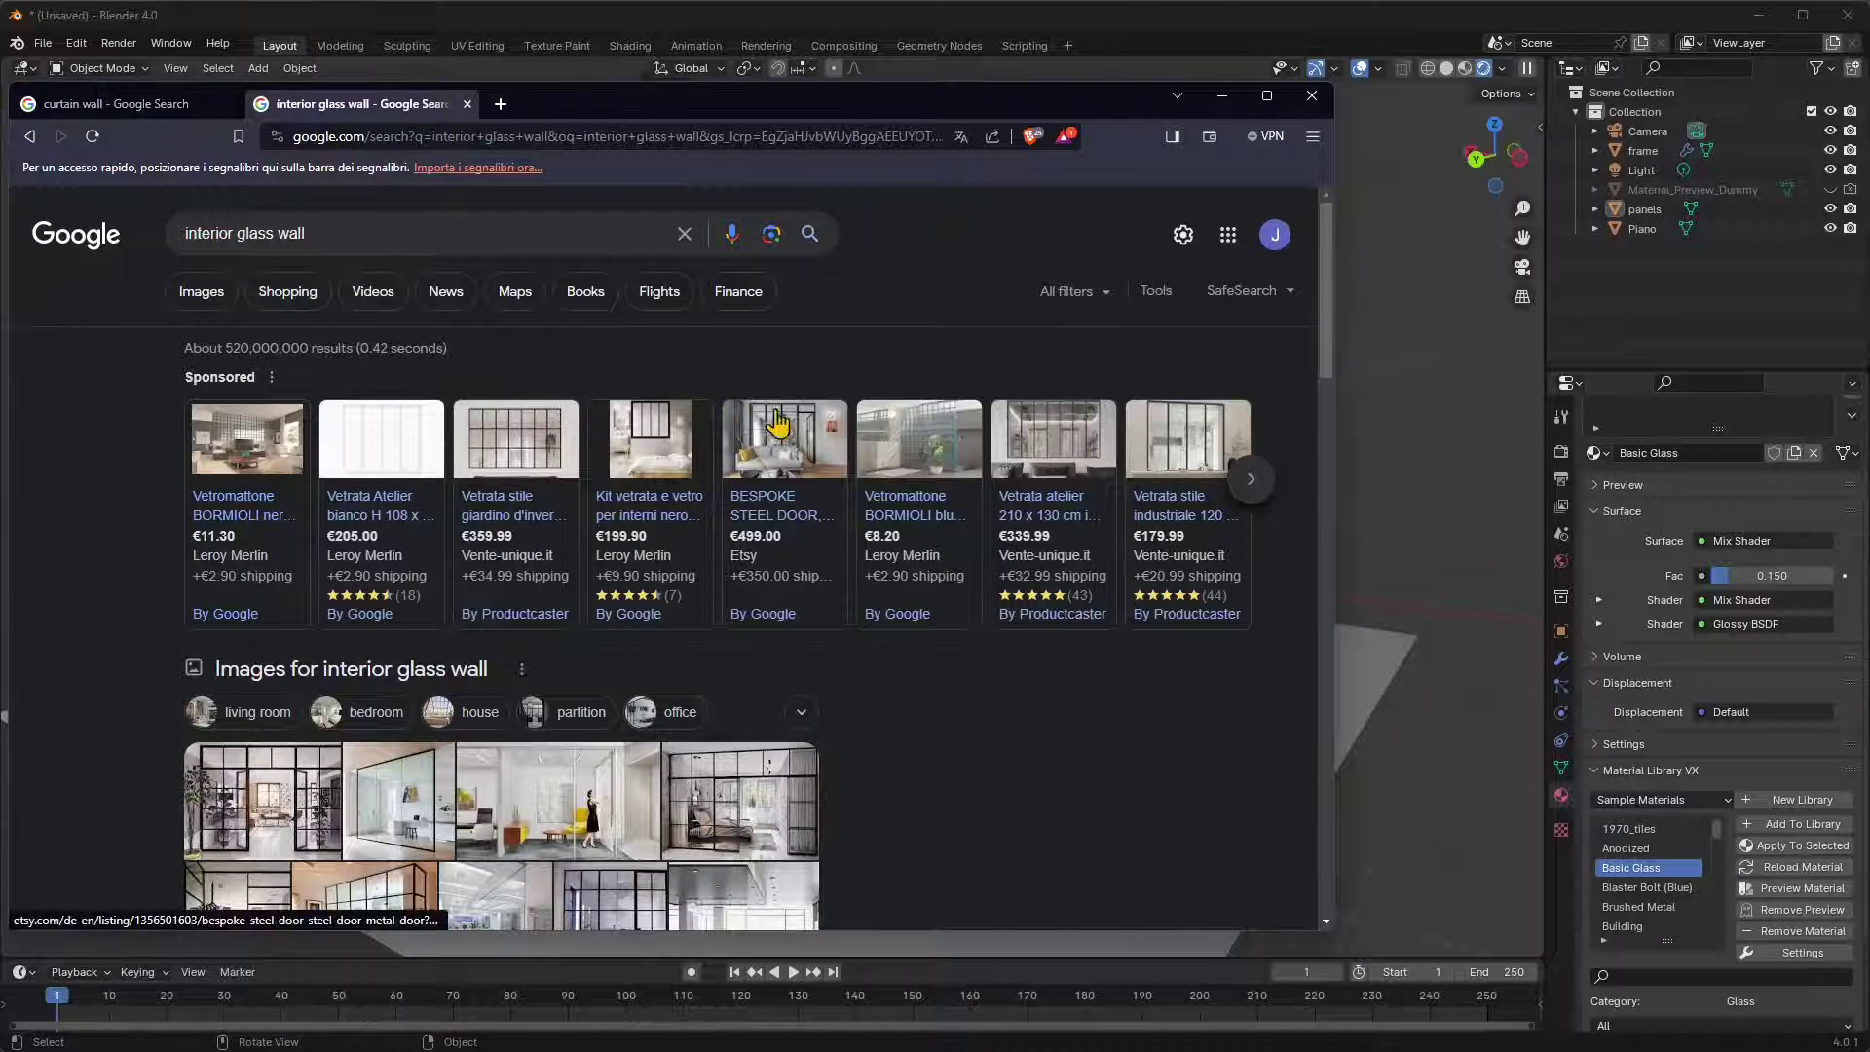
# - Scale the default cube into a thin floor slab, about 4.79 in X, 4.80 in Y and 0.015 in Z
pyautogui.moveTo(1204, 413)
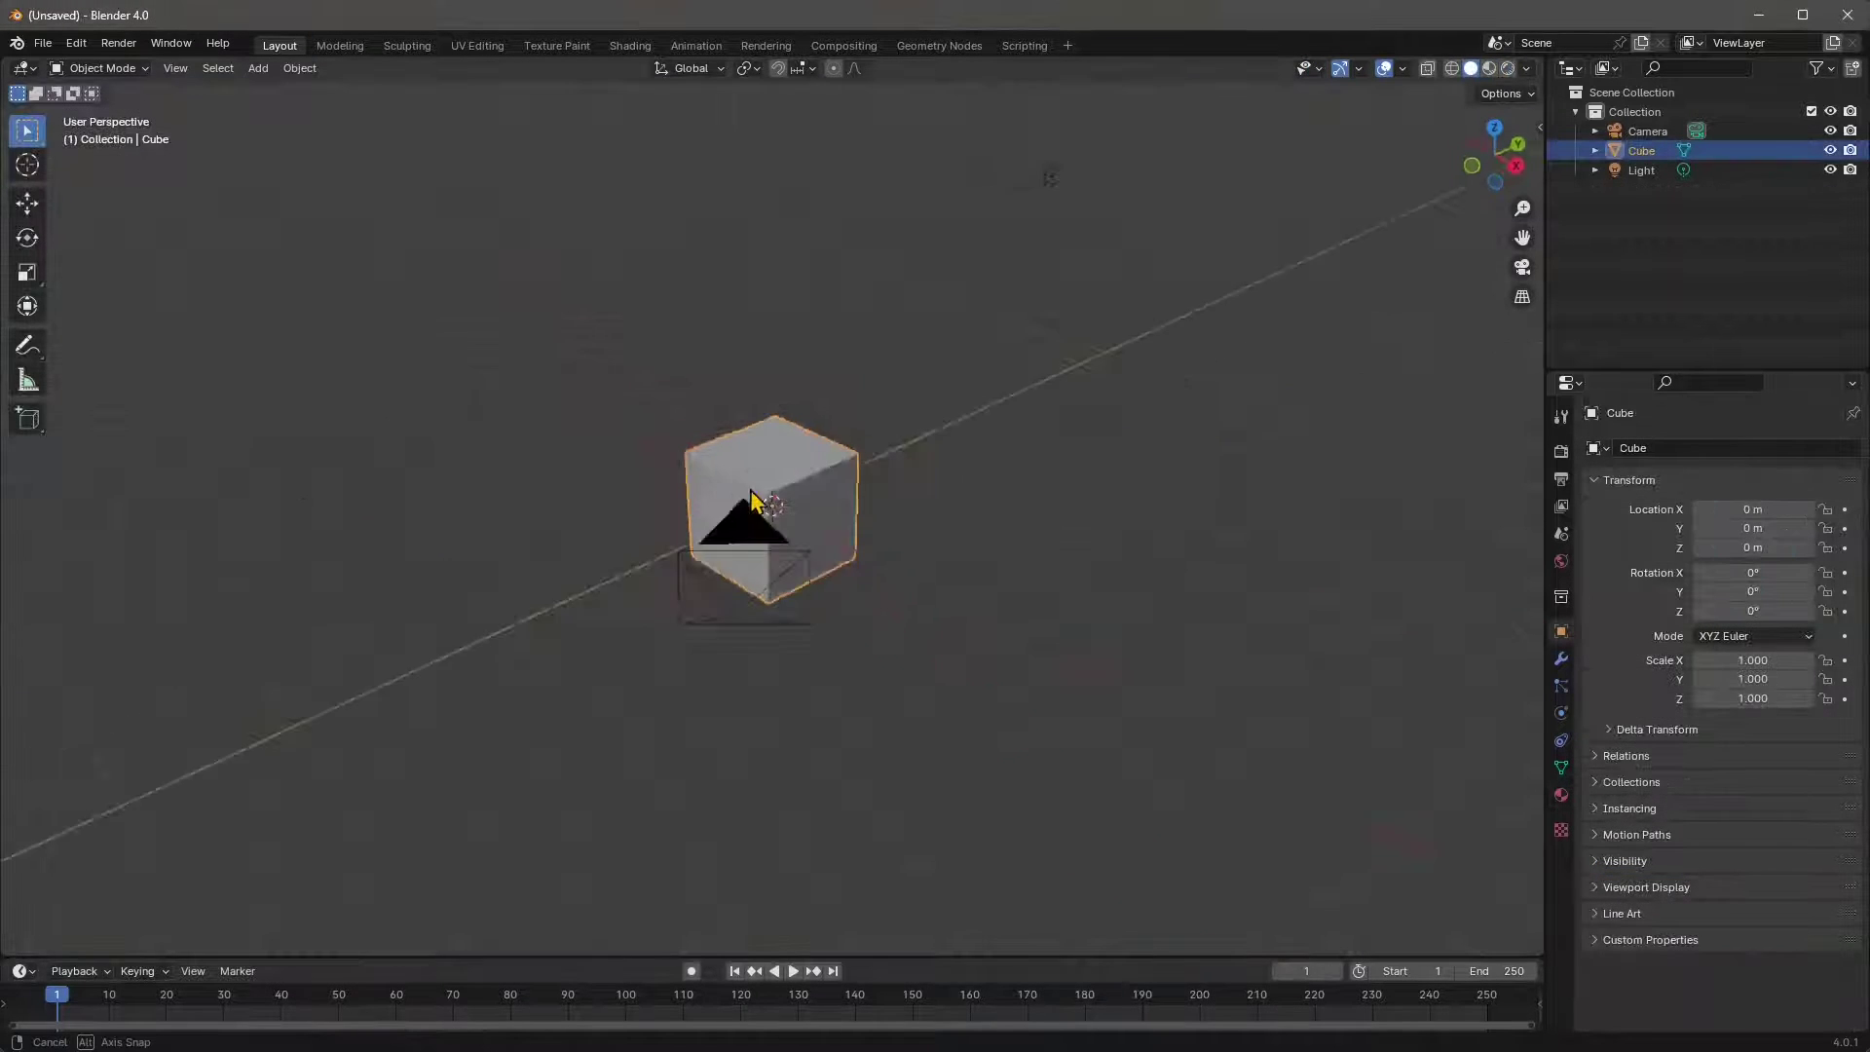
pyautogui.moveTo(752, 500)
pyautogui.mouseDown(button='middle')
pyautogui.moveTo(939, 488)
pyautogui.moveTo(764, 467)
pyautogui.mouseUp(button='middle')
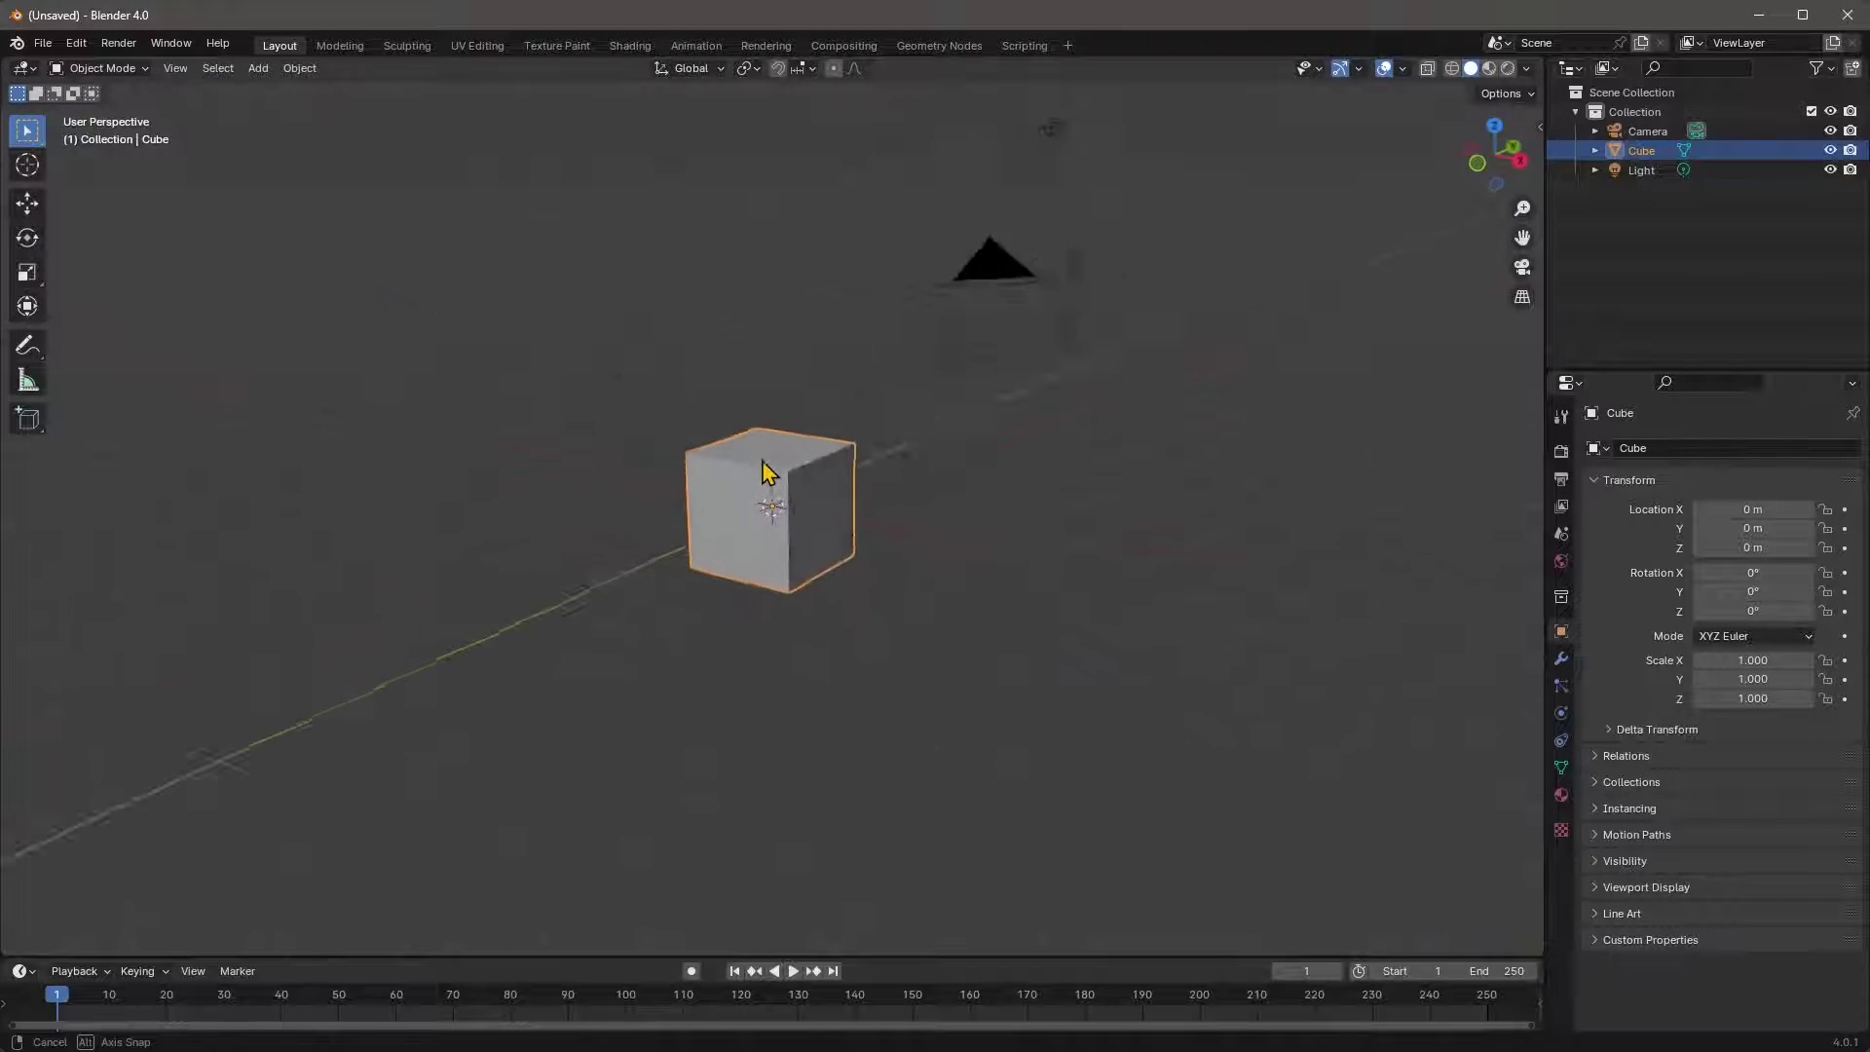
pyautogui.scroll(3, 779, 507)
pyautogui.moveTo(829, 554); pyautogui.dragTo(770, 493, button='middle')
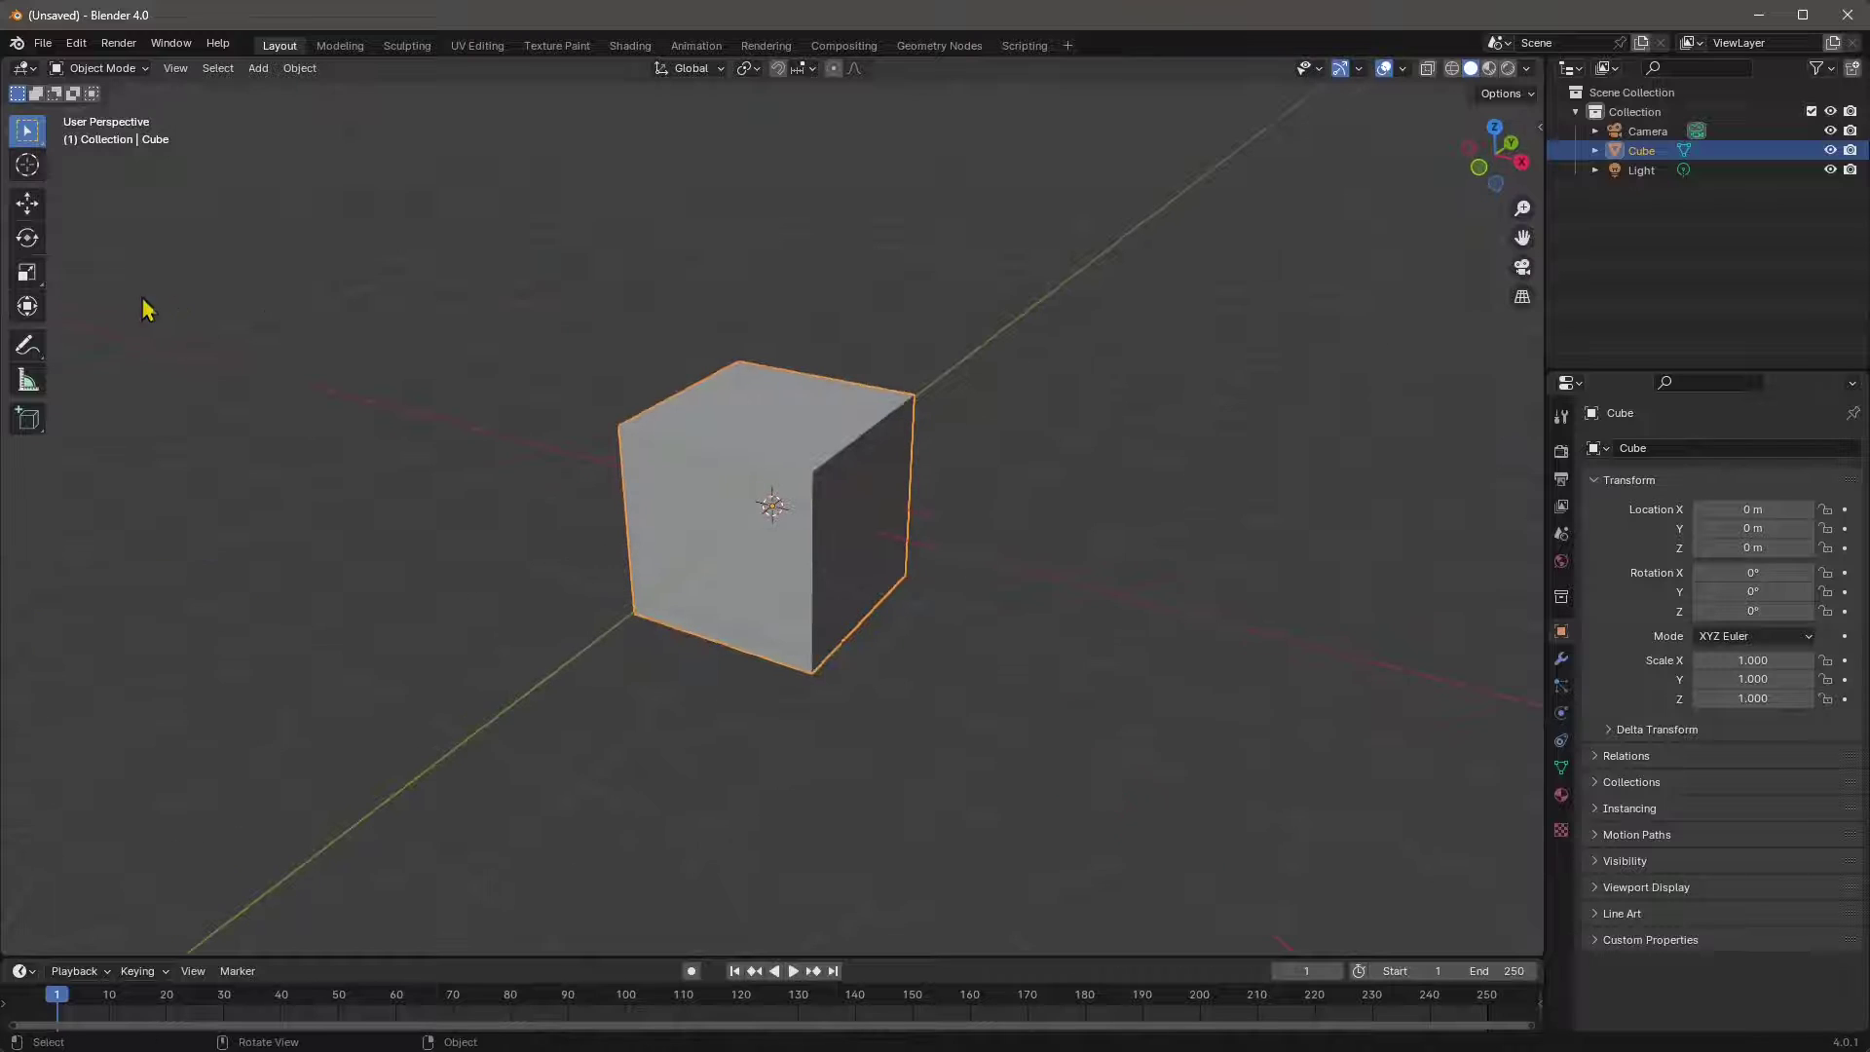
pyautogui.click(27, 272)
pyautogui.moveTo(779, 452); pyautogui.dragTo(775, 604)
pyautogui.moveTo(838, 526); pyautogui.dragTo(1154, 605)
pyautogui.moveTo(813, 484)
pyautogui.keyDown('shift'); pyautogui.mouseDown()
pyautogui.moveTo(926, 384)
pyautogui.moveTo(821, 505)
pyautogui.moveTo(821, 468)
pyautogui.moveTo(804, 481)
pyautogui.mouseUp(); pyautogui.keyUp('shift')
pyautogui.moveTo(804, 481); pyautogui.dragTo(839, 510, button='middle')
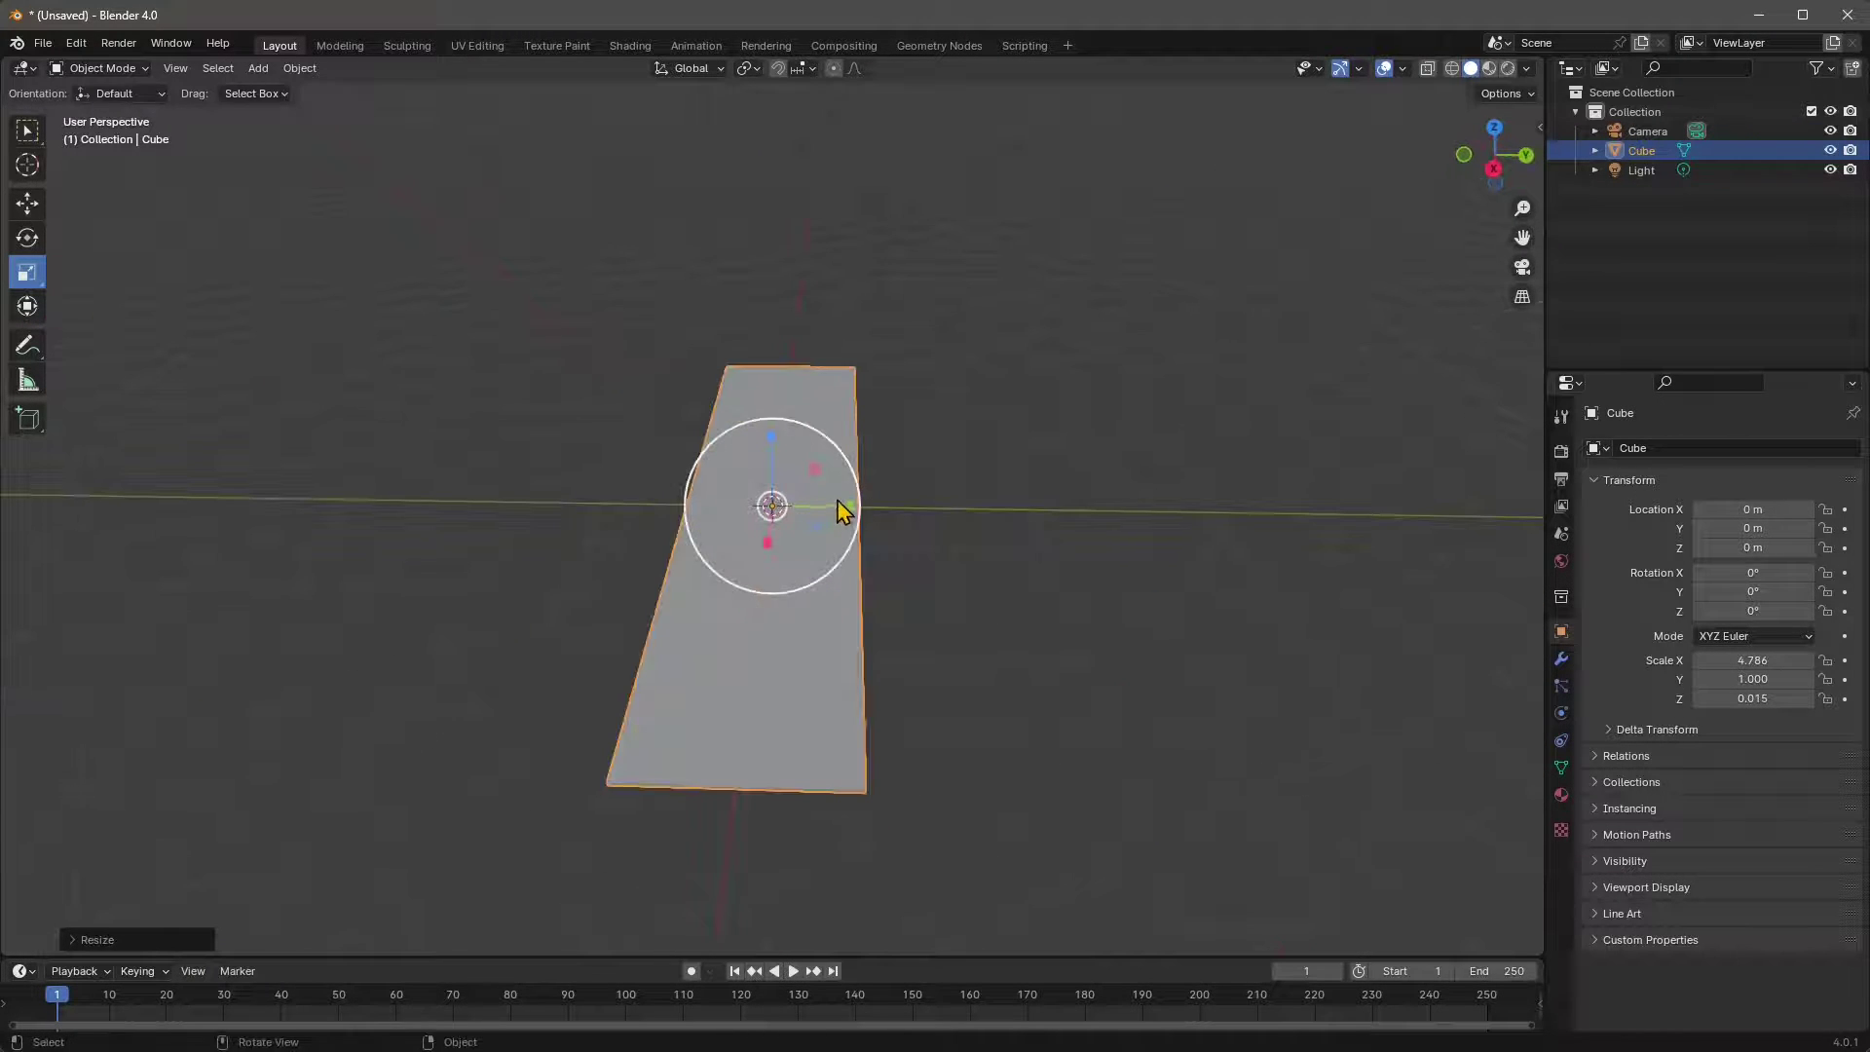
pyautogui.moveTo(839, 509); pyautogui.dragTo(852, 468)
pyautogui.moveTo(851, 468); pyautogui.dragTo(726, 508, button='middle')
# - Add a plane mesh to the scene and set its Y rotation to 90° so it stands upright
pyautogui.click(259, 69)
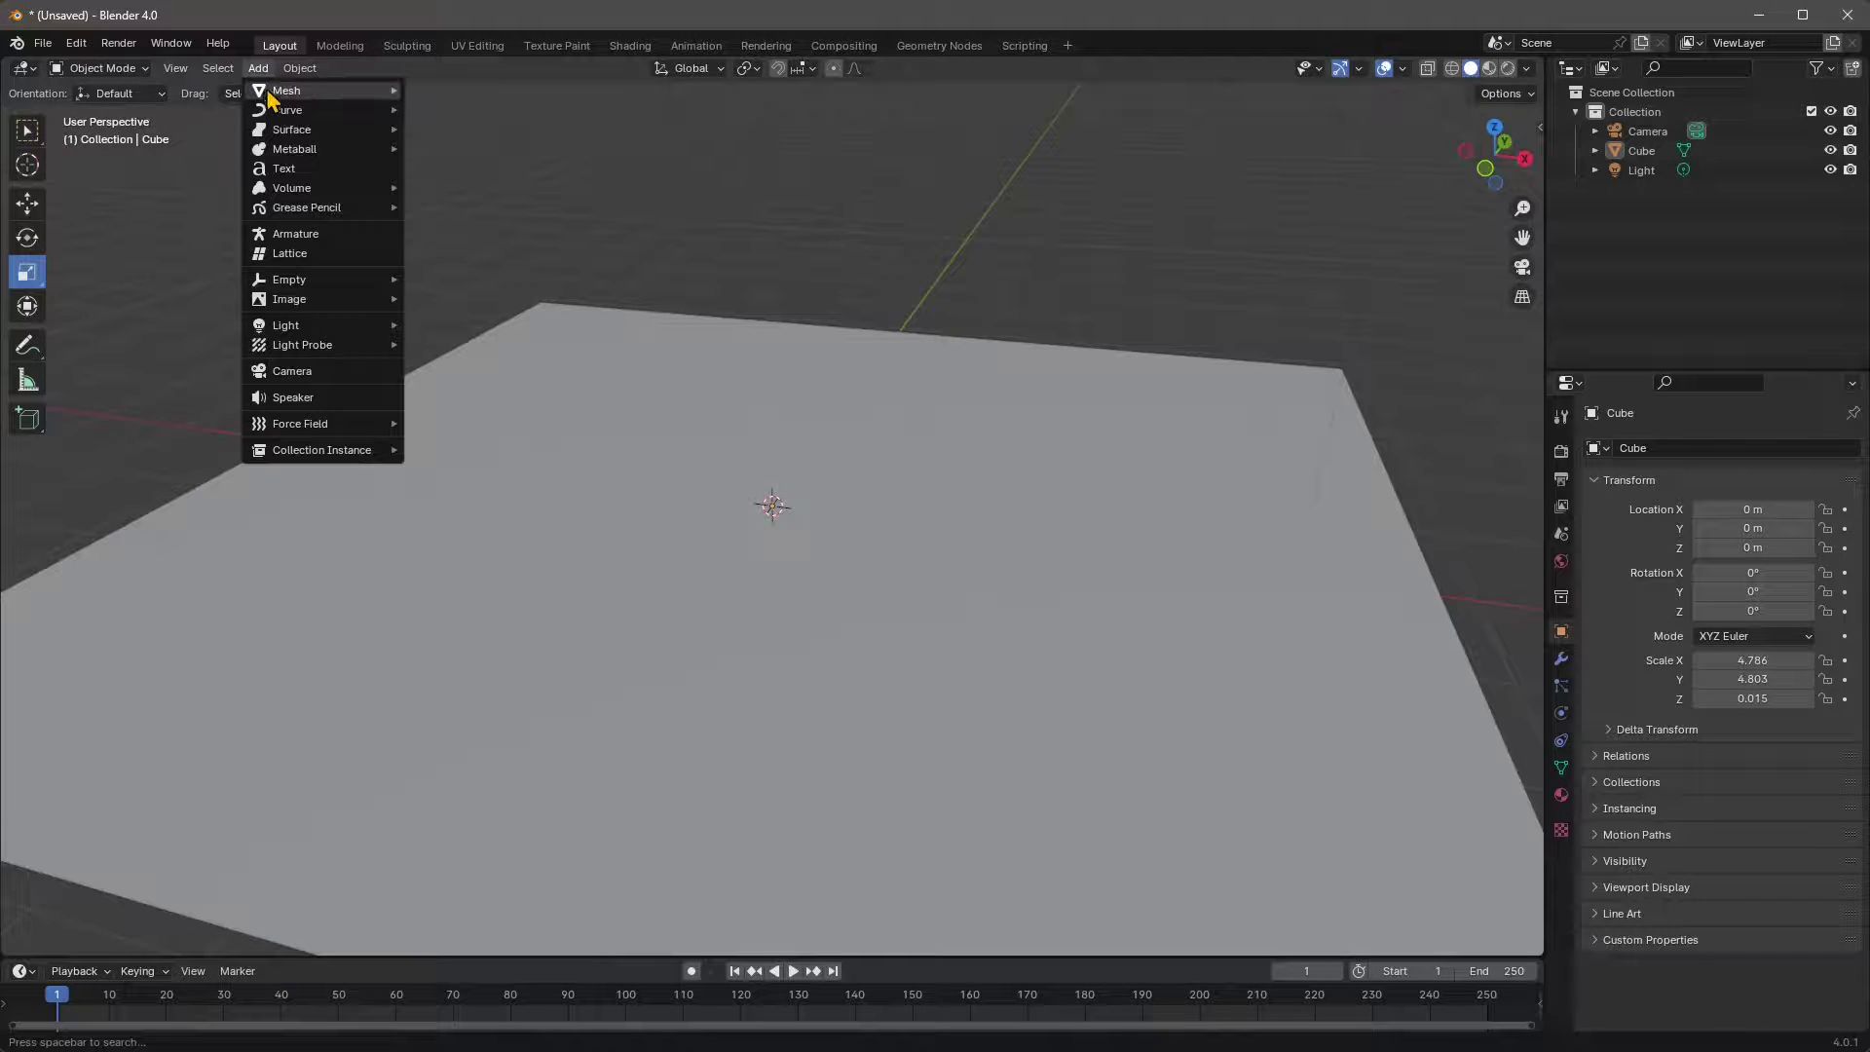
pyautogui.moveTo(266, 96)
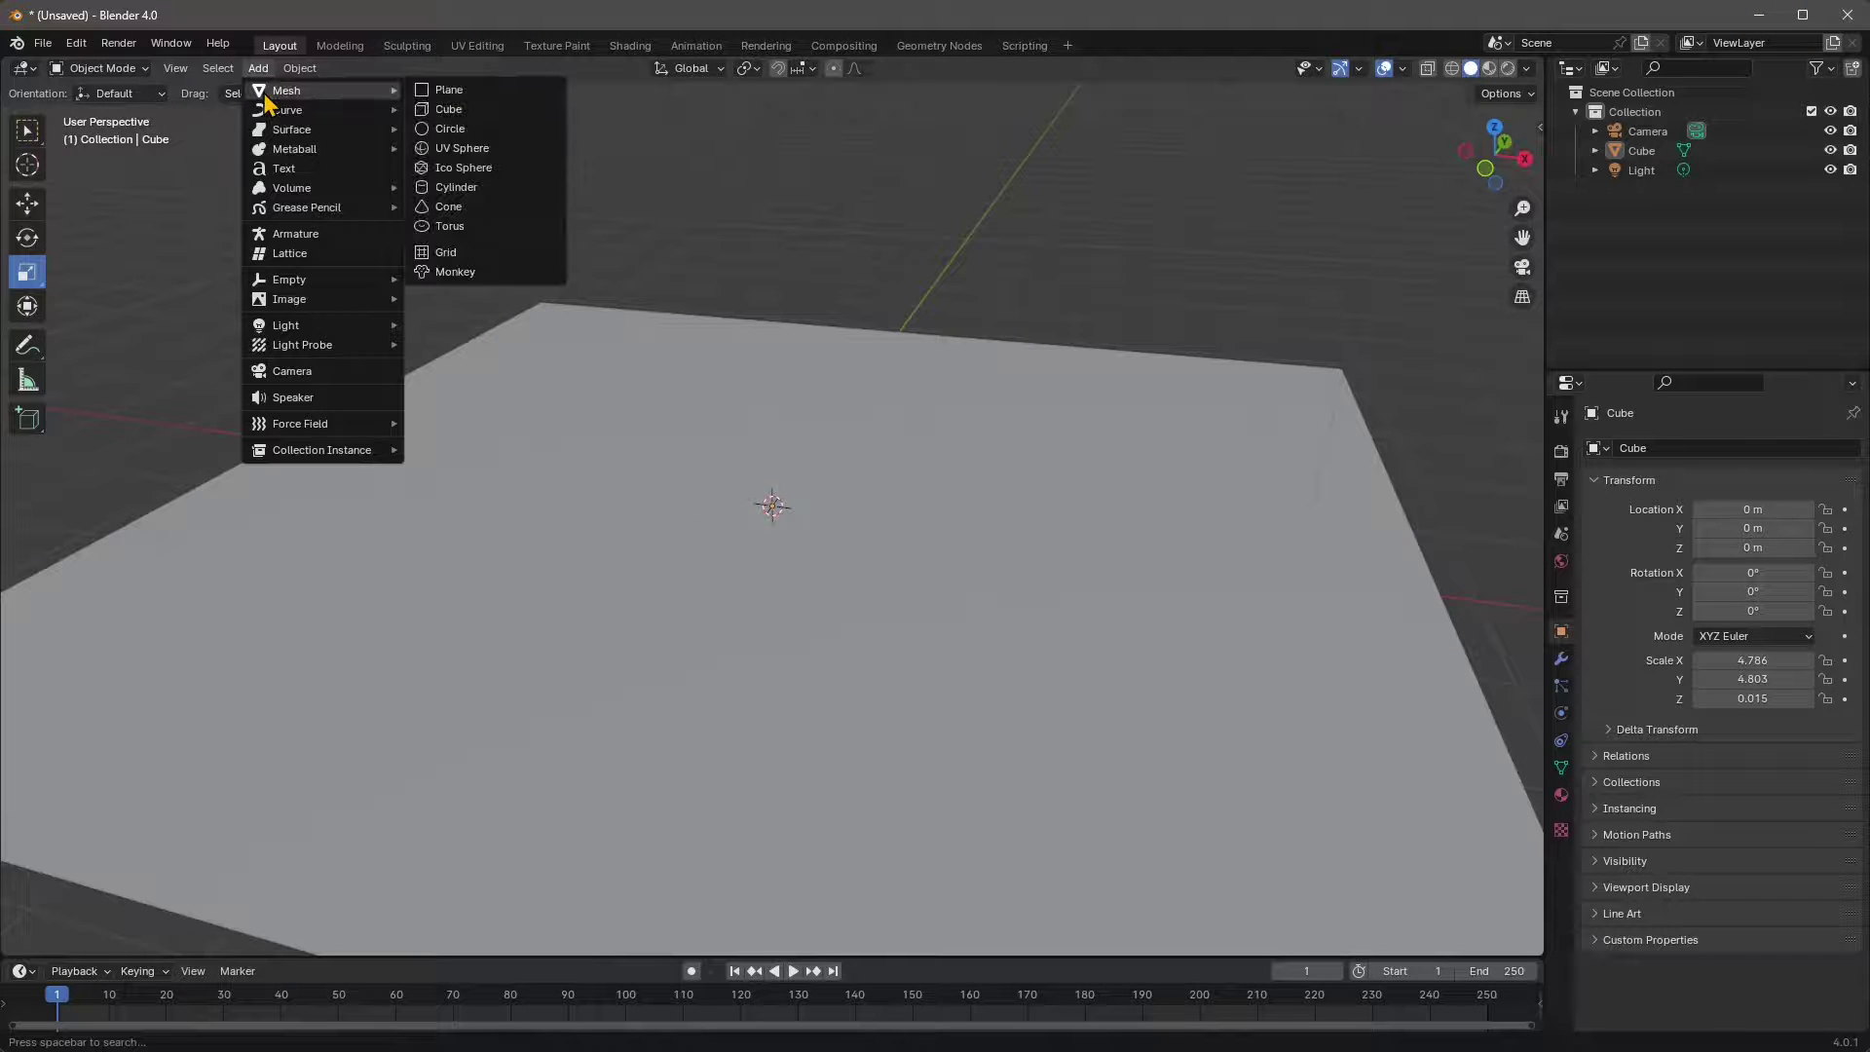
pyautogui.click(456, 94)
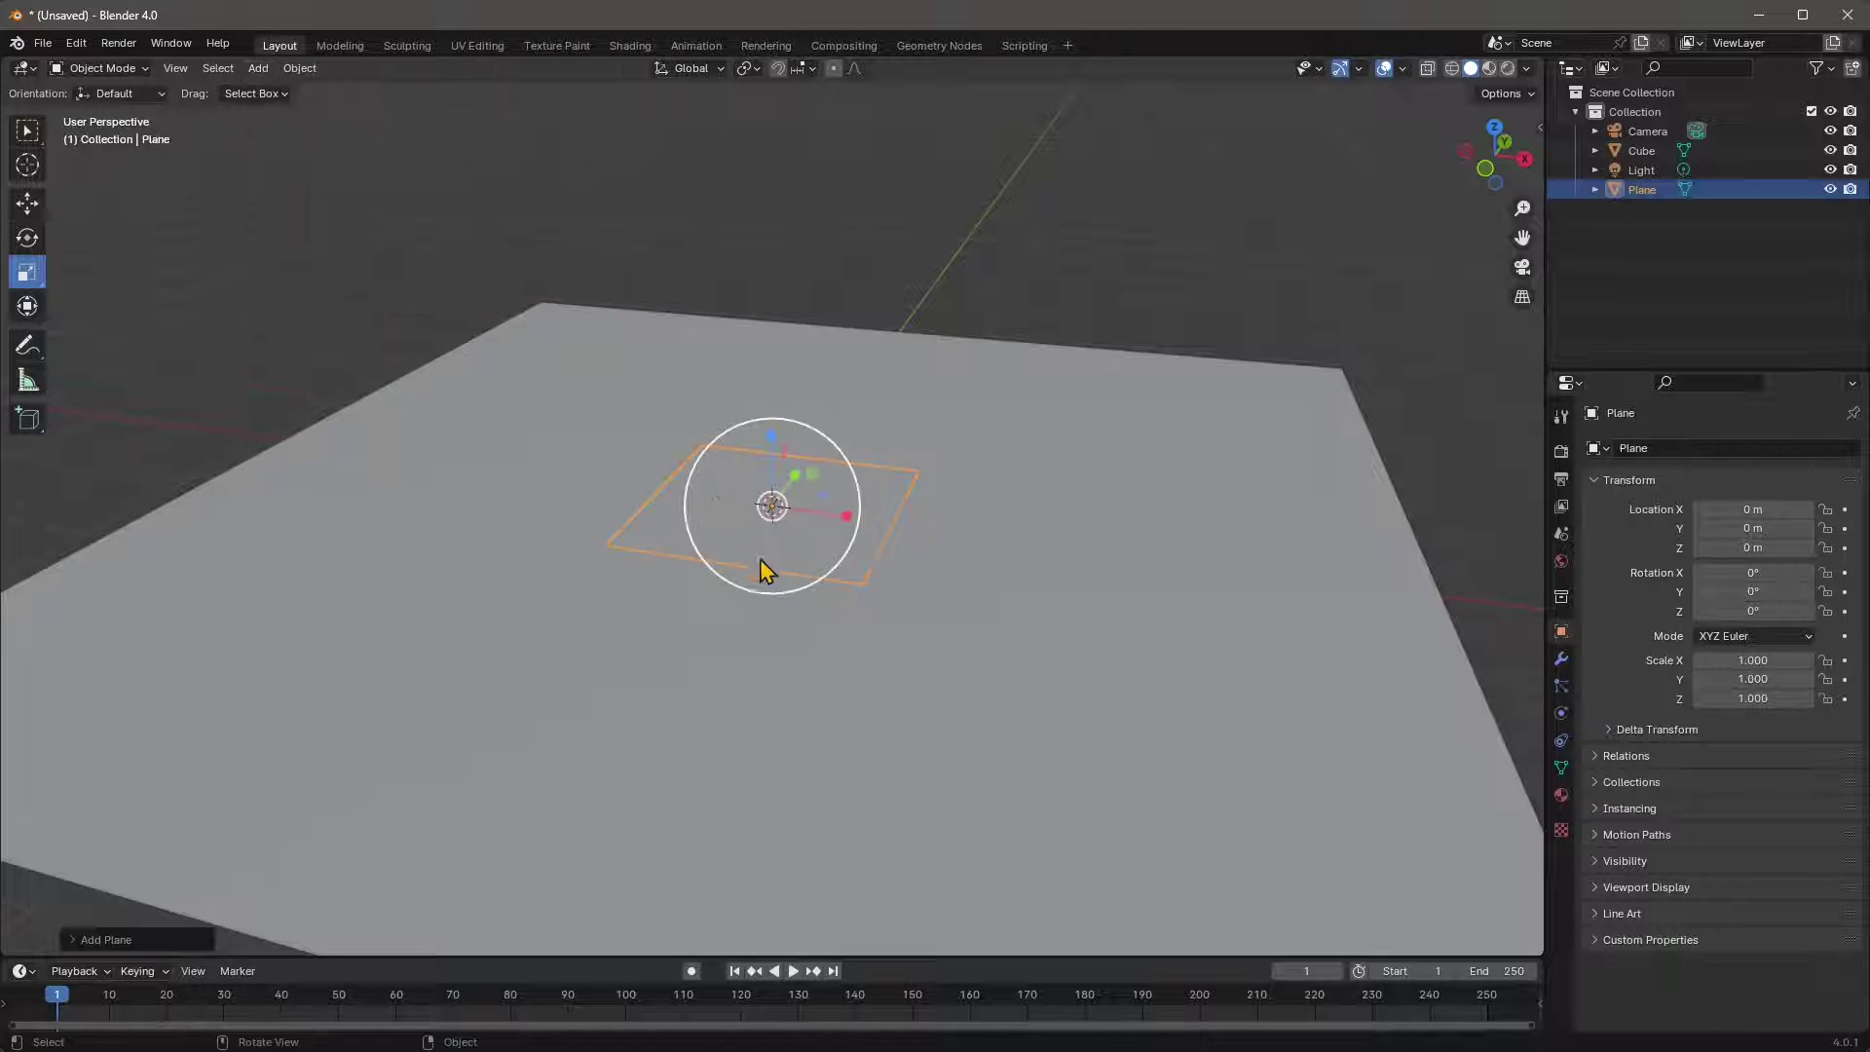
pyautogui.scroll(1, 770, 595)
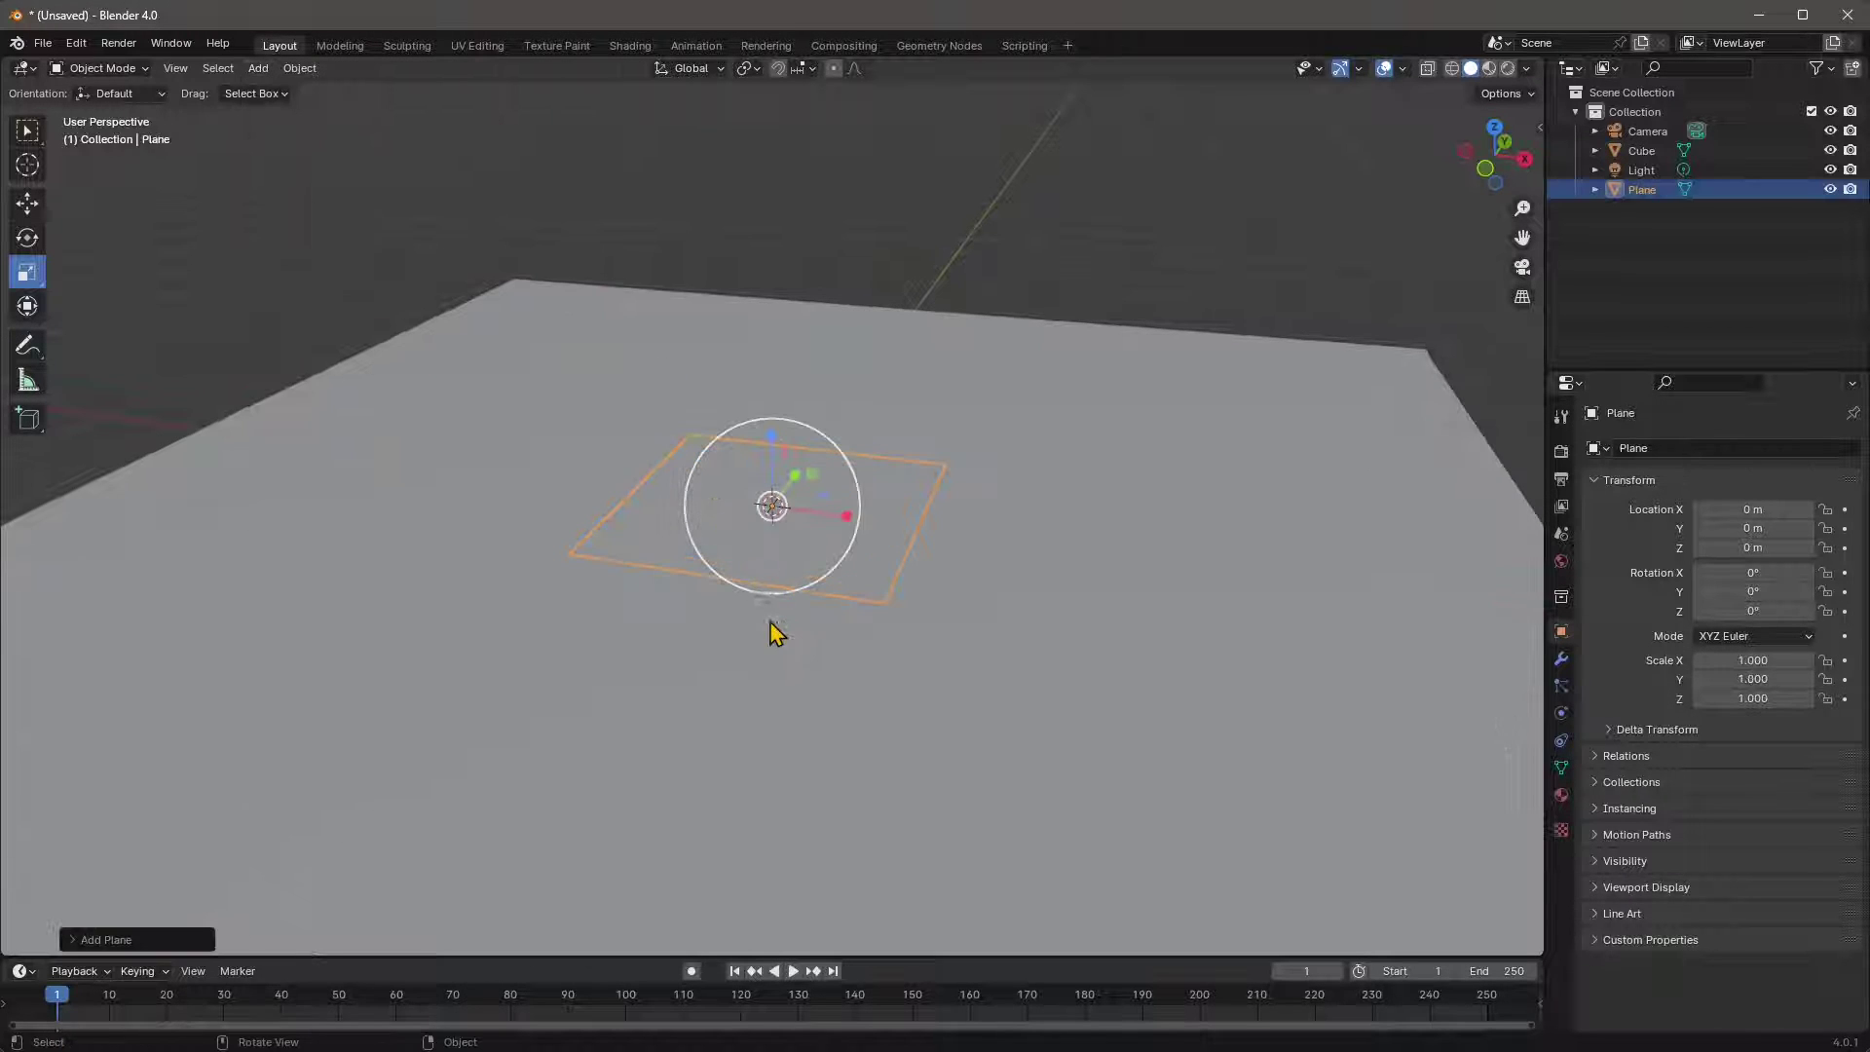
pyautogui.click(108, 940)
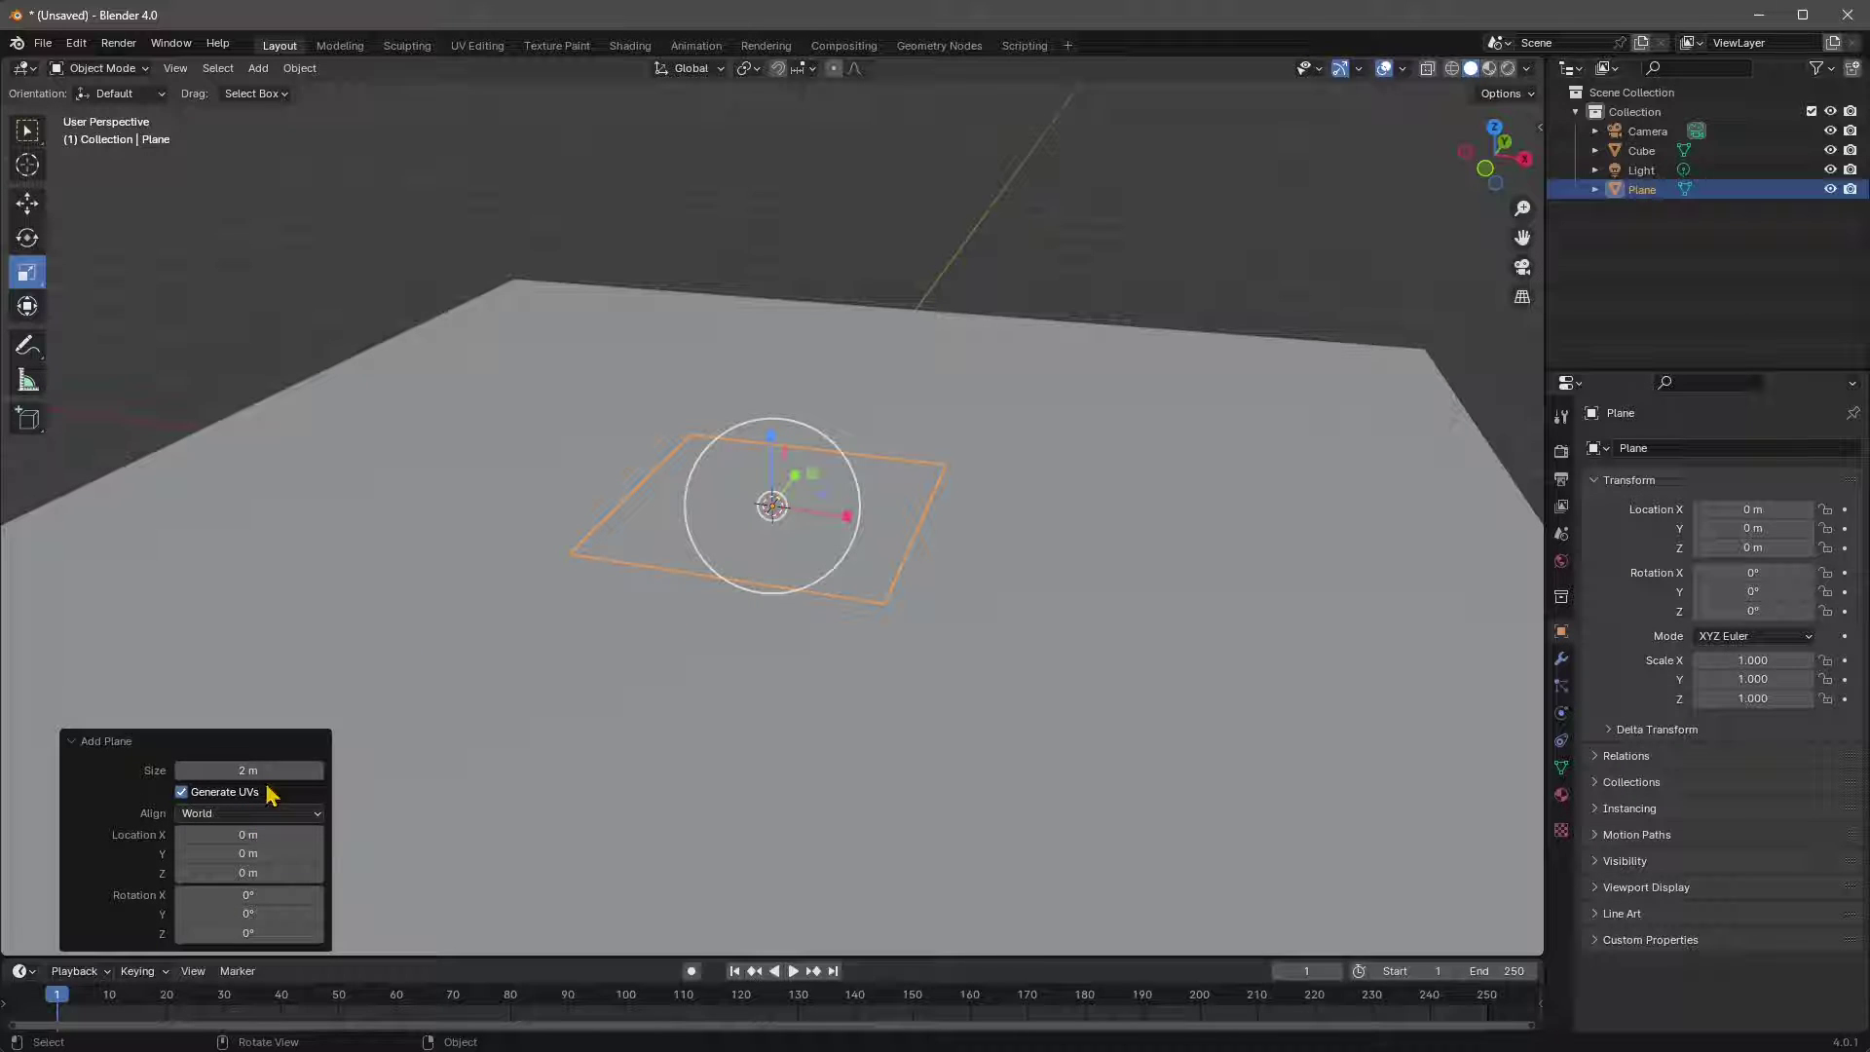
pyautogui.click(248, 919)
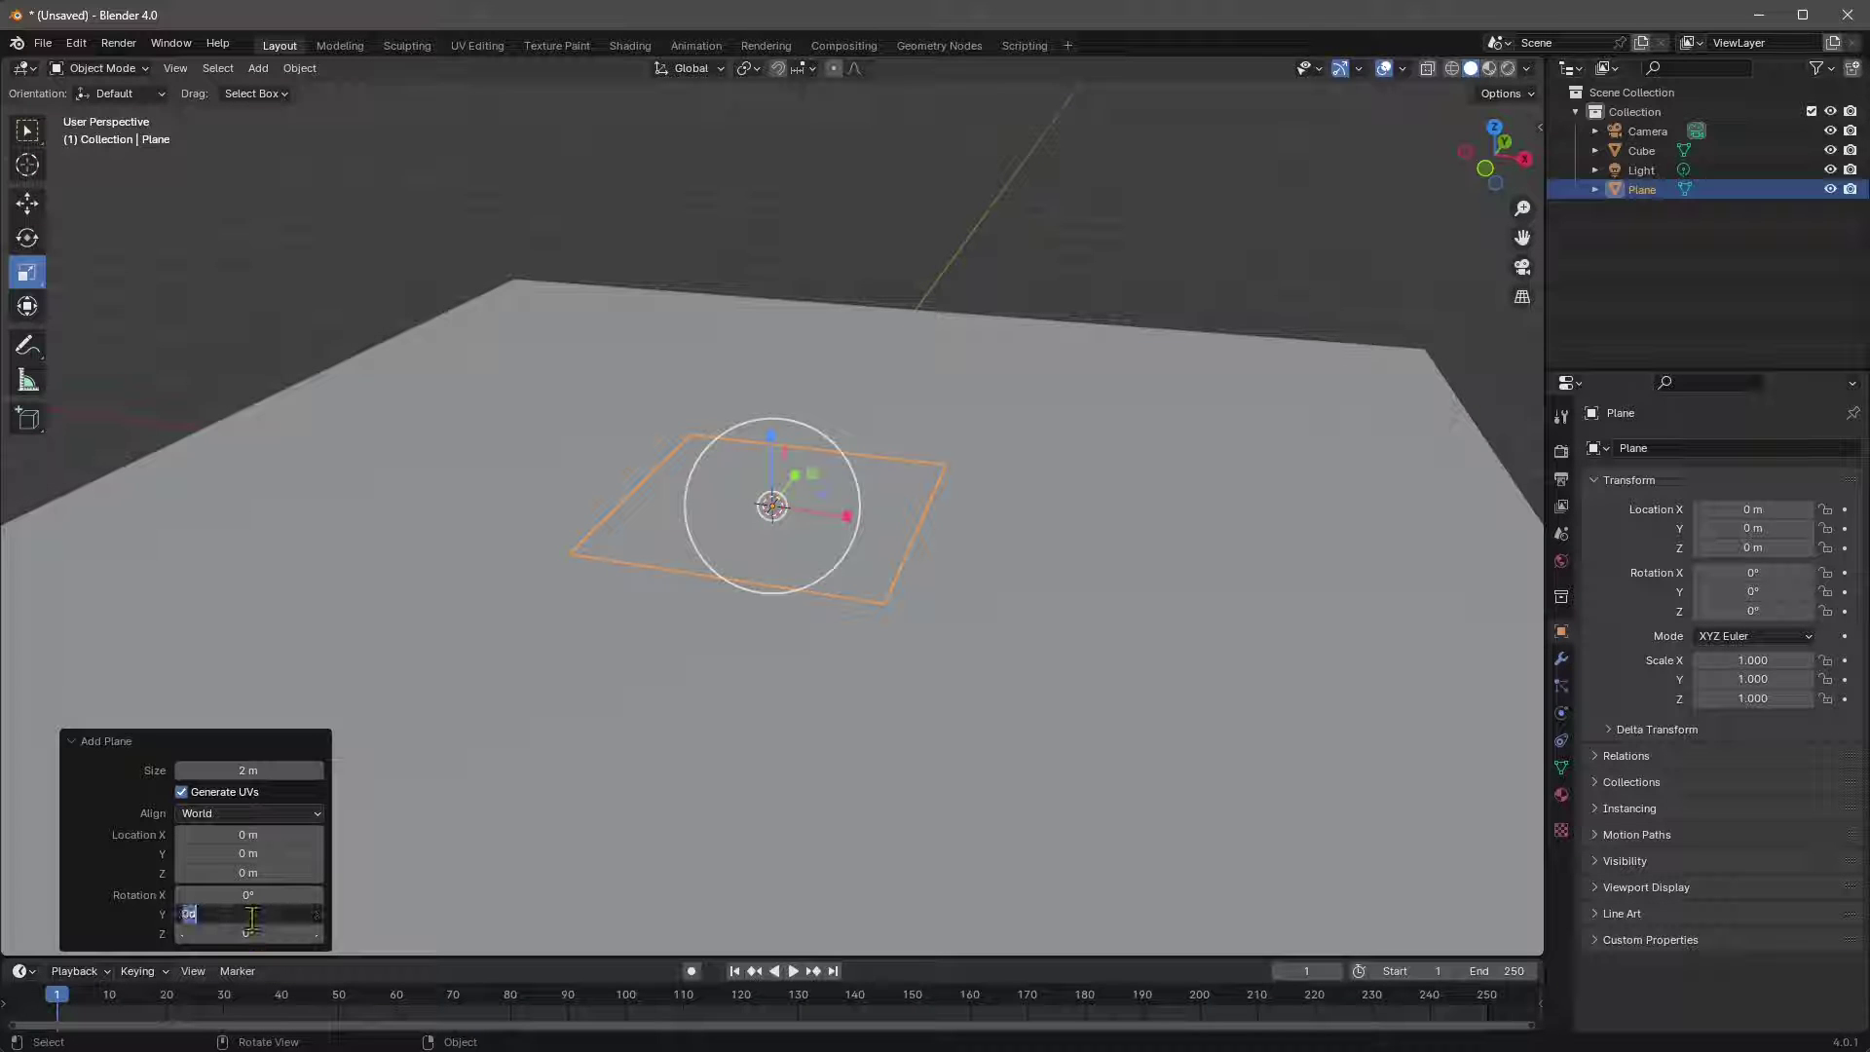
pyautogui.write('90')
pyautogui.press('Return')
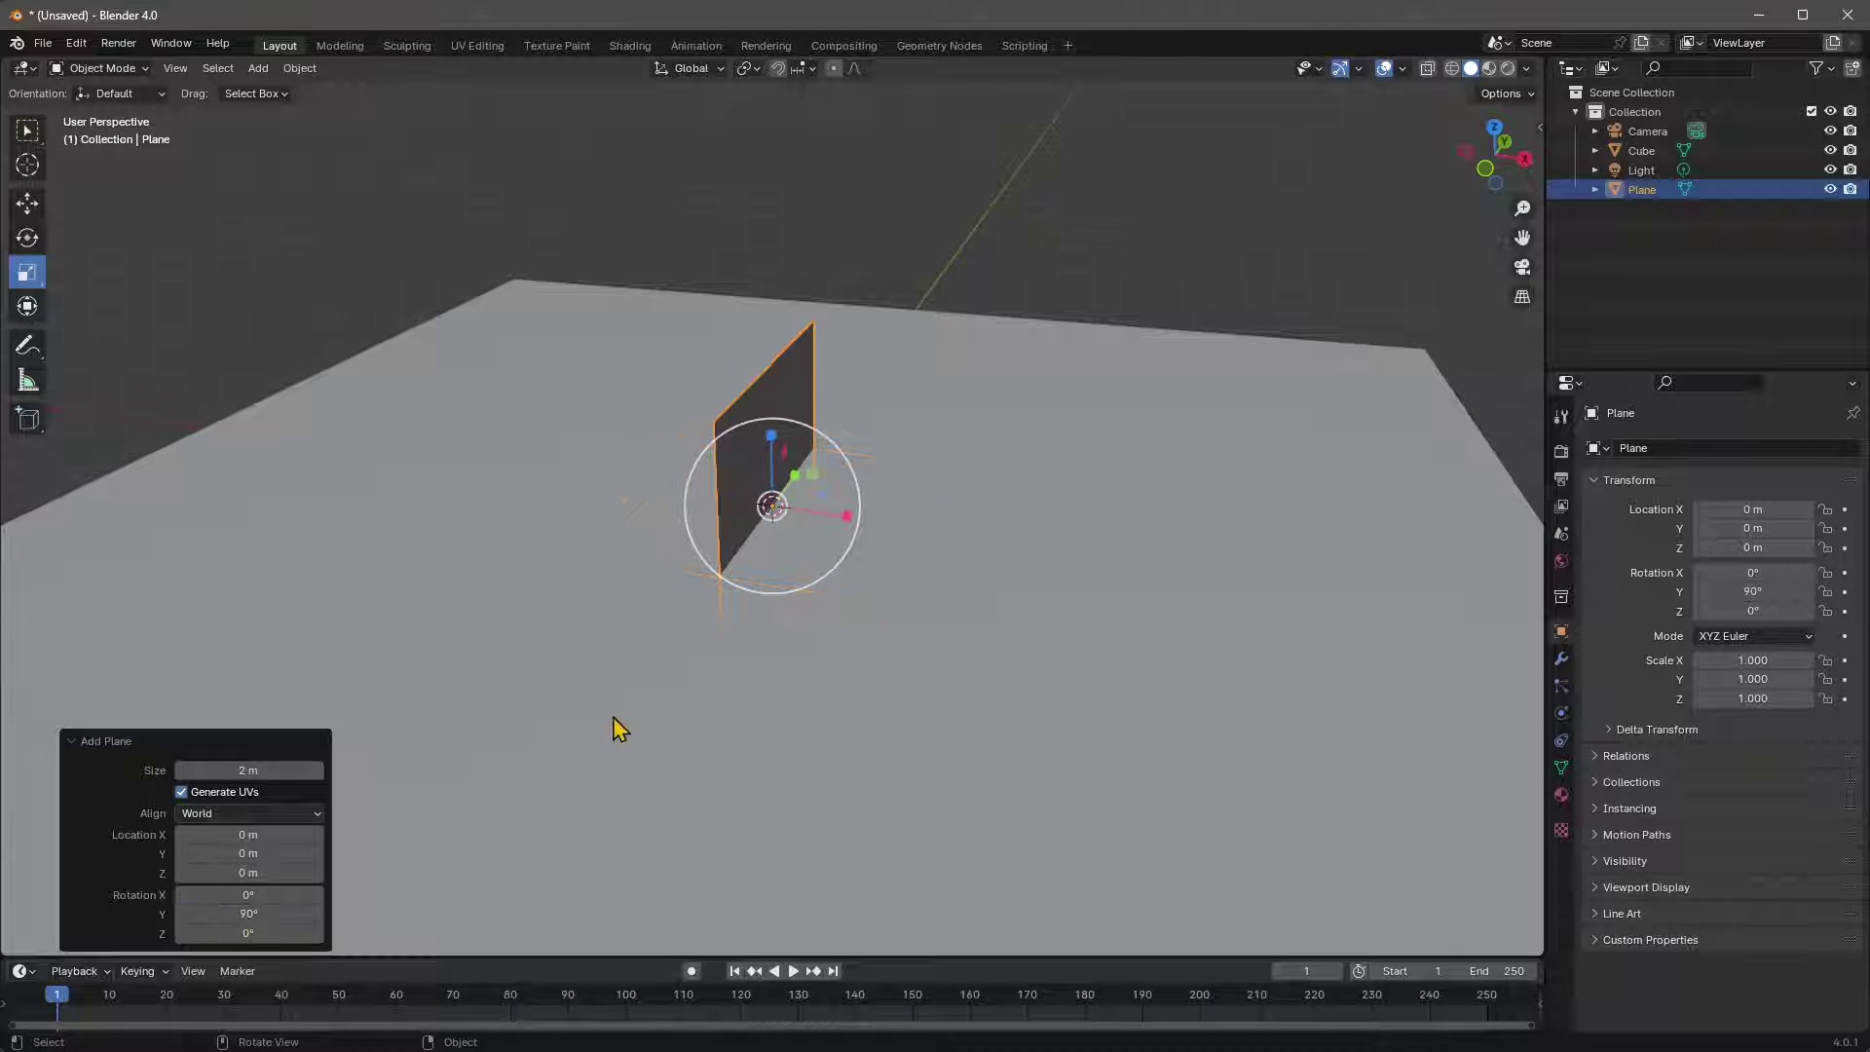
# - Set the upright plane's size to 4 m
pyautogui.moveTo(620, 729); pyautogui.dragTo(570, 531, button='middle')
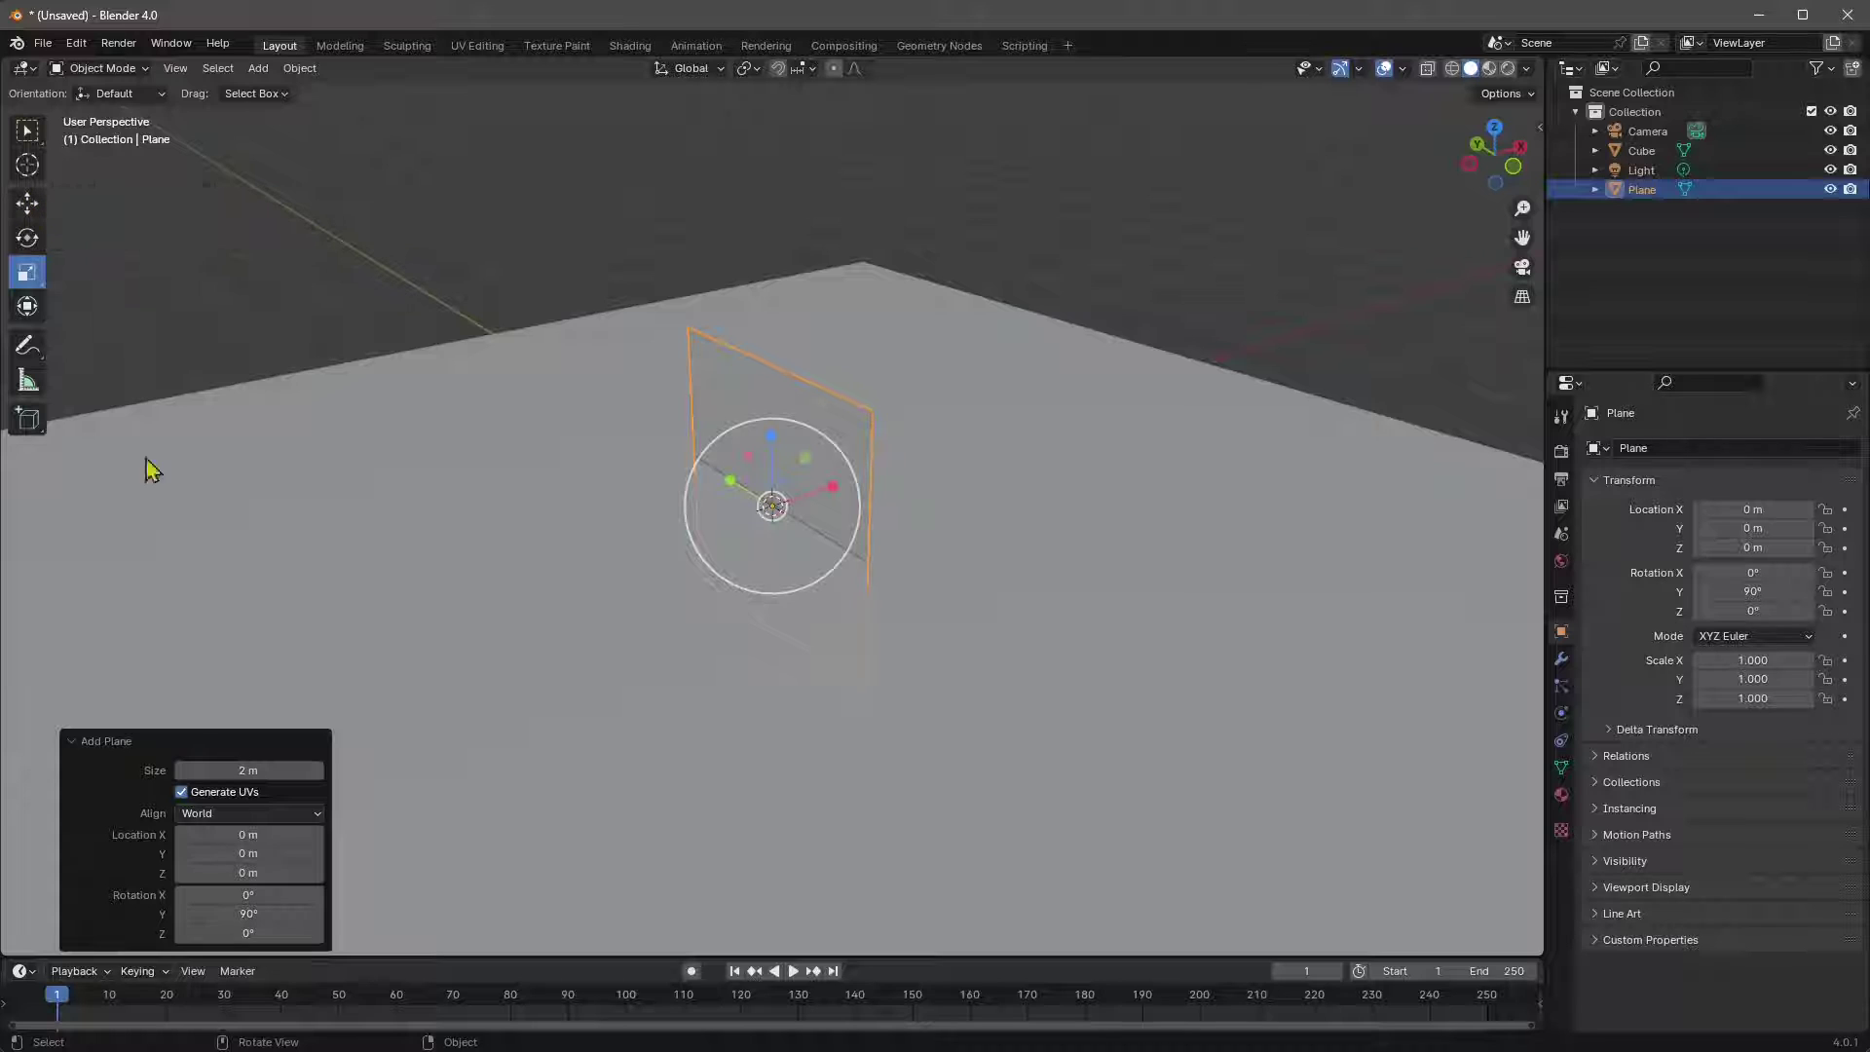
pyautogui.click(244, 776)
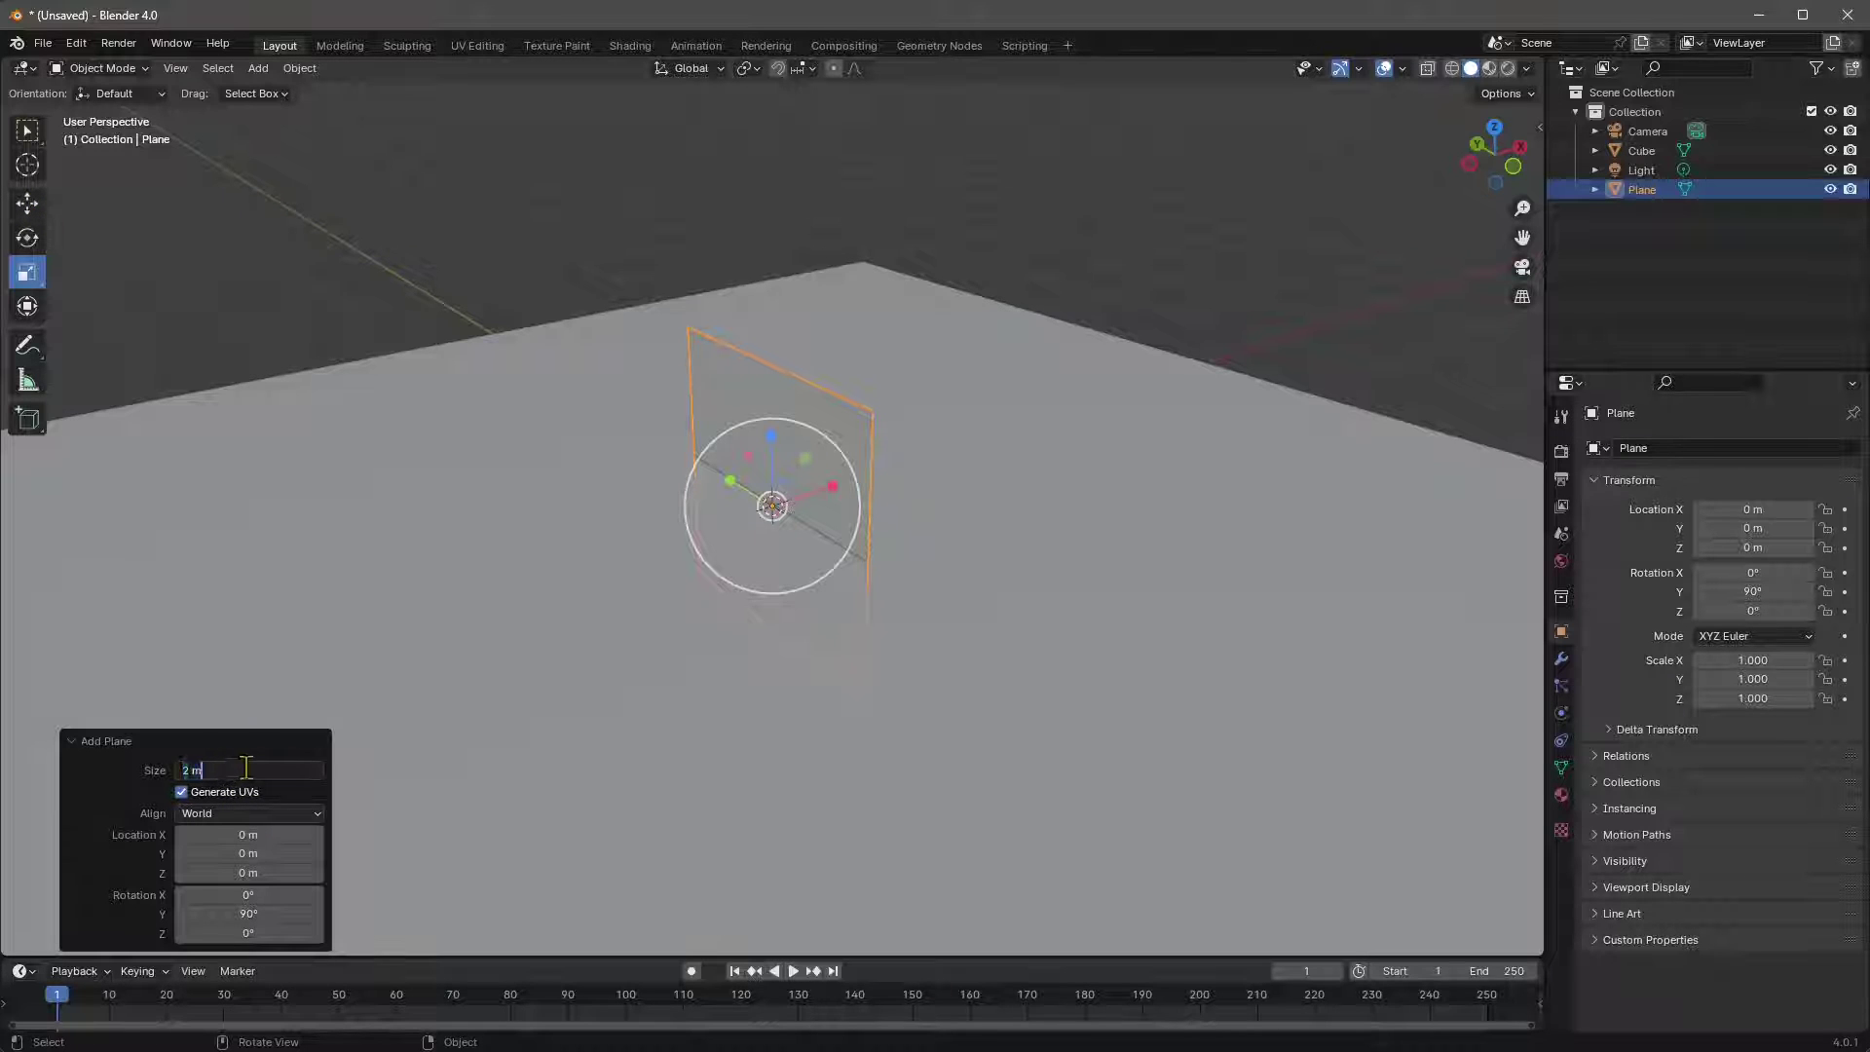
pyautogui.write('4')
pyautogui.press('Return')
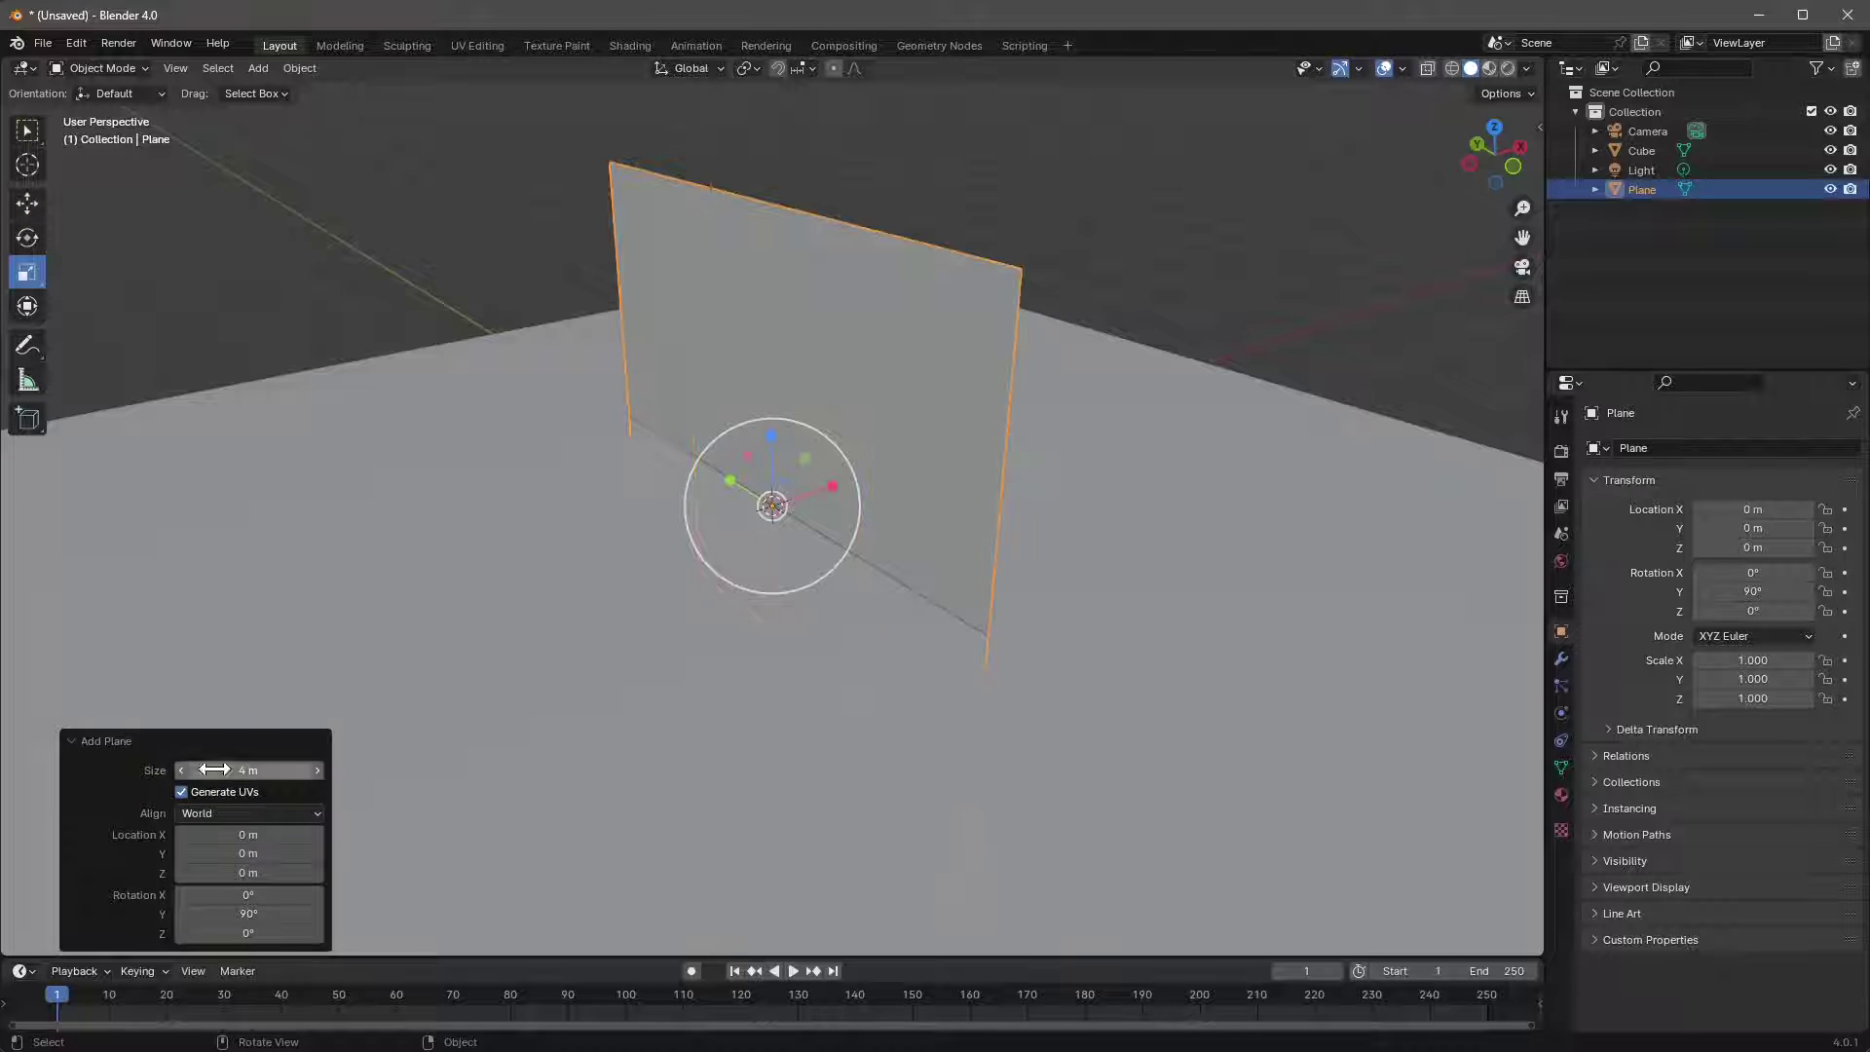
# - Move the upright plane up along Z to about 2.04 m so its lower edge rests on the floor slab
pyautogui.click(41, 204)
pyautogui.moveTo(777, 436); pyautogui.dragTo(819, 115)
pyautogui.moveTo(819, 115); pyautogui.dragTo(756, 367, button='middle')
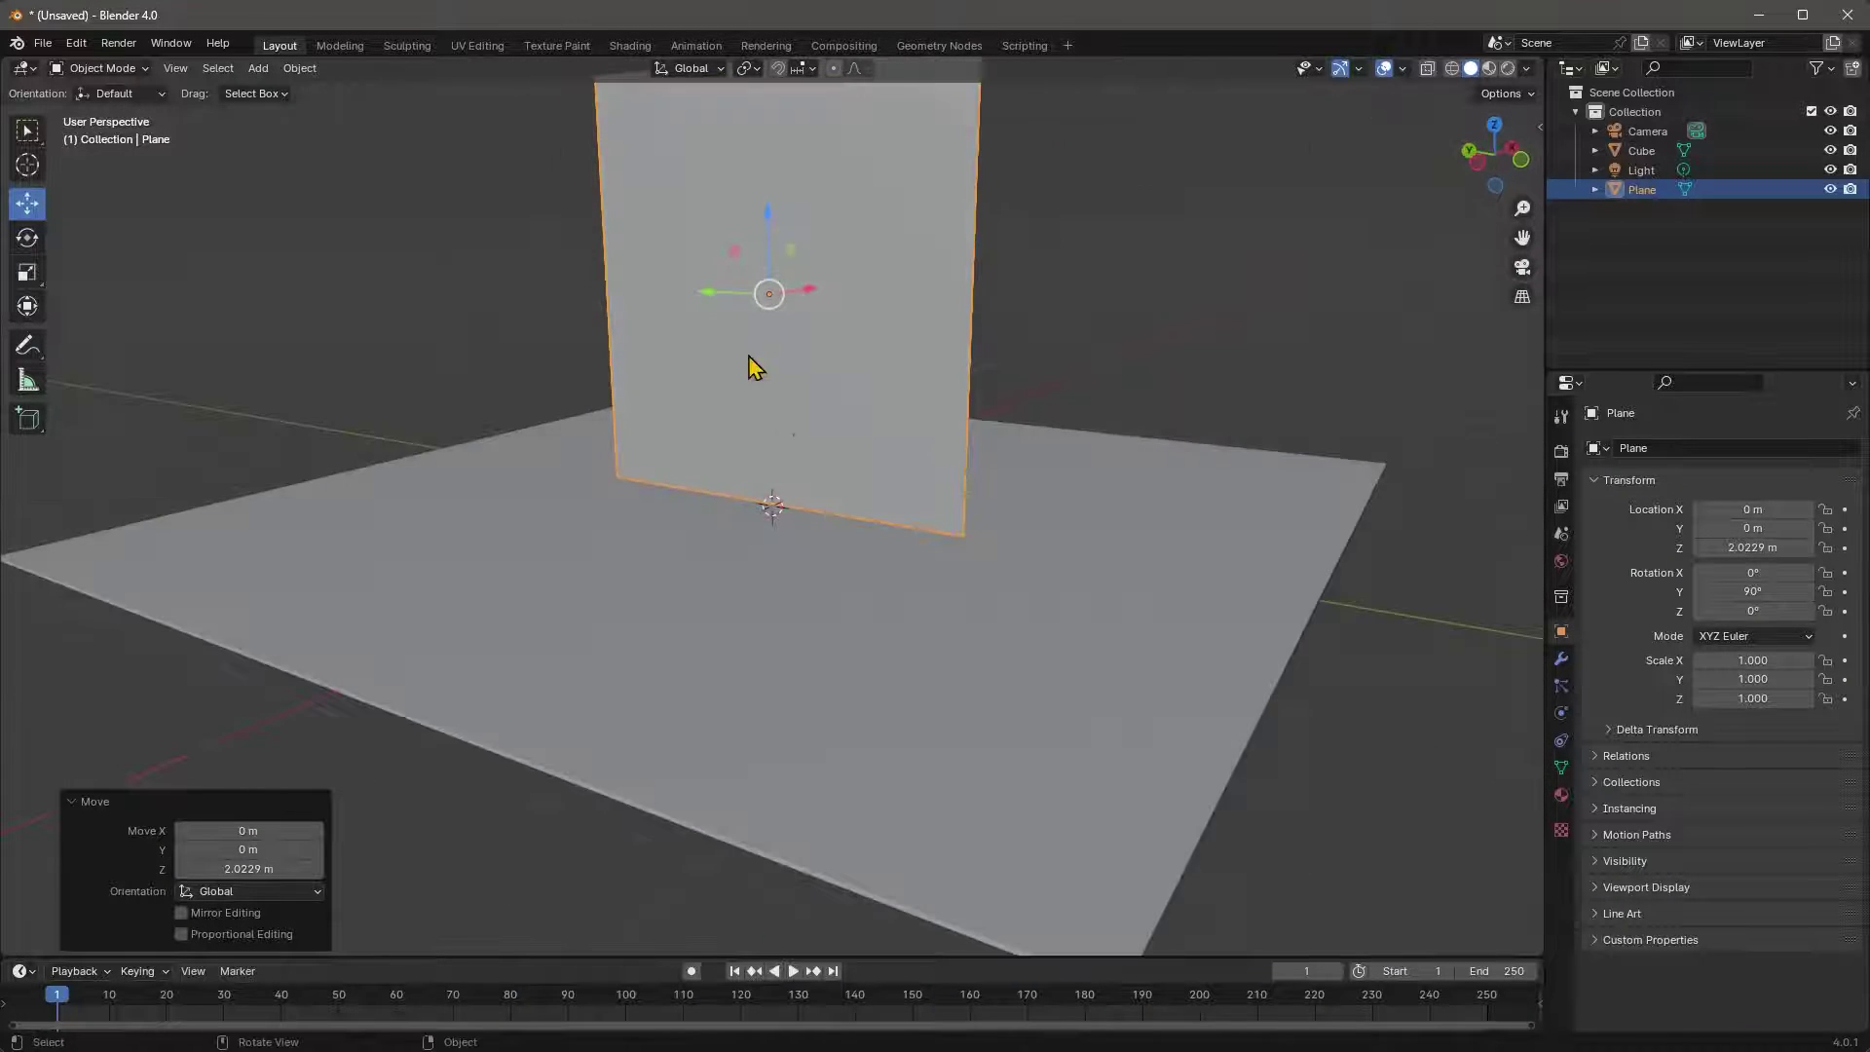
pyautogui.moveTo(768, 244); pyautogui.dragTo(776, 232)
pyautogui.moveTo(819, 396); pyautogui.dragTo(737, 592, button='middle')
pyautogui.scroll(2, 737, 595)
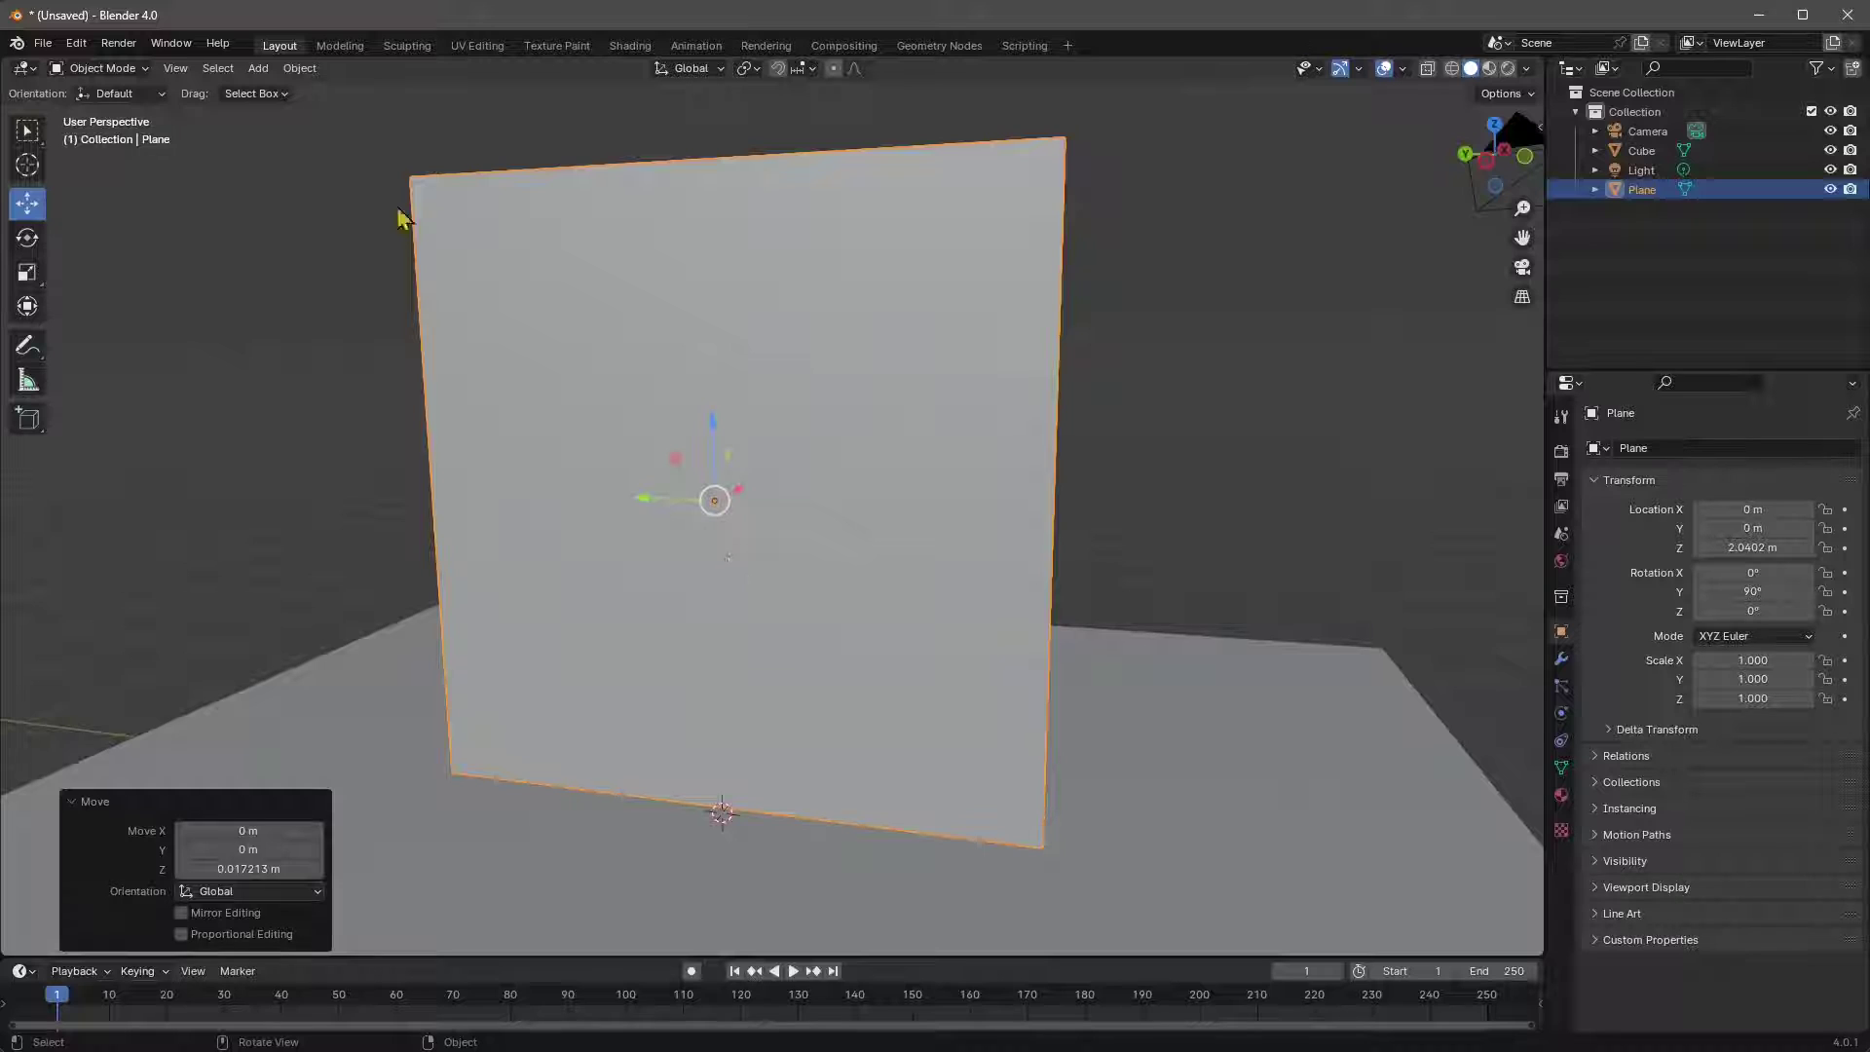
# - Enter Edit Mode on the upright plane and subdivide it twice into a four-by-four grid of faces
pyautogui.scroll(-1, 896, 497)
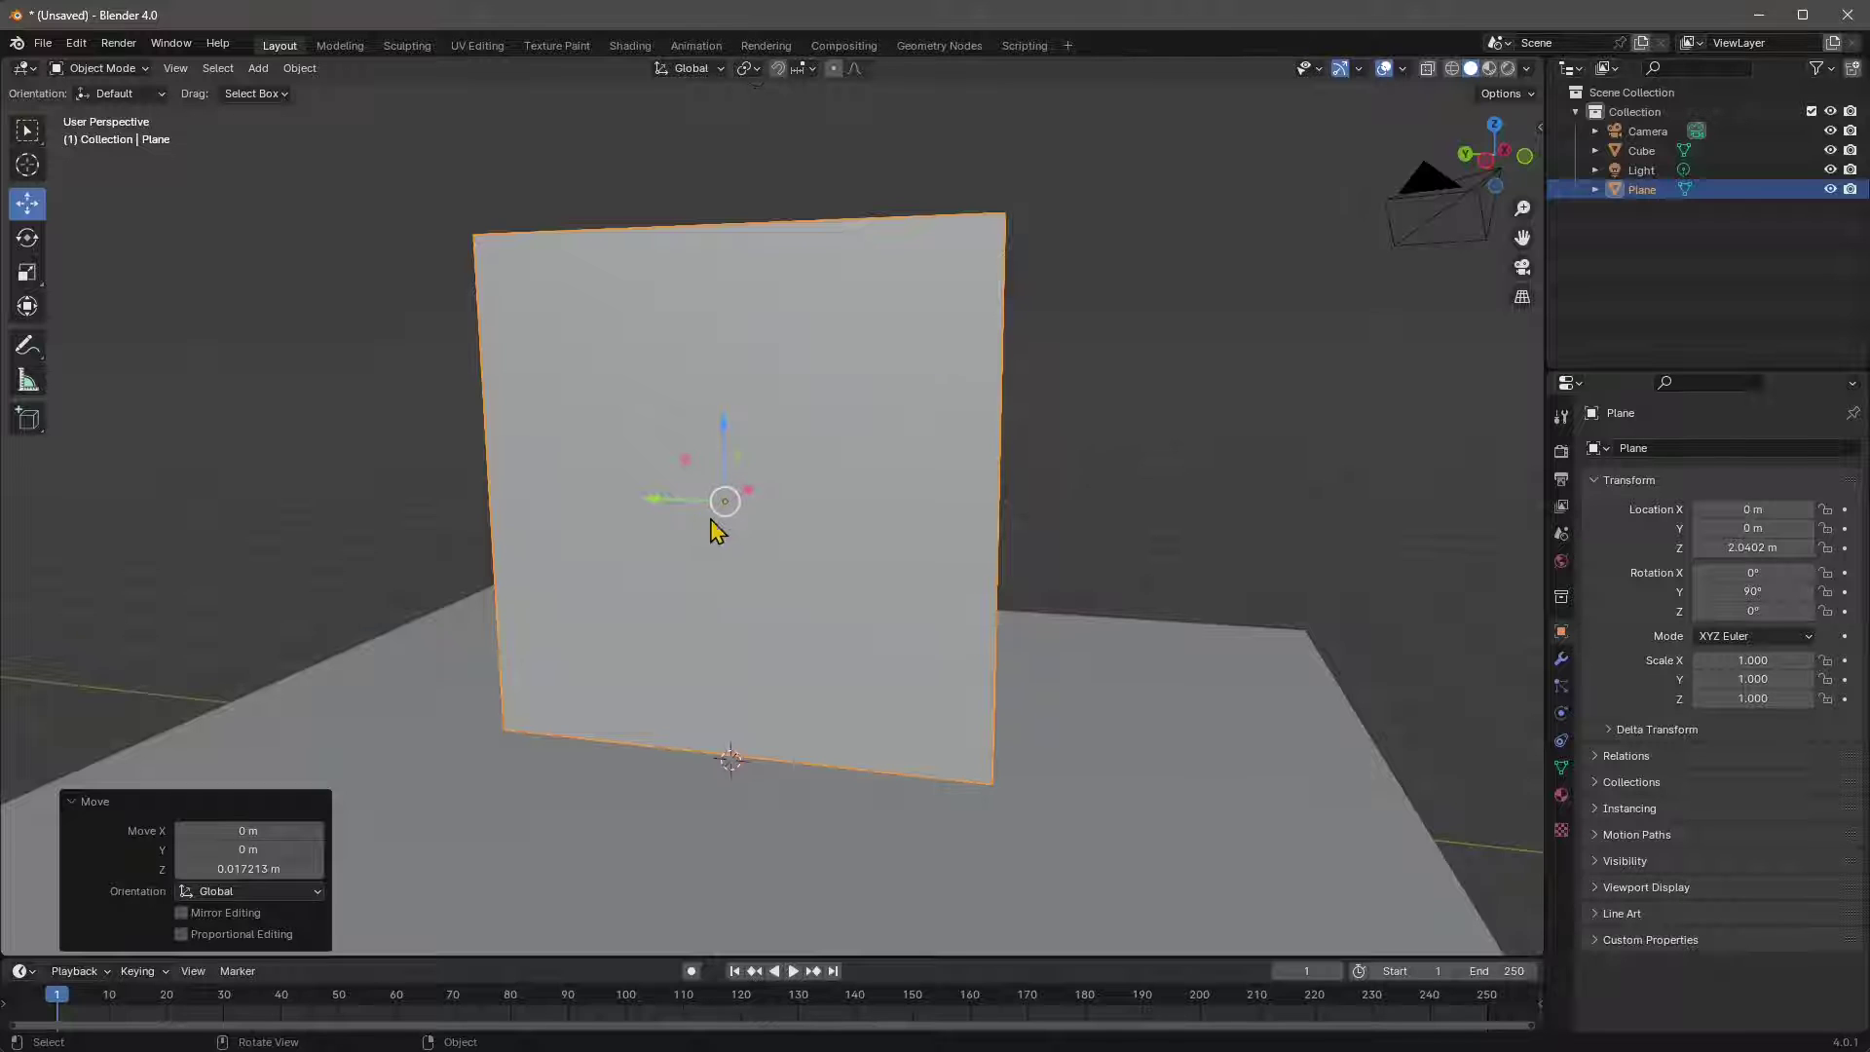
pyautogui.moveTo(711, 529); pyautogui.dragTo(283, 167, button='middle')
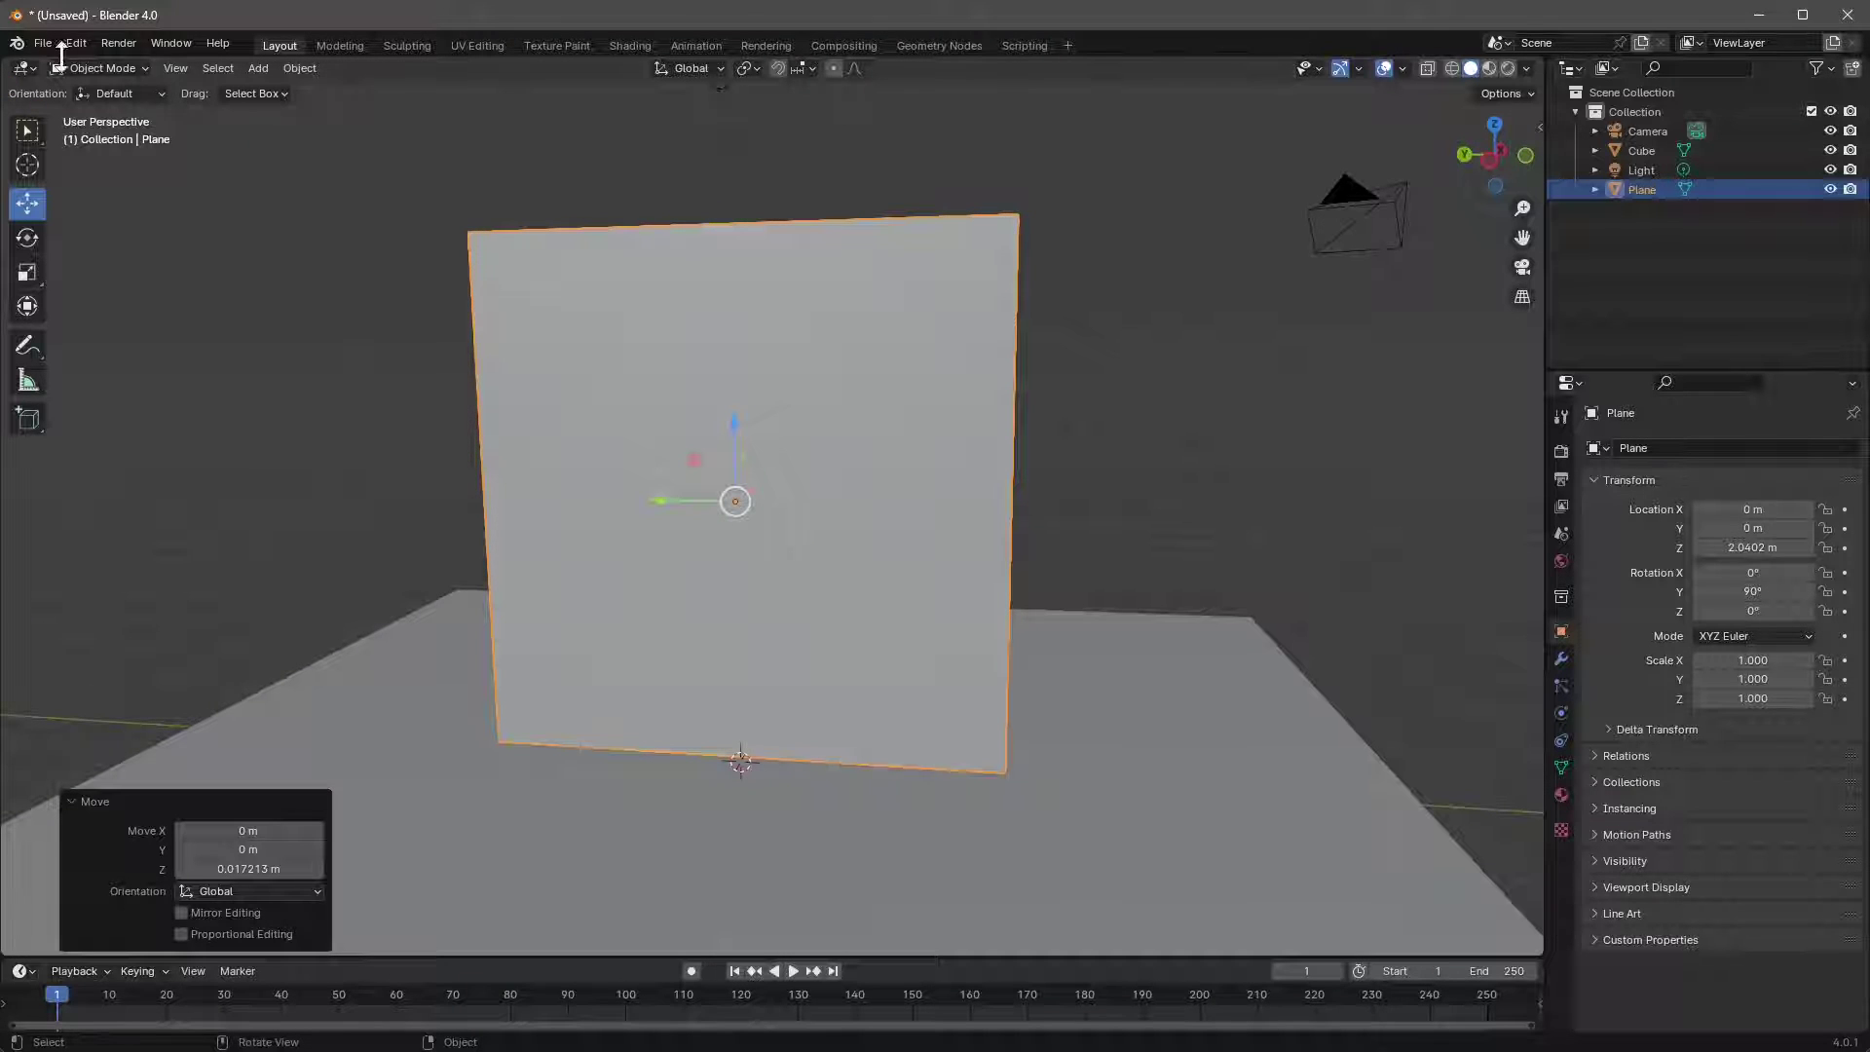
pyautogui.moveTo(734, 501); pyautogui.dragTo(729, 503, button='middle')
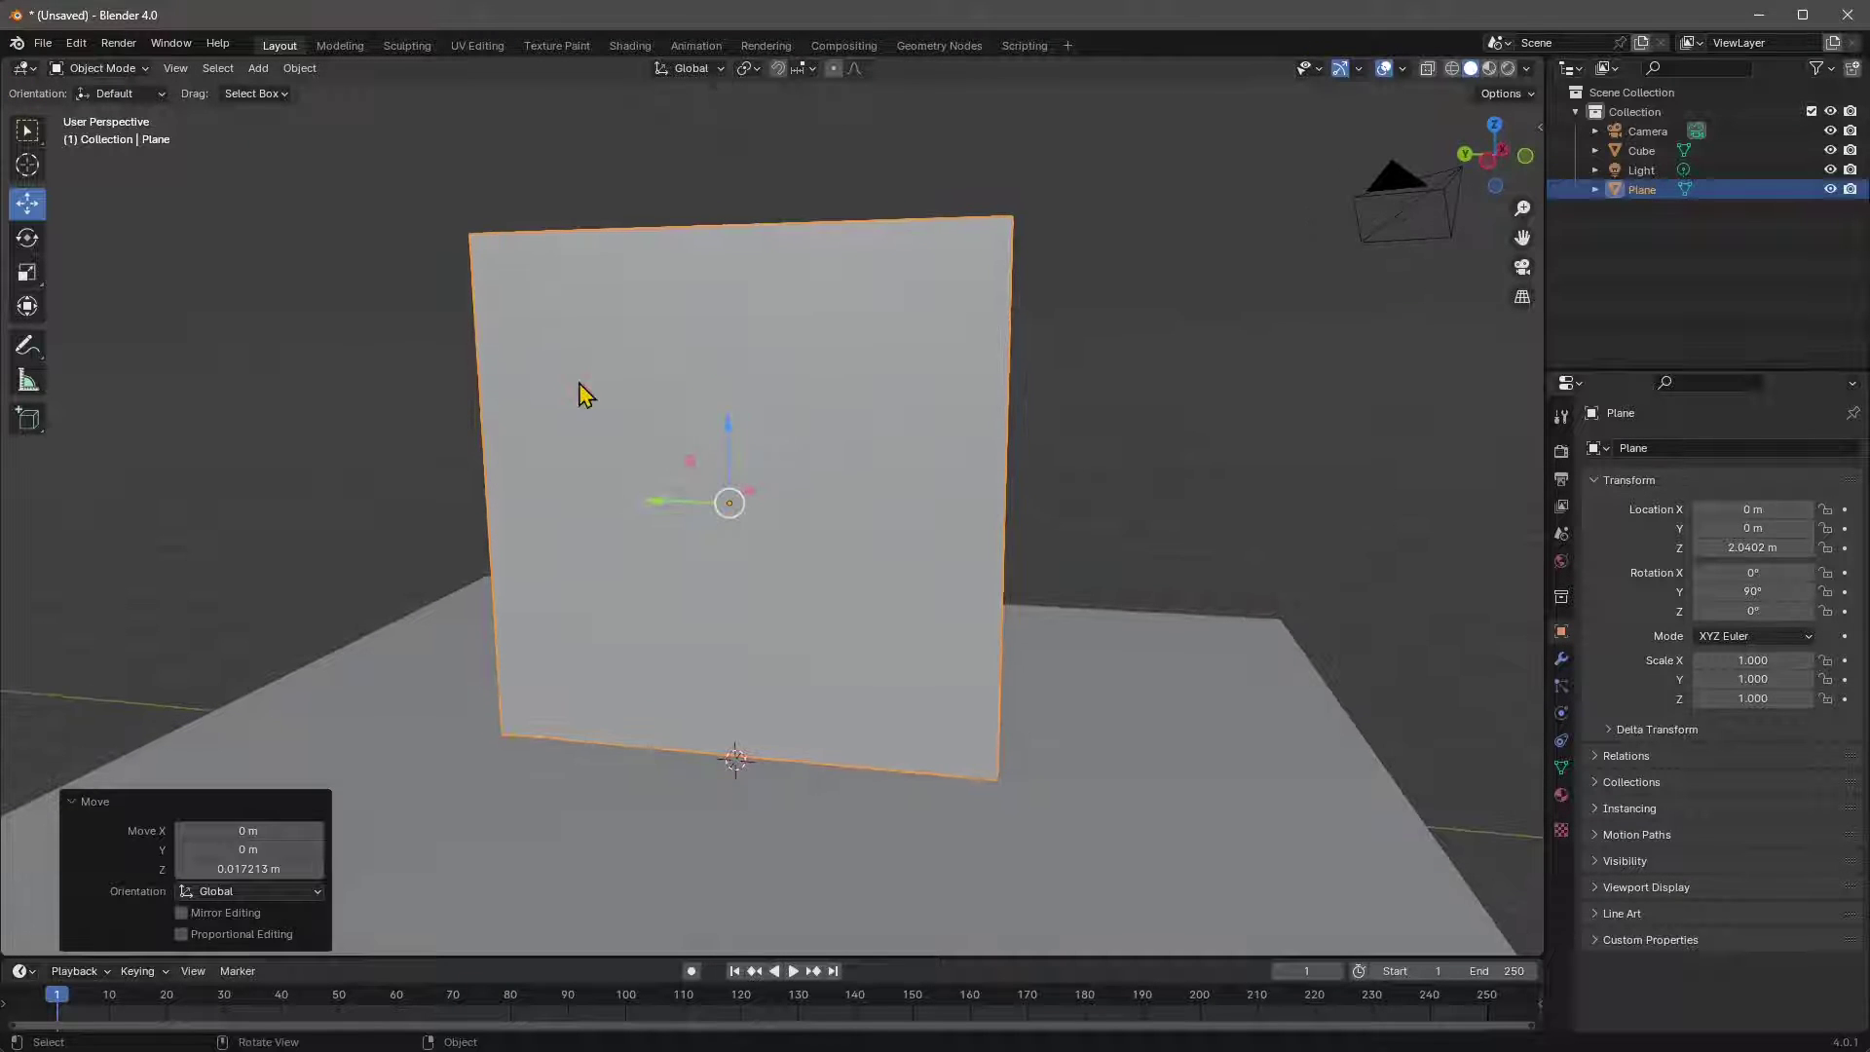
pyautogui.click(97, 68)
pyautogui.click(105, 112)
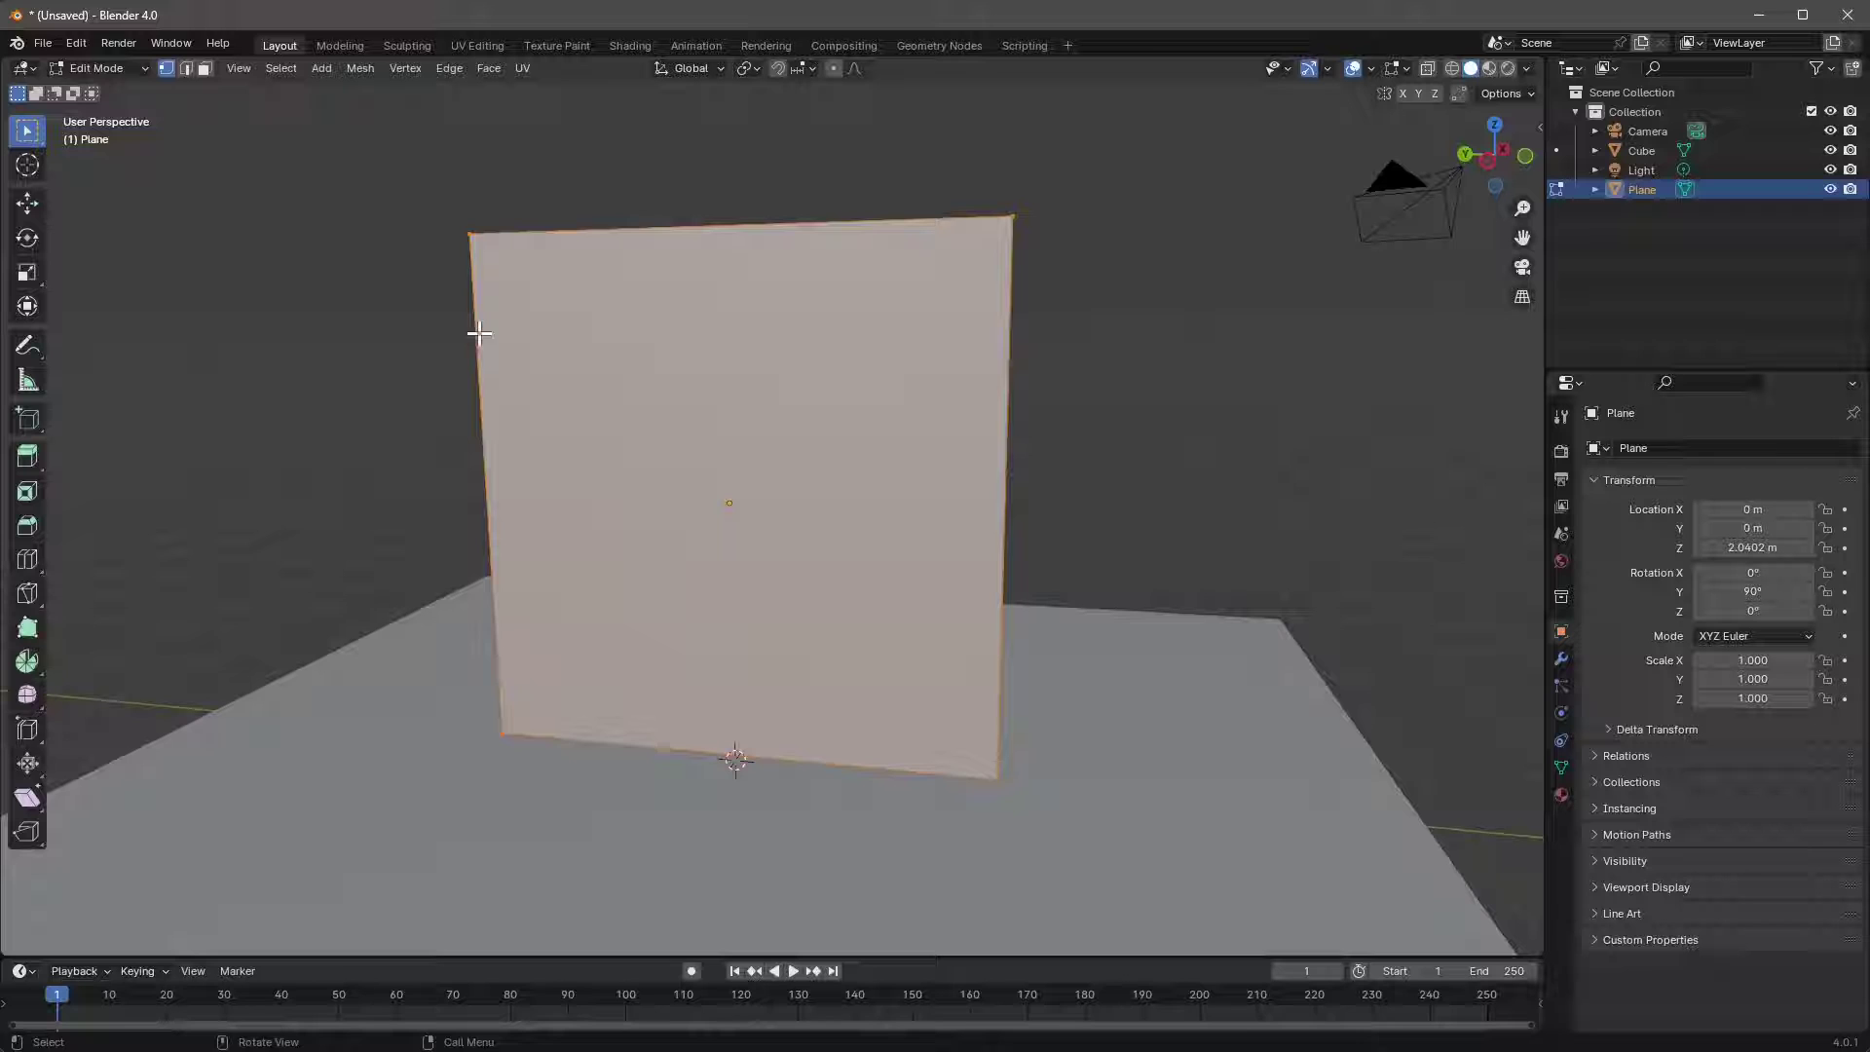
pyautogui.rightClick(589, 392)
pyautogui.click(584, 380)
pyautogui.rightClick(585, 388)
pyautogui.click(584, 380)
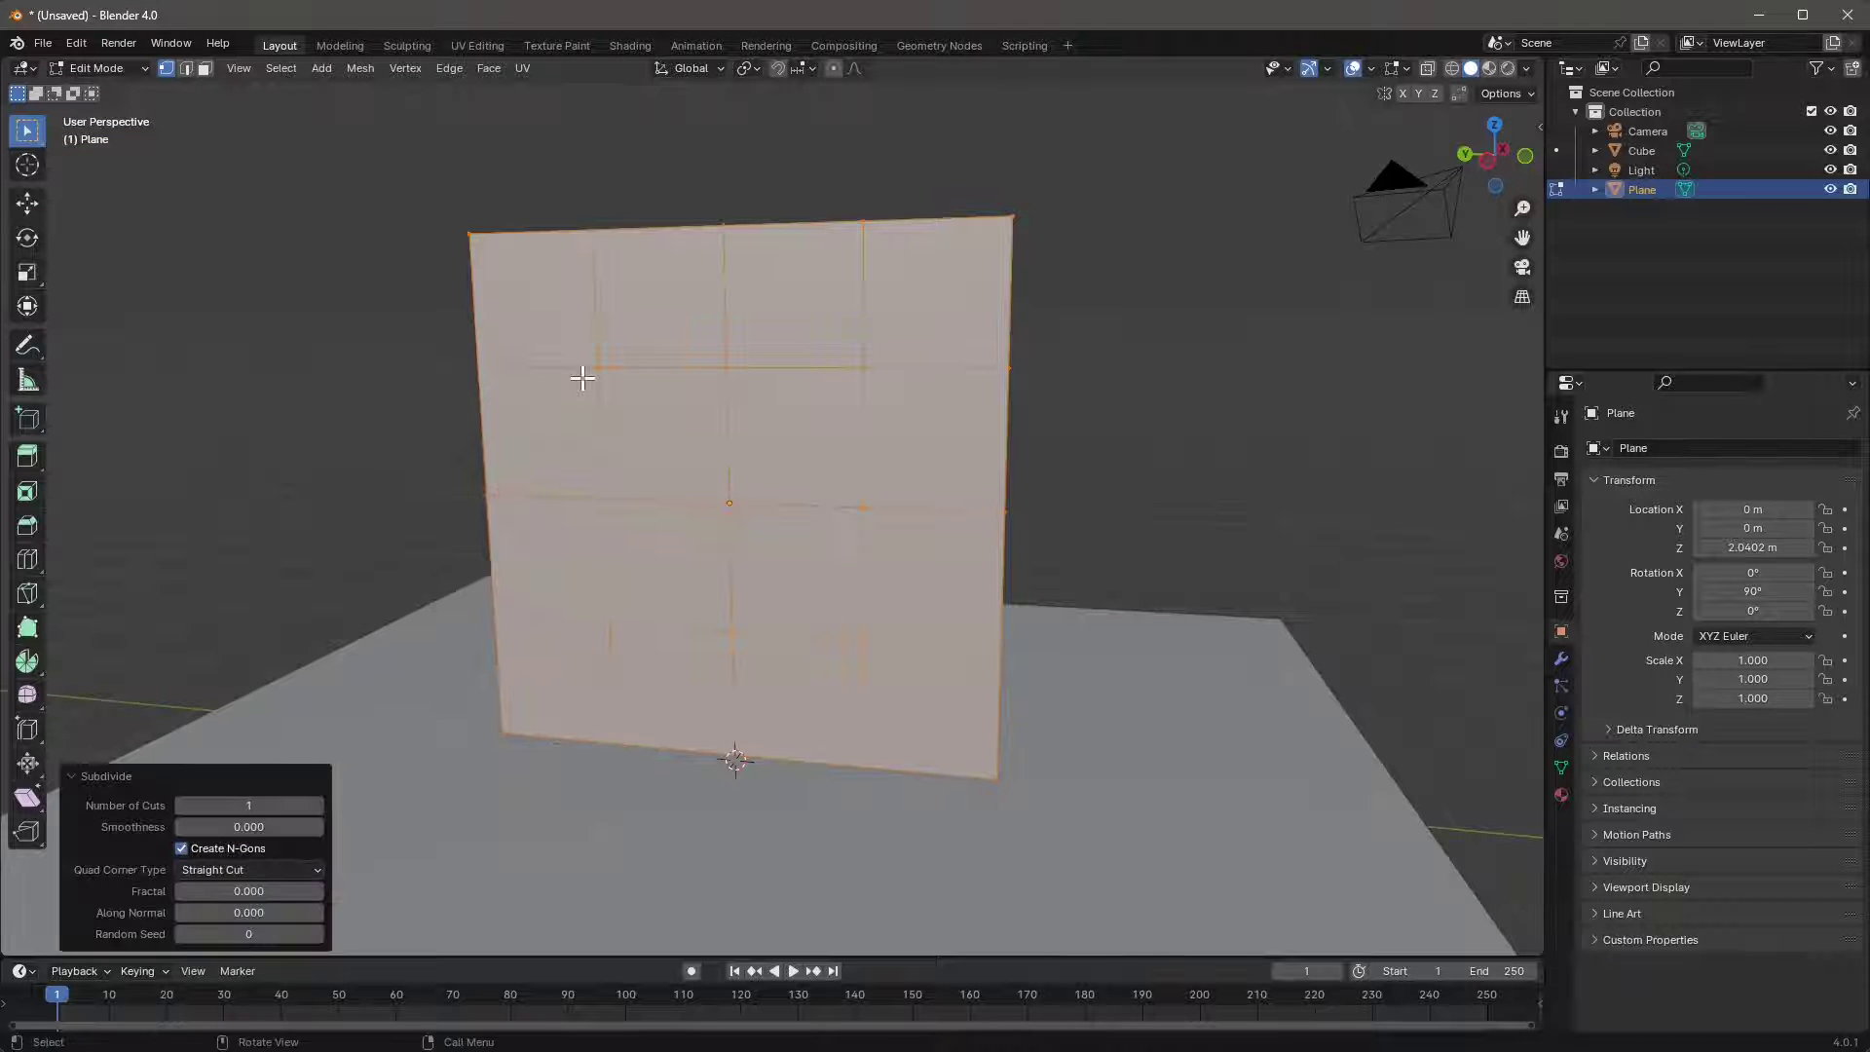
pyautogui.rightClick(585, 384)
pyautogui.click(584, 379)
pyautogui.hotkey('ctrl', 'z')
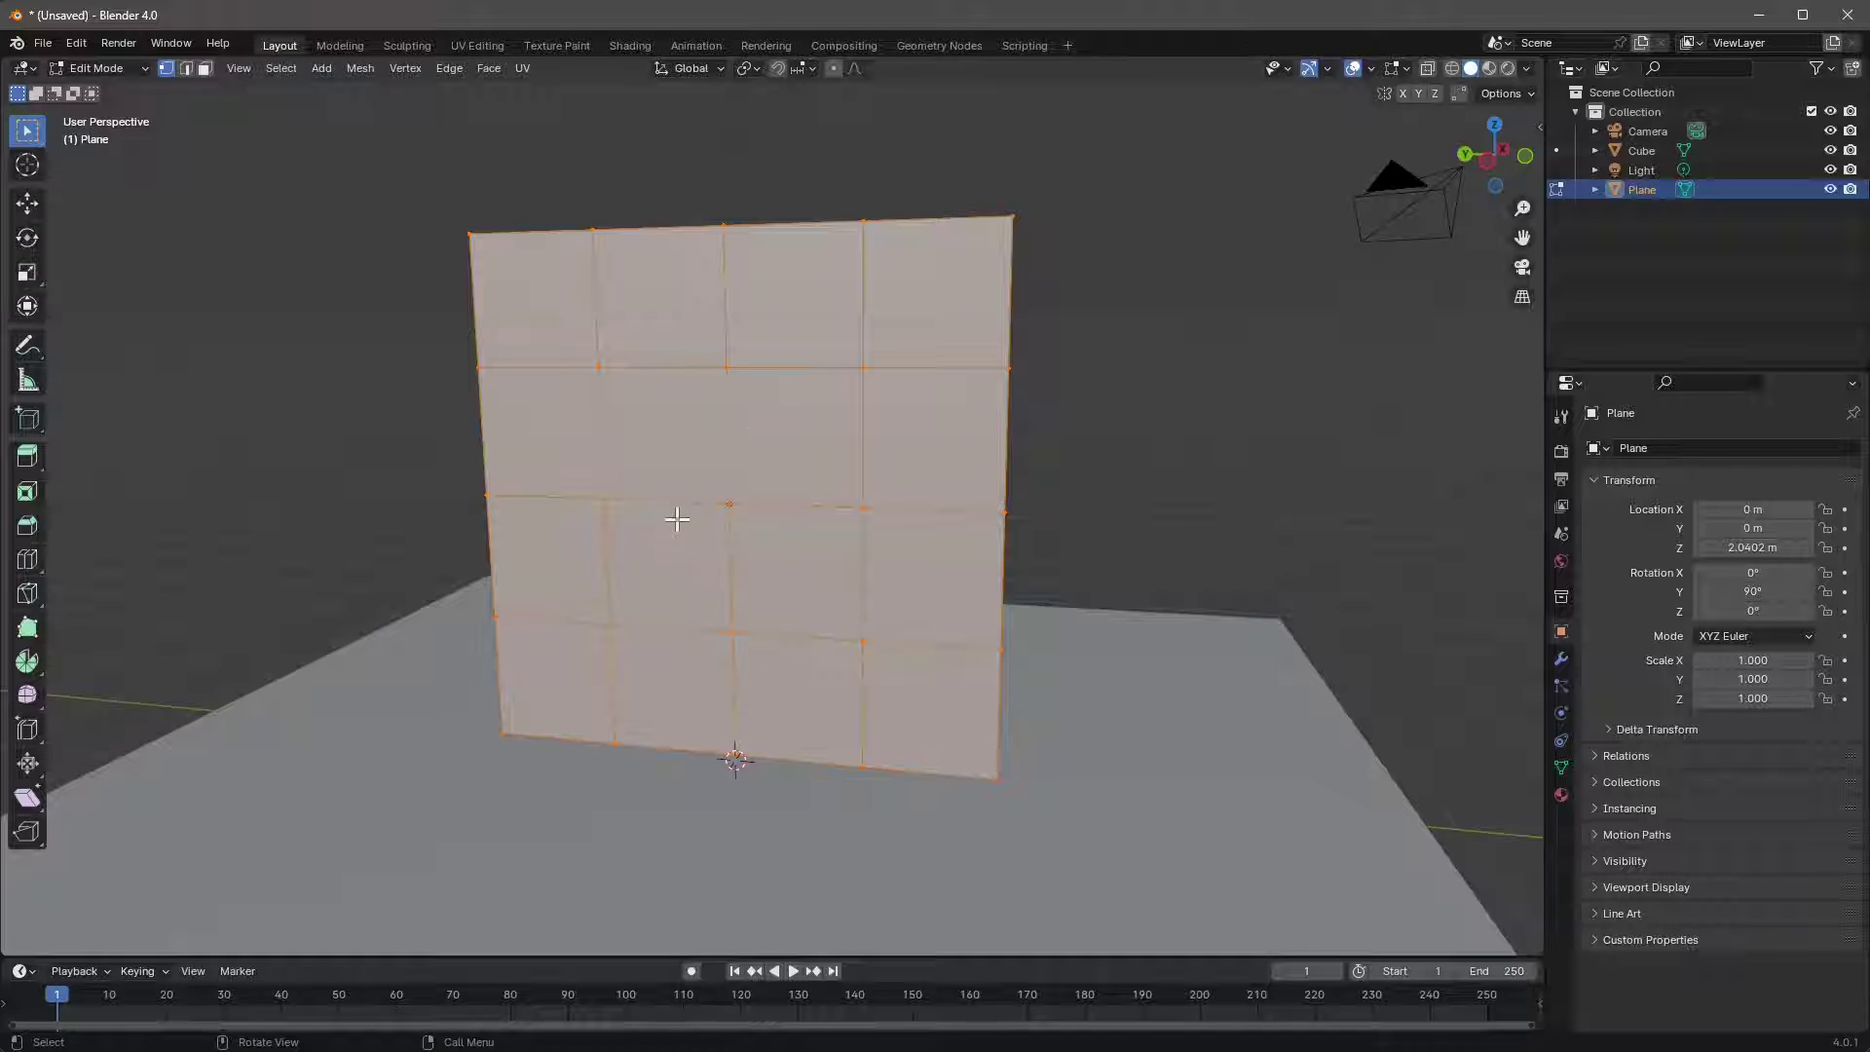
# - Try dissolving the four lower-middle faces of the wall grid into one single face
pyautogui.click(689, 459)
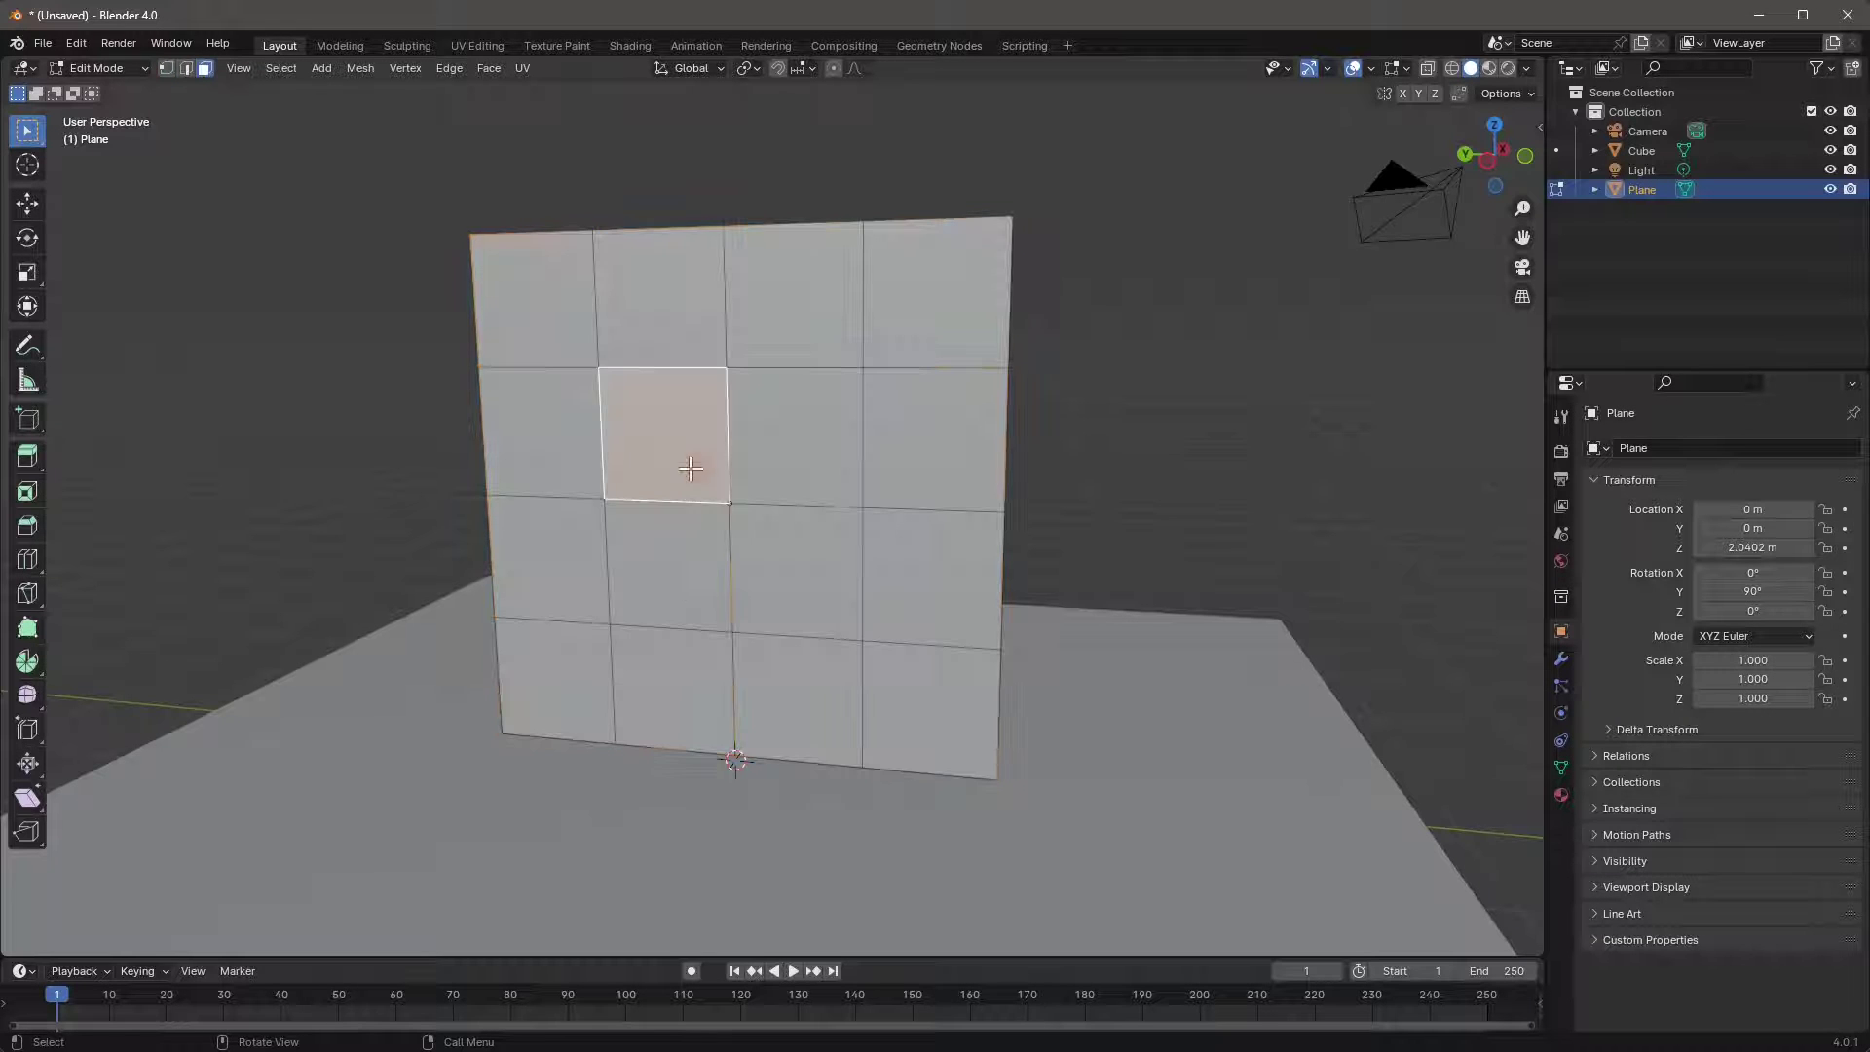
pyautogui.click(695, 602)
pyautogui.keyDown('shift'); pyautogui.click(659, 670); pyautogui.keyUp('shift')
pyautogui.keyDown('shift'); pyautogui.click(784, 577); pyautogui.keyUp('shift')
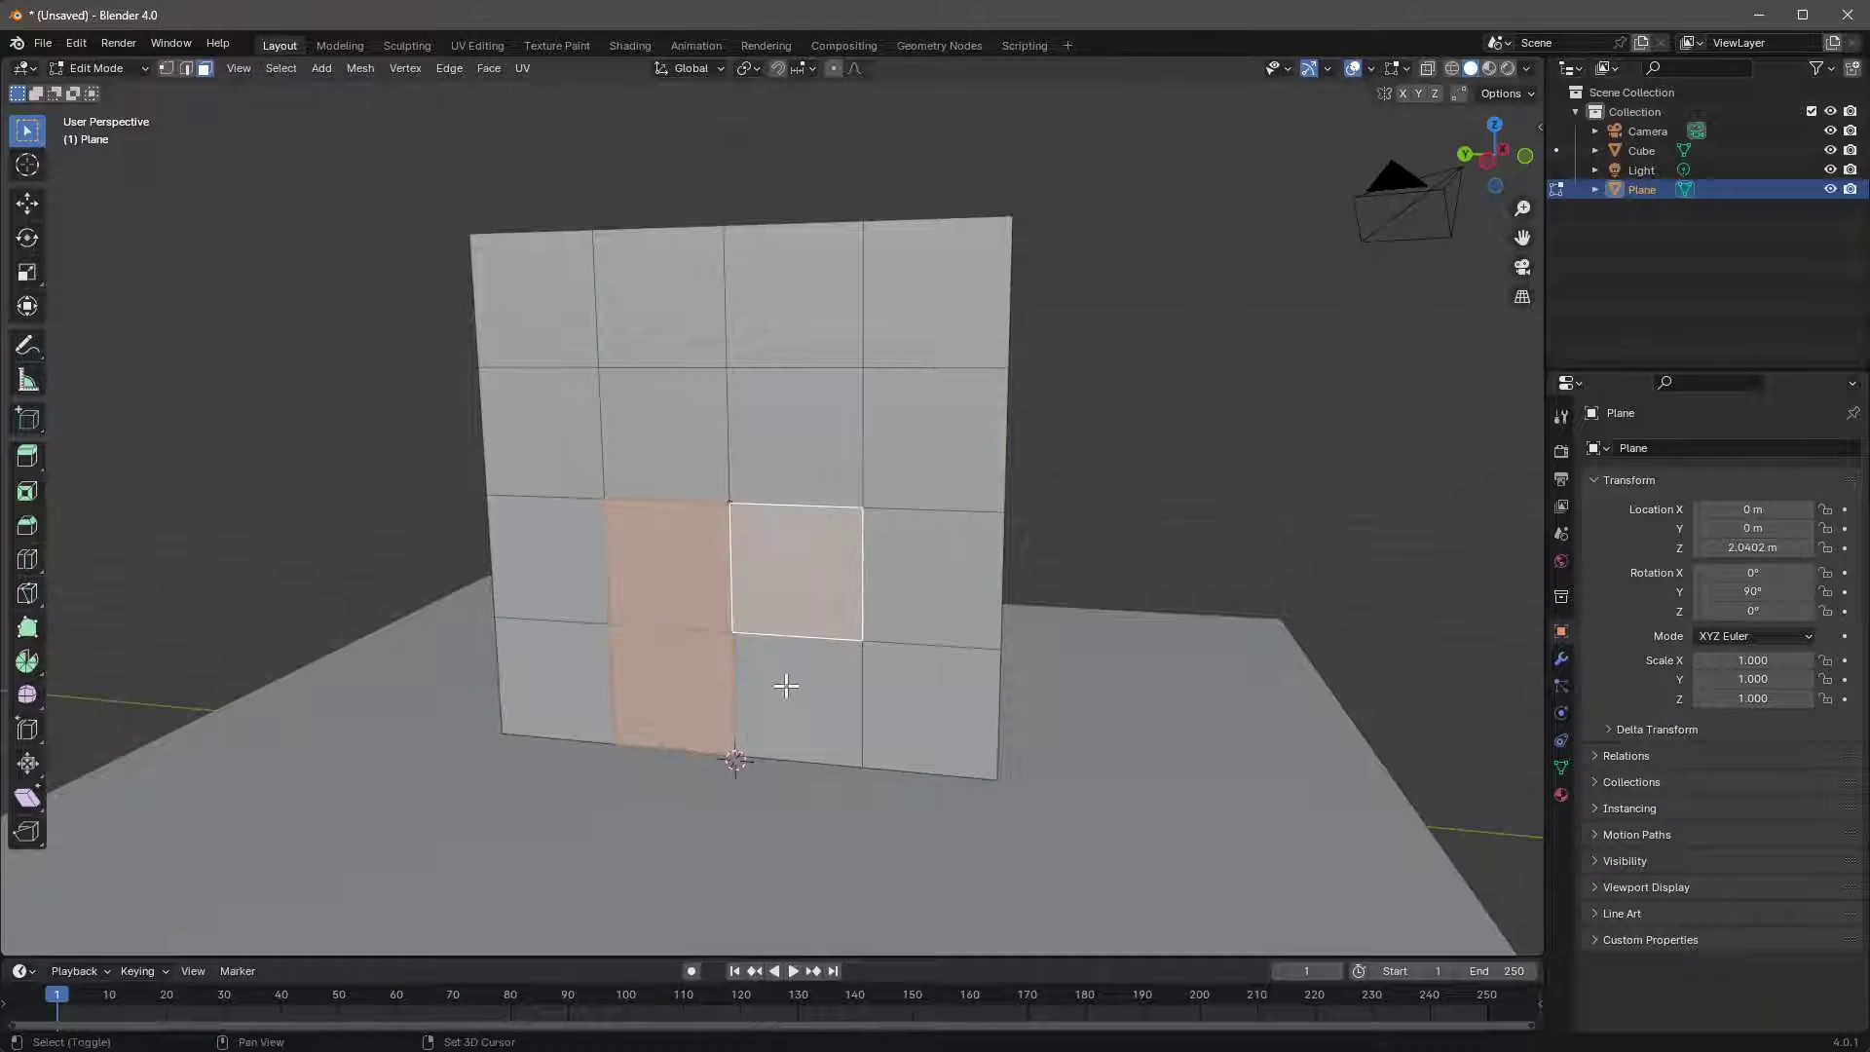
pyautogui.keyDown('shift'); pyautogui.click(785, 681); pyautogui.keyUp('shift')
pyautogui.rightClick(687, 556)
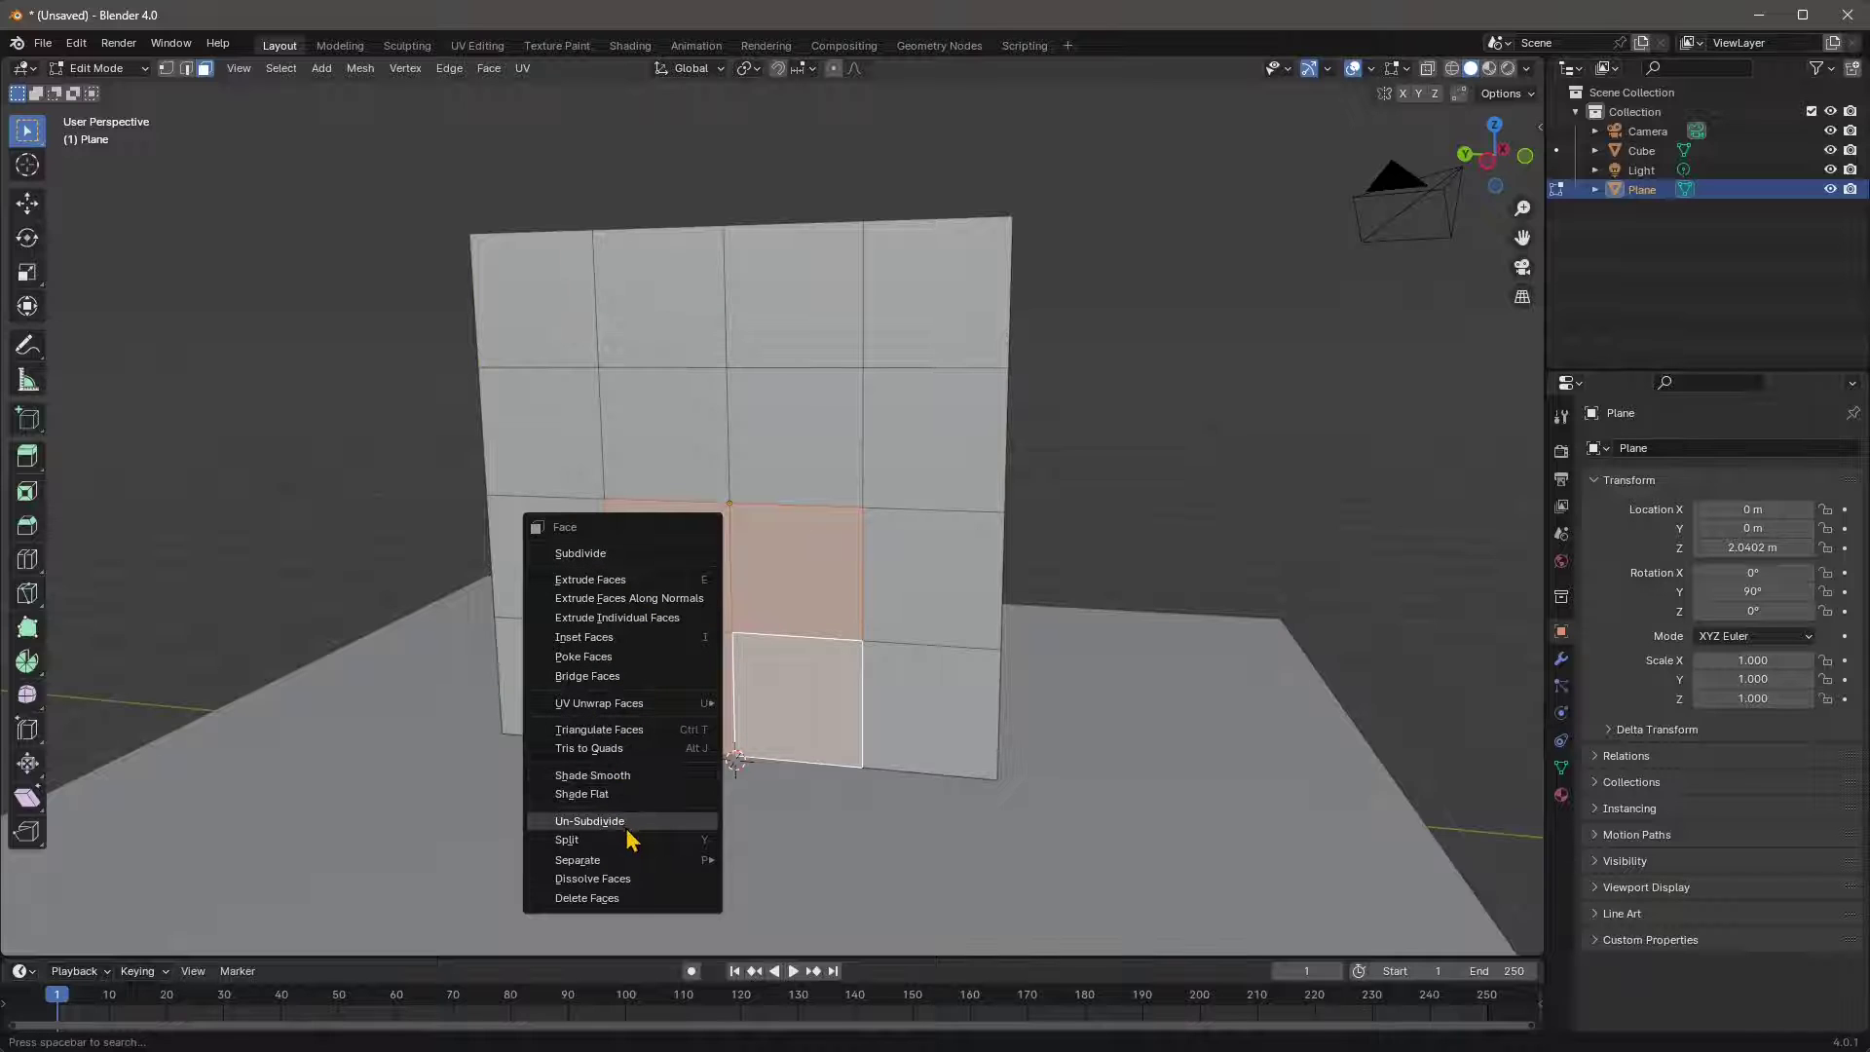
pyautogui.click(623, 879)
# - Check the merged lower-middle face, then undo dissolving it back to four separate faces
pyautogui.click(548, 560)
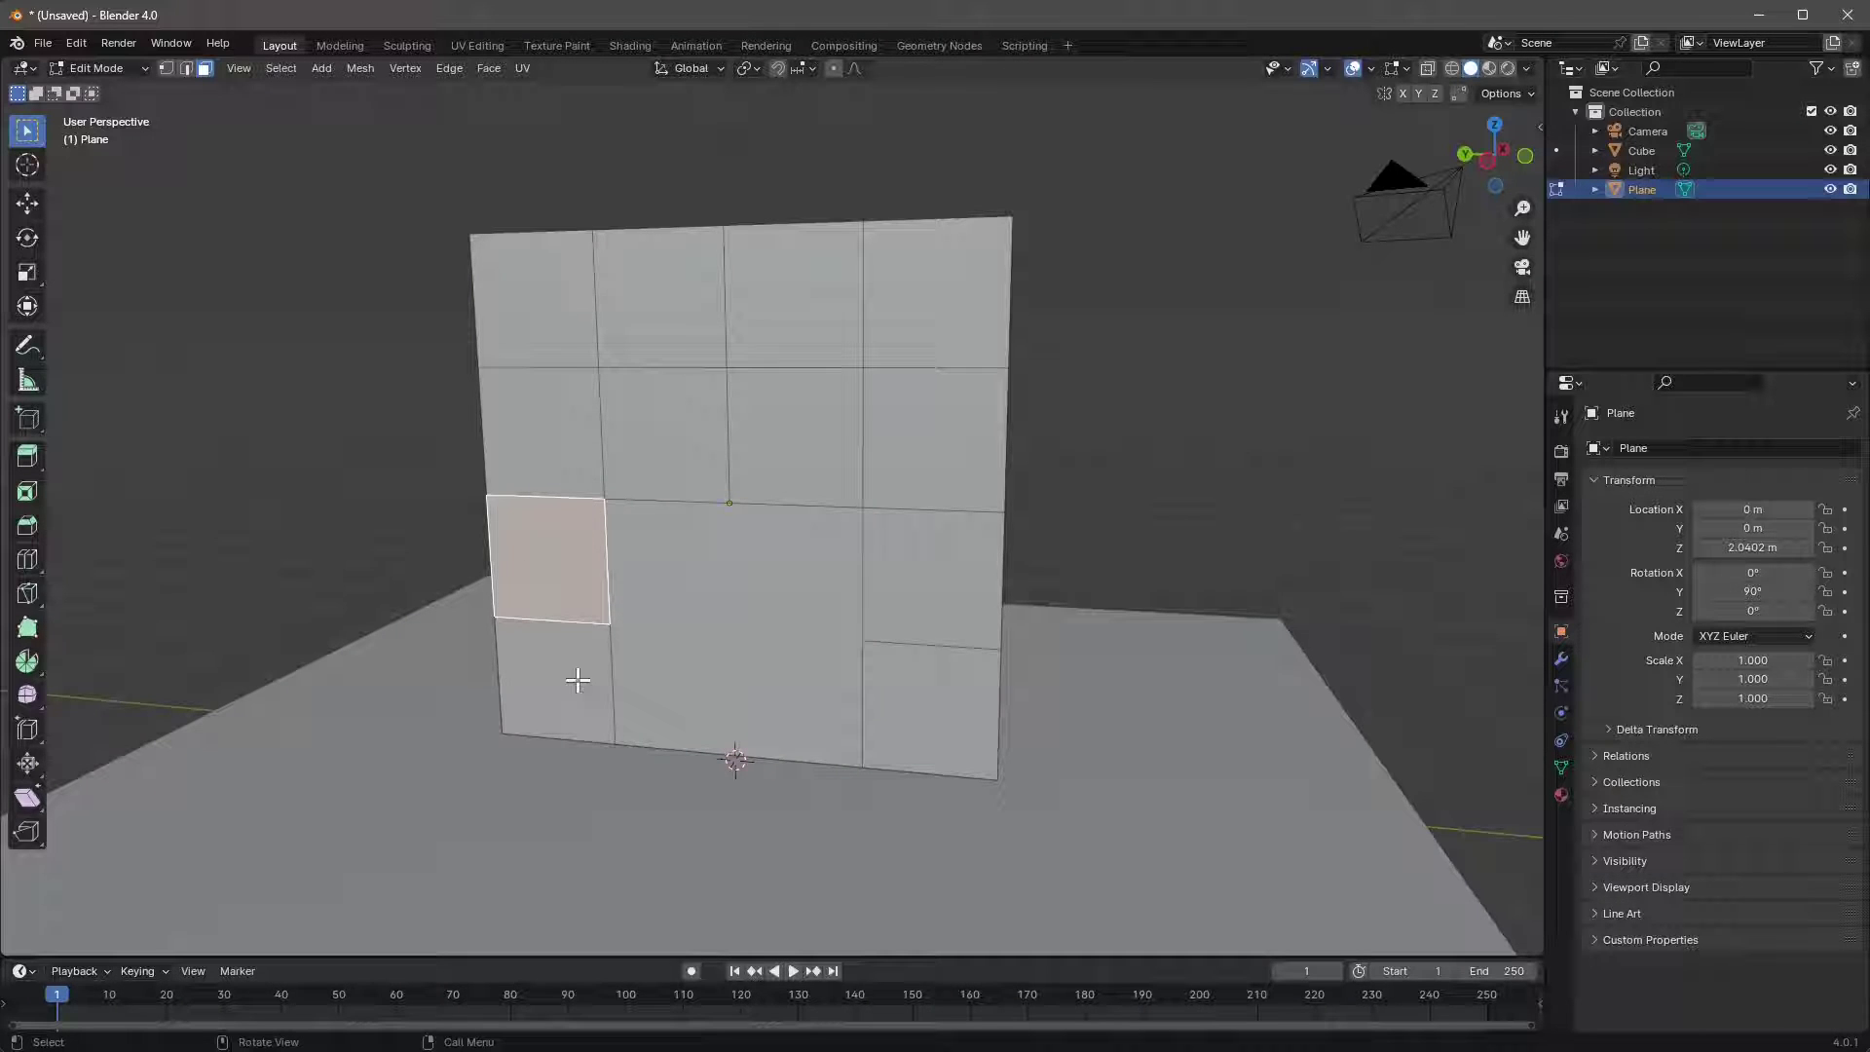
pyautogui.click(662, 582)
pyautogui.click(857, 268)
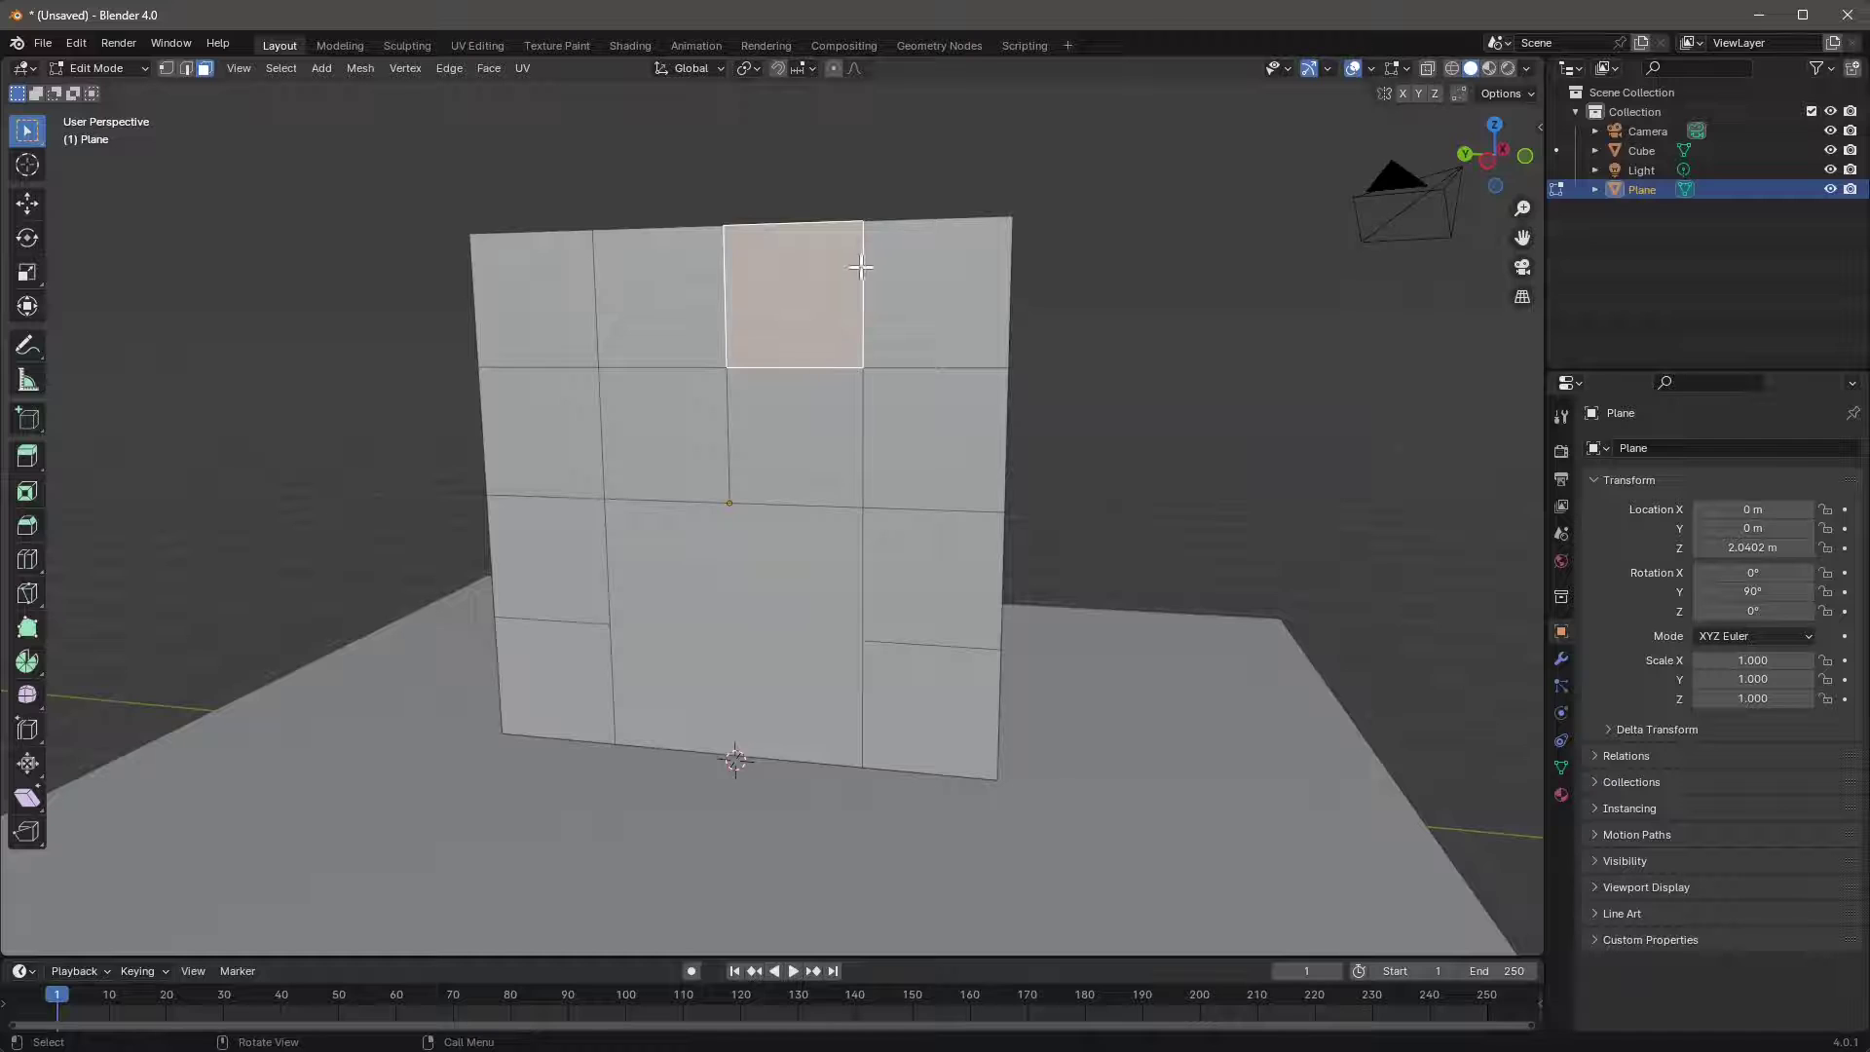
pyautogui.moveTo(807, 667); pyautogui.dragTo(802, 655, button='middle')
pyautogui.click(795, 672)
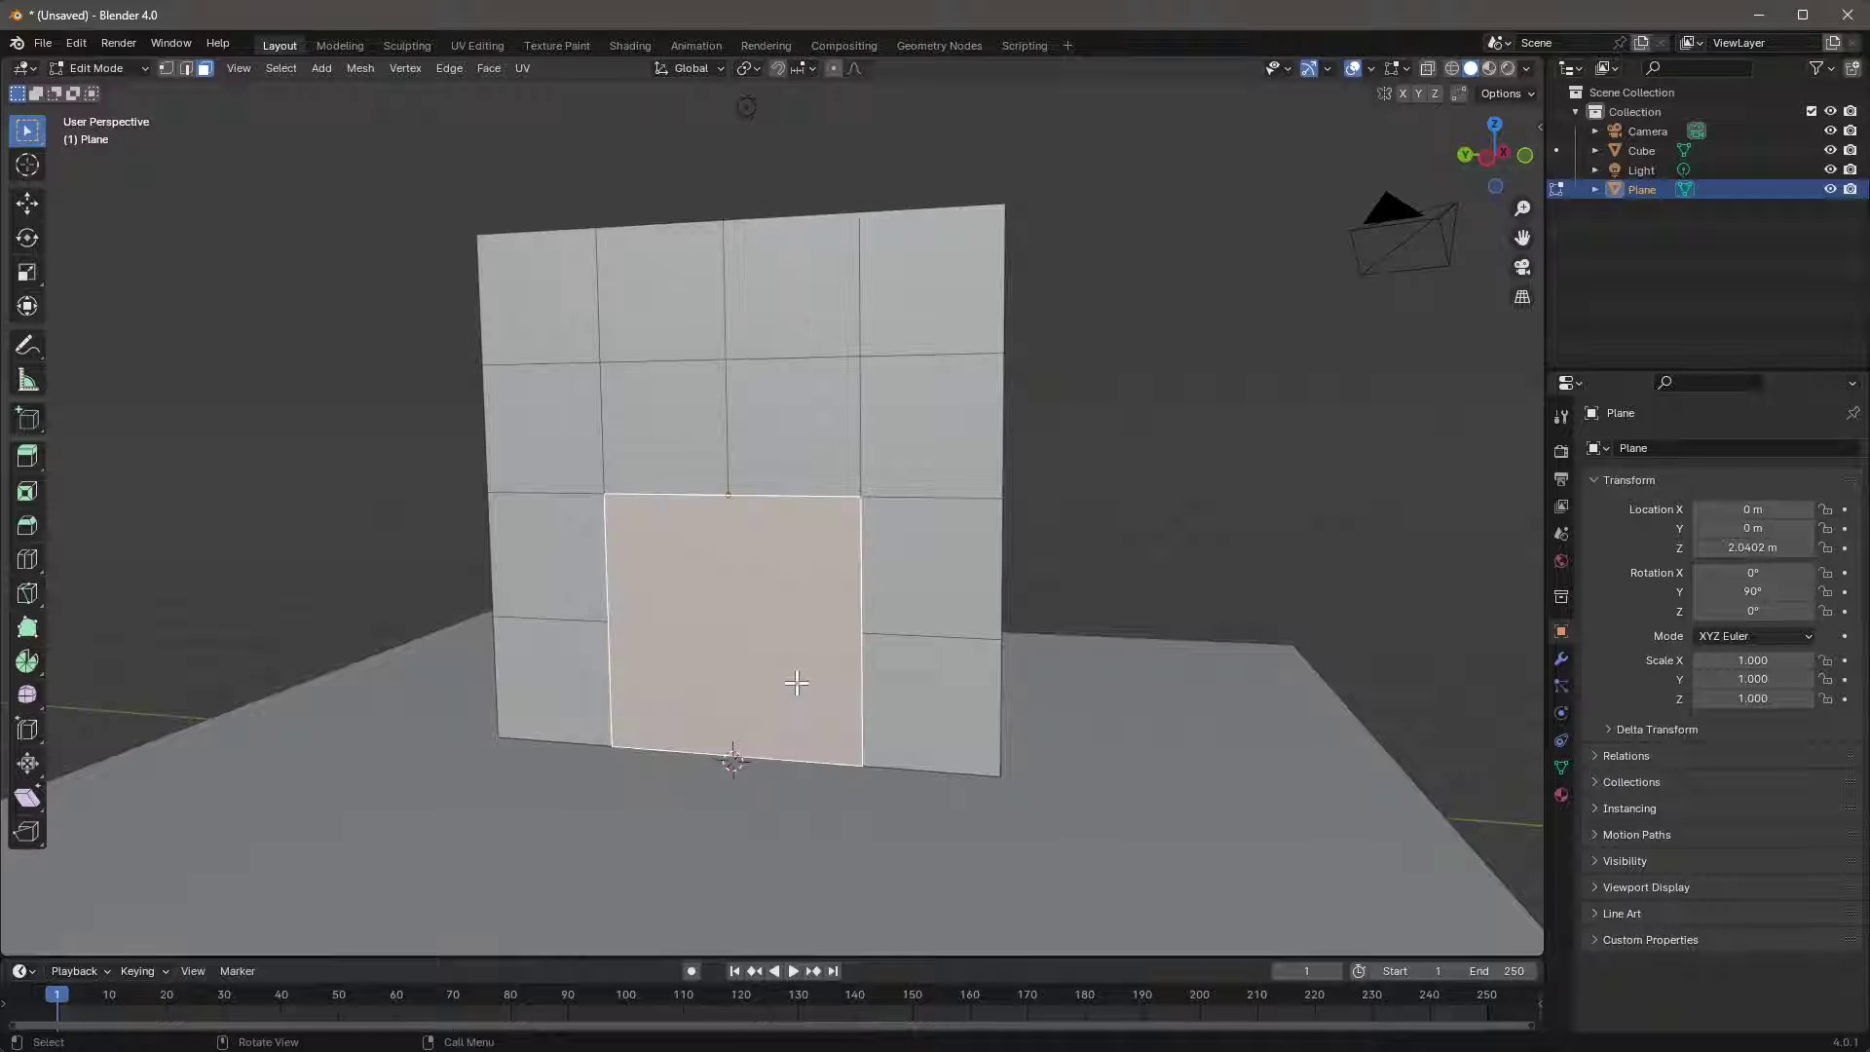
pyautogui.hotkey('ctrl', 'z')
pyautogui.hotkey('ctrl', 'z')
pyautogui.hotkey('ctrl', 'z')
pyautogui.hotkey('ctrl', 'z')
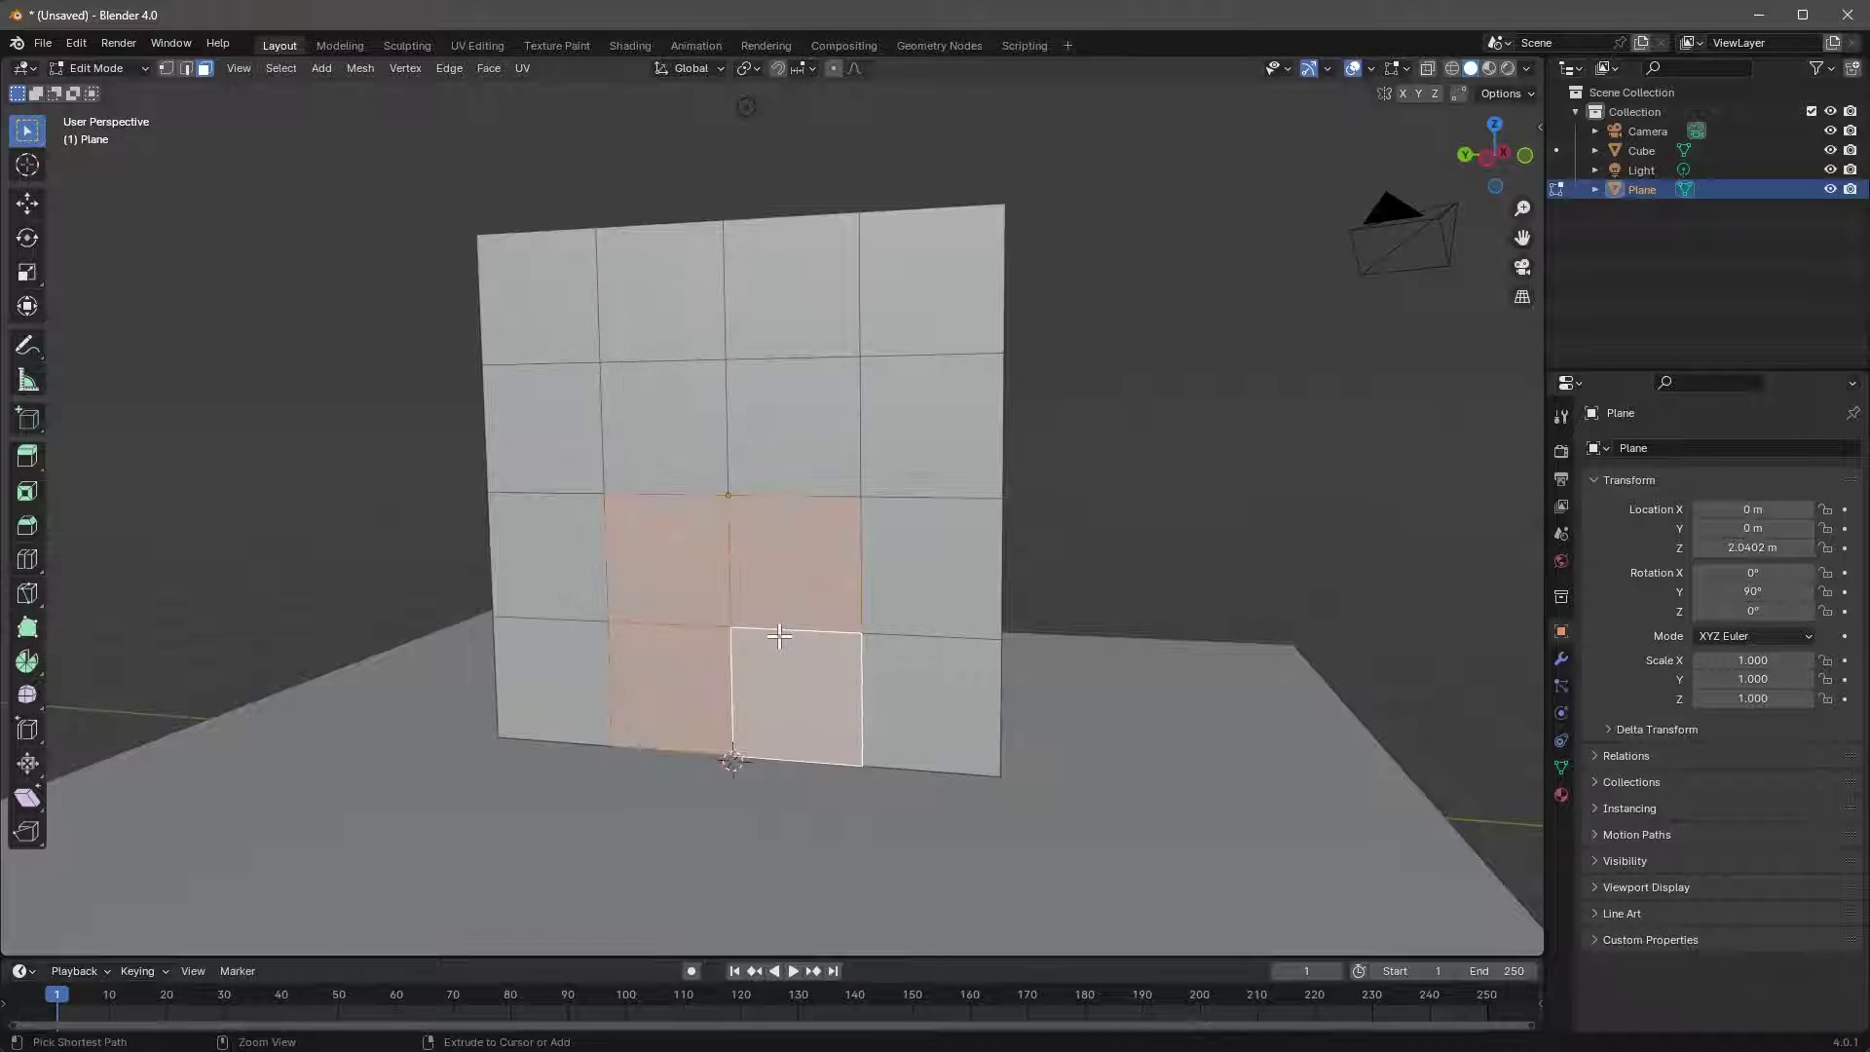
# - Dissolve each vertical pair of lower-middle faces separately to form two tall, side-by-side door panels
pyautogui.click(786, 564)
pyautogui.keyDown('shift'); pyautogui.click(785, 647); pyautogui.keyUp('shift')
pyautogui.rightClick(789, 604)
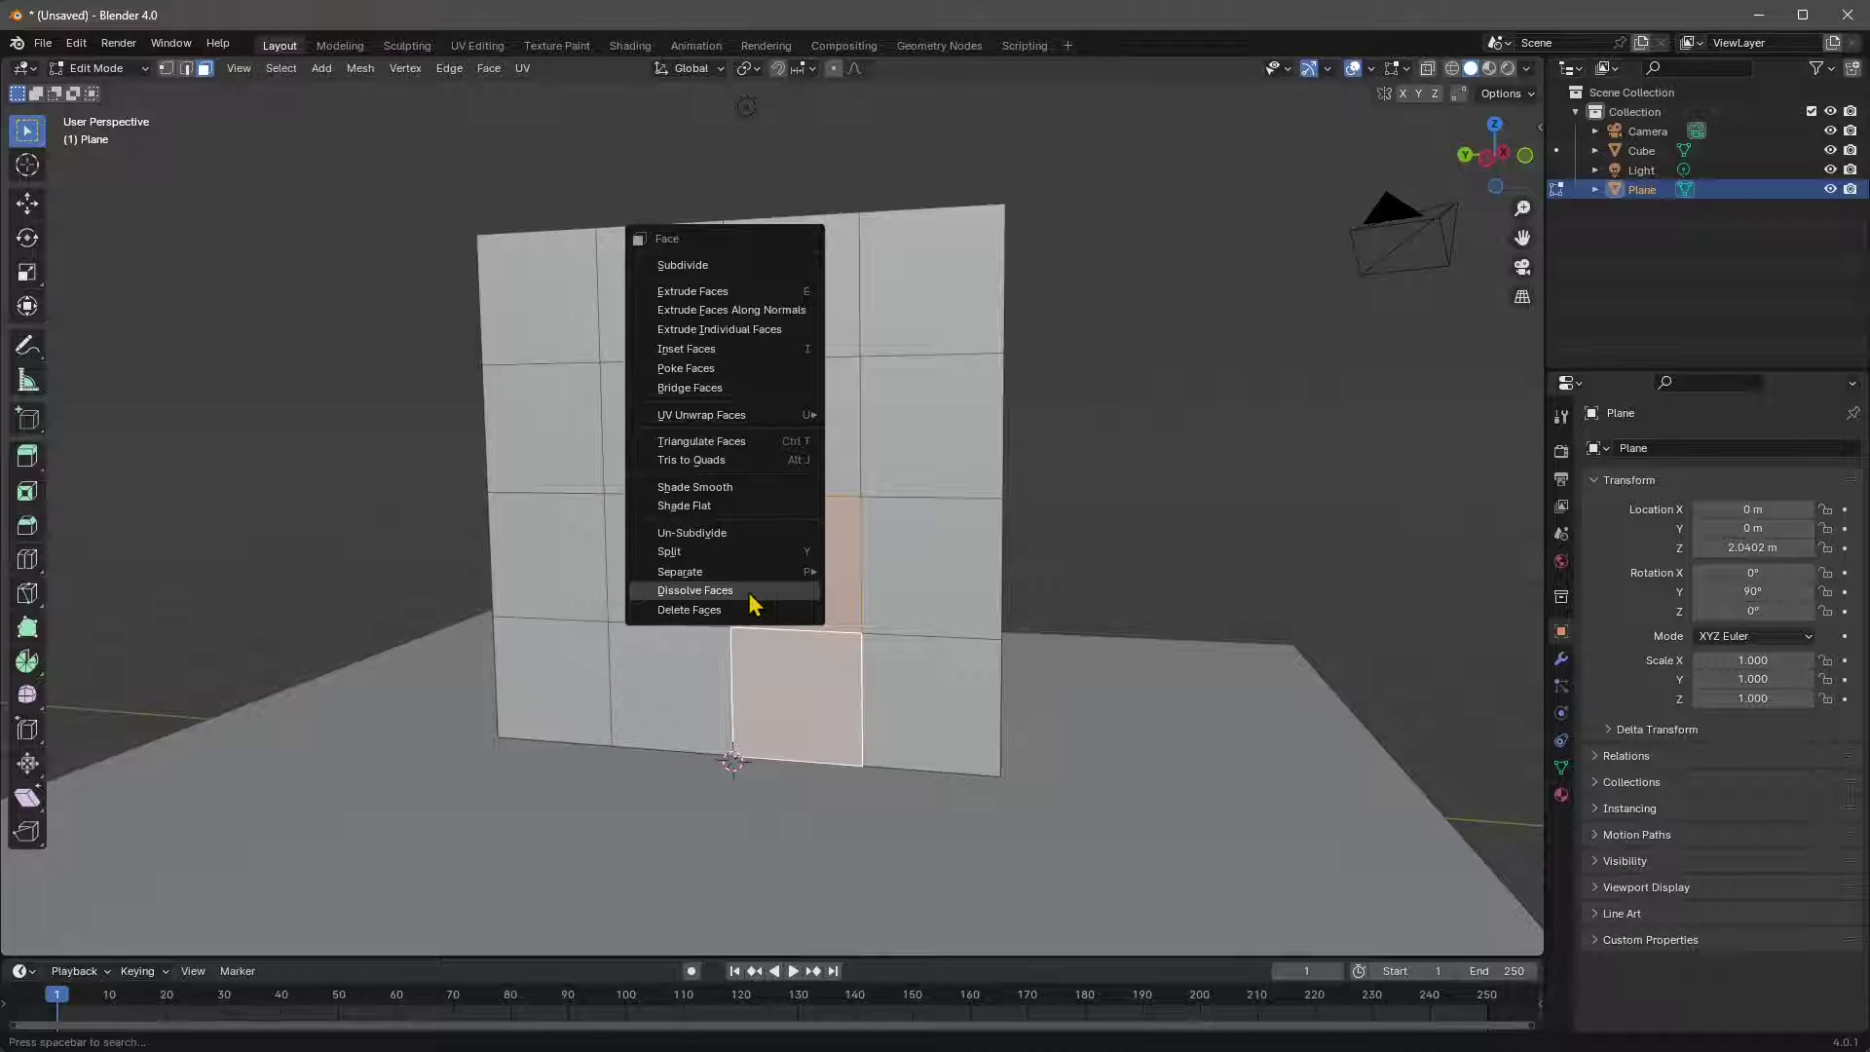
pyautogui.click(695, 591)
pyautogui.click(672, 560)
pyautogui.keyDown('shift'); pyautogui.click(694, 660); pyautogui.keyUp('shift')
pyautogui.rightClick(682, 570)
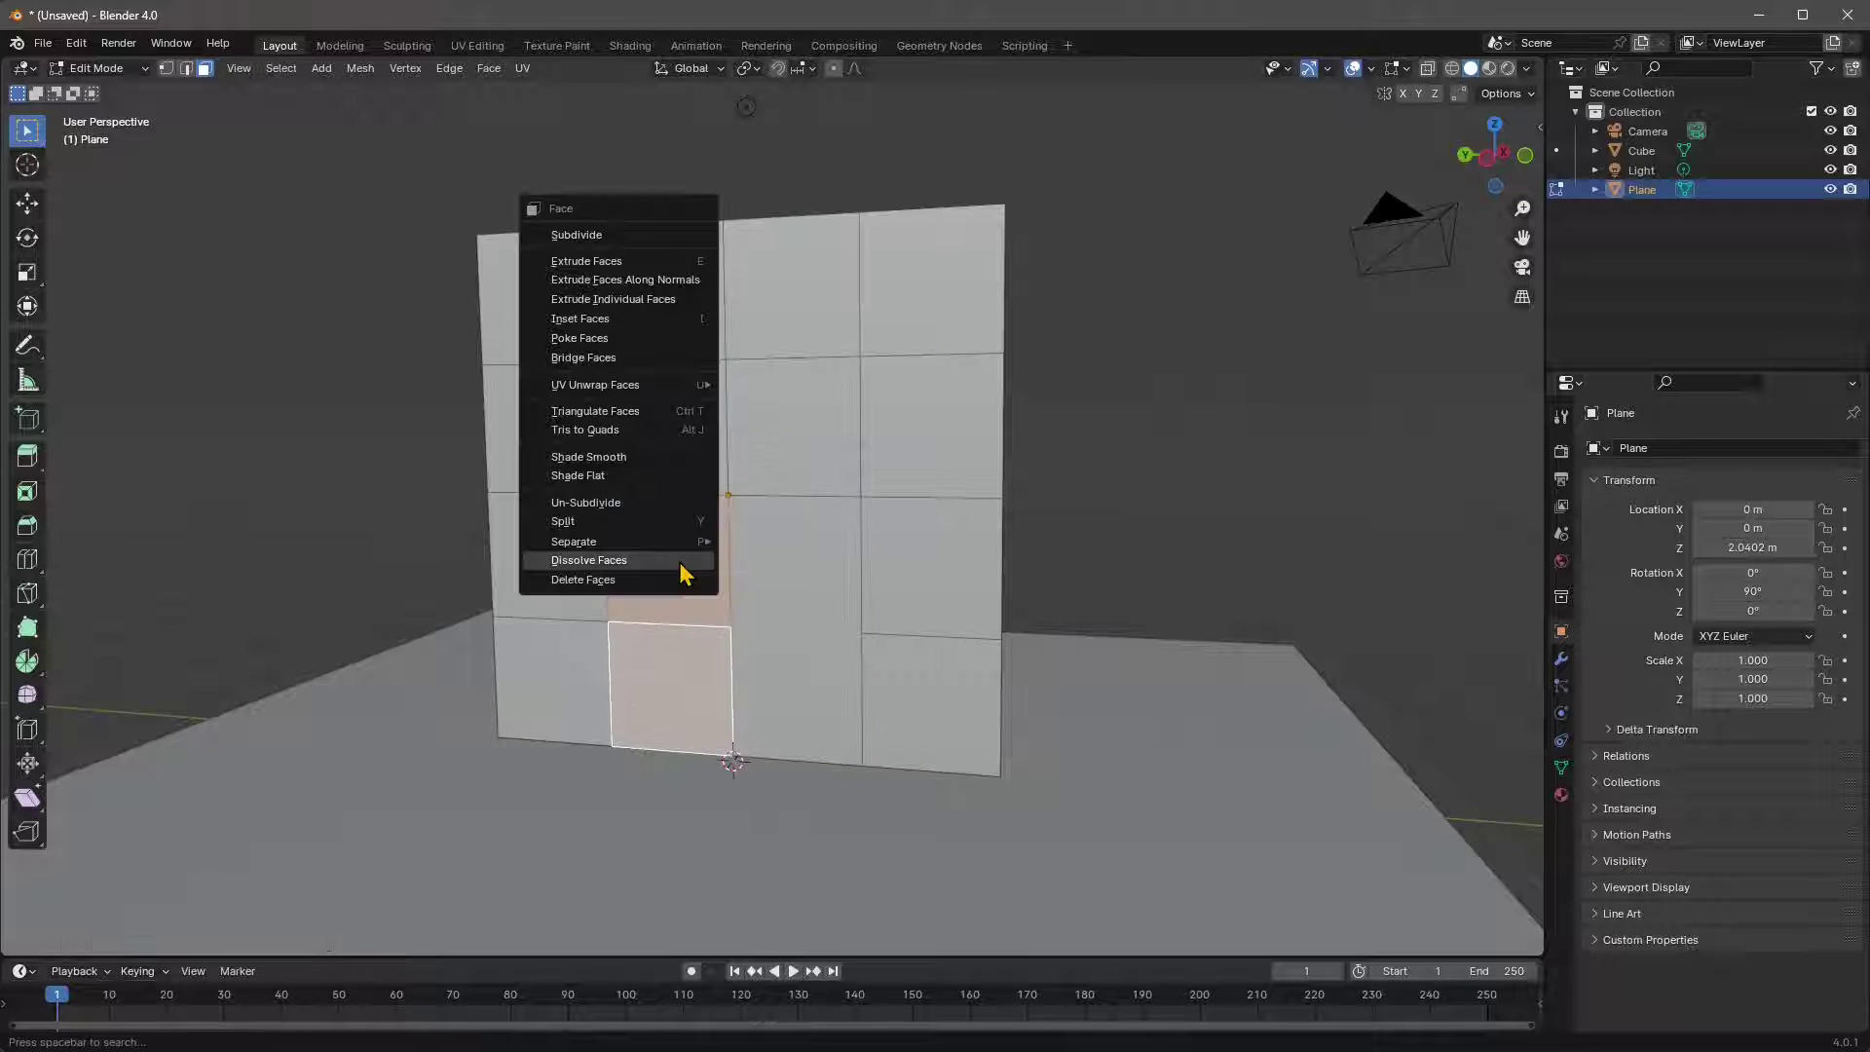
pyautogui.click(676, 559)
# - Try dividing the wall panels further with single vertical and horizontal loop cuts through the upper rows and side columns
pyautogui.moveTo(618, 743); pyautogui.dragTo(869, 688, button='middle')
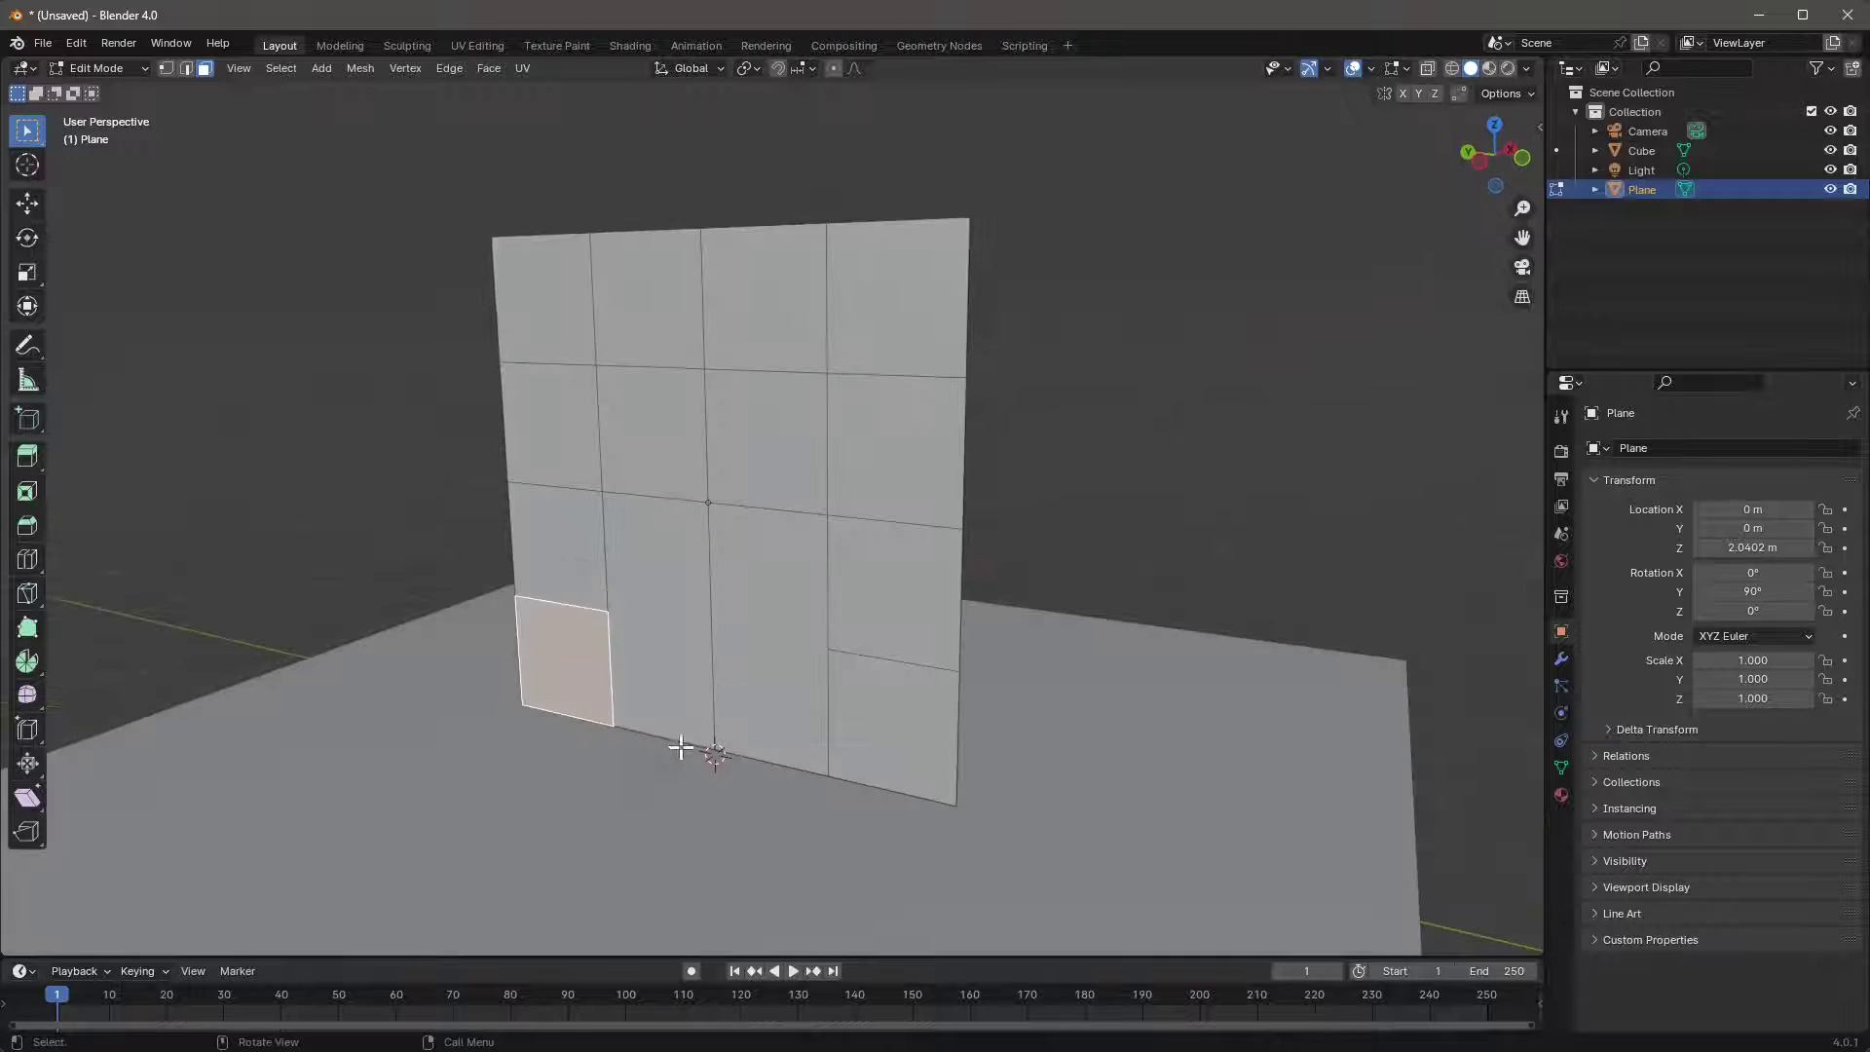
pyautogui.click(872, 687)
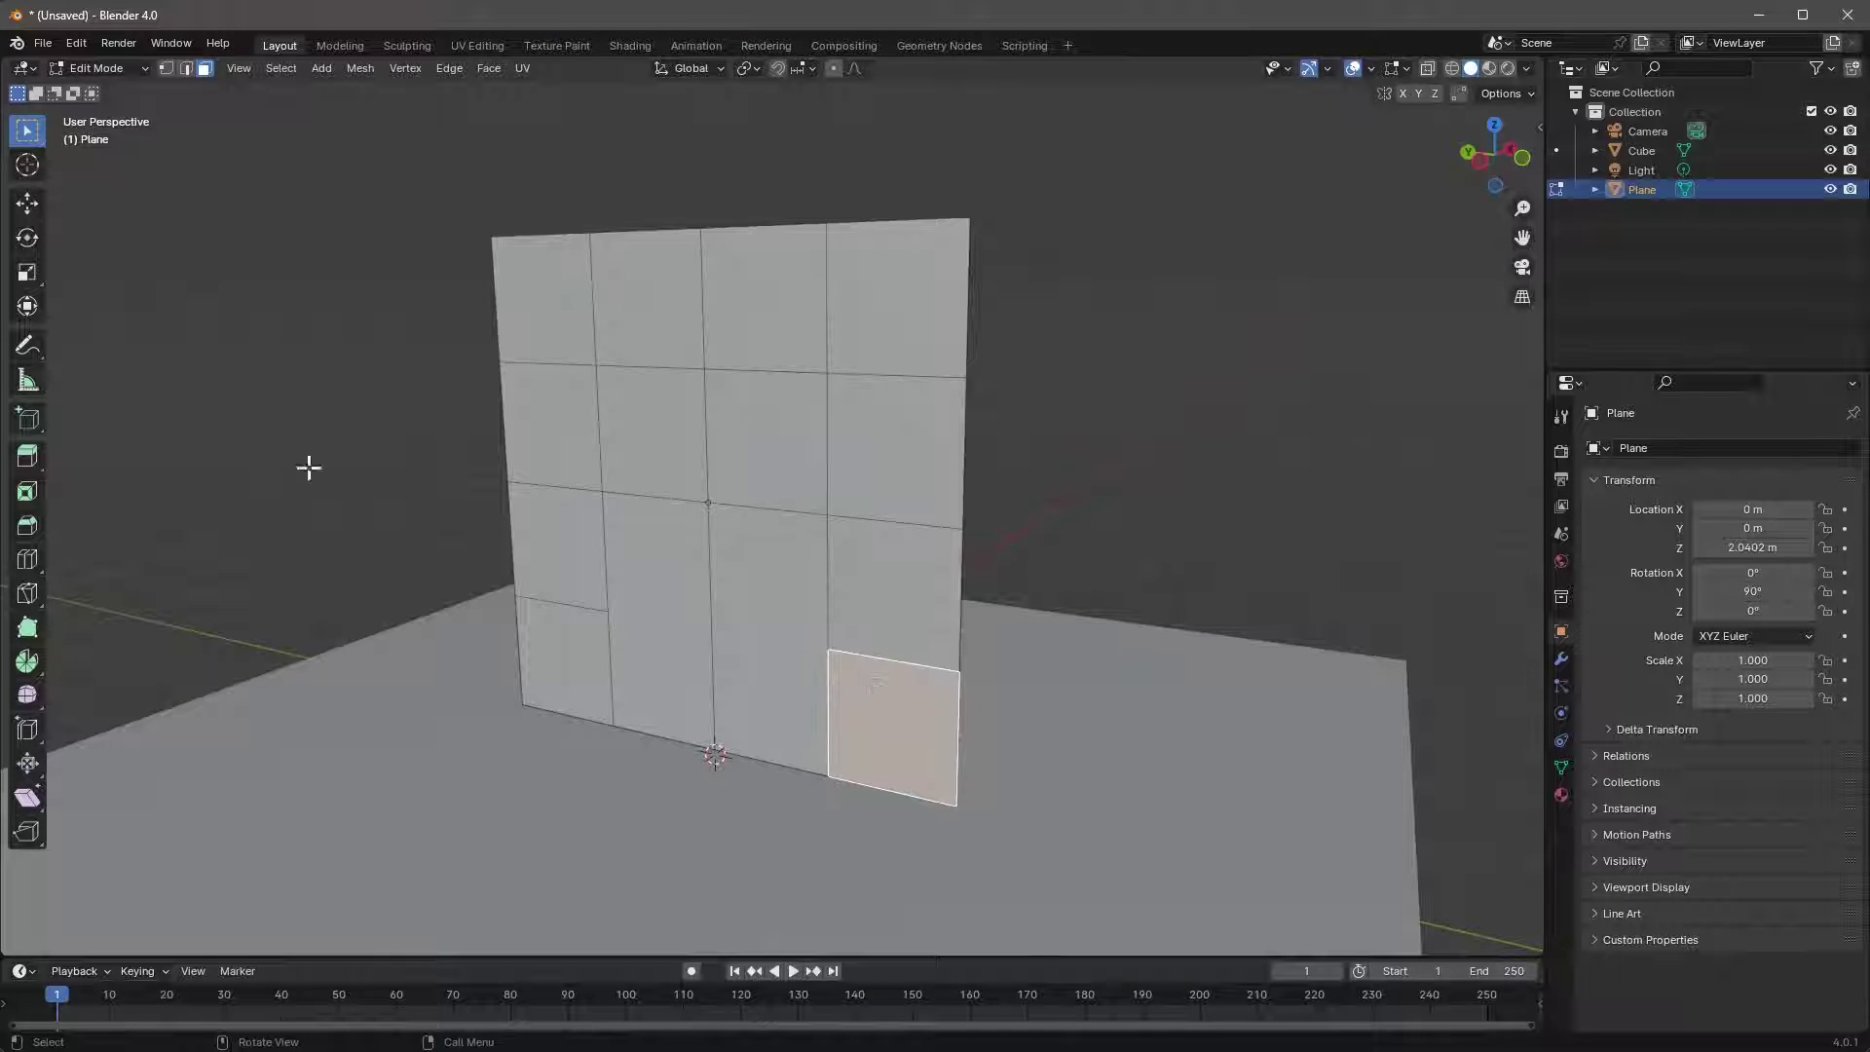
pyautogui.click(27, 559)
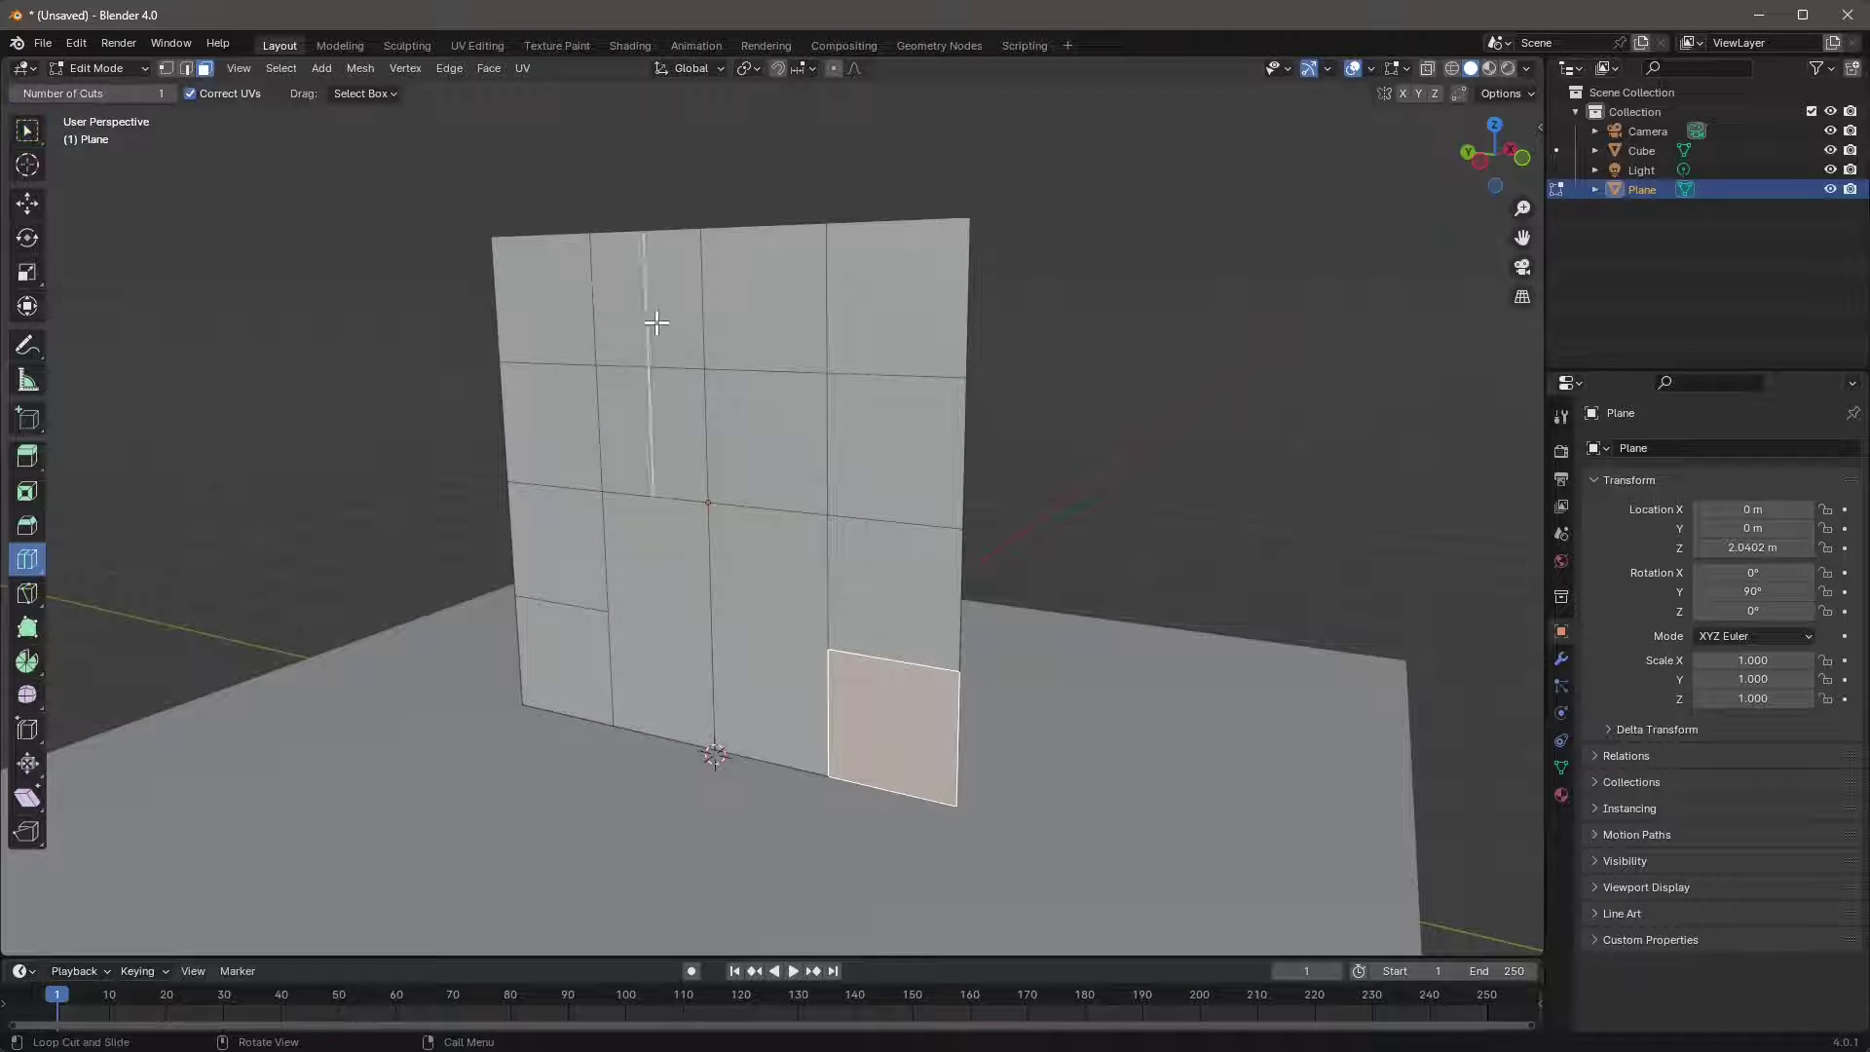
pyautogui.click(648, 375)
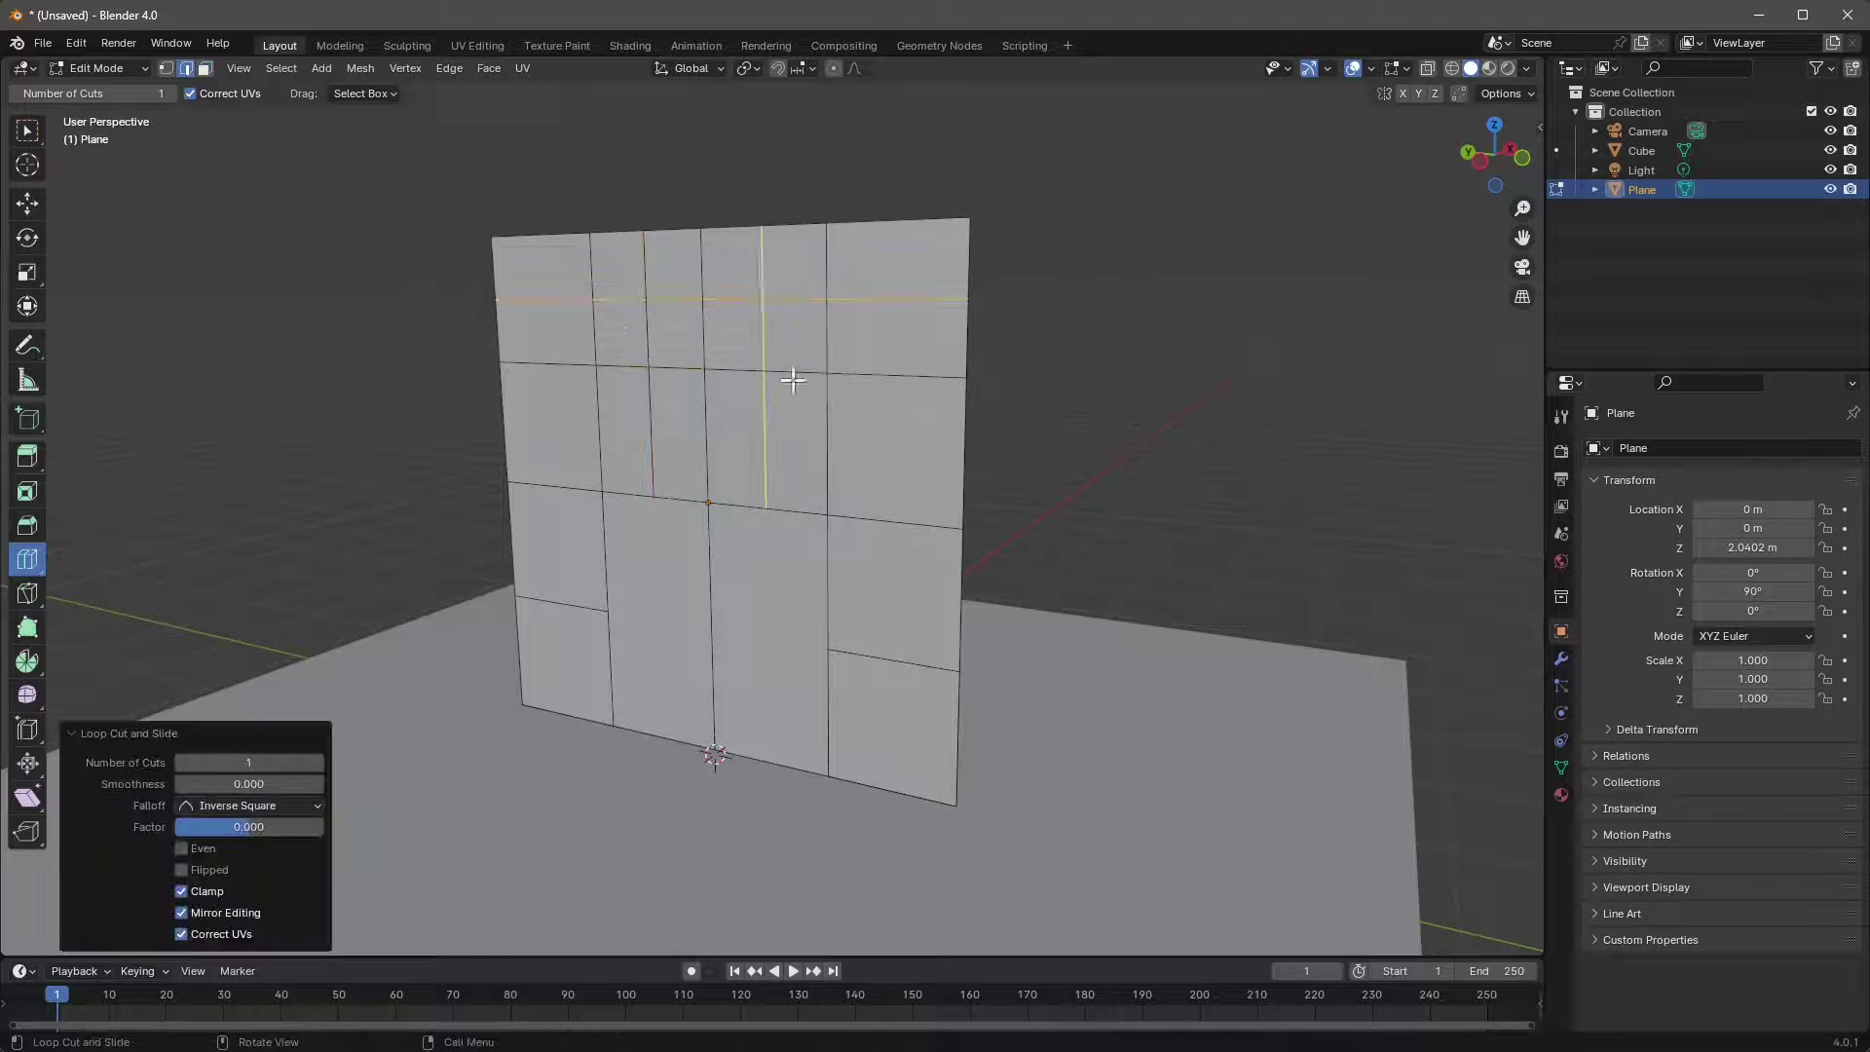
pyautogui.click(877, 490)
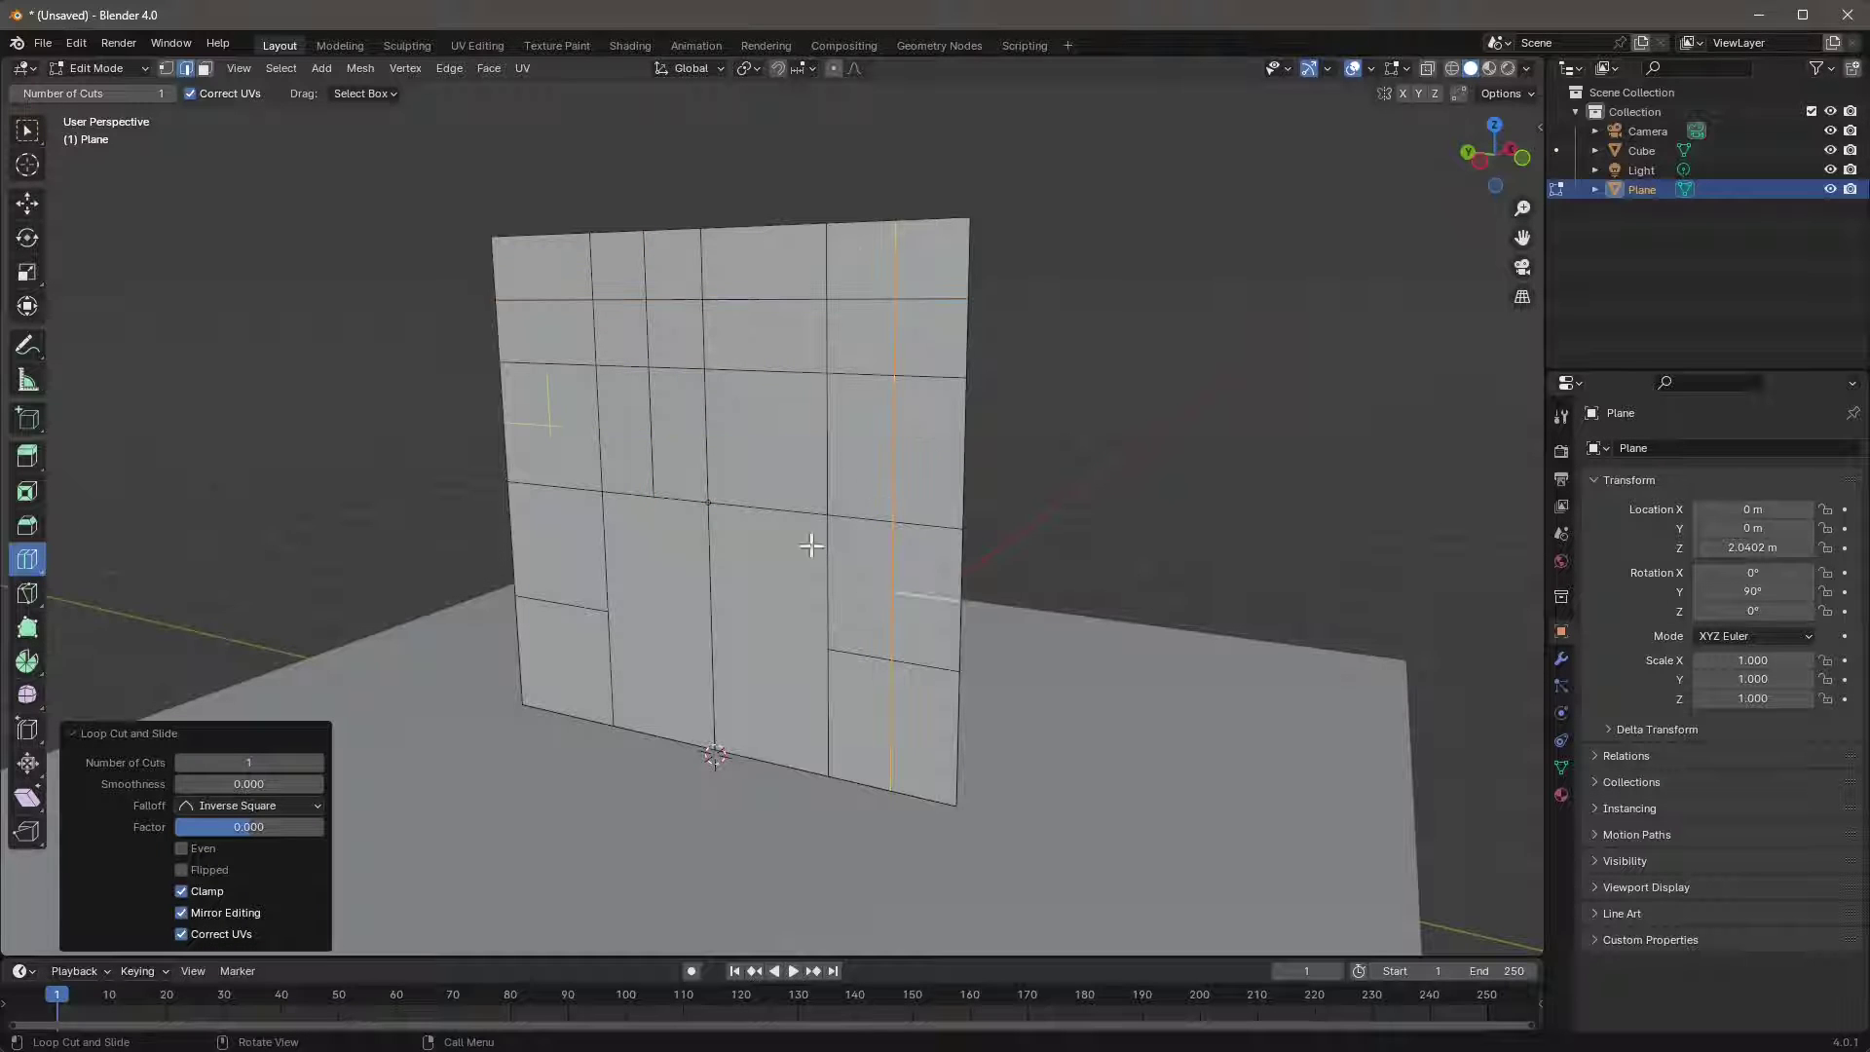
pyautogui.click(572, 546)
pyautogui.click(551, 354)
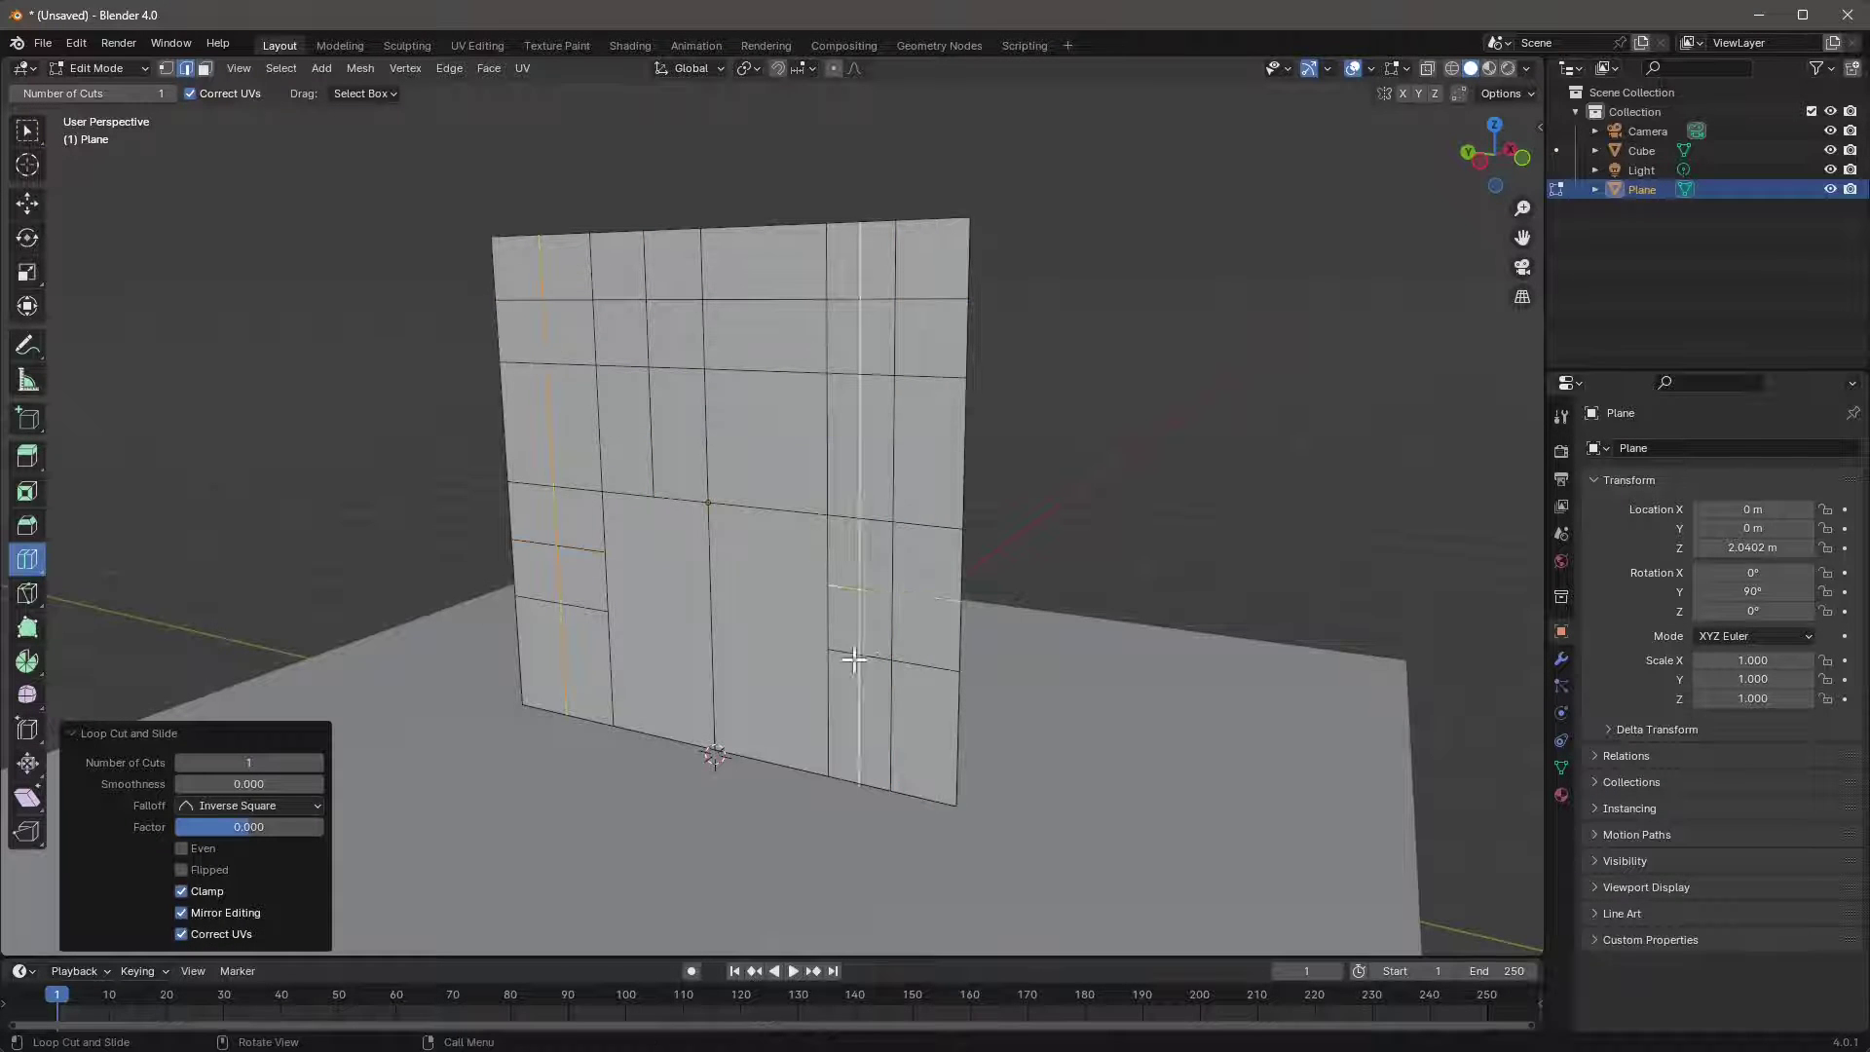
pyautogui.moveTo(857, 634); pyautogui.dragTo(593, 532, button='middle')
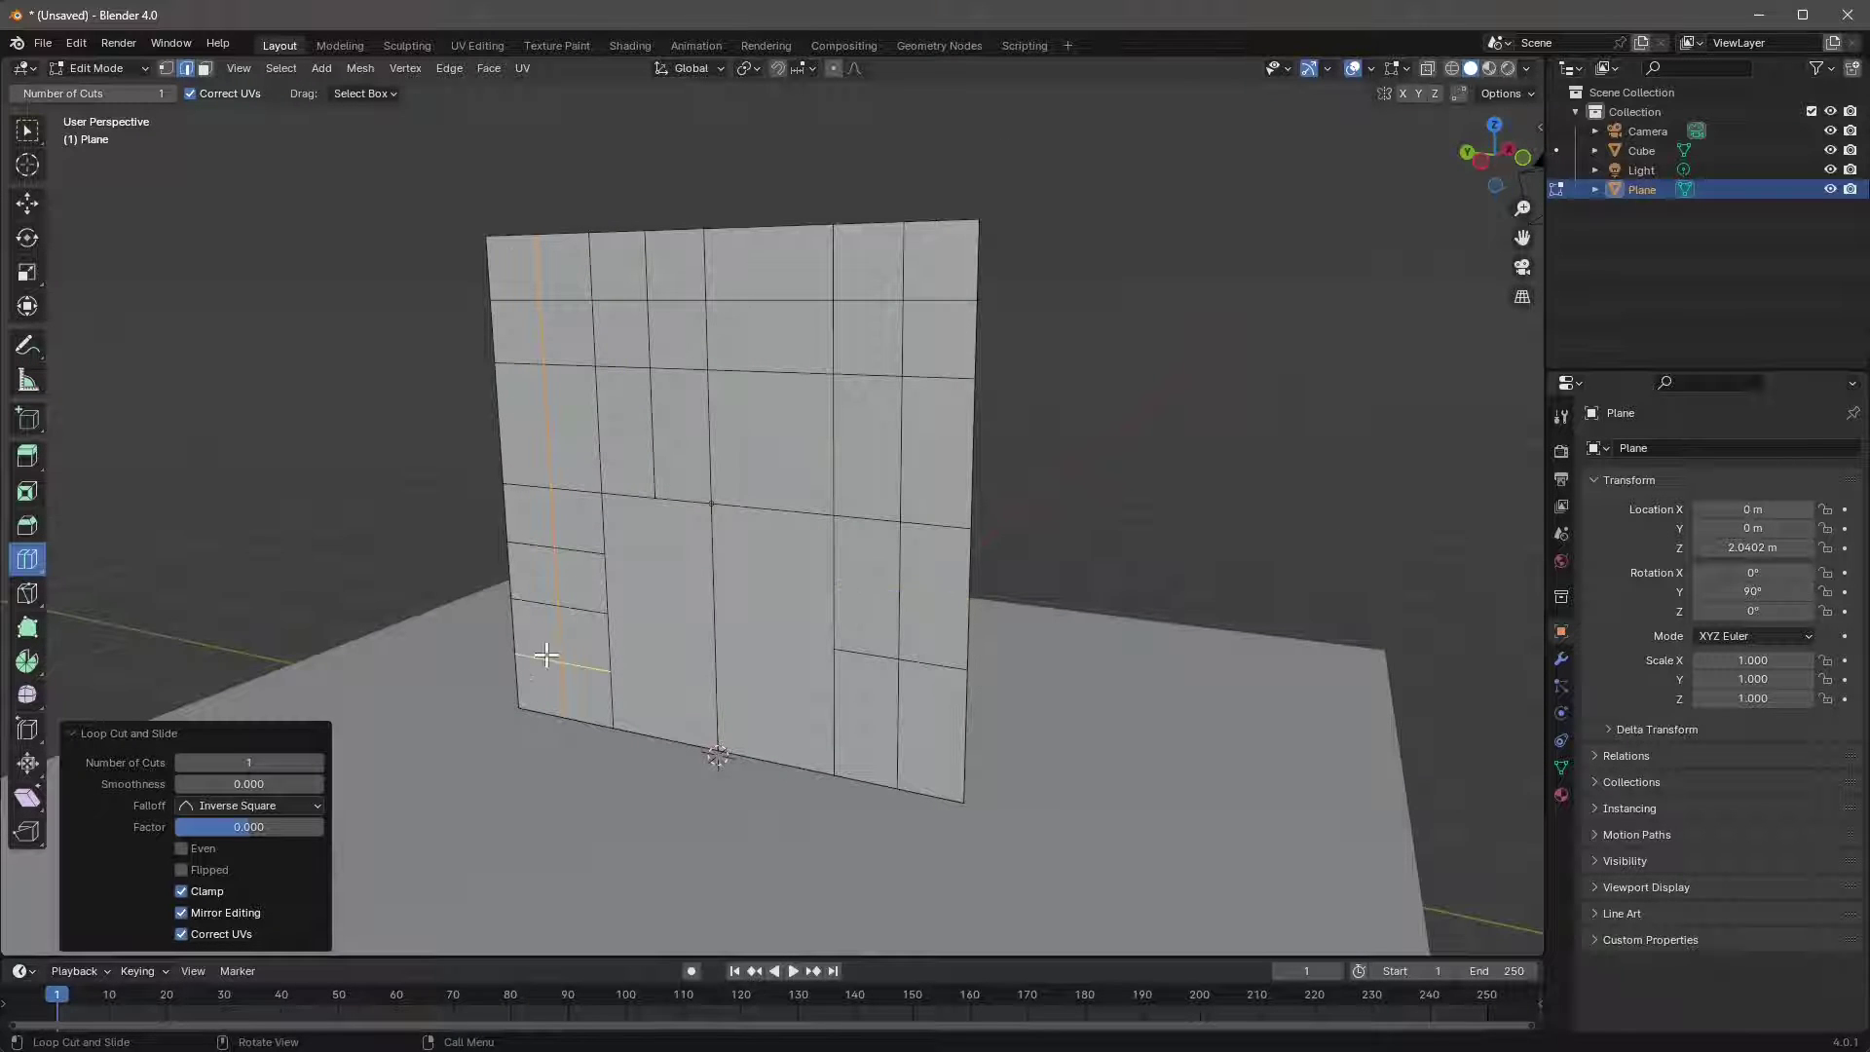
pyautogui.click(690, 464)
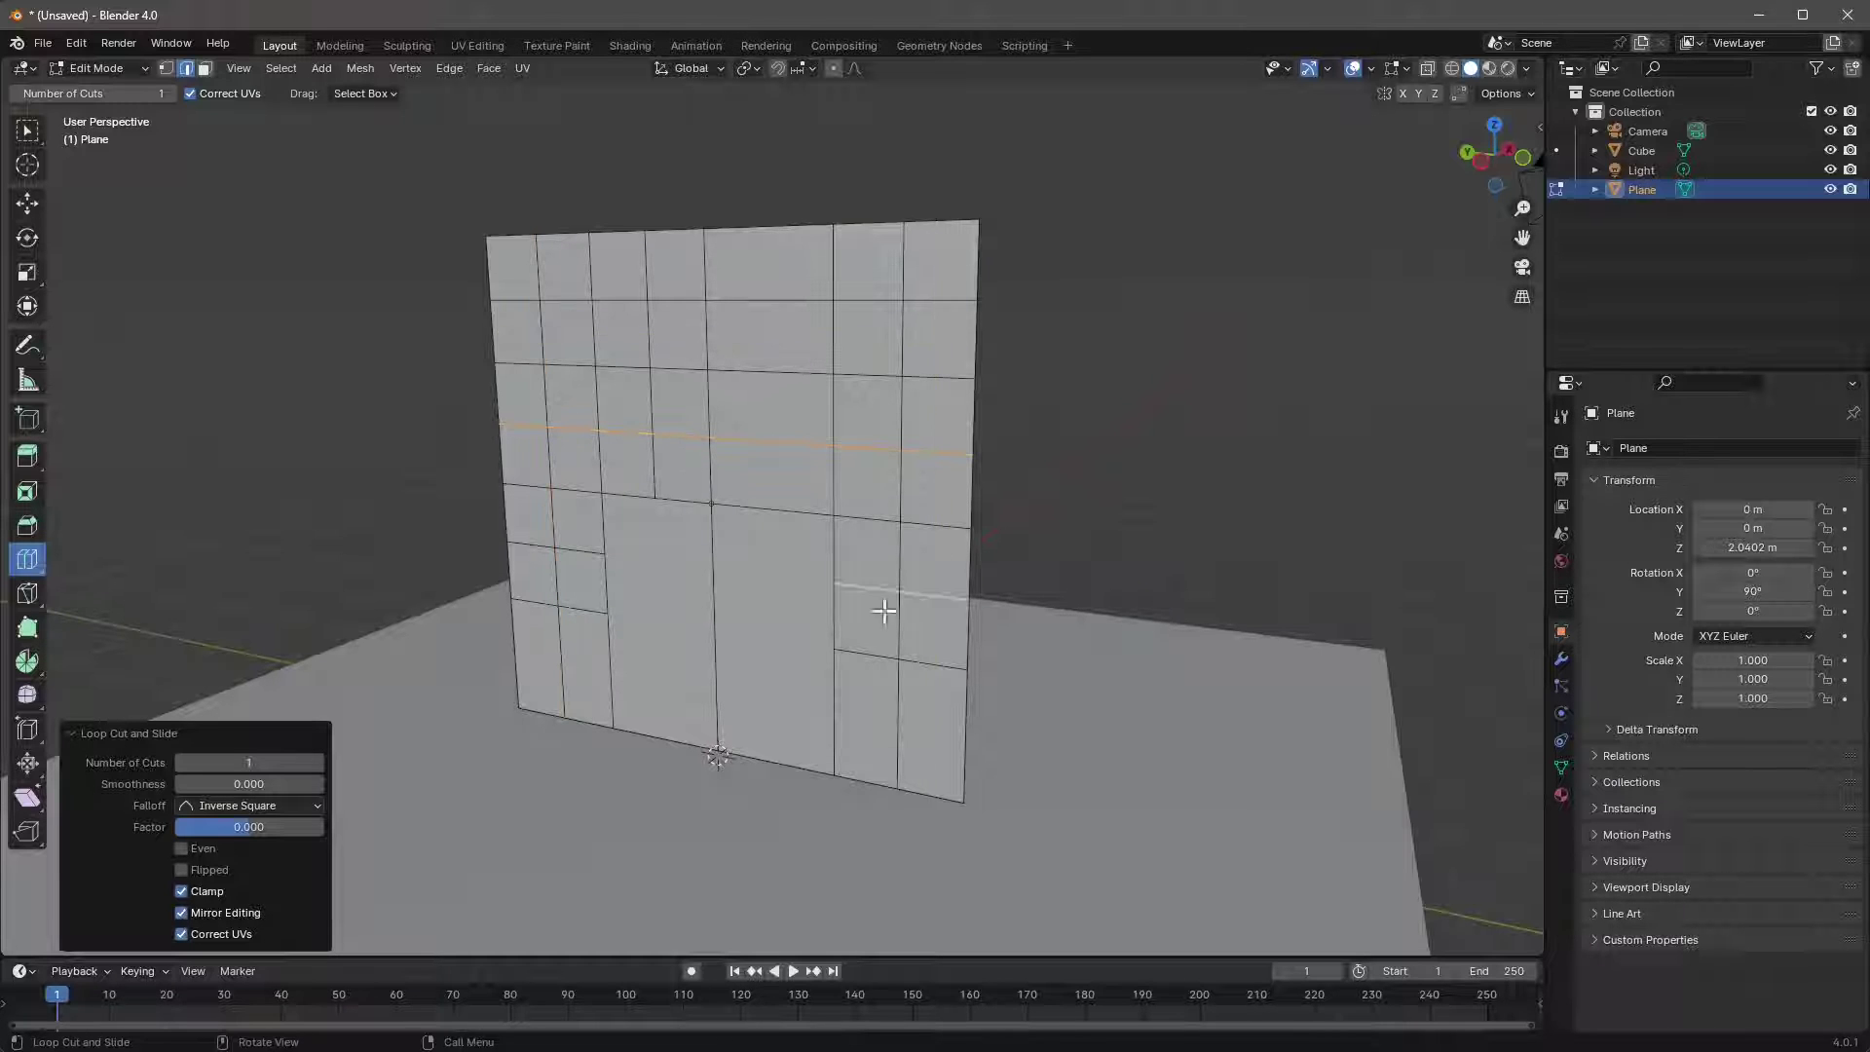
pyautogui.moveTo(810, 585); pyautogui.dragTo(741, 584, button='middle')
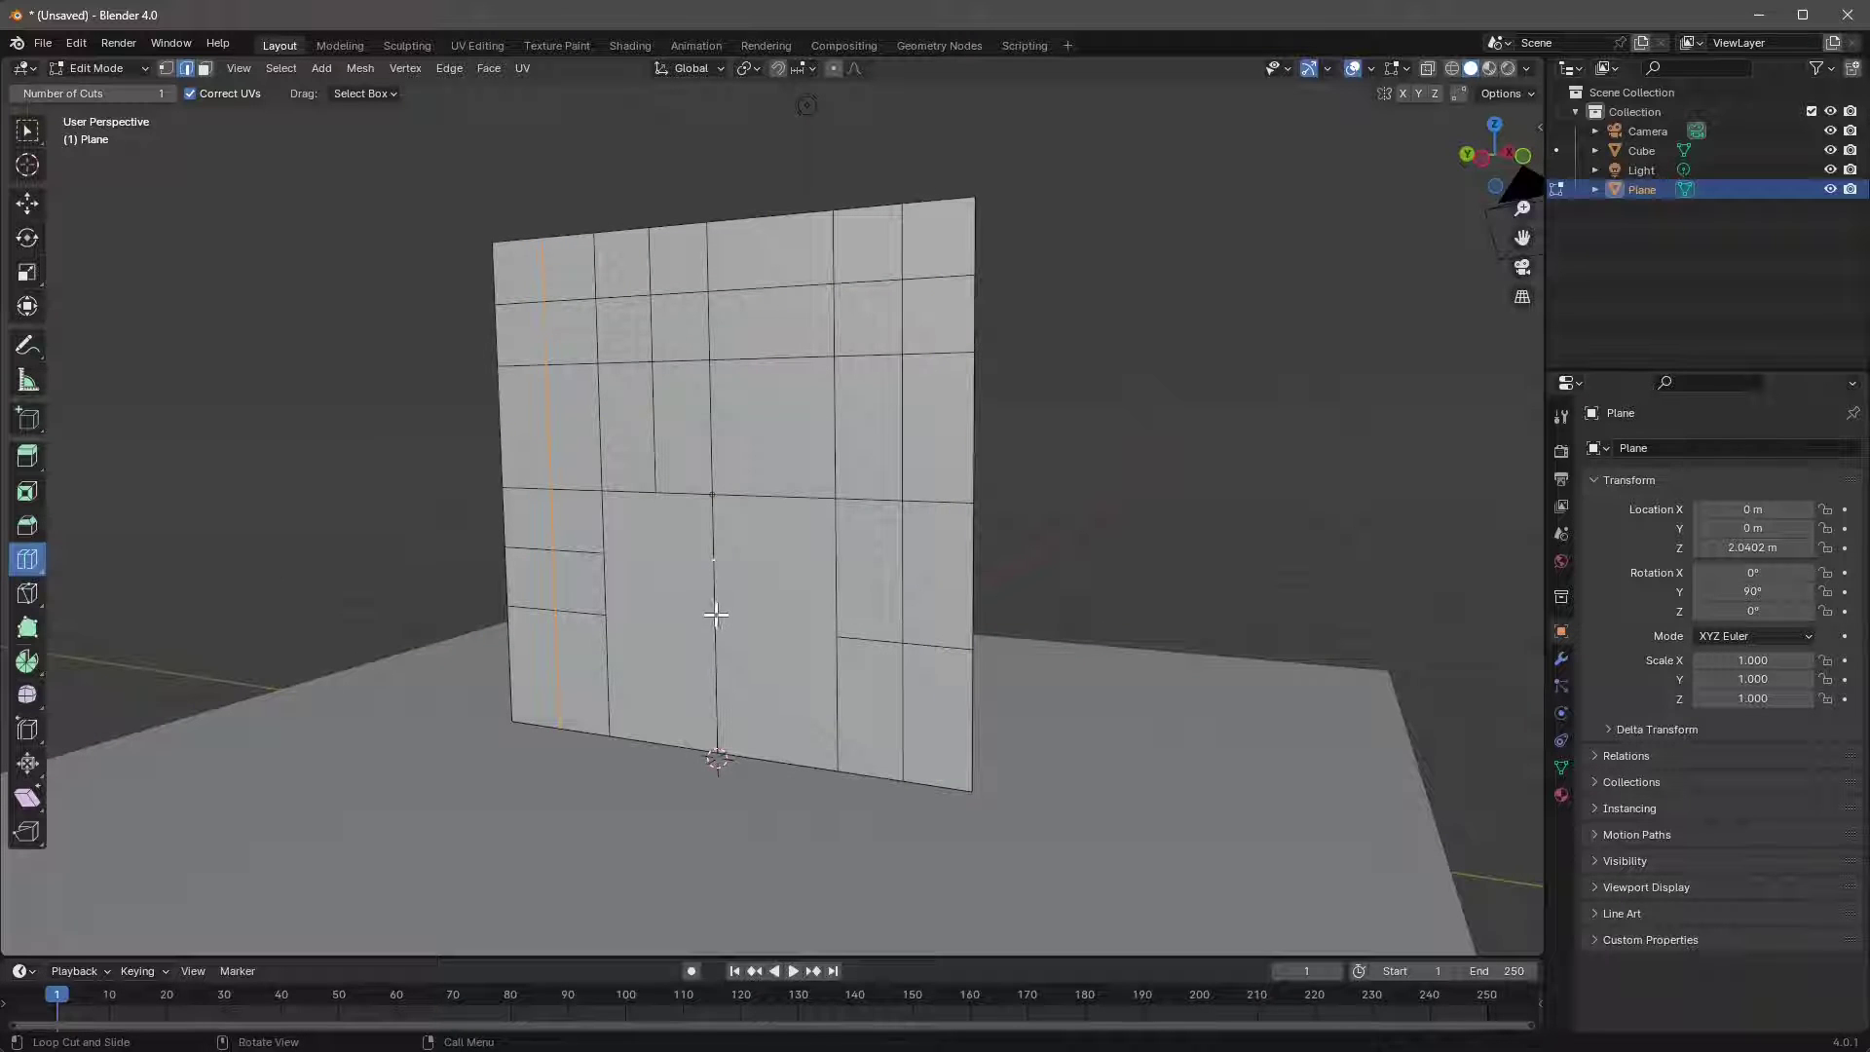
# - Undo all the loop cuts made on the wall grid
pyautogui.hotkey('ctrl', 'z')
pyautogui.hotkey('ctrl', 'z')
pyautogui.hotkey('ctrl', 'z')
pyautogui.hotkey('ctrl', 'z')
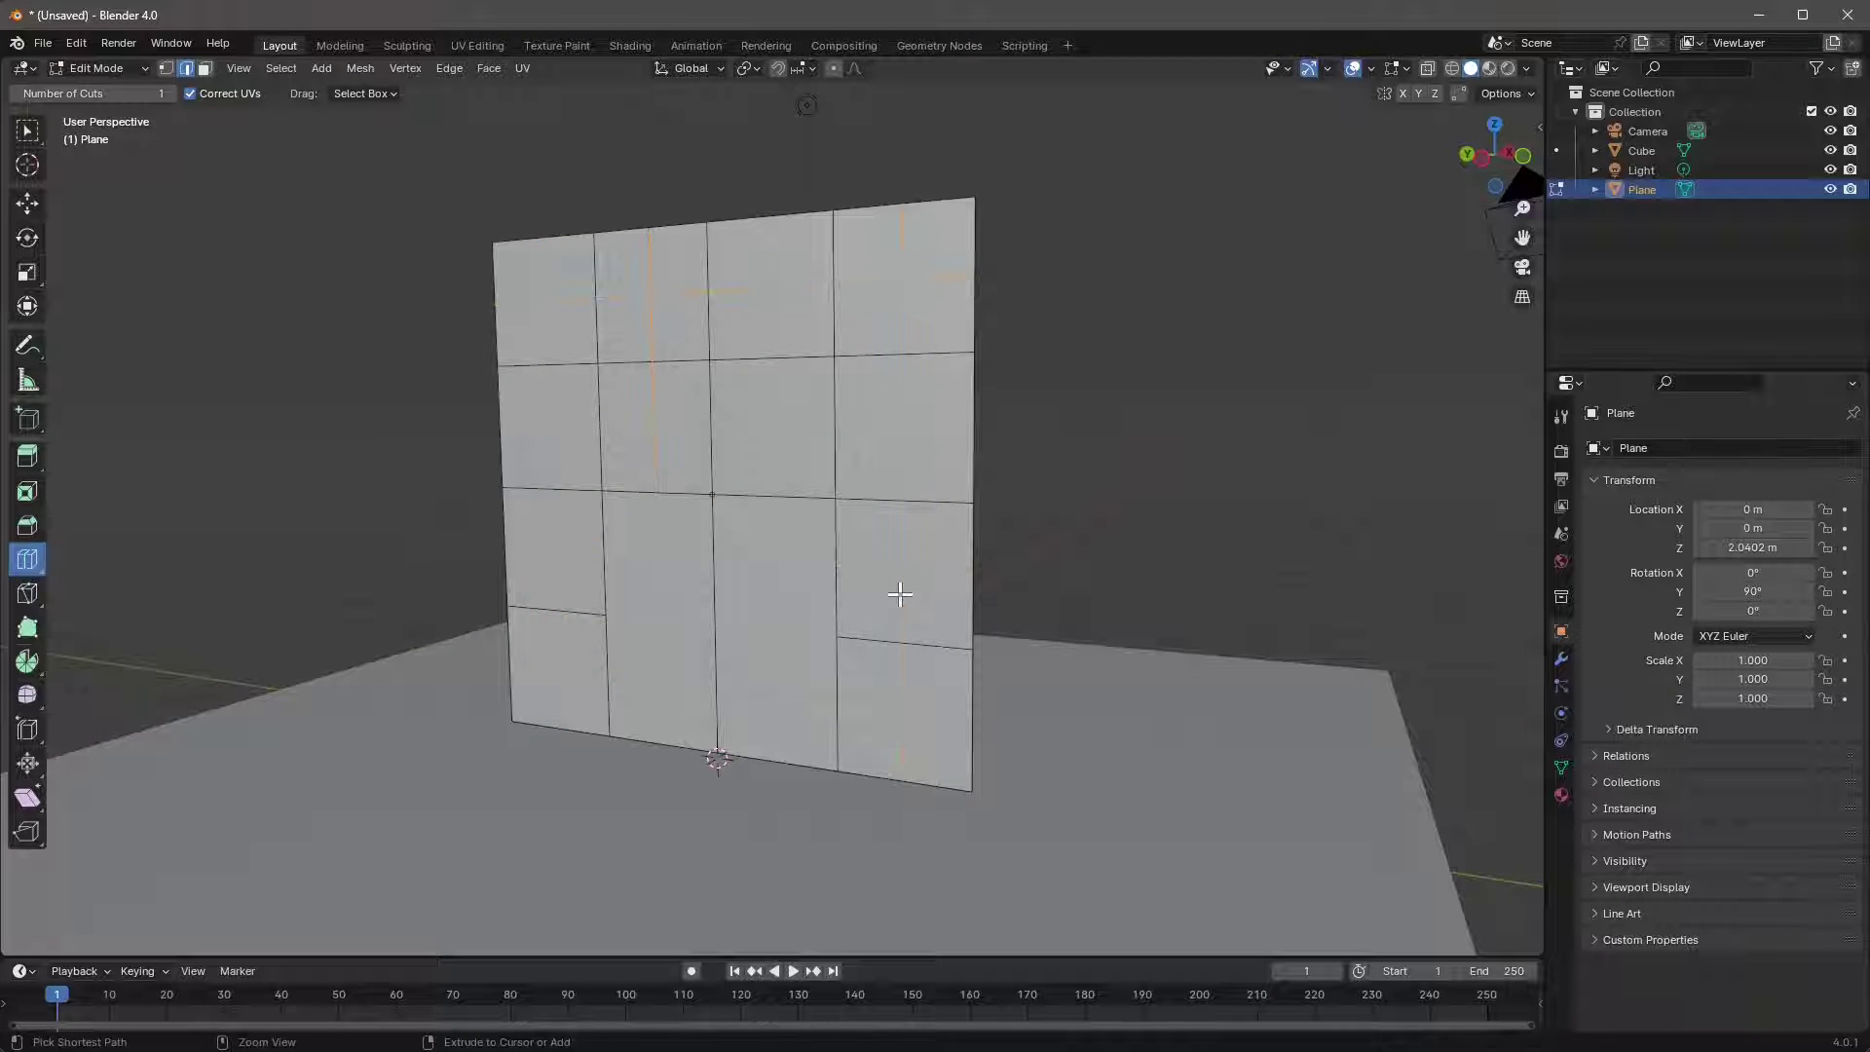
pyautogui.hotkey('ctrl', 'z')
pyautogui.moveTo(789, 546); pyautogui.dragTo(818, 523, button='middle')
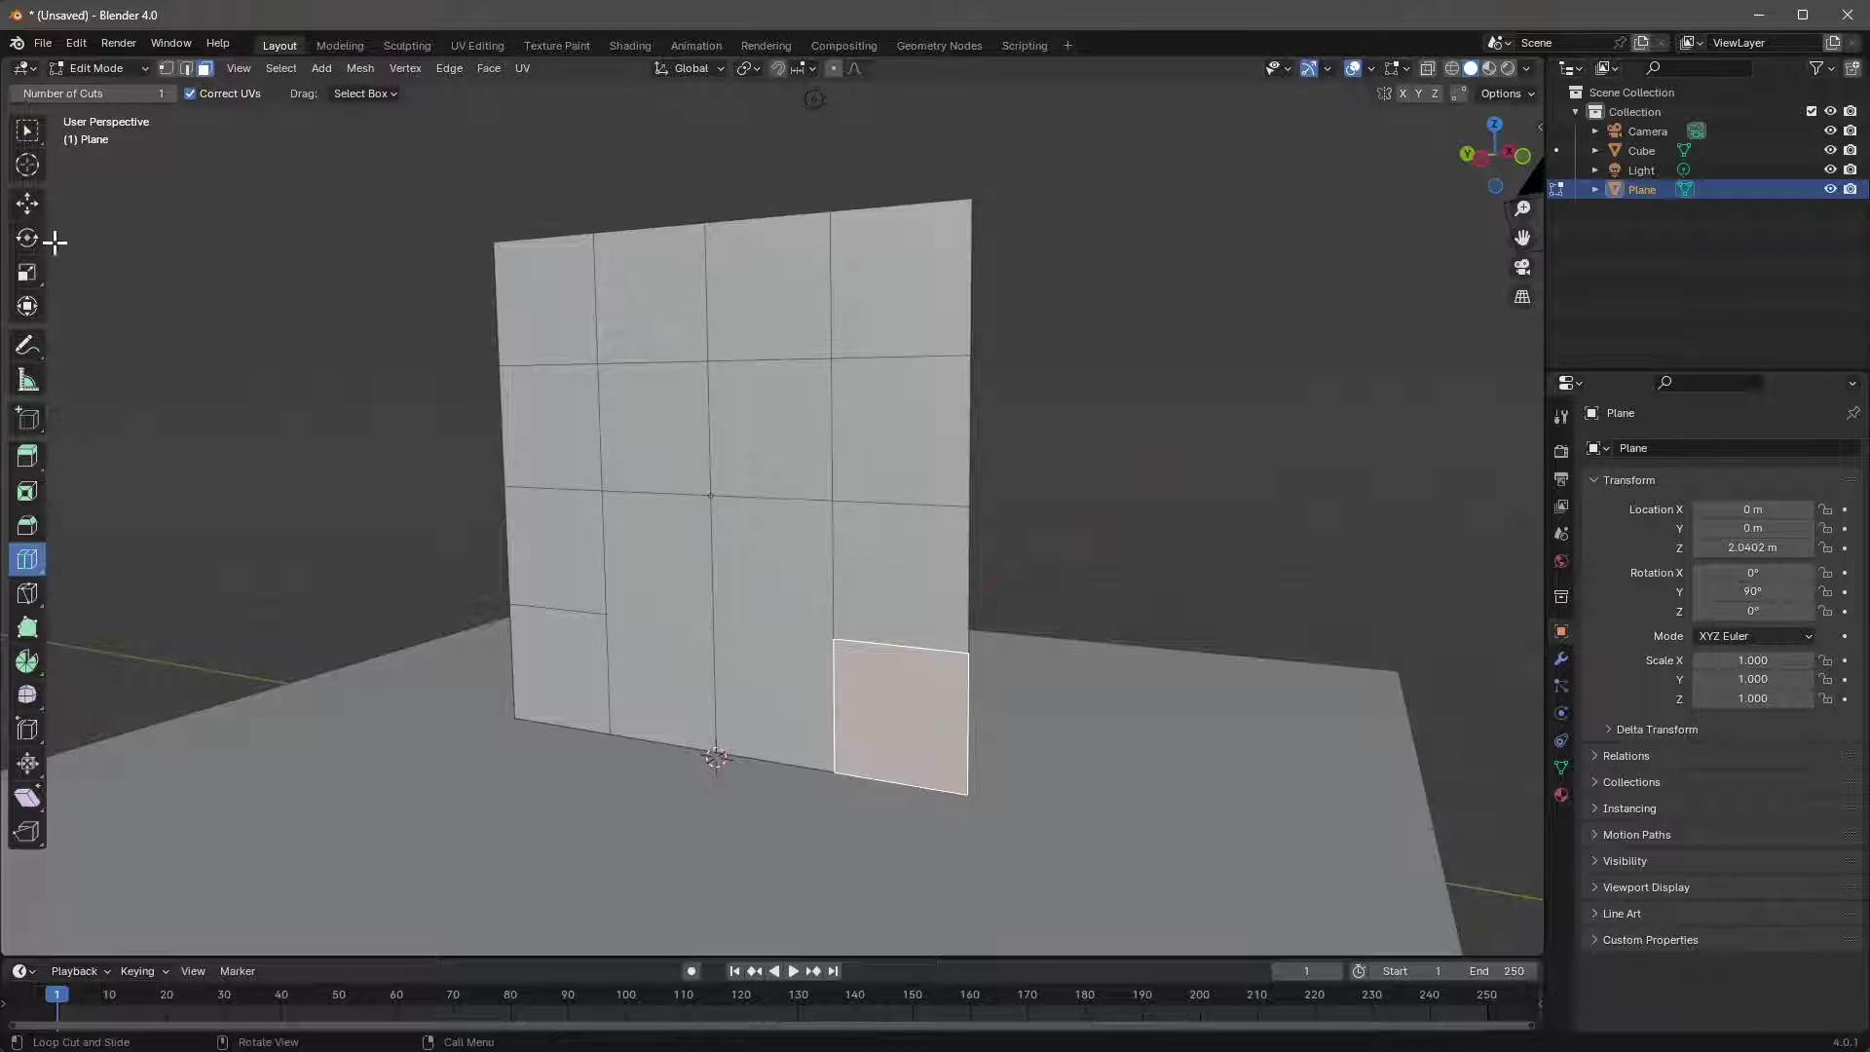
# - Select every face of the wall grid one at a time, including both door panels, and clear the selection again
pyautogui.click(27, 203)
pyautogui.click(565, 306)
pyautogui.keyDown('shift'); pyautogui.click(651, 292); pyautogui.keyUp('shift')
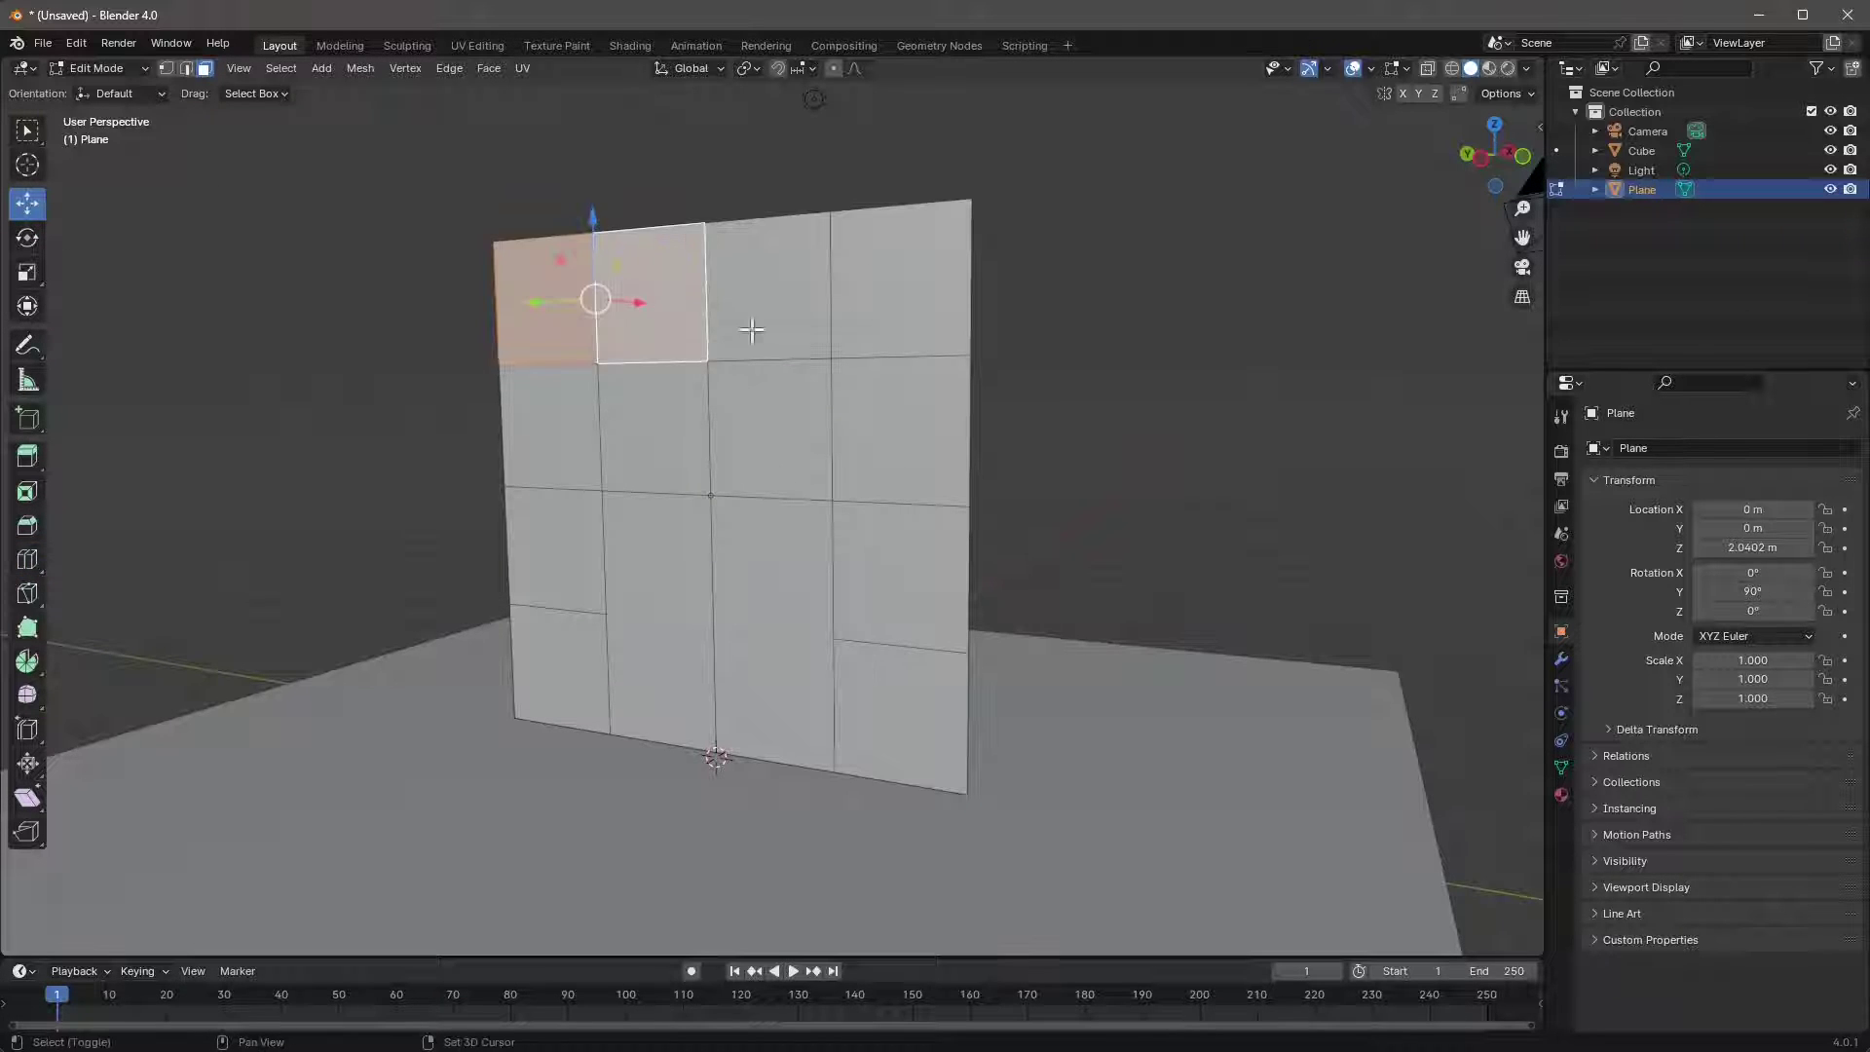
pyautogui.keyDown('shift'); pyautogui.click(770, 288); pyautogui.keyUp('shift')
pyautogui.keyDown('shift'); pyautogui.click(901, 282); pyautogui.keyUp('shift')
pyautogui.keyDown('shift'); pyautogui.click(889, 419); pyautogui.keyUp('shift')
pyautogui.keyDown('shift'); pyautogui.click(769, 429); pyautogui.keyUp('shift')
pyautogui.keyDown('shift'); pyautogui.click(669, 417); pyautogui.keyUp('shift')
pyautogui.keyDown('shift'); pyautogui.click(550, 427); pyautogui.keyUp('shift')
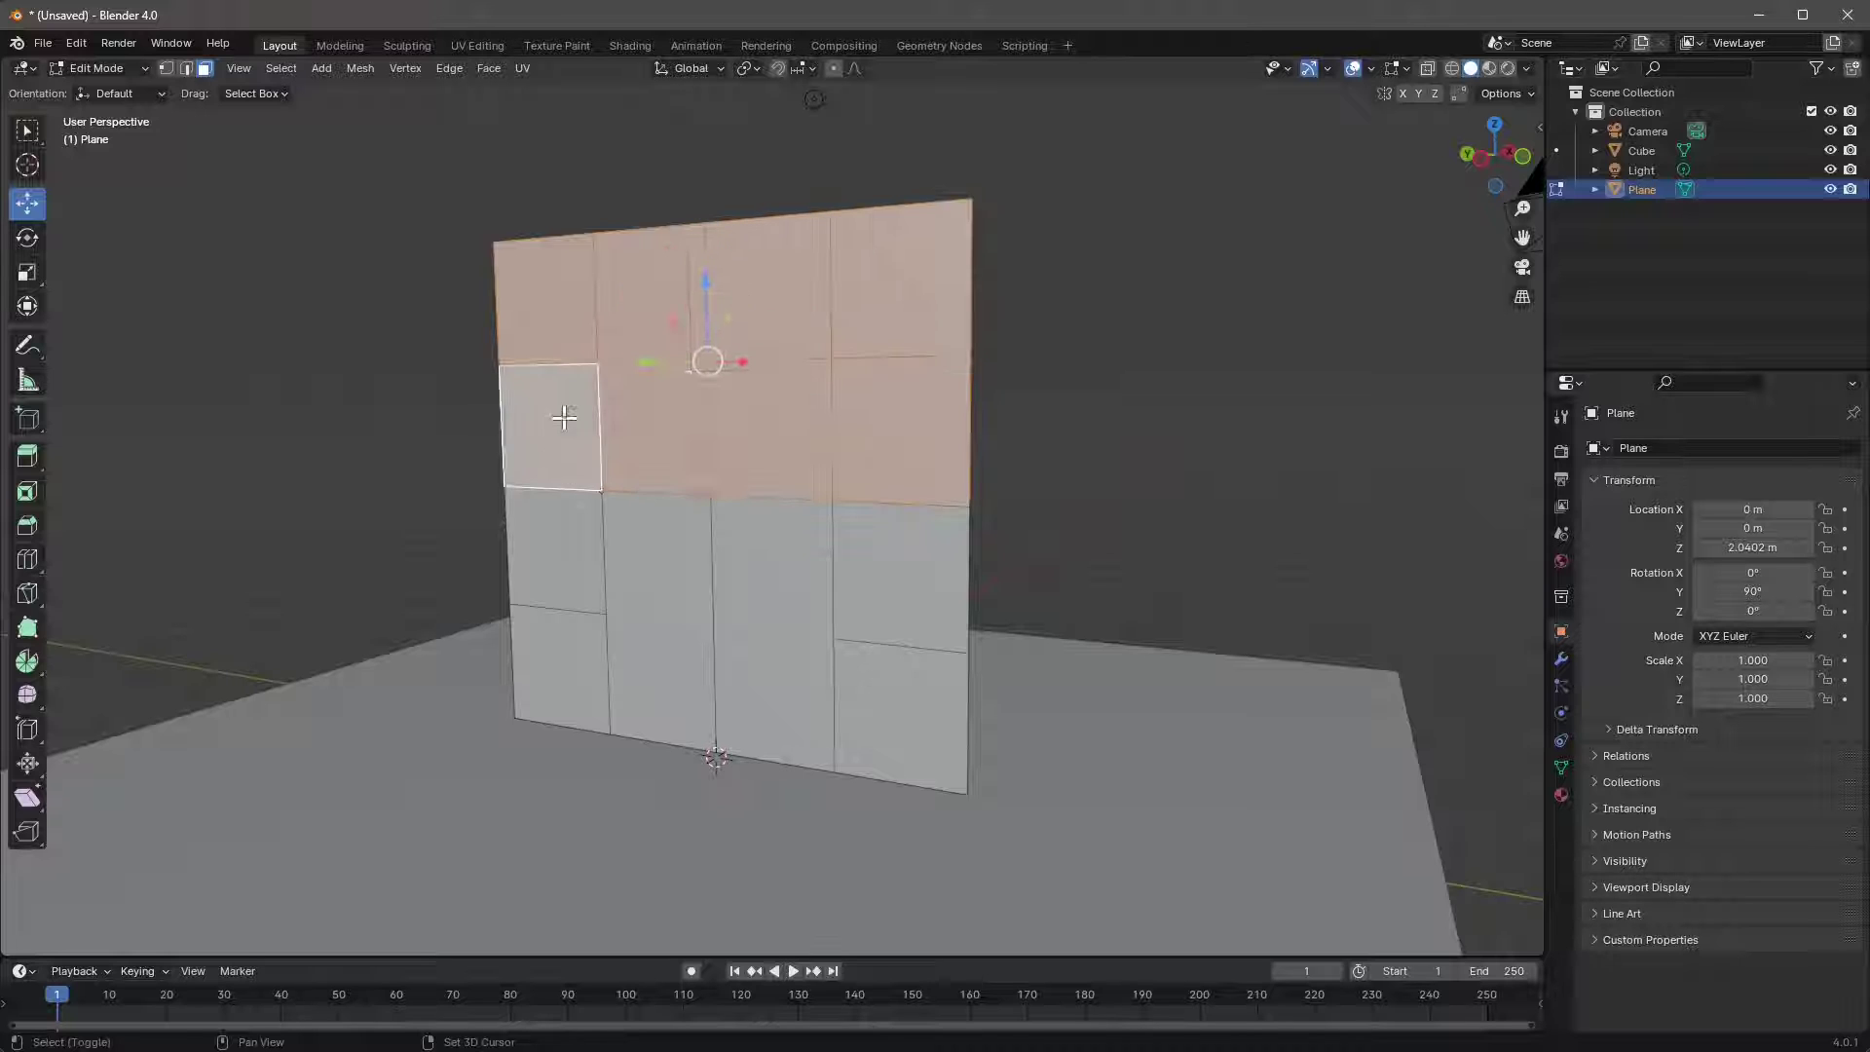
pyautogui.keyDown('shift'); pyautogui.click(560, 548); pyautogui.keyUp('shift')
pyautogui.keyDown('shift'); pyautogui.click(563, 672); pyautogui.keyUp('shift')
pyautogui.keyDown('shift'); pyautogui.click(657, 614); pyautogui.keyUp('shift')
pyautogui.keyDown('shift'); pyautogui.click(772, 633); pyautogui.keyUp('shift')
pyautogui.keyDown('shift'); pyautogui.click(902, 575); pyautogui.keyUp('shift')
pyautogui.keyDown('shift'); pyautogui.click(886, 725); pyautogui.keyUp('shift')
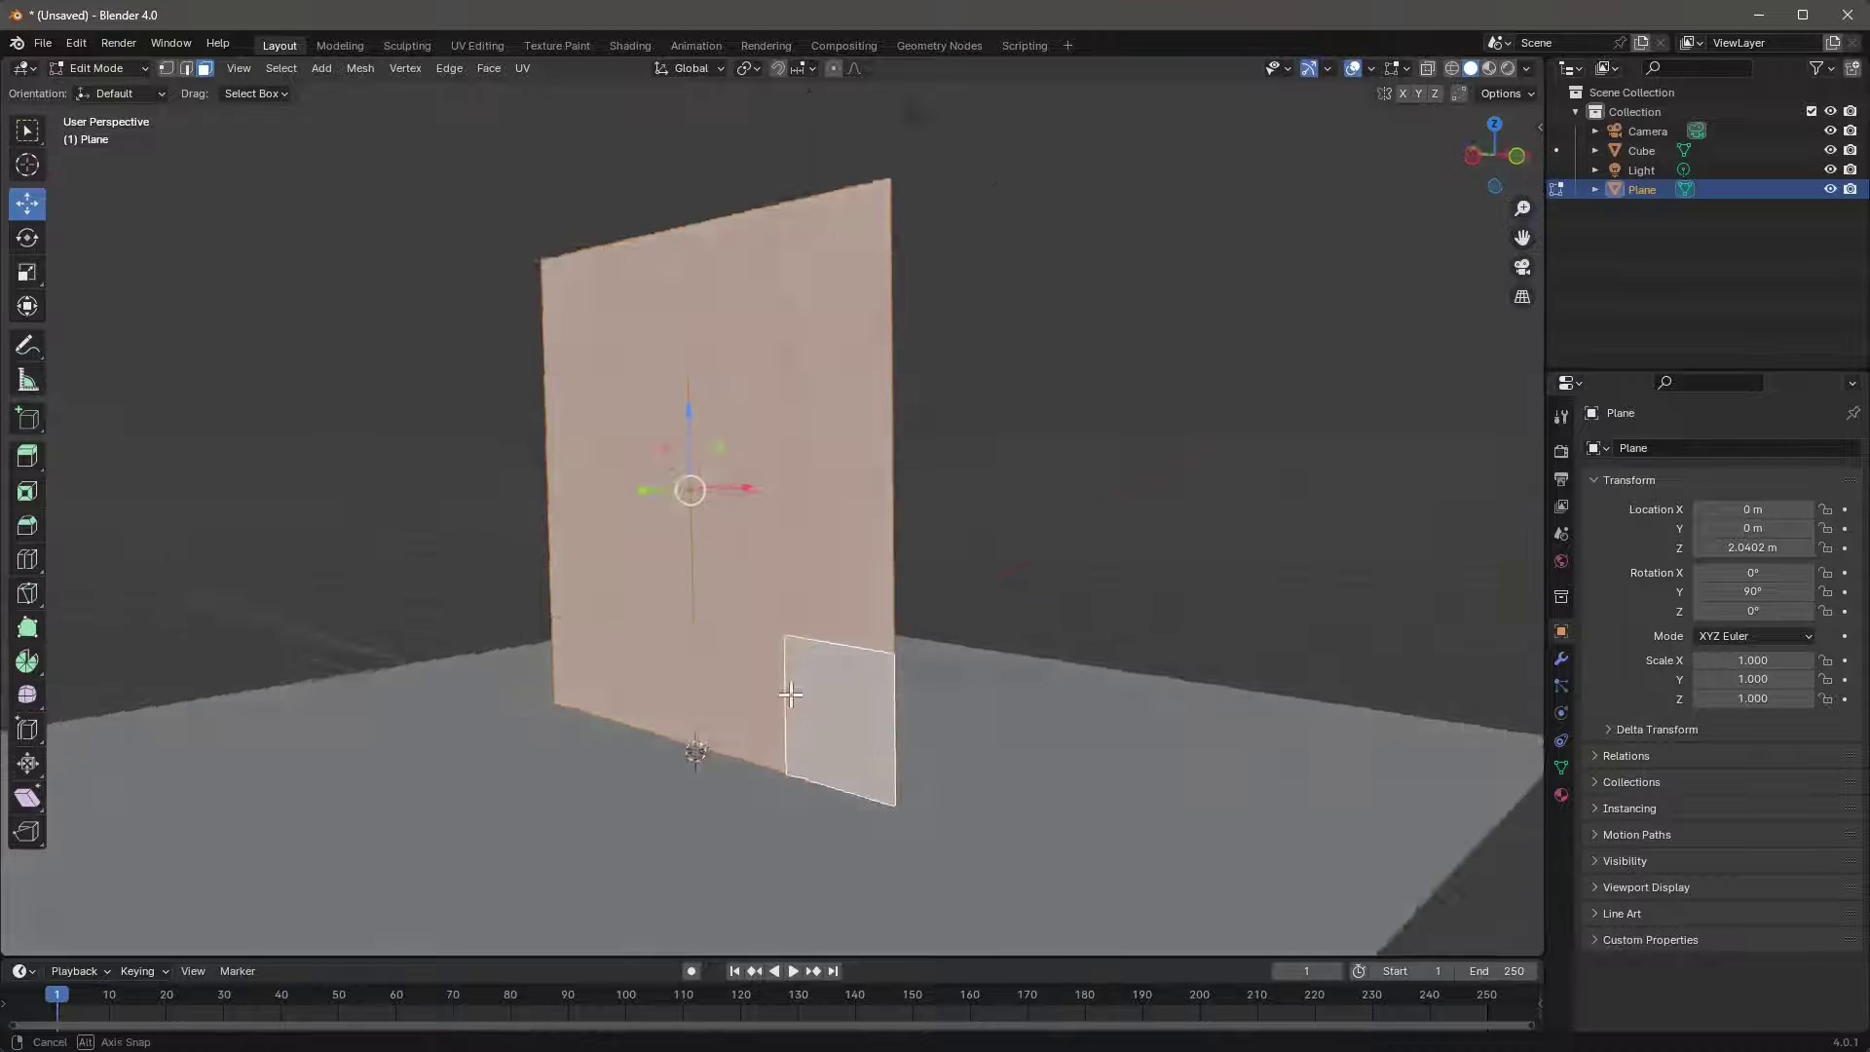
pyautogui.moveTo(887, 725); pyautogui.dragTo(441, 415, button='middle')
pyautogui.click(440, 415)
# - Box-select all faces of the wall and inset them together with a thickness of 0.04 m
pyautogui.scroll(-2, 438, 390)
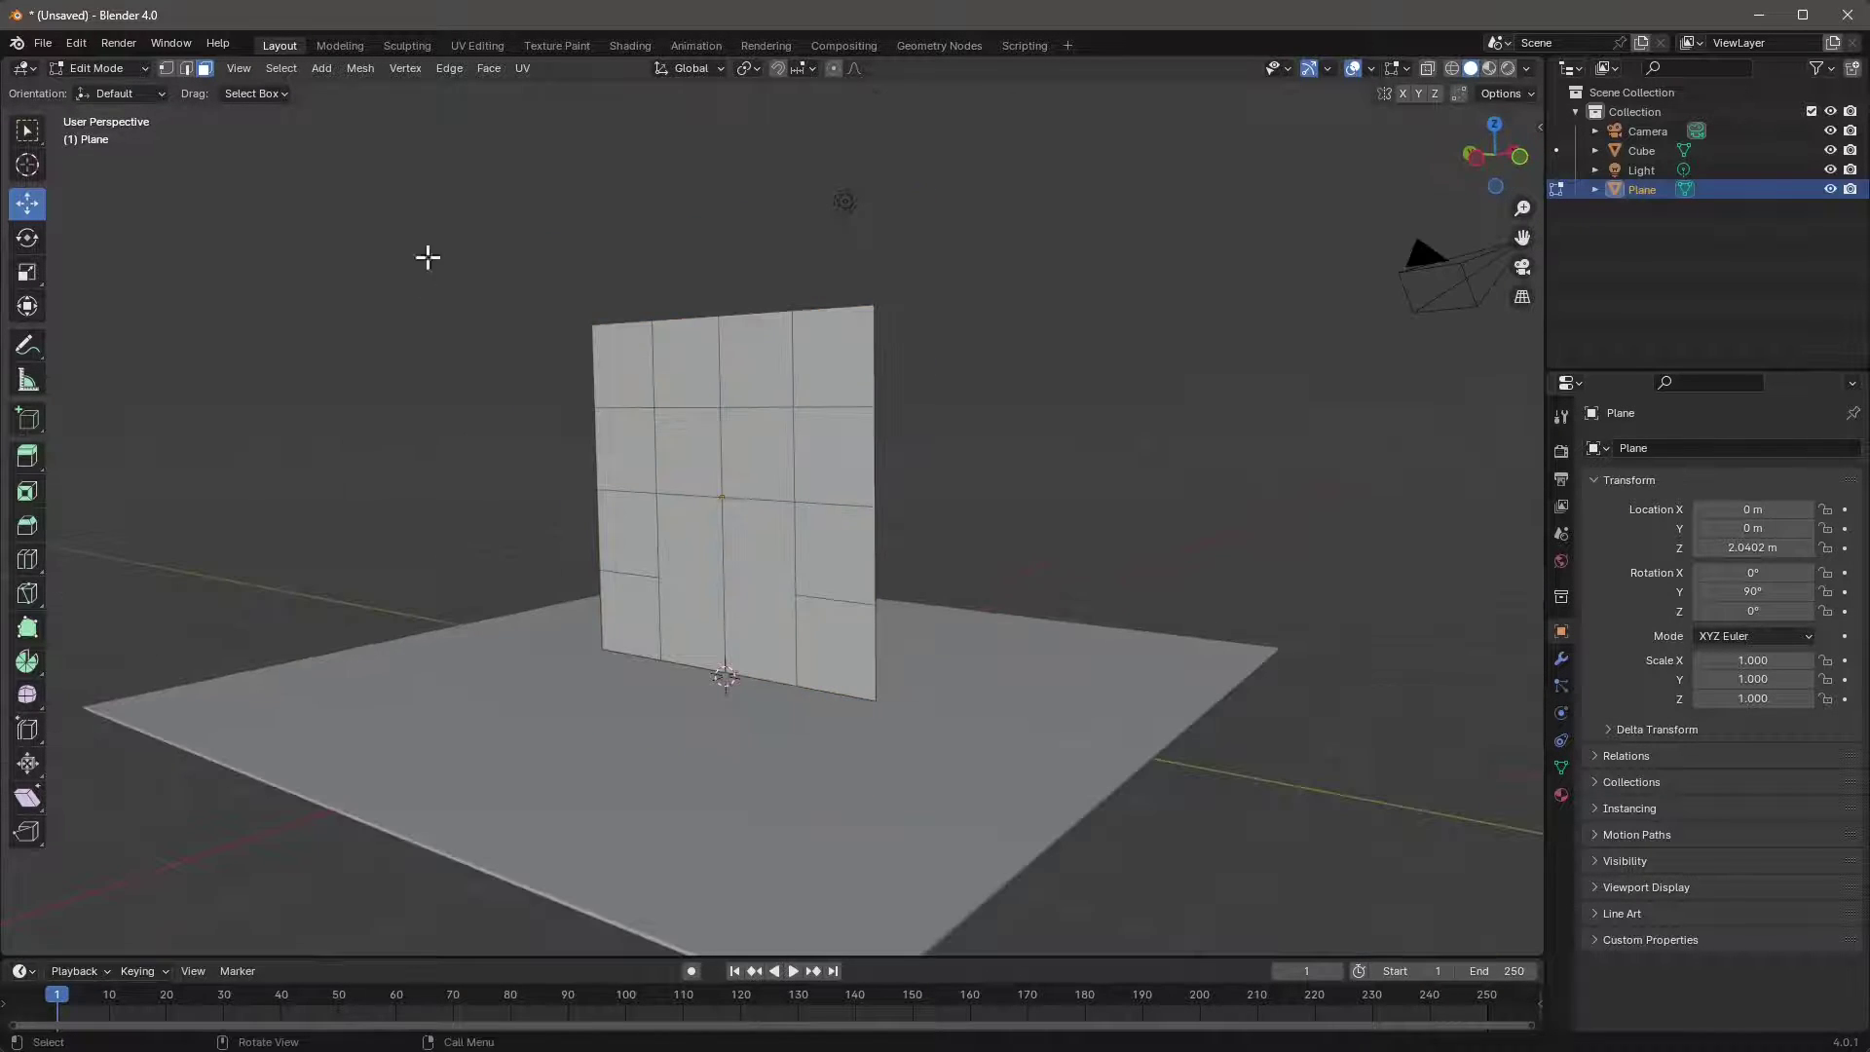
pyautogui.moveTo(426, 247)
pyautogui.mouseDown()
pyautogui.moveTo(981, 780)
pyautogui.moveTo(547, 322)
pyautogui.moveTo(879, 621)
pyautogui.mouseUp()
pyautogui.scroll(2, 879, 622)
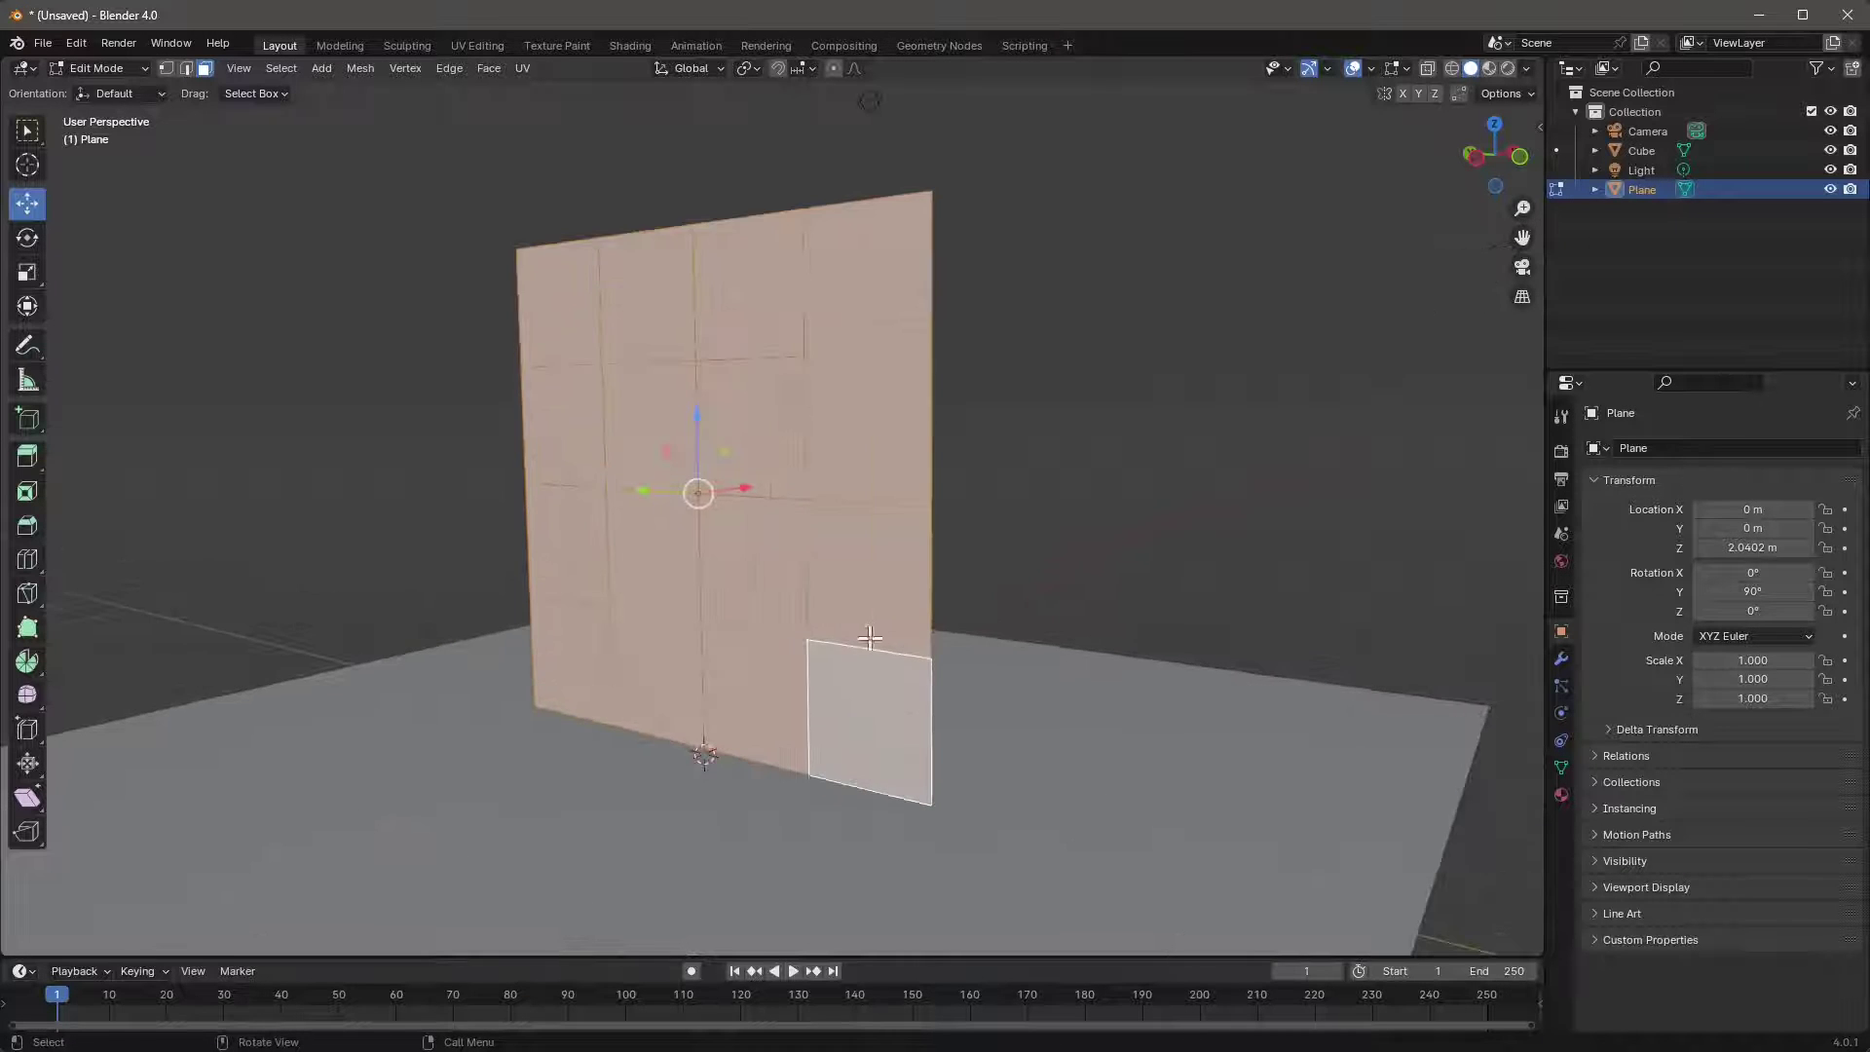
pyautogui.moveTo(868, 639); pyautogui.dragTo(828, 622, button='middle')
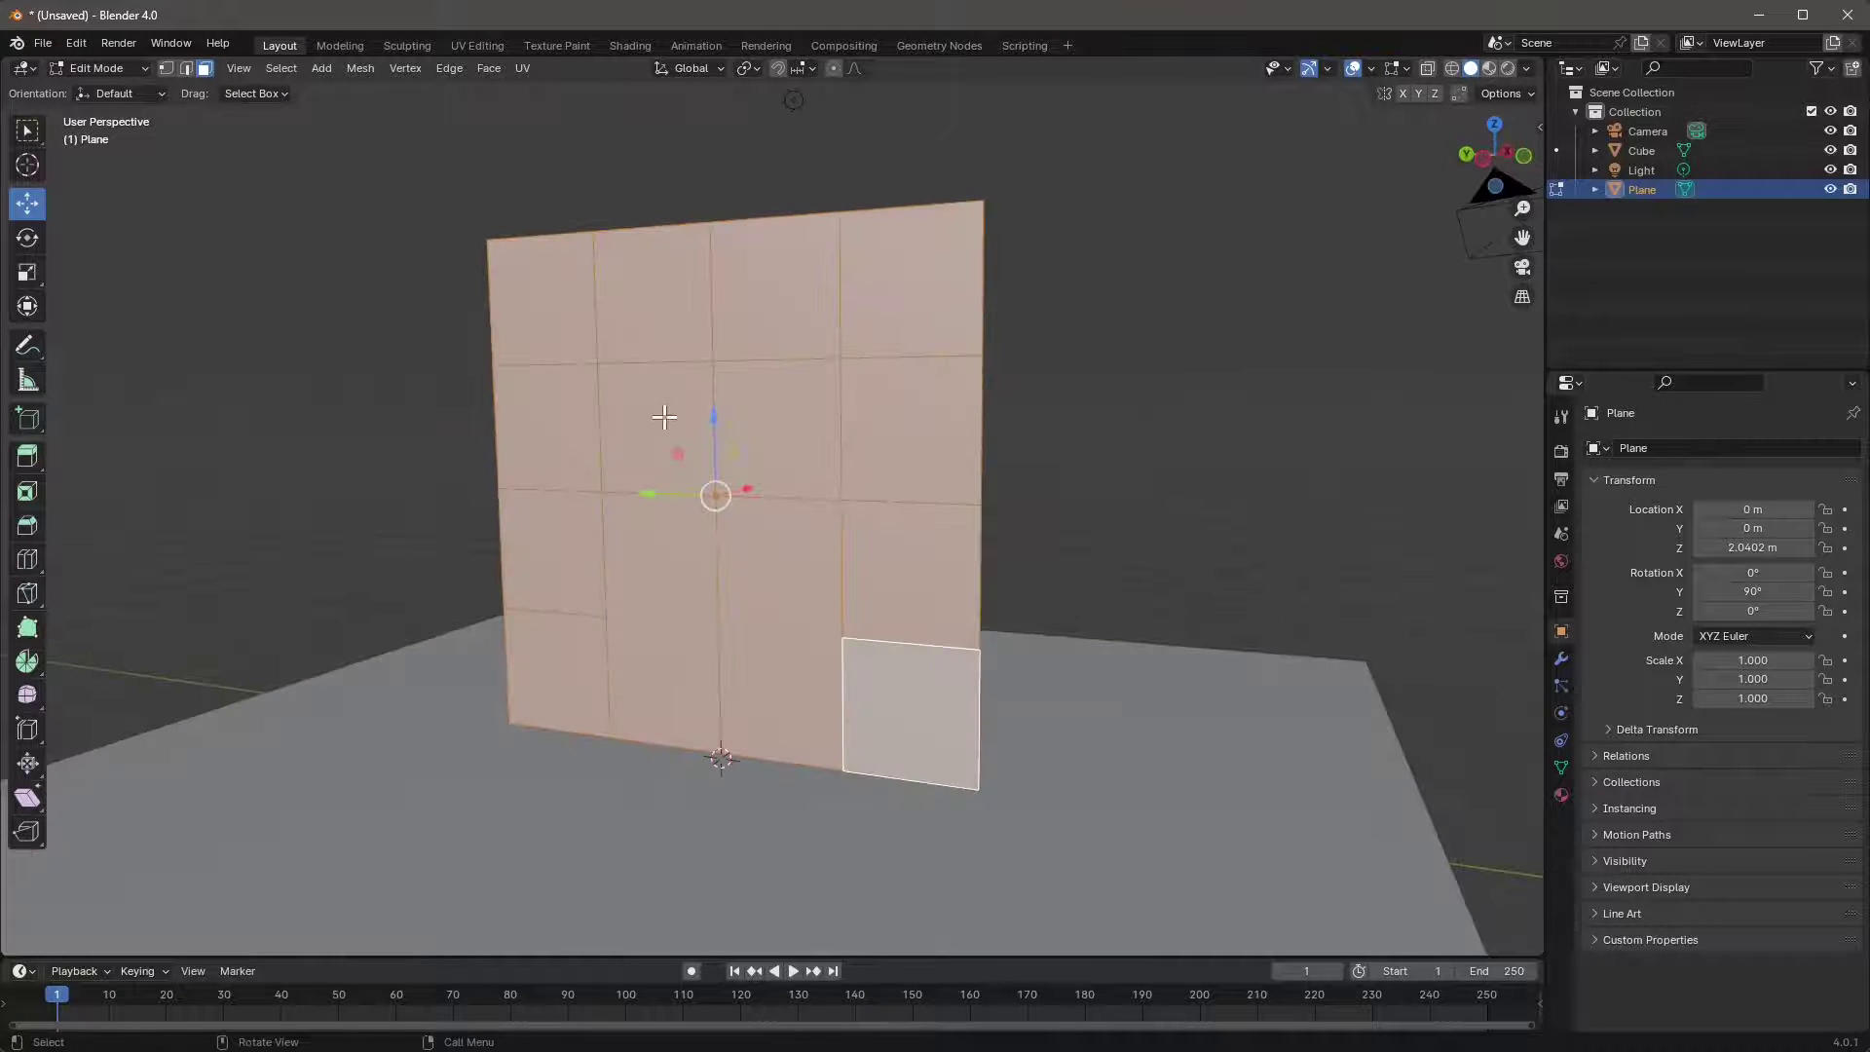
pyautogui.scroll(1, 664, 417)
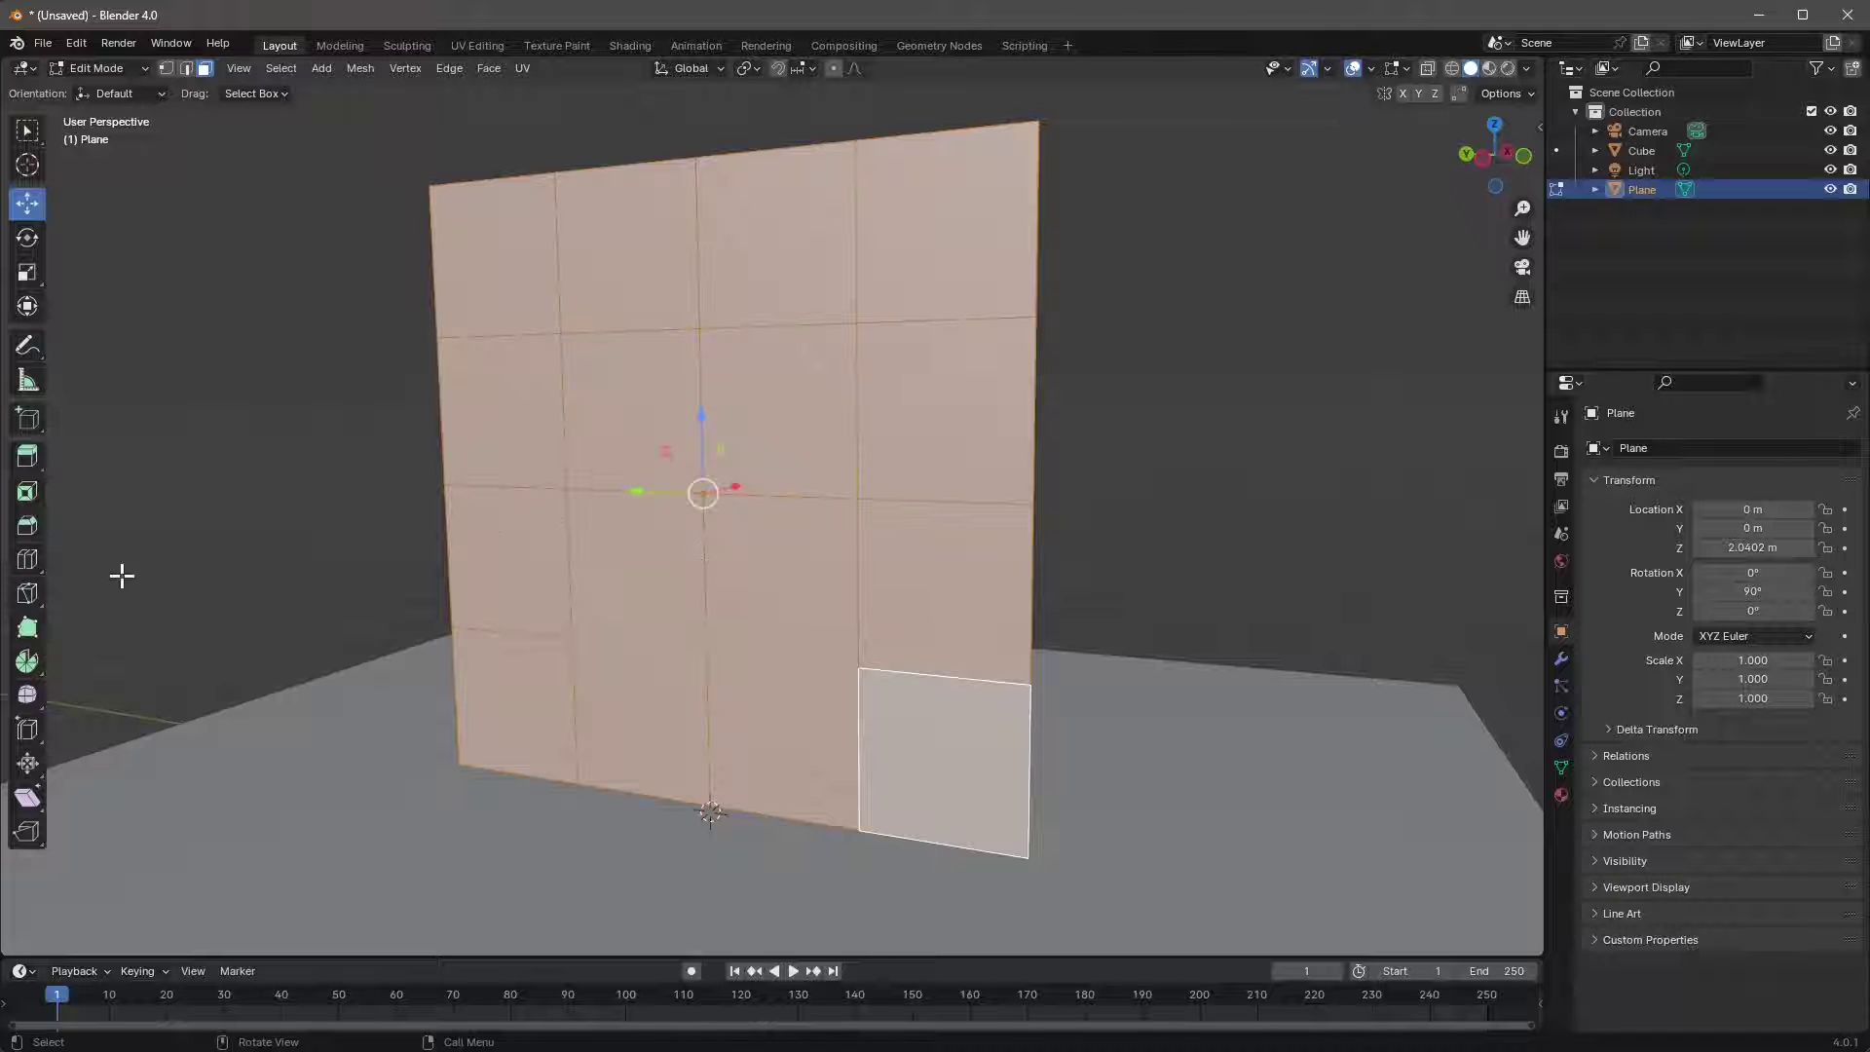
pyautogui.click(26, 497)
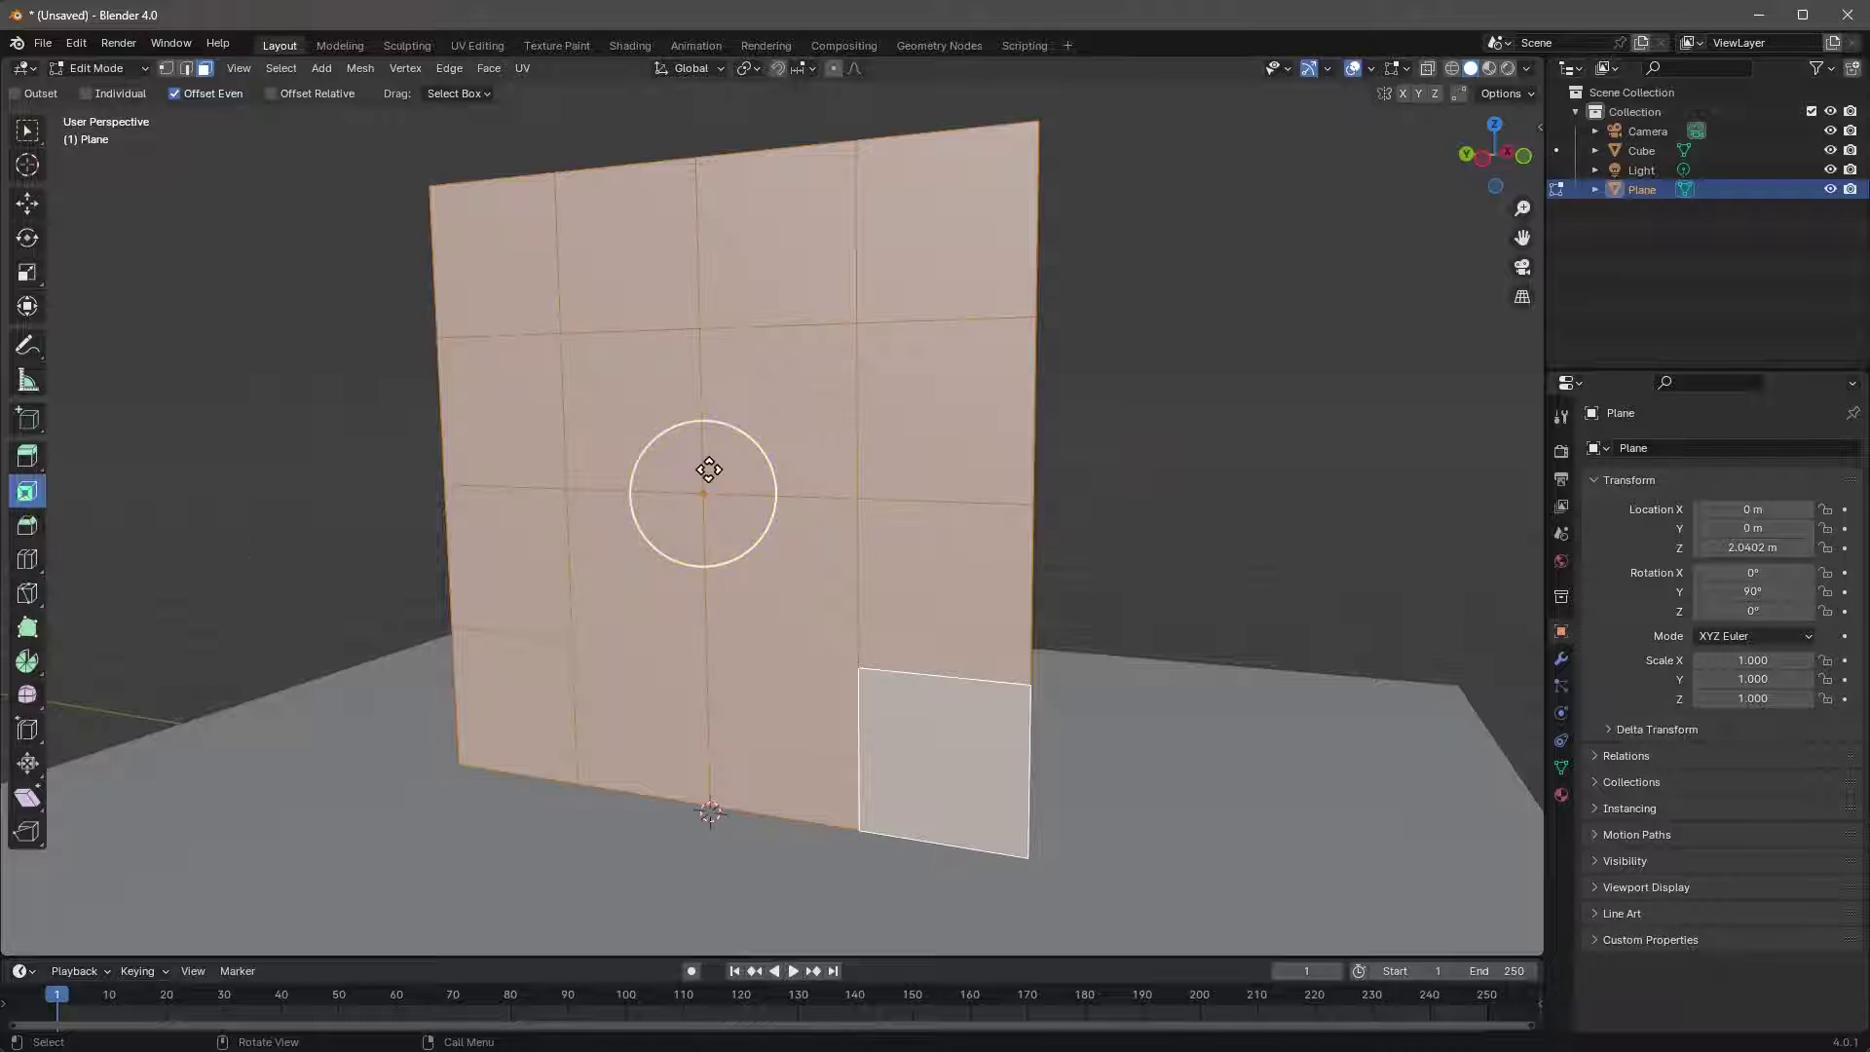
pyautogui.moveTo(709, 471)
pyautogui.mouseDown()
pyautogui.moveTo(731, 442)
pyautogui.moveTo(668, 497)
pyautogui.moveTo(731, 447)
pyautogui.moveTo(684, 488)
pyautogui.mouseUp()
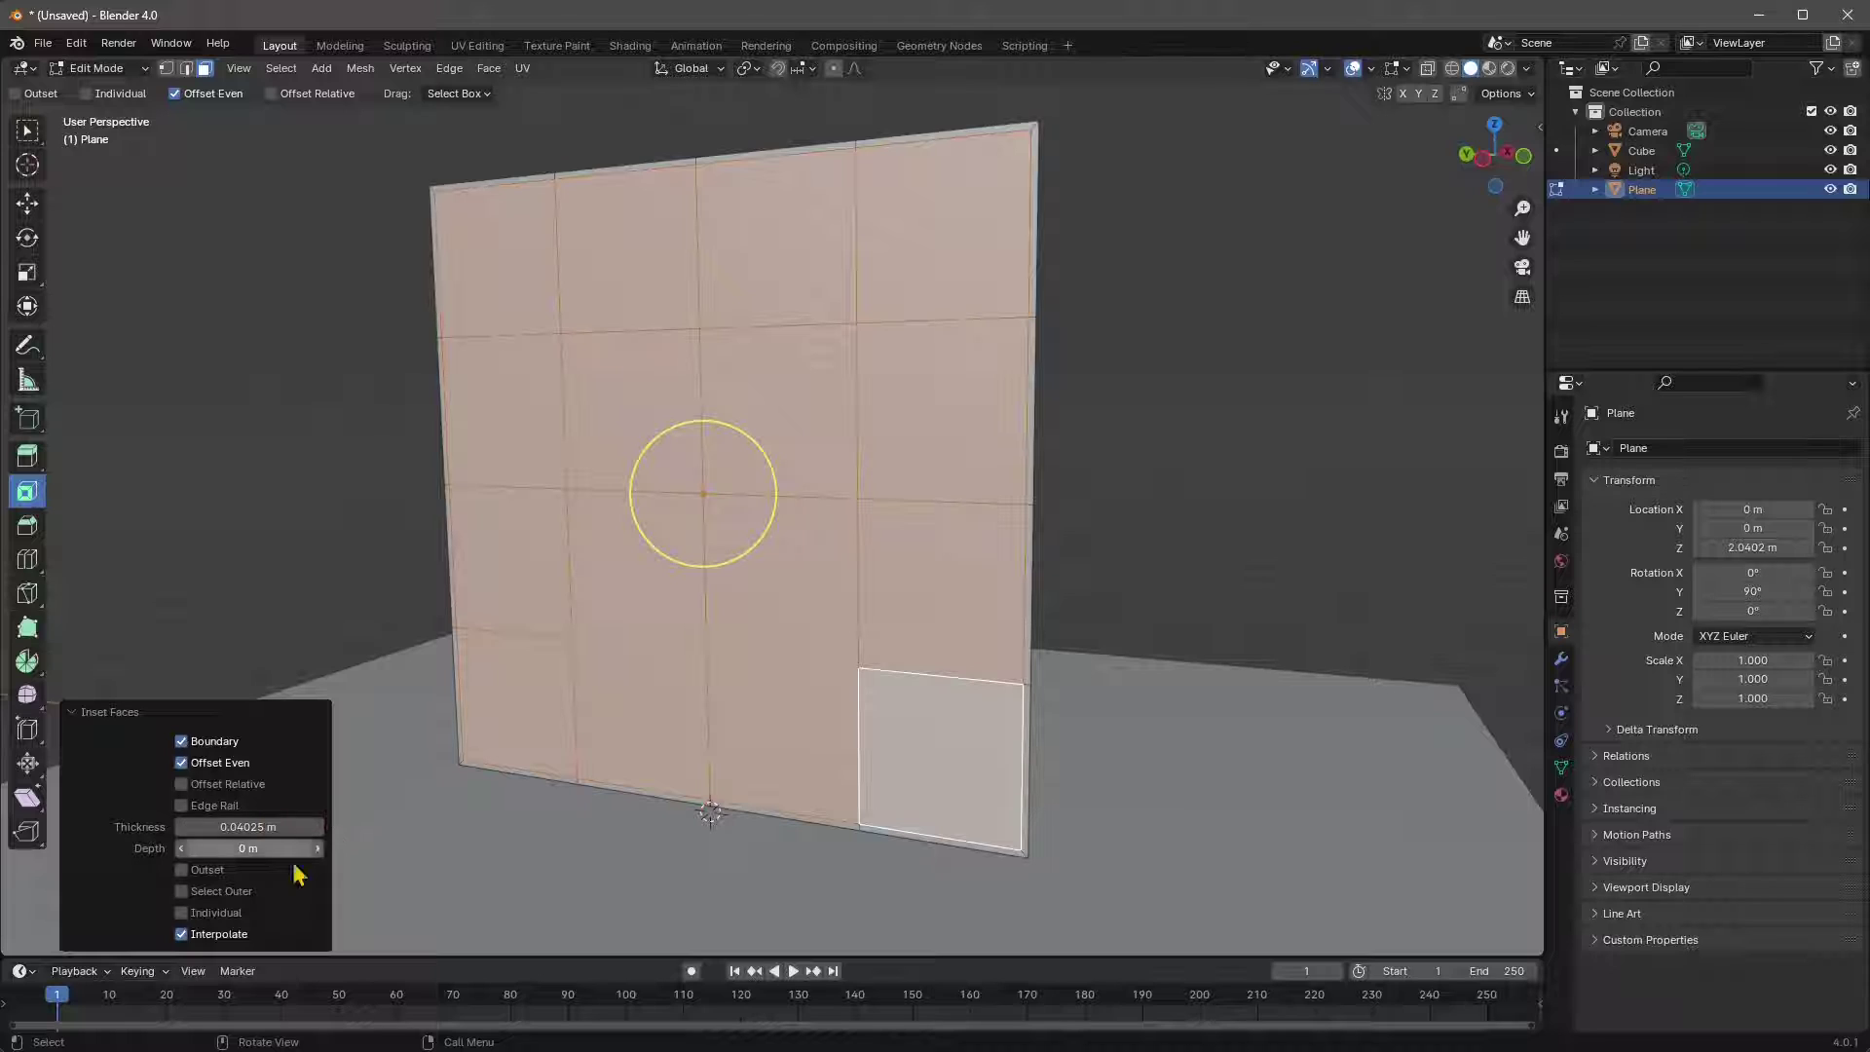
pyautogui.click(278, 830)
pyautogui.write('0.04')
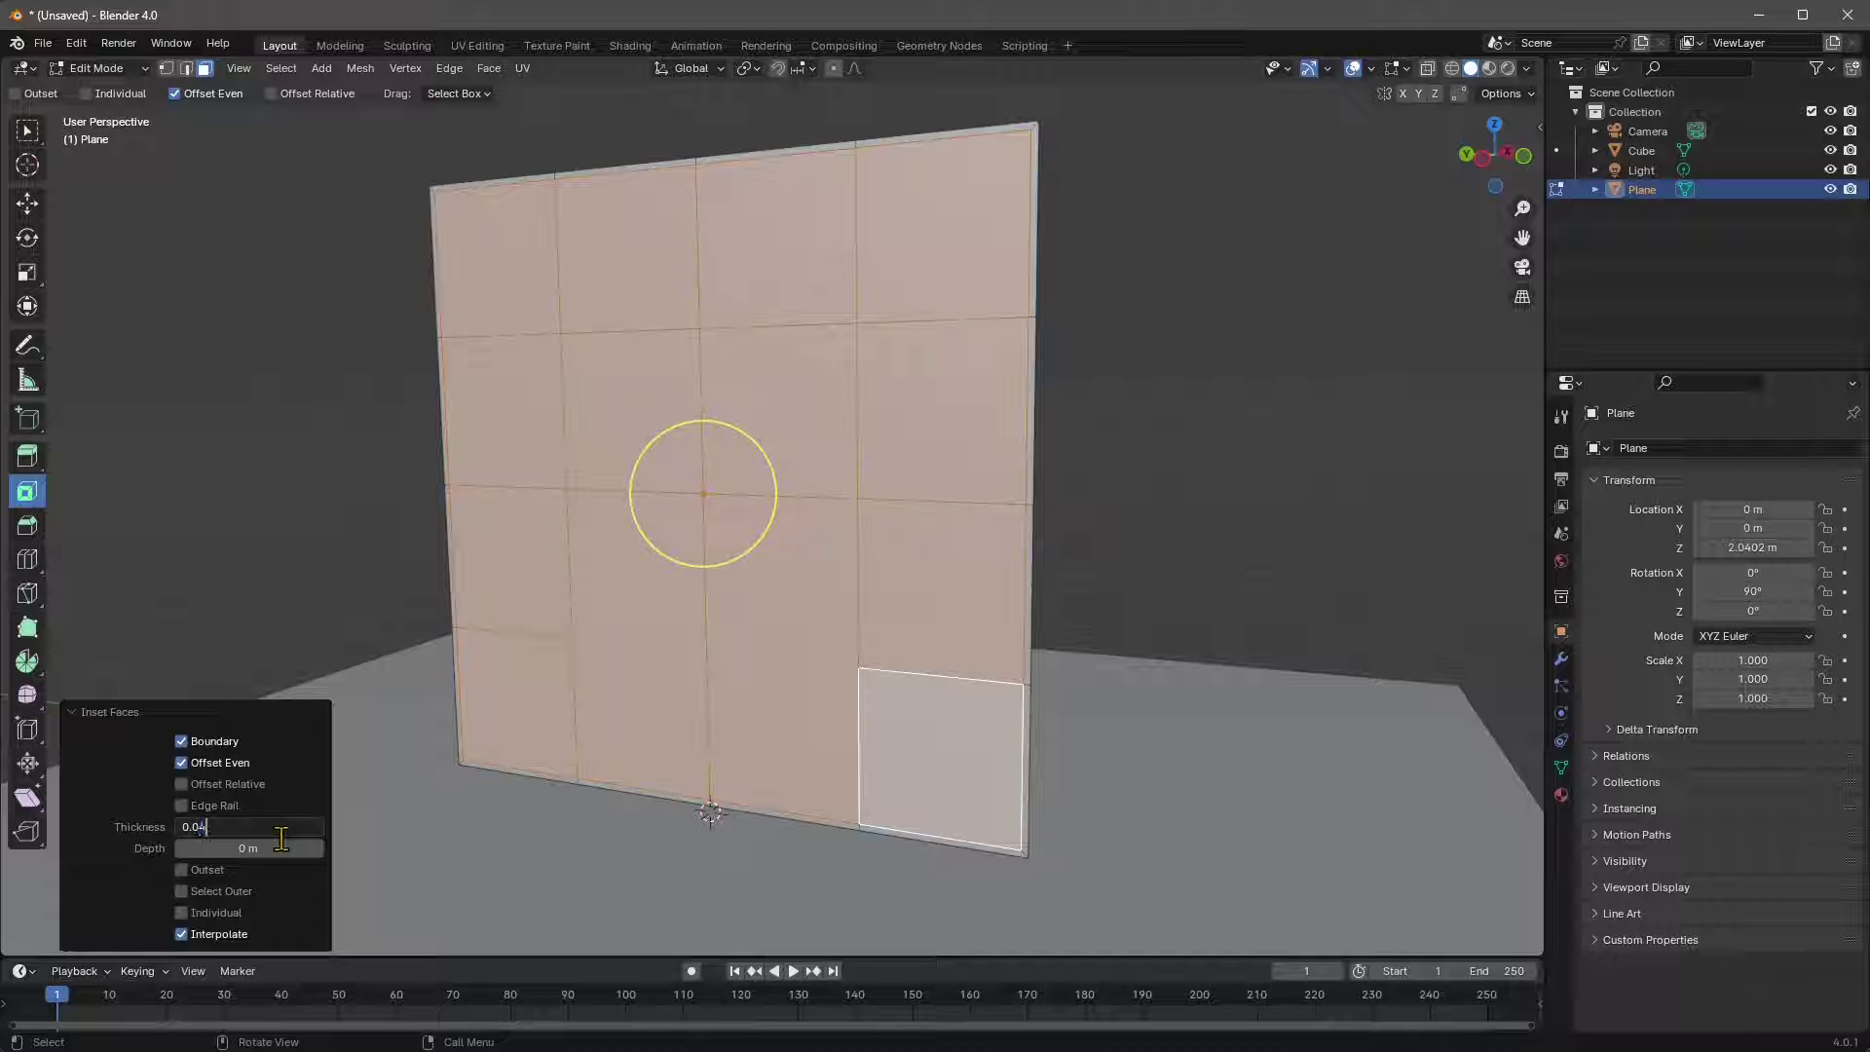
pyautogui.press('Return')
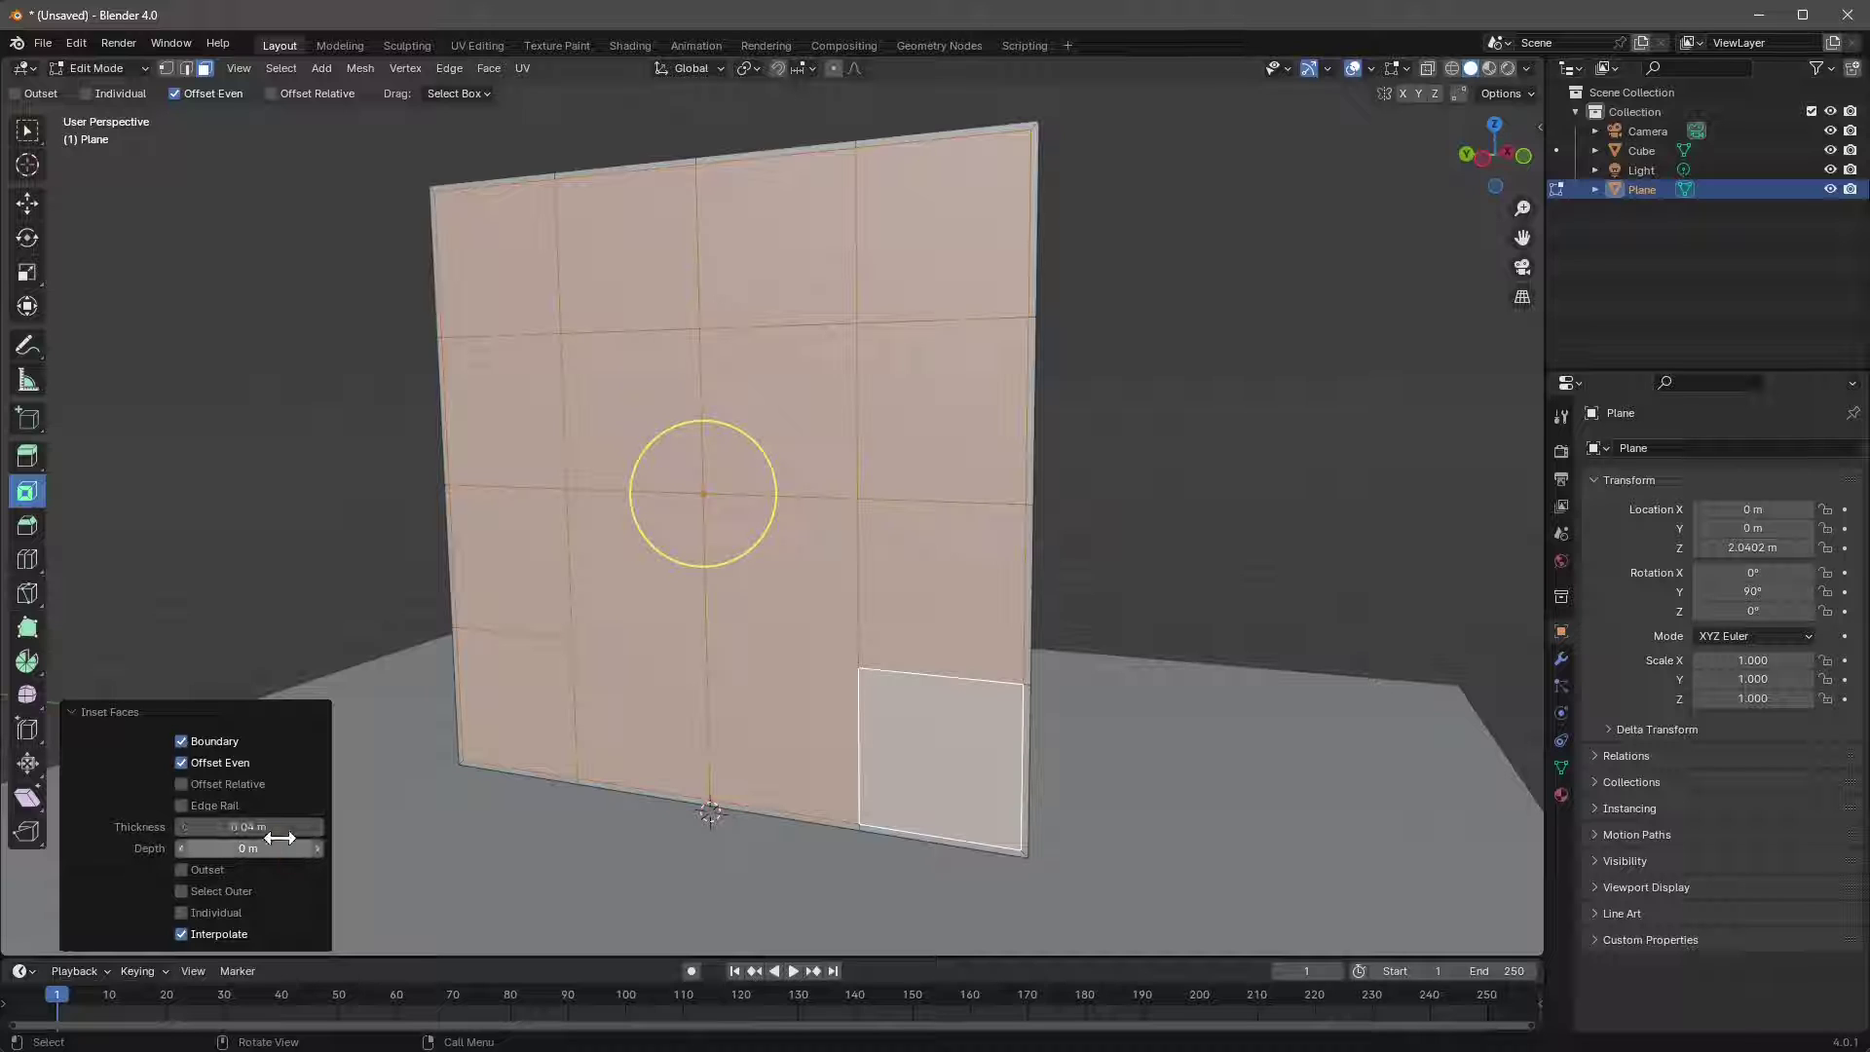
# - Examine the inset border by selecting individual narrow faces along the wall's top edge and the upper corner panel
pyautogui.click(496, 261)
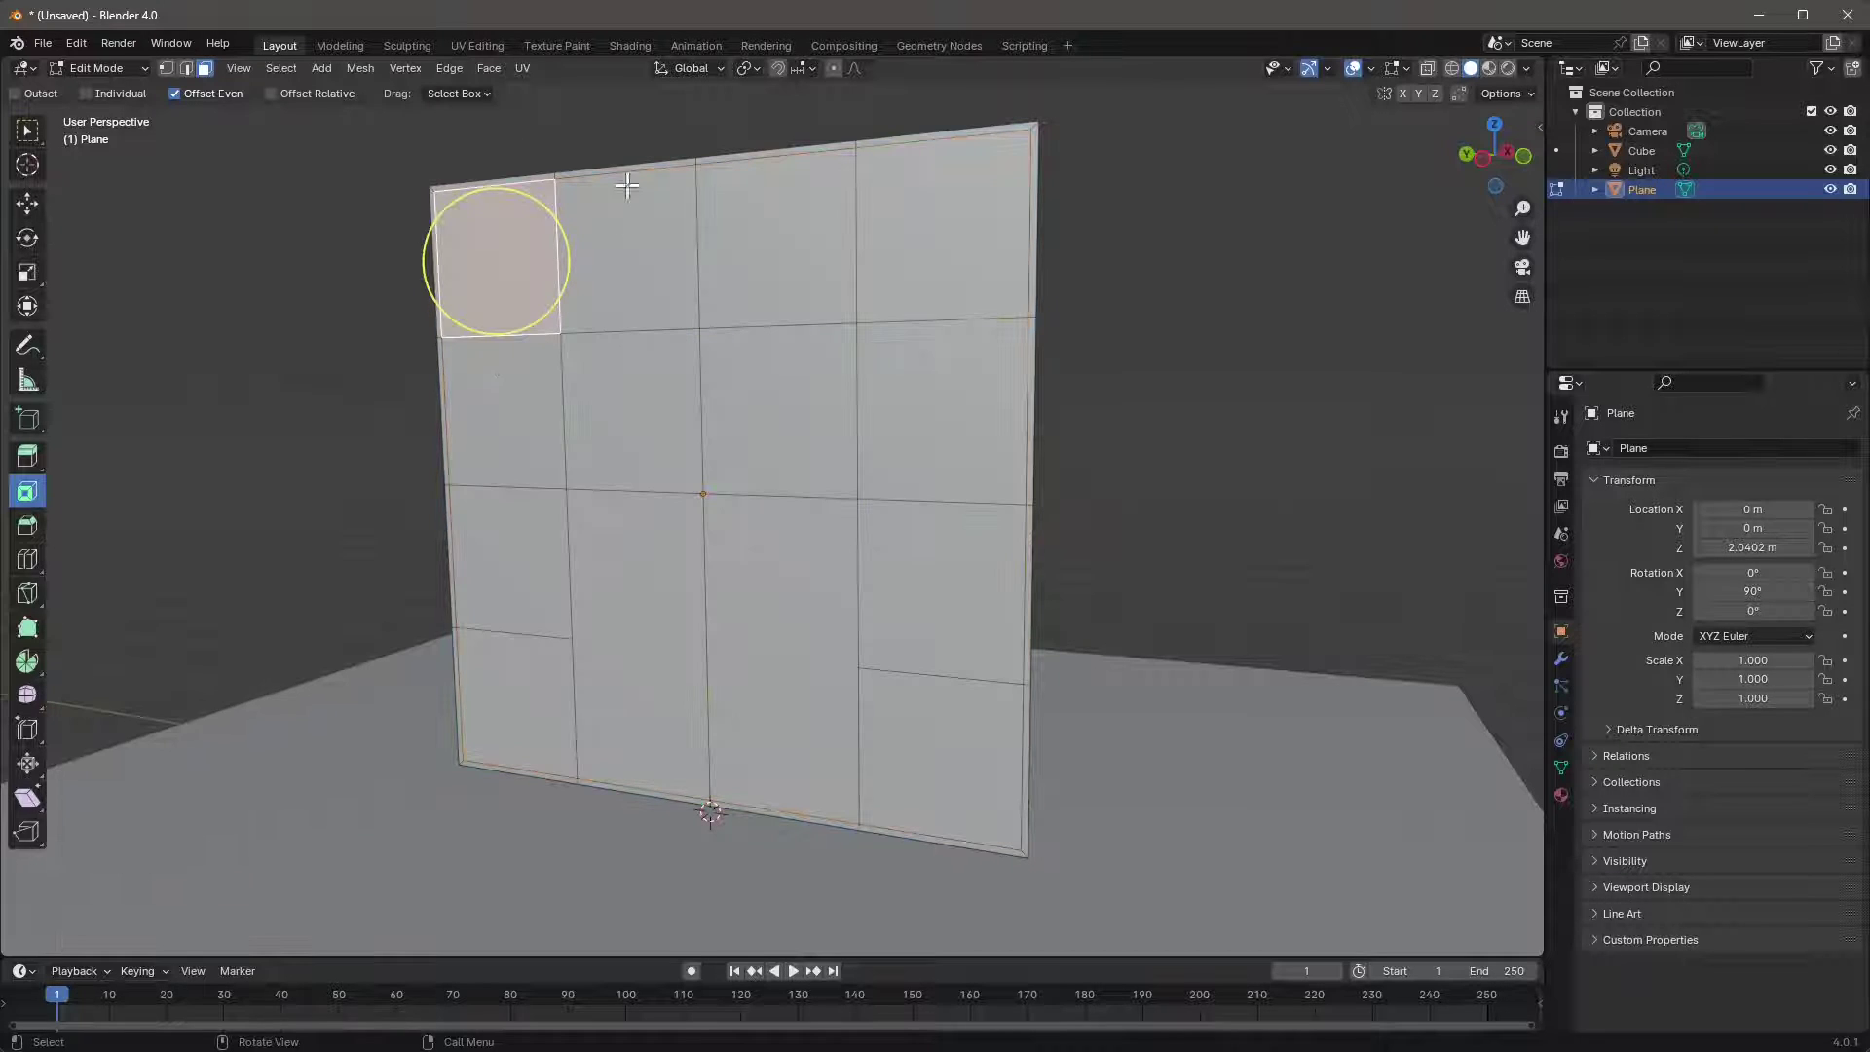
pyautogui.moveTo(646, 352); pyautogui.dragTo(719, 384, button='middle')
pyautogui.click(482, 175)
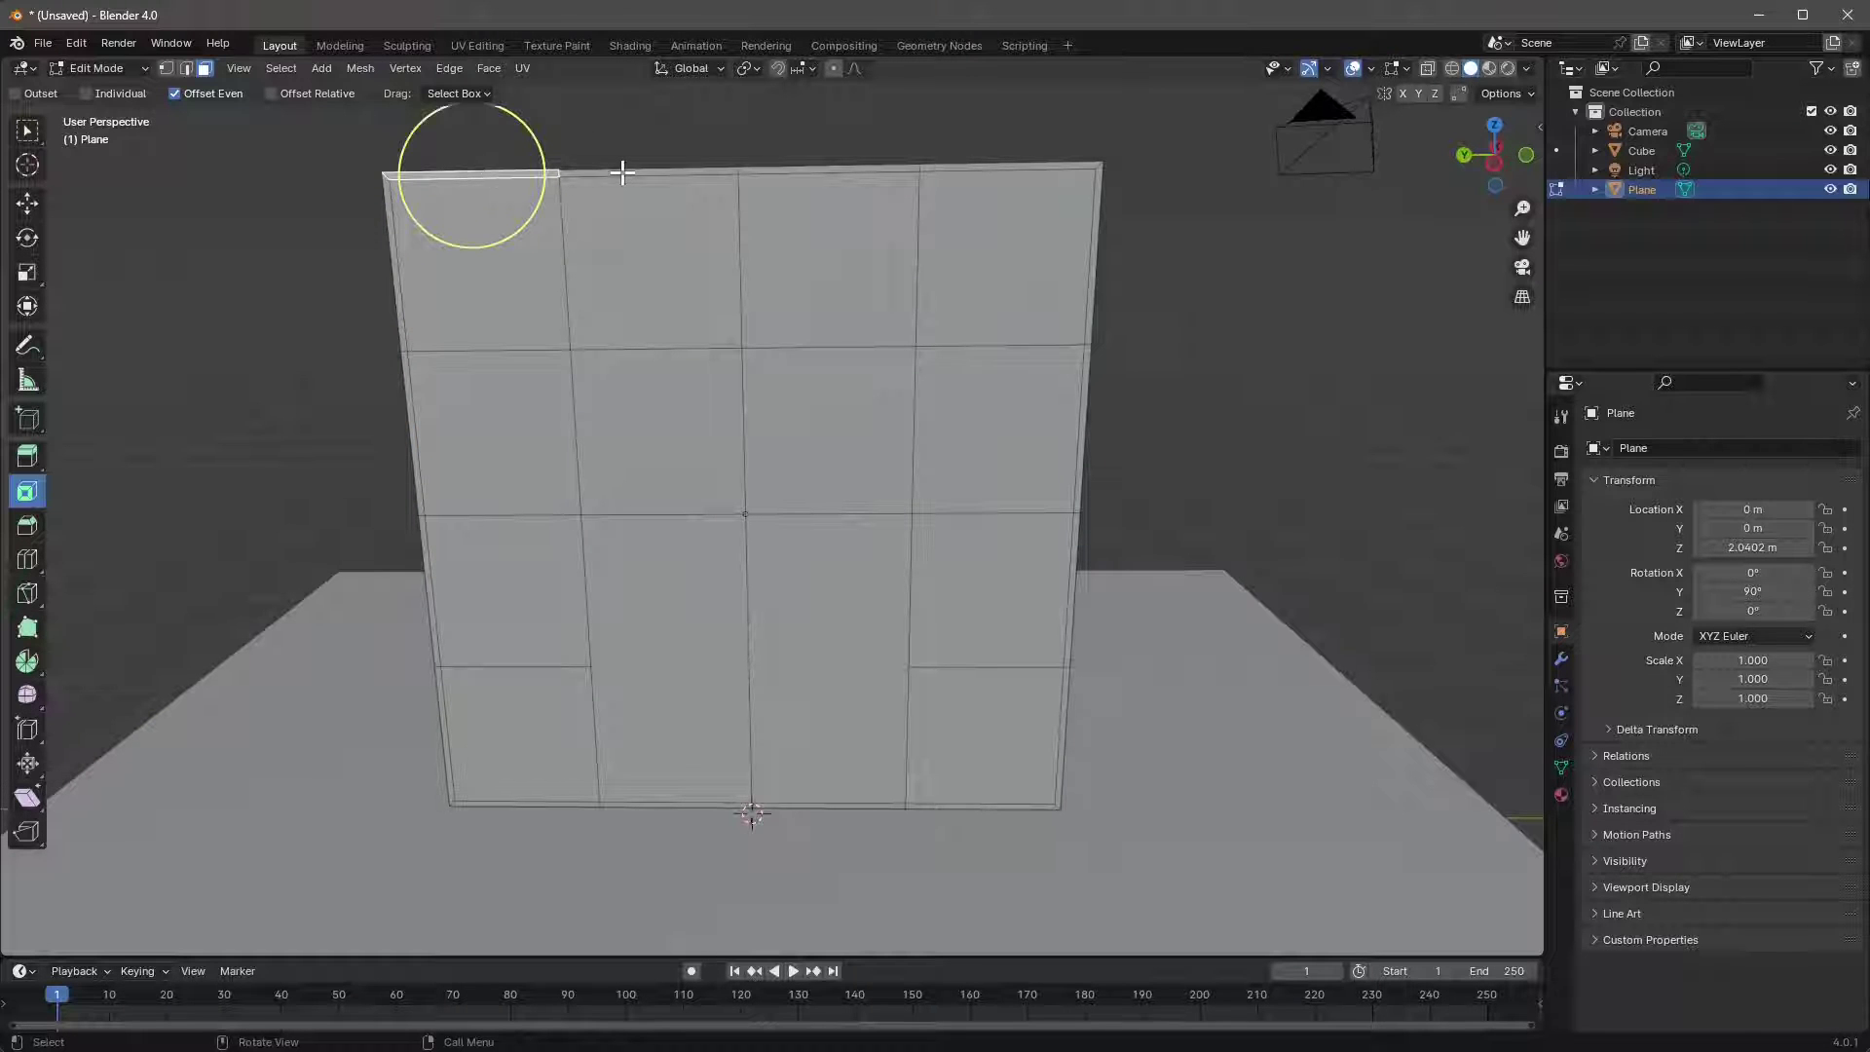
pyautogui.click(785, 171)
pyautogui.click(1010, 167)
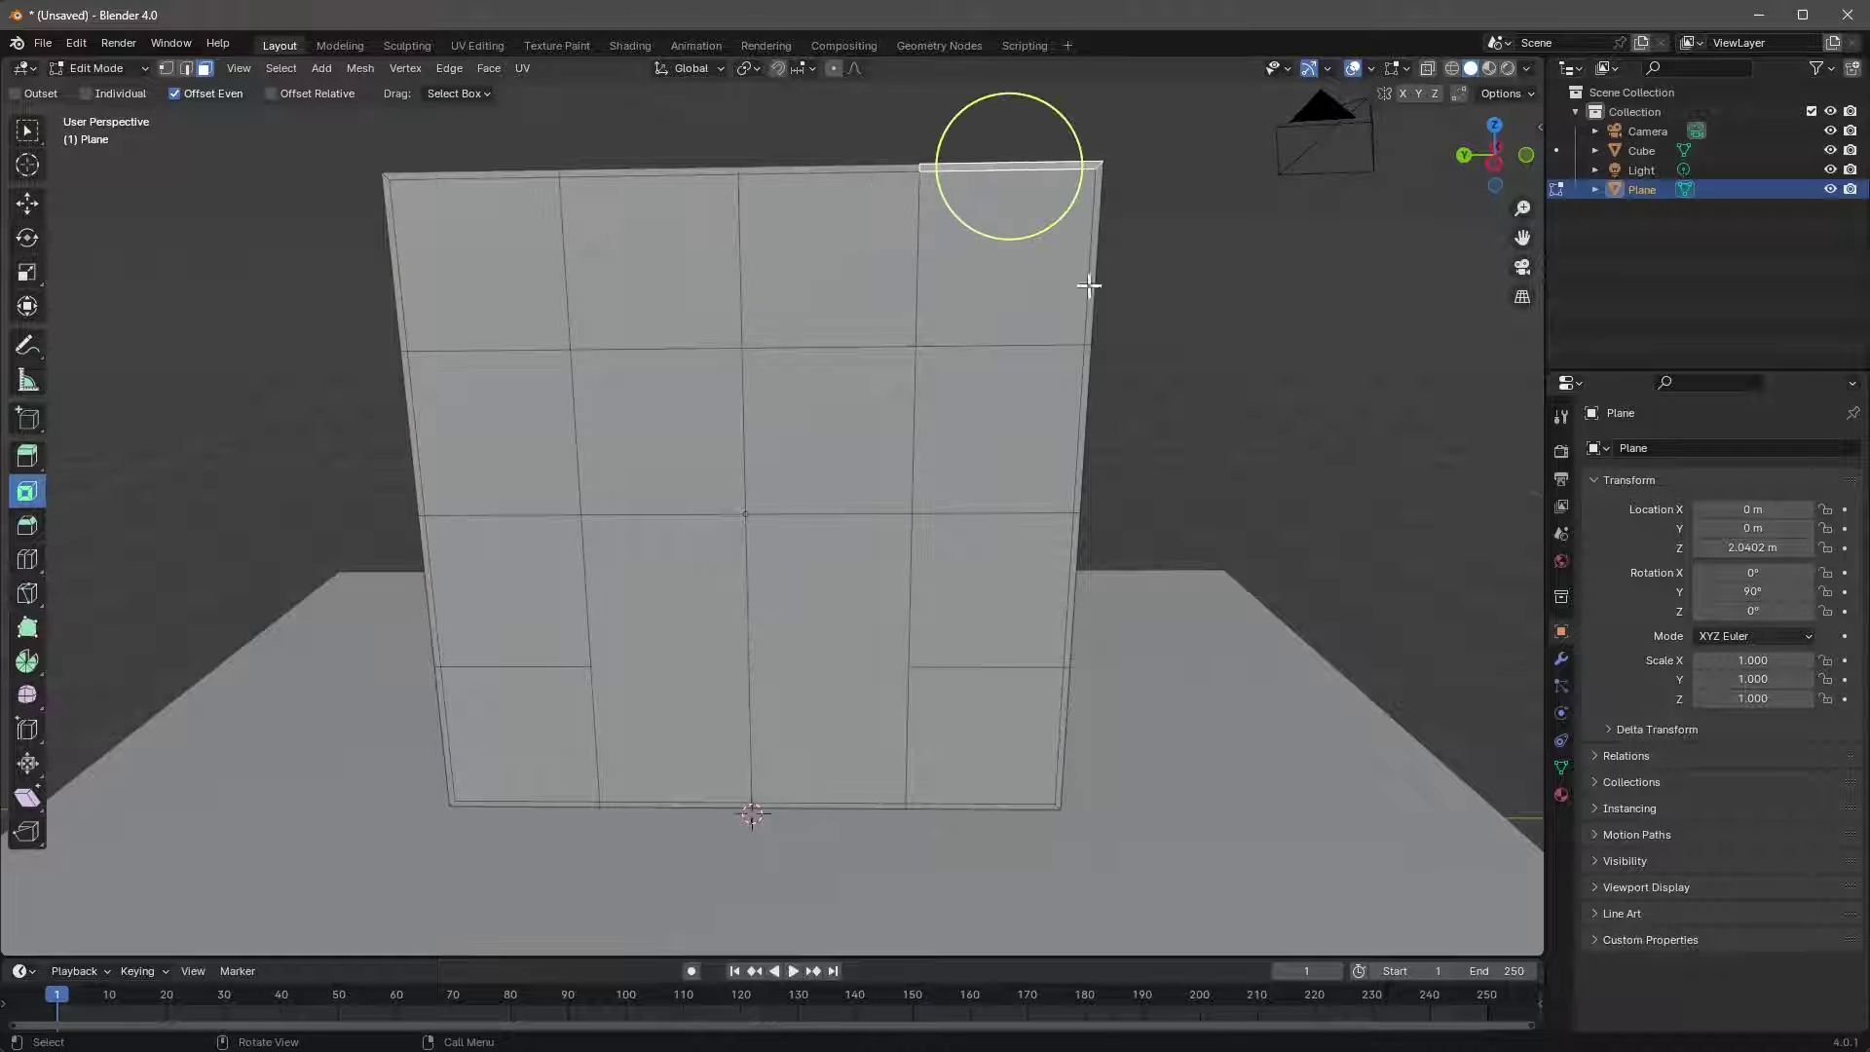
pyautogui.click(508, 263)
pyautogui.moveTo(560, 370); pyautogui.dragTo(495, 492, button='middle')
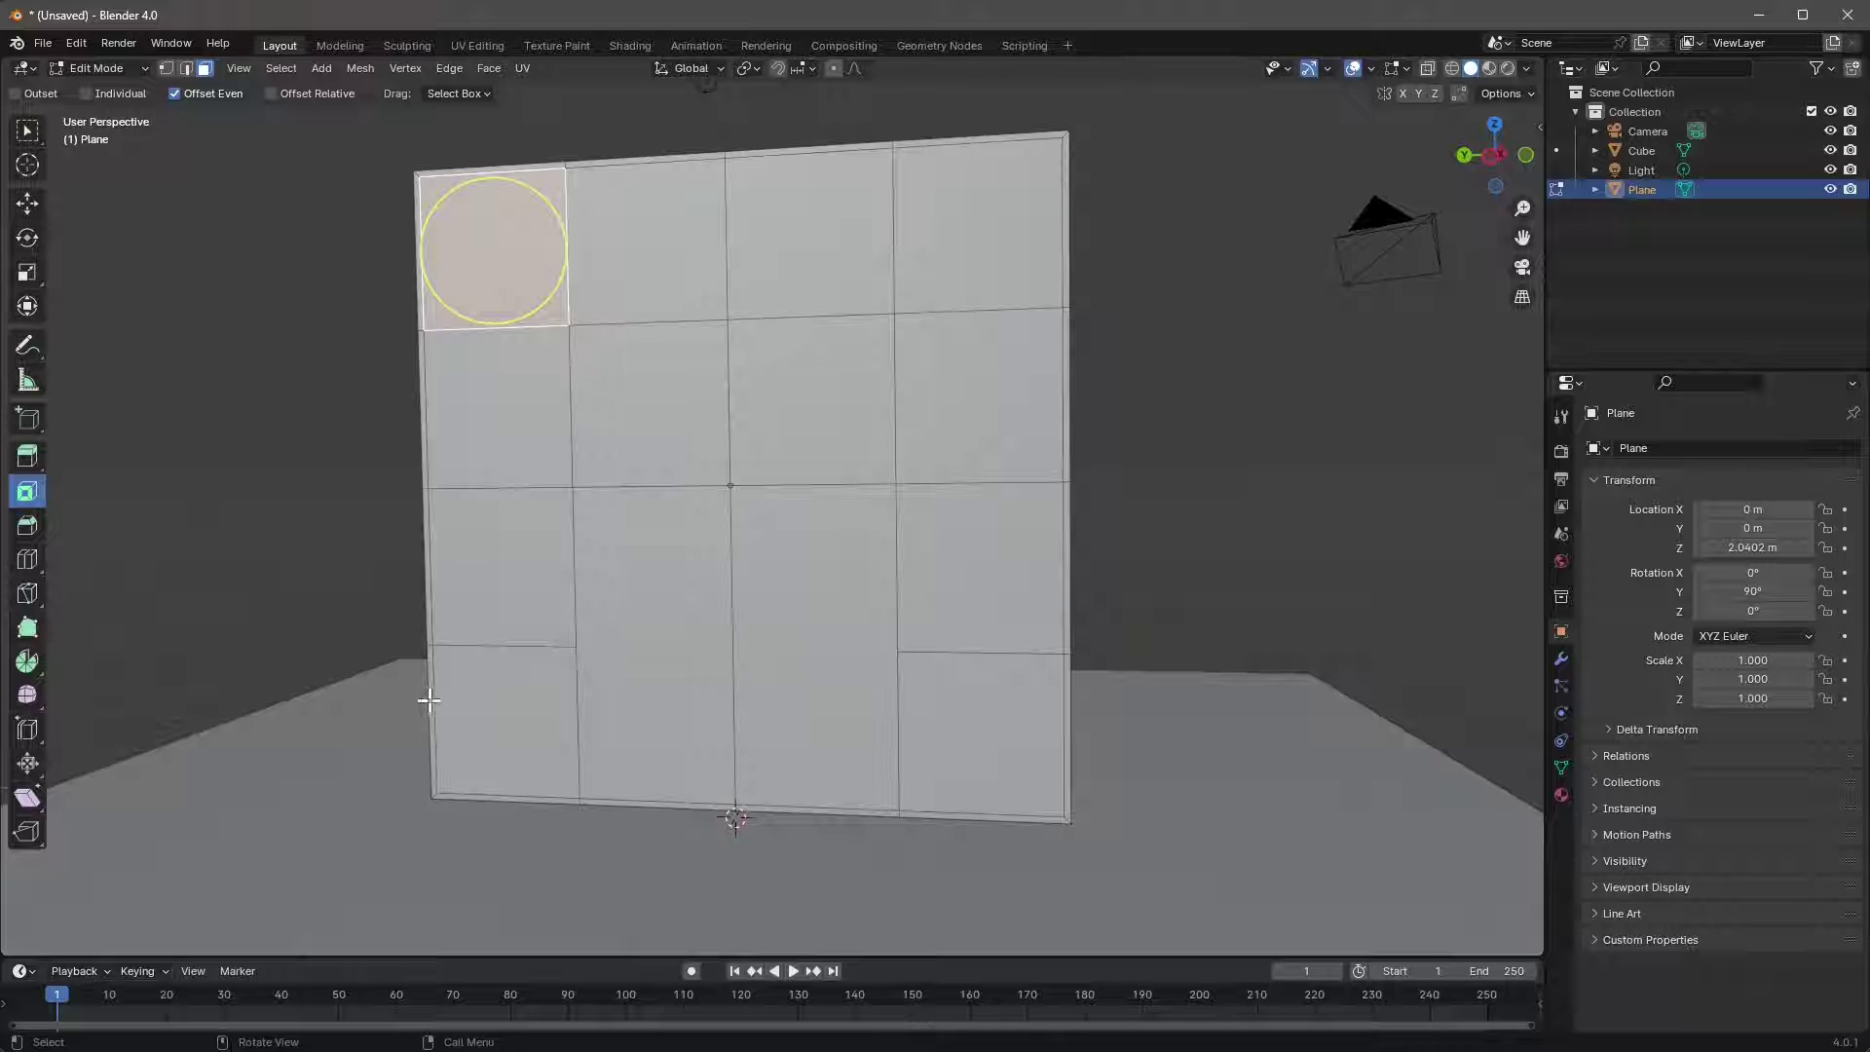
# - Select the narrow border faces running up the wall's left vertical edge
pyautogui.click(433, 694)
pyautogui.keyDown('shift'); pyautogui.click(471, 638); pyautogui.keyUp('shift')
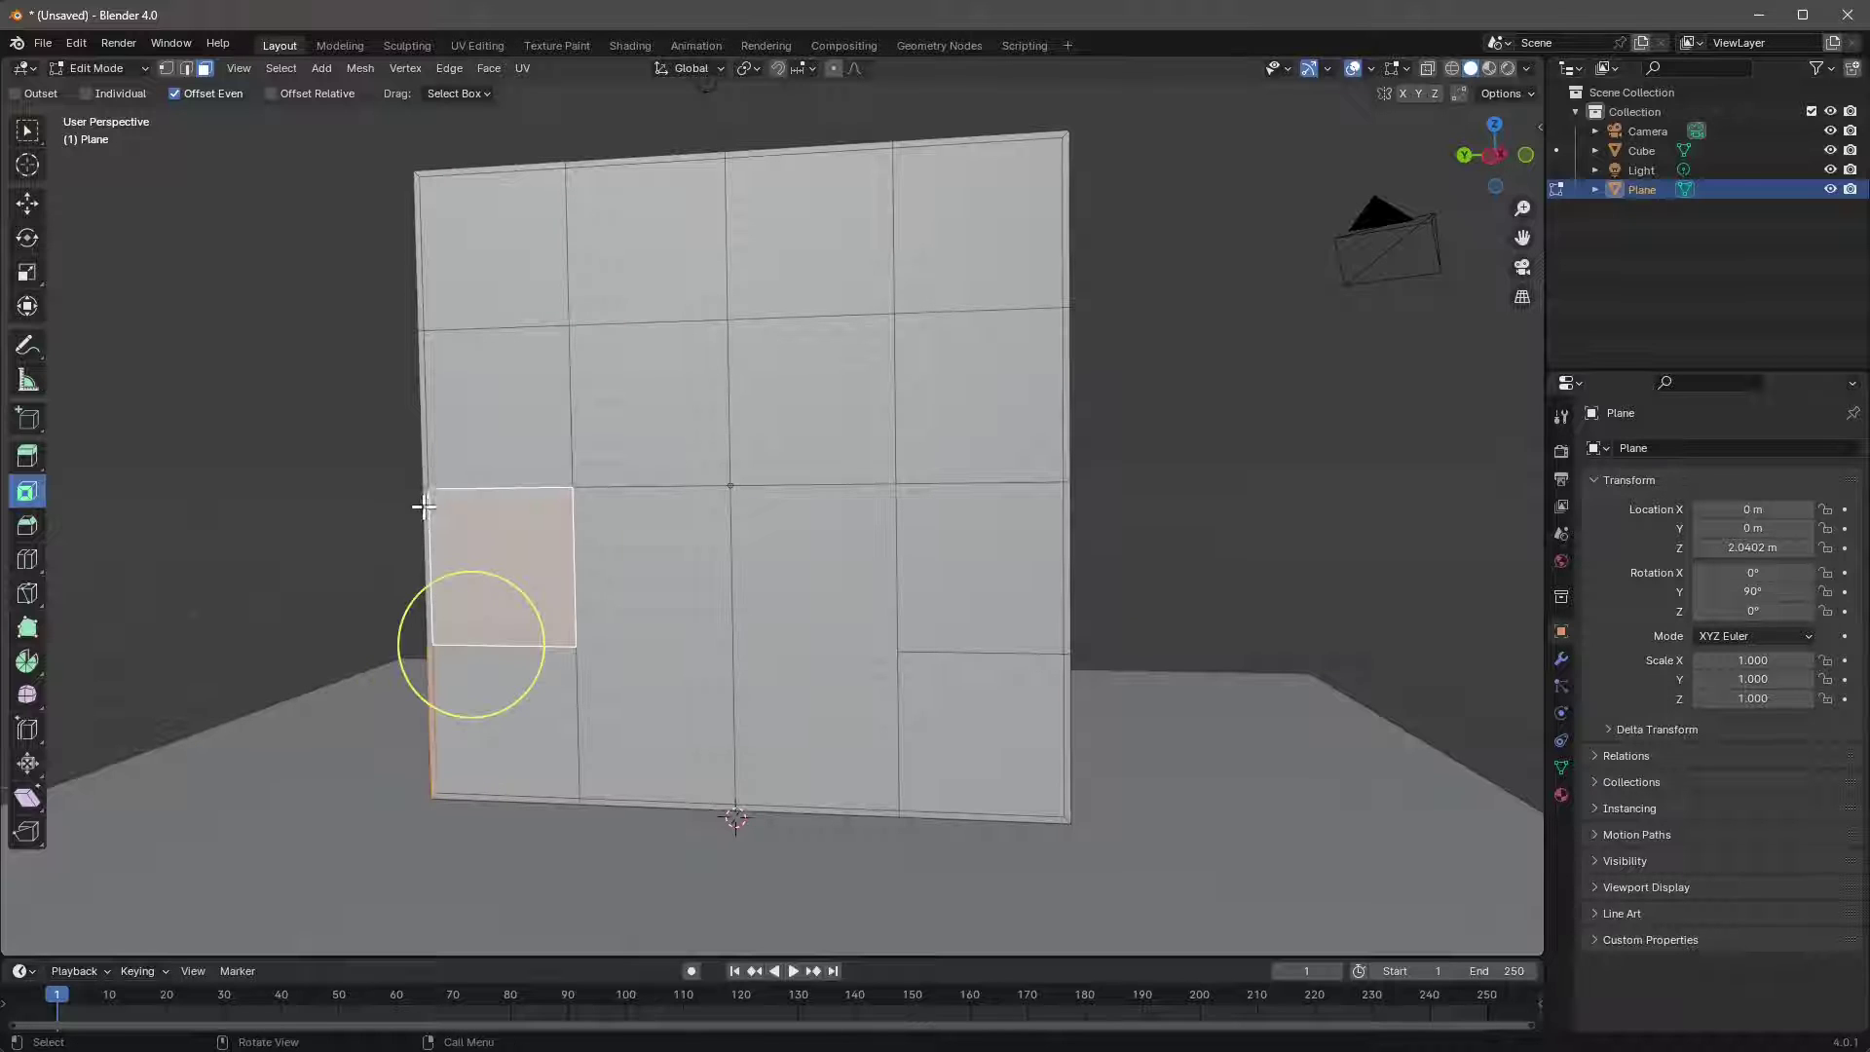
pyautogui.click(421, 503)
pyautogui.keyDown('shift'); pyautogui.click(427, 666); pyautogui.keyUp('shift')
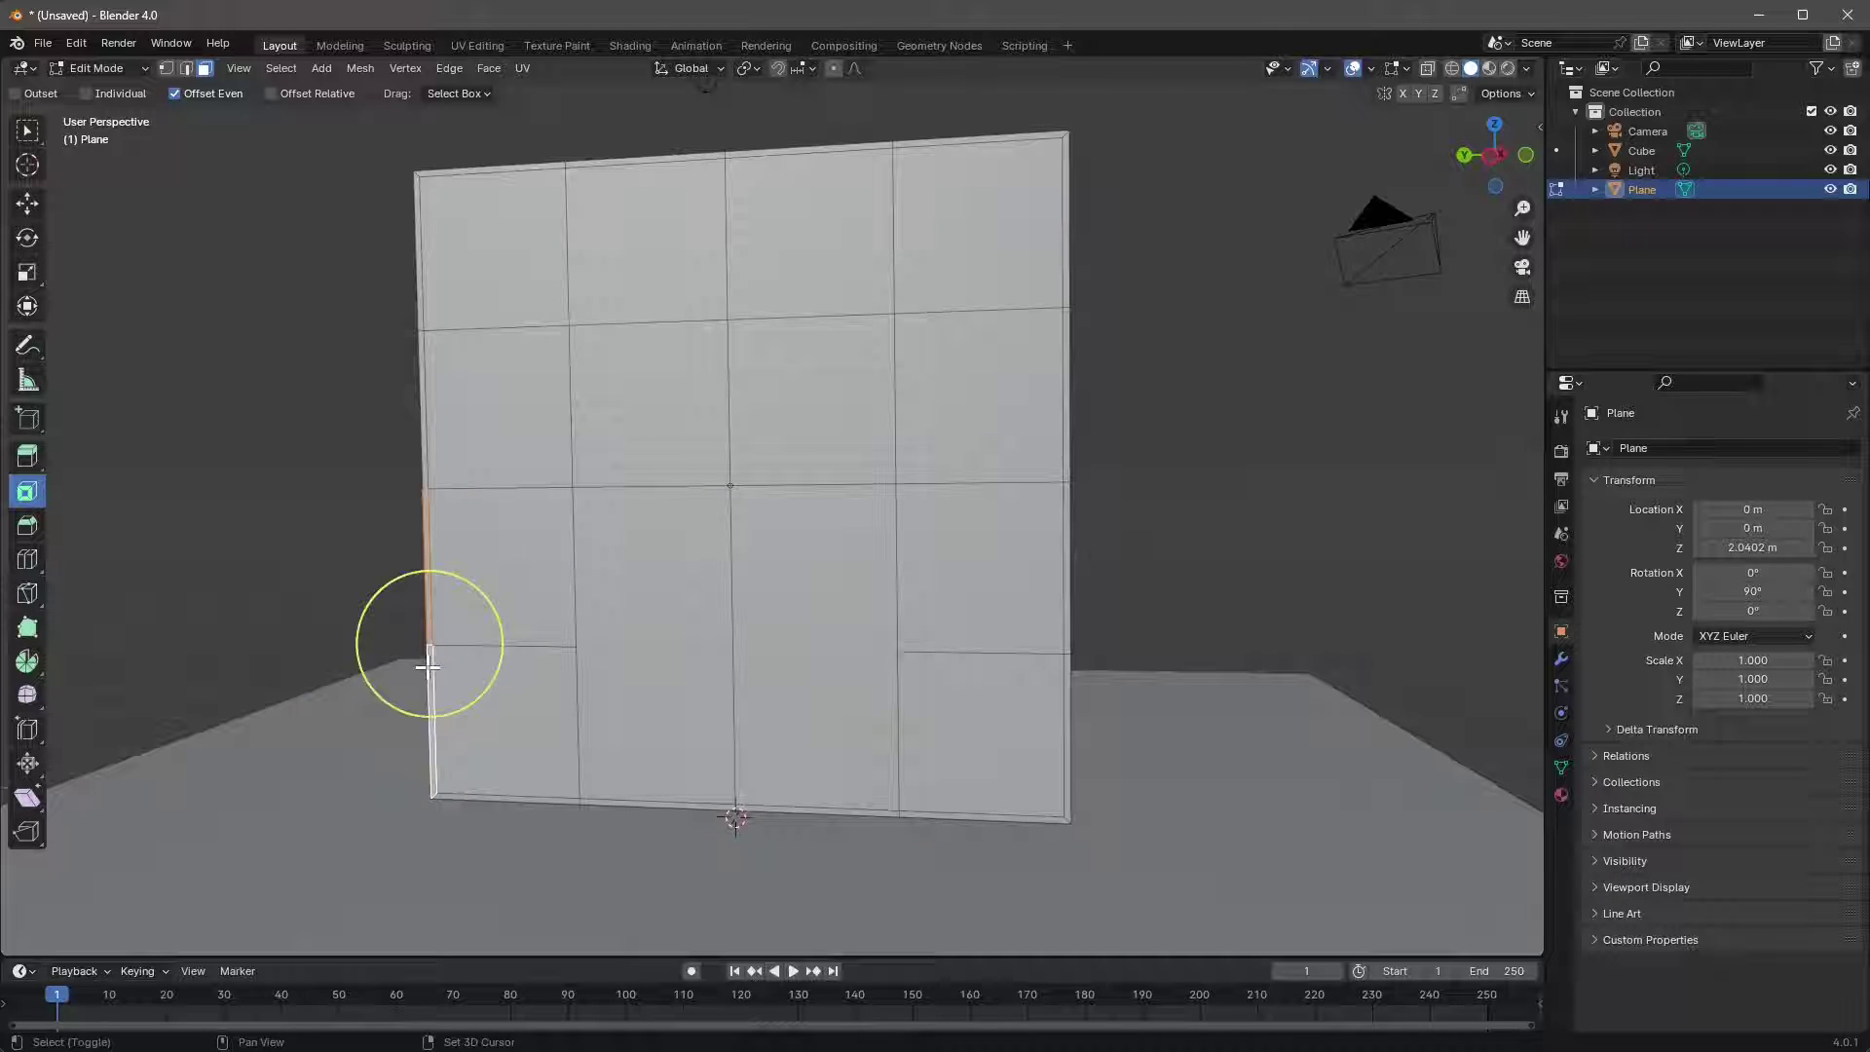
pyautogui.keyDown('shift'); pyautogui.click(426, 414); pyautogui.keyUp('shift')
pyautogui.keyDown('shift'); pyautogui.click(417, 261); pyautogui.keyUp('shift')
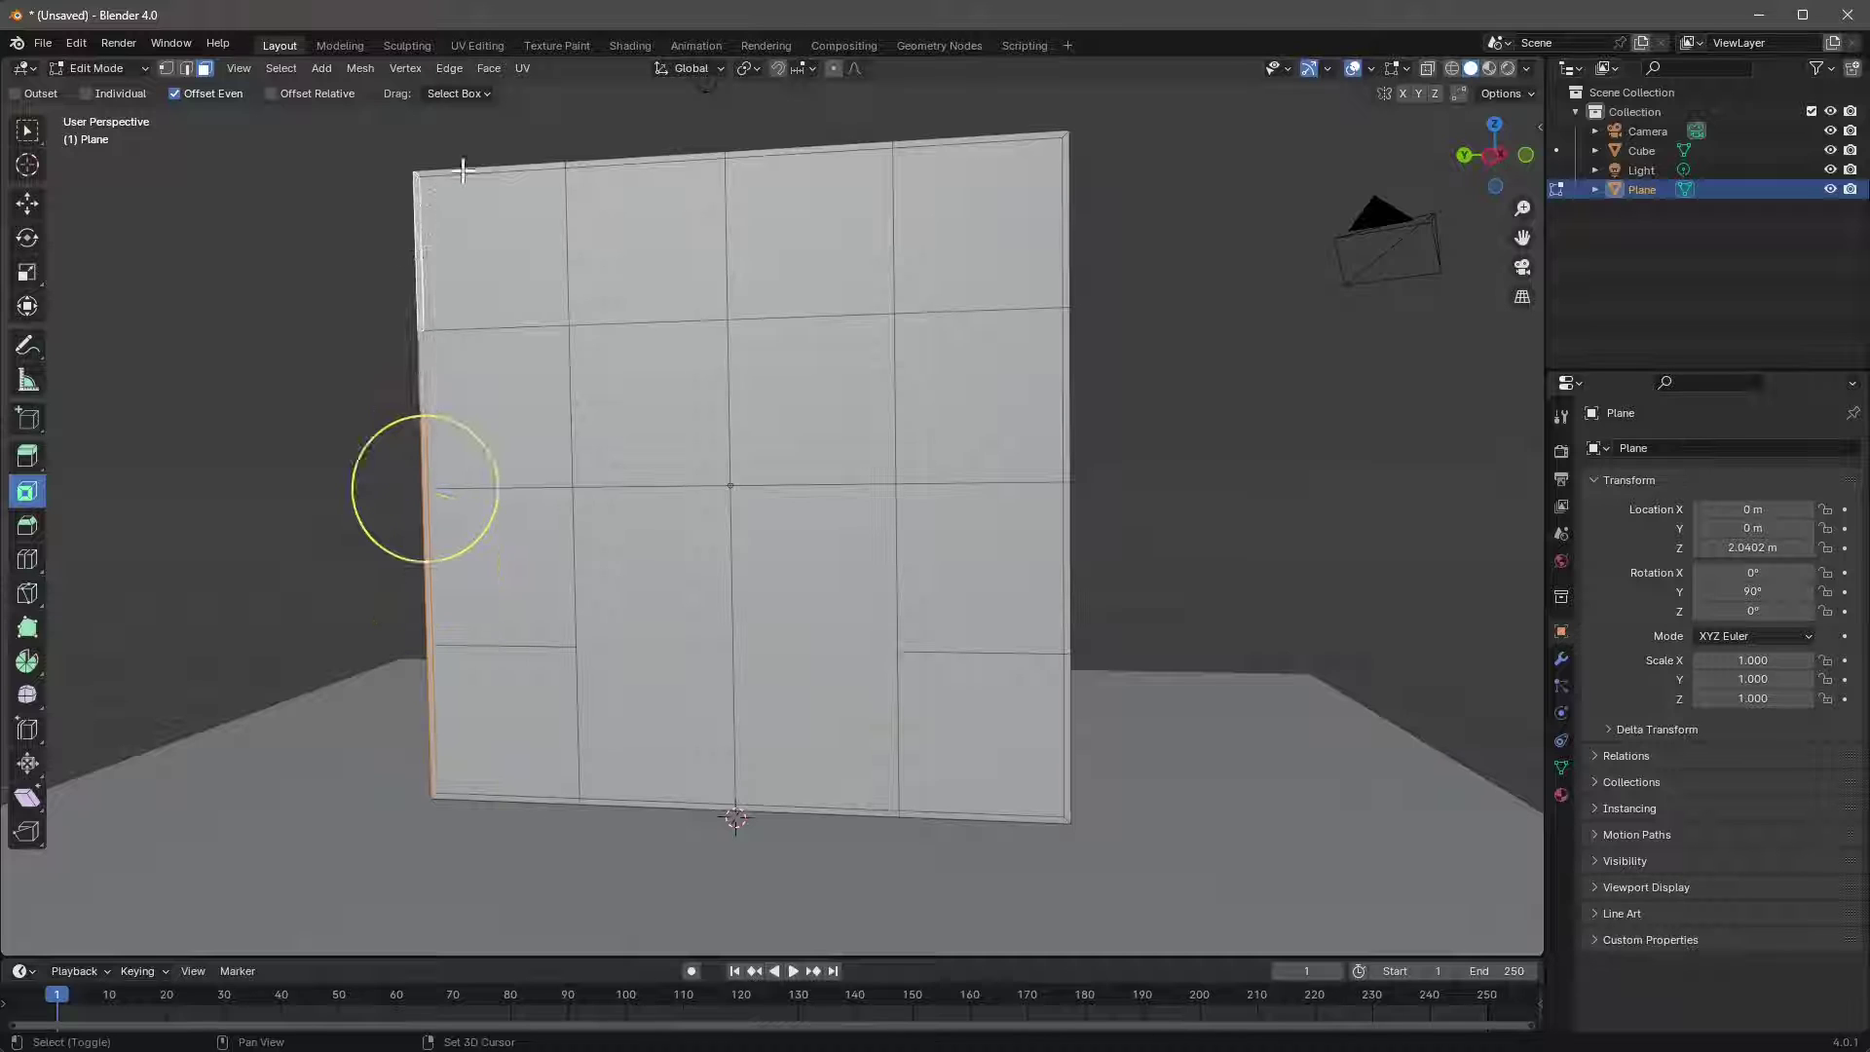
# - Add the narrow border faces along the wall's top edge and right vertical edge to the selection, leaving out the bottom edge
pyautogui.keyDown('shift'); pyautogui.click(663, 158); pyautogui.keyUp('shift')
pyautogui.keyDown('shift'); pyautogui.click(796, 149); pyautogui.keyUp('shift')
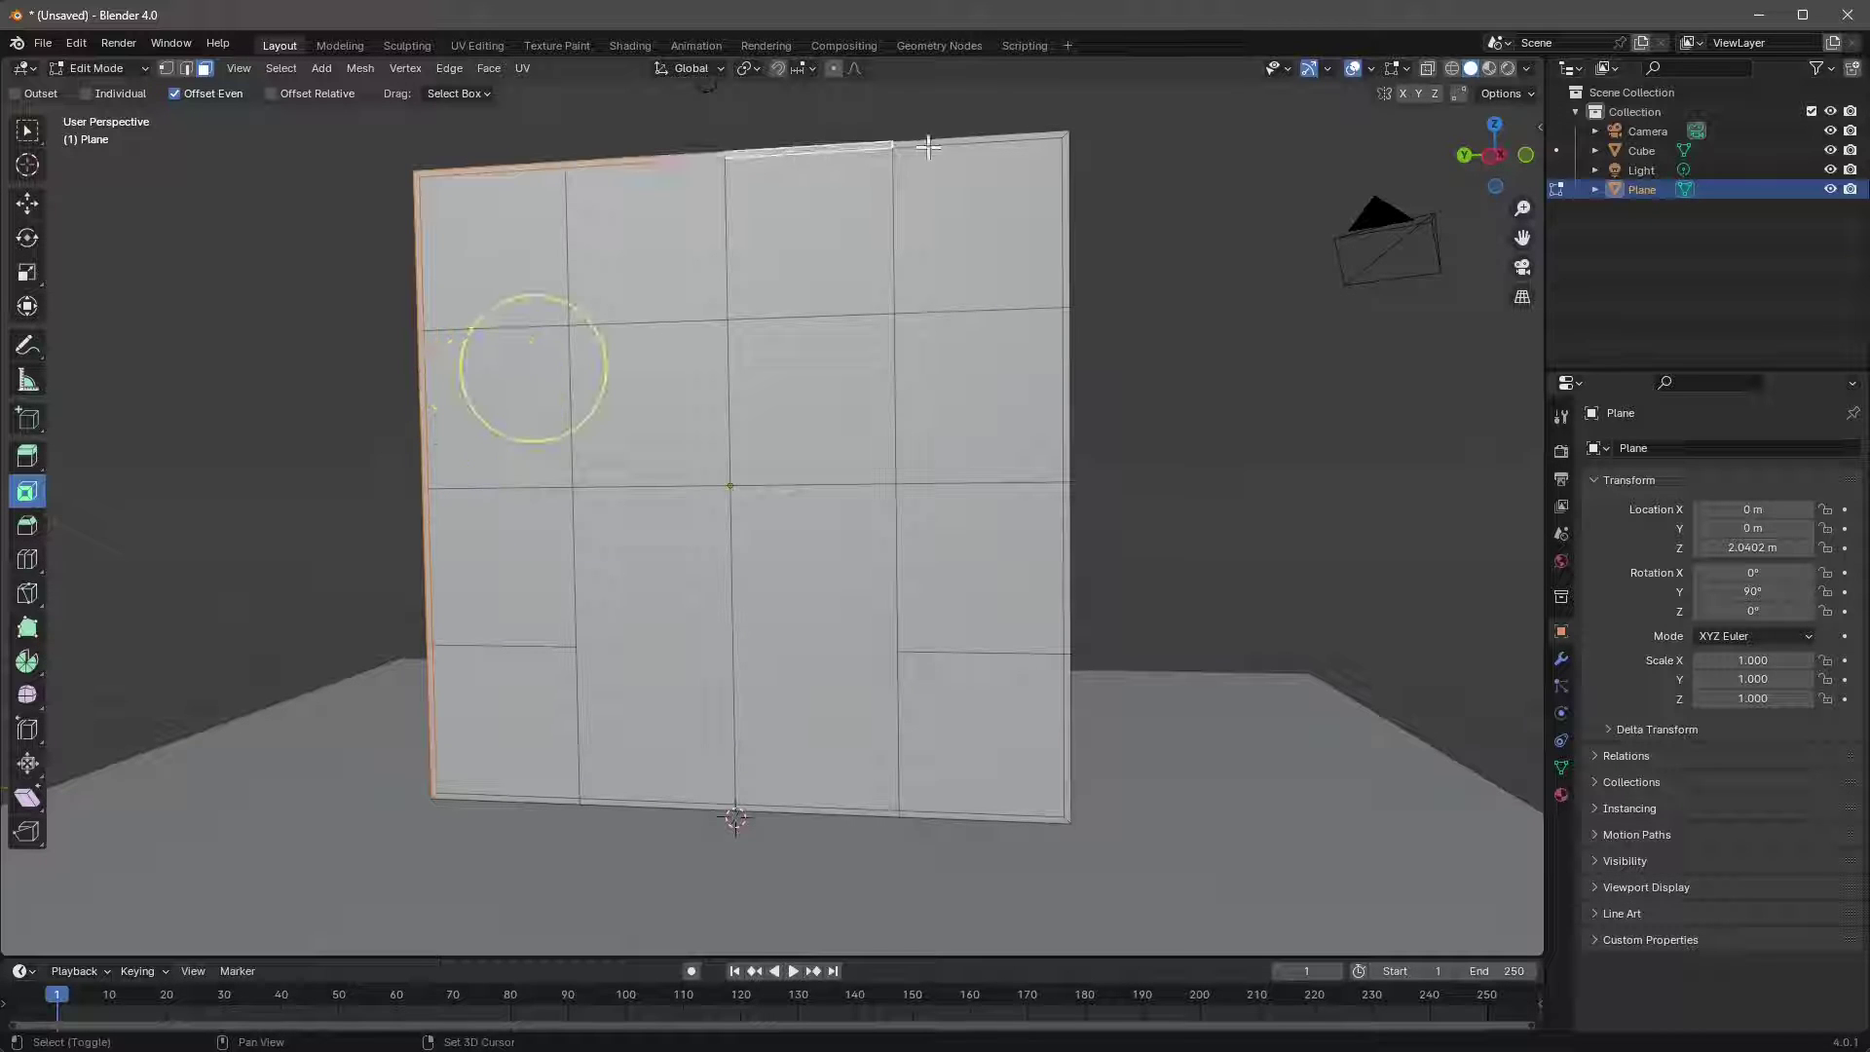
pyautogui.keyDown('shift'); pyautogui.click(972, 141); pyautogui.keyUp('shift')
pyautogui.keyDown('shift'); pyautogui.click(1067, 173); pyautogui.keyUp('shift')
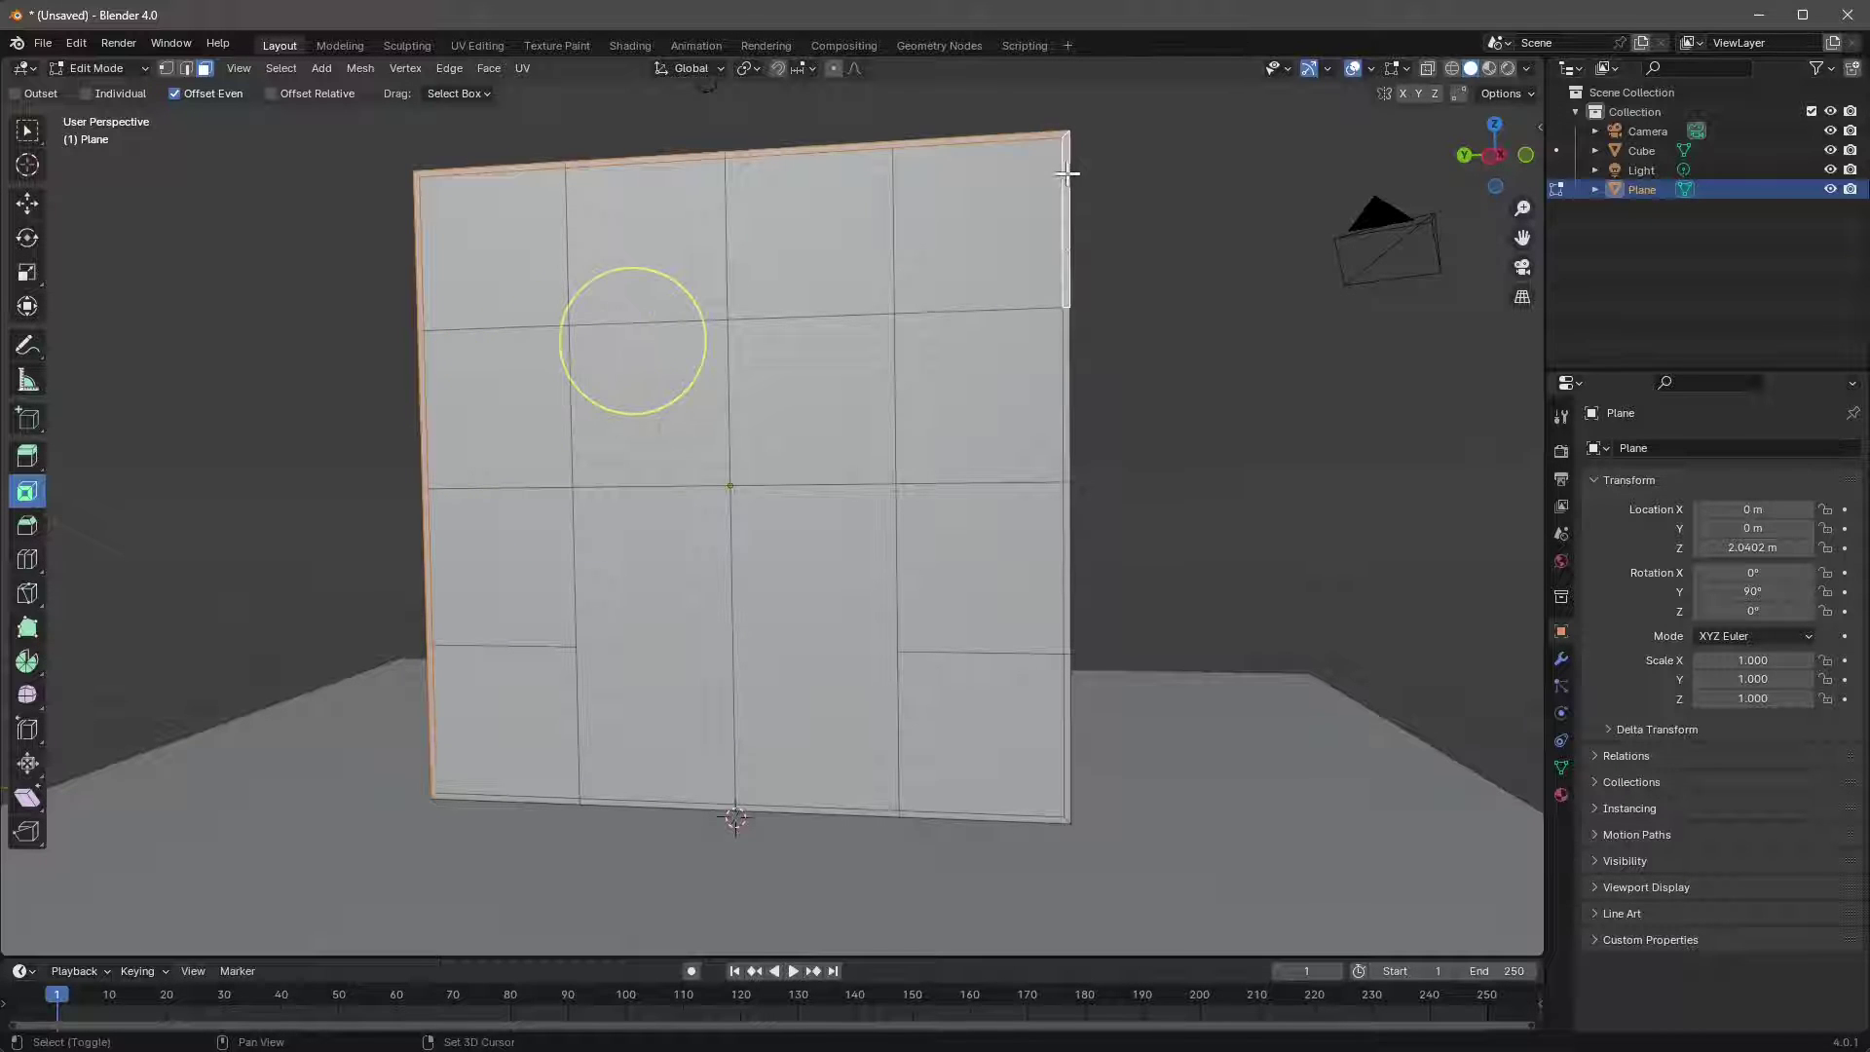
pyautogui.keyDown('shift'); pyautogui.click(1066, 347); pyautogui.keyUp('shift')
pyautogui.keyDown('shift'); pyautogui.click(1067, 604); pyautogui.keyUp('shift')
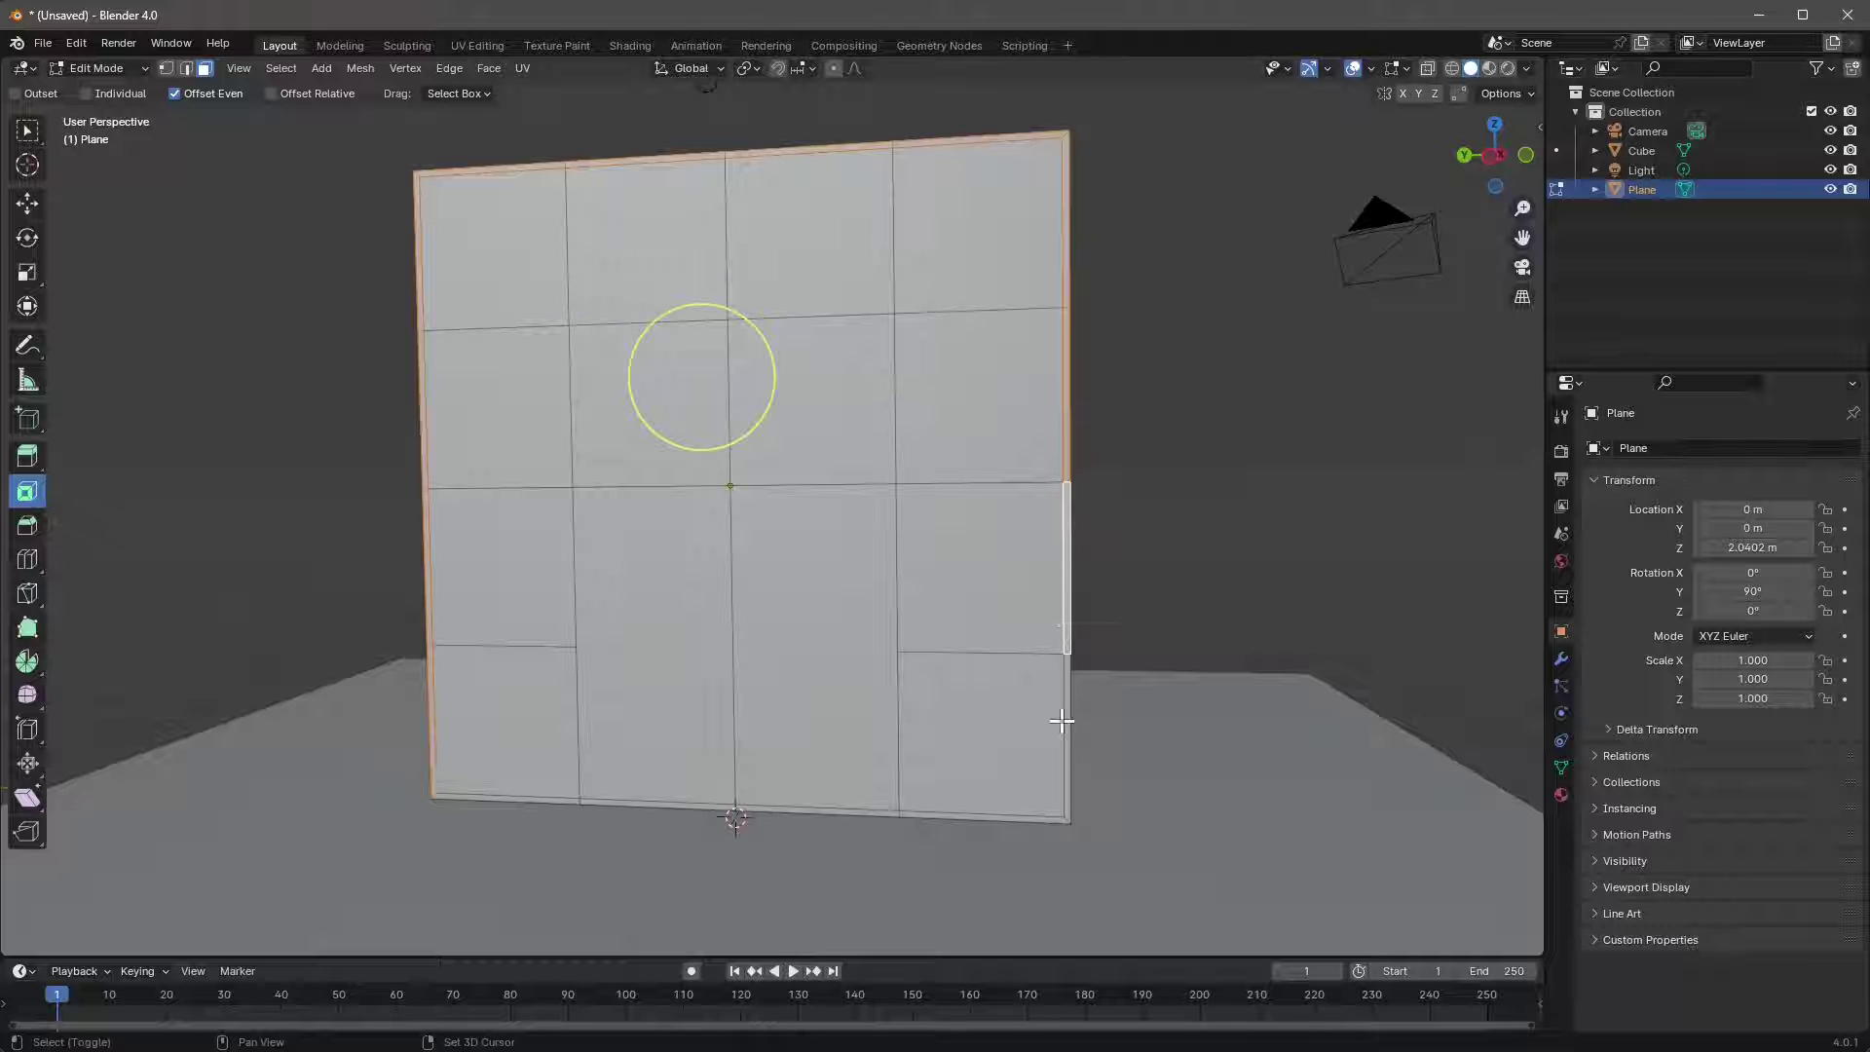
pyautogui.keyDown('shift'); pyautogui.click(1065, 723); pyautogui.keyUp('shift')
pyautogui.moveTo(1065, 716); pyautogui.dragTo(935, 731, button='middle')
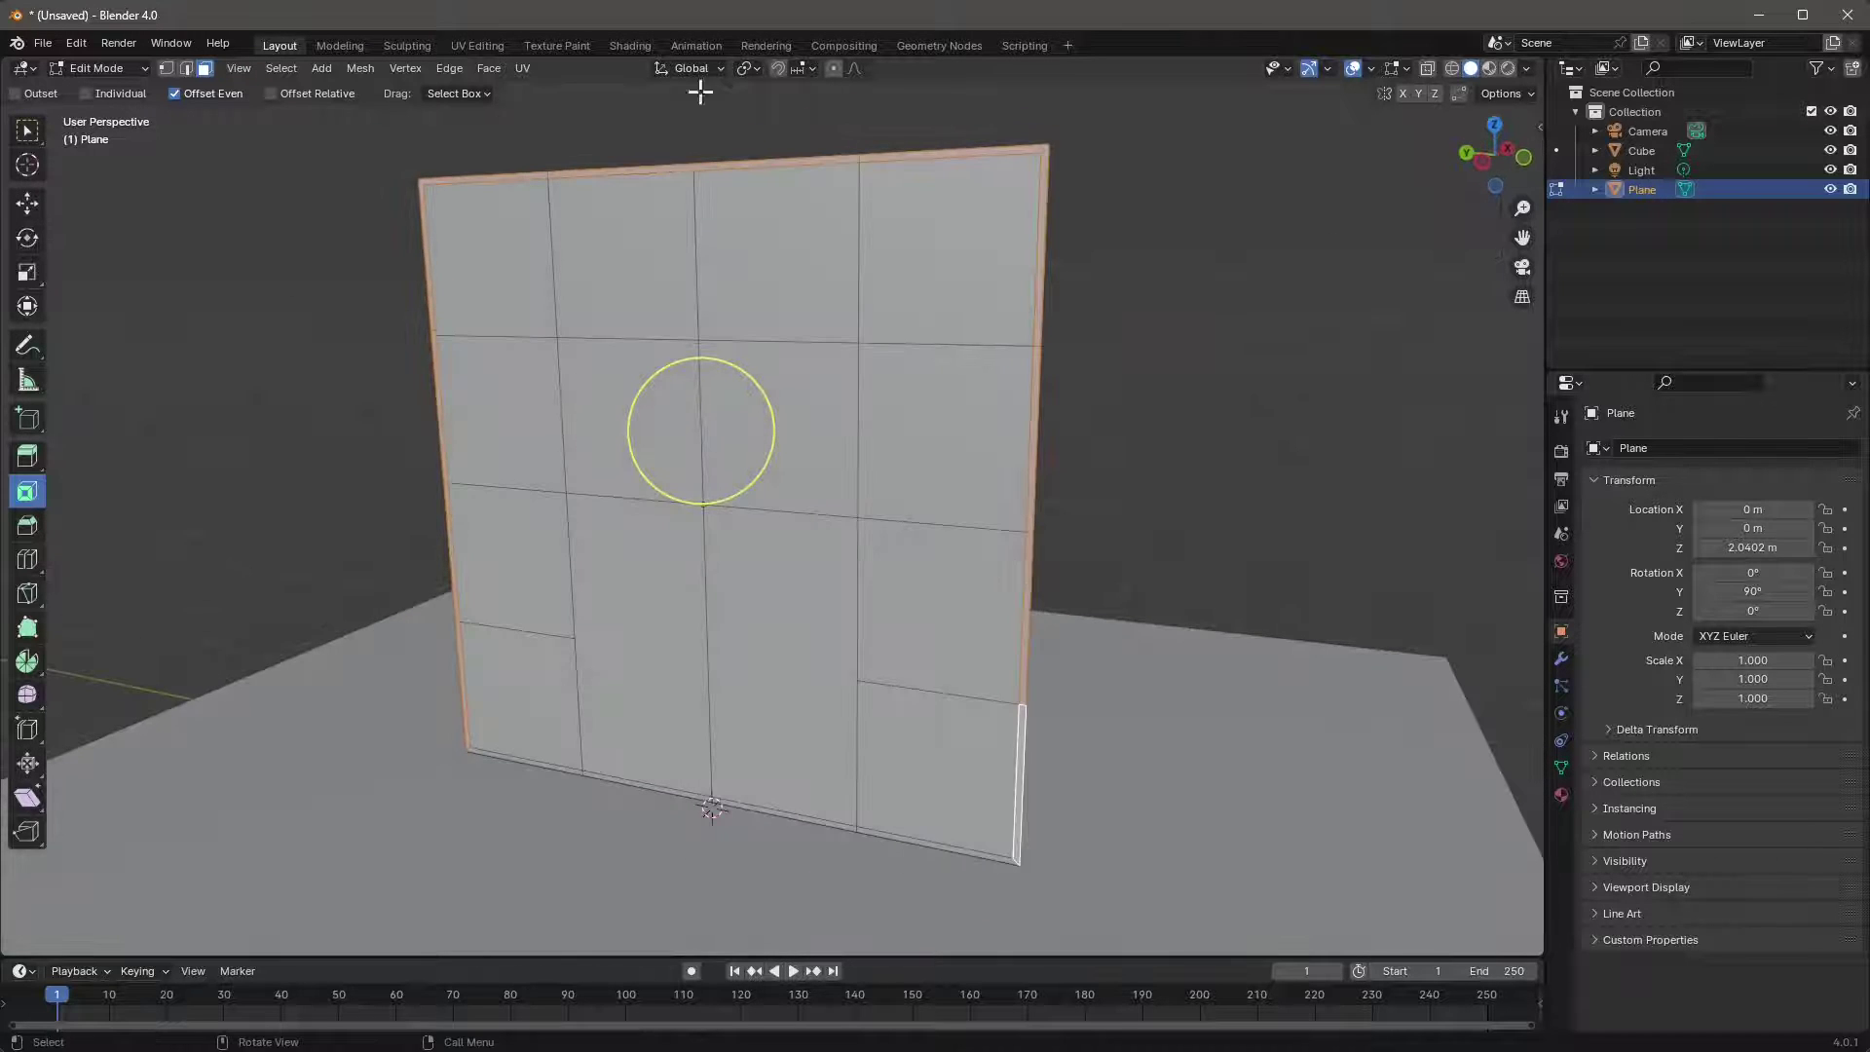
pyautogui.moveTo(938, 663); pyautogui.dragTo(873, 602, button='middle')
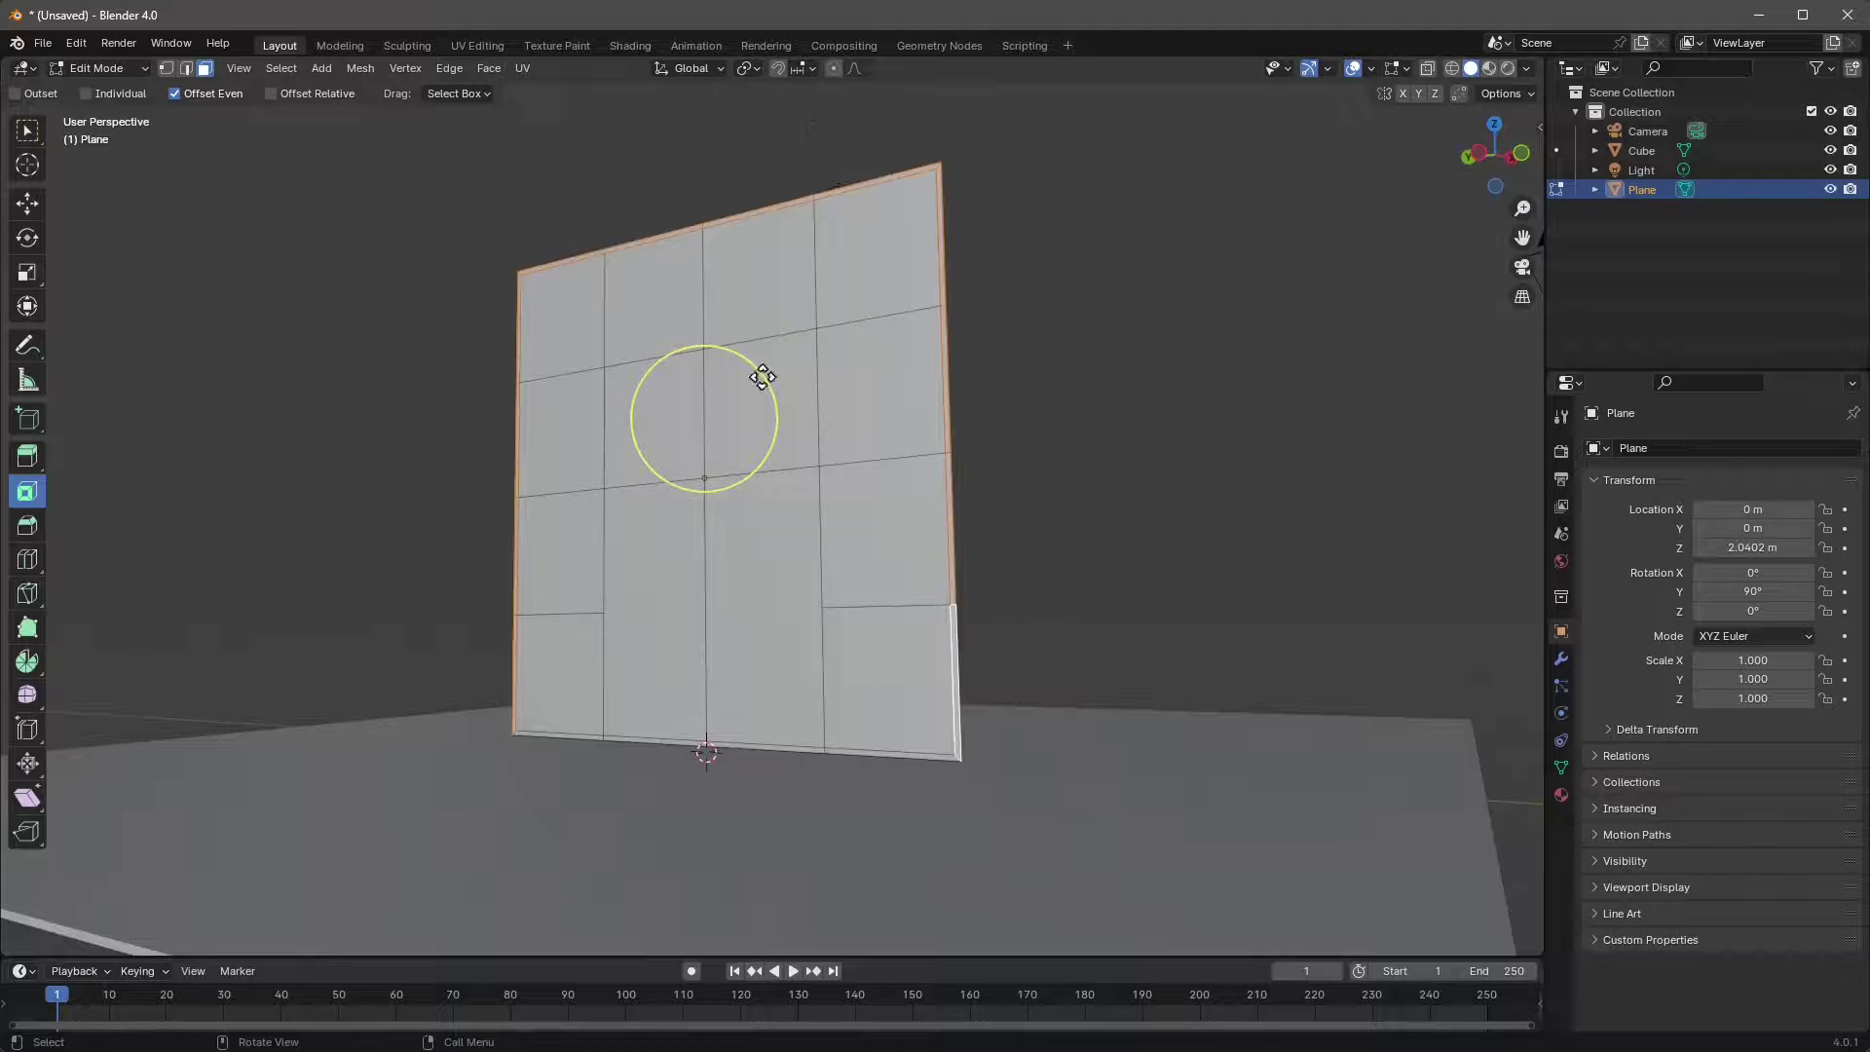
pyautogui.moveTo(763, 377); pyautogui.dragTo(818, 727, button='middle')
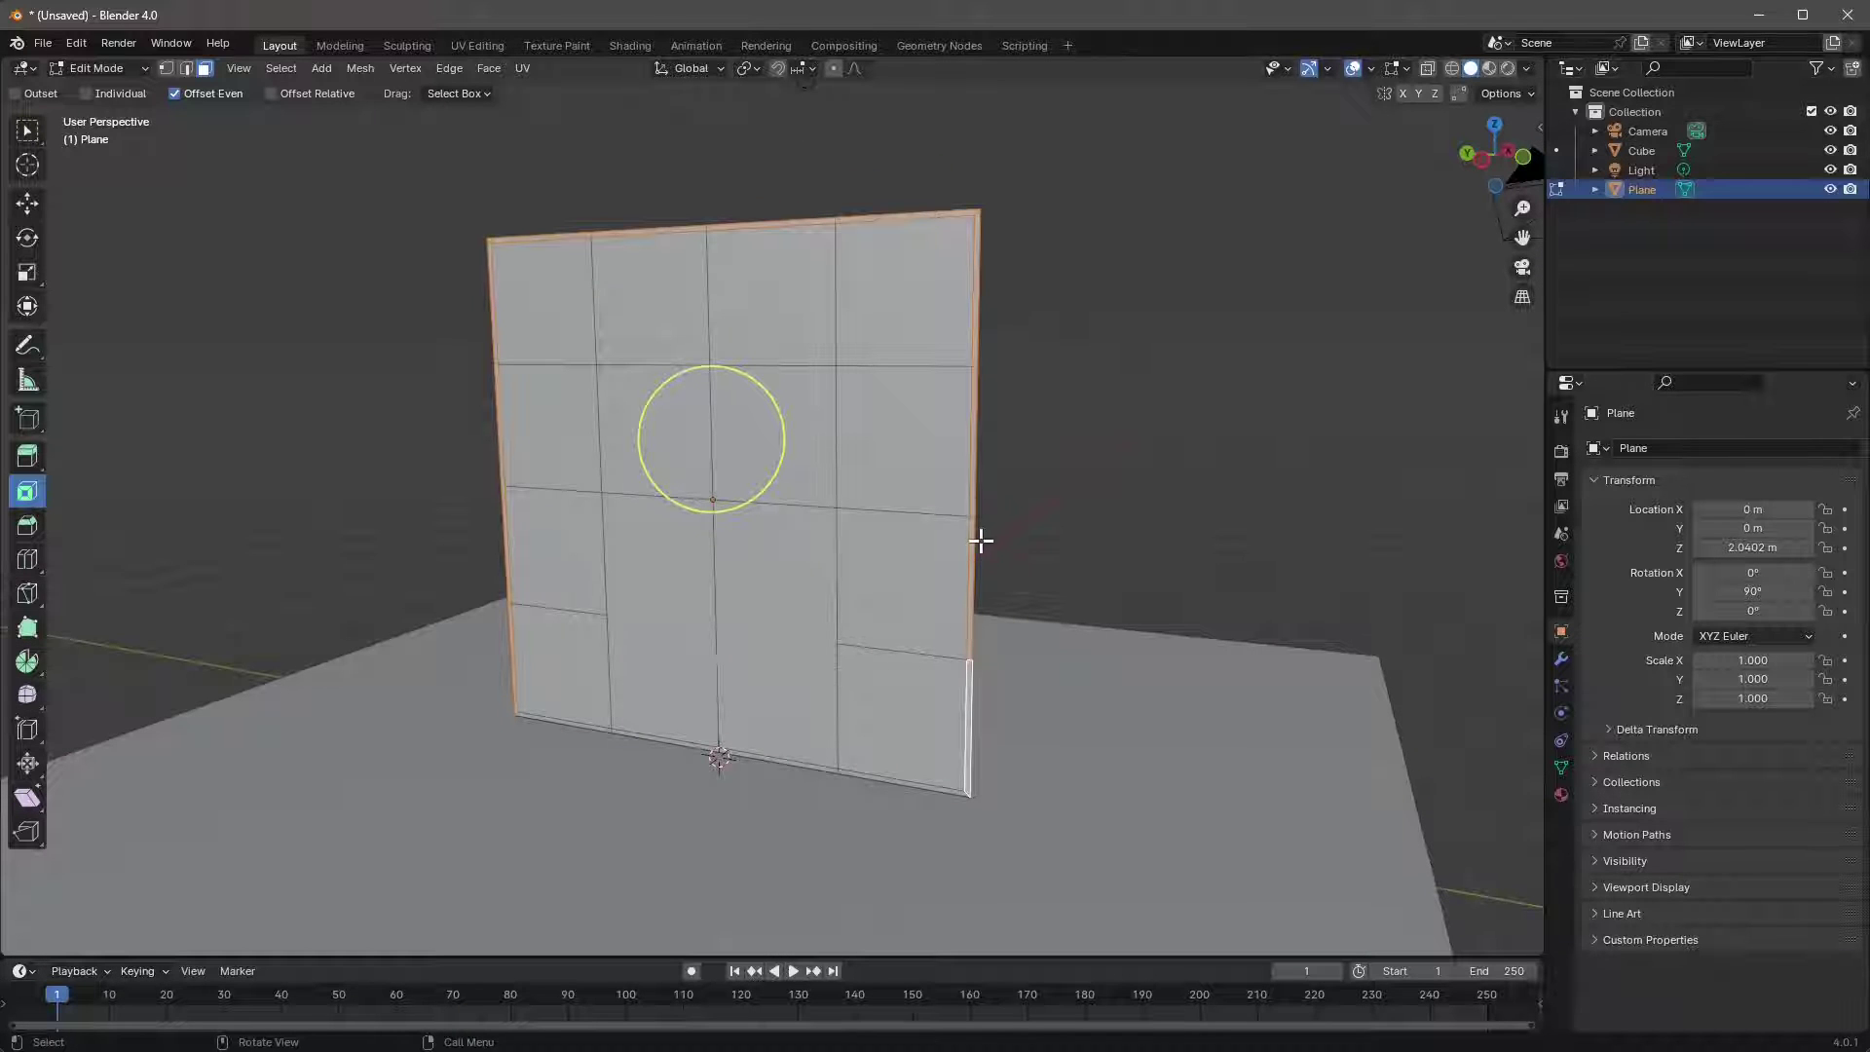
# - Separate the selected top and side border faces from the plane by selection and return to Object Mode
pyautogui.rightClick(972, 551)
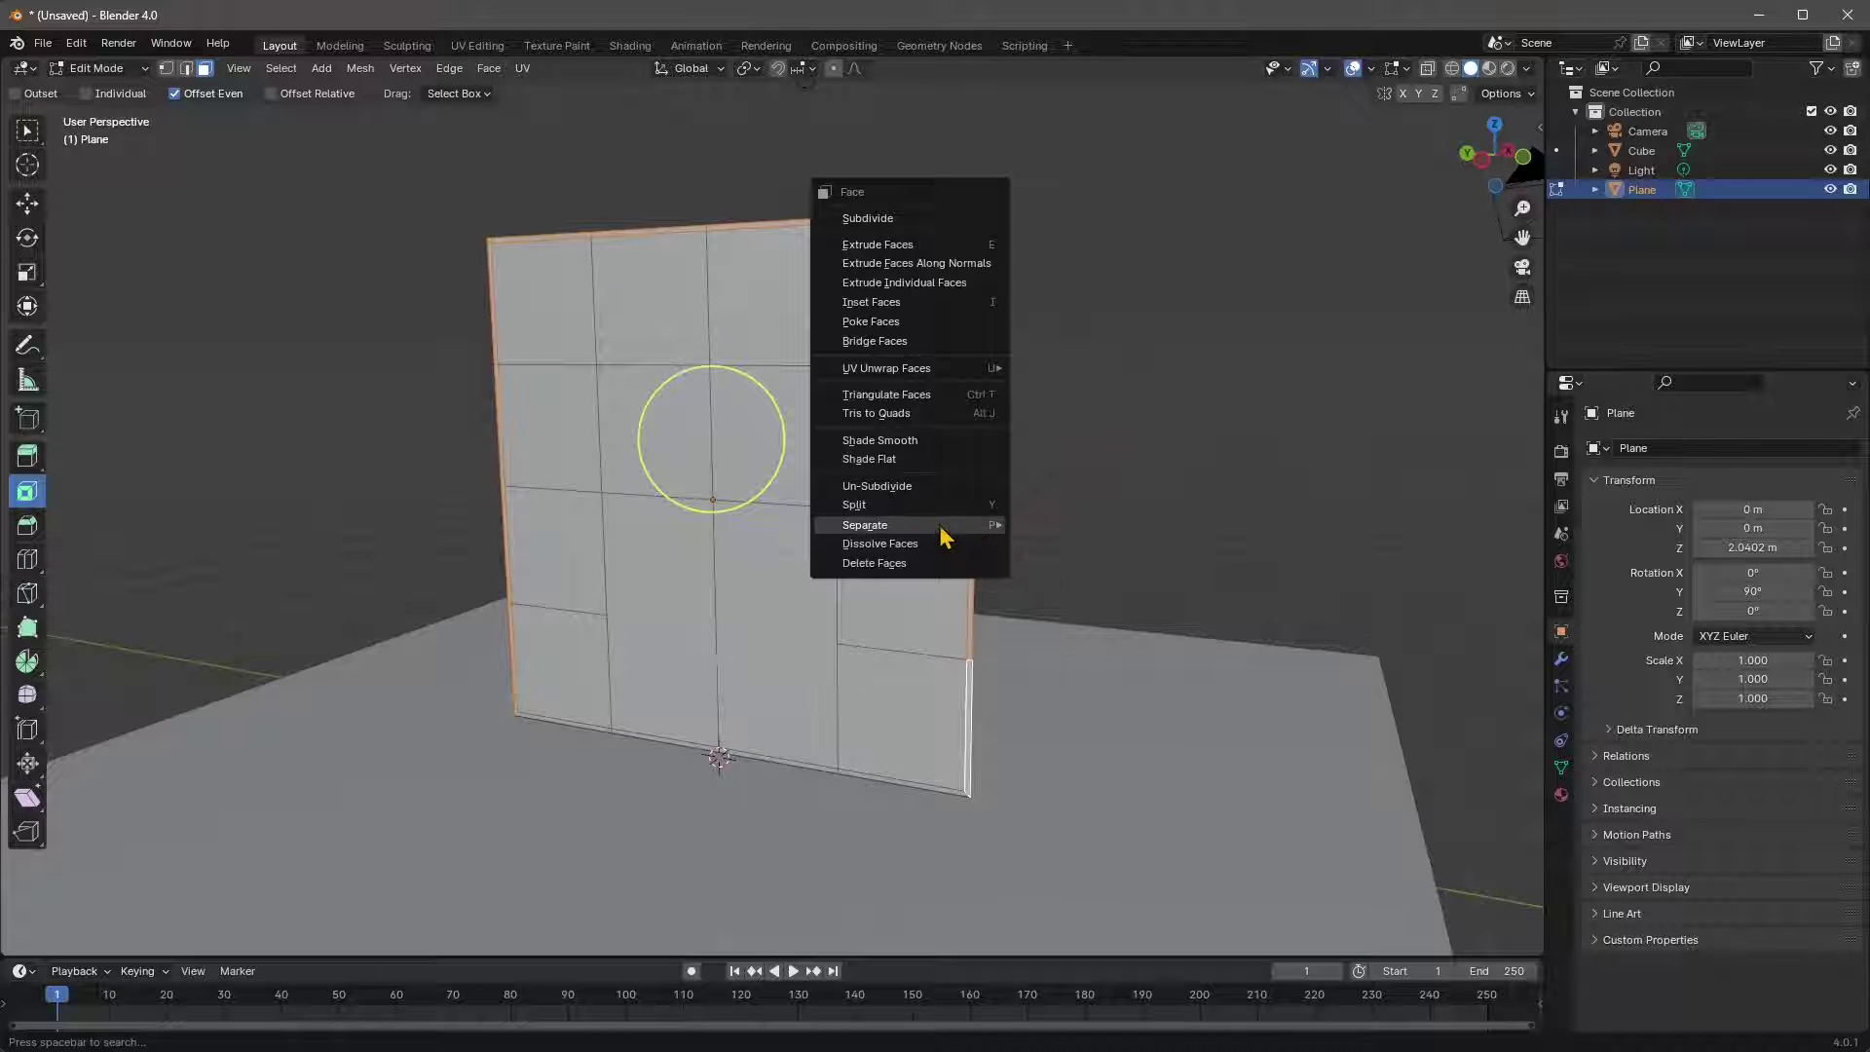
pyautogui.moveTo(947, 531)
pyautogui.click(1040, 518)
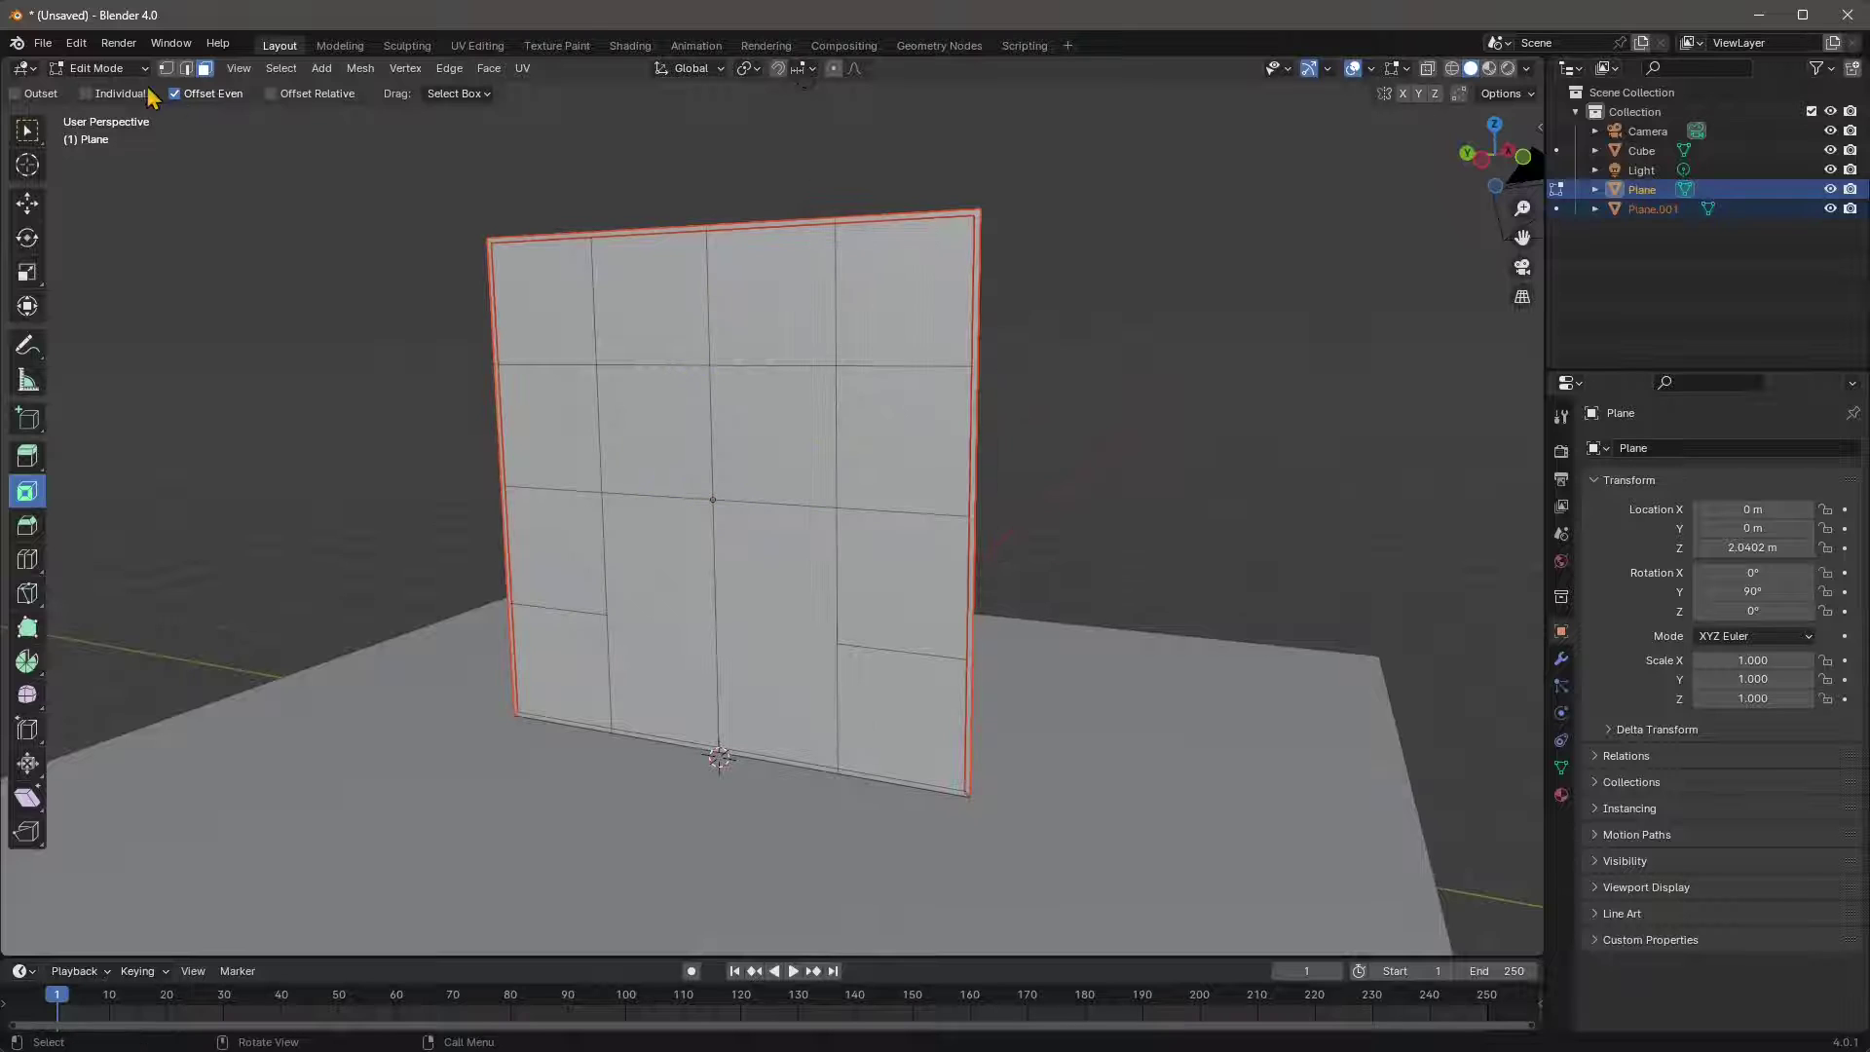
pyautogui.click(116, 71)
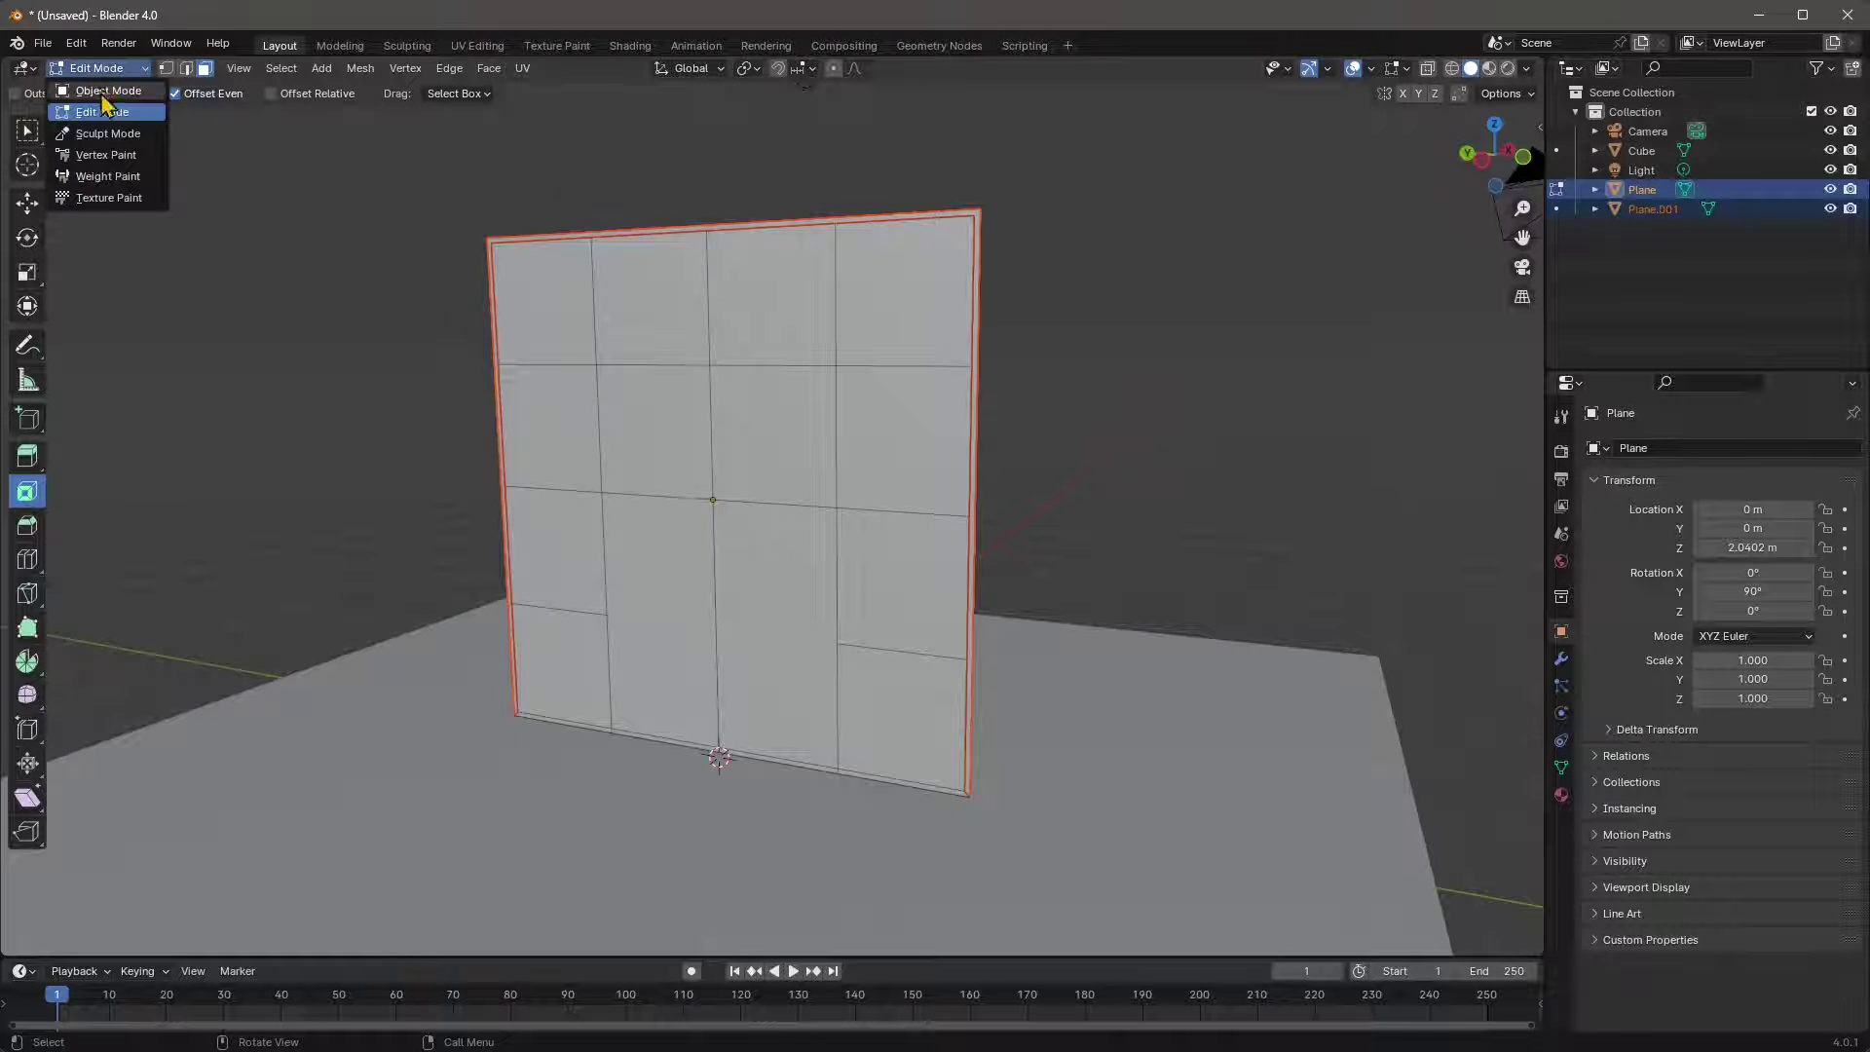
pyautogui.click(92, 109)
# - Rename the separated border object as ext frame
pyautogui.click(568, 244)
pyautogui.doubleClick(1656, 209)
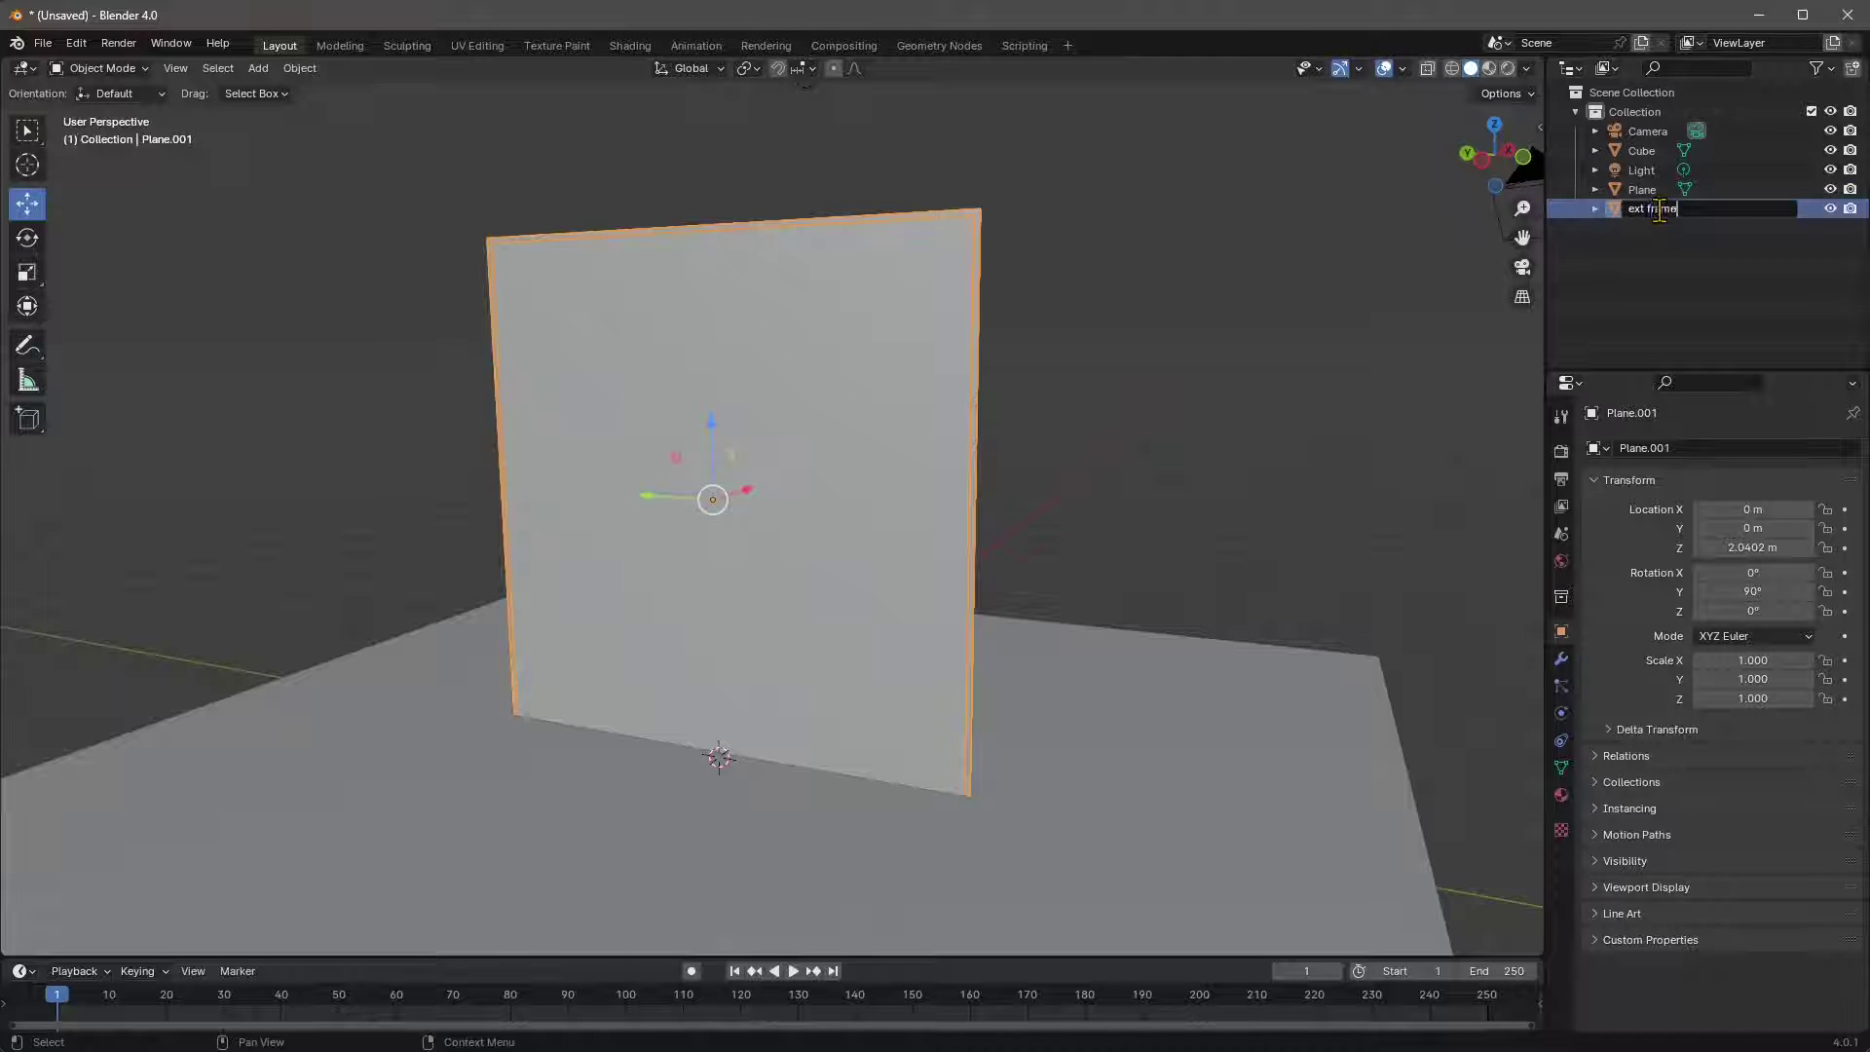
pyautogui.press('Return')
pyautogui.click(1223, 292)
# - Open the remaining Plane object in Edit Mode and select all of its large panel faces, leaving out the narrow bottom border faces
pyautogui.click(898, 314)
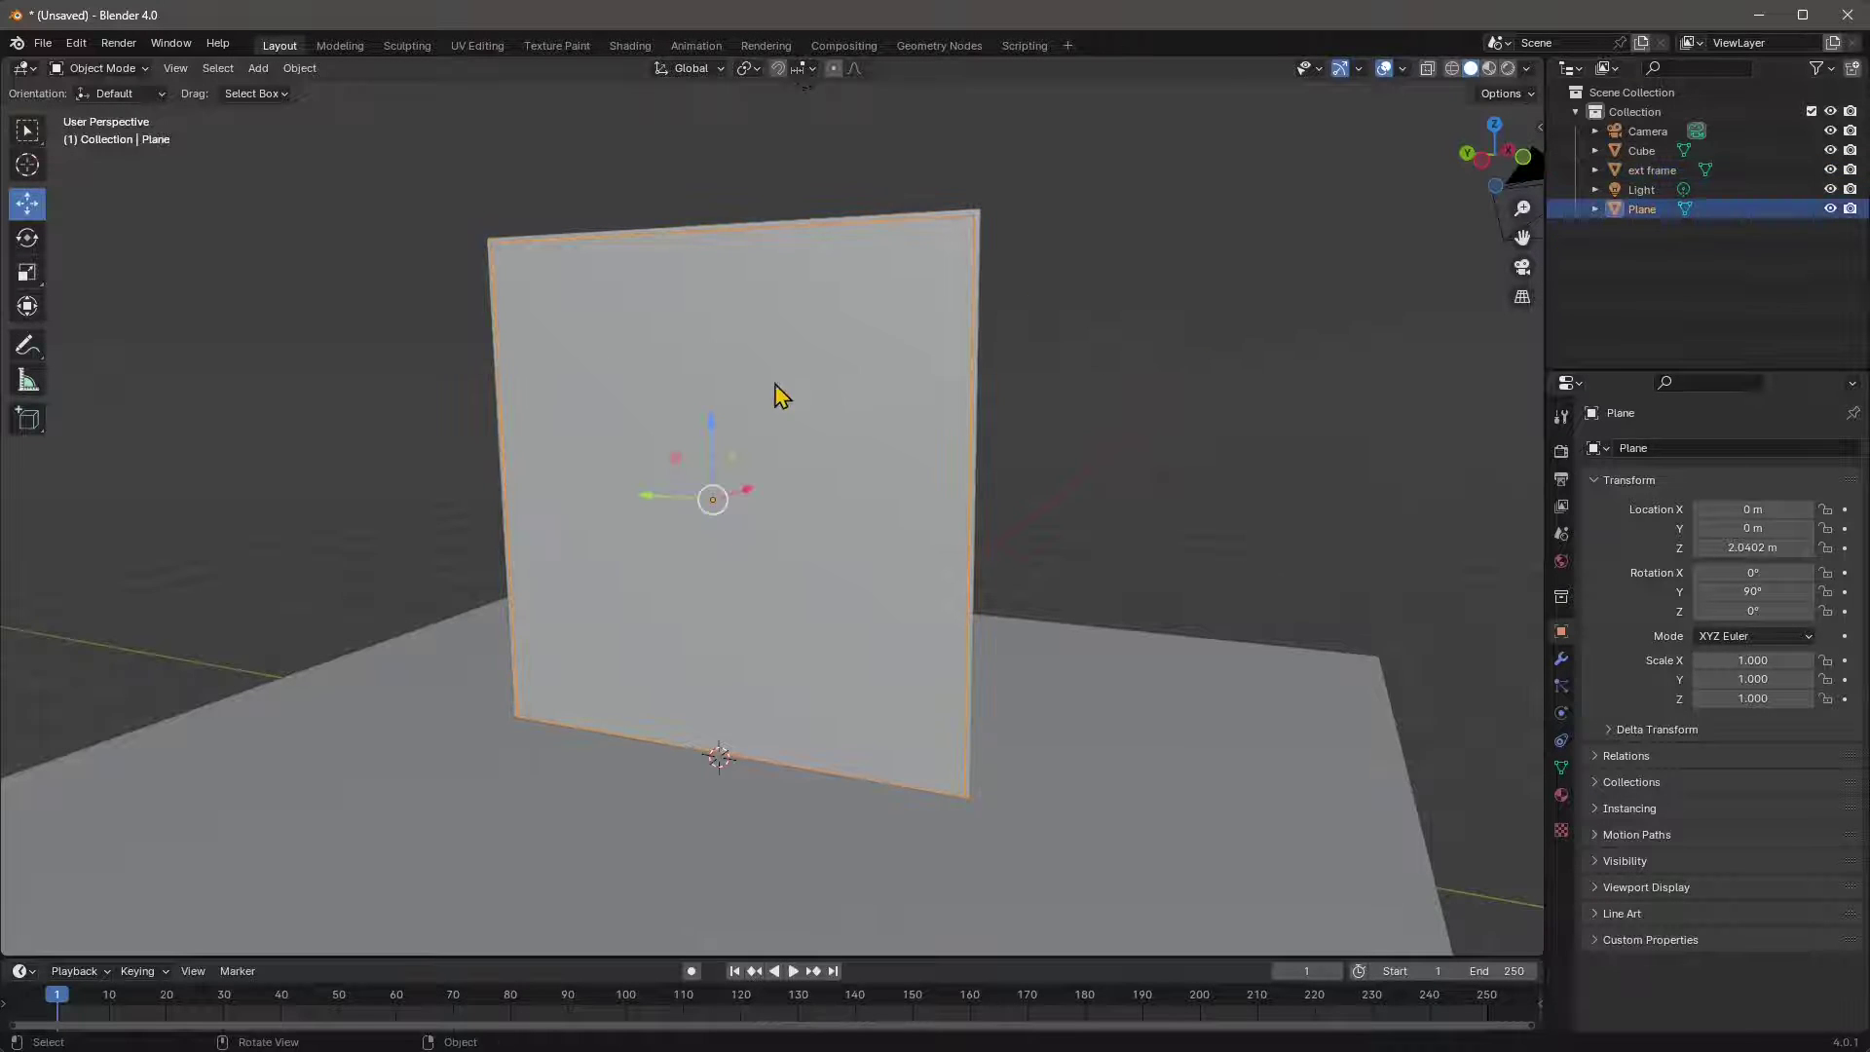
pyautogui.click(103, 70)
pyautogui.click(93, 110)
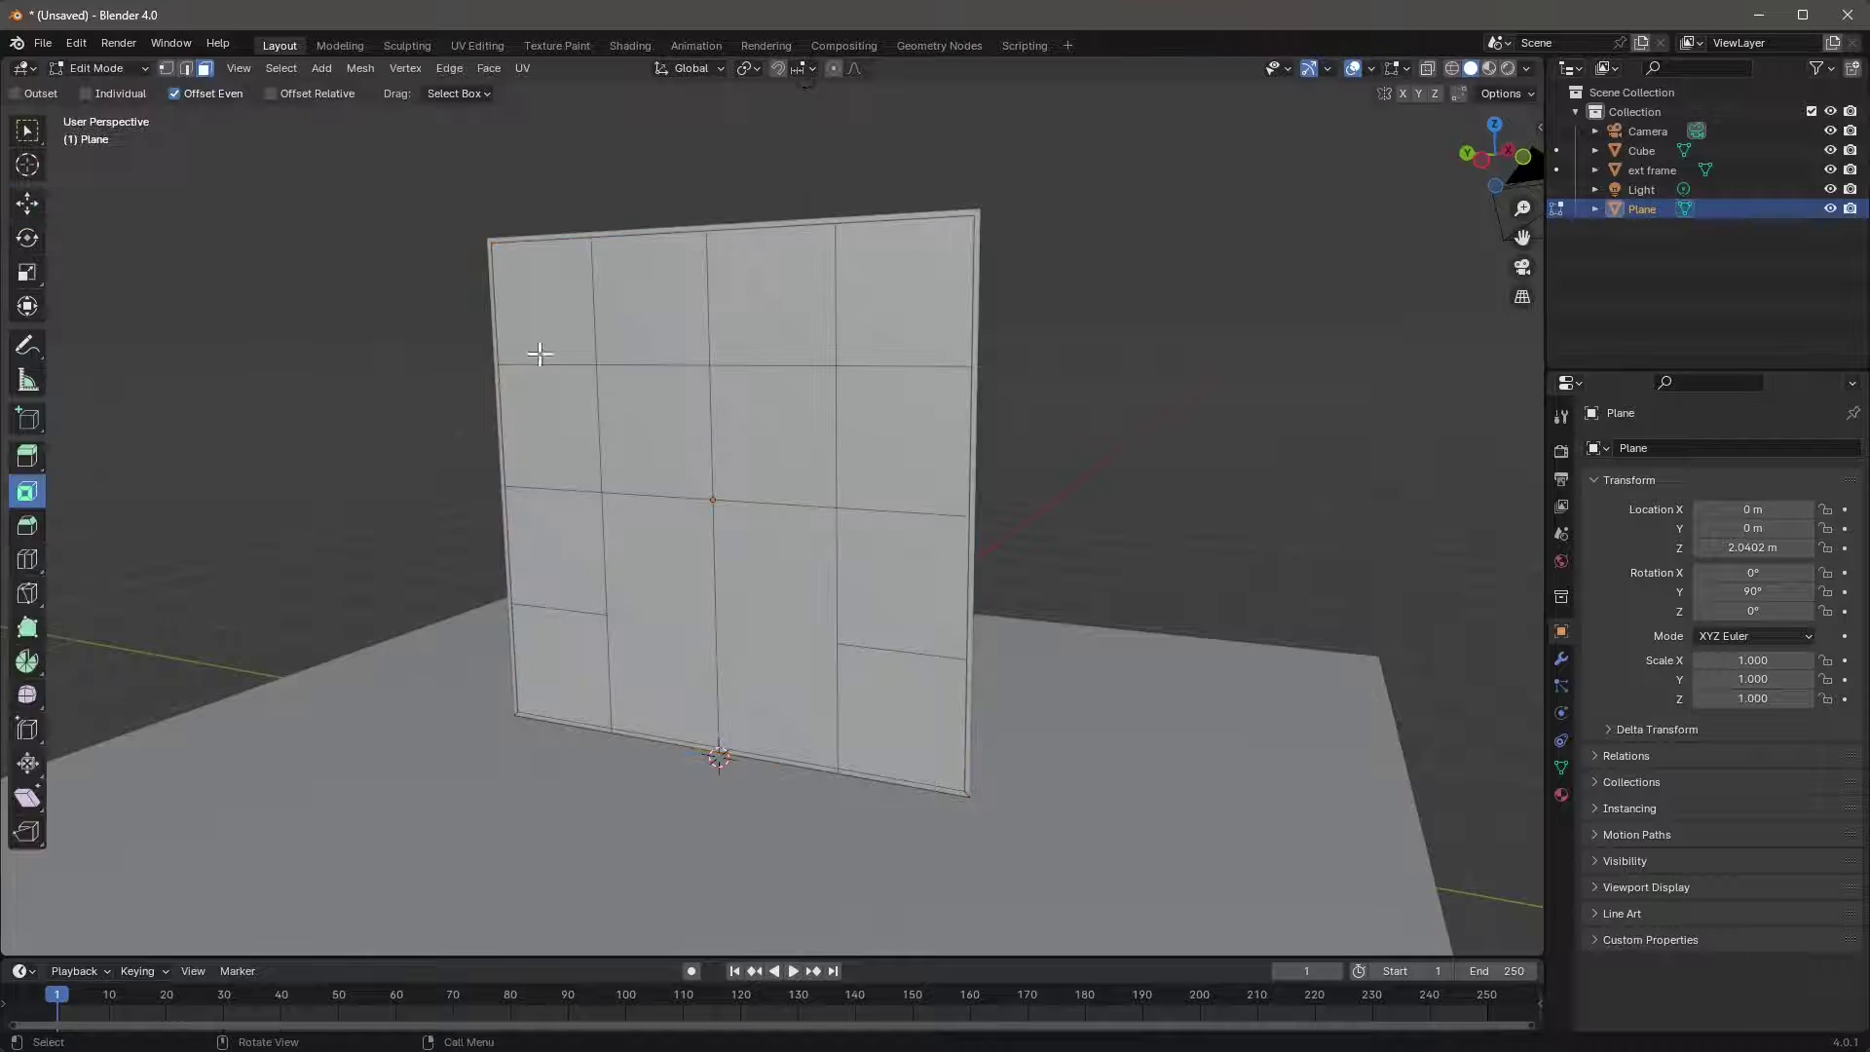
pyautogui.click(543, 322)
pyautogui.keyDown('shift'); pyautogui.click(566, 475); pyautogui.keyUp('shift')
pyautogui.moveTo(566, 474)
pyautogui.mouseDown()
pyautogui.moveTo(570, 545)
pyautogui.moveTo(643, 546)
pyautogui.moveTo(731, 313)
pyautogui.moveTo(838, 357)
pyautogui.moveTo(906, 429)
pyautogui.moveTo(896, 575)
pyautogui.moveTo(776, 667)
pyautogui.mouseUp()
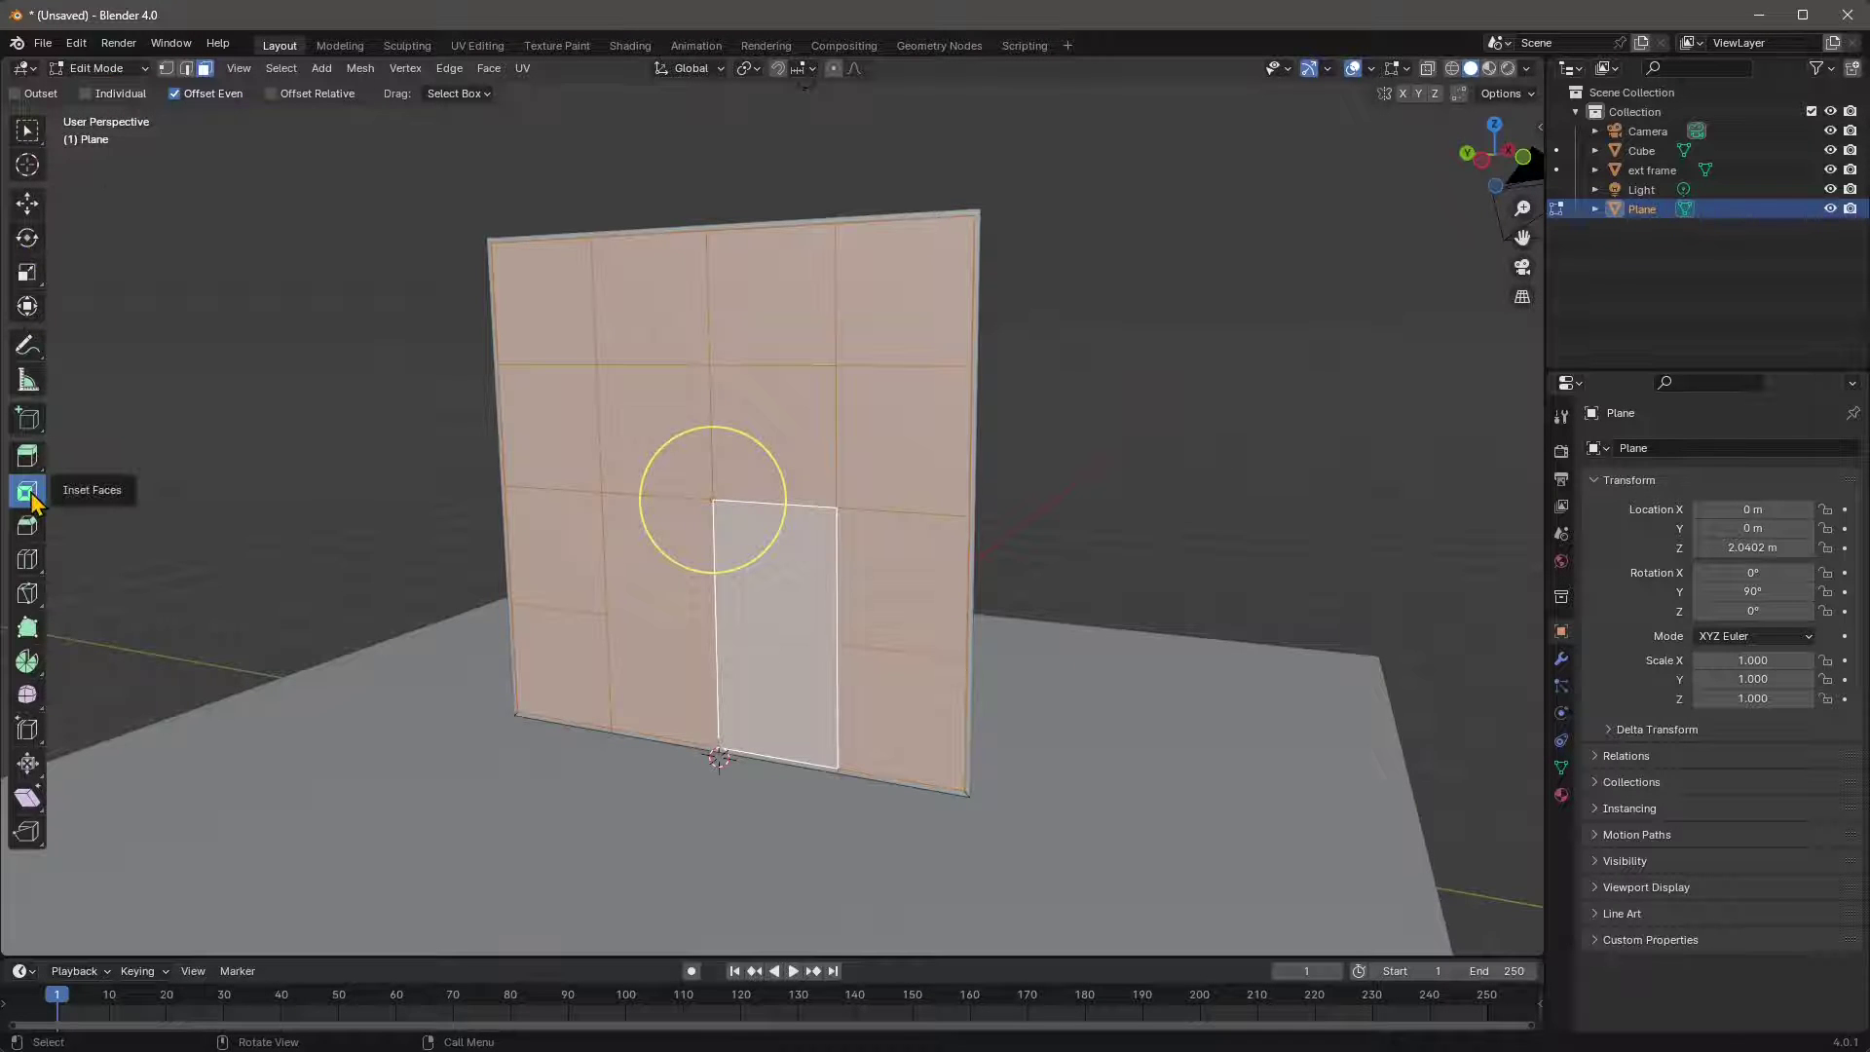
# - Inset the selected panel faces individually with a thickness of 0.03 m
pyautogui.moveTo(700, 485); pyautogui.dragTo(674, 455)
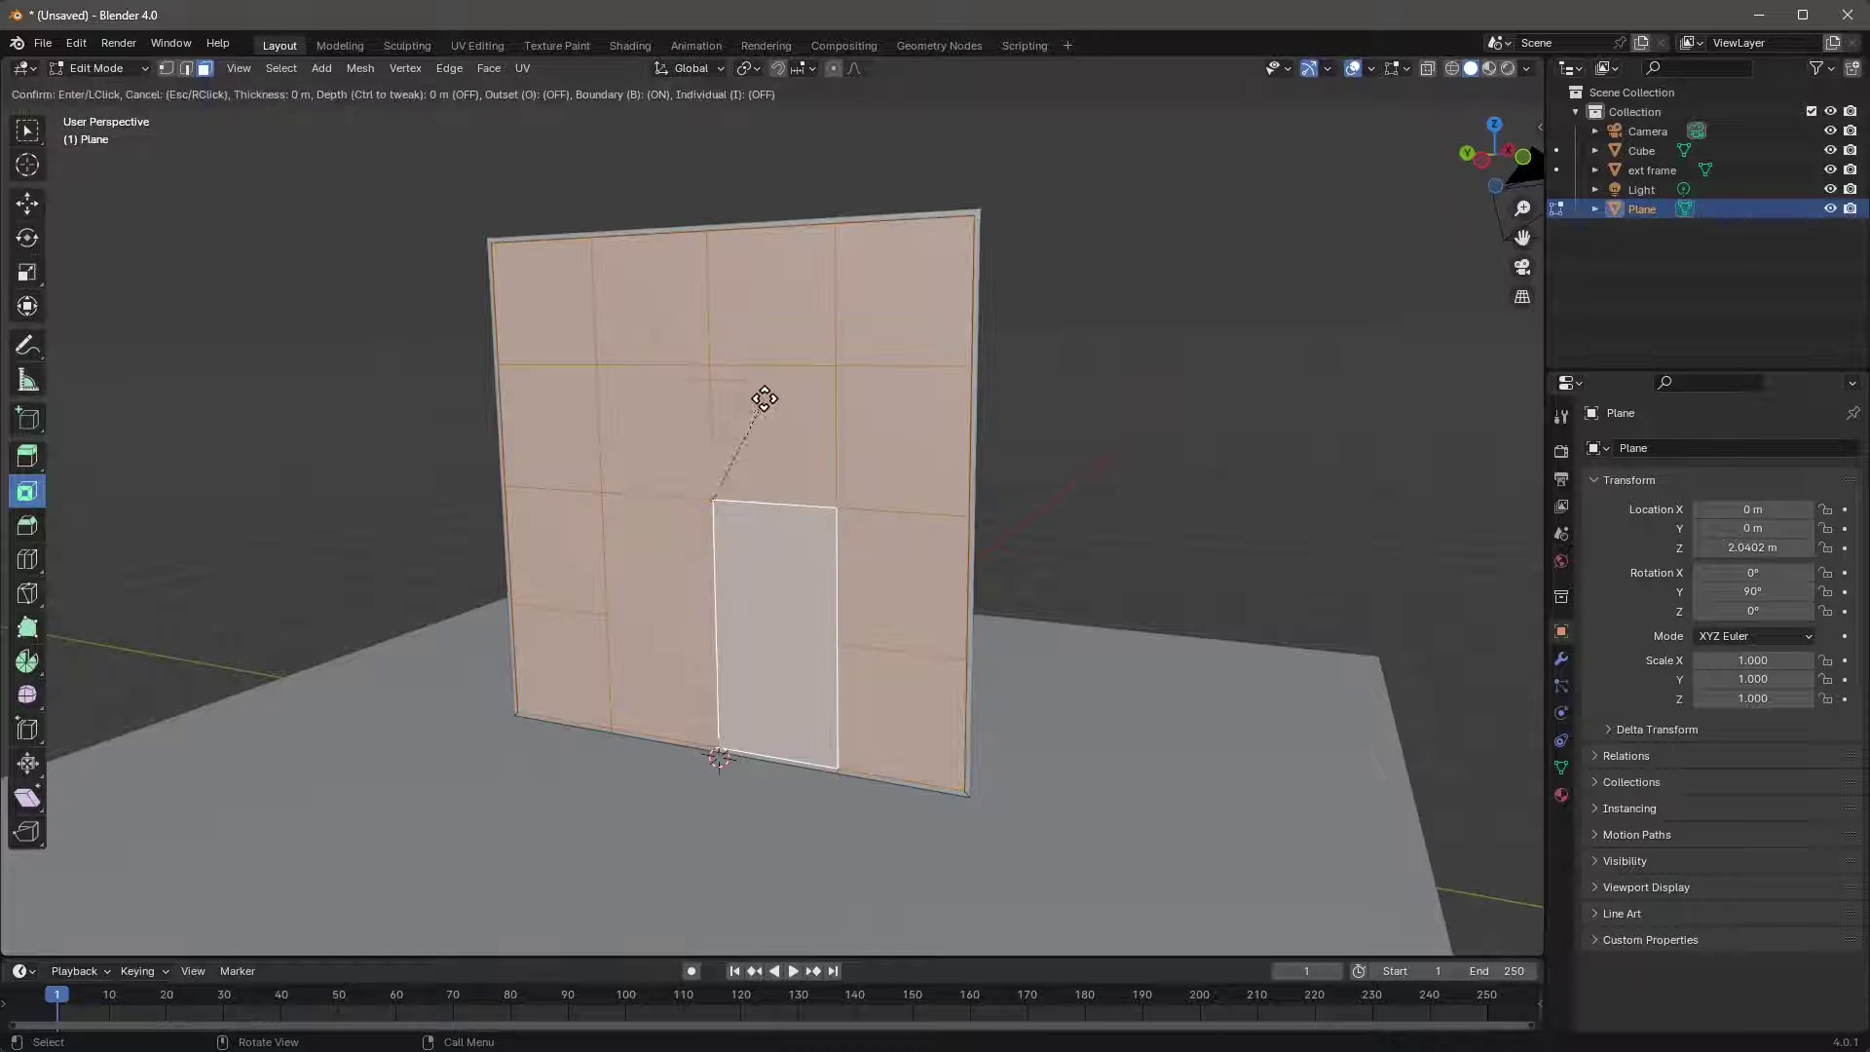
pyautogui.moveTo(578, 538); pyautogui.dragTo(719, 497)
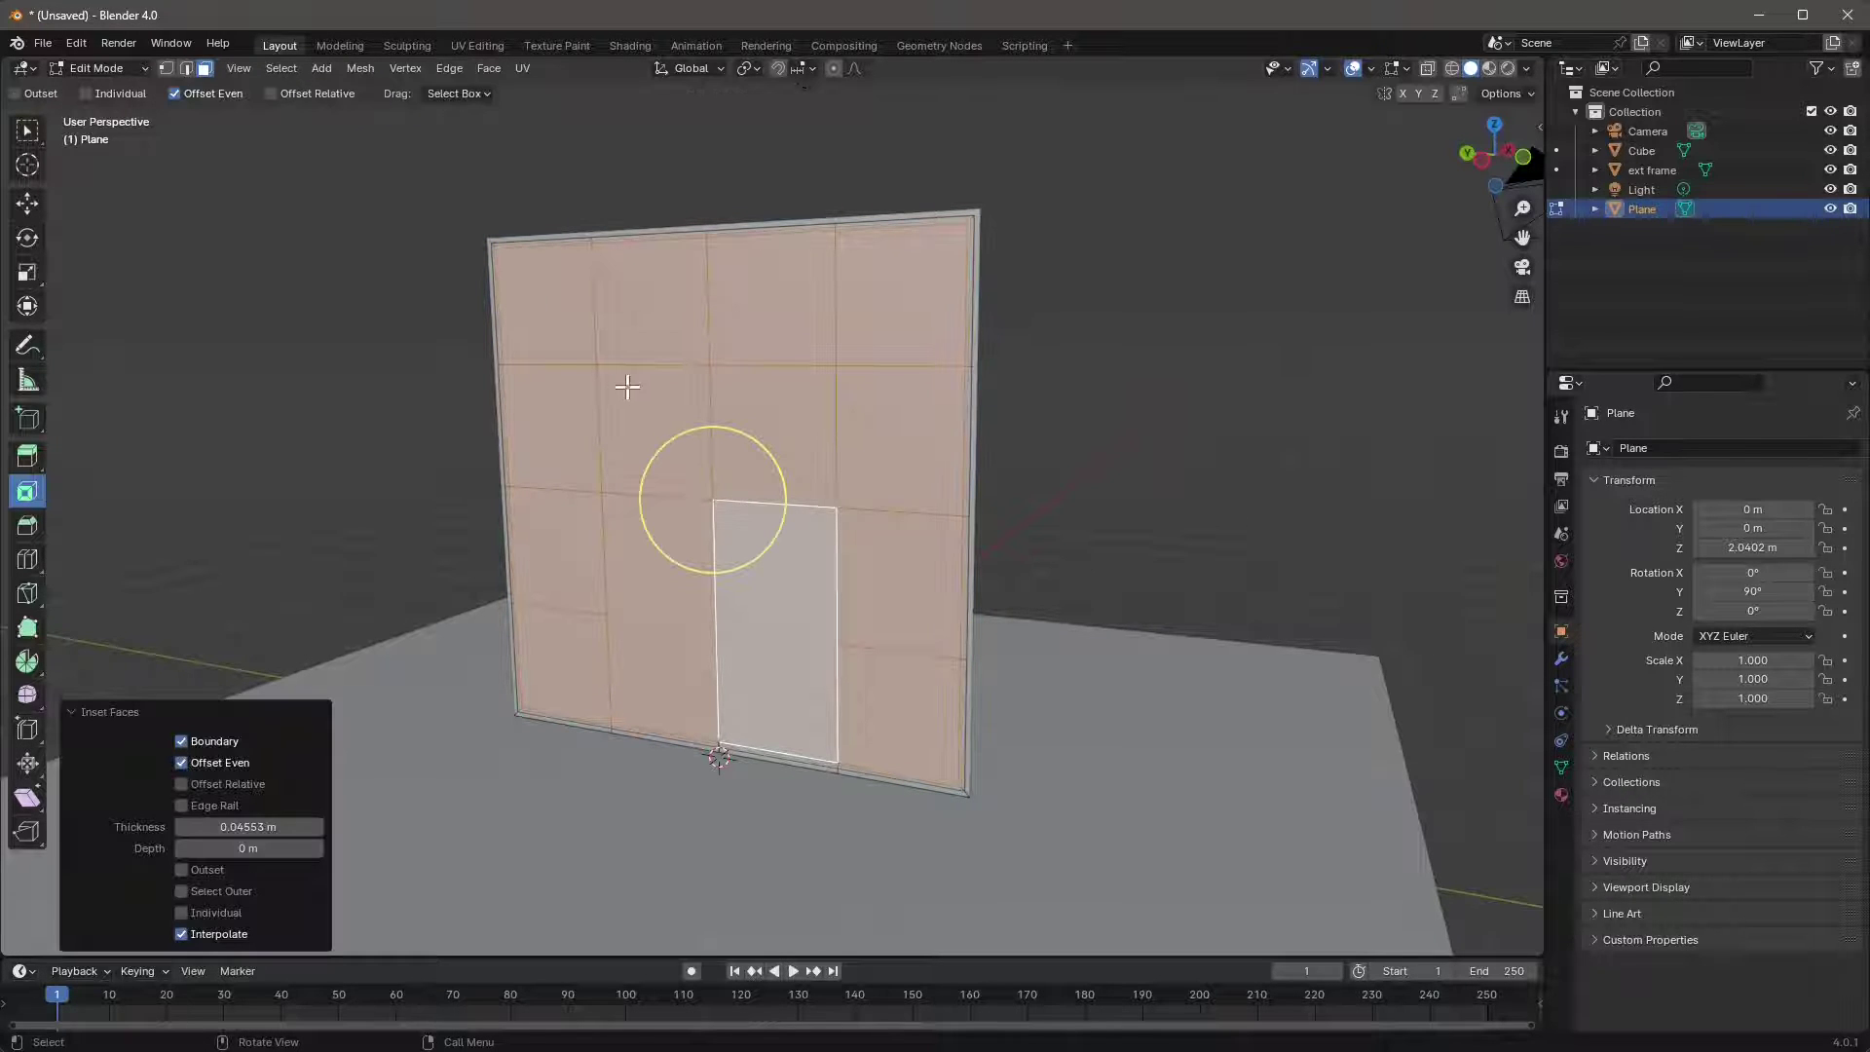
pyautogui.click(181, 913)
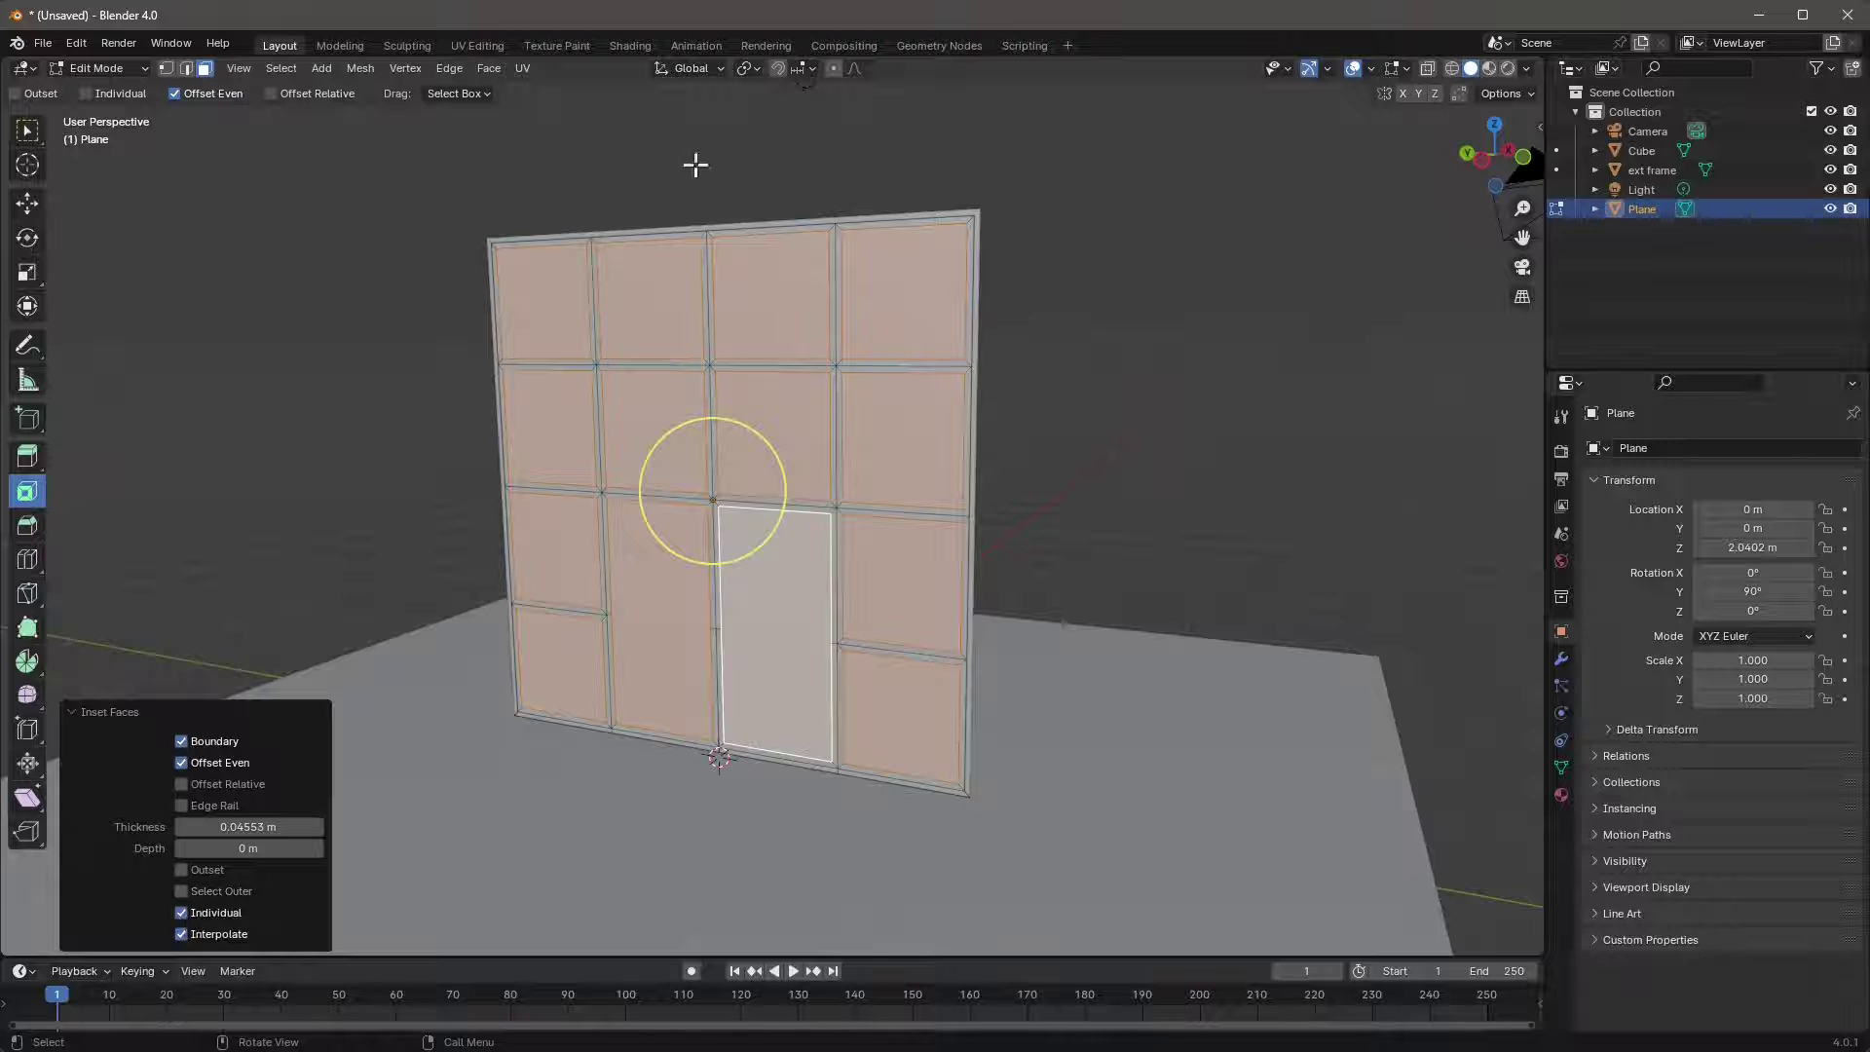
pyautogui.moveTo(658, 499)
pyautogui.mouseDown(button='middle')
pyautogui.moveTo(693, 518)
pyautogui.moveTo(805, 506)
pyautogui.moveTo(668, 526)
pyautogui.mouseUp(button='middle')
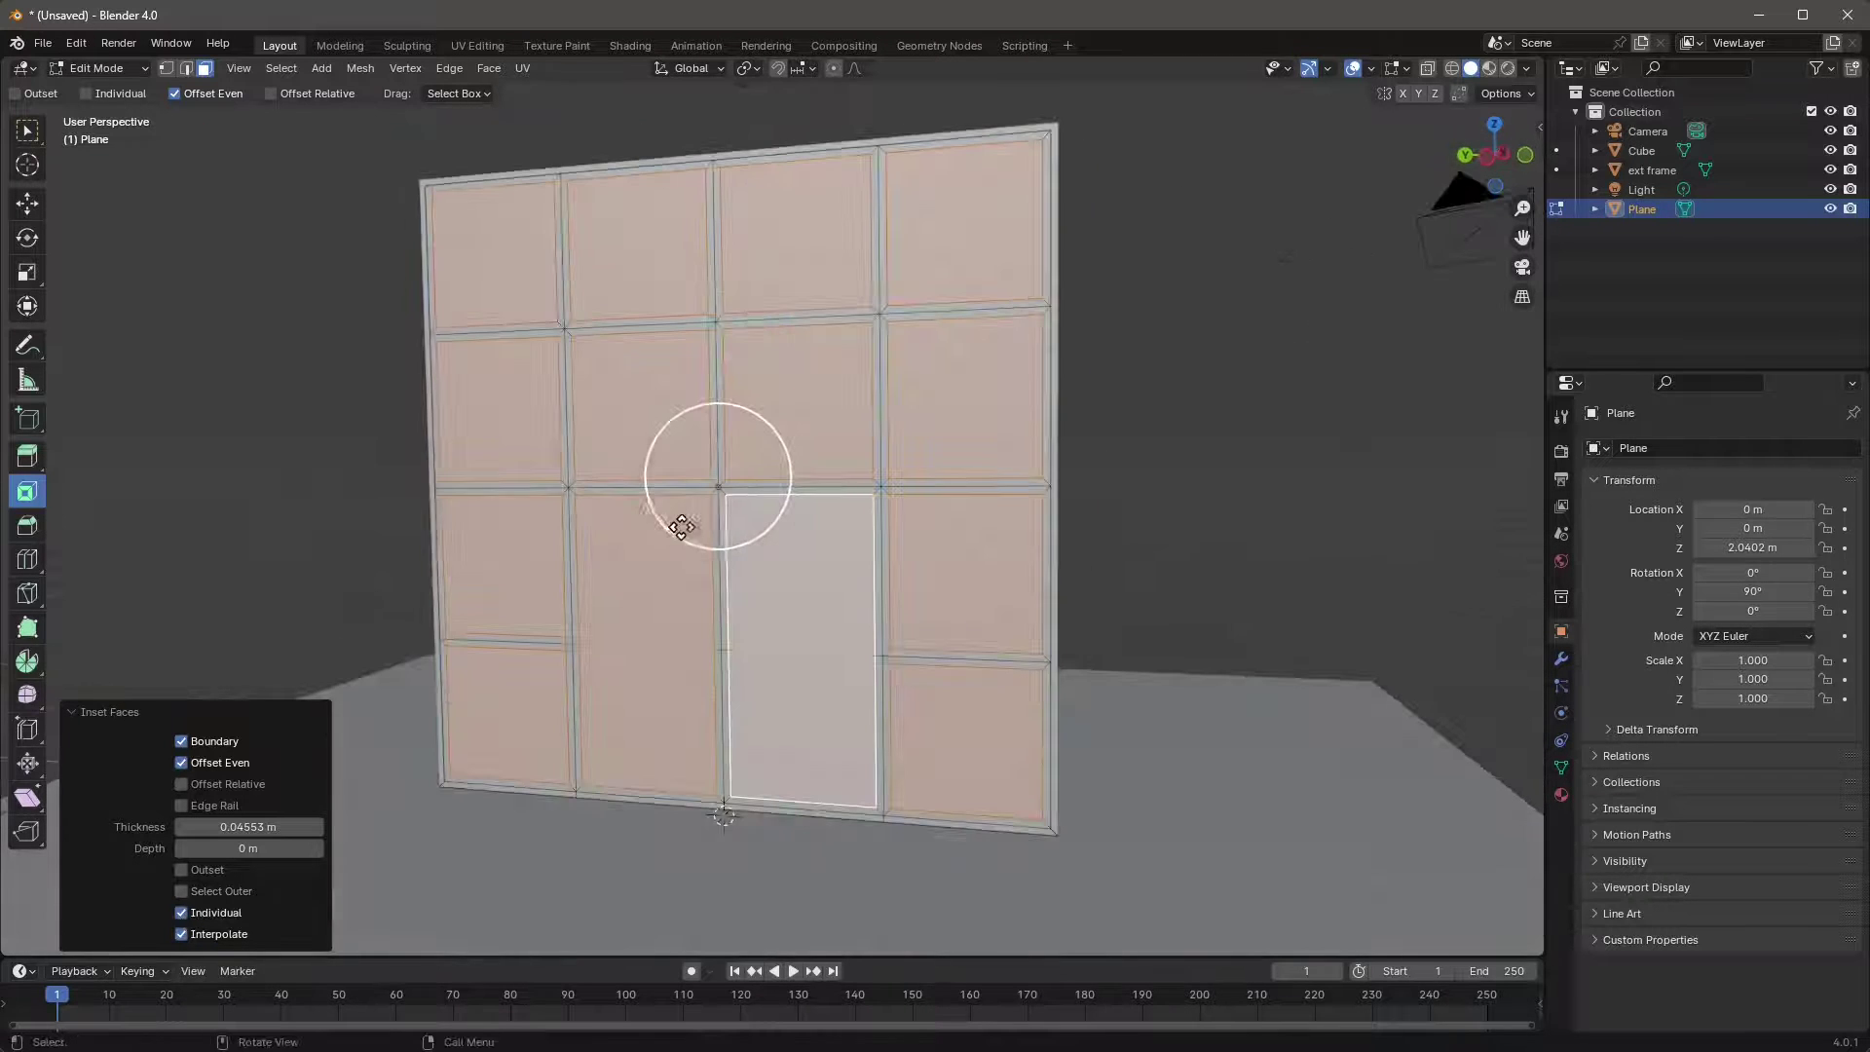
pyautogui.click(286, 824)
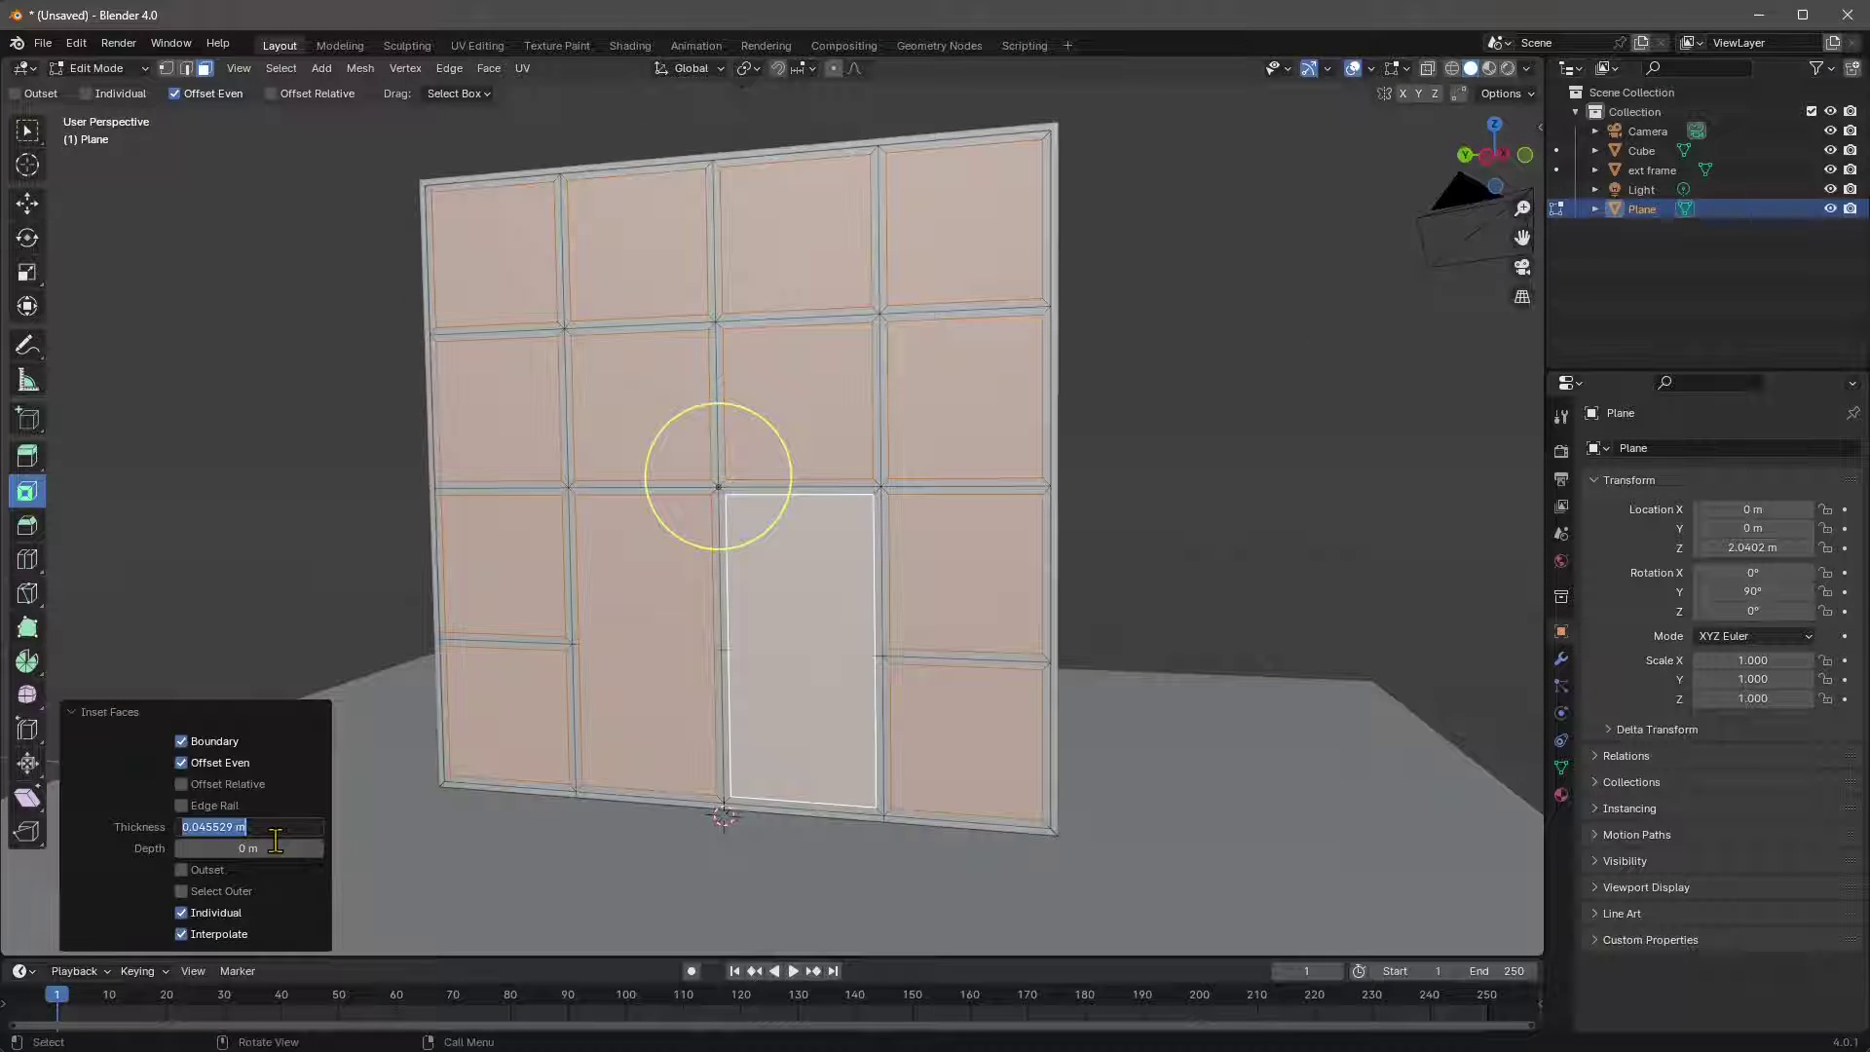
pyautogui.write('0.03')
pyautogui.press('Return')
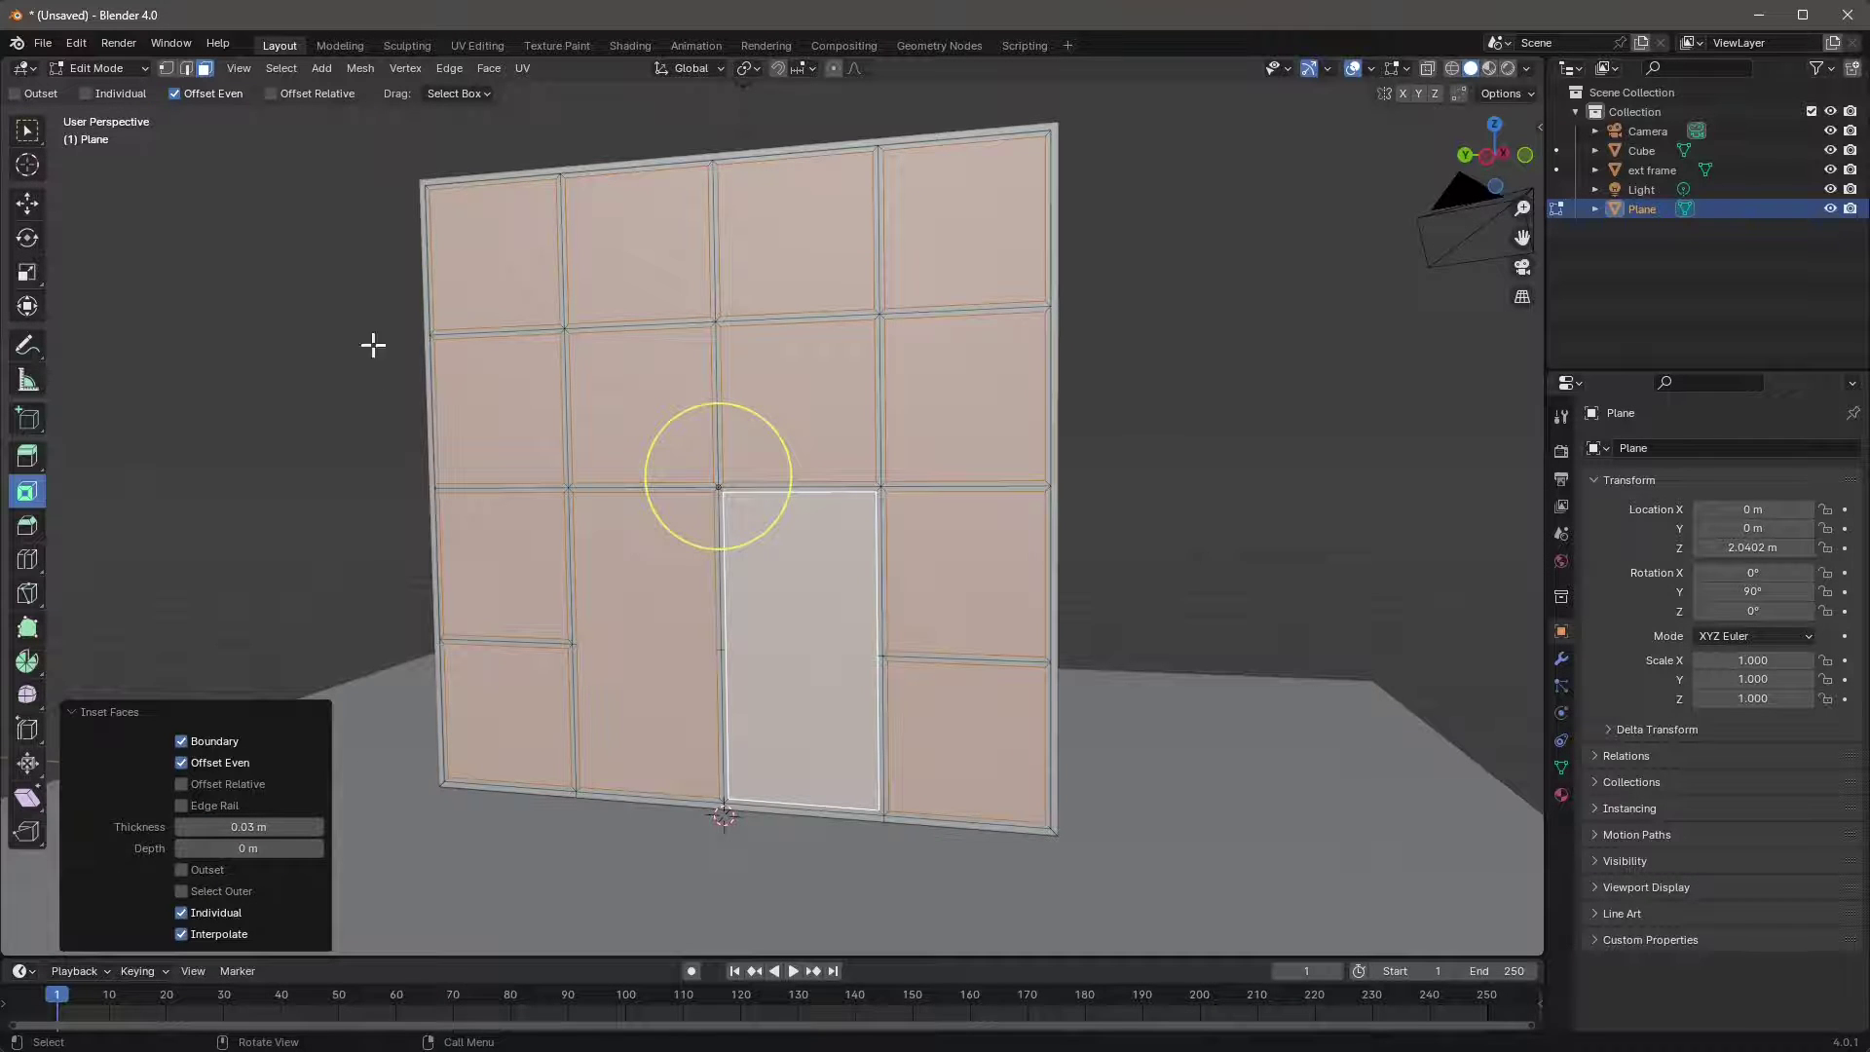
# - Separate the selected inset panel faces from the plane by selection and return to Object Mode
pyautogui.moveTo(792, 593); pyautogui.dragTo(760, 450, button='middle')
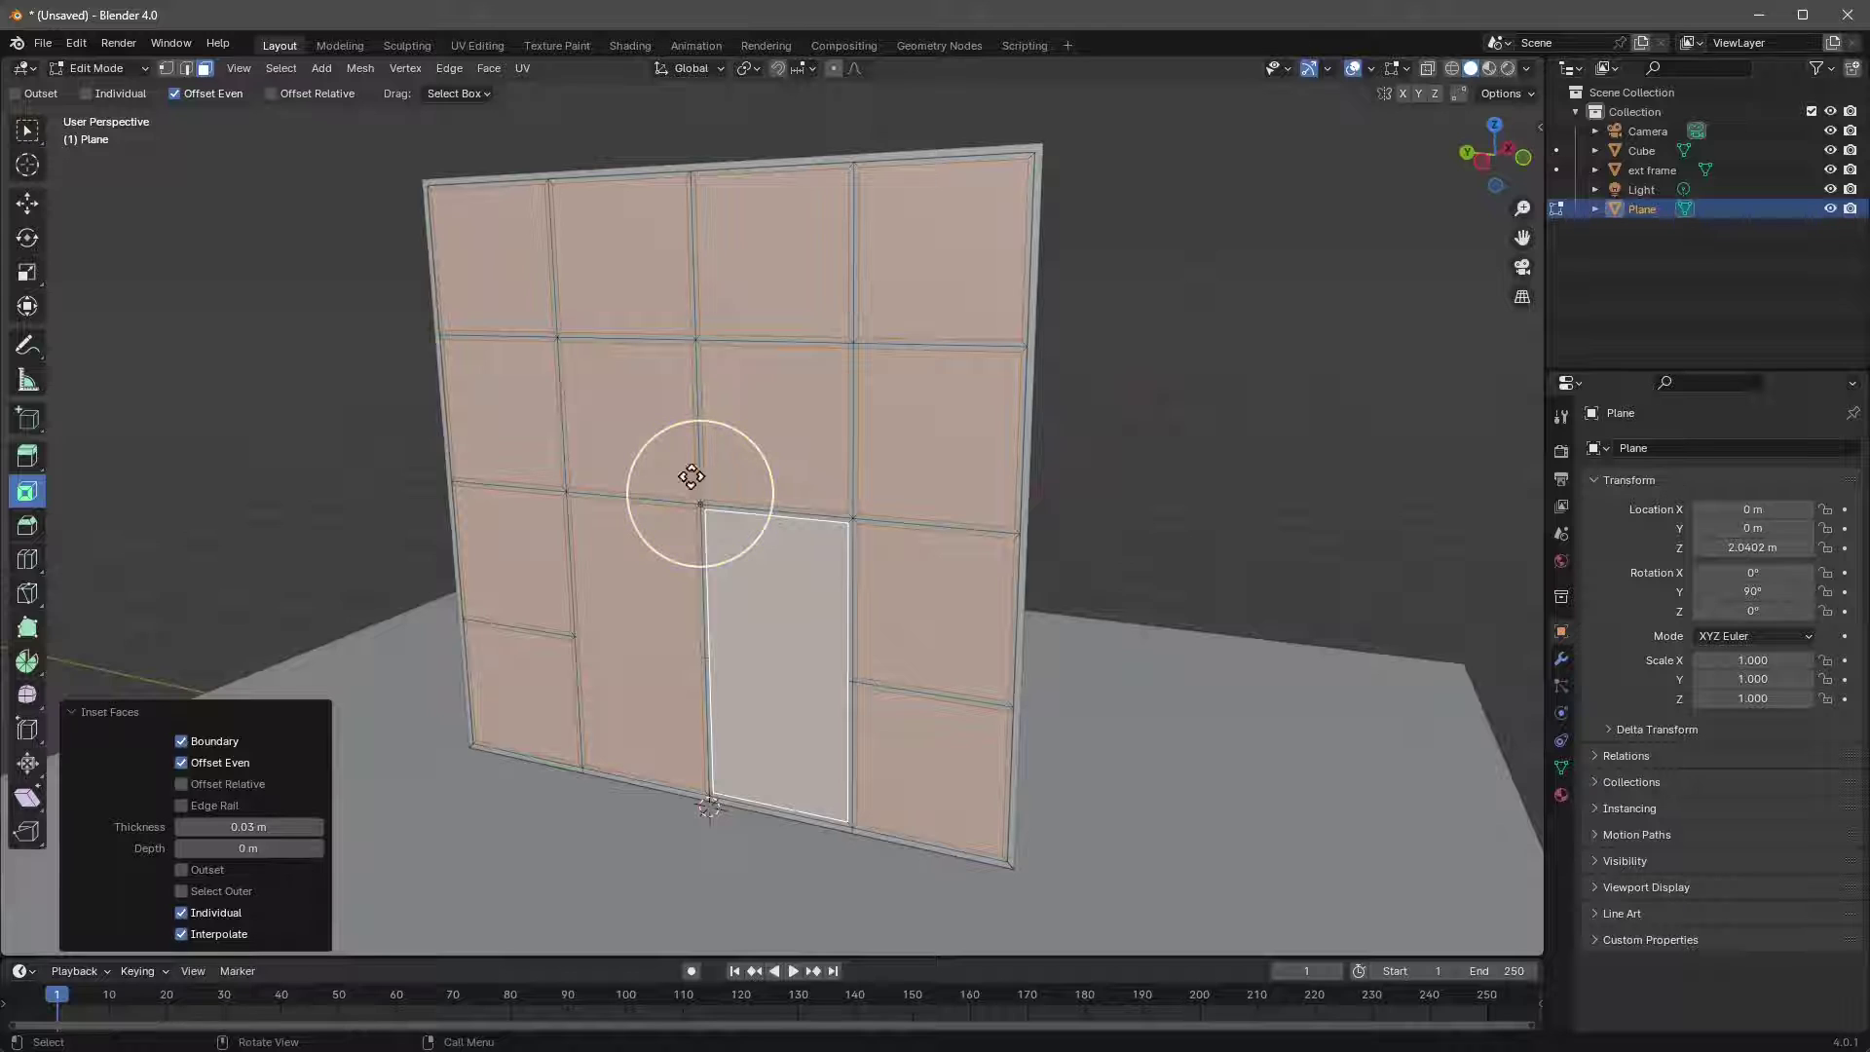
pyautogui.rightClick(635, 534)
pyautogui.moveTo(570, 836)
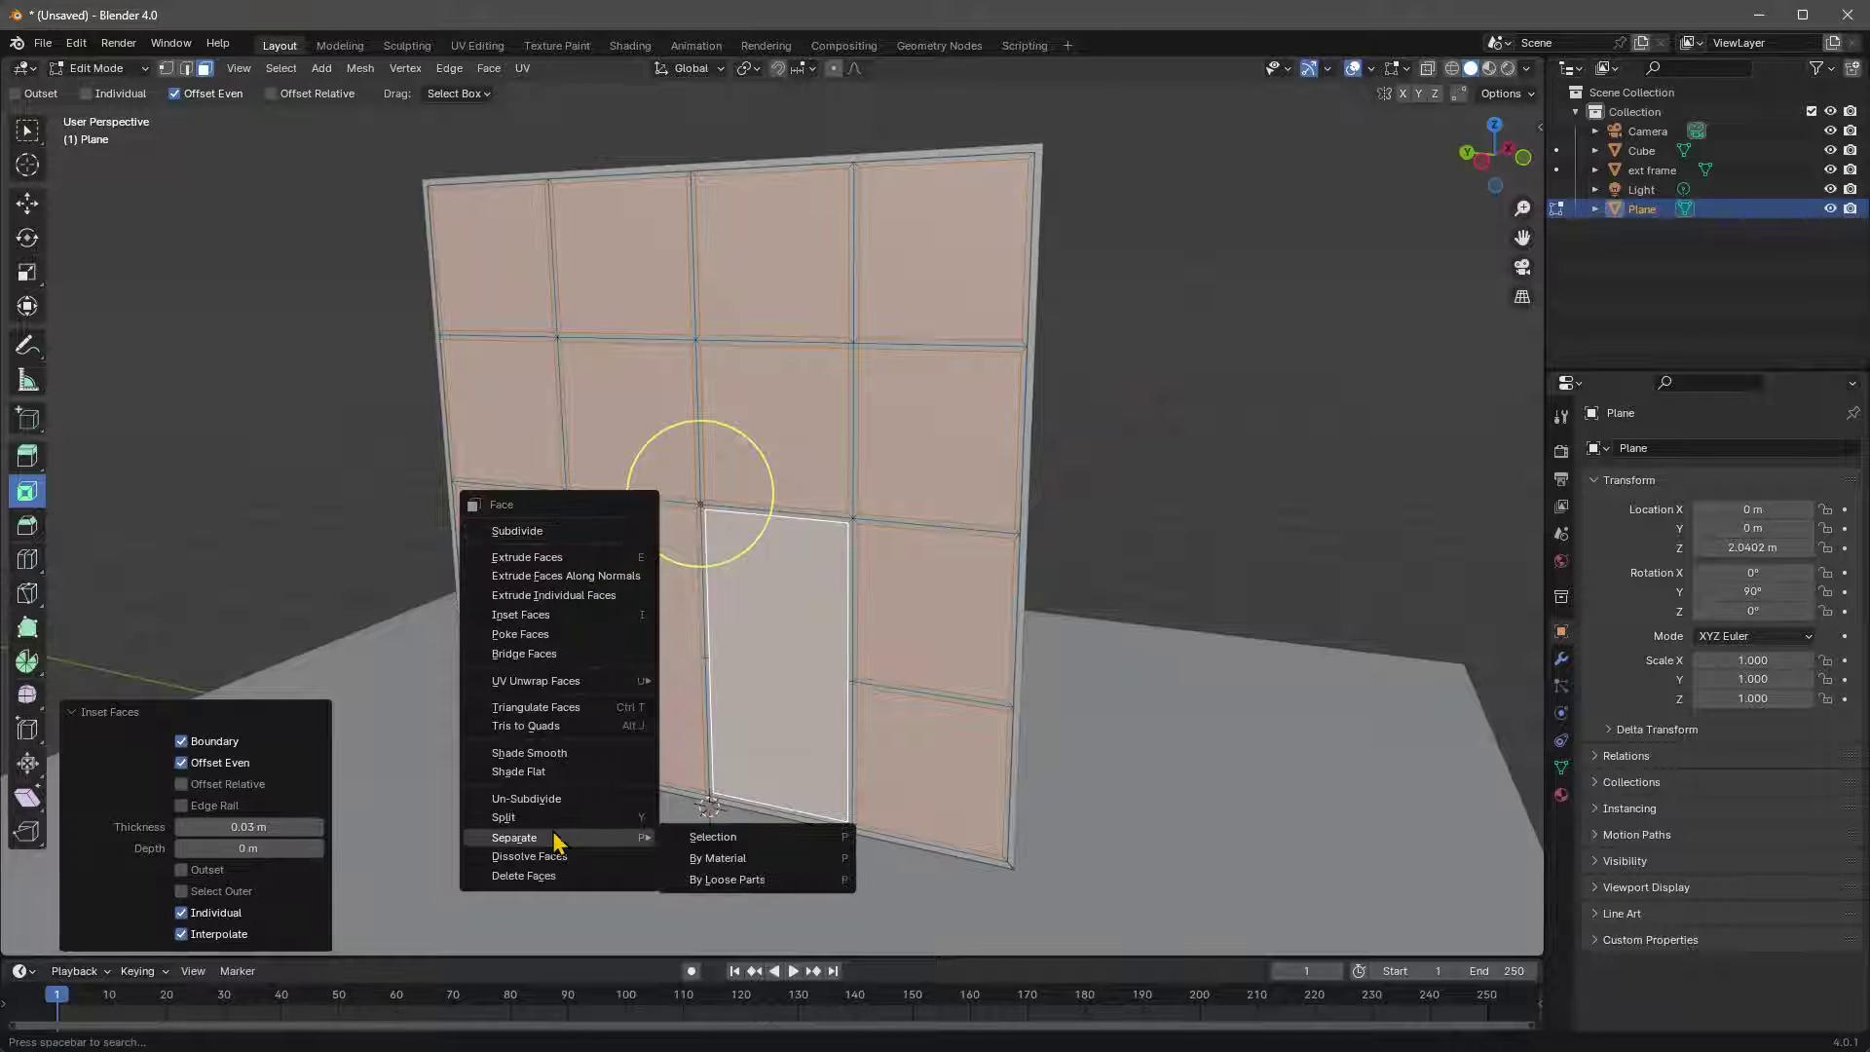
pyautogui.click(726, 838)
pyautogui.click(98, 69)
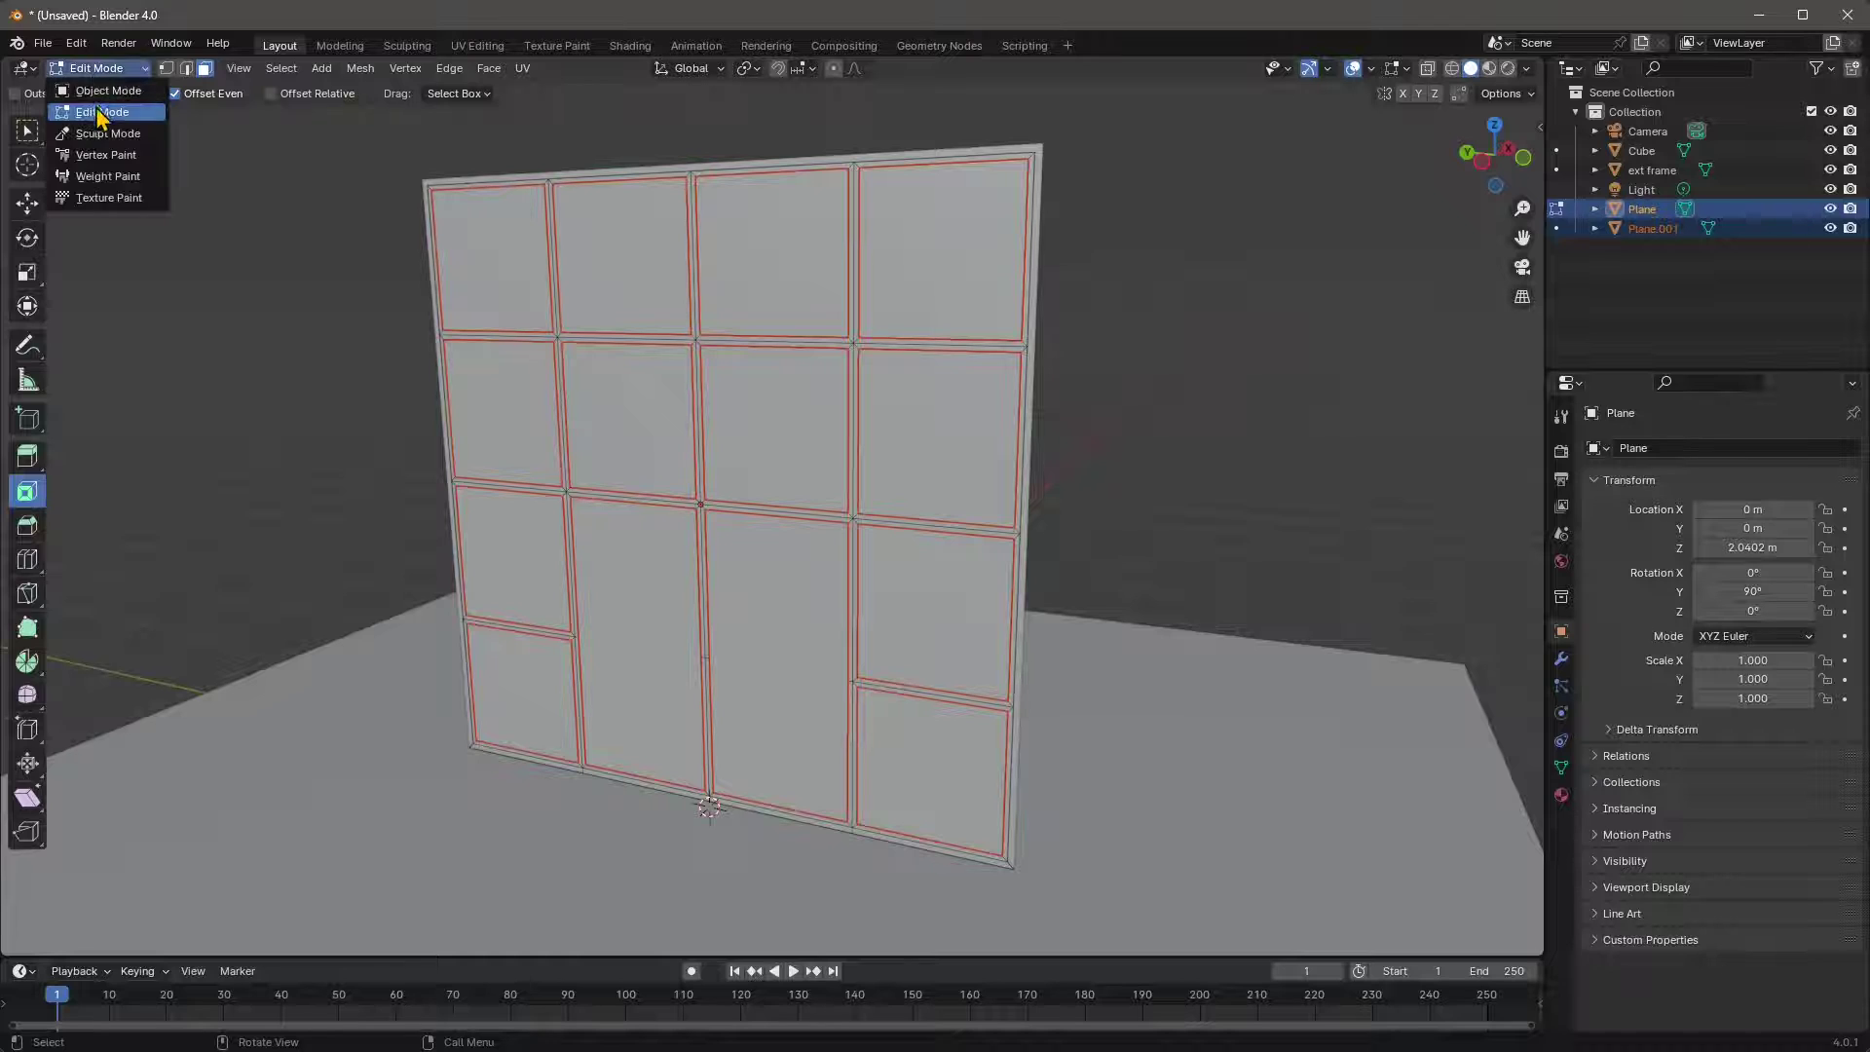
pyautogui.click(102, 85)
# - Select the separated panel object and rename it as panels
pyautogui.click(368, 468)
pyautogui.moveTo(367, 467); pyautogui.dragTo(584, 389, button='middle')
pyautogui.click(662, 321)
pyautogui.moveTo(662, 322); pyautogui.dragTo(735, 507, button='middle')
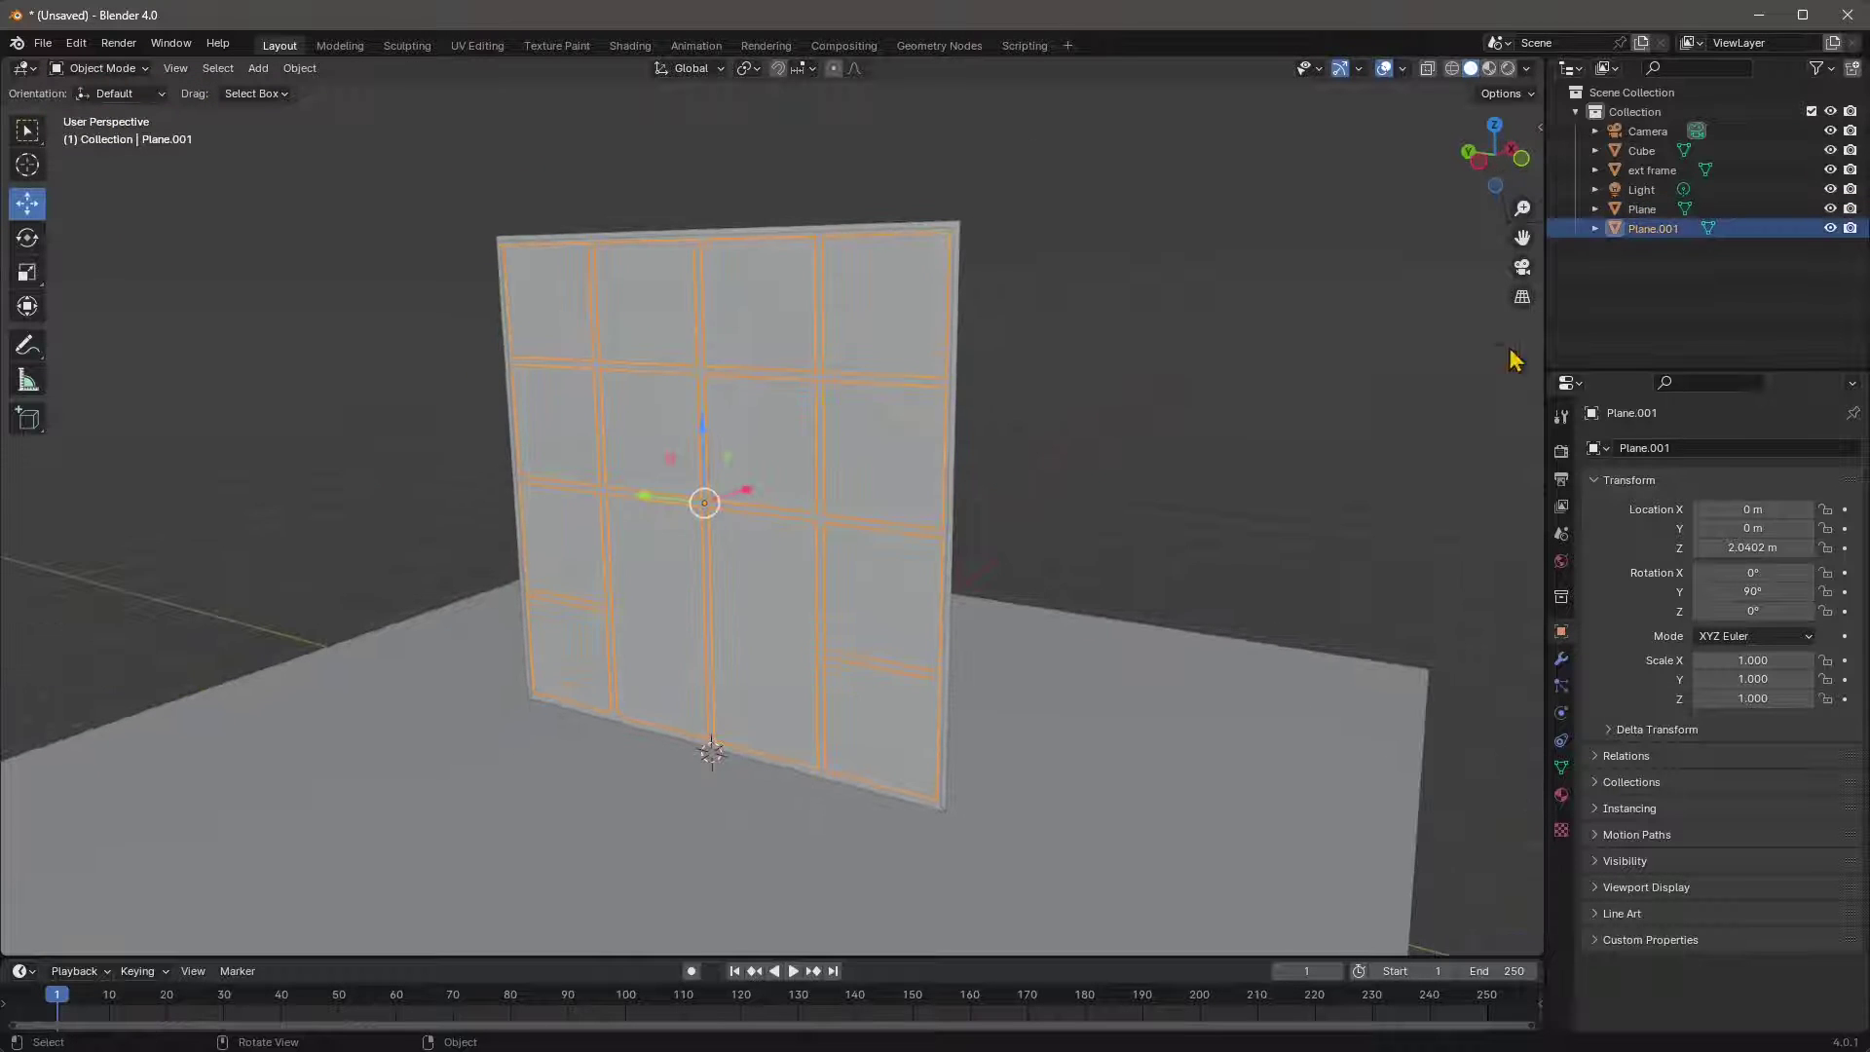
pyautogui.doubleClick(1653, 228)
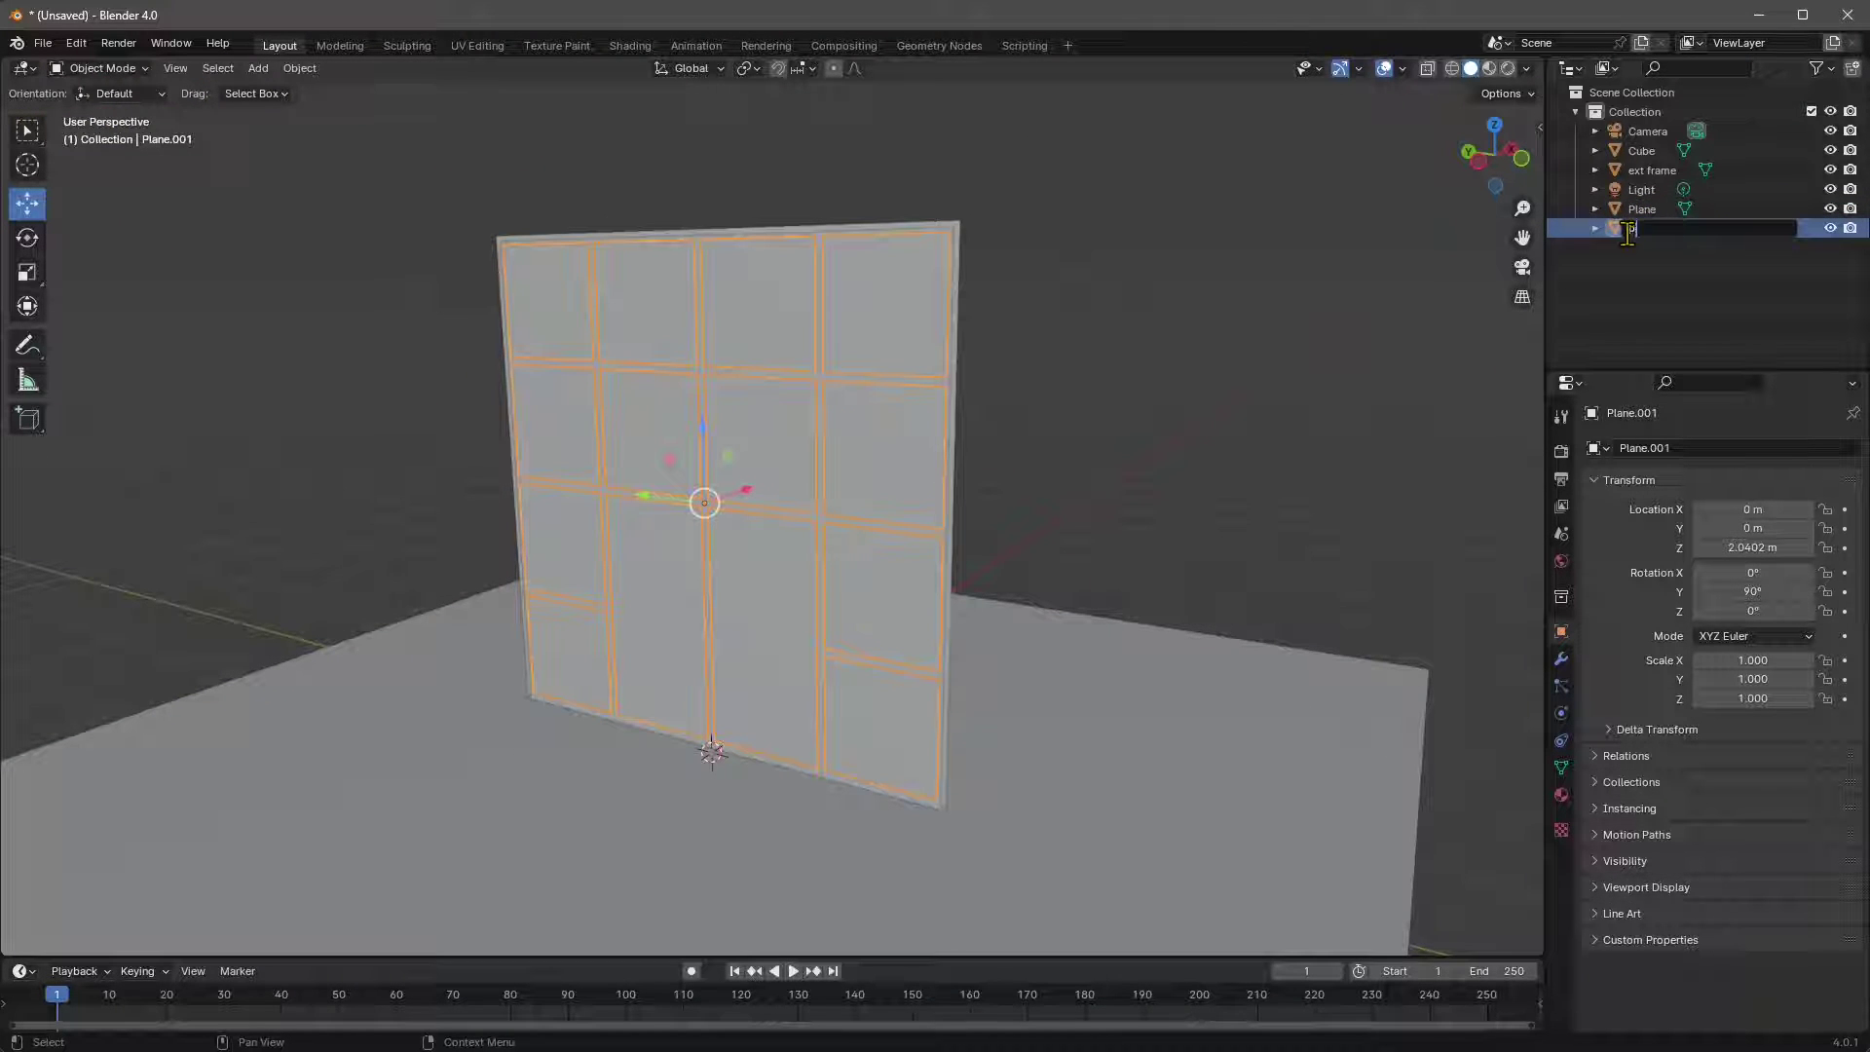
pyautogui.write('panels')
pyautogui.press('Return')
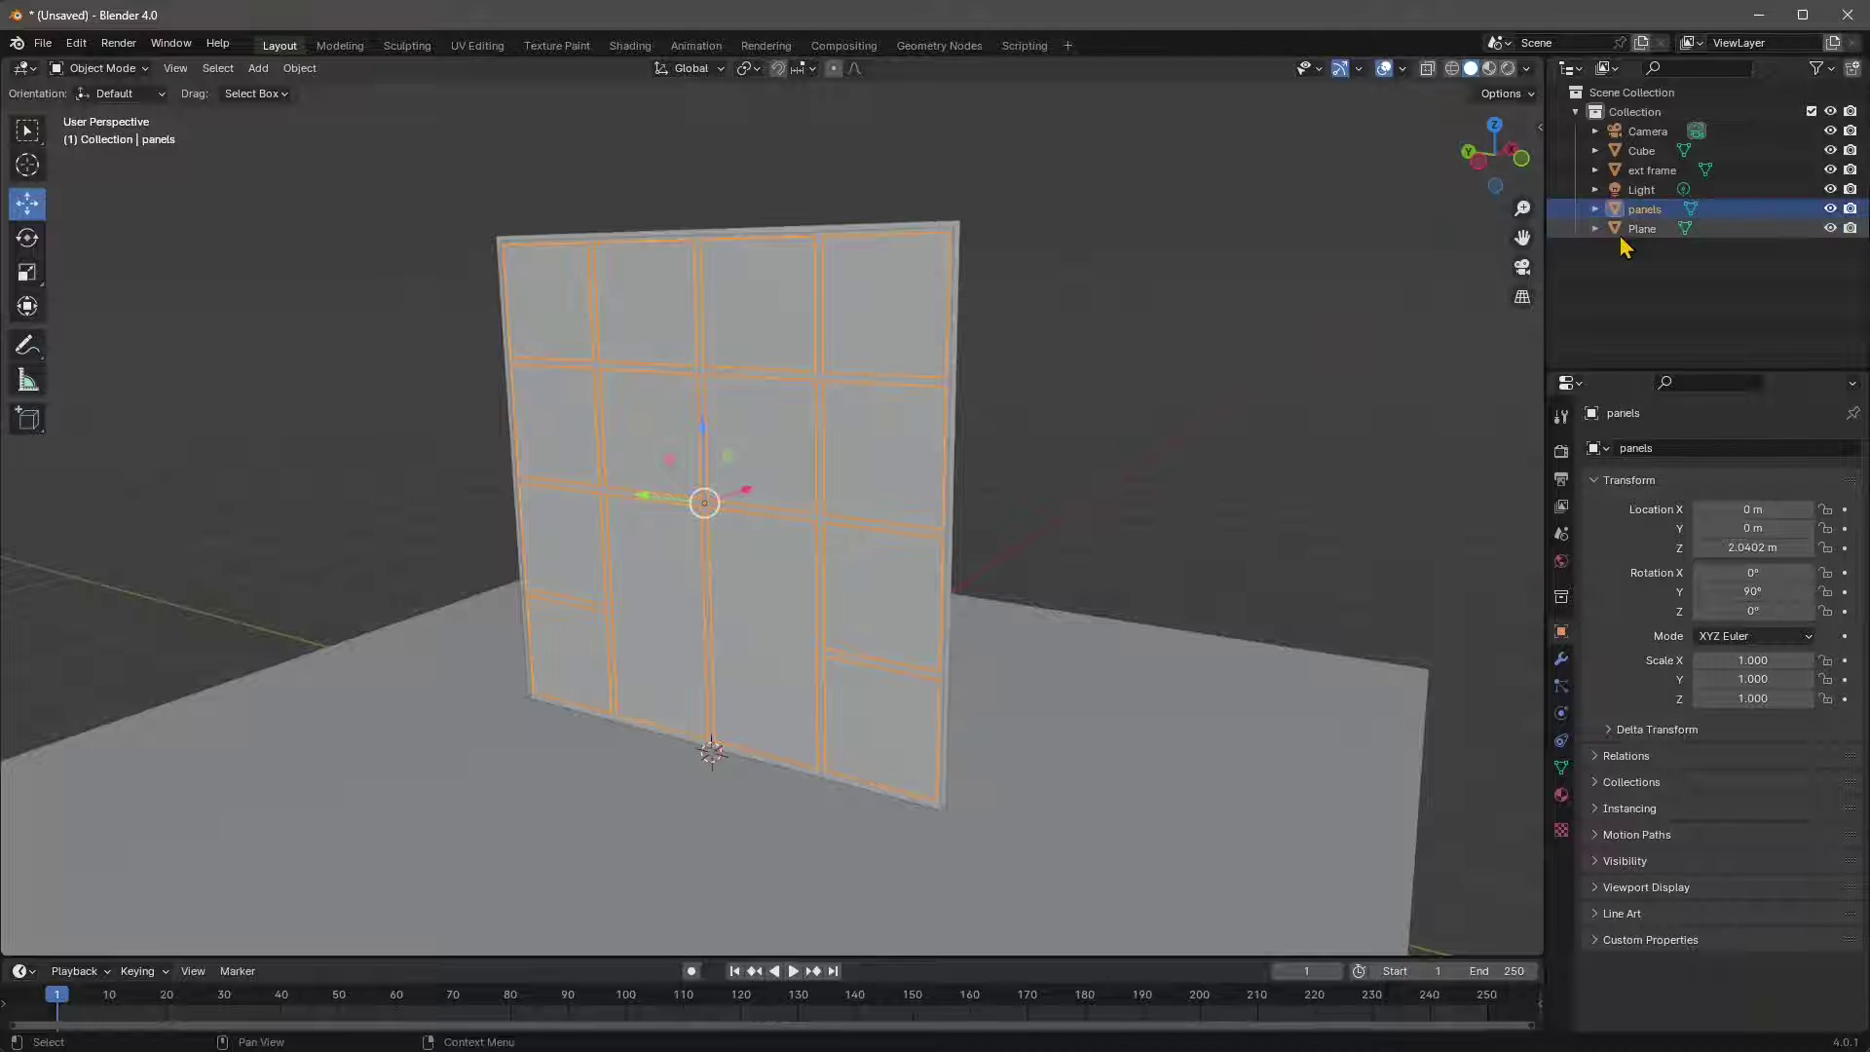
# - Check the exterior frame, panels and remaining grid by selecting each, and rename the remaining Plane object as int frame
pyautogui.click(959, 226)
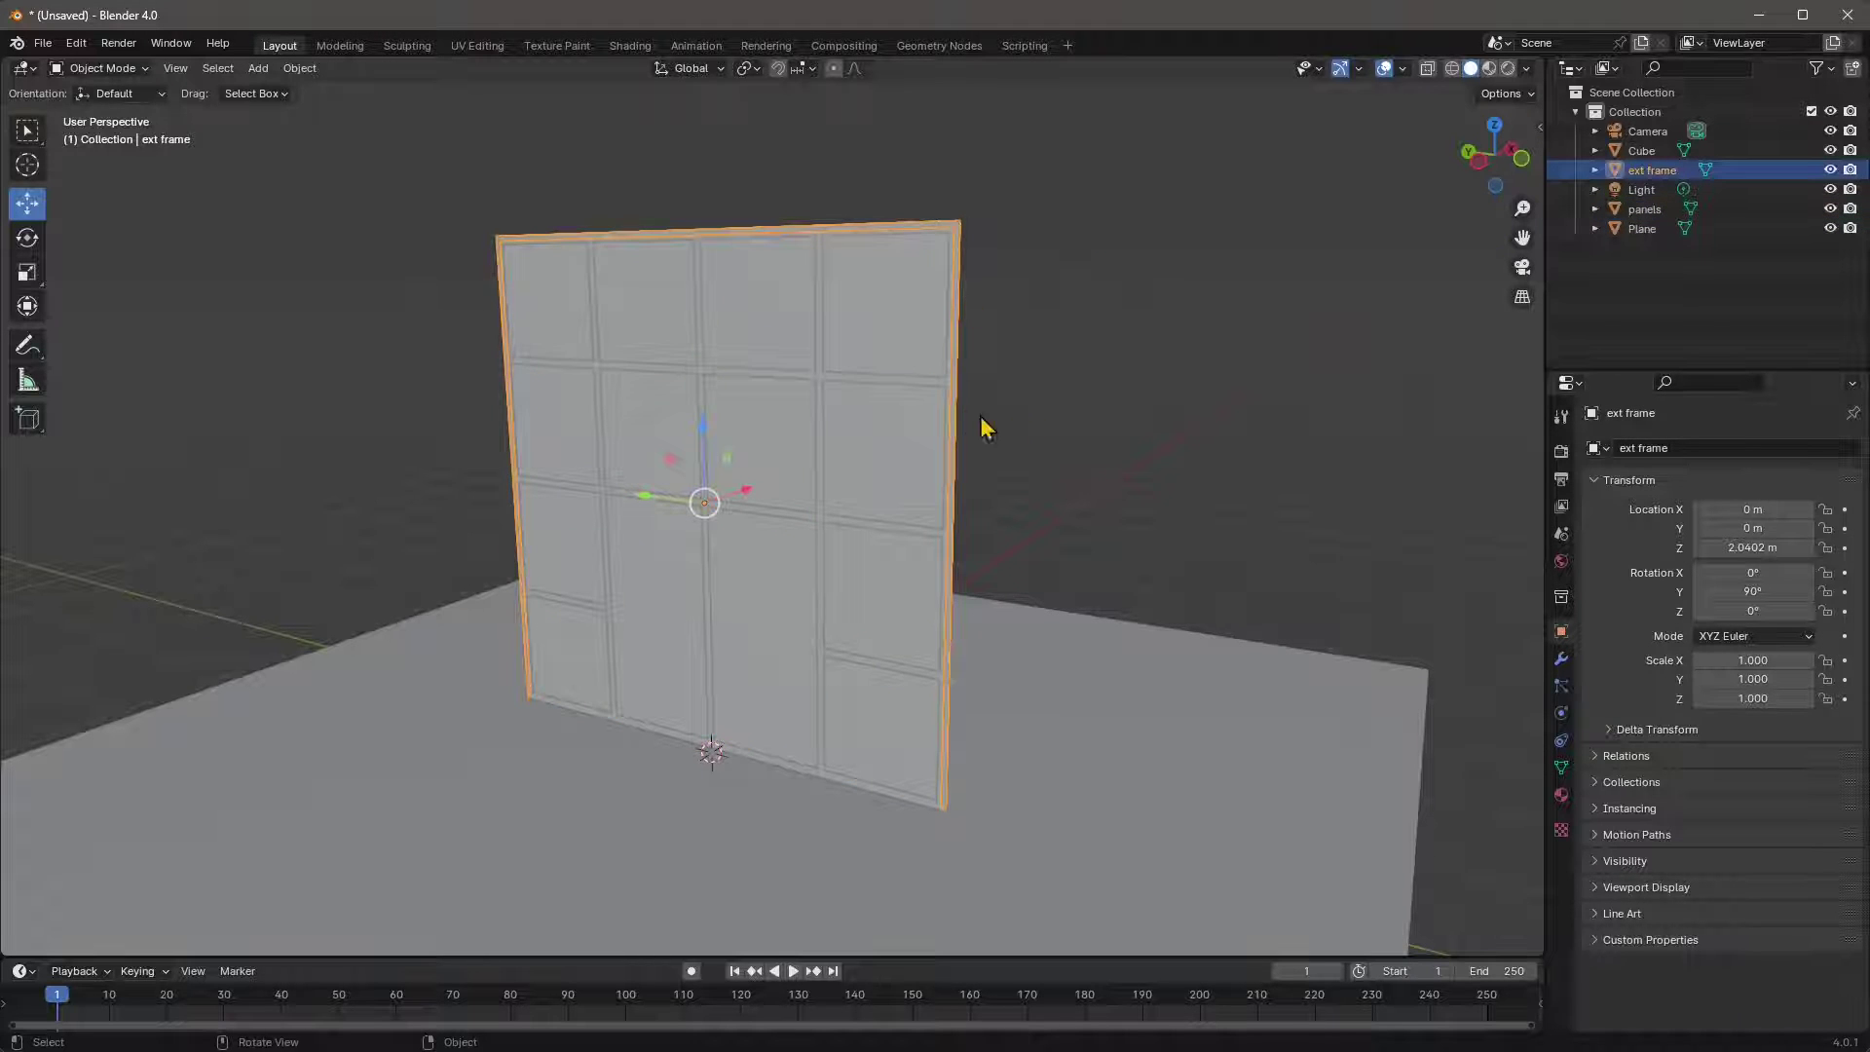
pyautogui.scroll(2, 930, 308)
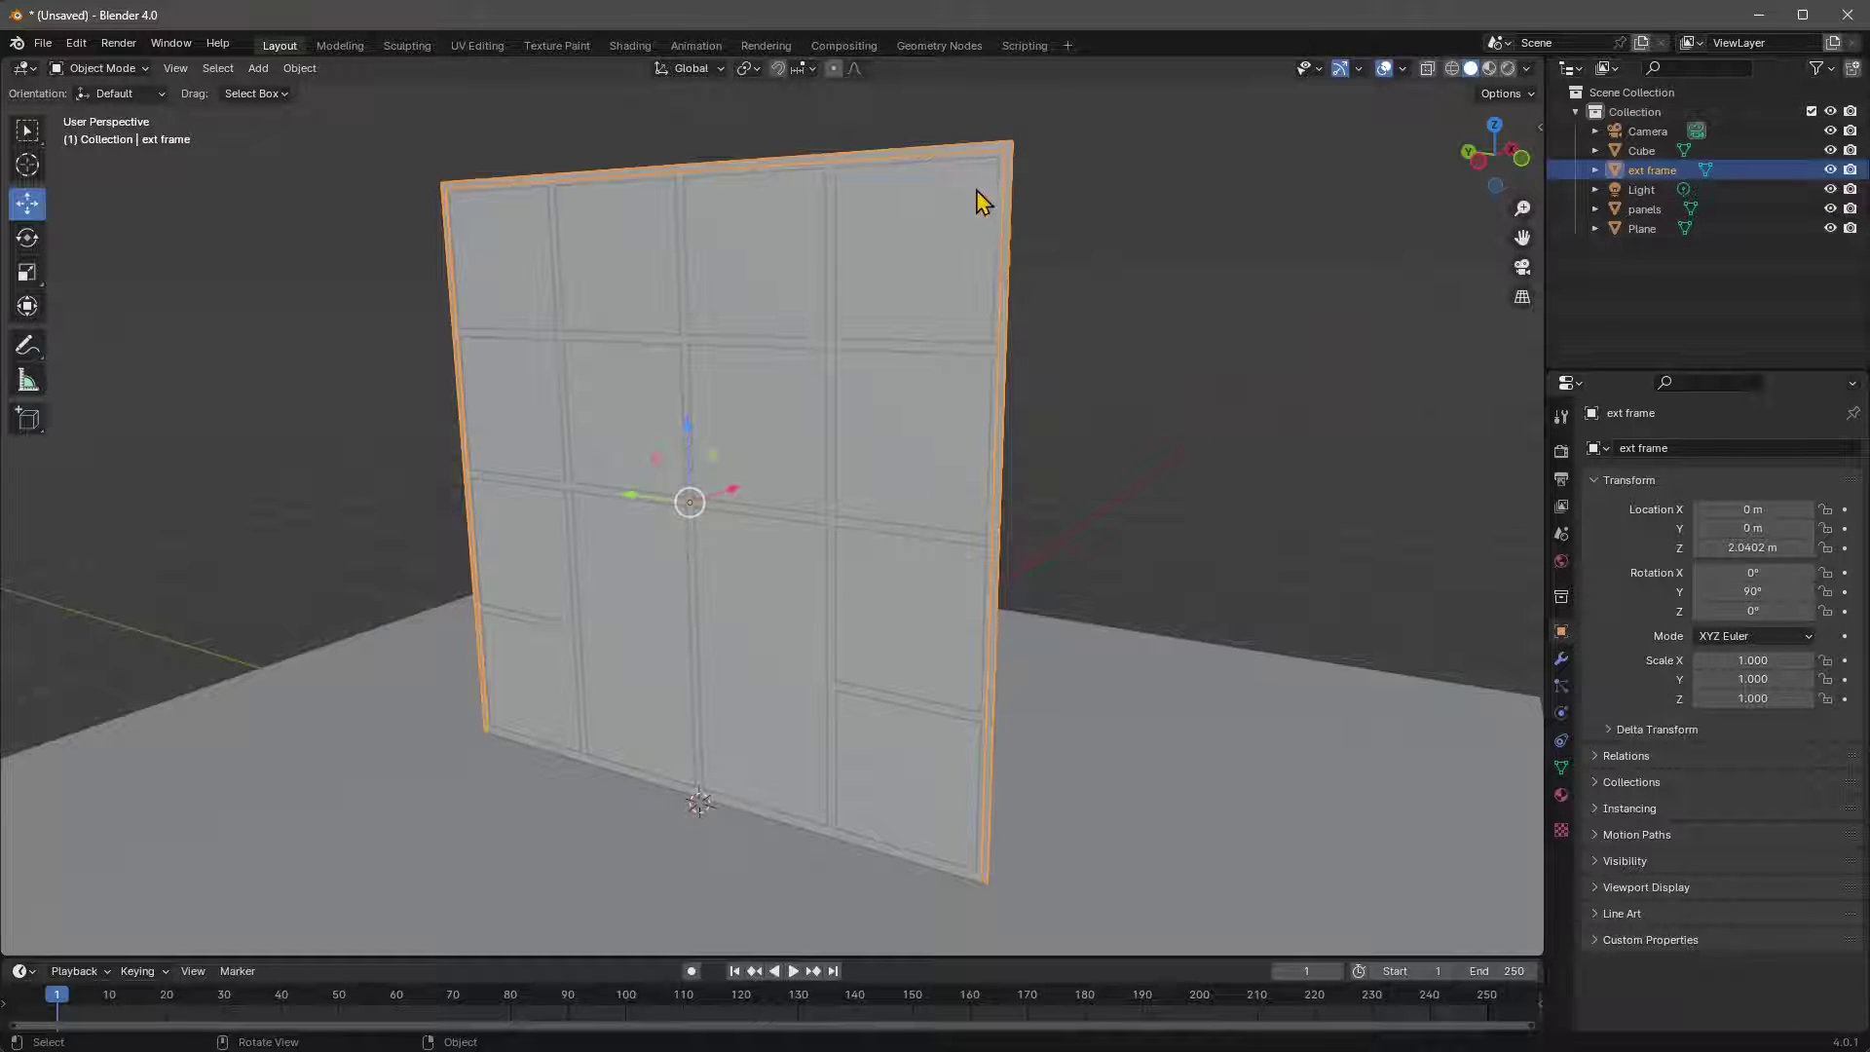
pyautogui.click(936, 413)
pyautogui.moveTo(935, 413); pyautogui.dragTo(975, 311, button='middle')
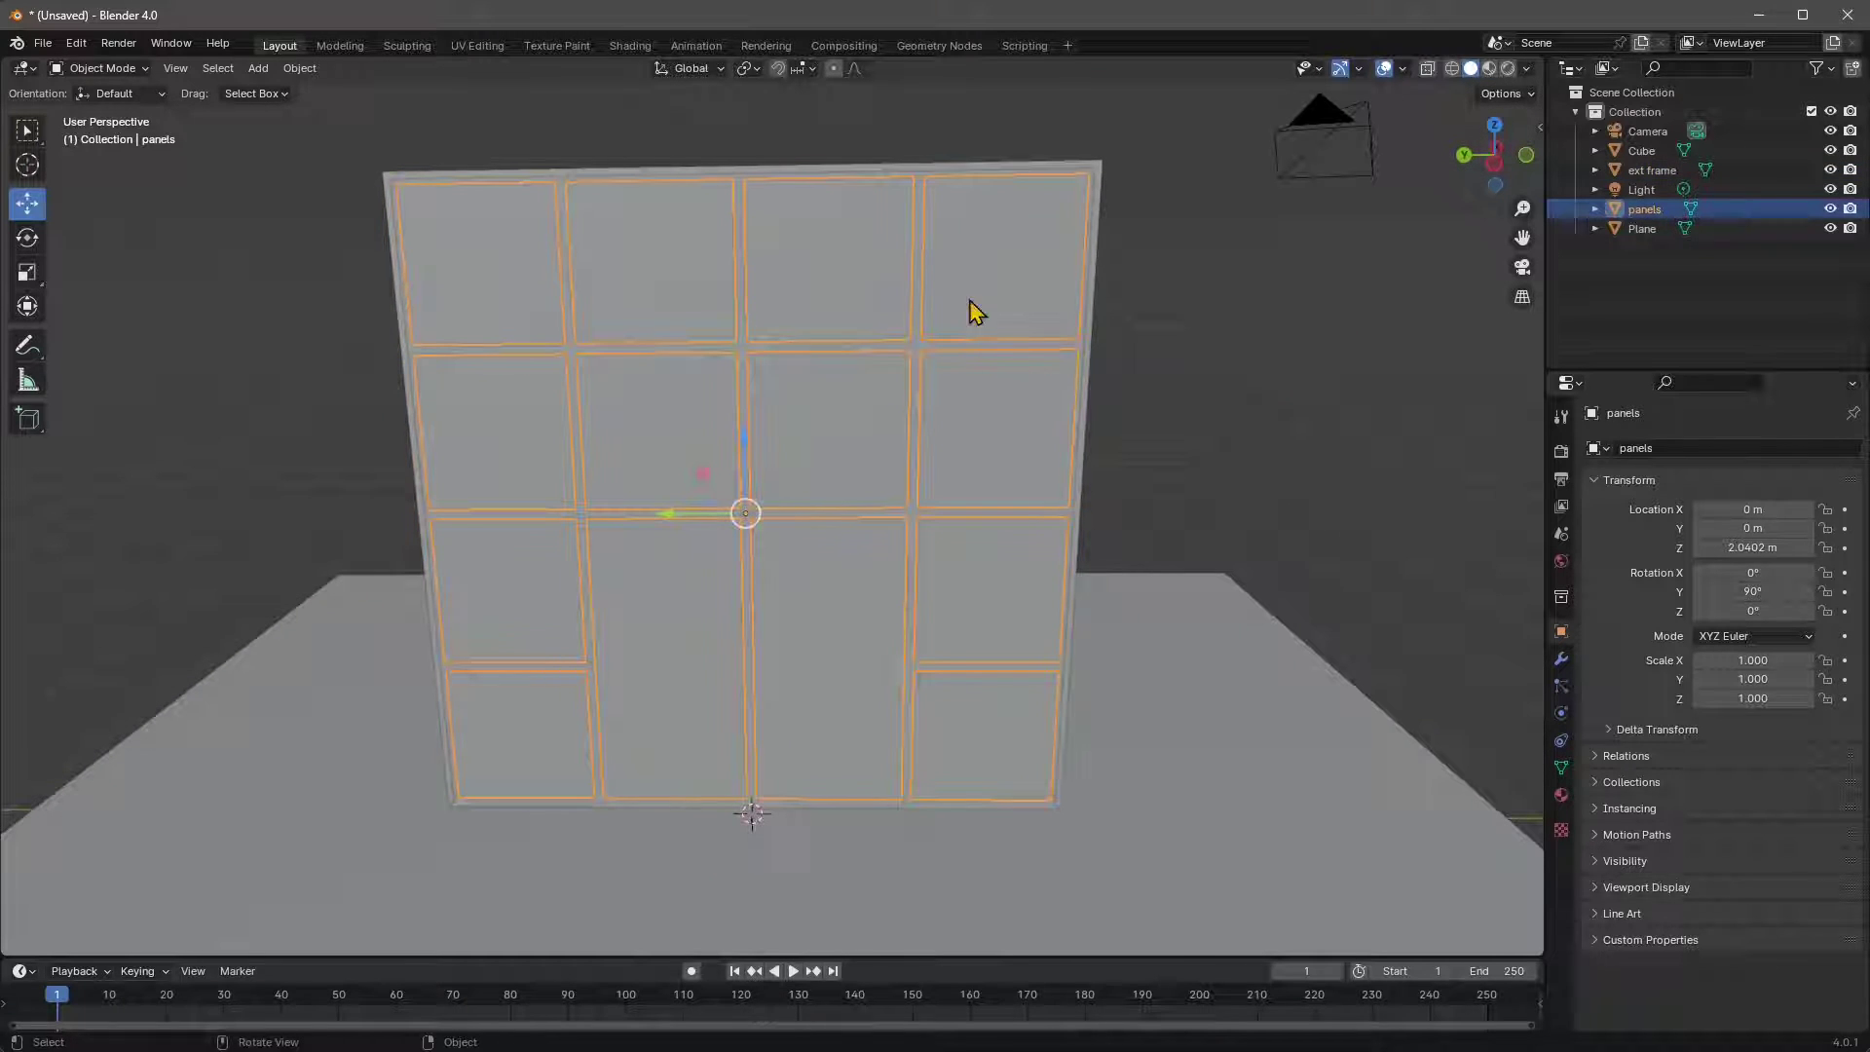
pyautogui.click(920, 209)
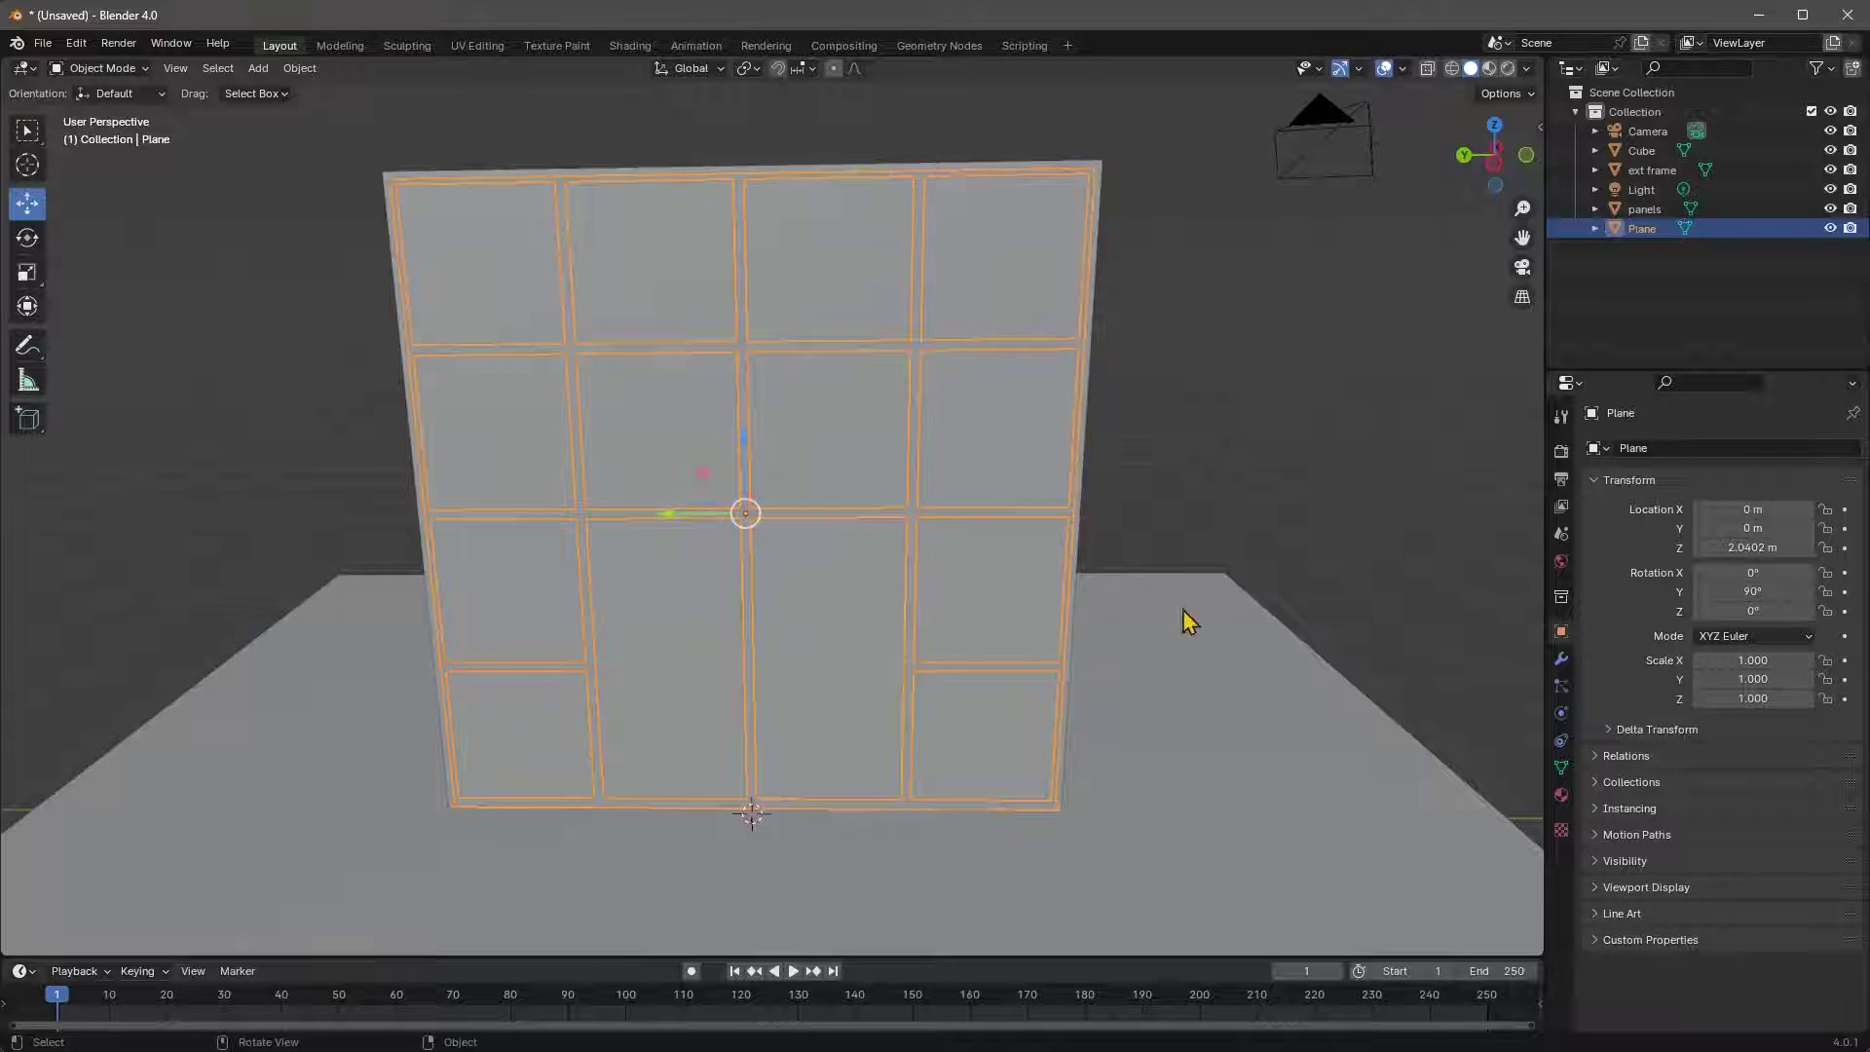
pyautogui.moveTo(1251, 672); pyautogui.dragTo(1172, 646, button='middle')
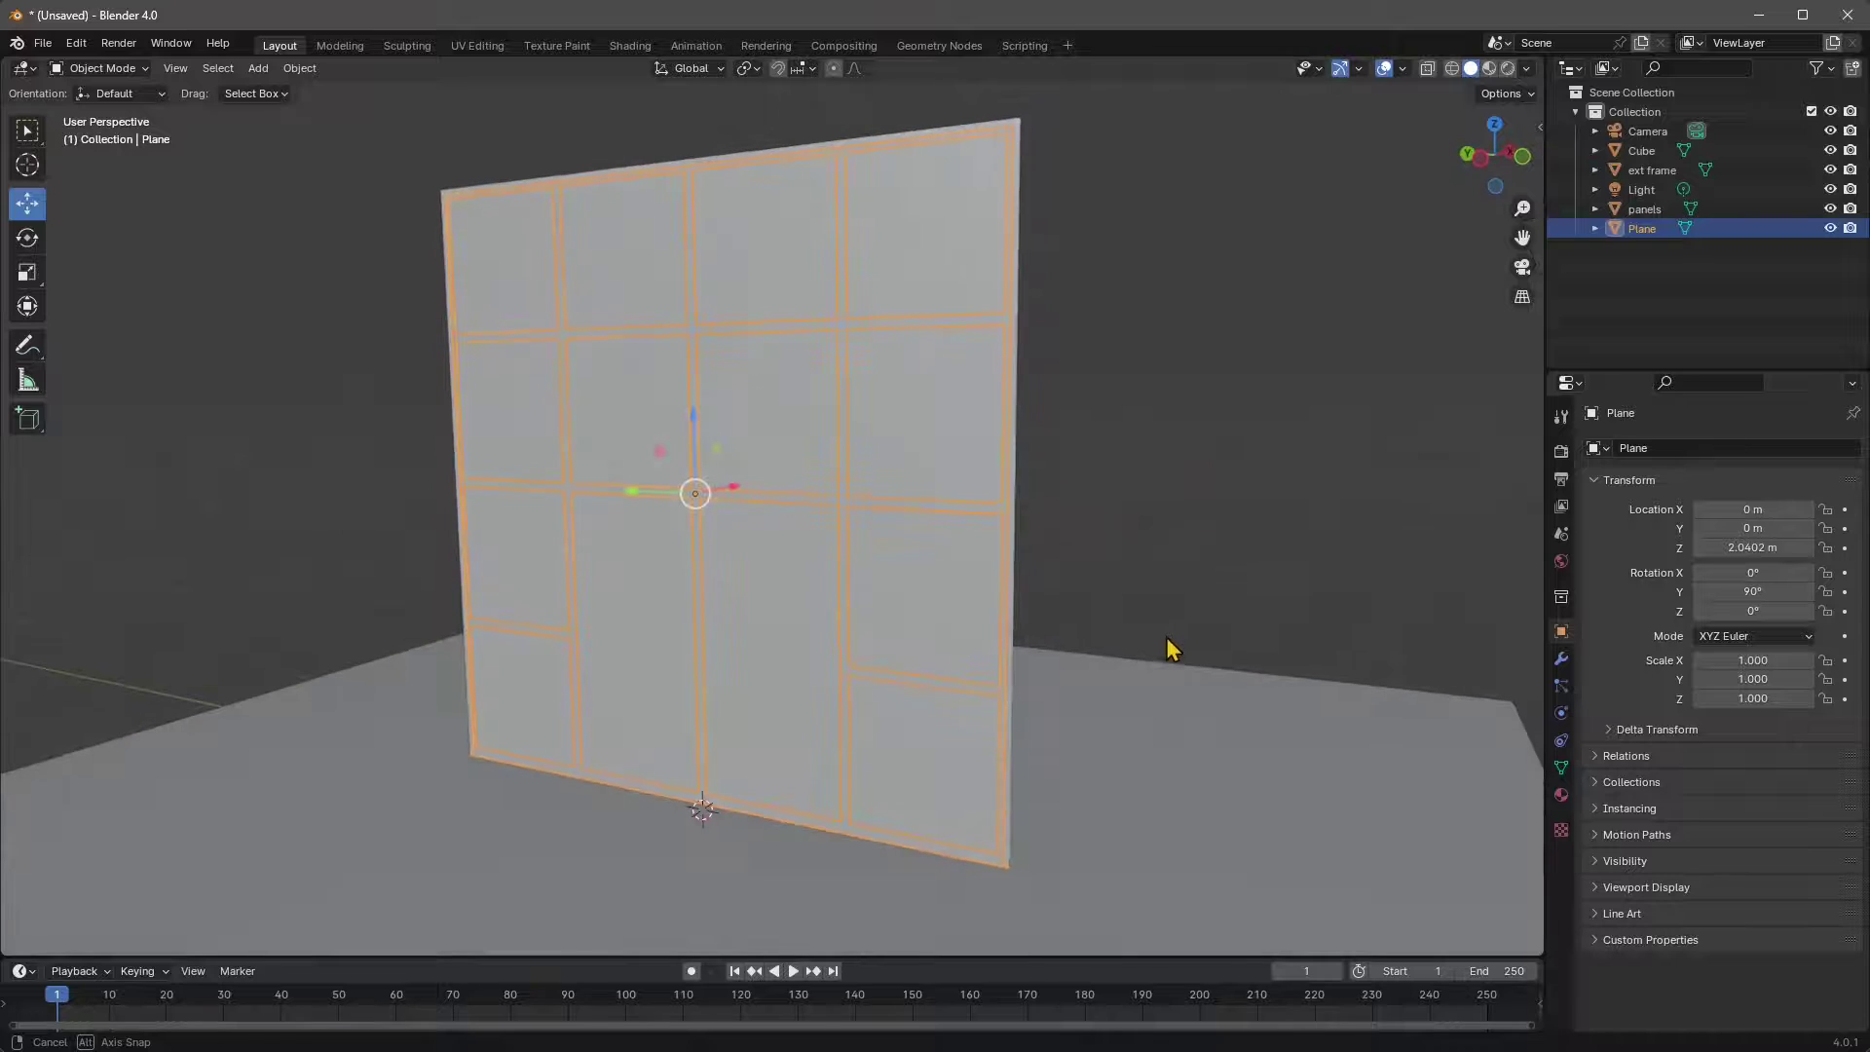
pyautogui.click(1183, 275)
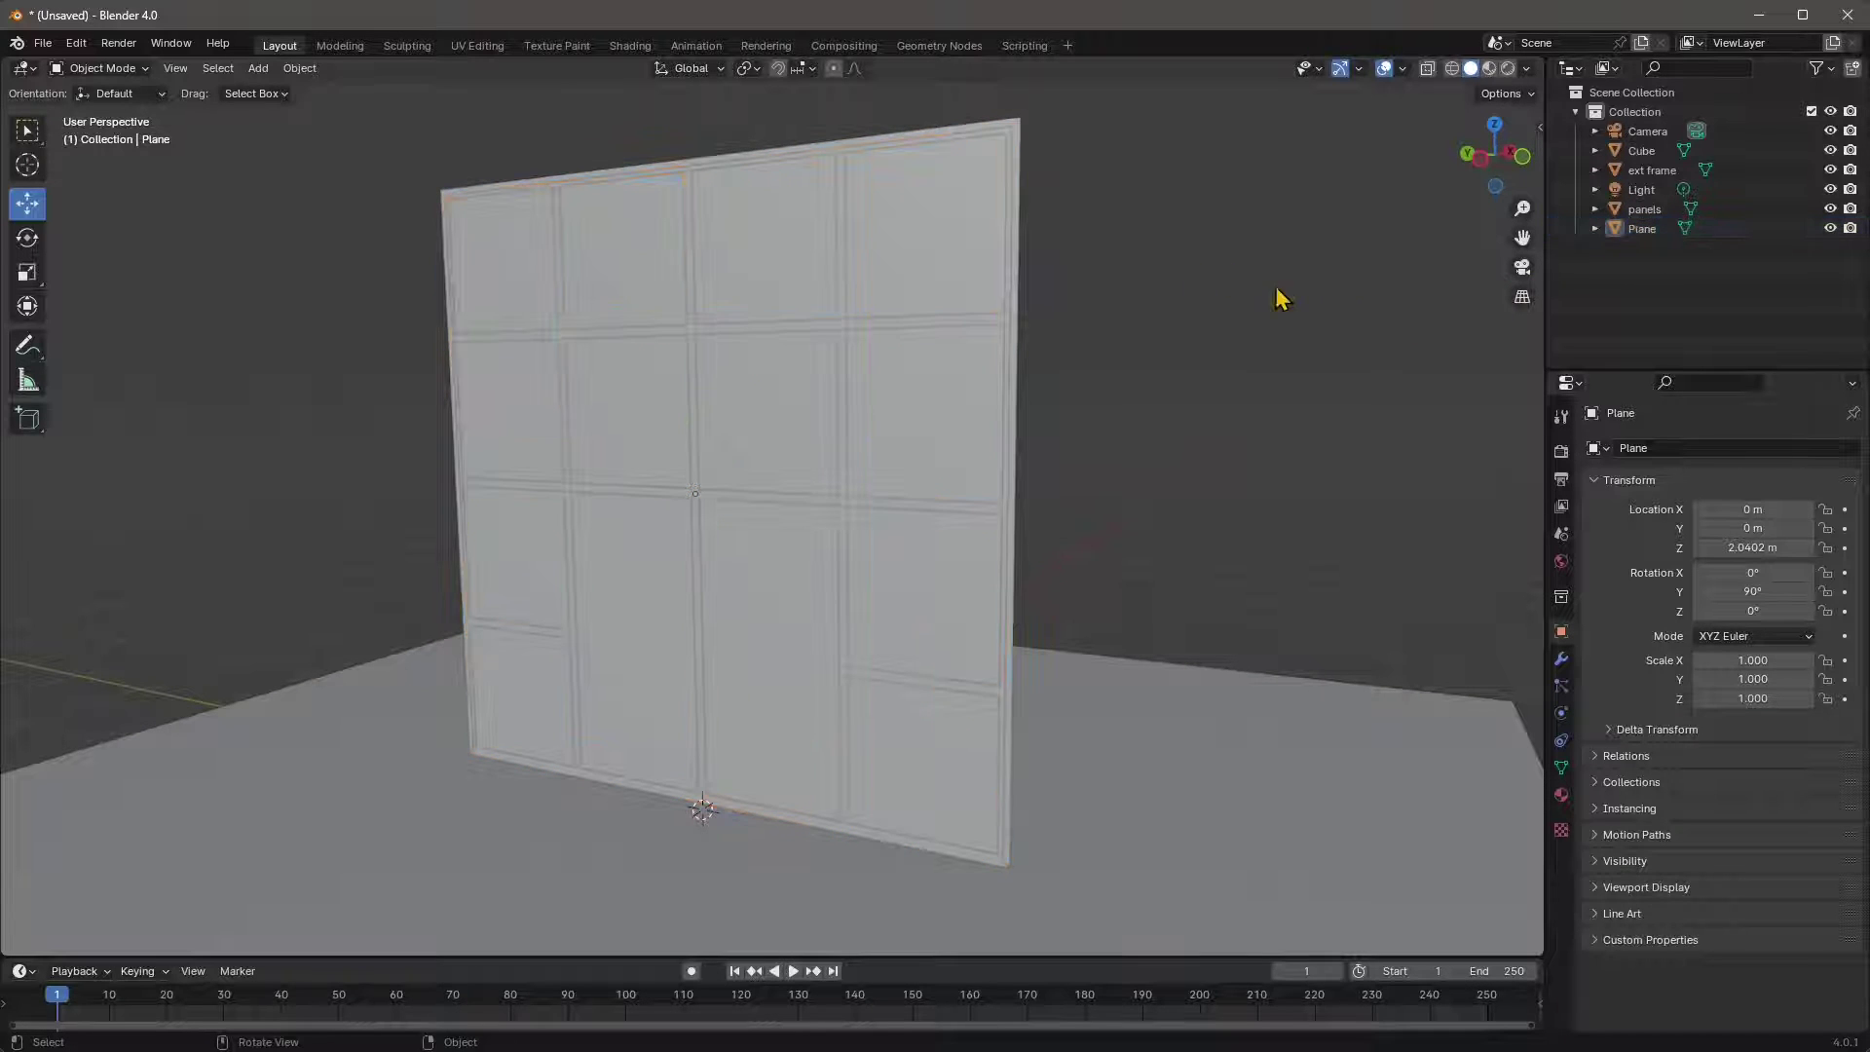
pyautogui.click(1643, 230)
pyautogui.doubleClick(1642, 229)
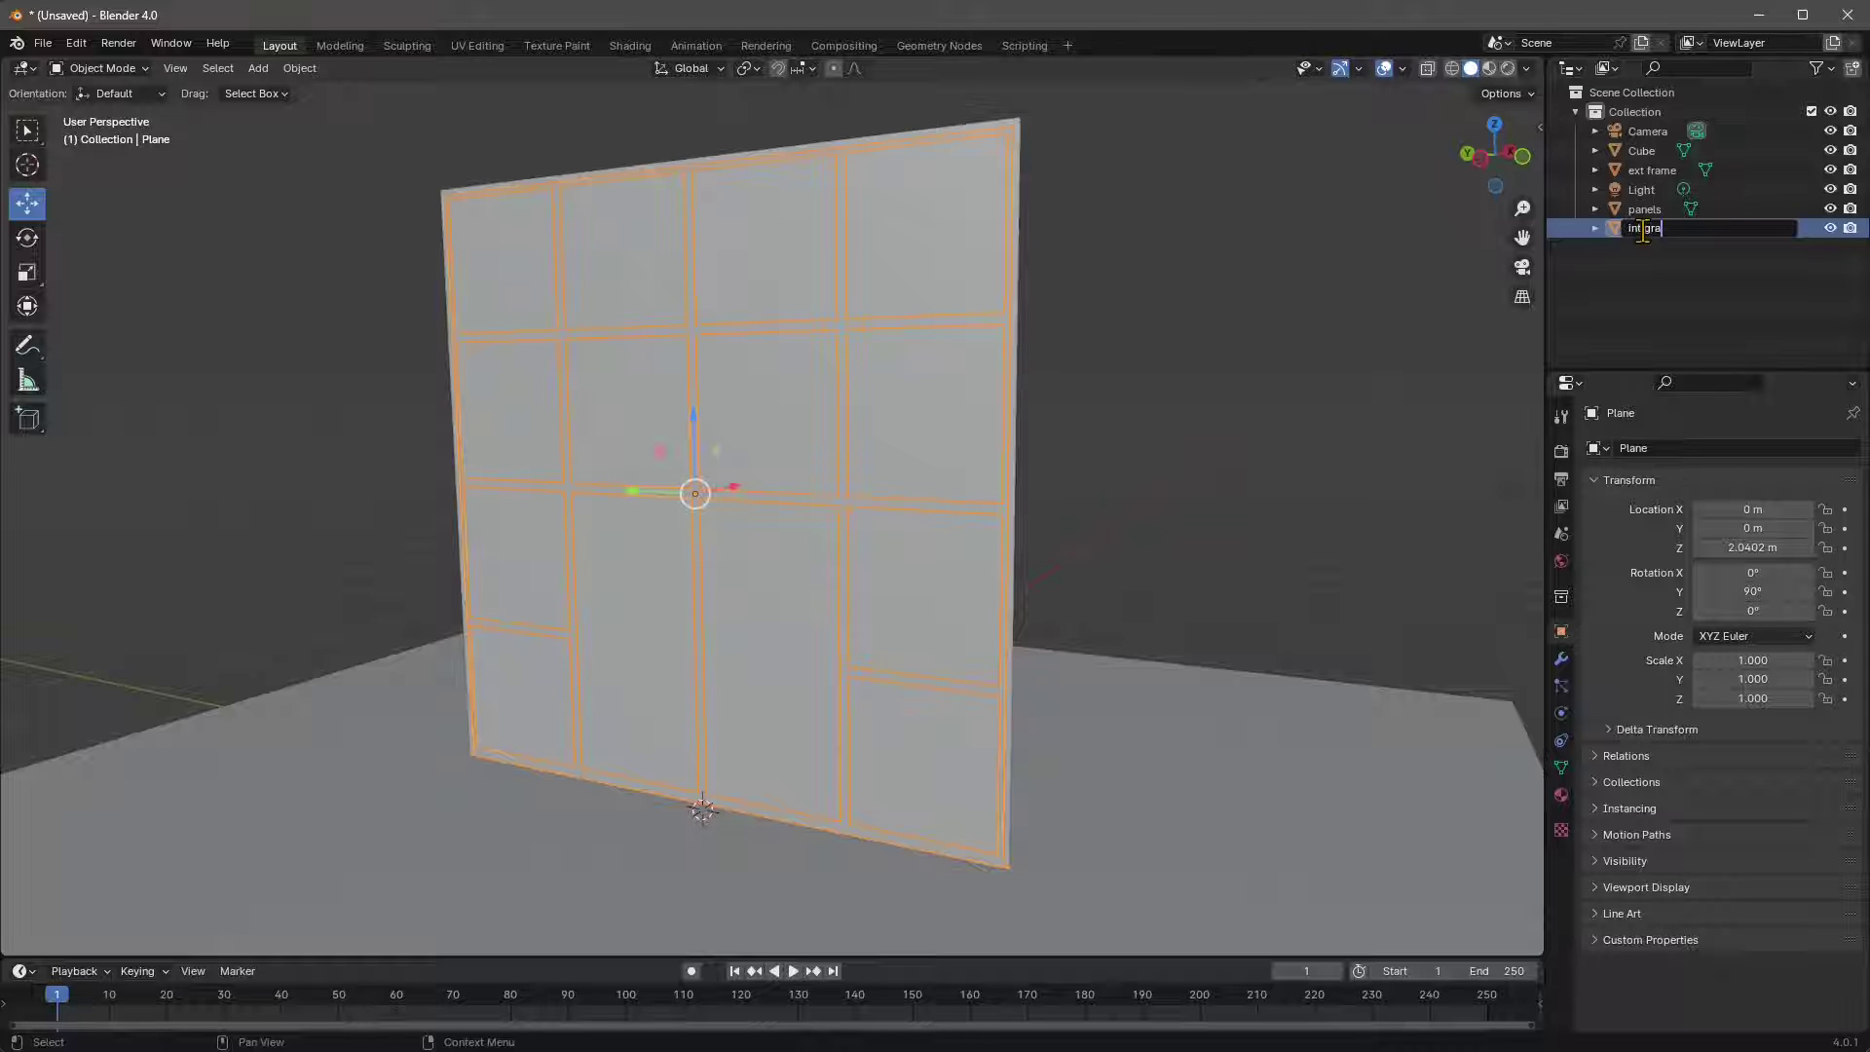
pyautogui.write('int frame')
pyautogui.press('Return')
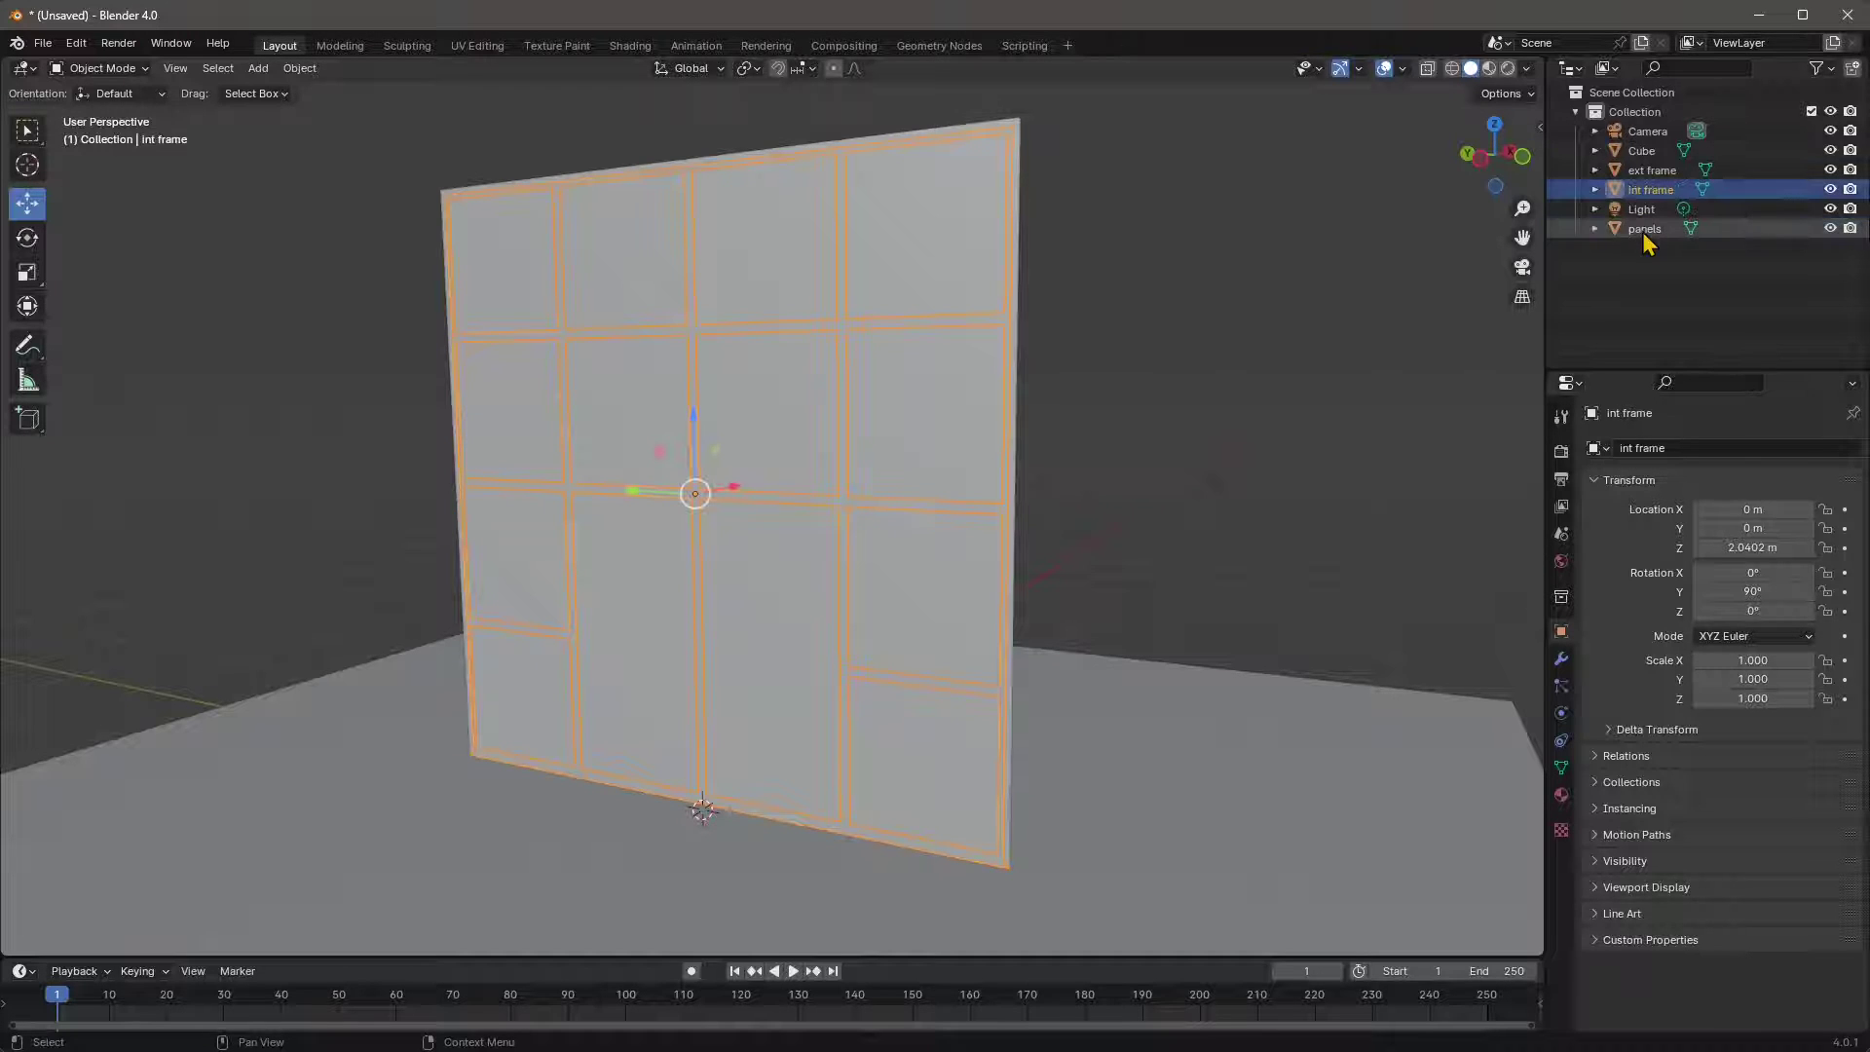
# - Open the ext frame object in Edit Mode, select all of its faces and try to extrude them
pyautogui.click(1036, 219)
pyautogui.click(1015, 192)
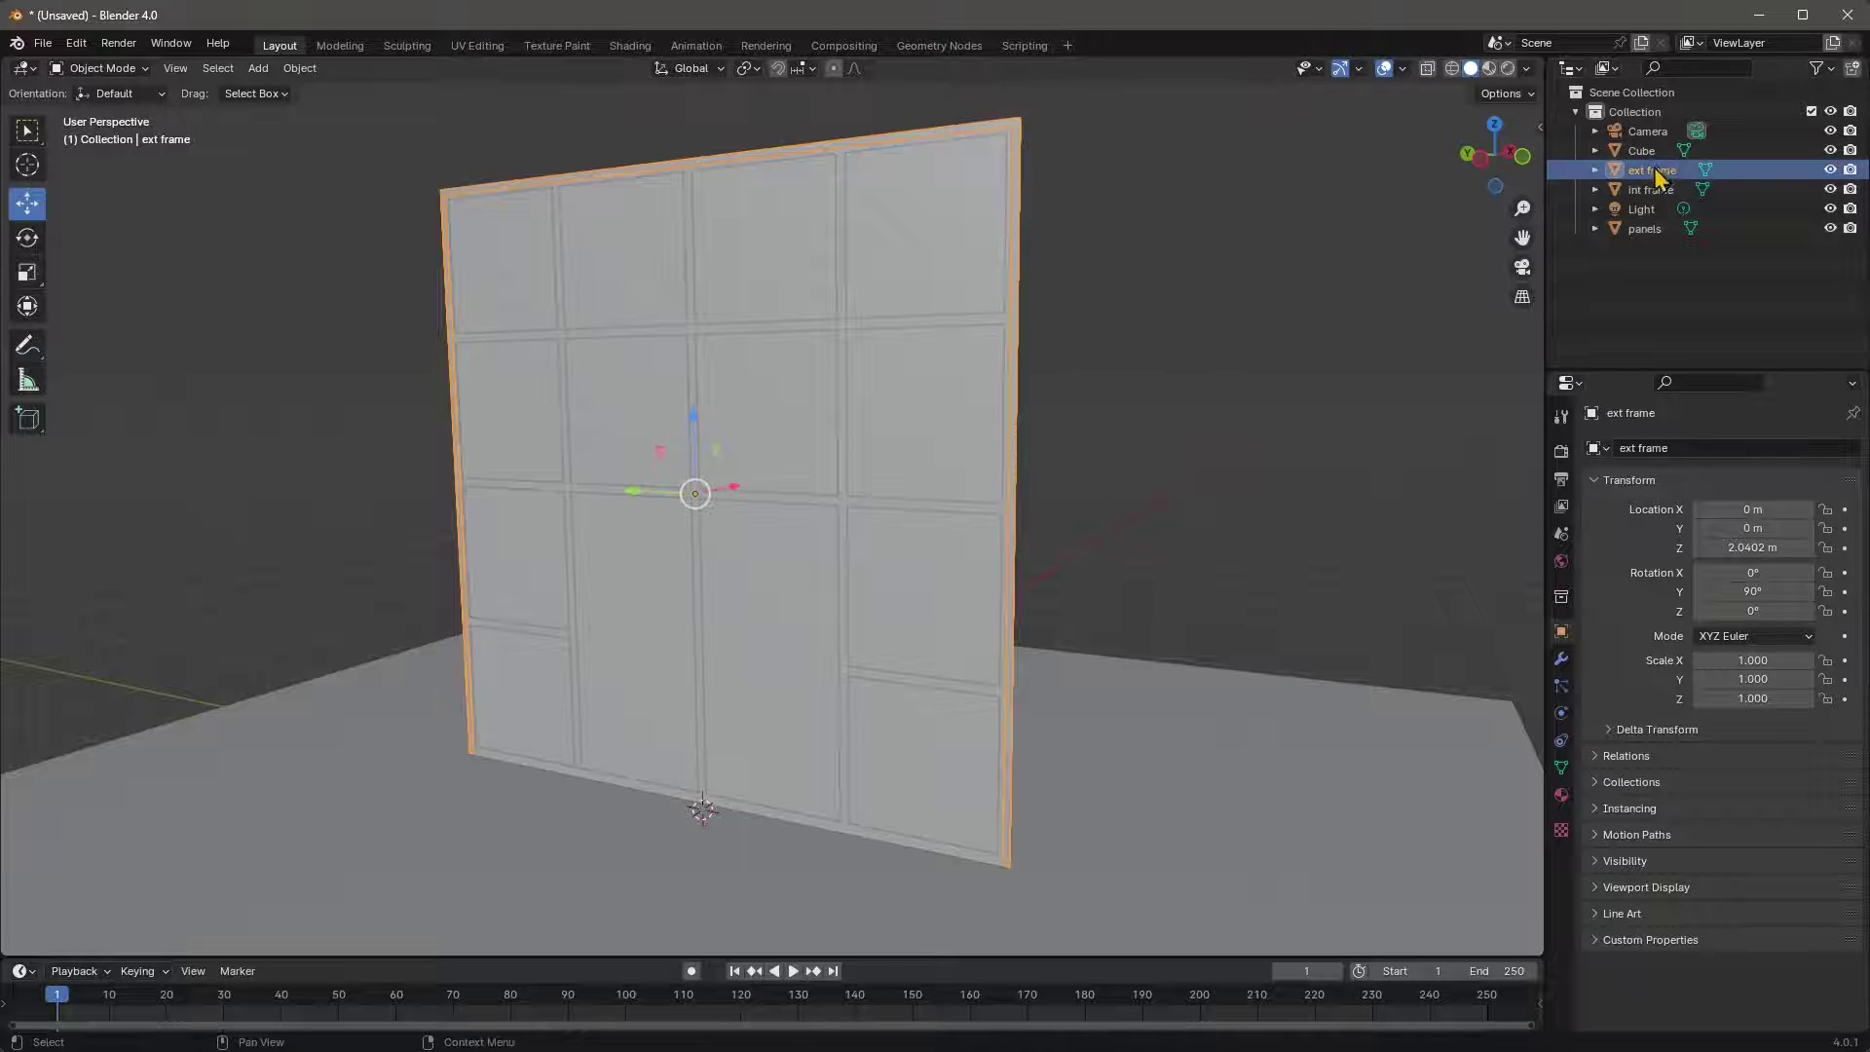
pyautogui.moveTo(765, 519); pyautogui.dragTo(712, 523, button='middle')
pyautogui.click(125, 69)
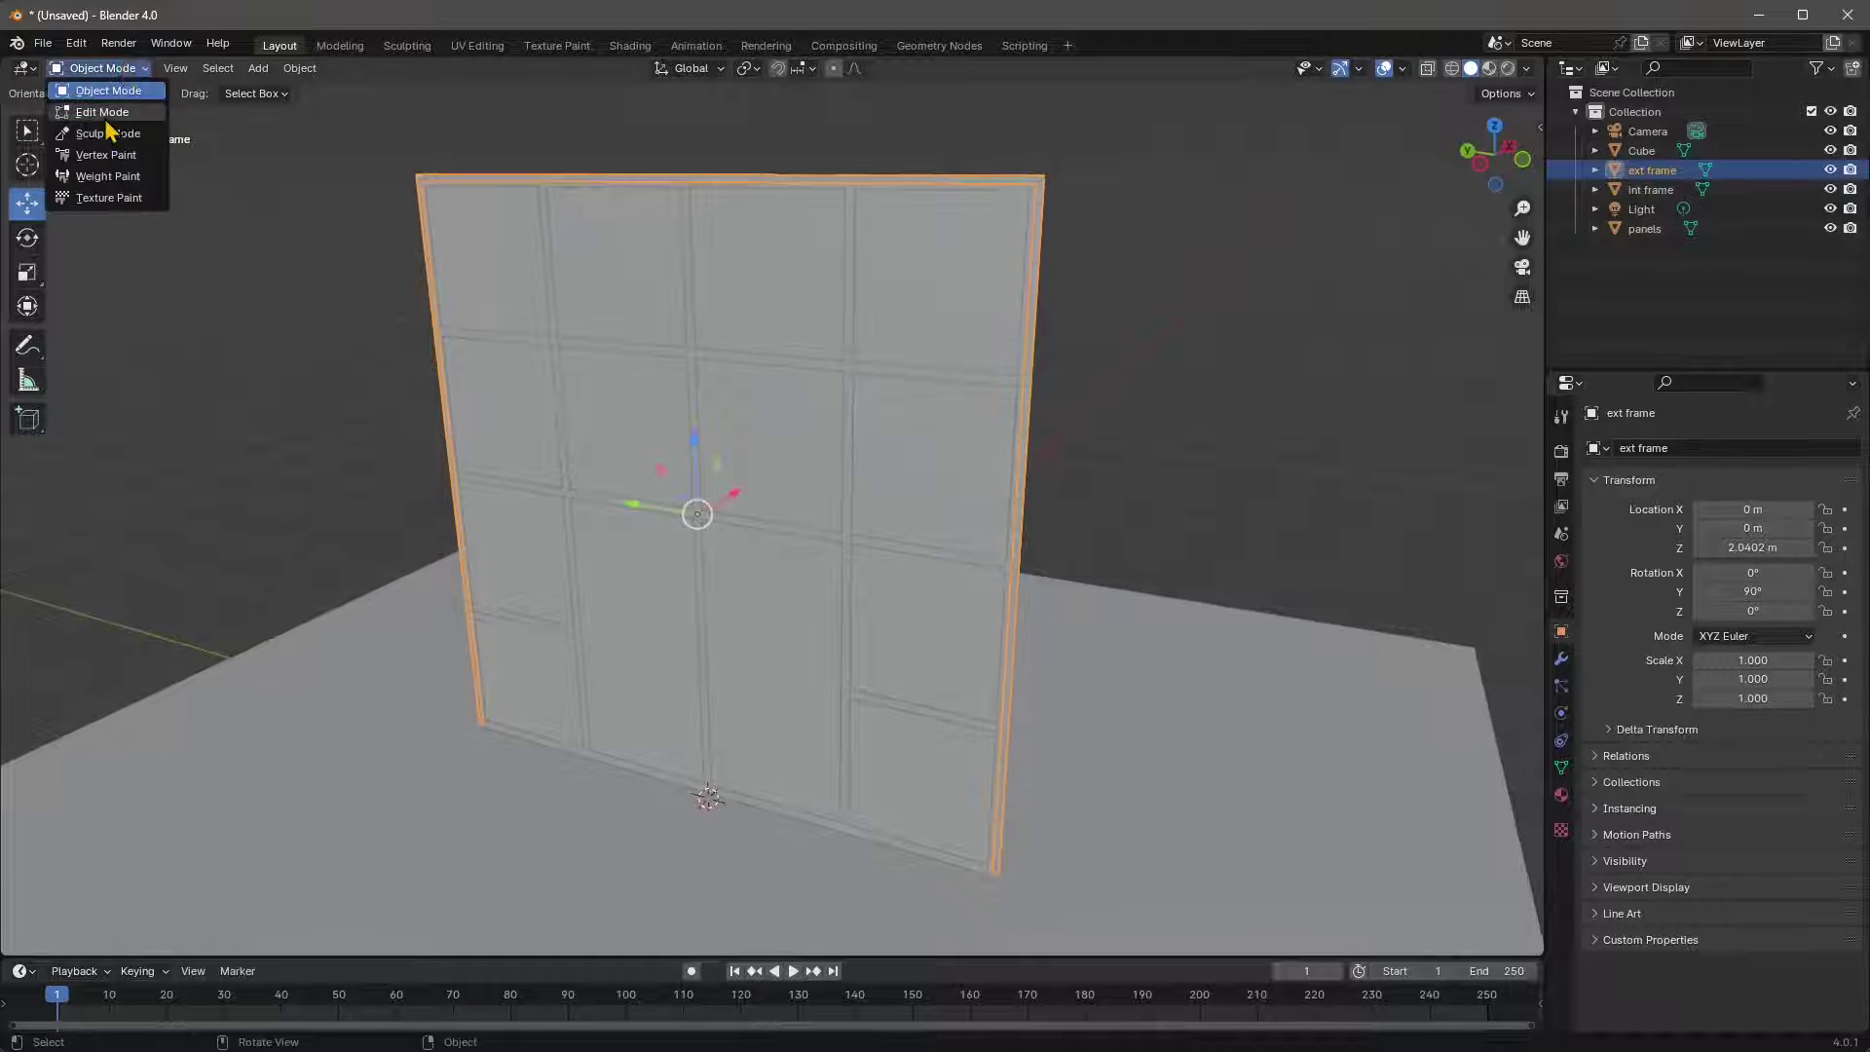
pyautogui.click(105, 109)
pyautogui.moveTo(480, 309); pyautogui.dragTo(508, 356, button='middle')
pyautogui.click(280, 68)
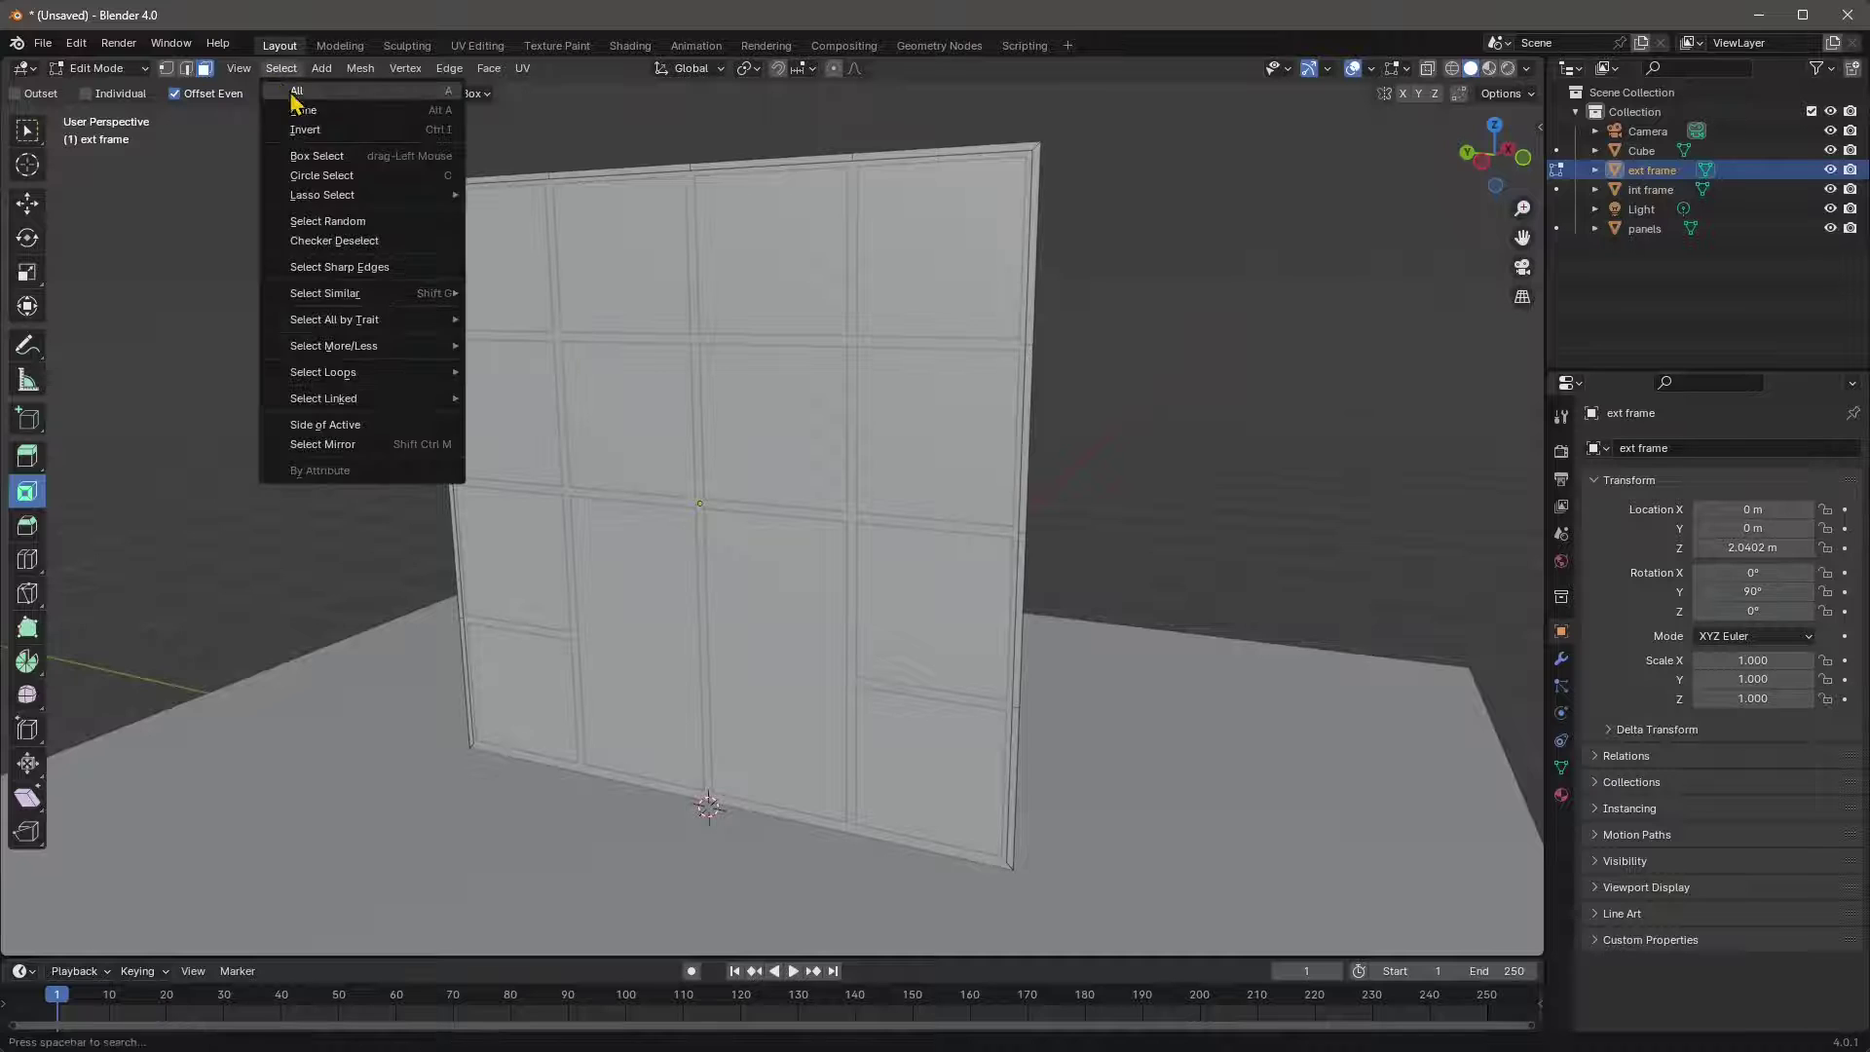
pyautogui.click(311, 146)
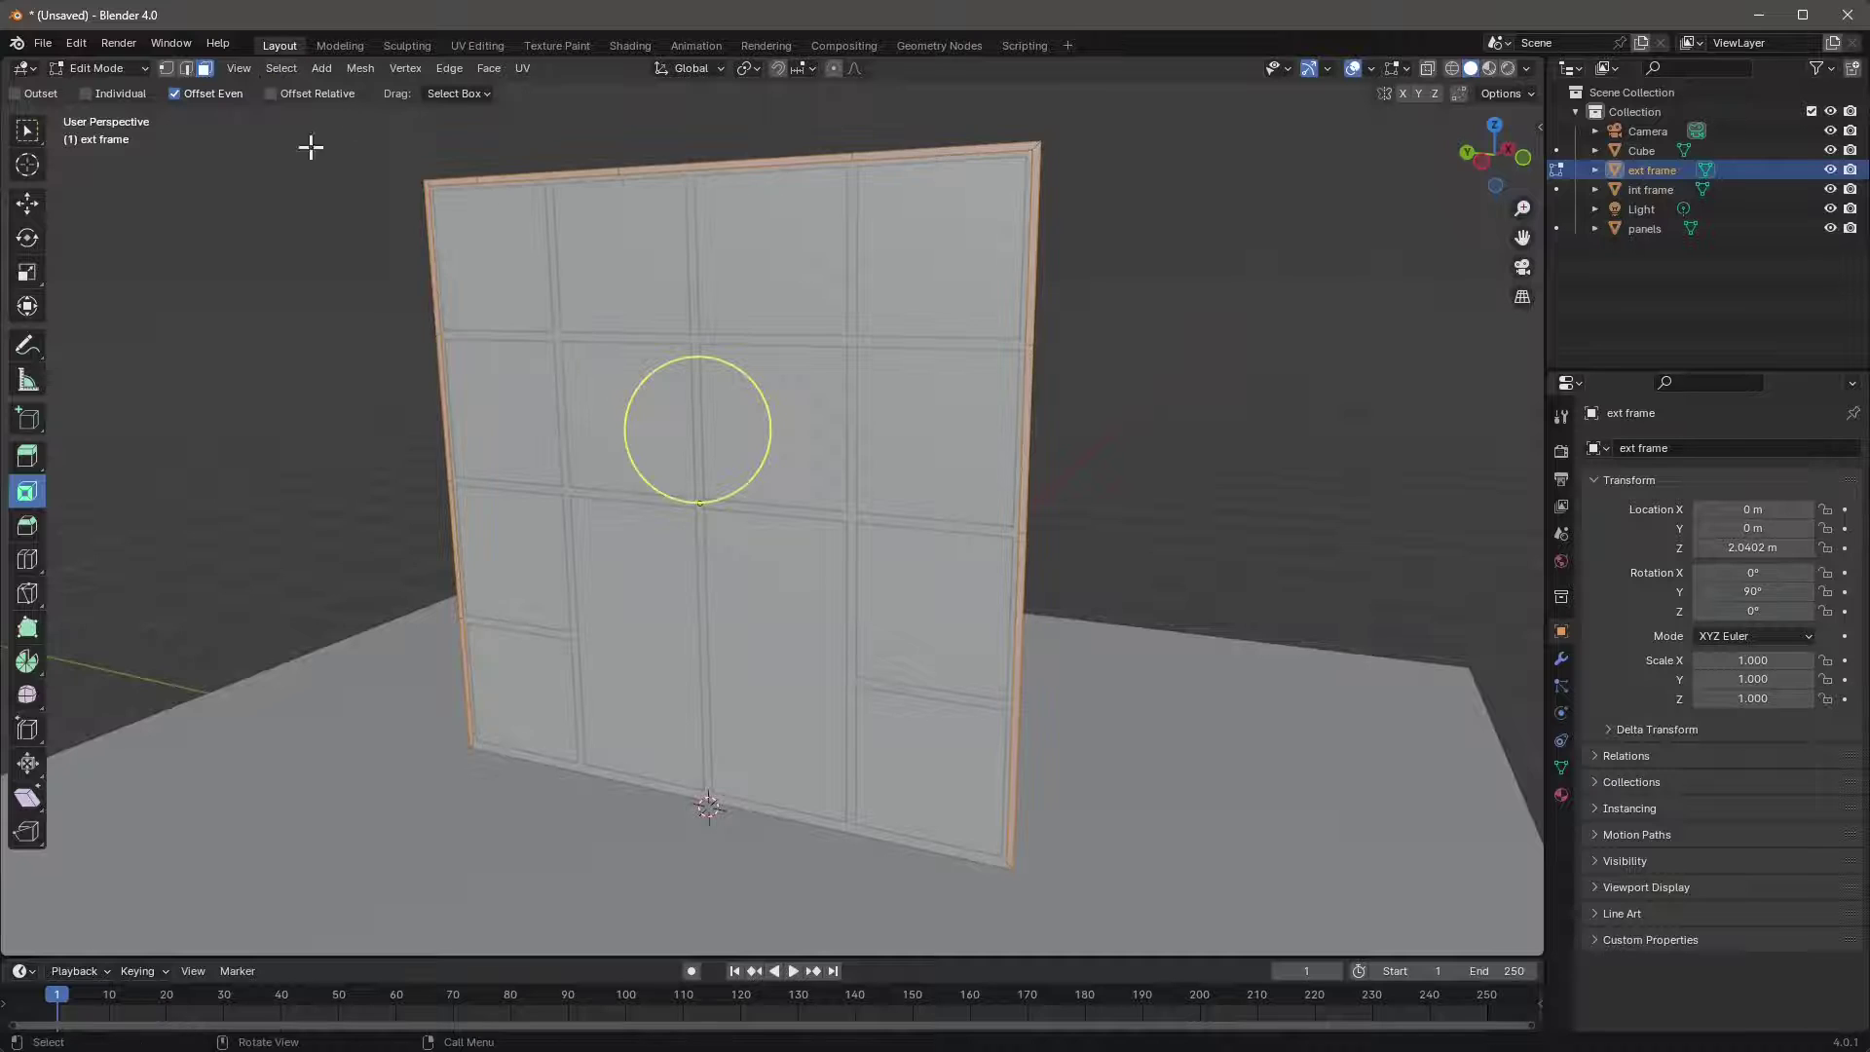
pyautogui.click(28, 457)
pyautogui.moveTo(730, 418); pyautogui.dragTo(722, 414, button='middle')
pyautogui.moveTo(722, 413)
pyautogui.mouseDown()
pyautogui.moveTo(753, 421)
pyautogui.moveTo(710, 426)
pyautogui.moveTo(722, 442)
pyautogui.mouseUp()
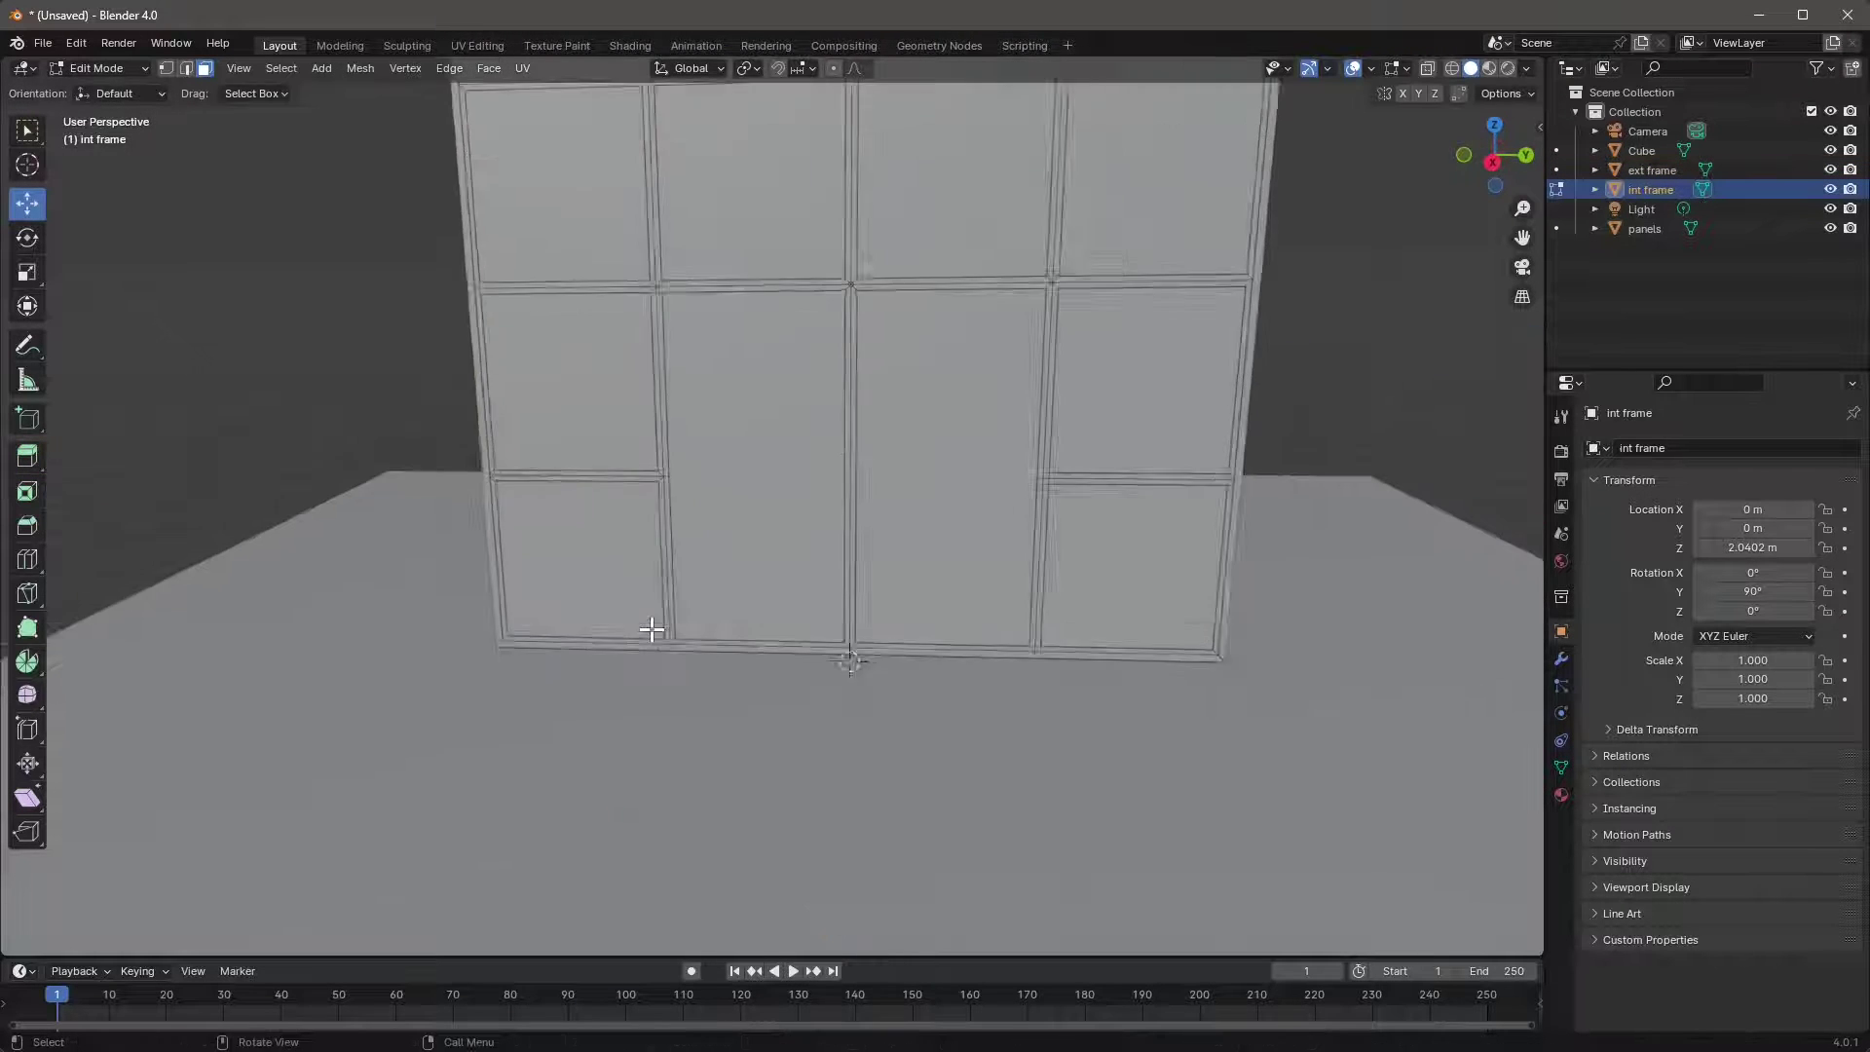
# - Select the strip of faces along the bottom edge of the int frame and separate it by selection
pyautogui.scroll(4, 546, 597)
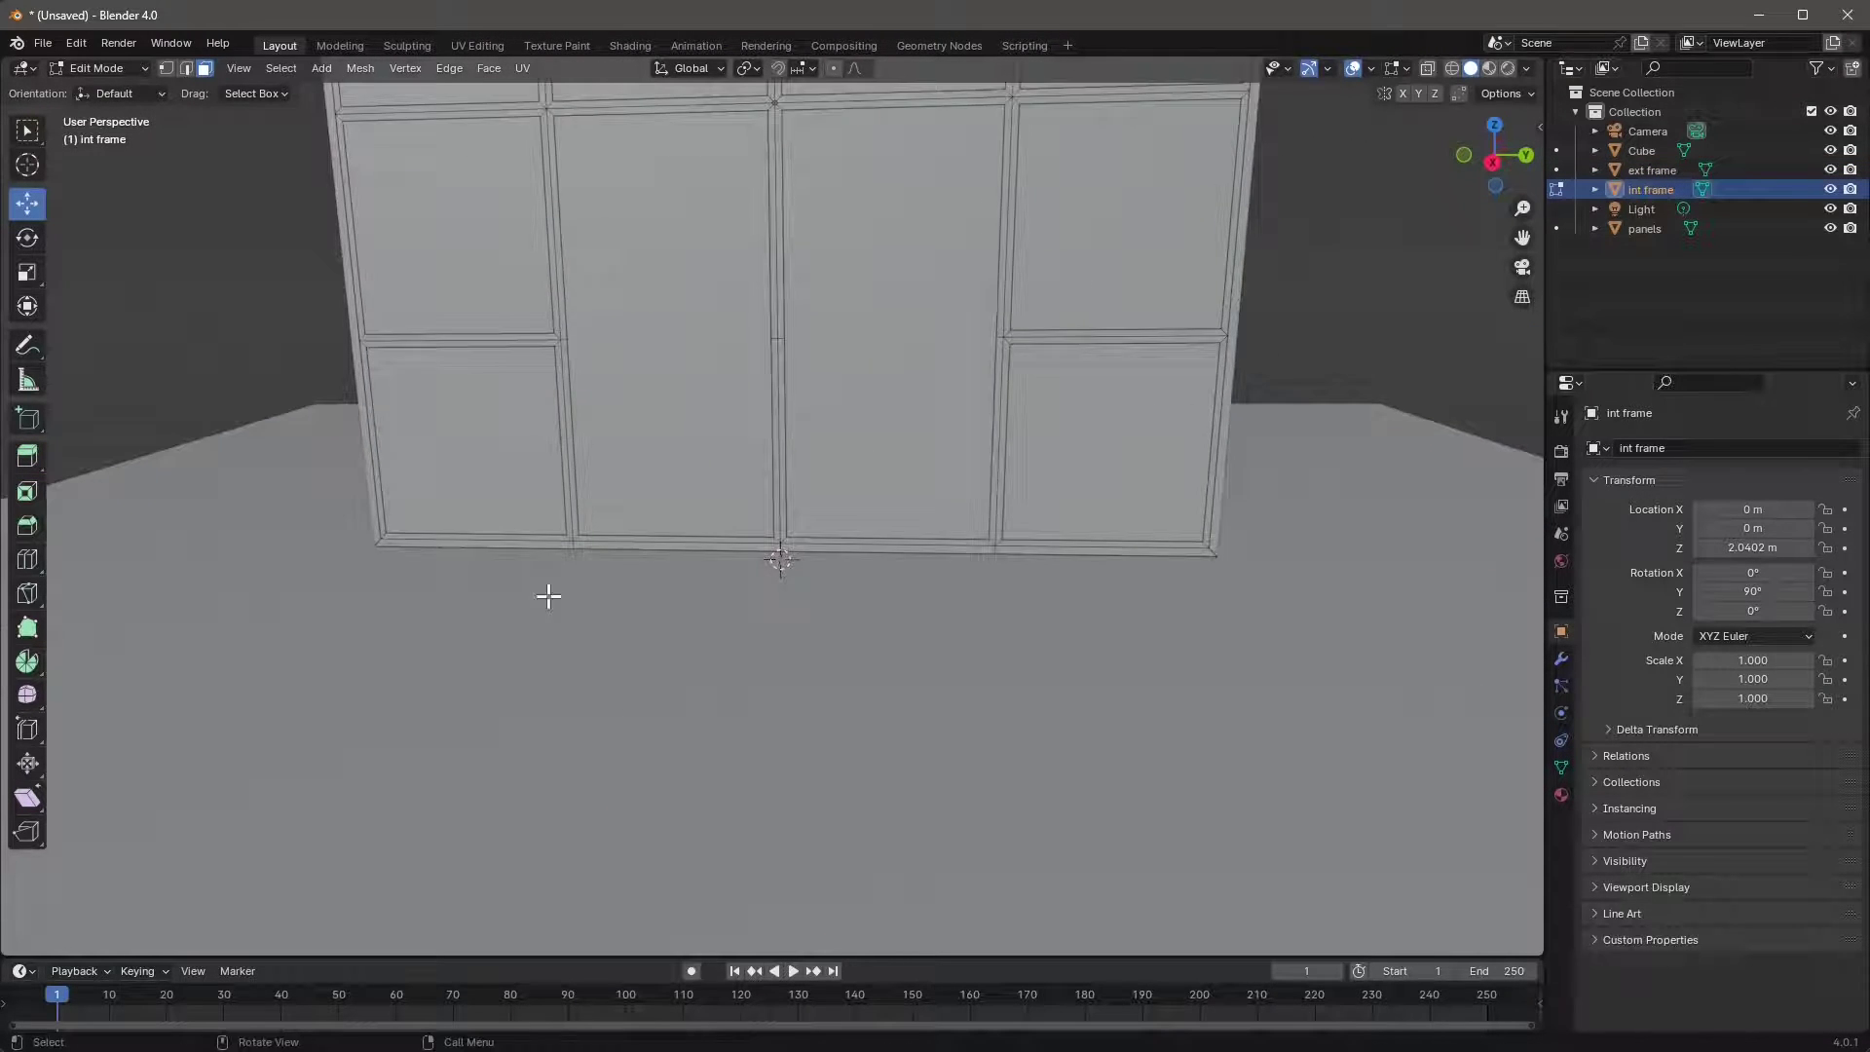
pyautogui.click(414, 550)
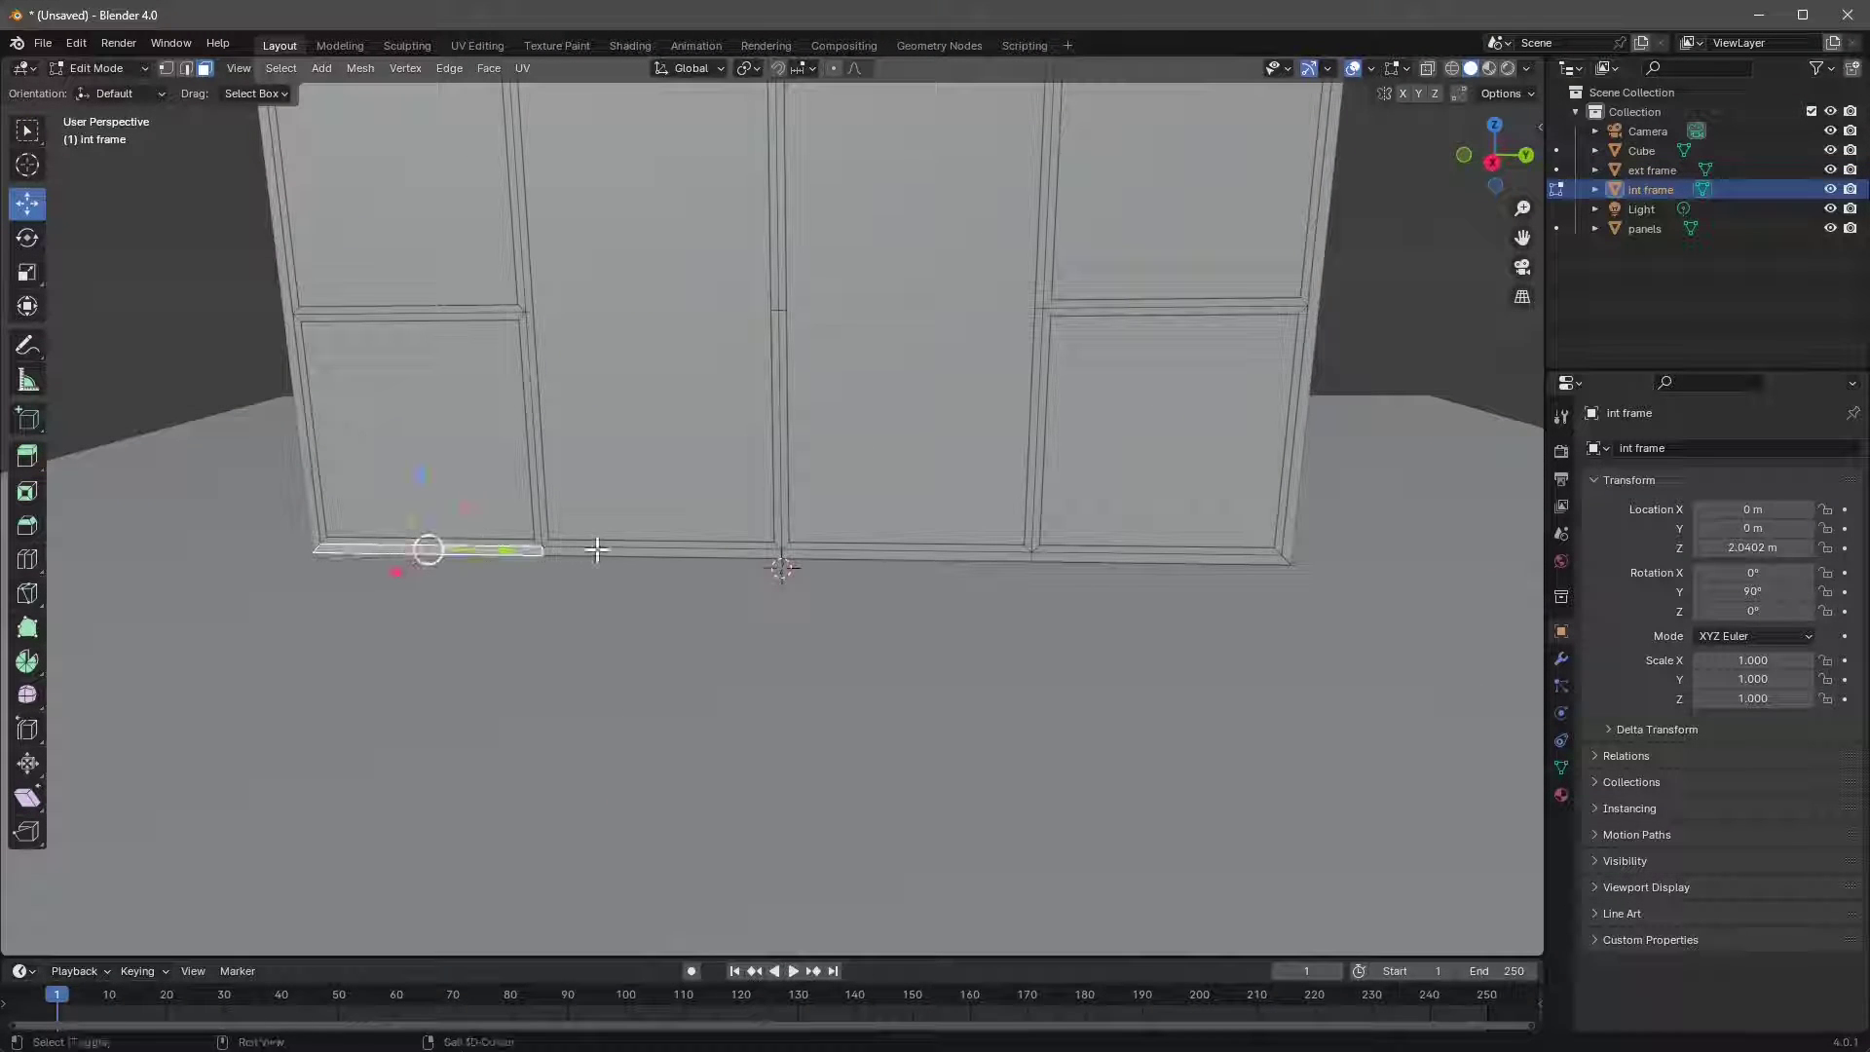
pyautogui.keyDown('shift'); pyautogui.click(600, 550); pyautogui.keyUp('shift')
pyautogui.keyDown('shift'); pyautogui.click(935, 553); pyautogui.keyUp('shift')
pyautogui.keyDown('shift'); pyautogui.click(1106, 559); pyautogui.keyUp('shift')
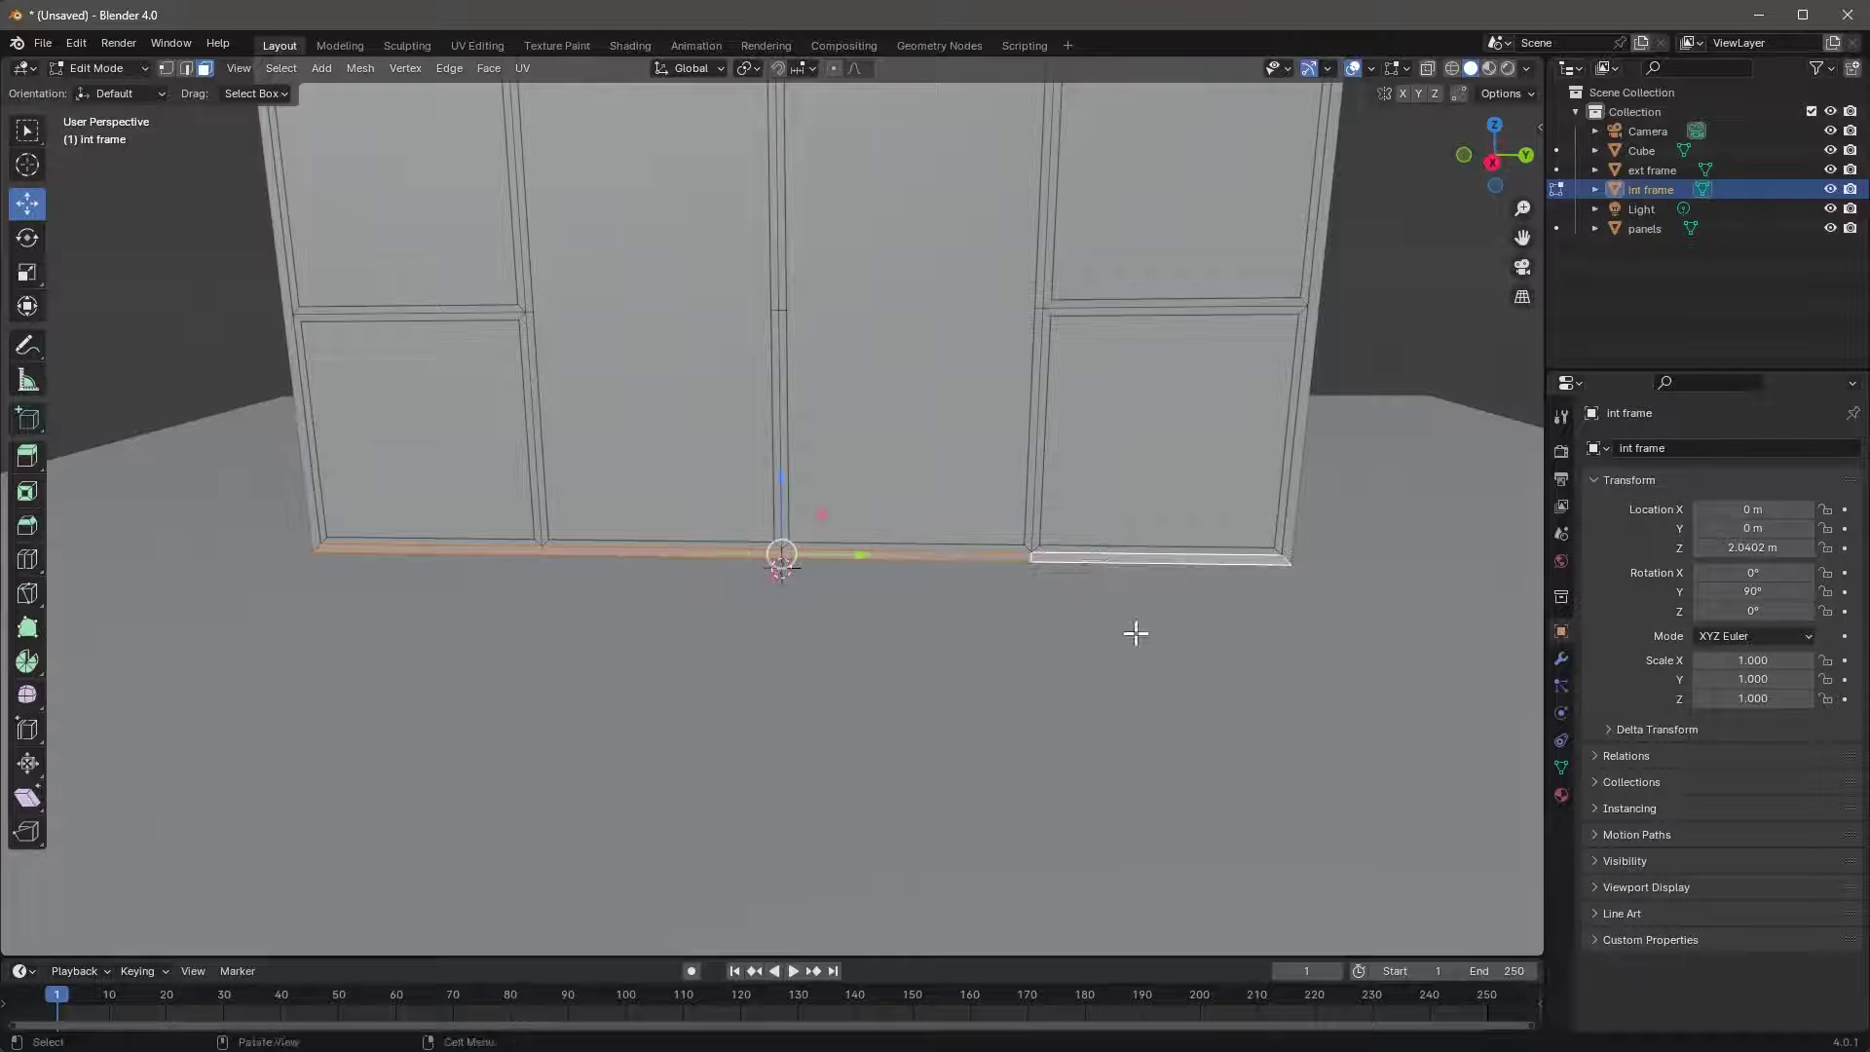
pyautogui.moveTo(1136, 635); pyautogui.dragTo(1032, 584, button='middle')
pyautogui.rightClick(1036, 578)
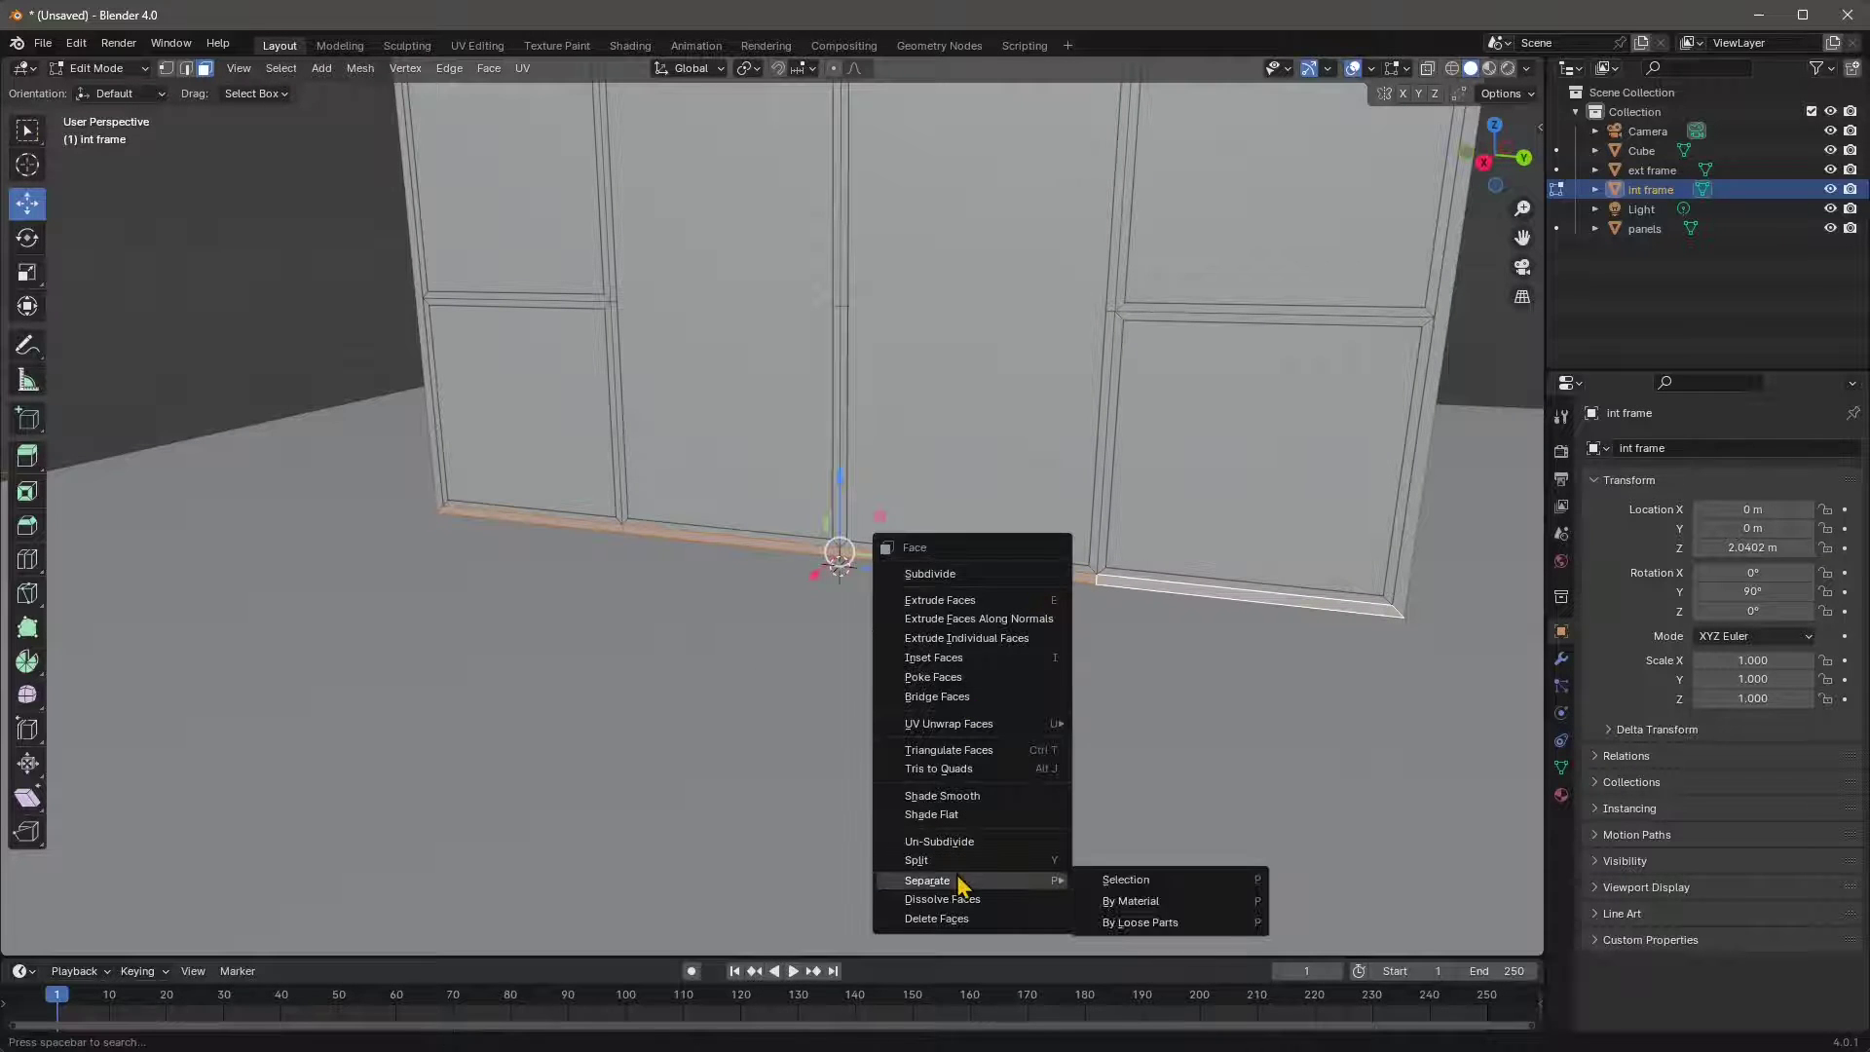
pyautogui.moveTo(960, 881)
pyautogui.click(1102, 879)
pyautogui.scroll(-1, 898, 593)
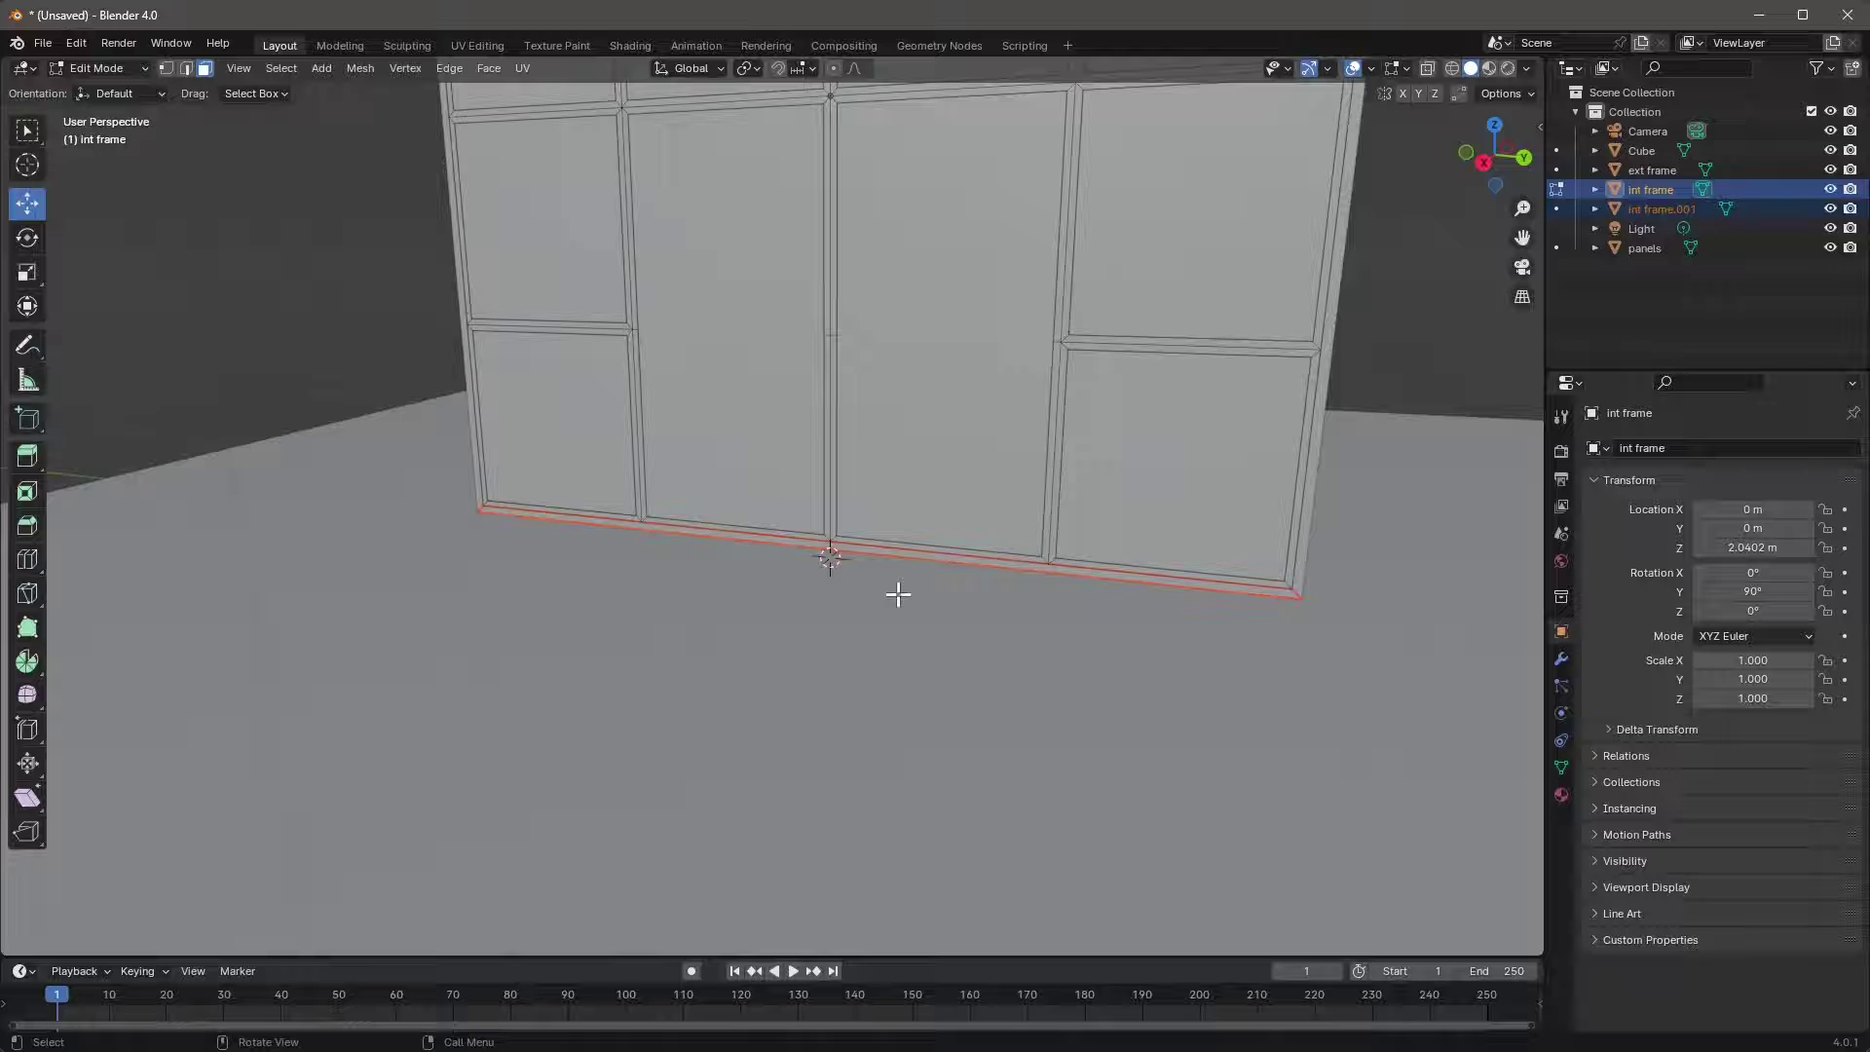
# - Return to Object Mode and join the separated bottom strip into the ext frame object
pyautogui.click(98, 67)
pyautogui.click(98, 84)
pyautogui.click(427, 498)
pyautogui.click(493, 513)
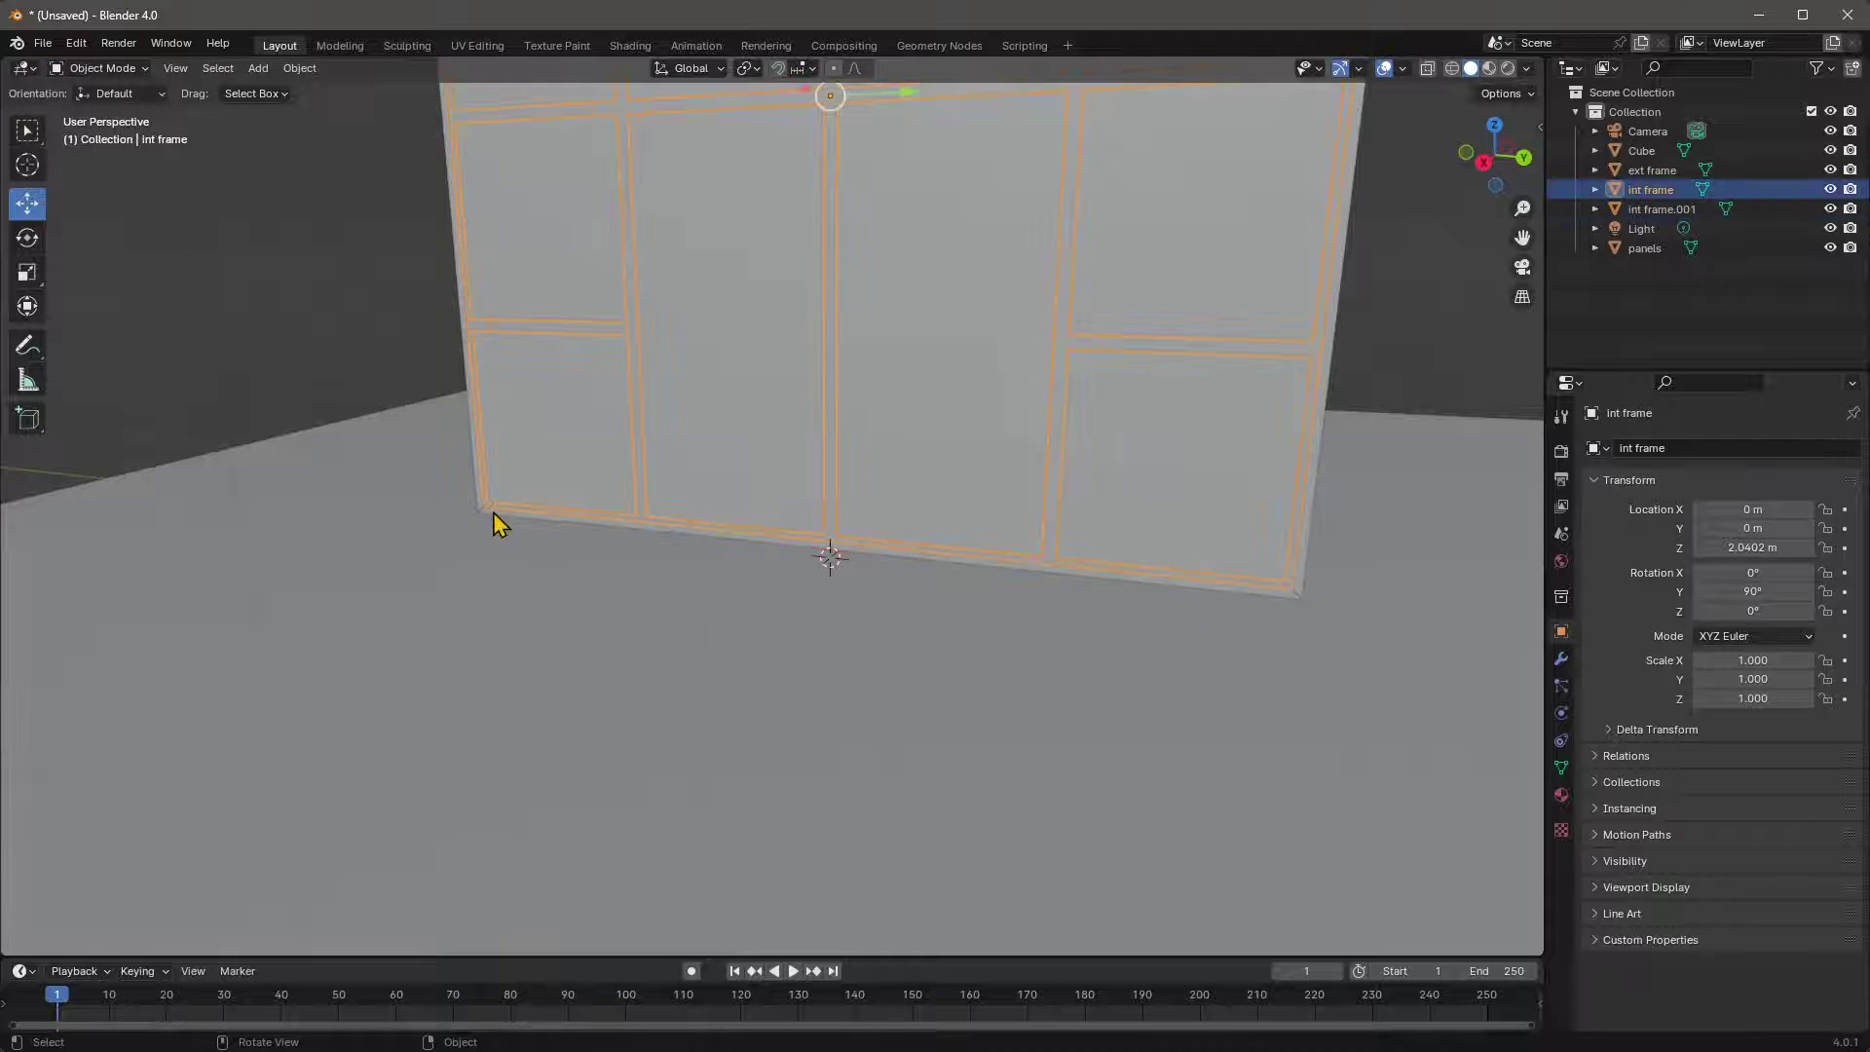
pyautogui.click(493, 515)
pyautogui.scroll(2, 483, 524)
pyautogui.click(460, 522)
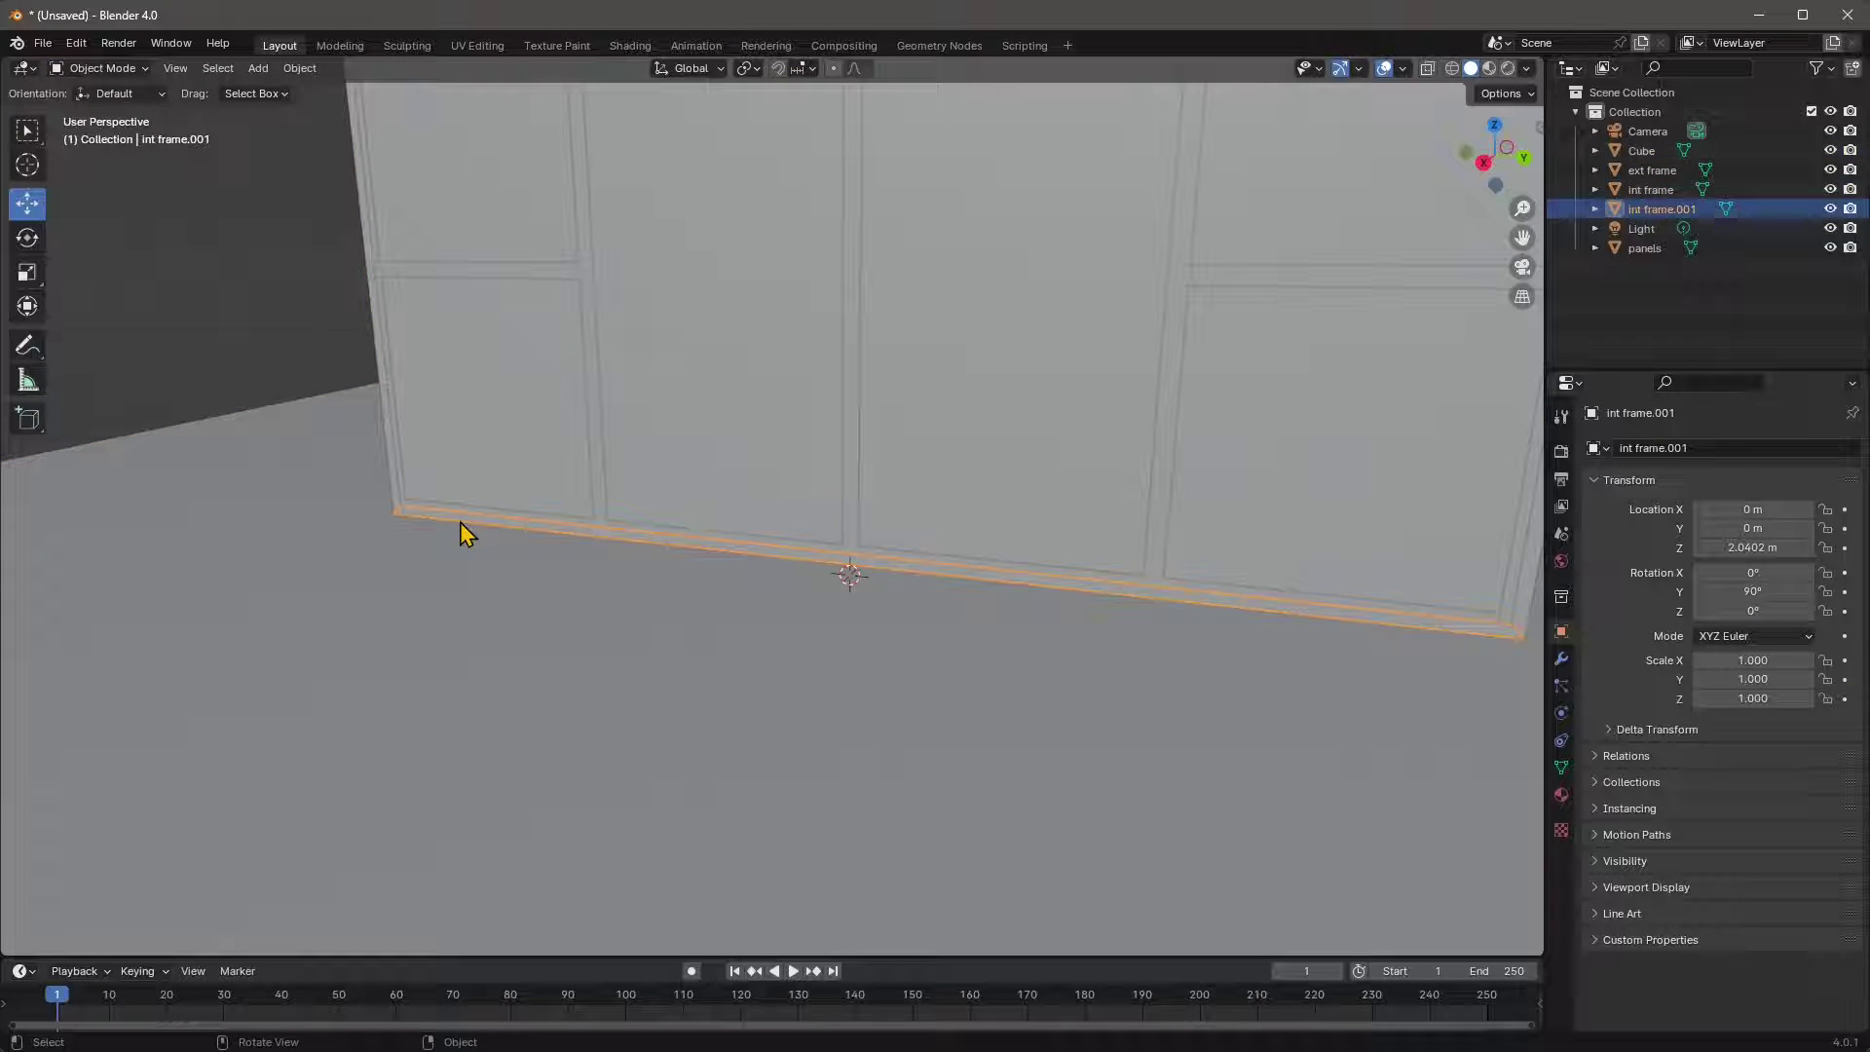
pyautogui.keyDown('shift'); pyautogui.click(395, 497); pyautogui.keyUp('shift')
pyautogui.scroll(-4, 354, 626)
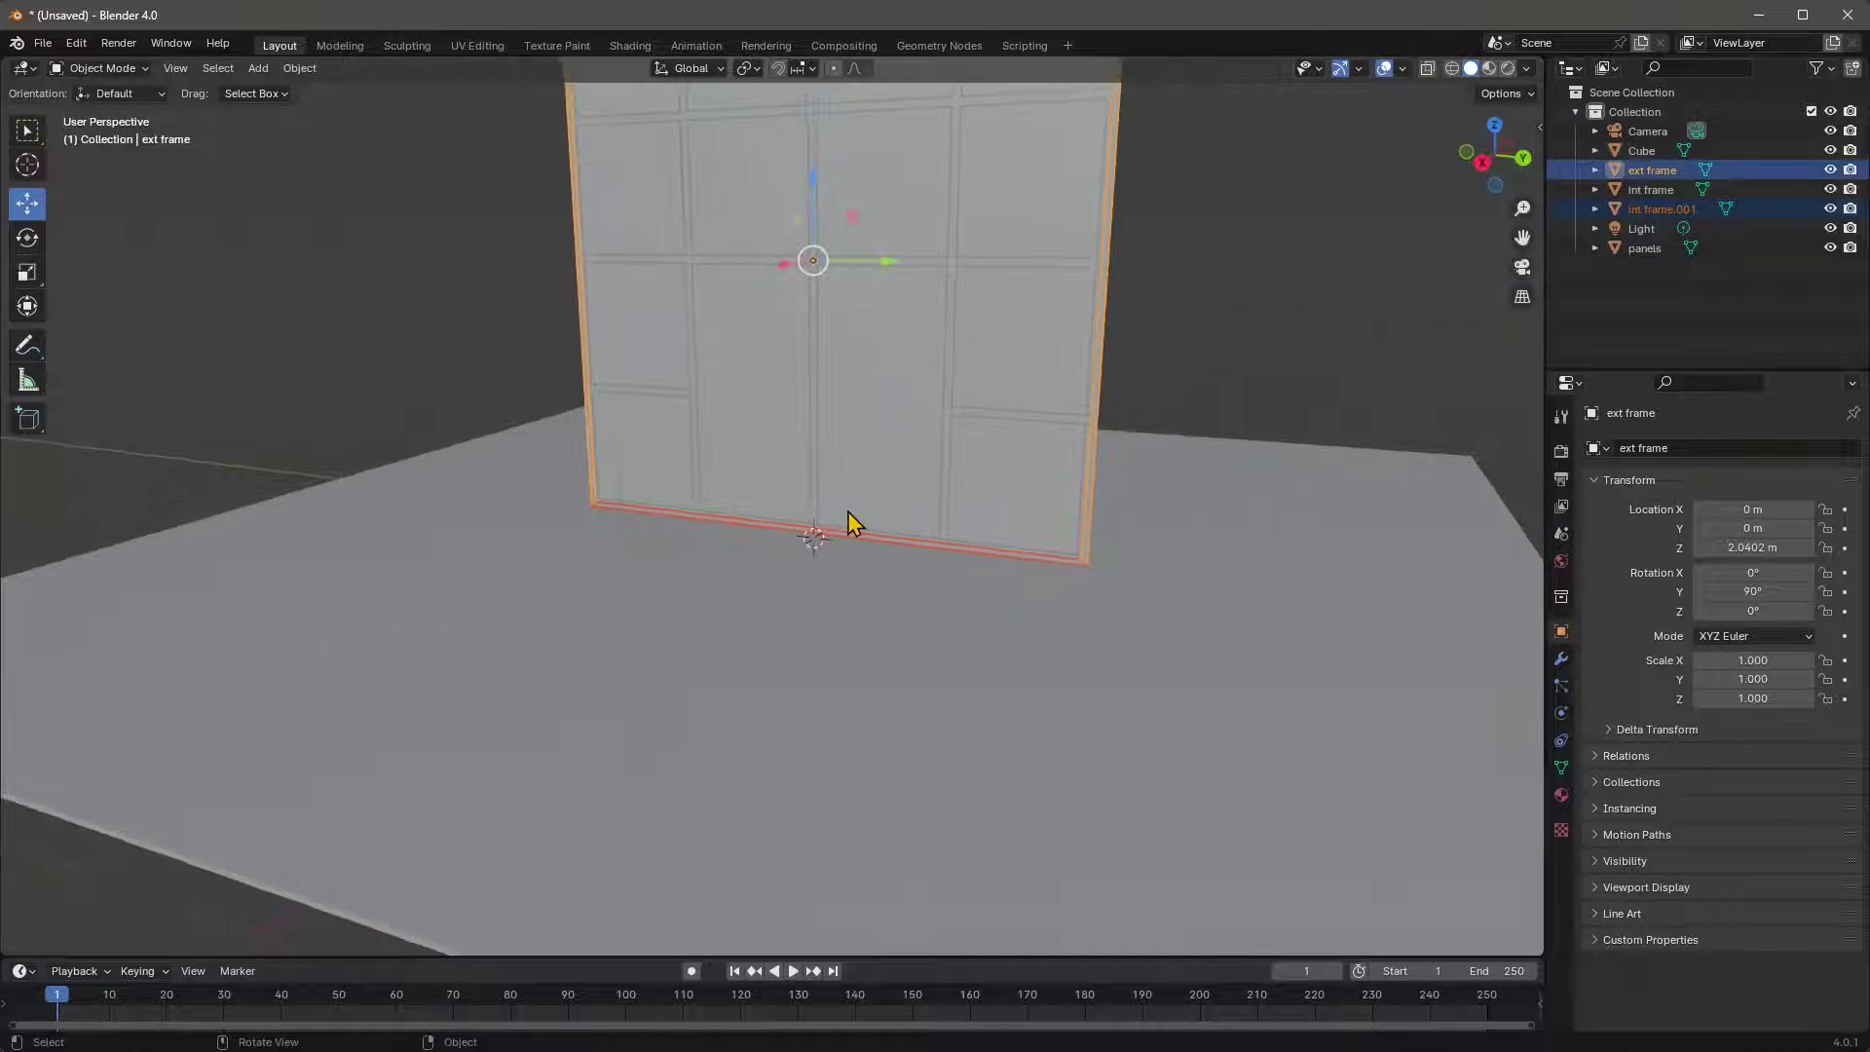
pyautogui.rightClick(862, 475)
pyautogui.click(819, 530)
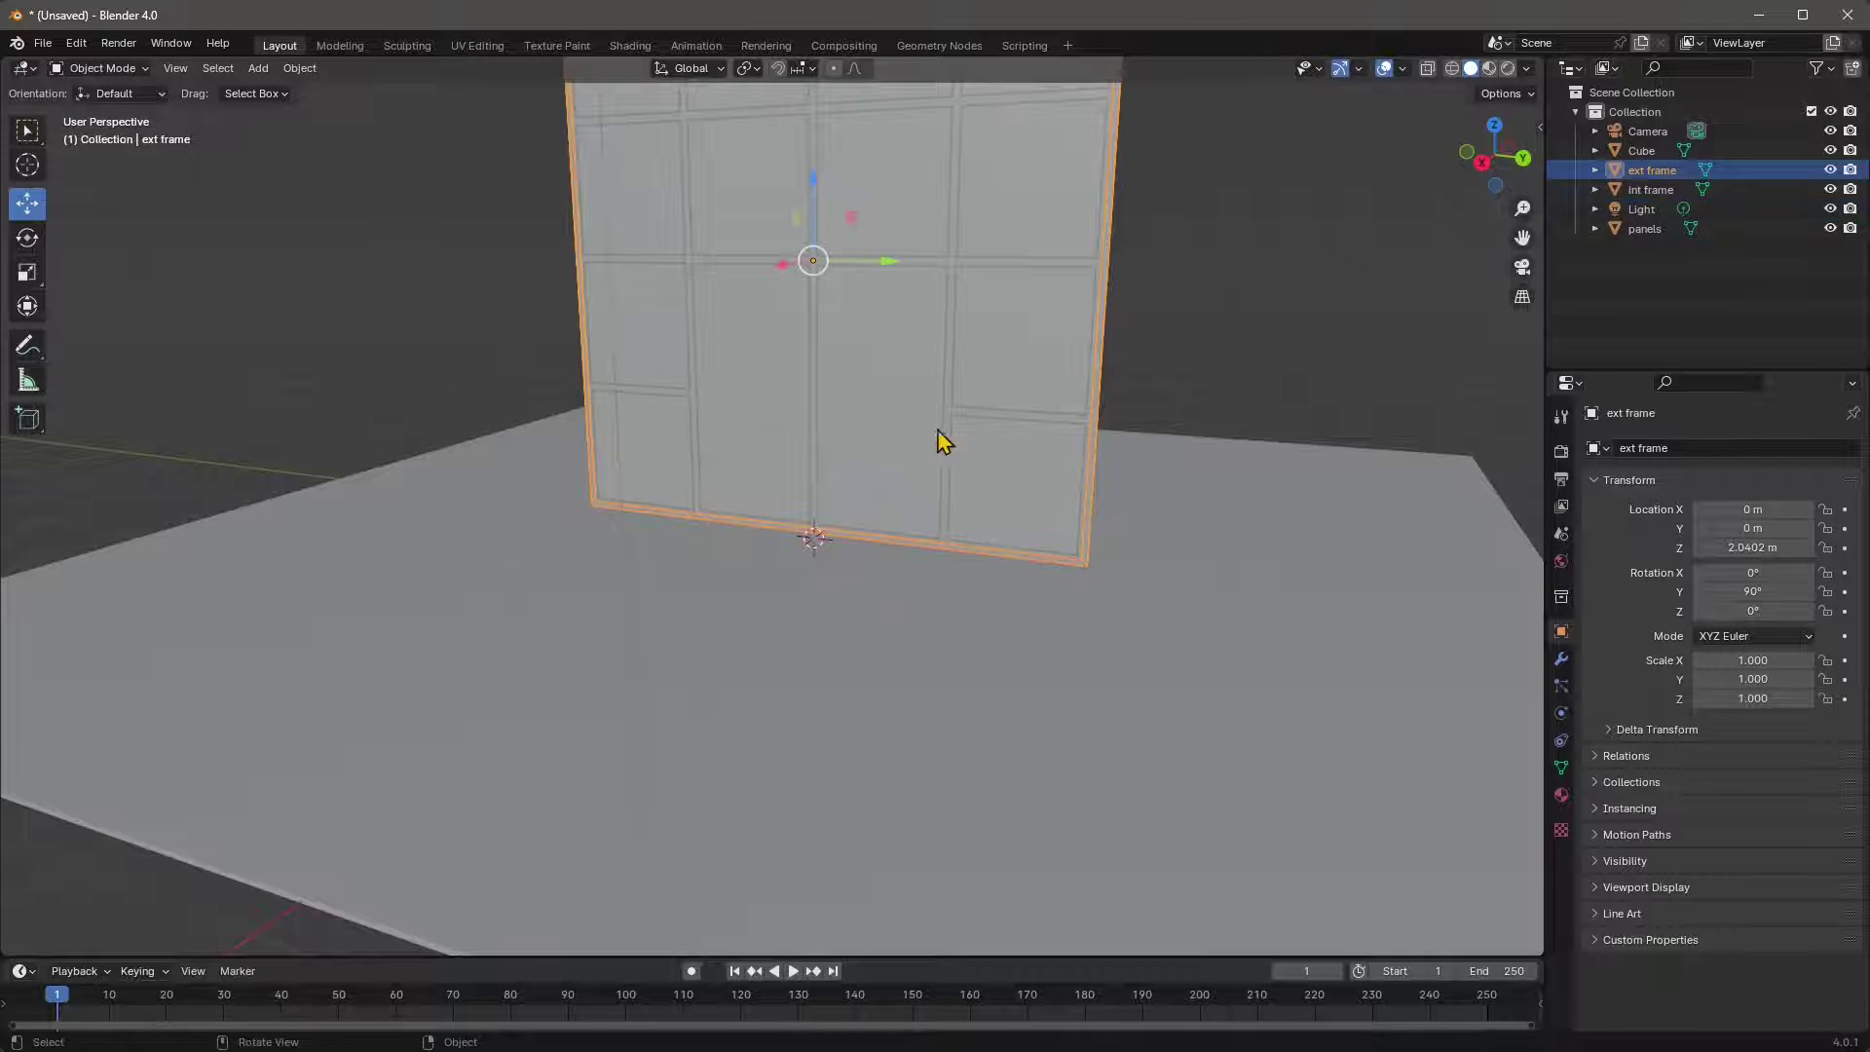
# - Add a Solidify modifier to the ext frame with a thickness of 0.2 m
pyautogui.keyDown('shift'); pyautogui.moveTo(1071, 481); pyautogui.dragTo(1031, 635, button='middle'); pyautogui.keyUp('shift')
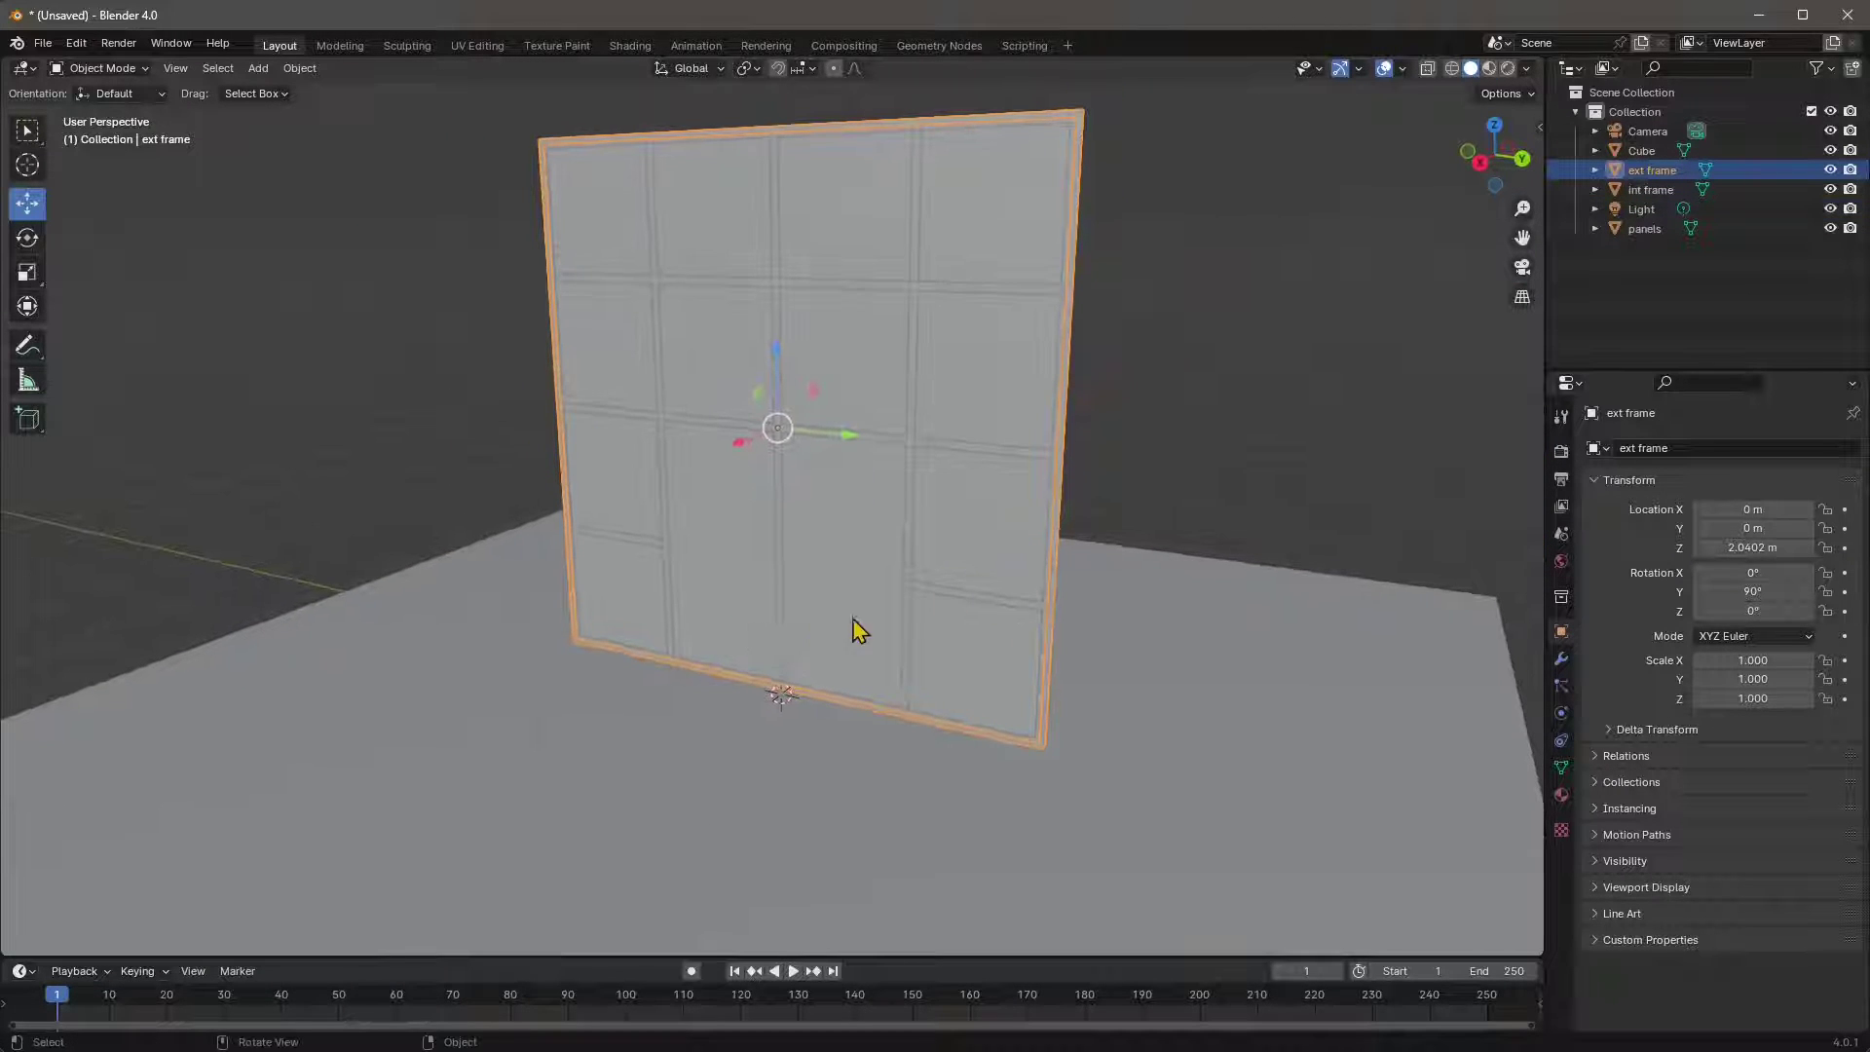
pyautogui.moveTo(1004, 200); pyautogui.dragTo(877, 222, button='middle')
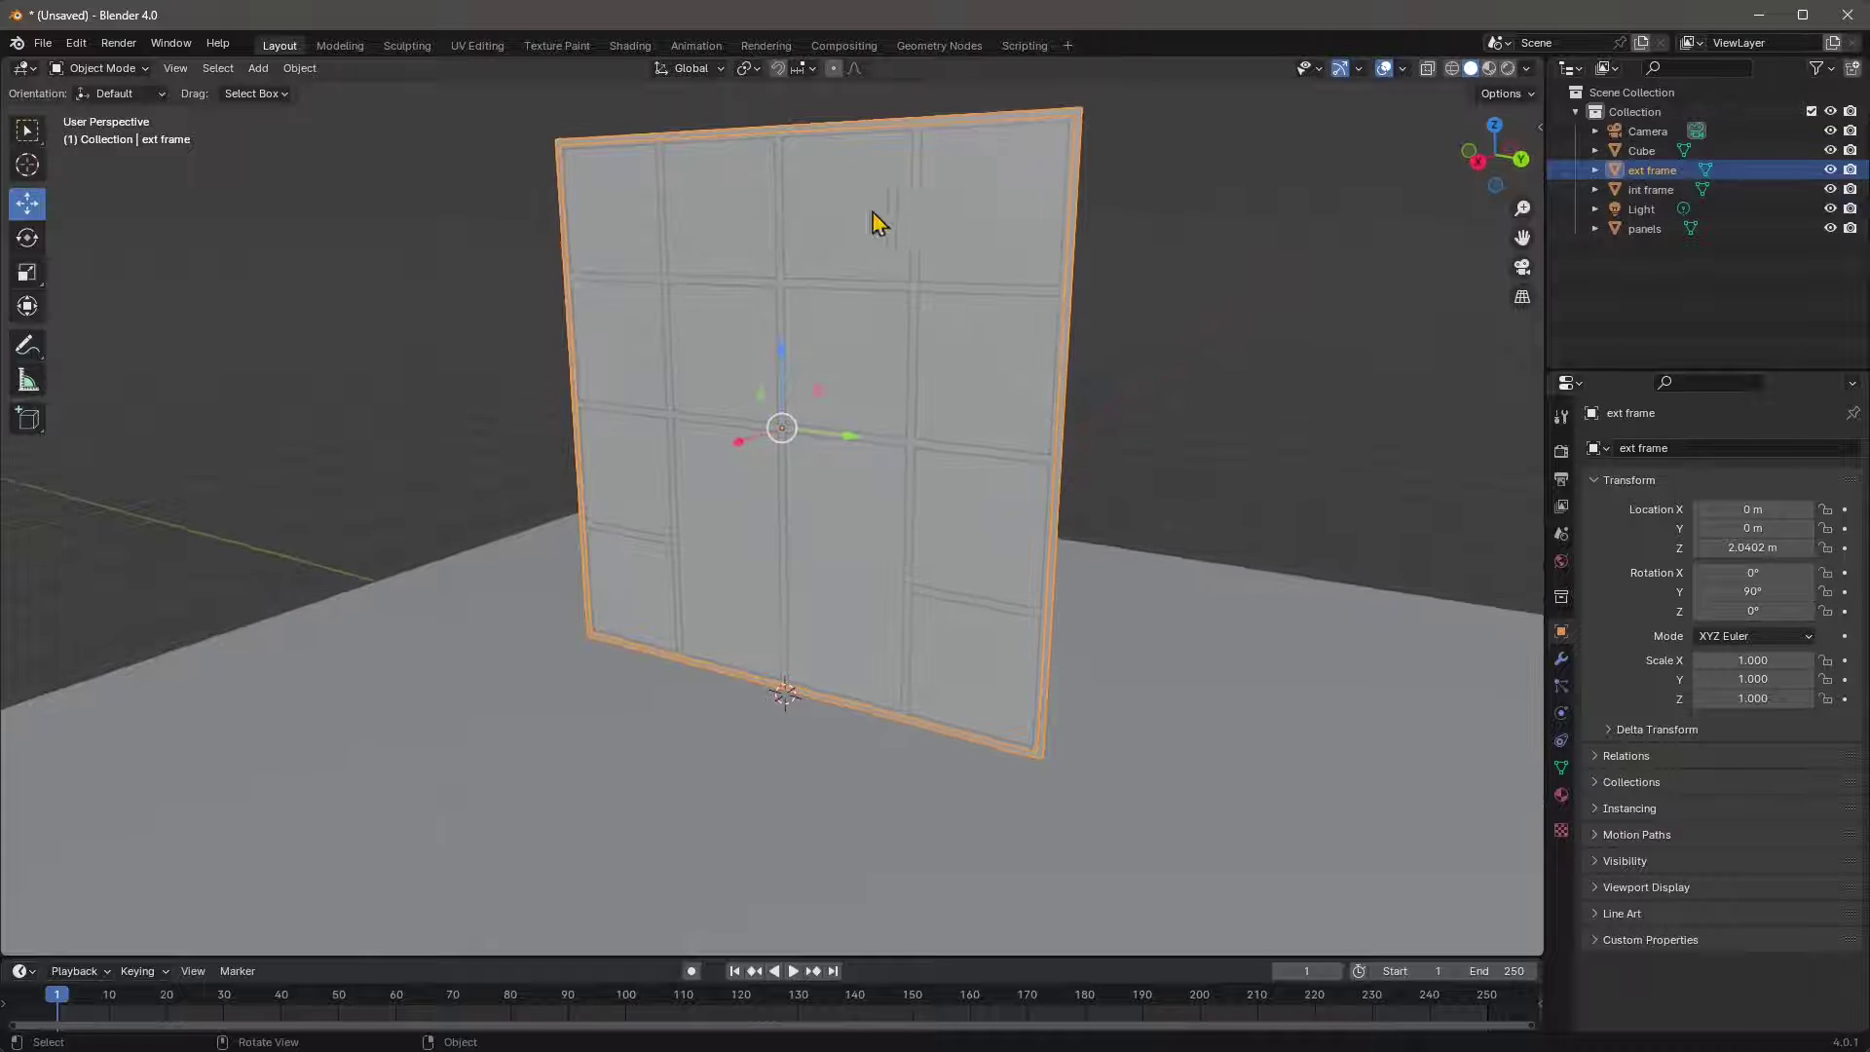
pyautogui.click(1563, 661)
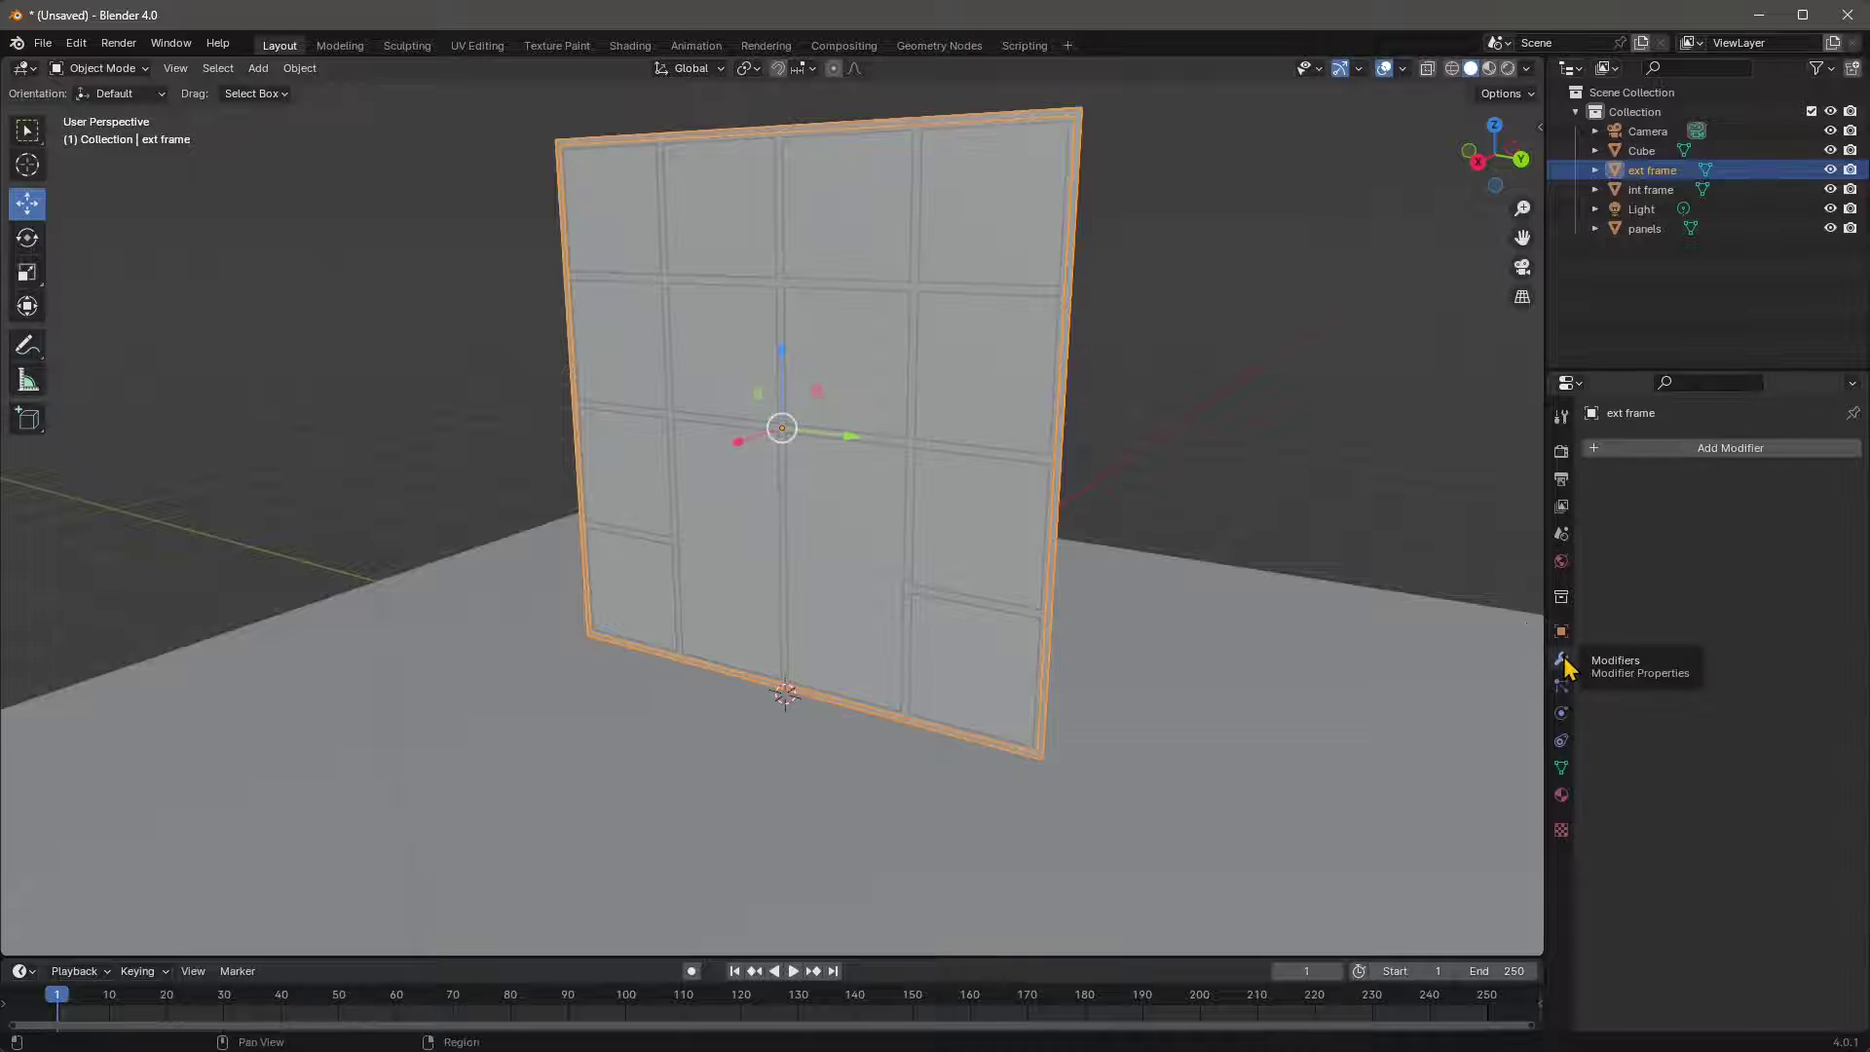
pyautogui.click(1637, 450)
pyautogui.moveTo(1557, 519)
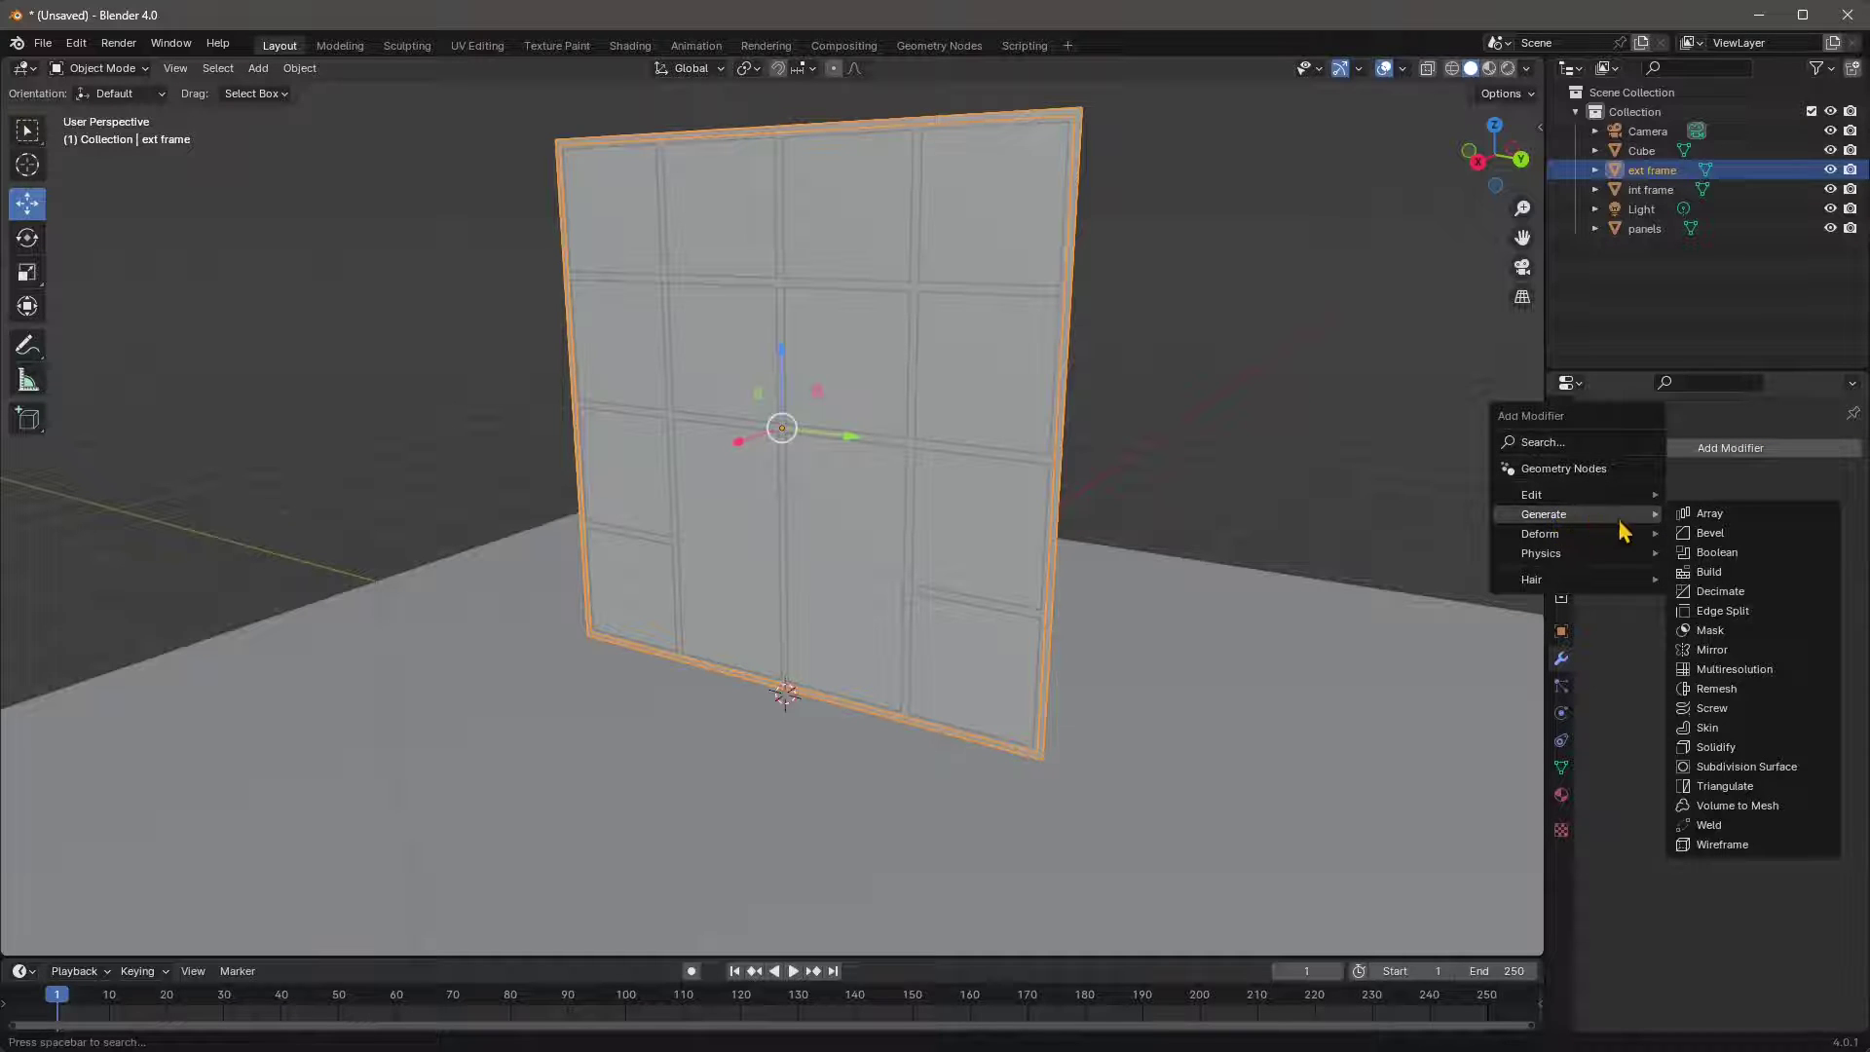
pyautogui.click(1734, 747)
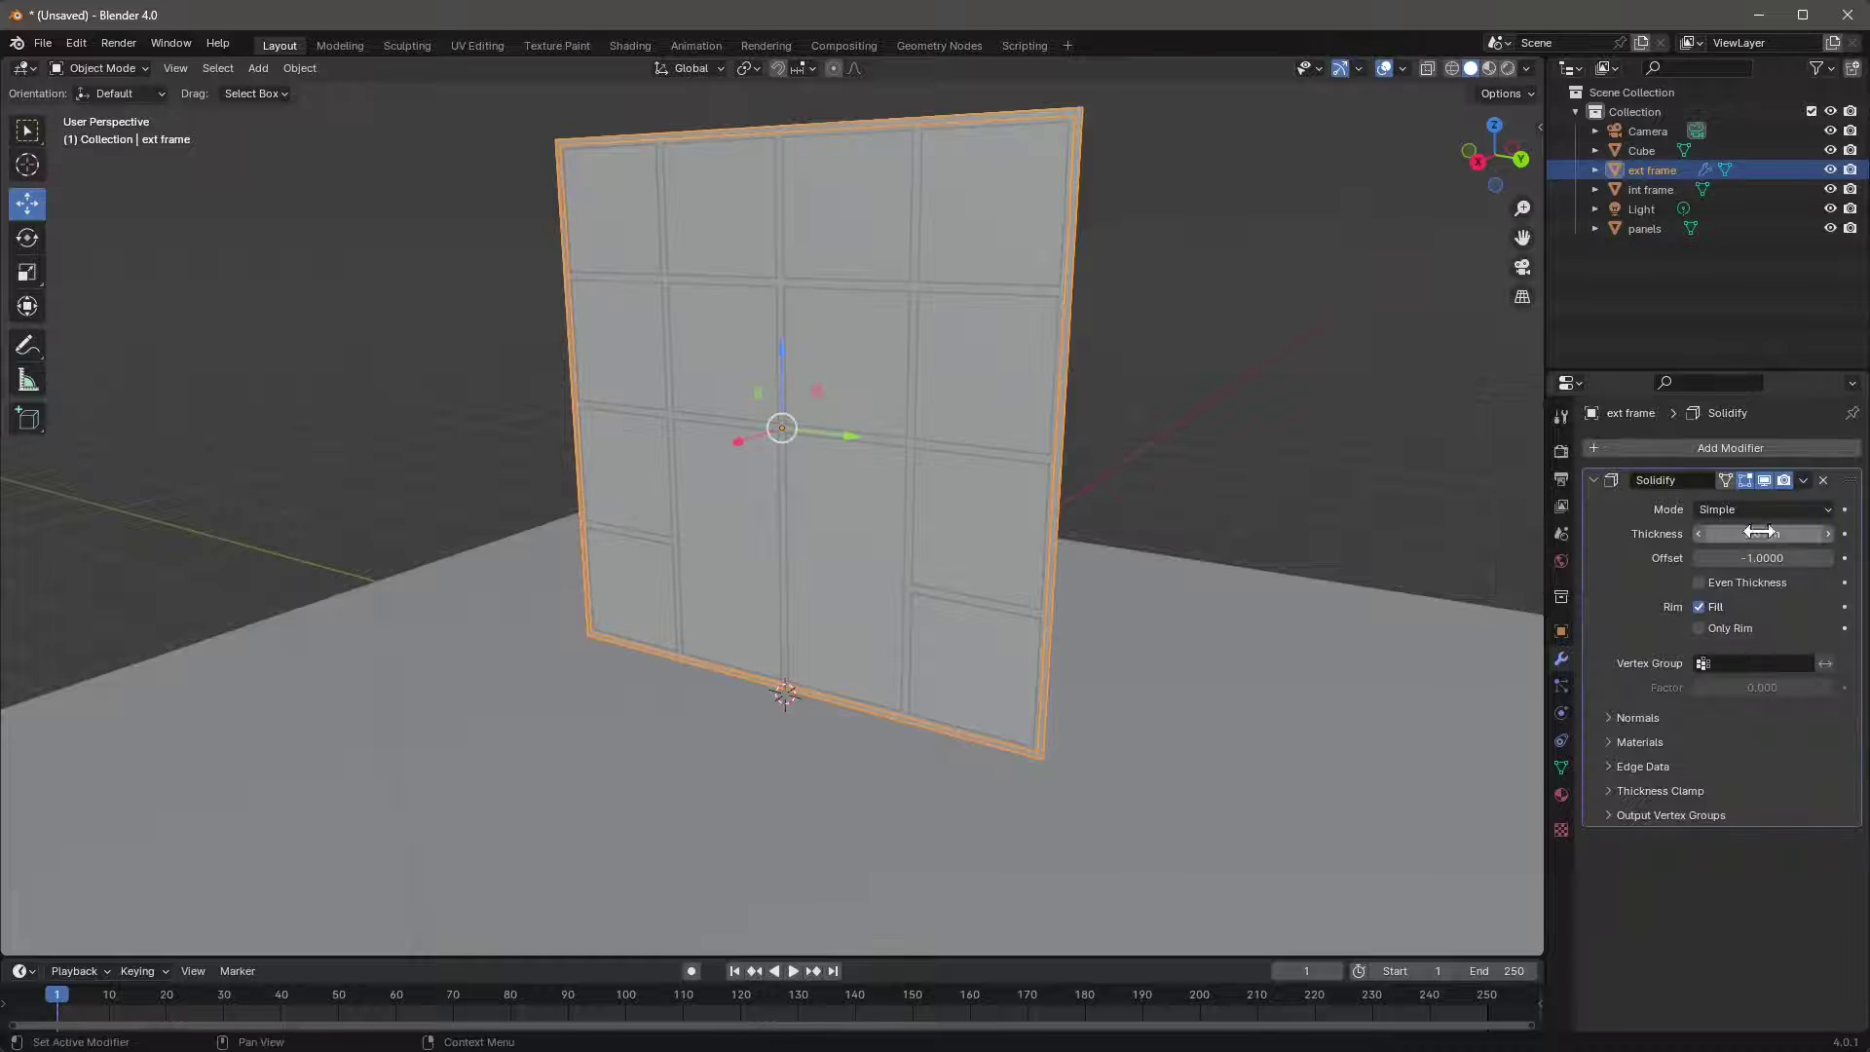
pyautogui.moveTo(1763, 534); pyautogui.dragTo(1846, 534)
pyautogui.moveTo(1027, 337); pyautogui.dragTo(978, 360, button='middle')
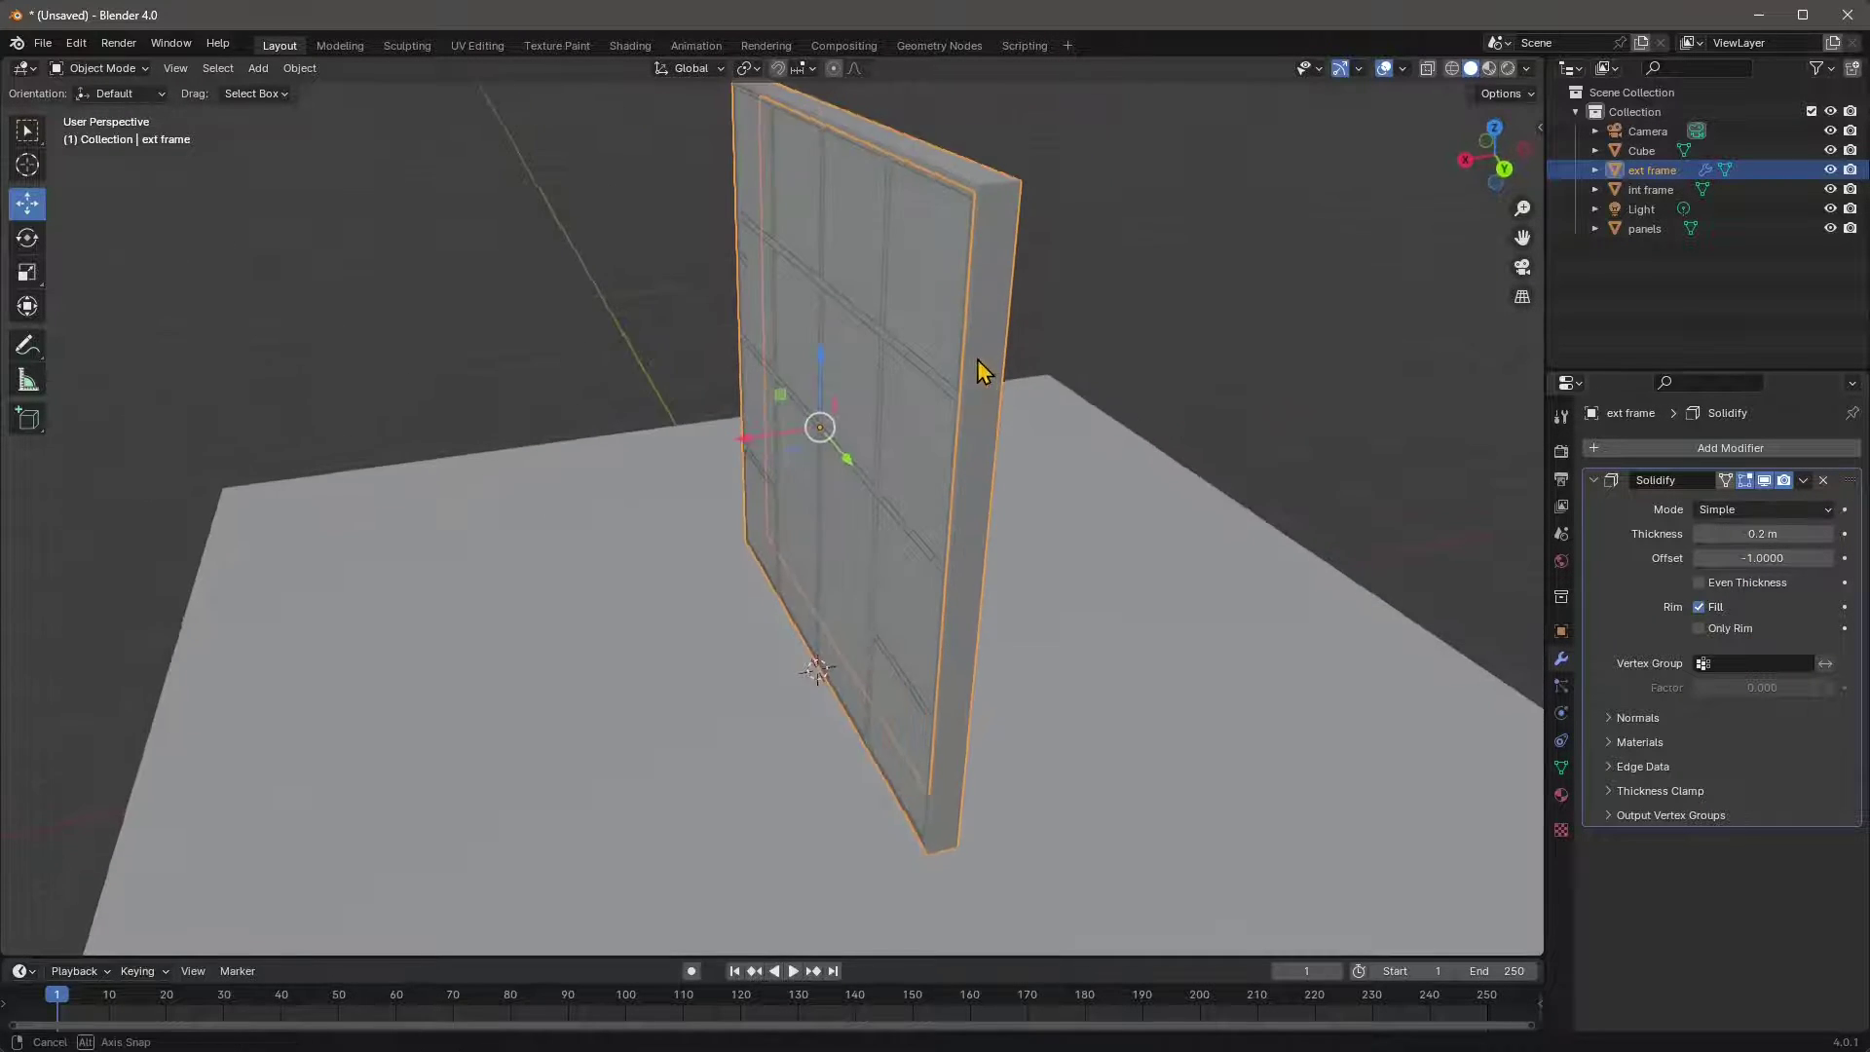
# - Adjust the ext frame's Solidify modifier to an offset of -0.3469 and a thickness of 0.25 m
pyautogui.moveTo(1759, 536); pyautogui.dragTo(1811, 558)
pyautogui.moveTo(1174, 534); pyautogui.dragTo(975, 370, button='middle')
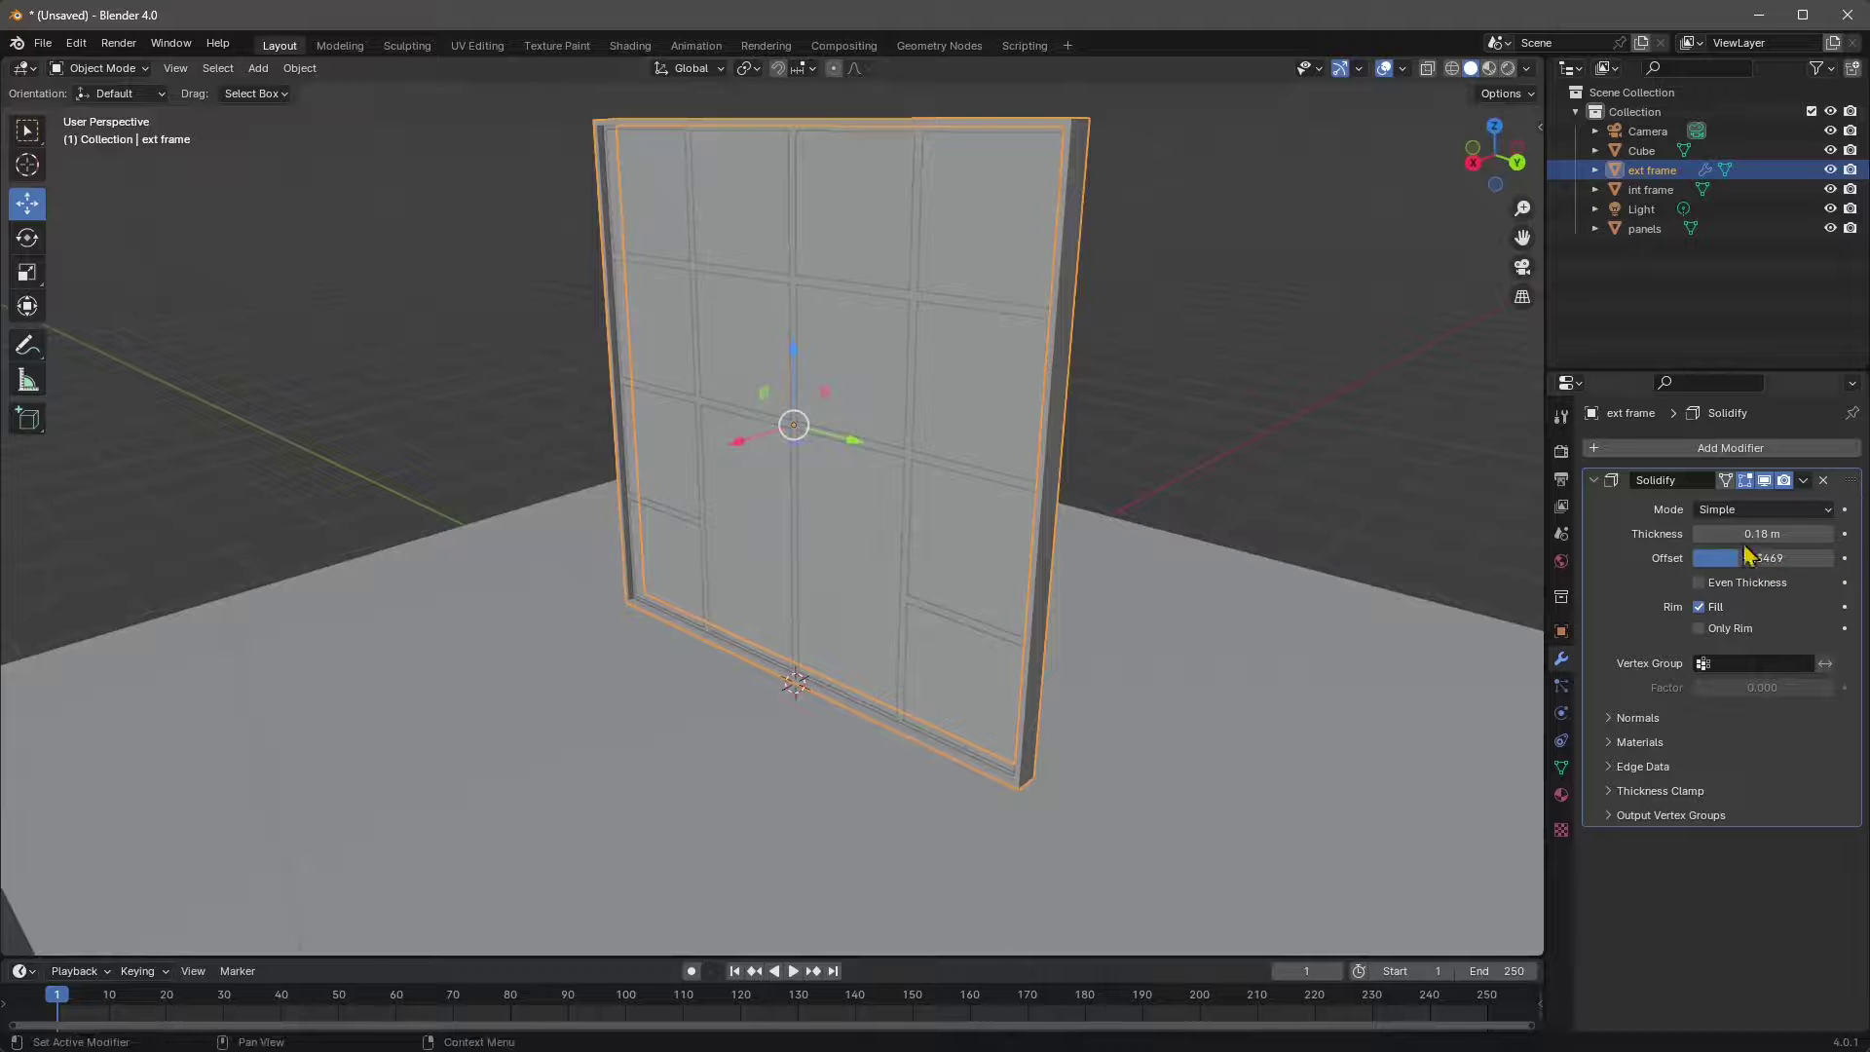
pyautogui.moveTo(1763, 534); pyautogui.dragTo(1788, 534)
pyautogui.moveTo(1273, 530); pyautogui.dragTo(915, 452, button='middle')
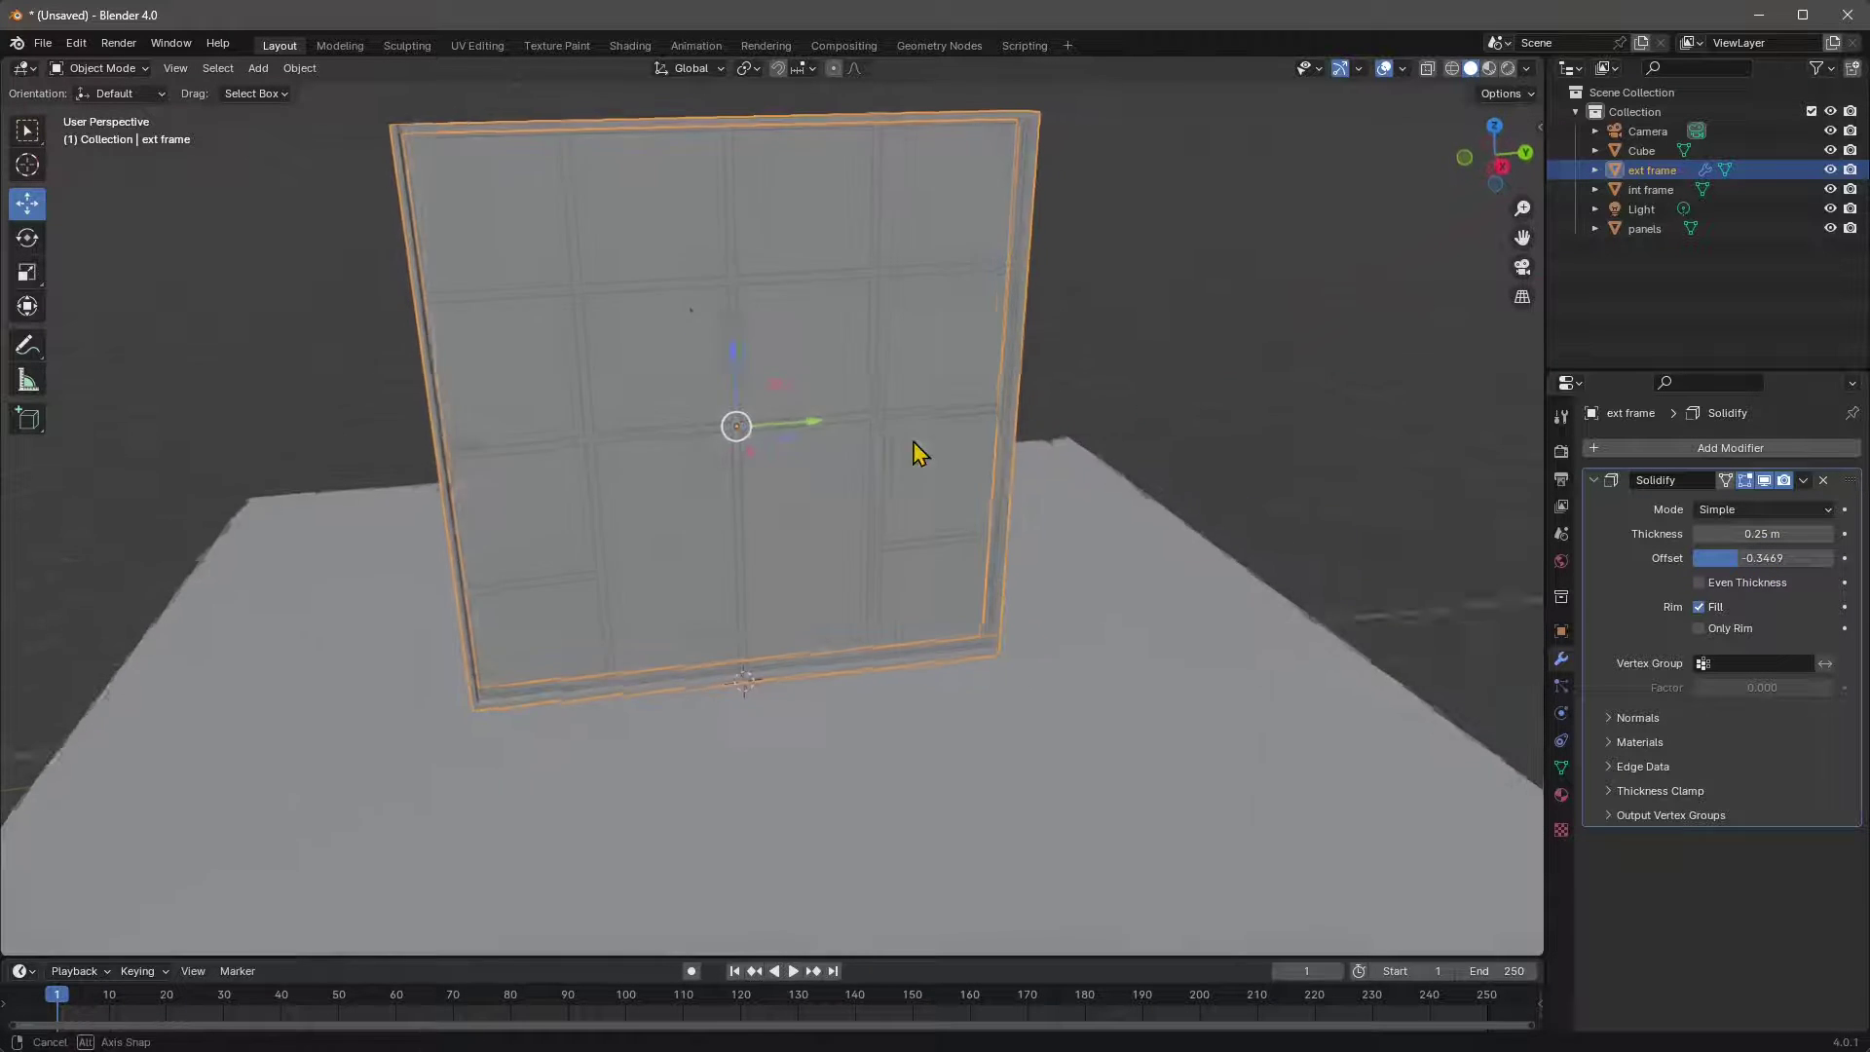
# - Add a Solidify modifier to the int frame with a thickness of 0.08 m and an offset of 0.0204
pyautogui.click(692, 330)
pyautogui.moveTo(693, 330); pyautogui.dragTo(881, 222, button='middle')
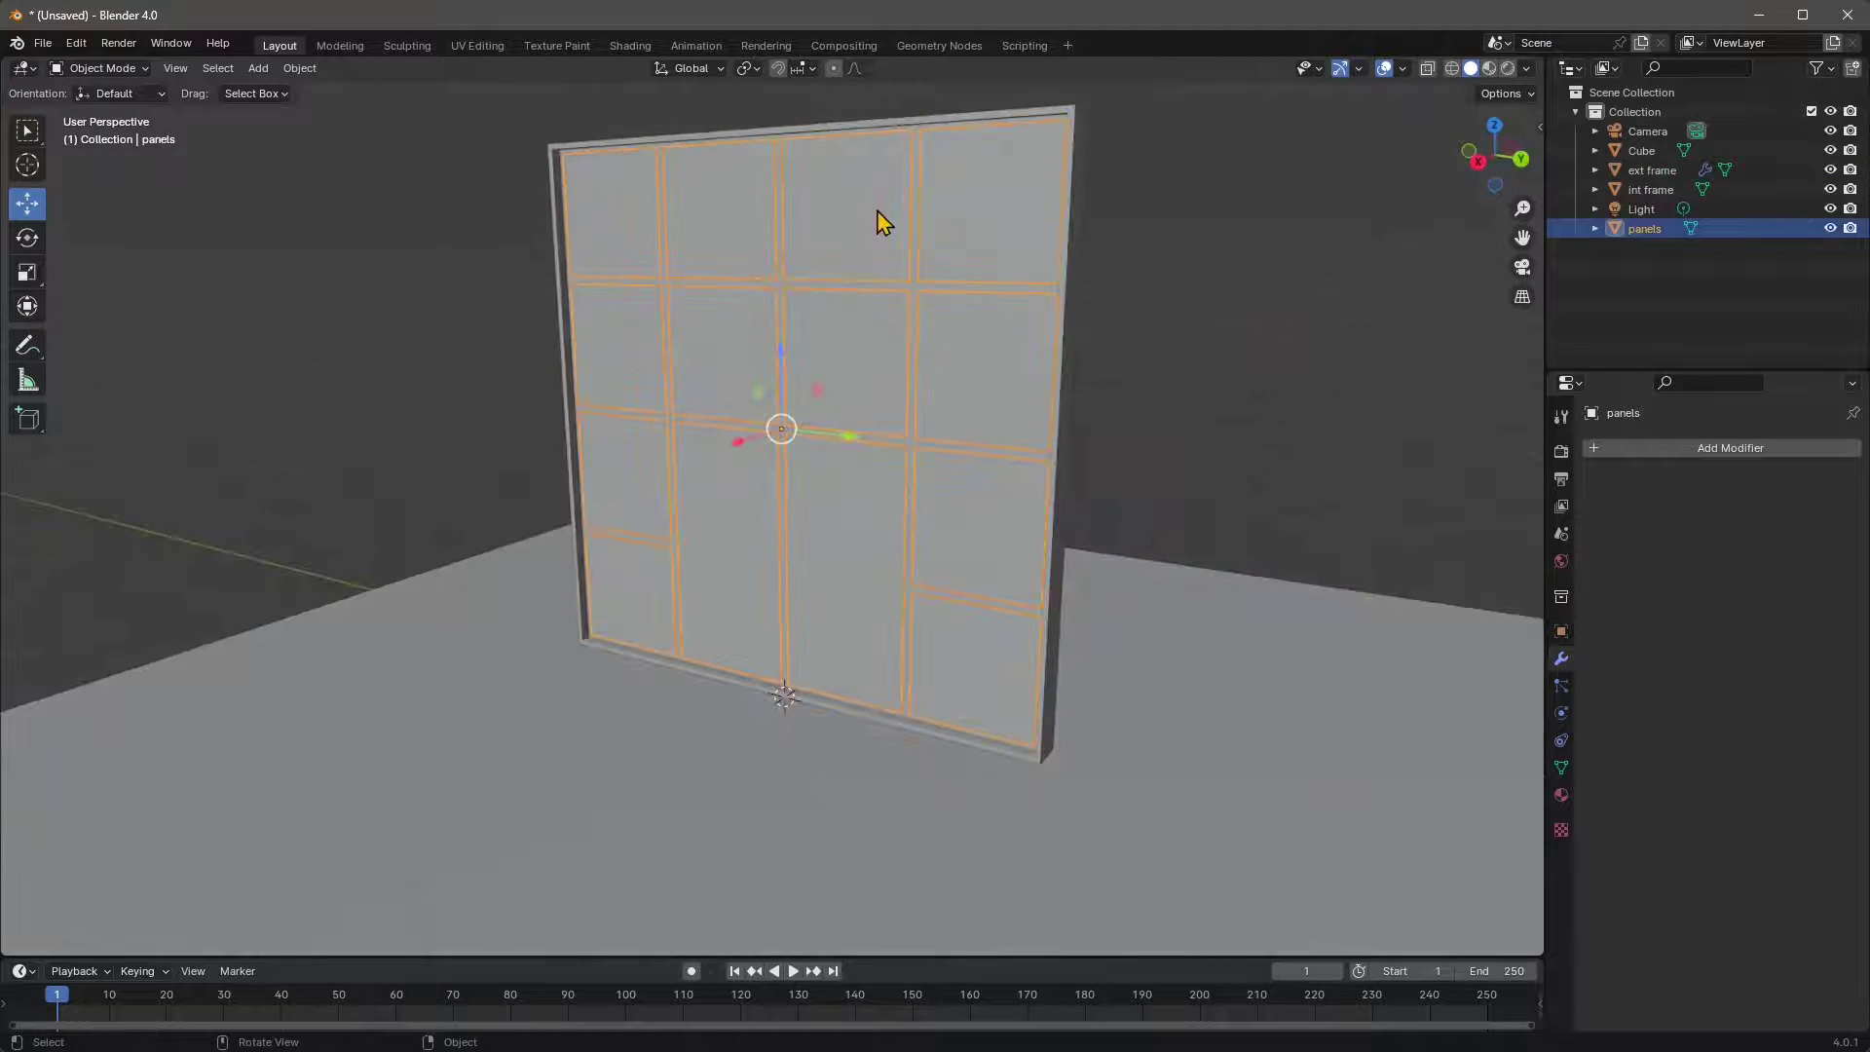
pyautogui.click(915, 156)
pyautogui.scroll(4, 935, 117)
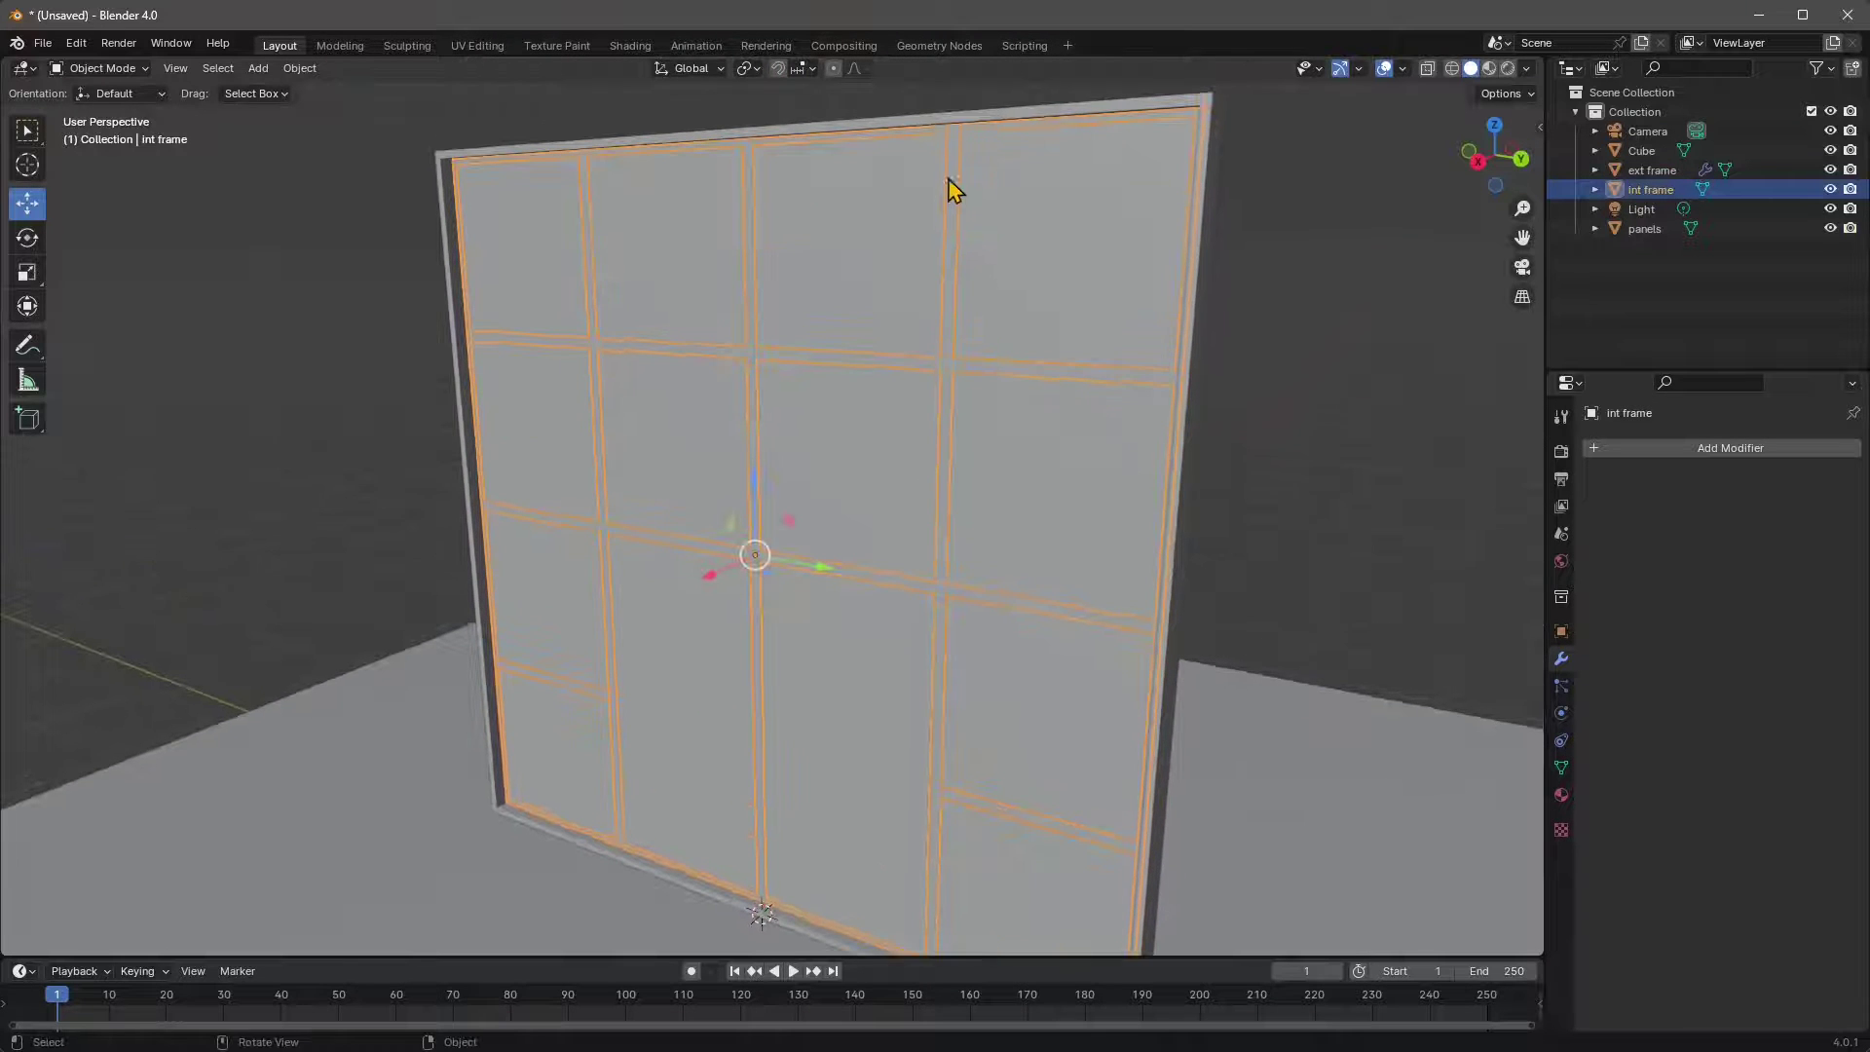
pyautogui.click(1688, 449)
pyautogui.moveTo(1688, 450)
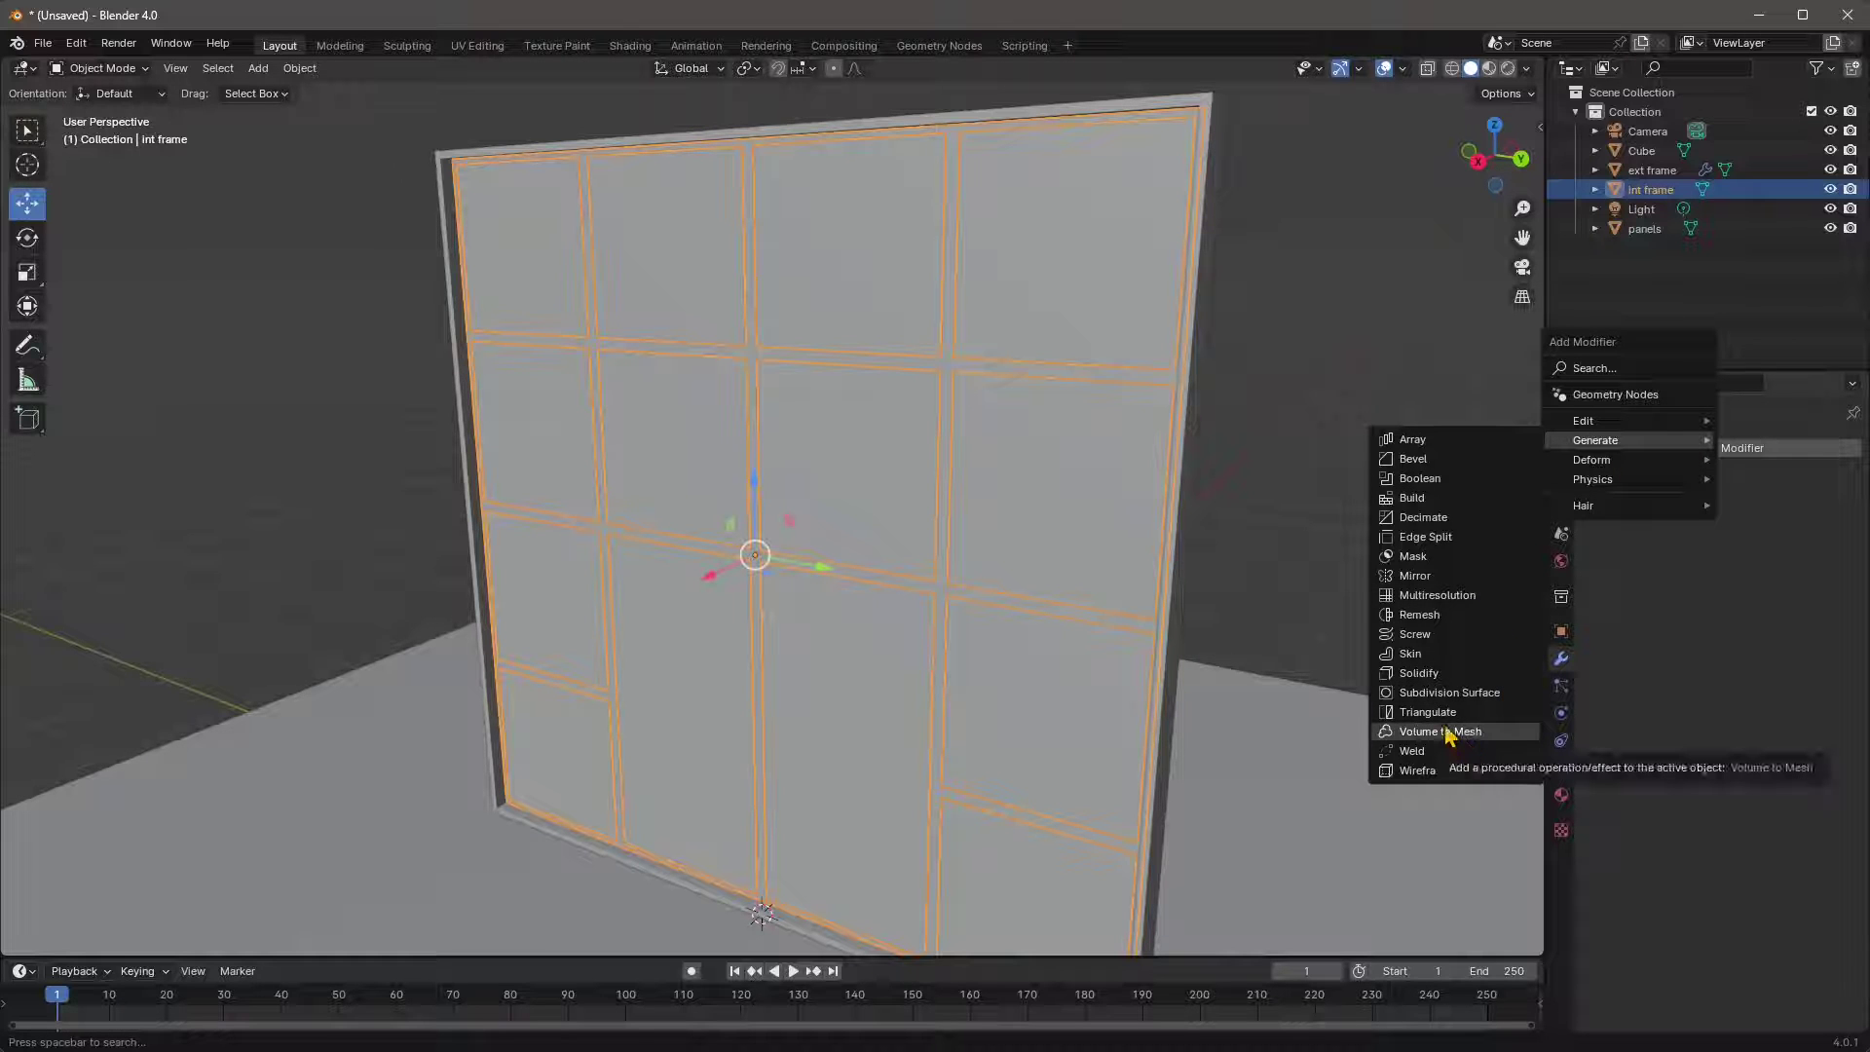
pyautogui.click(1421, 673)
pyautogui.moveTo(1730, 532); pyautogui.dragTo(1749, 533)
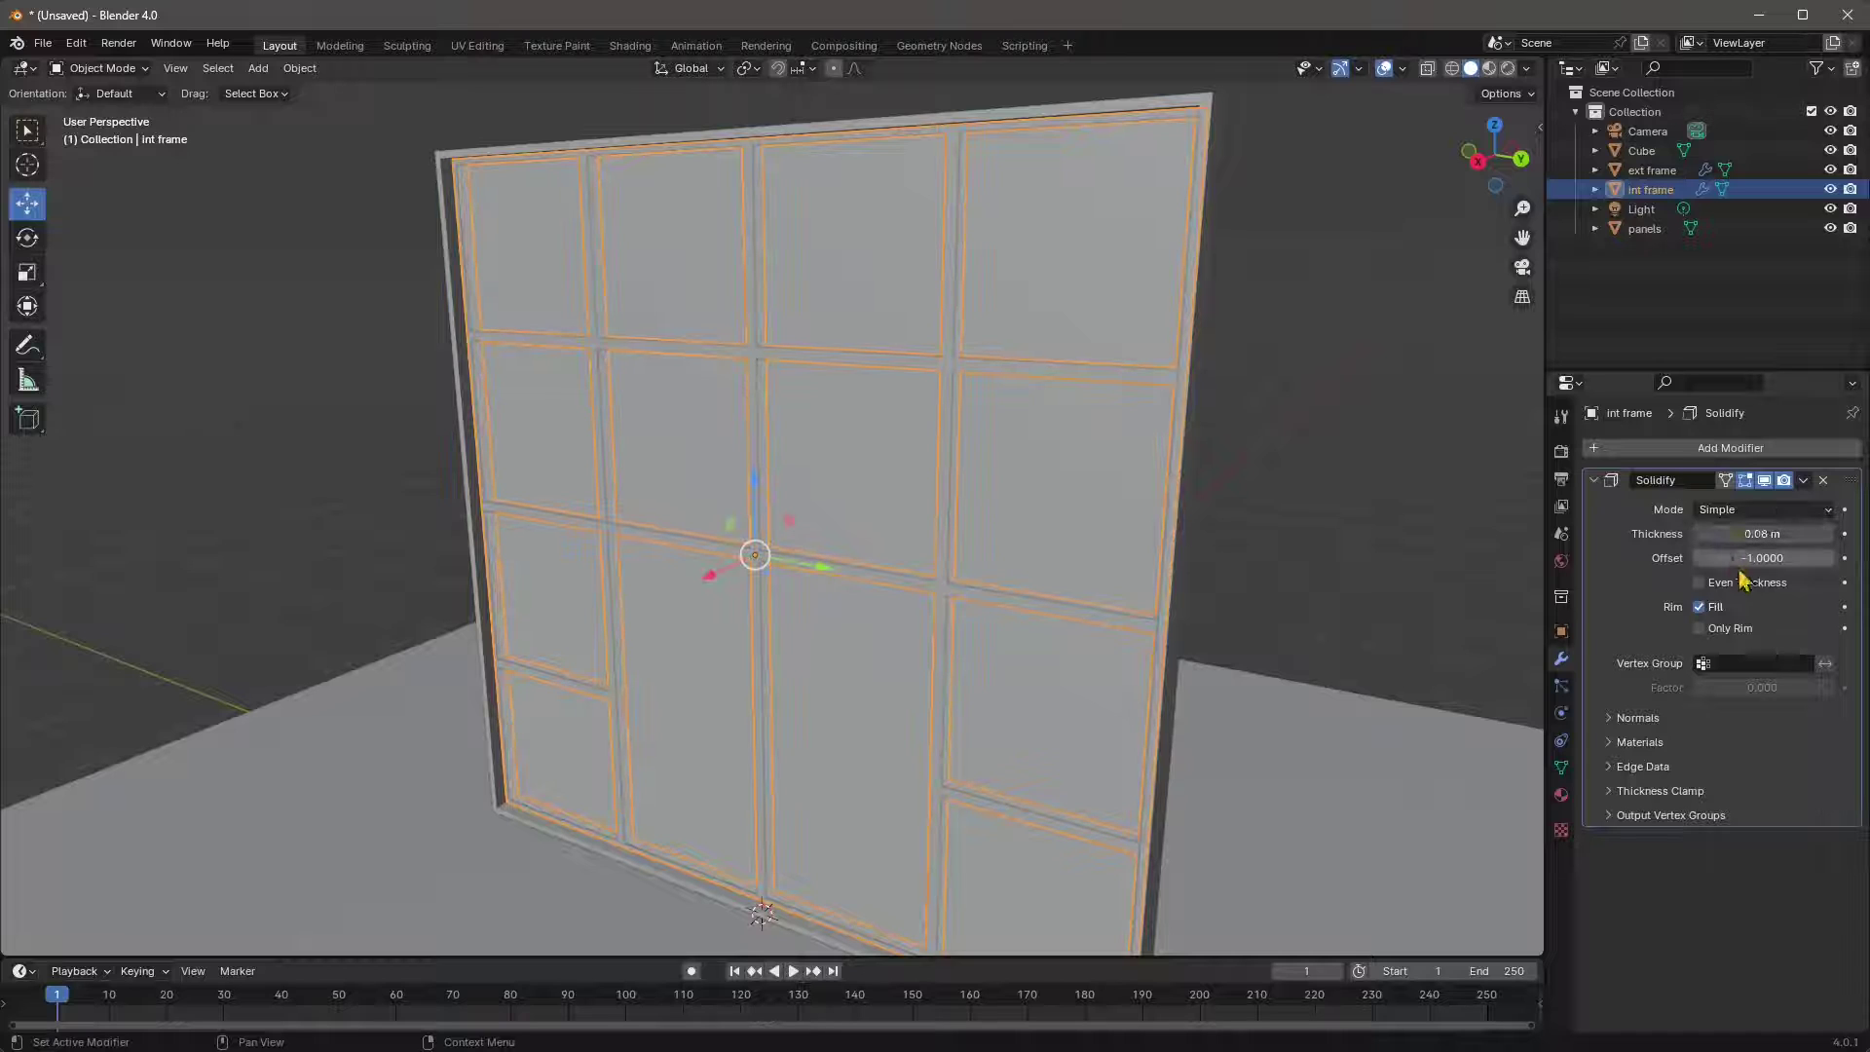
pyautogui.moveTo(1764, 557)
pyautogui.mouseDown()
pyautogui.moveTo(1802, 558)
pyautogui.moveTo(1758, 560)
pyautogui.mouseUp()
pyautogui.click(1270, 447)
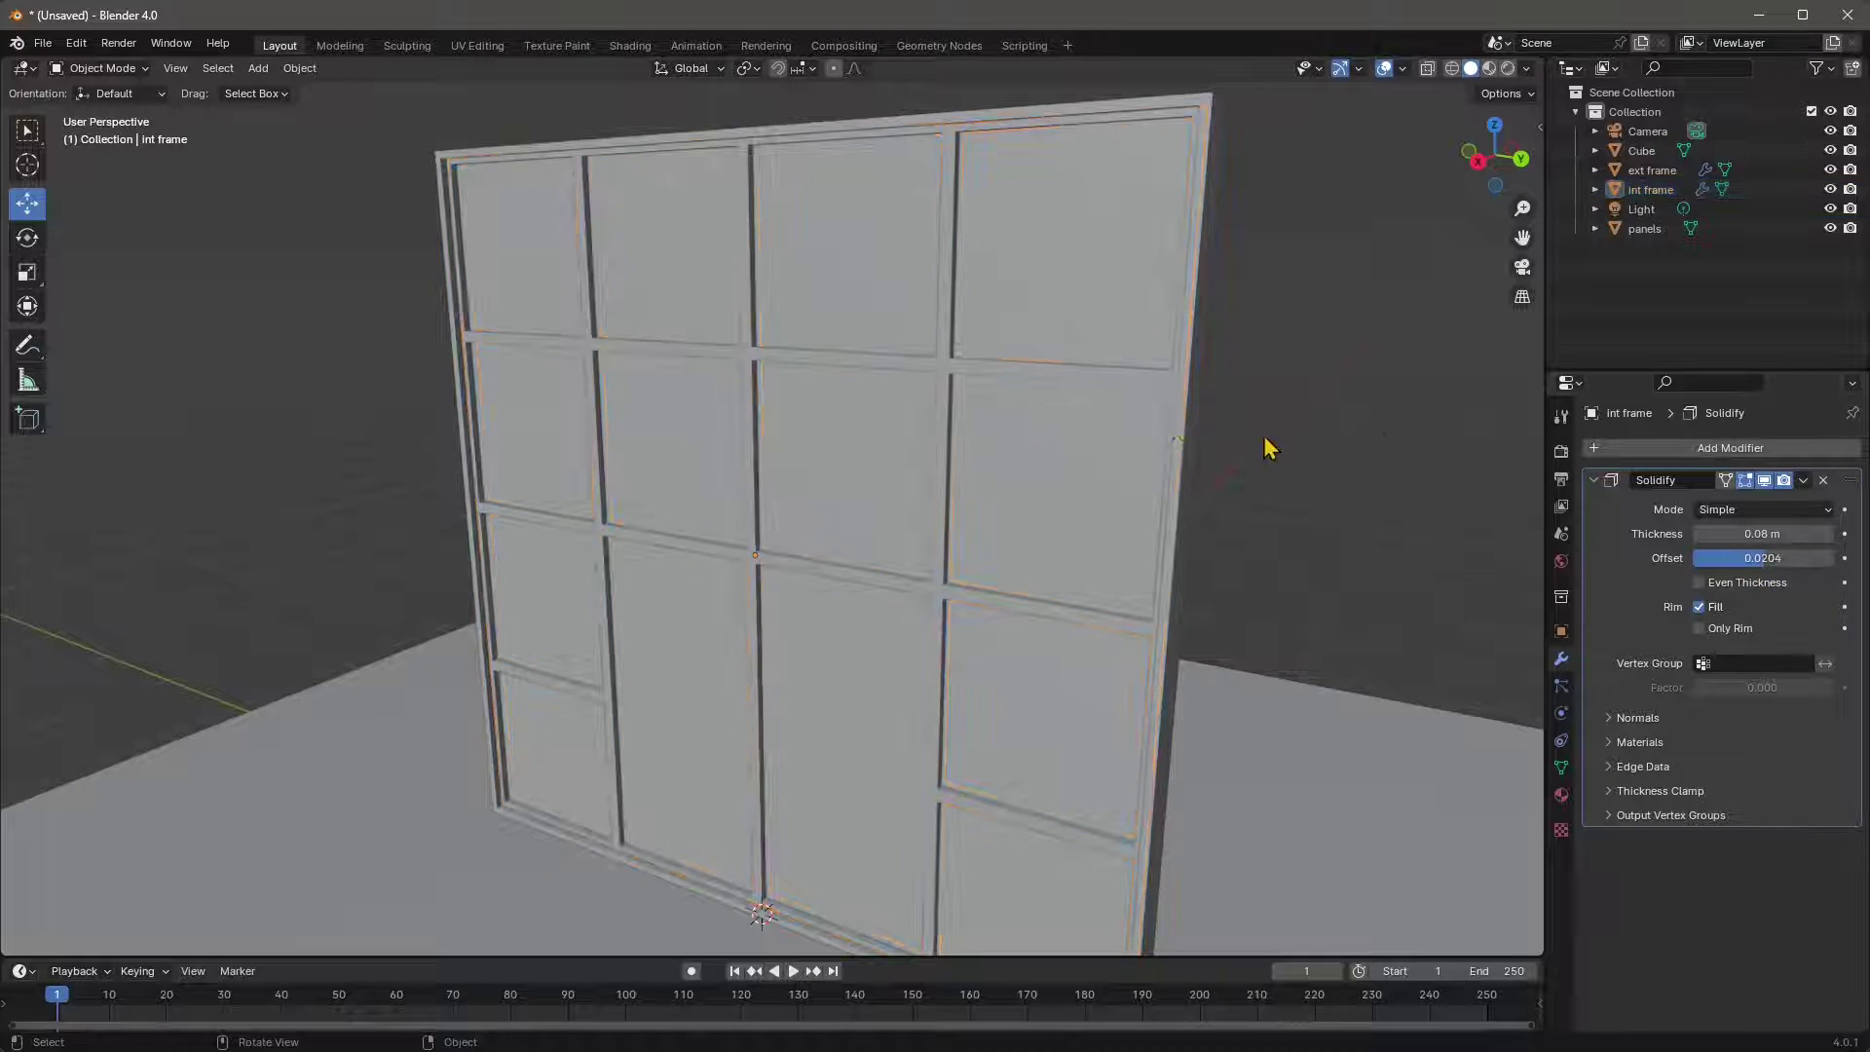
# - Add a Solidify modifier to the panels object, keeping the thickness at 0.01 m
pyautogui.moveTo(1269, 447); pyautogui.dragTo(796, 332, button='middle')
pyautogui.click(796, 331)
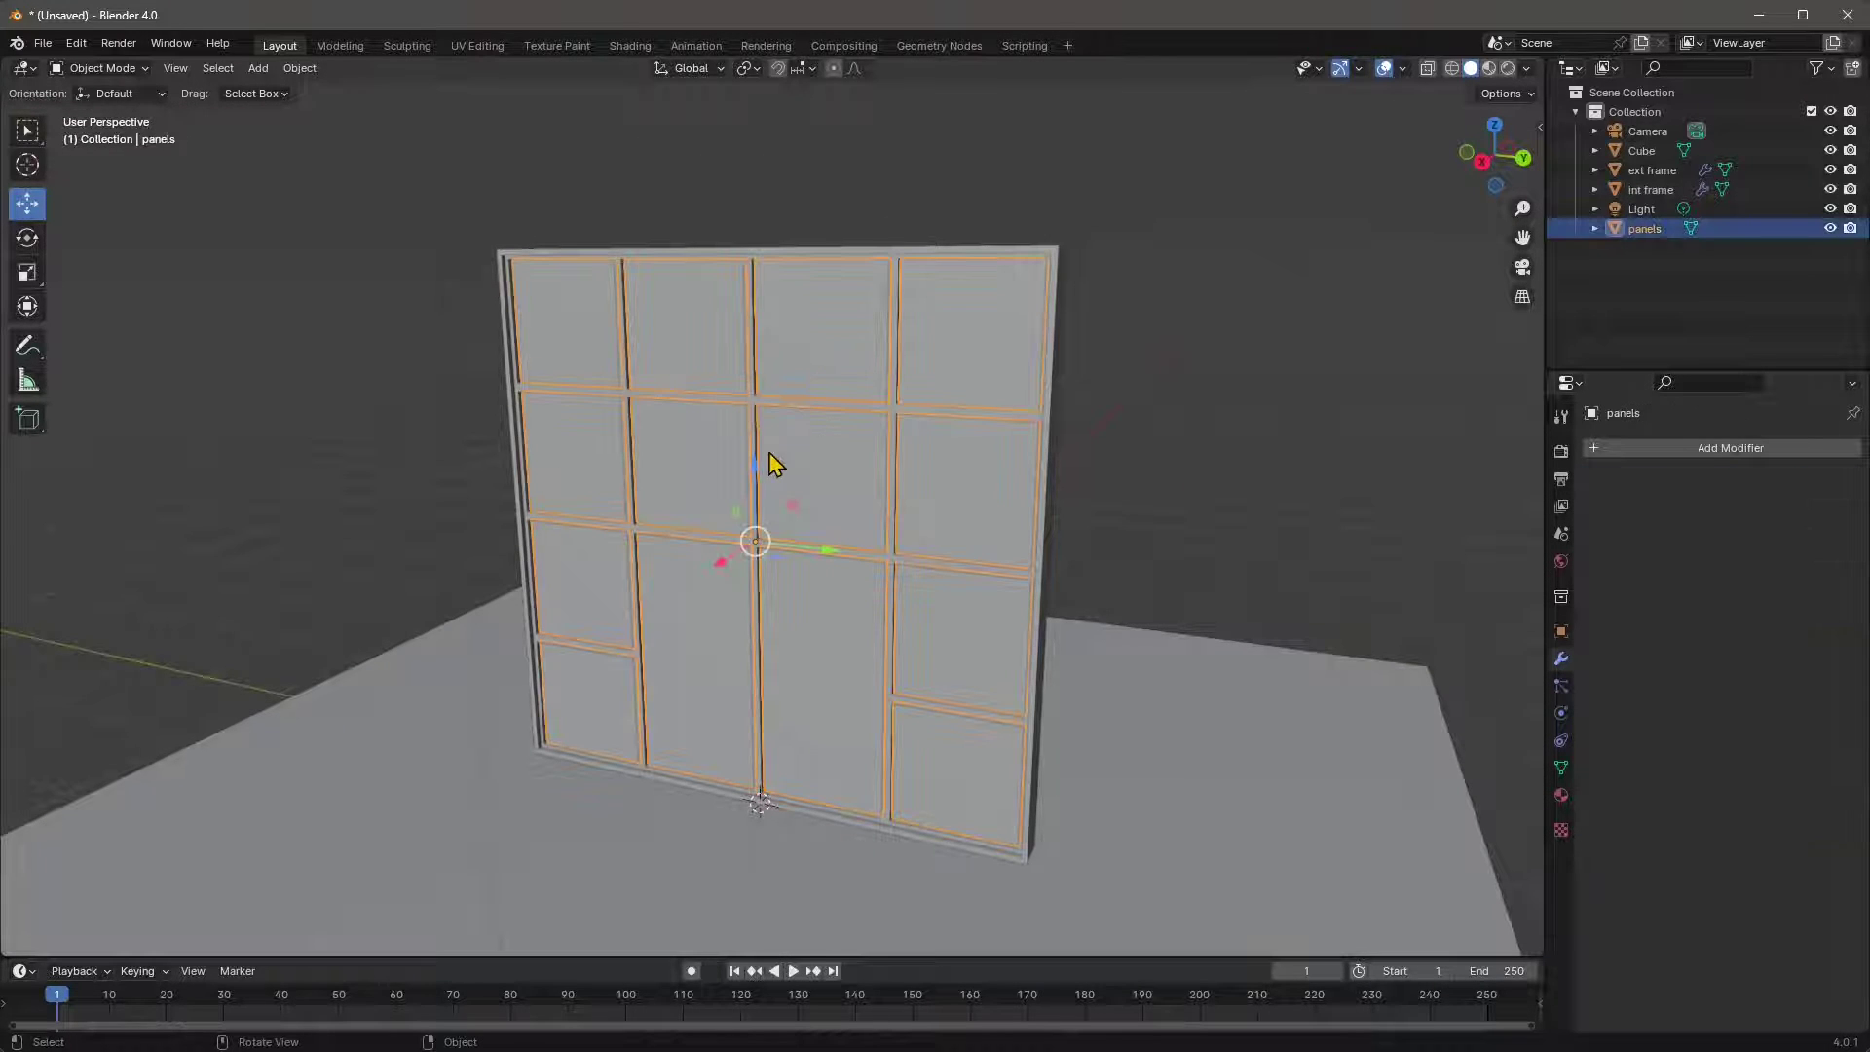
pyautogui.click(1648, 448)
pyautogui.moveTo(1647, 456)
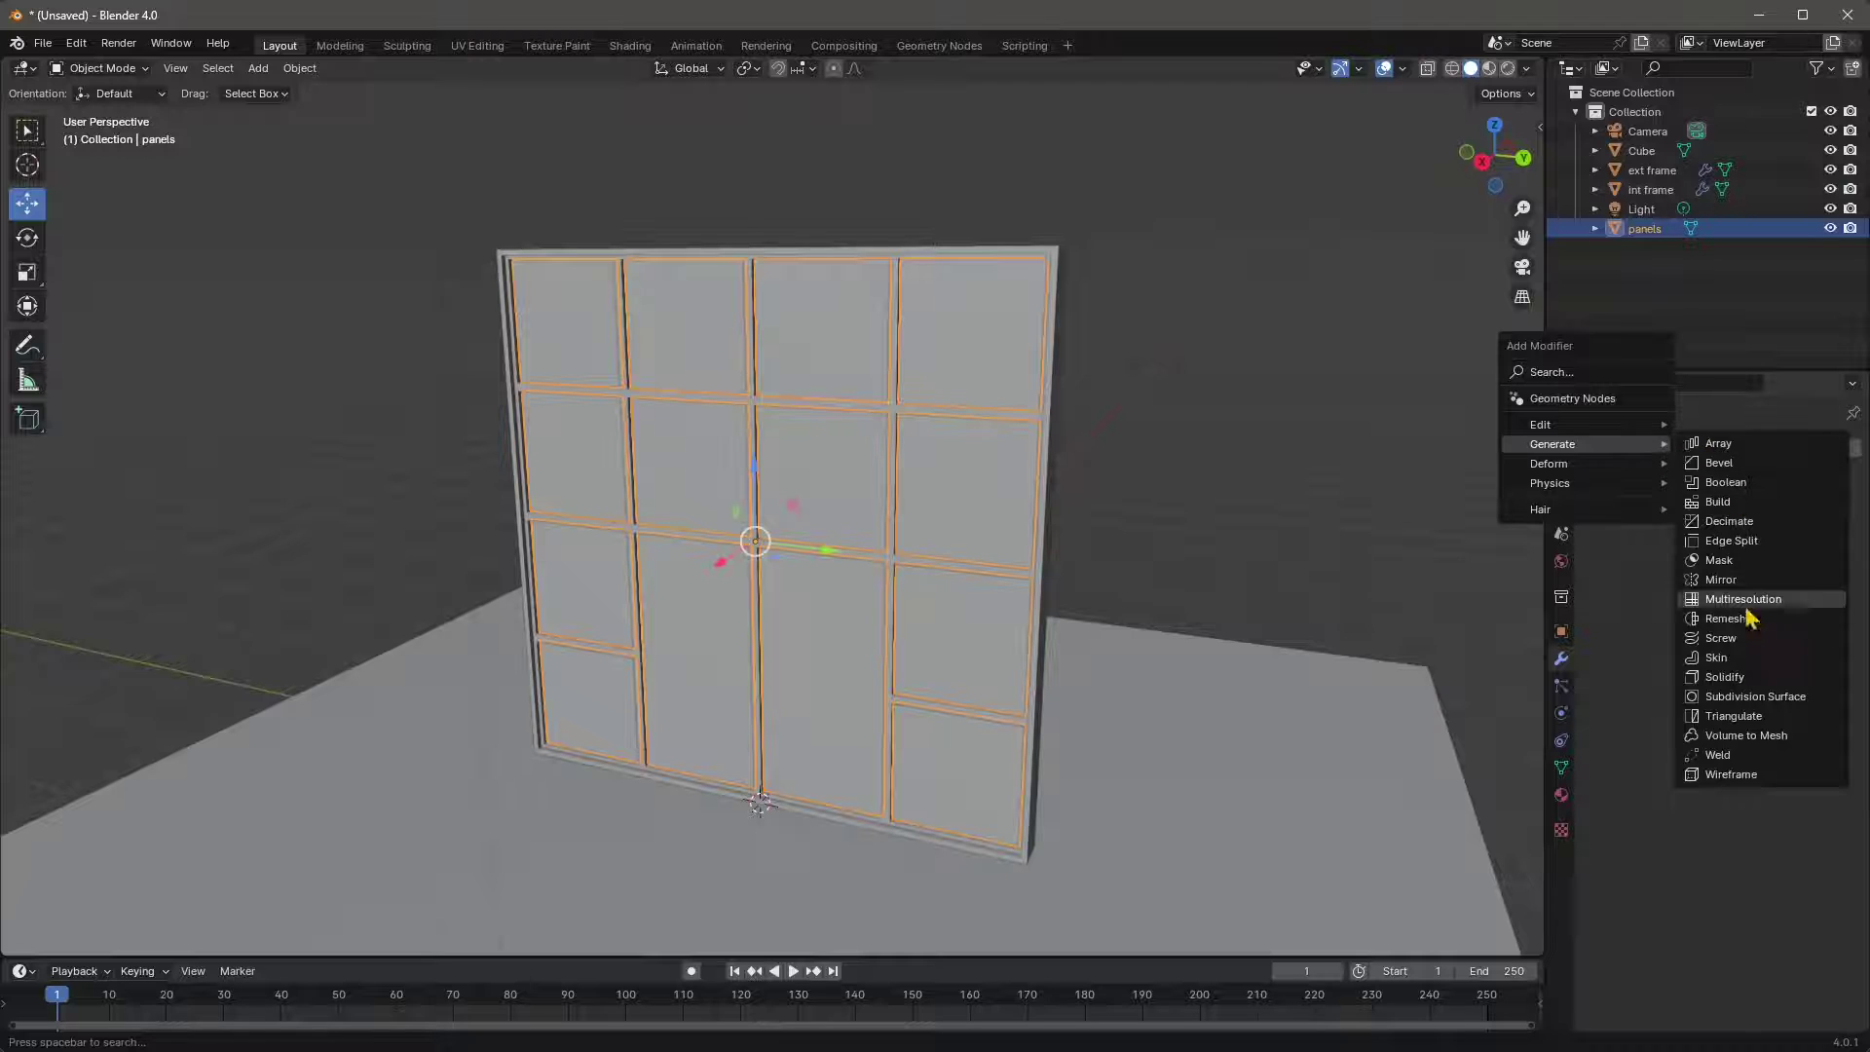
pyautogui.click(1722, 677)
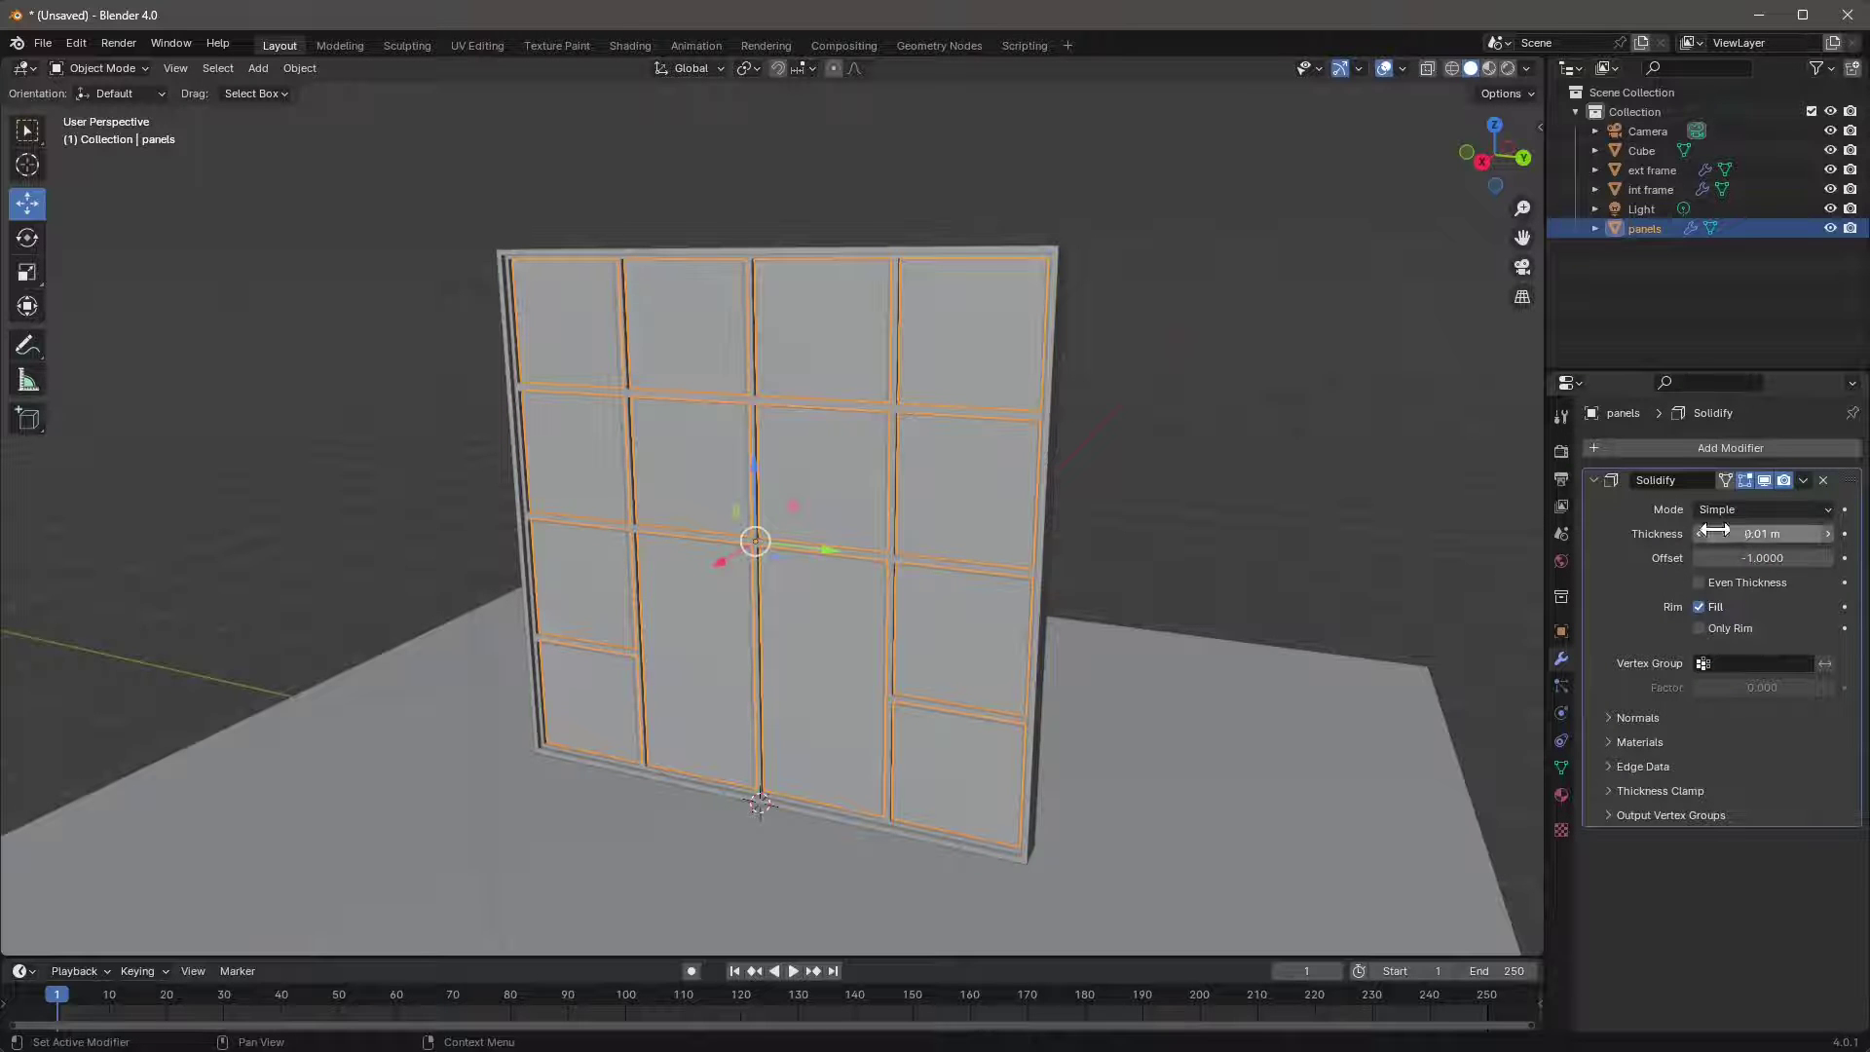
pyautogui.click(1264, 462)
# - Select the int frame and open it in Edit Mode to inspect its mesh
pyautogui.moveTo(1036, 501); pyautogui.dragTo(956, 389, button='middle')
pyautogui.click(950, 378)
pyautogui.moveTo(901, 446)
pyautogui.mouseDown(button='middle')
pyautogui.moveTo(926, 389)
pyautogui.moveTo(998, 389)
pyautogui.moveTo(1015, 430)
pyautogui.moveTo(901, 448)
pyautogui.mouseUp(button='middle')
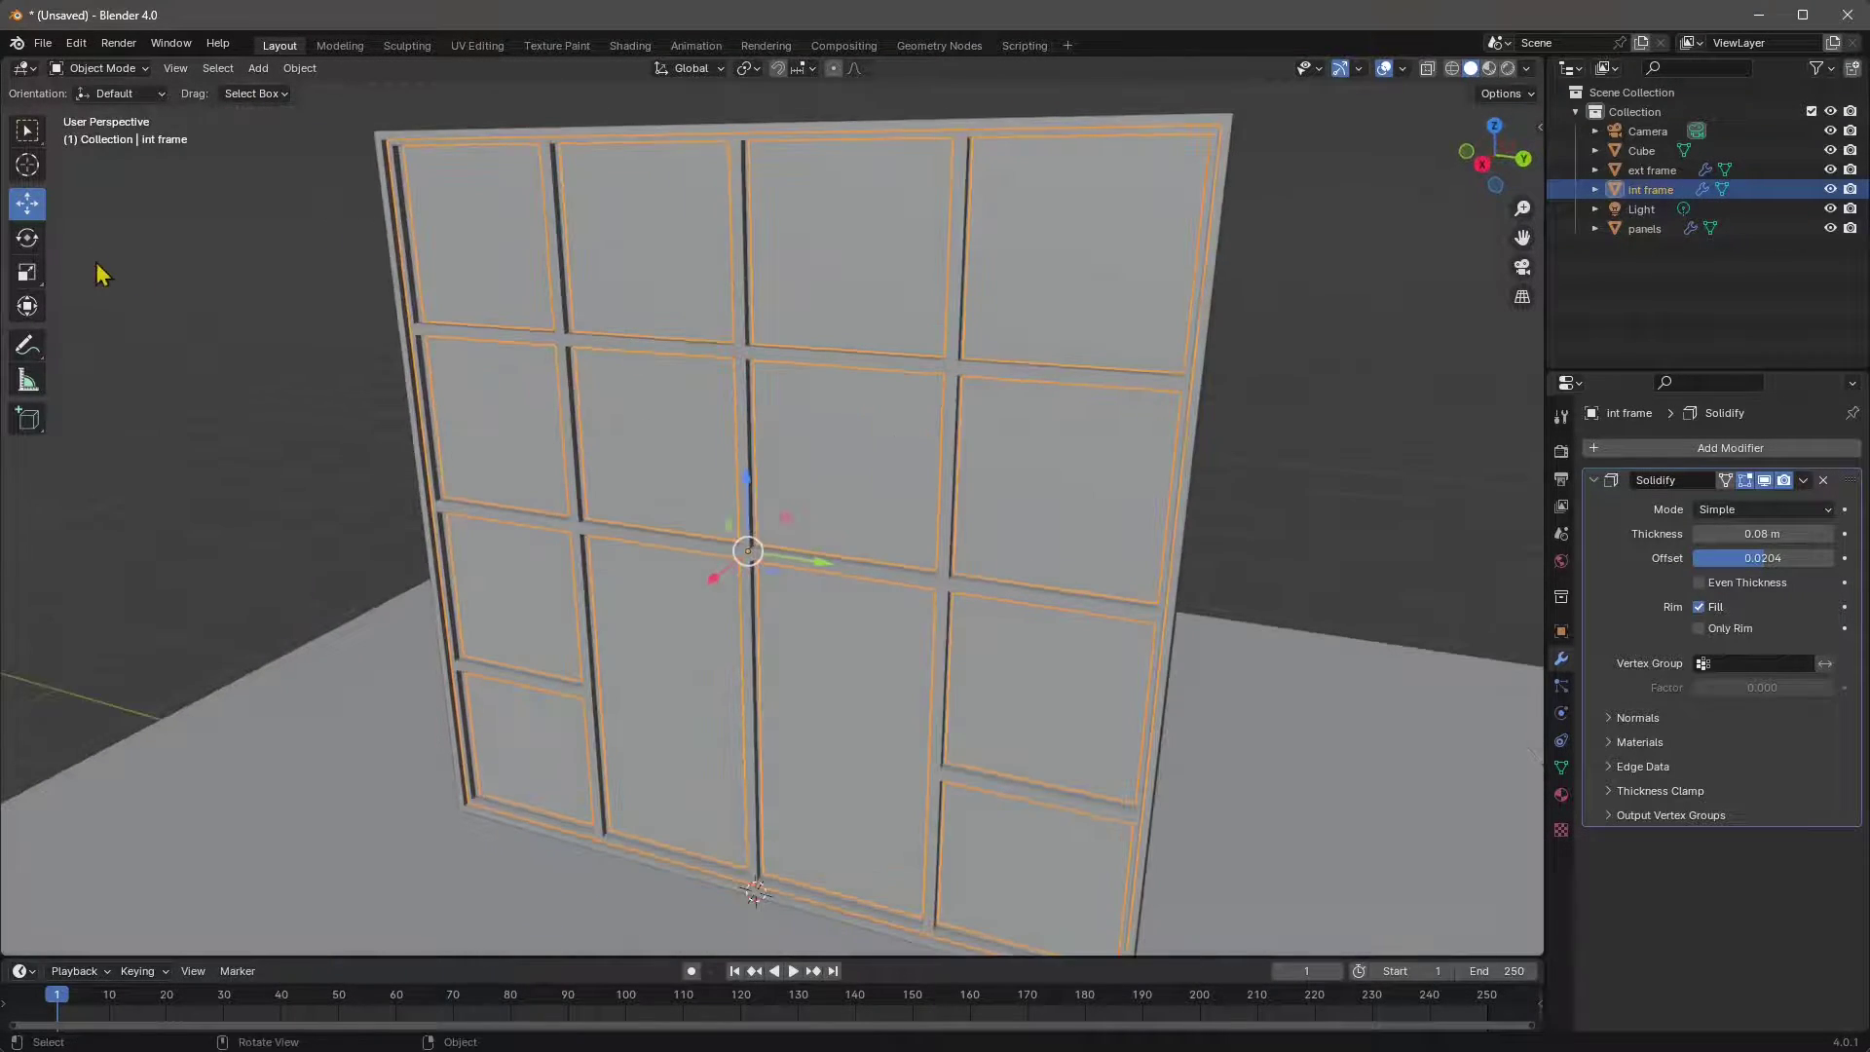
pyautogui.click(107, 67)
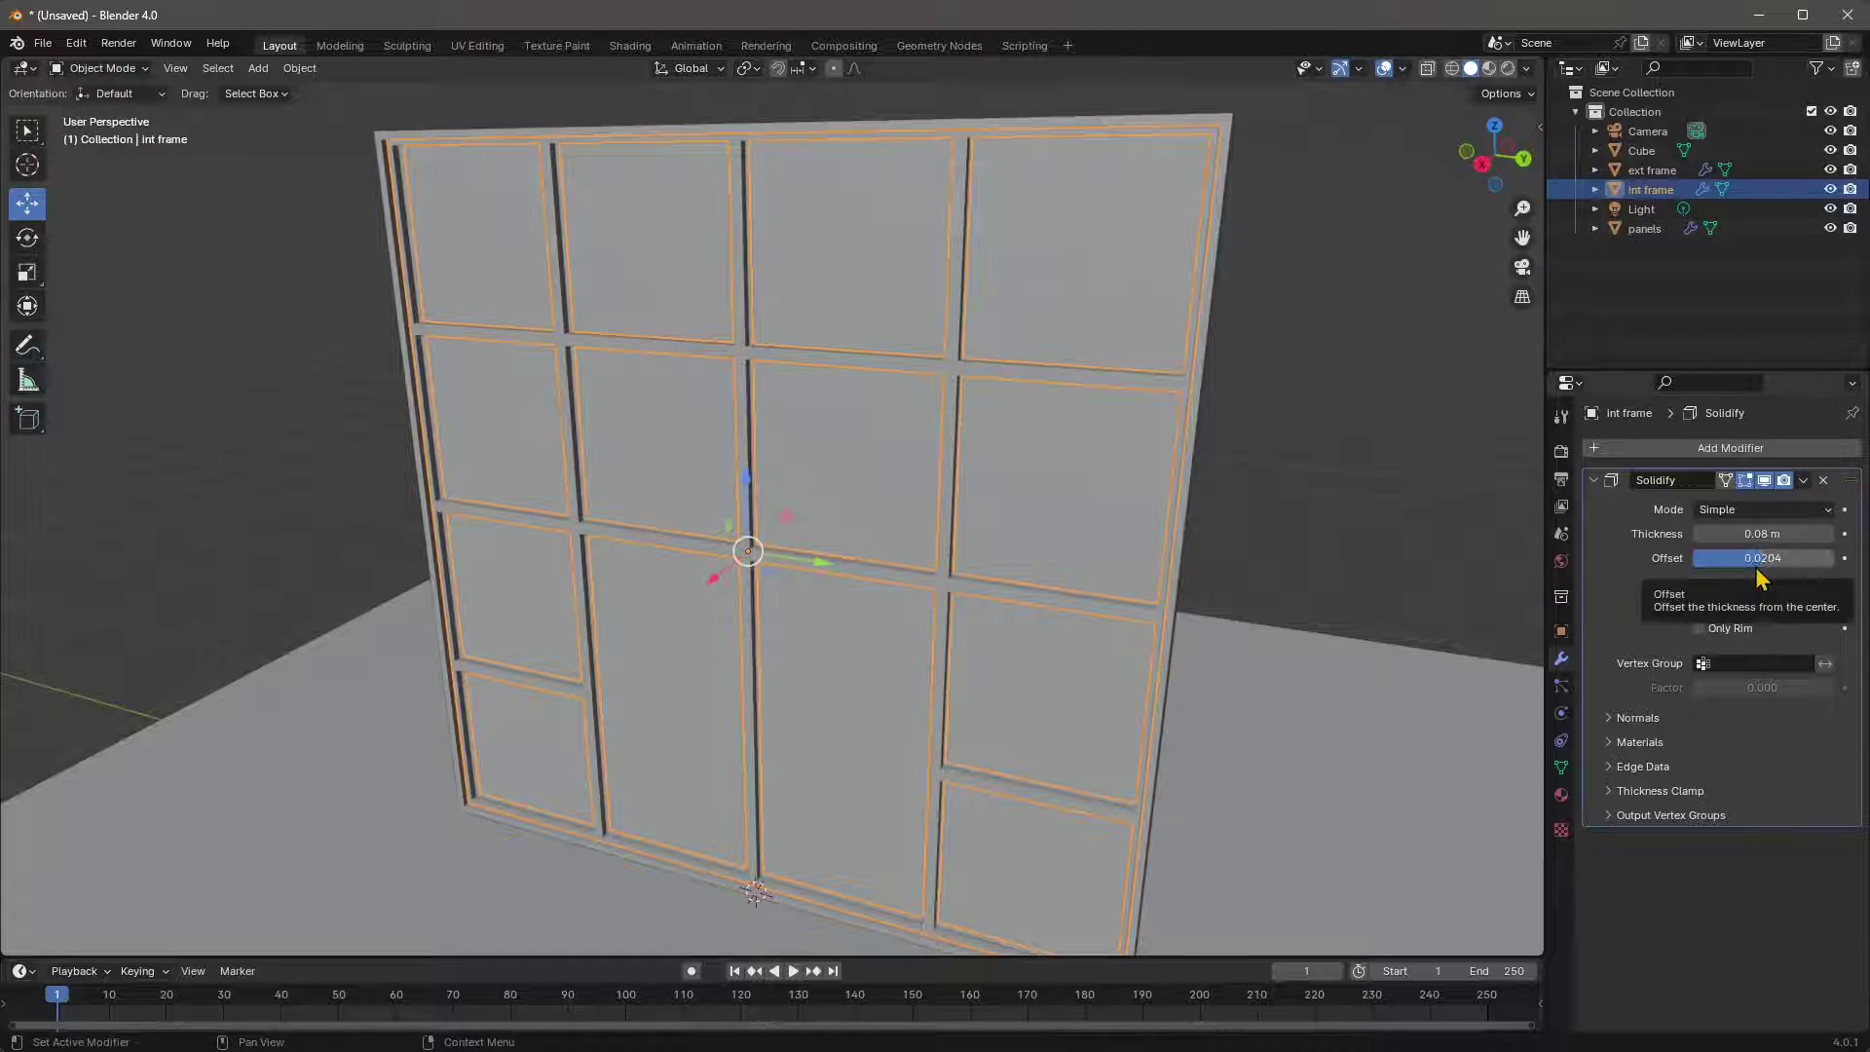
pyautogui.click(106, 68)
pyautogui.click(98, 111)
# - Examine which geometry of an int frame horizontal bar is editable using face and edge selection, and return to Object Mode
pyautogui.scroll(6, 614, 487)
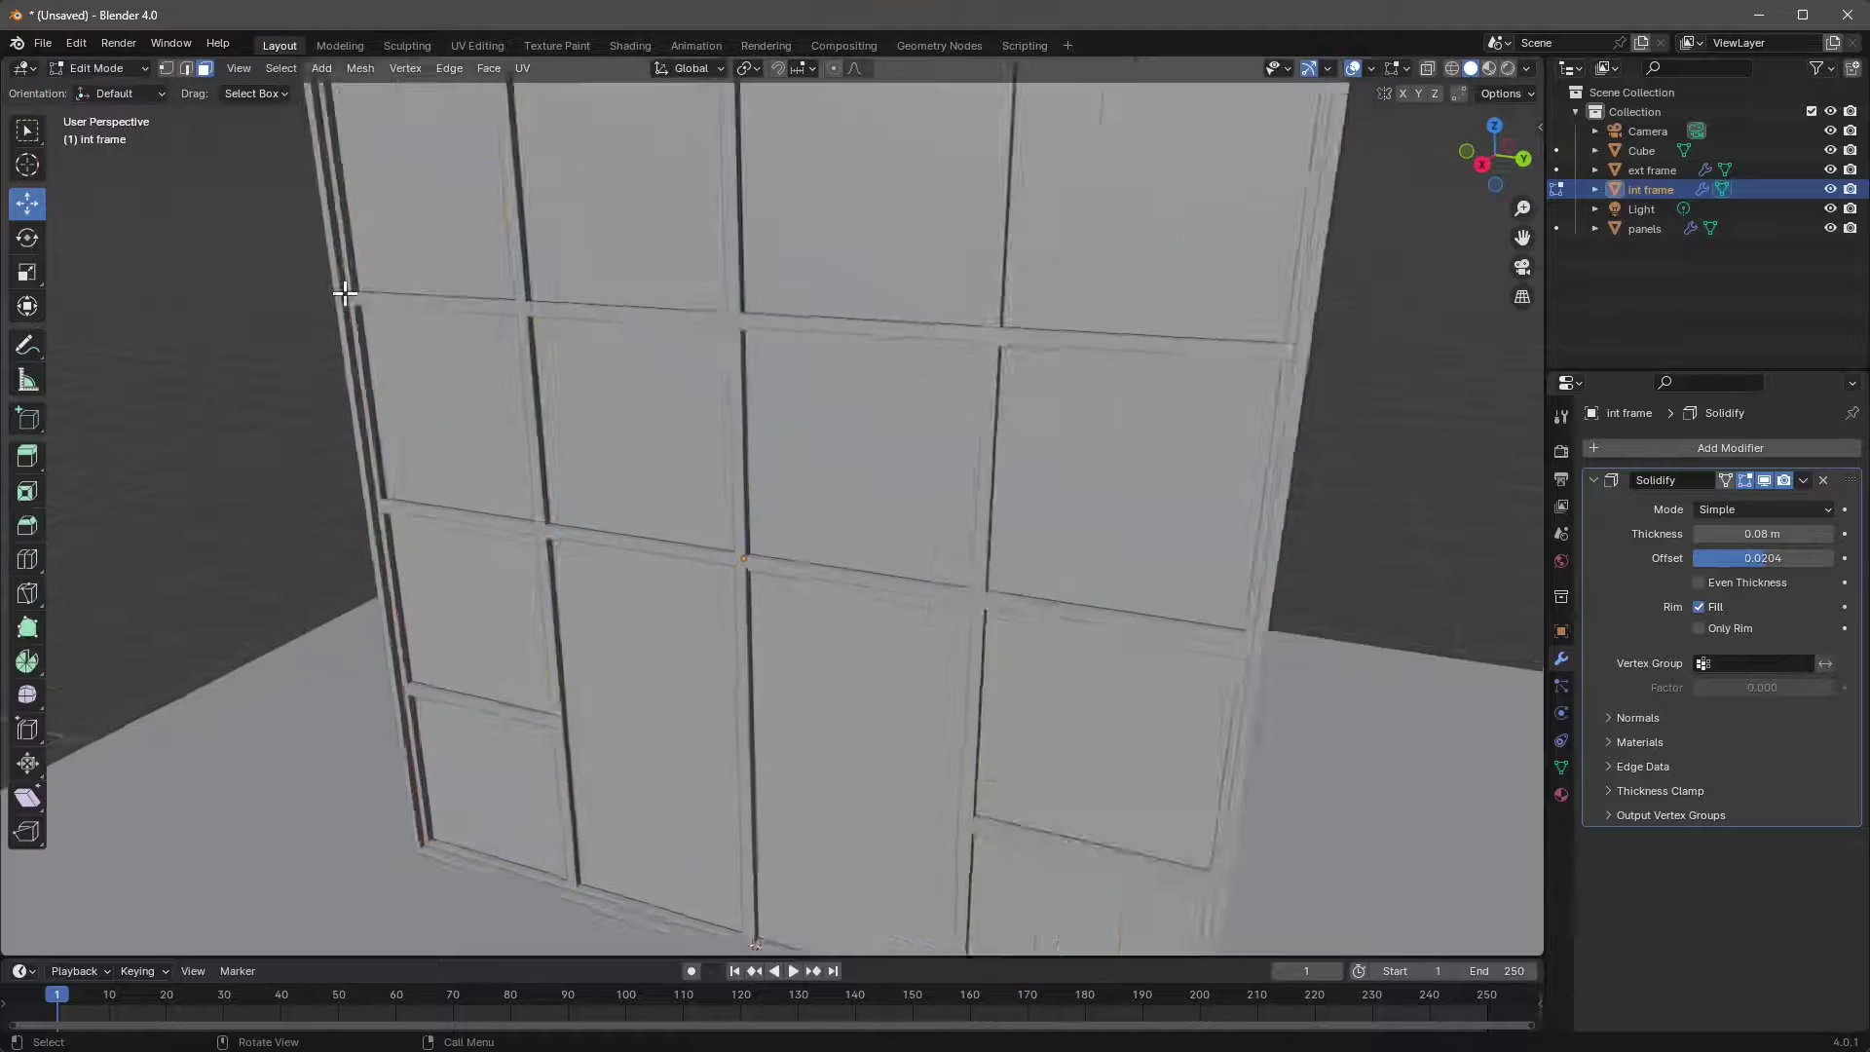
pyautogui.keyDown('shift'); pyautogui.moveTo(473, 362); pyautogui.dragTo(670, 412, button='middle'); pyautogui.keyUp('shift')
pyautogui.click(635, 427)
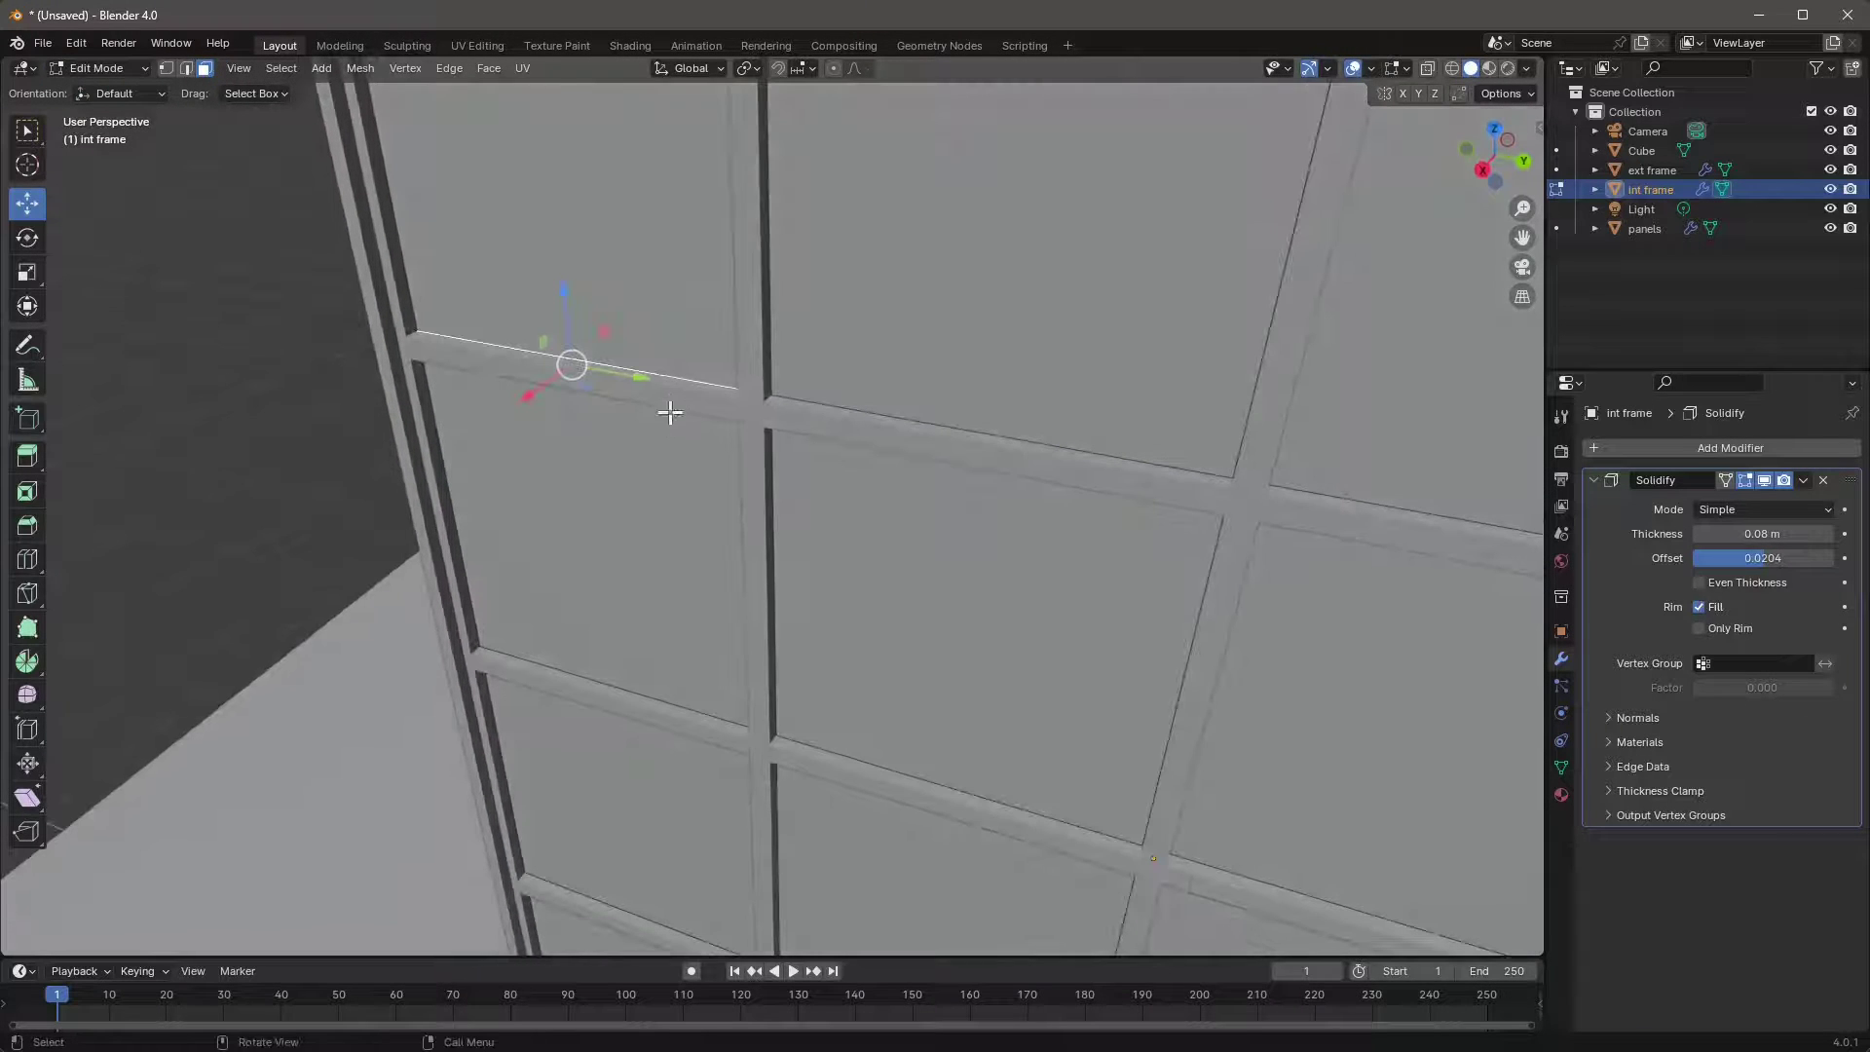
pyautogui.click(182, 72)
pyautogui.click(688, 392)
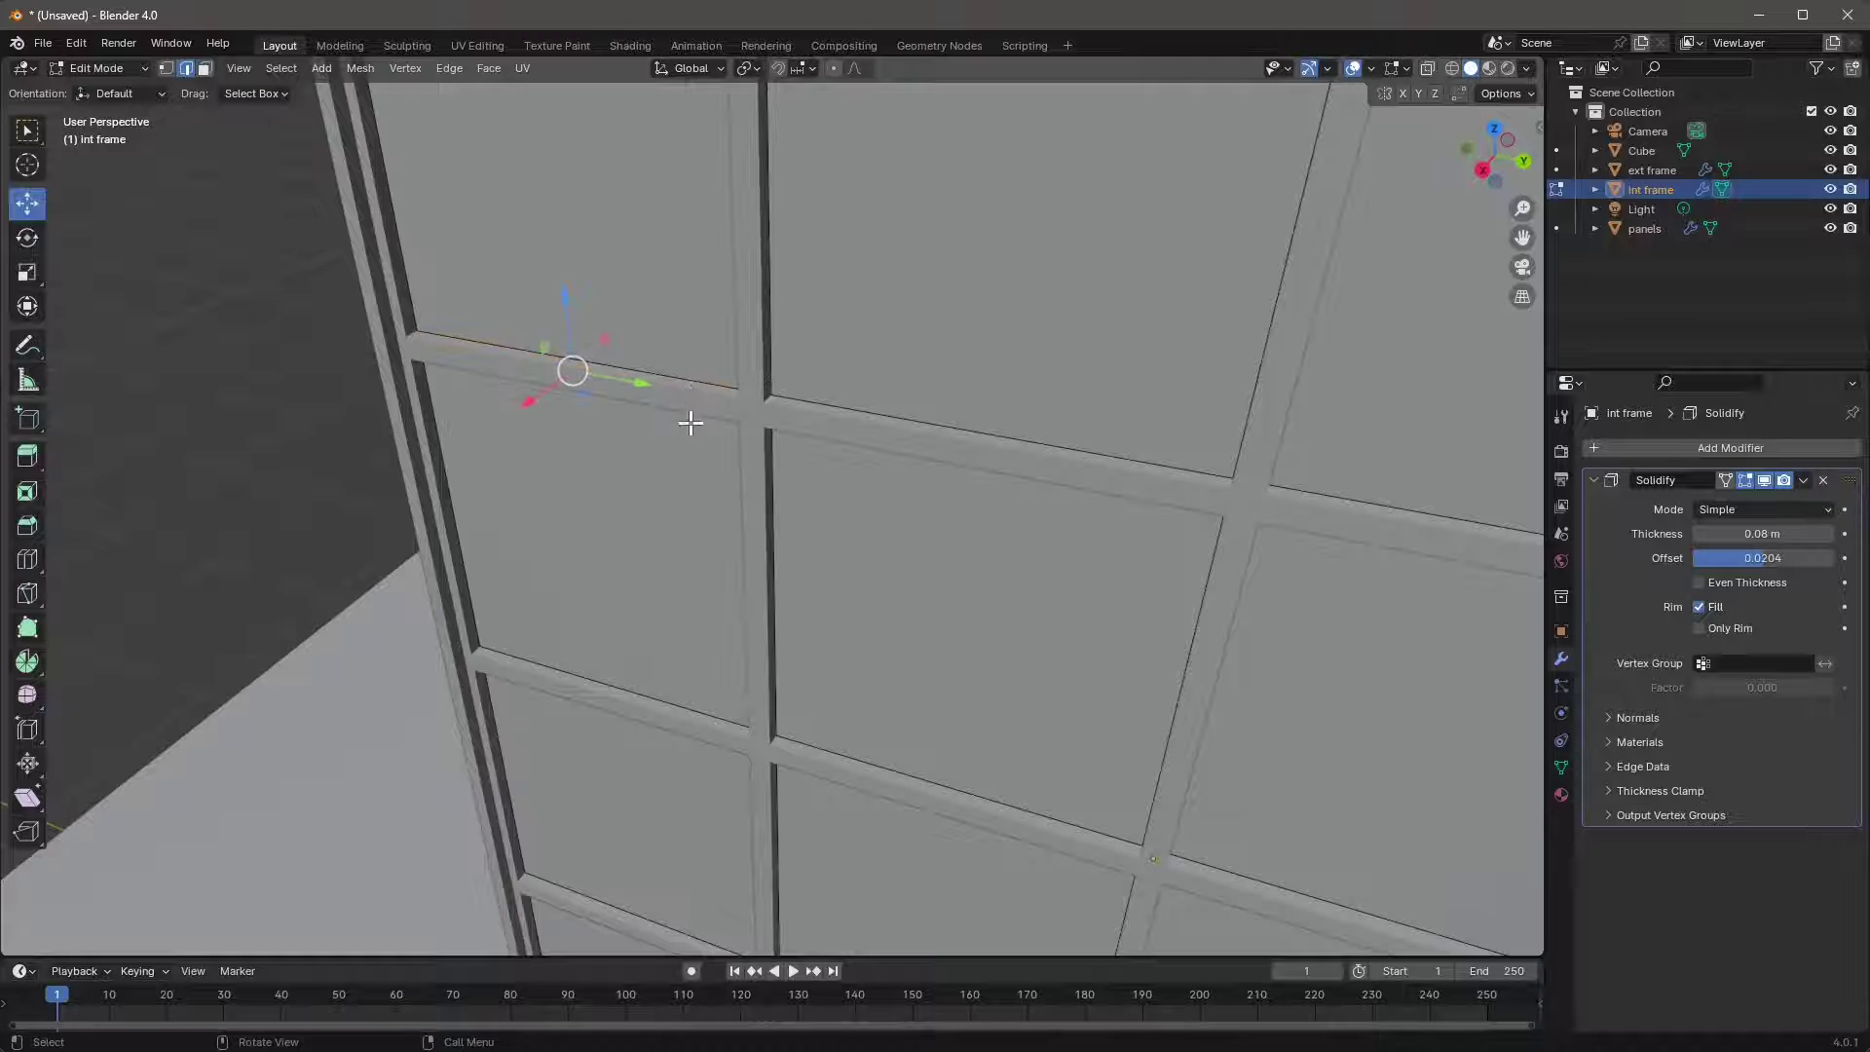
pyautogui.moveTo(691, 423); pyautogui.dragTo(624, 448, button='middle')
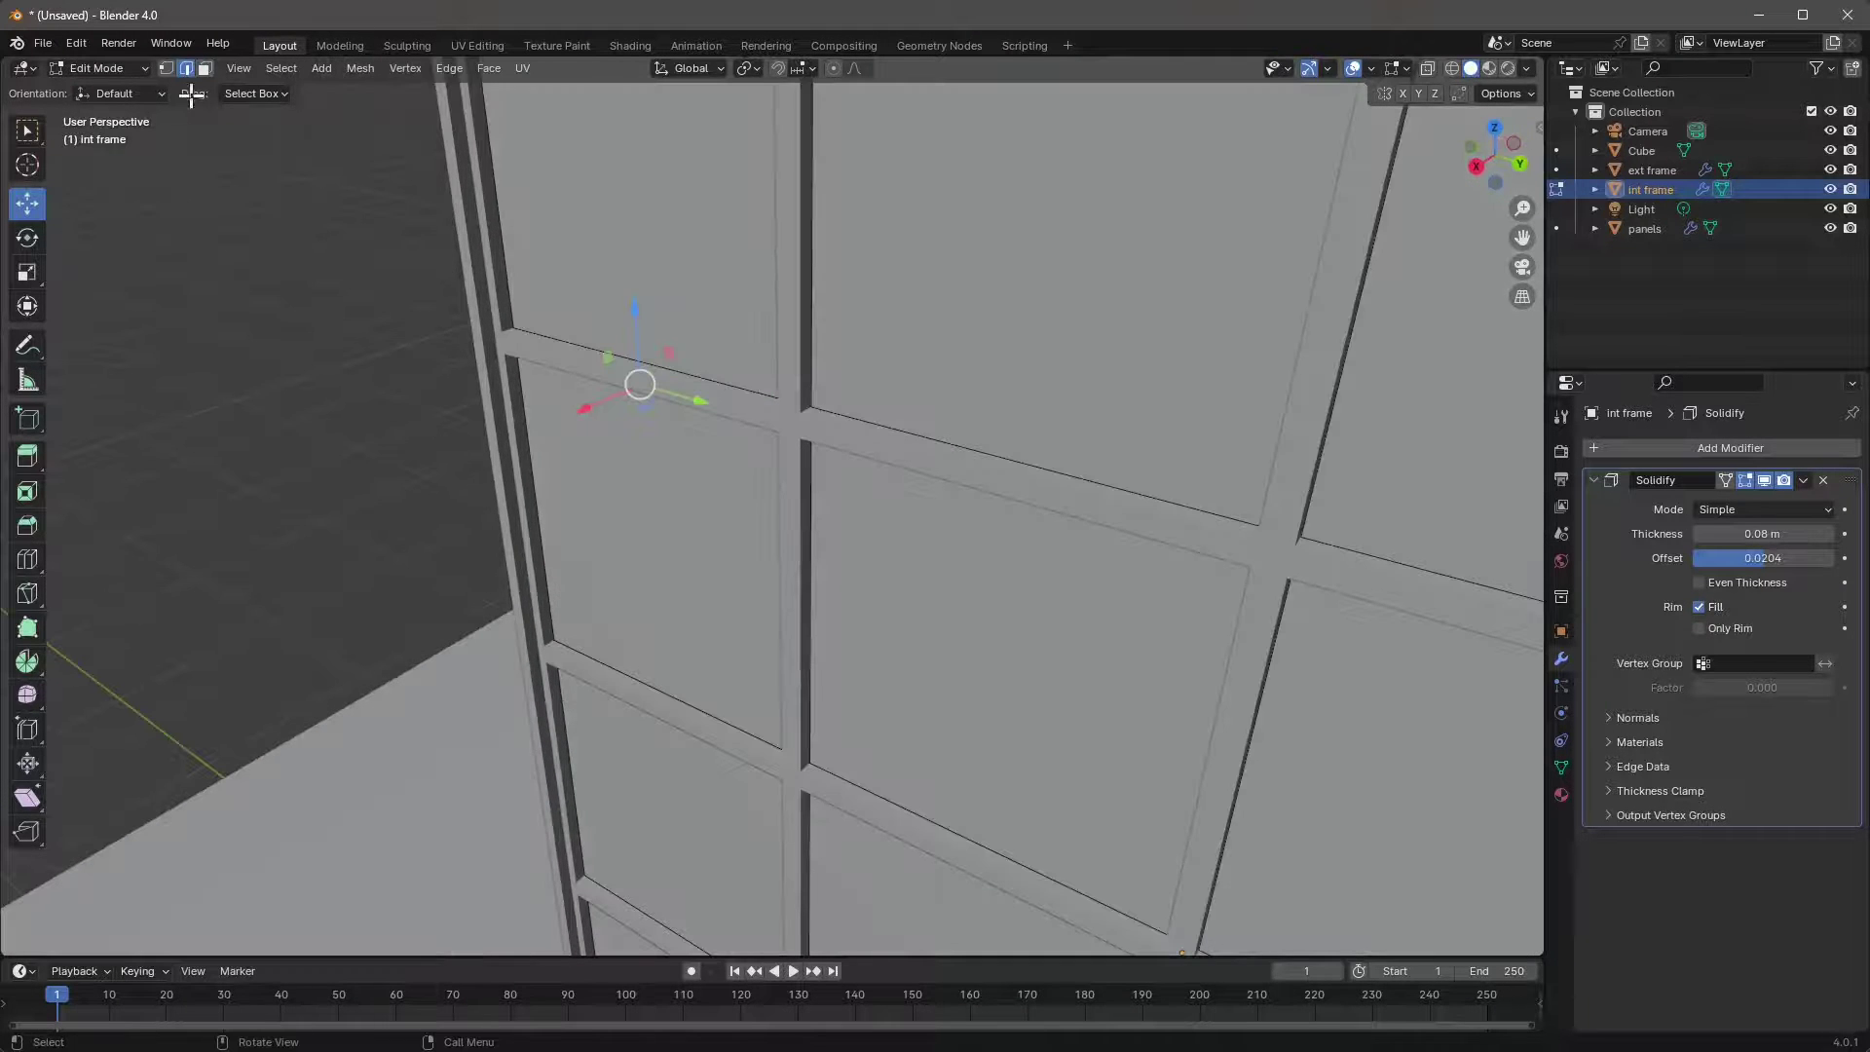
pyautogui.click(97, 69)
pyautogui.click(93, 100)
# - Apply the Solidify modifiers of the ext frame, panels and int frame objects
pyautogui.moveTo(146, 283); pyautogui.dragTo(542, 196, button='middle')
pyautogui.click(541, 177)
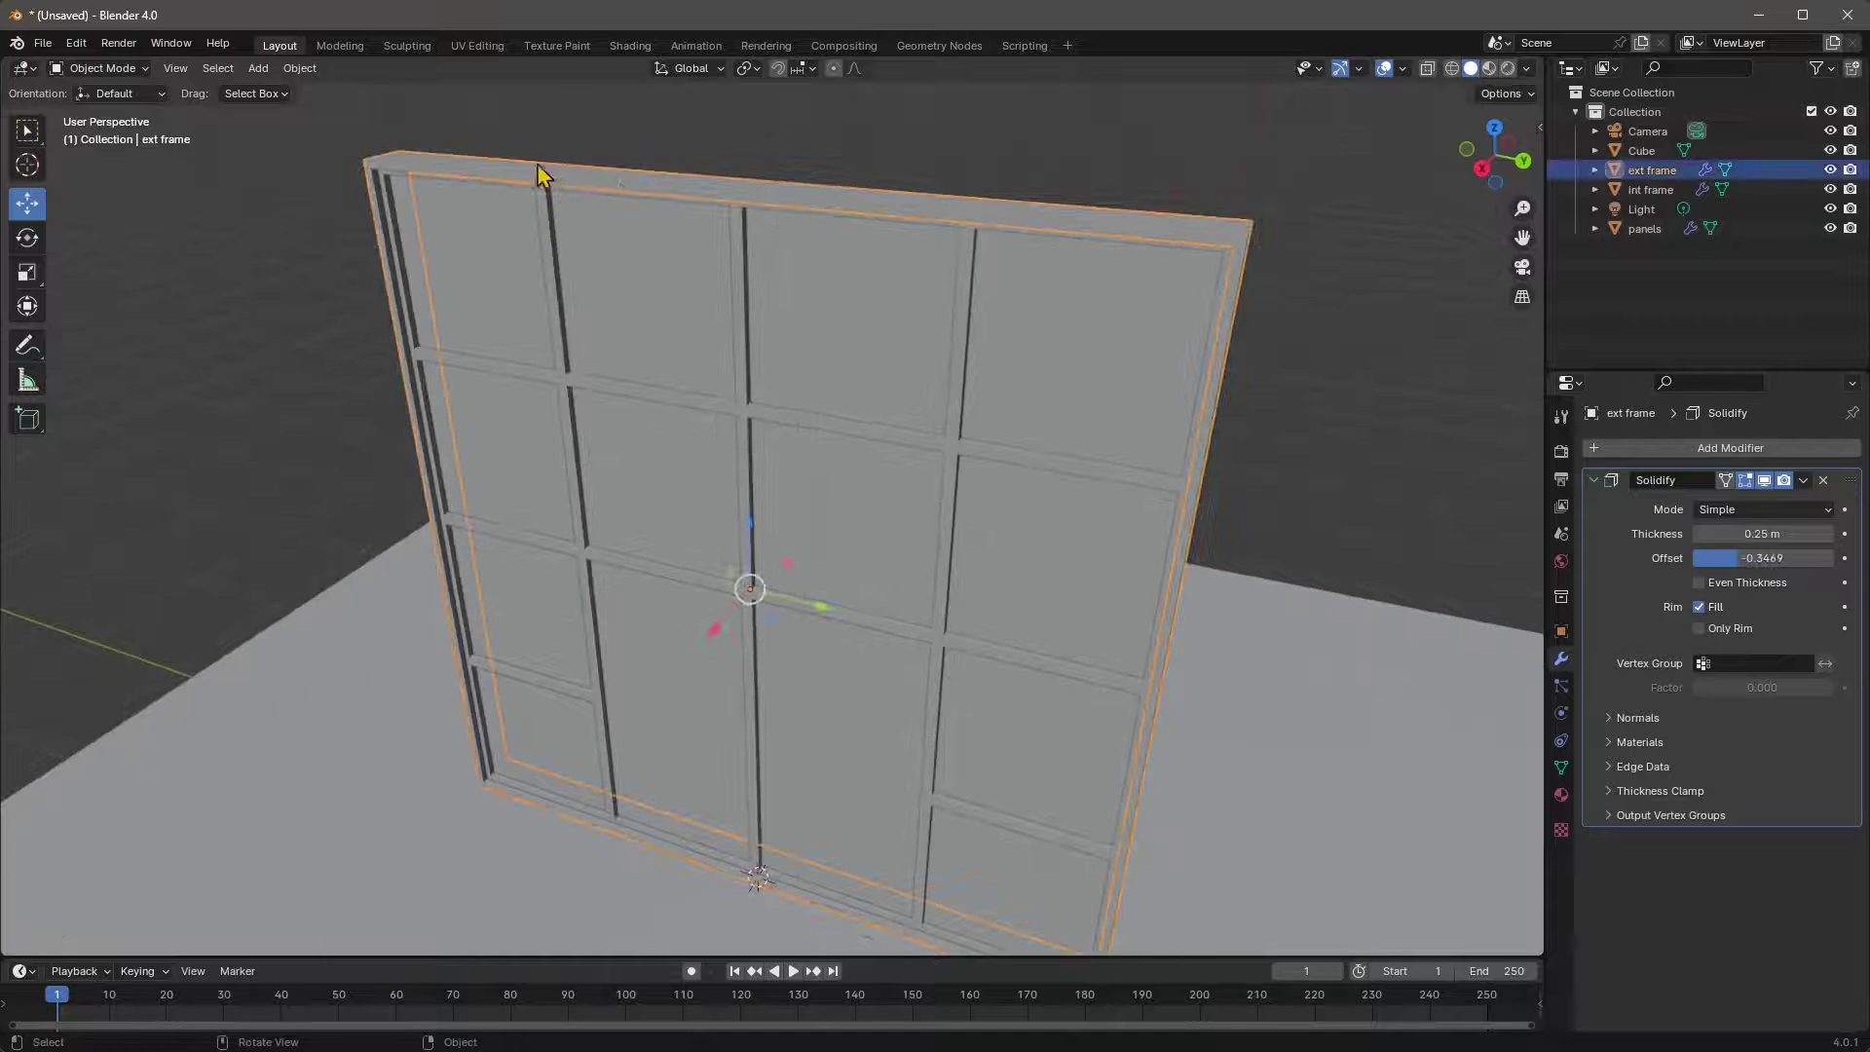
pyautogui.click(1804, 481)
pyautogui.click(1778, 502)
pyautogui.click(1128, 405)
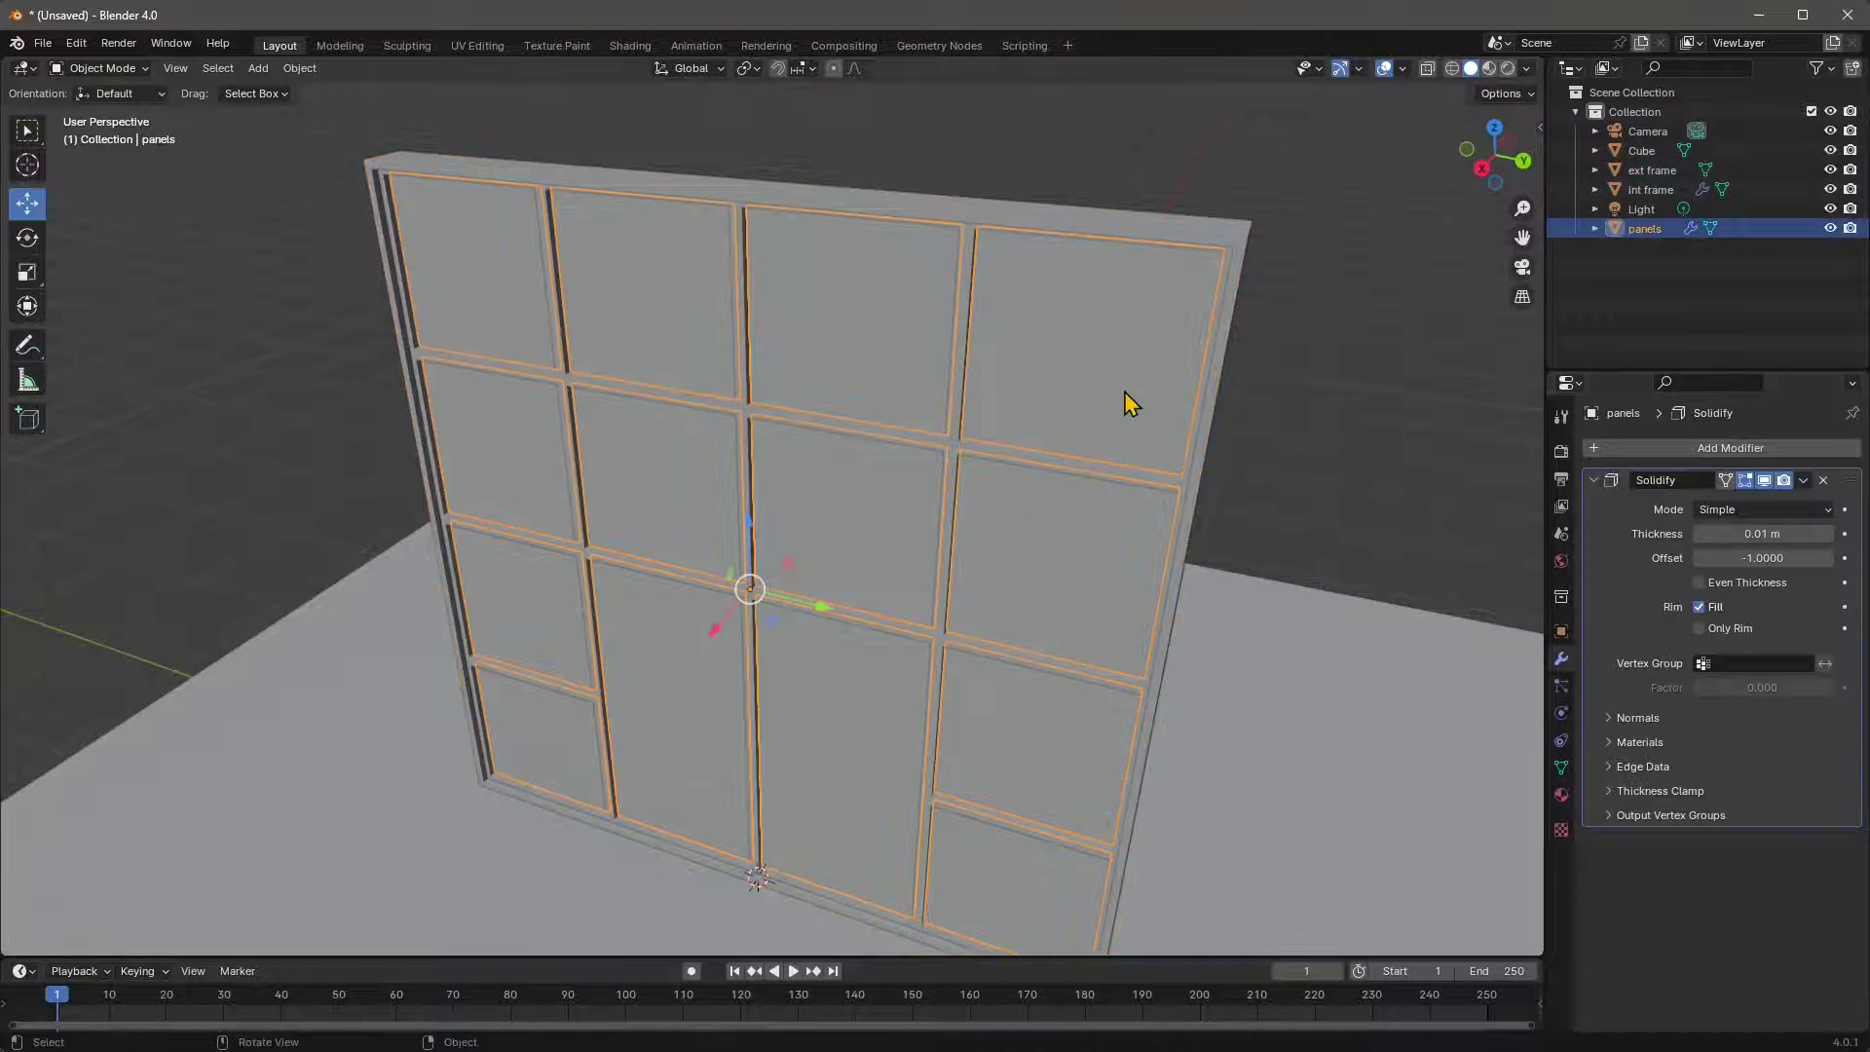
pyautogui.click(1804, 482)
pyautogui.click(1760, 501)
pyautogui.click(1013, 480)
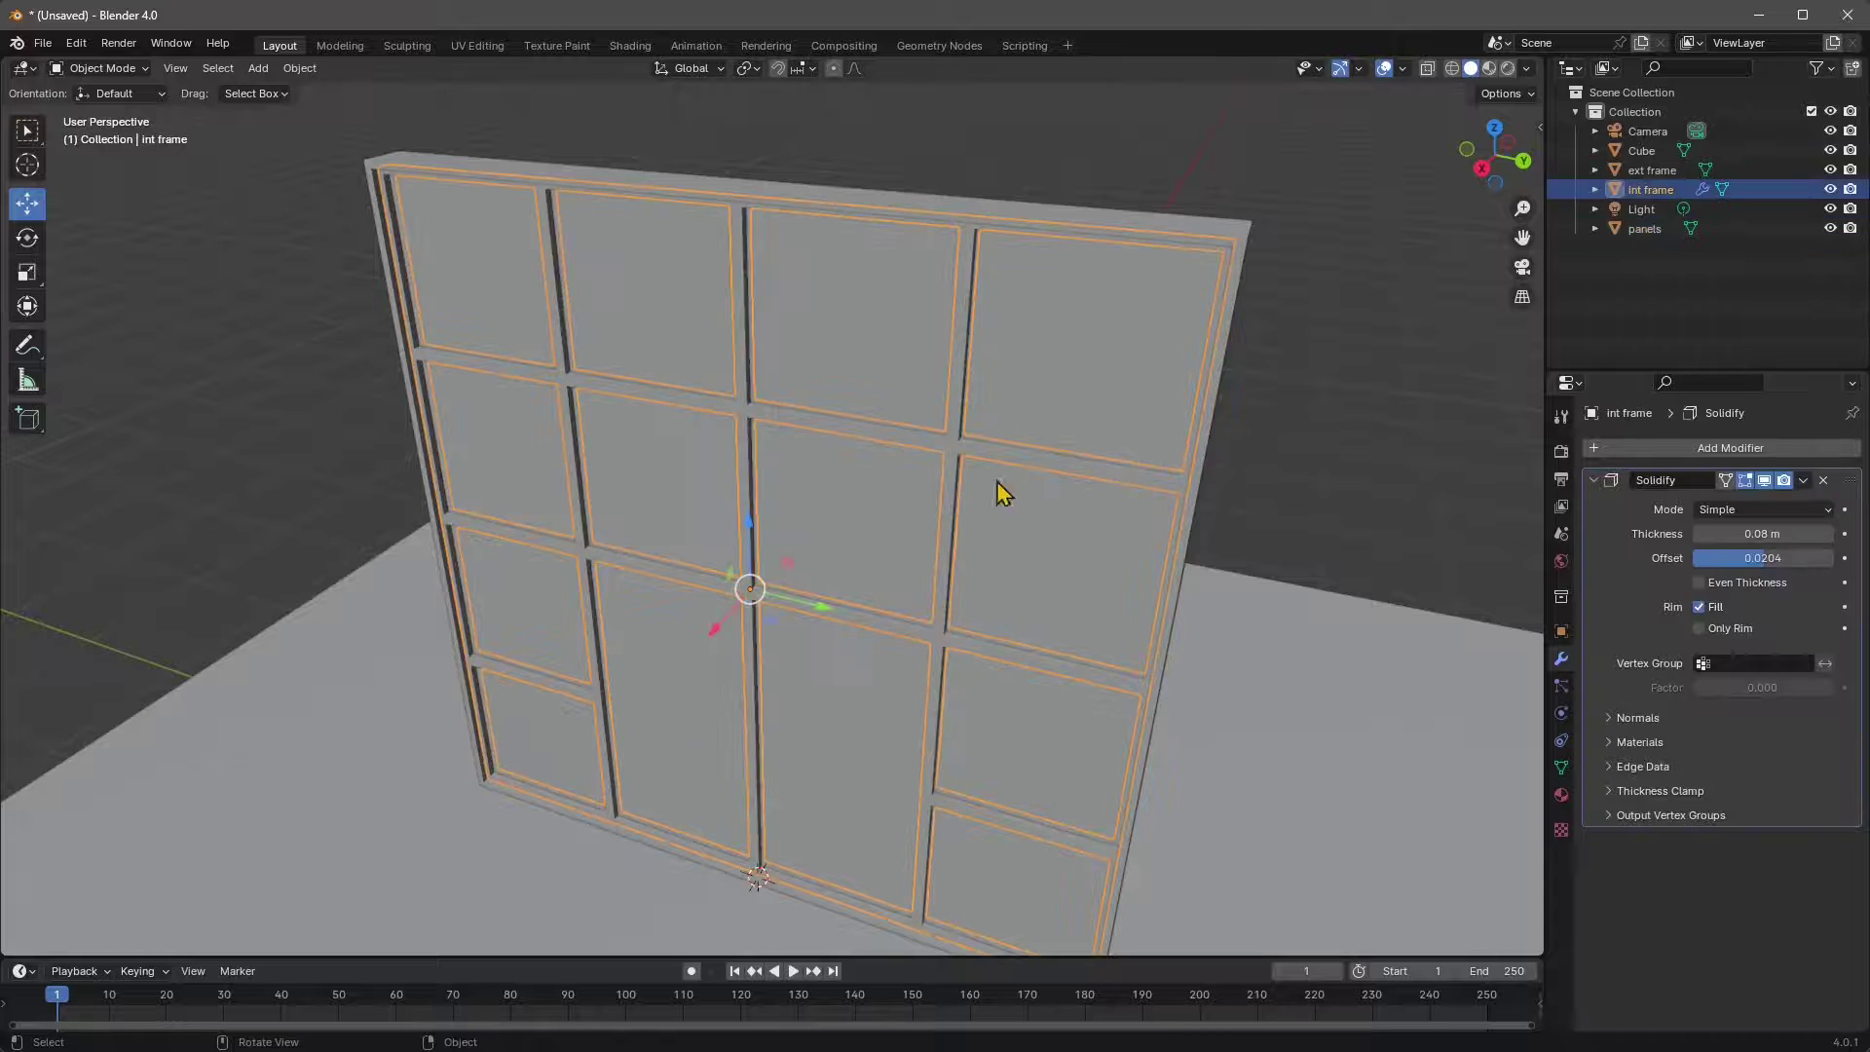
pyautogui.click(1812, 495)
pyautogui.click(1743, 511)
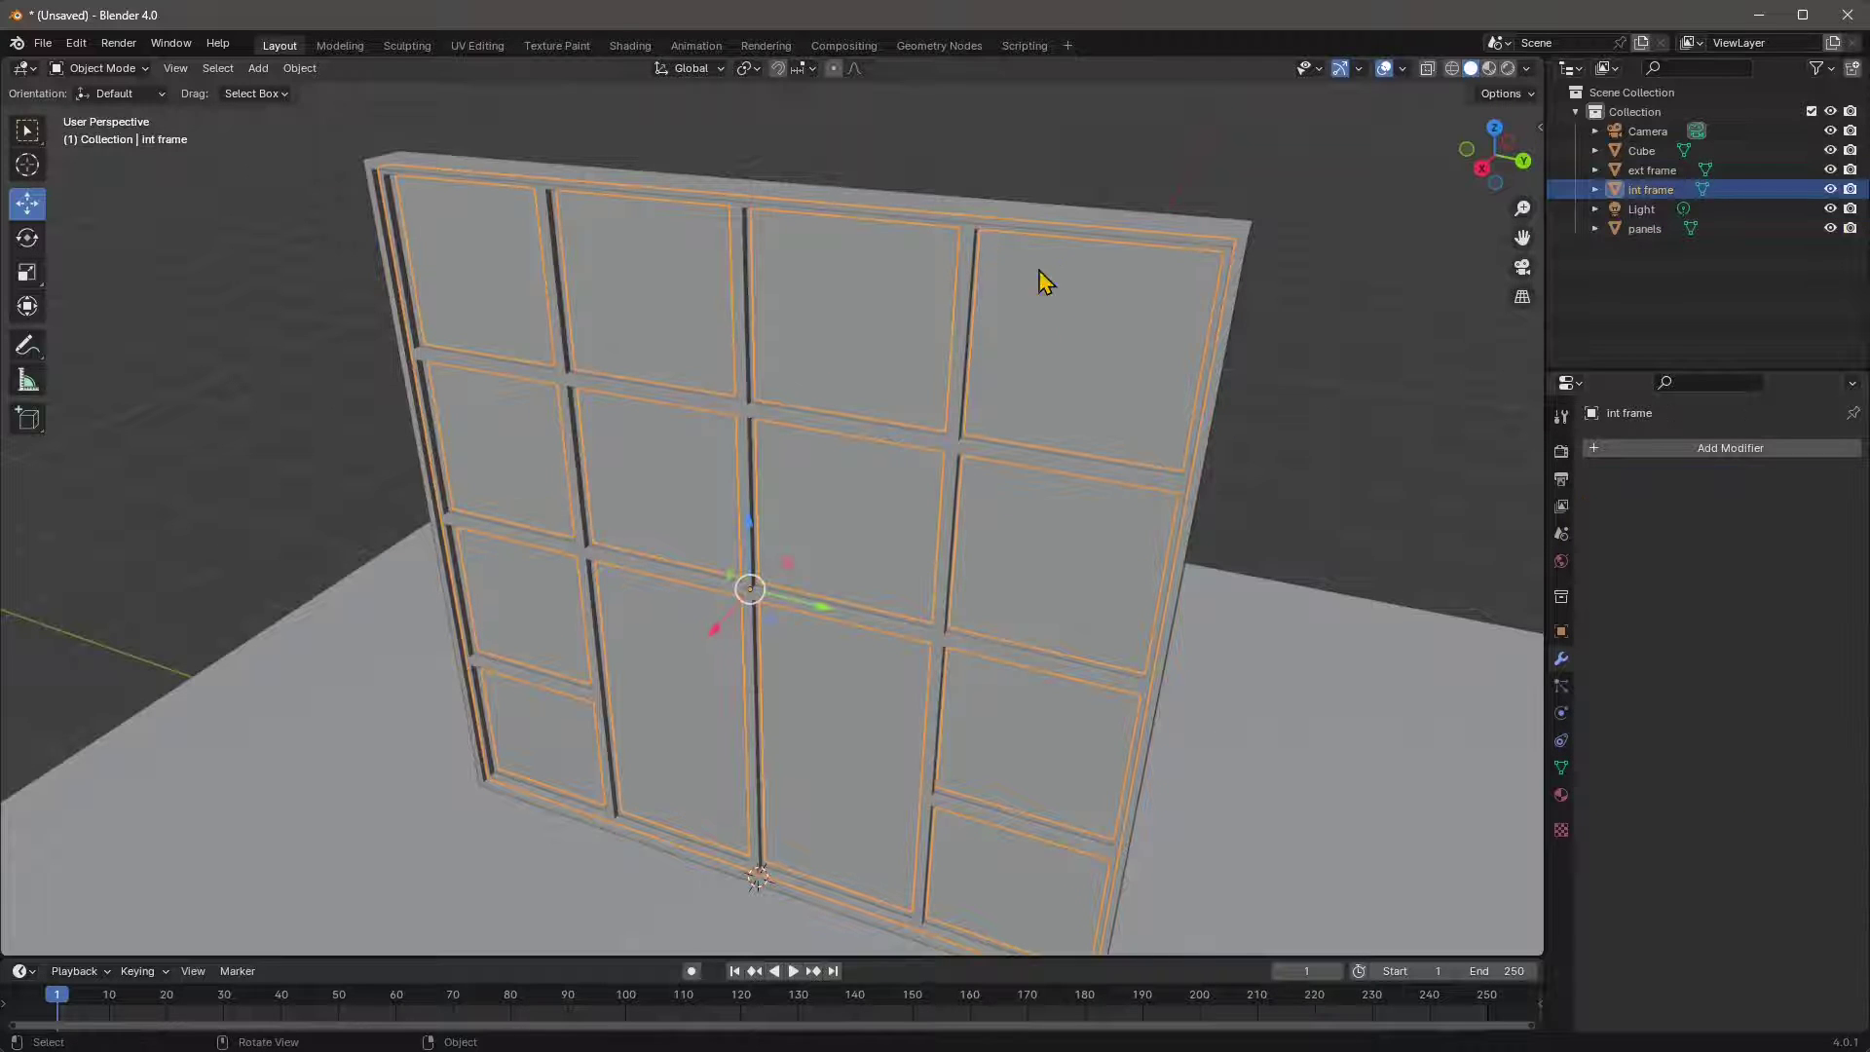
# - Try to inset the two long front edges of an int frame horizontal bar in Edit Mode
pyautogui.click(862, 168)
pyautogui.click(967, 287)
pyautogui.scroll(3, 951, 295)
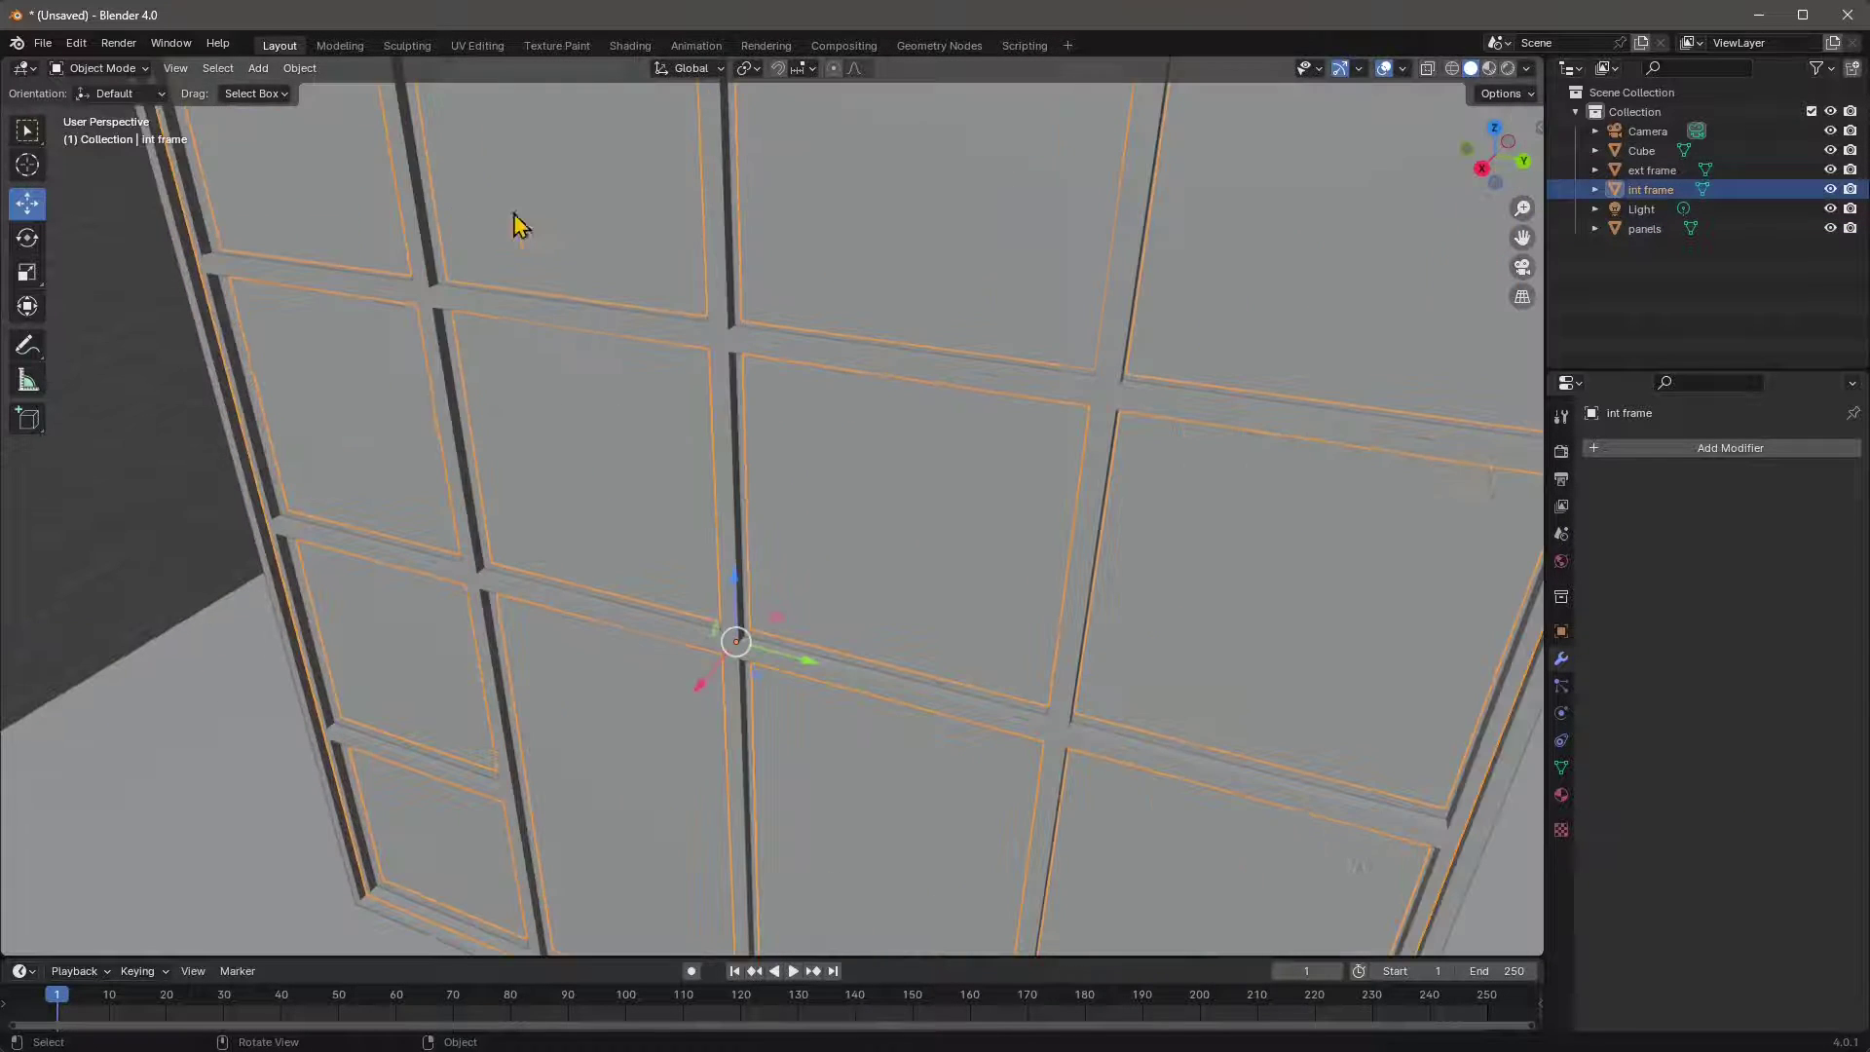
pyautogui.click(98, 68)
pyautogui.click(98, 115)
pyautogui.keyDown('shift'); pyautogui.moveTo(367, 347); pyautogui.dragTo(645, 445, button='middle'); pyautogui.keyUp('shift')
pyautogui.keyDown('shift'); pyautogui.click(620, 389); pyautogui.keyUp('shift')
pyautogui.scroll(2, 721, 244)
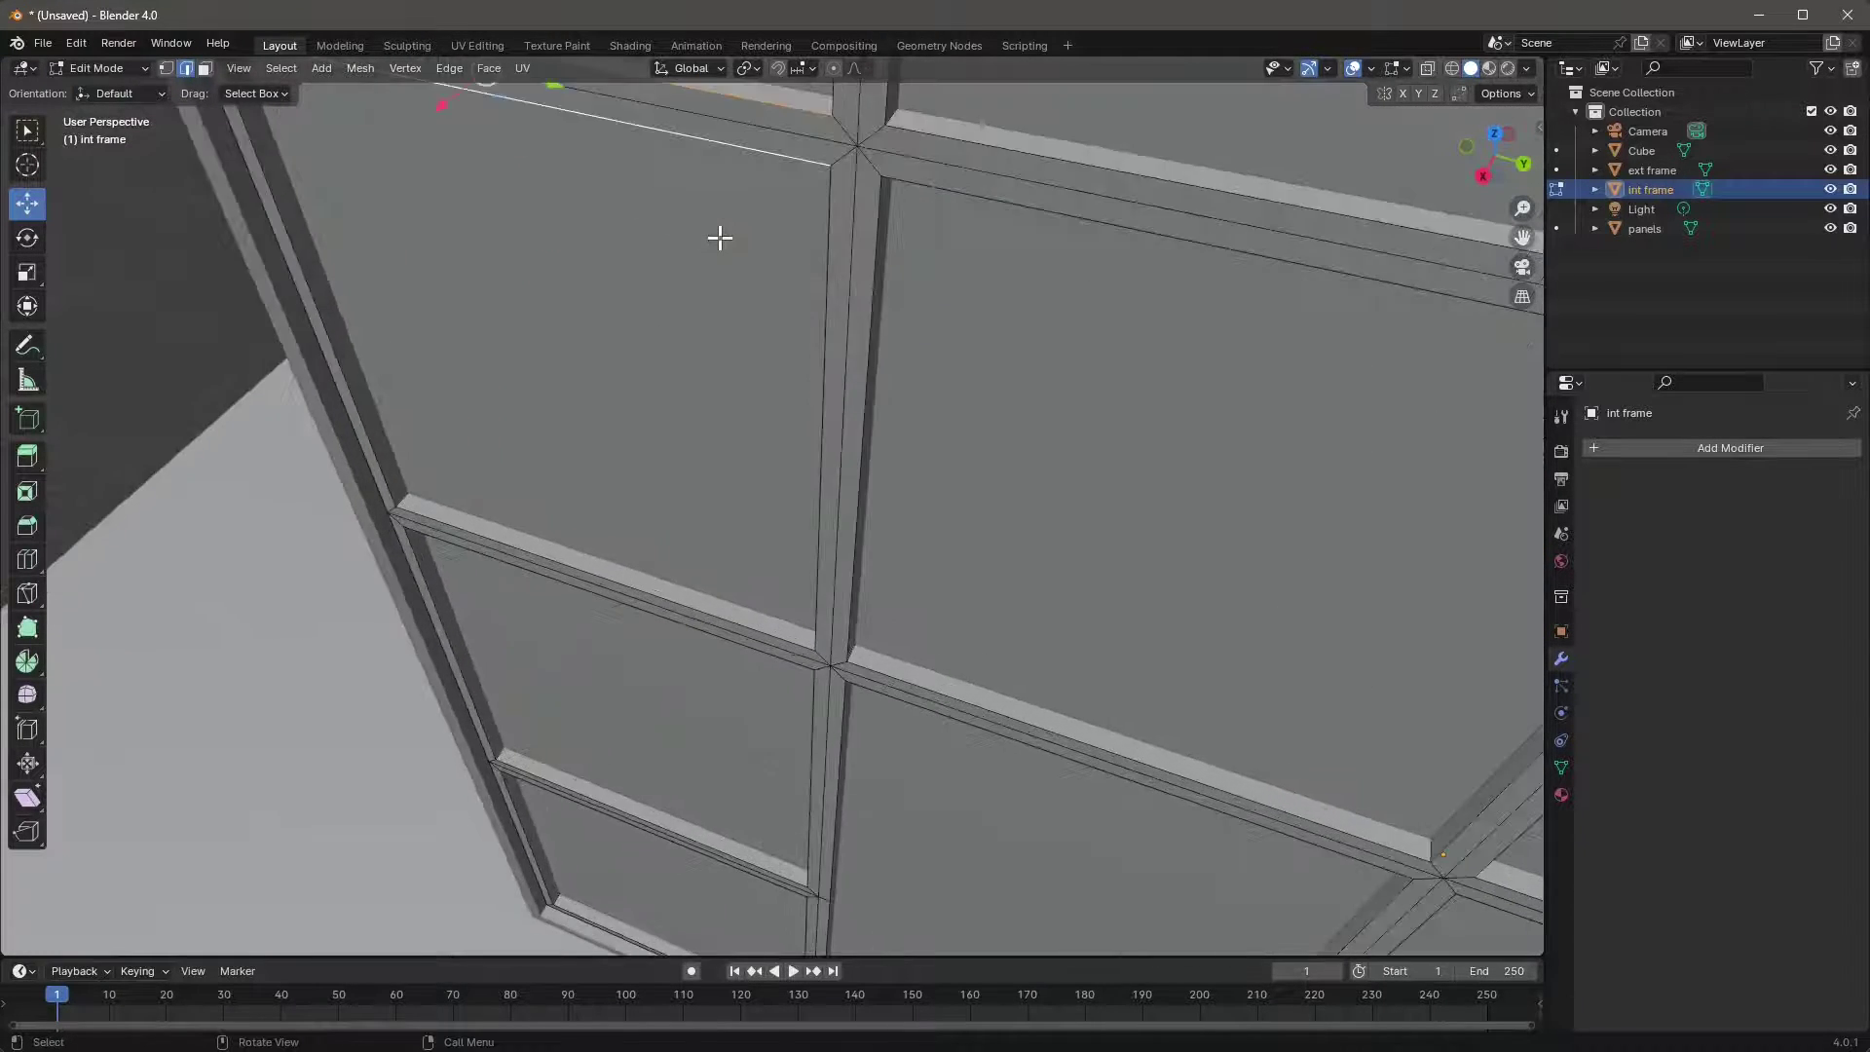
pyautogui.keyDown('shift'); pyautogui.moveTo(727, 234); pyautogui.dragTo(781, 374, button='middle'); pyautogui.keyUp('shift')
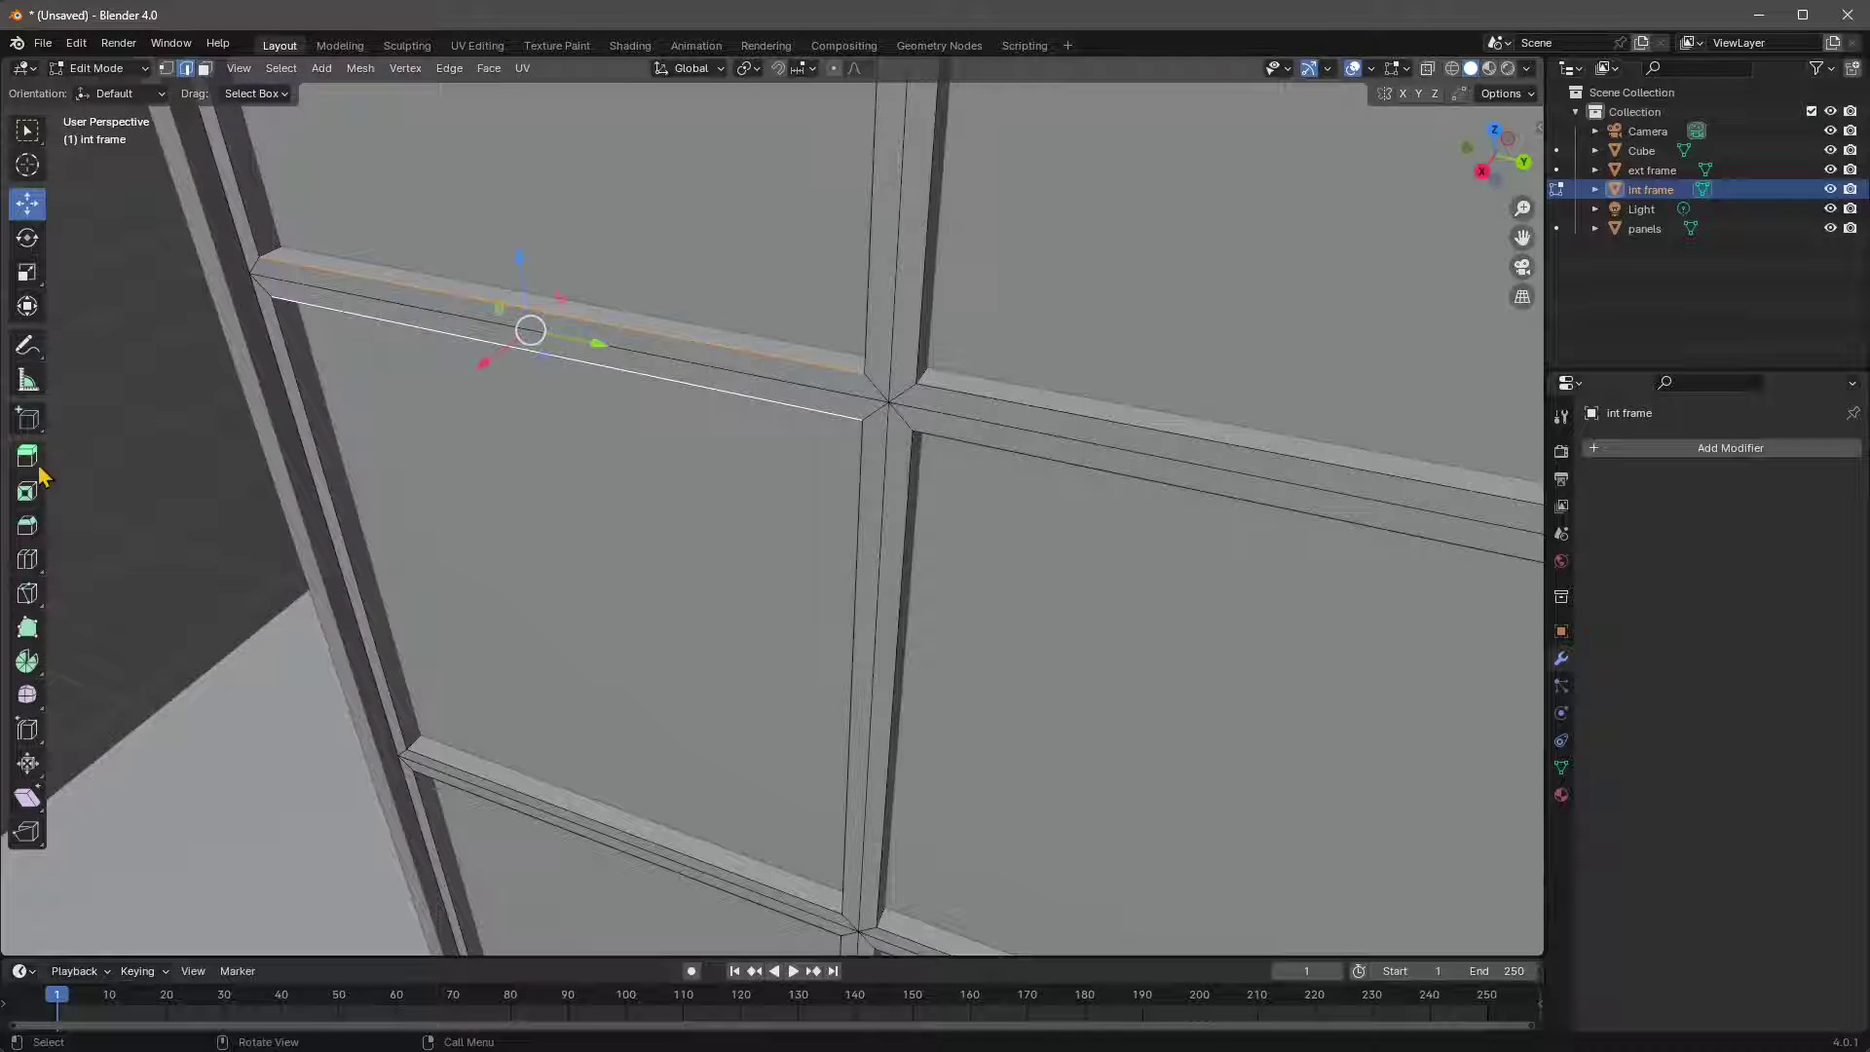
pyautogui.click(26, 491)
pyautogui.moveTo(535, 342); pyautogui.dragTo(582, 268)
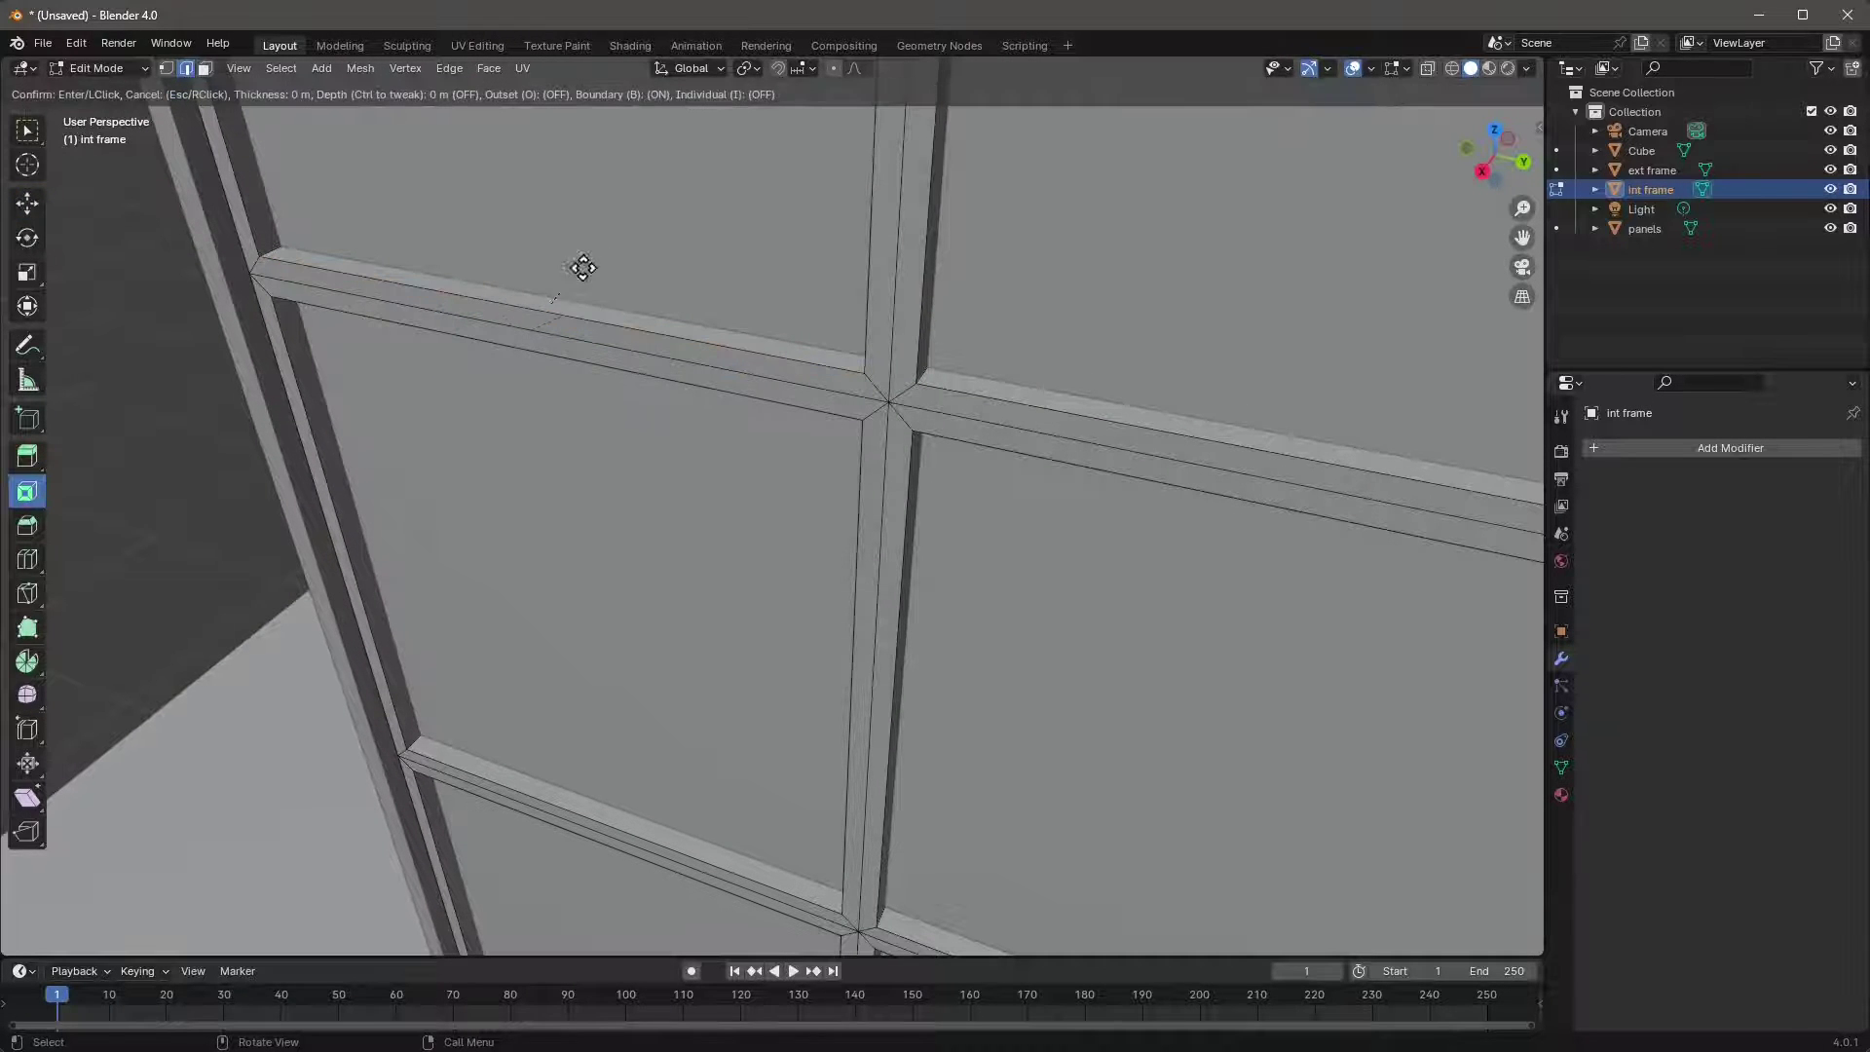
pyautogui.click(603, 360)
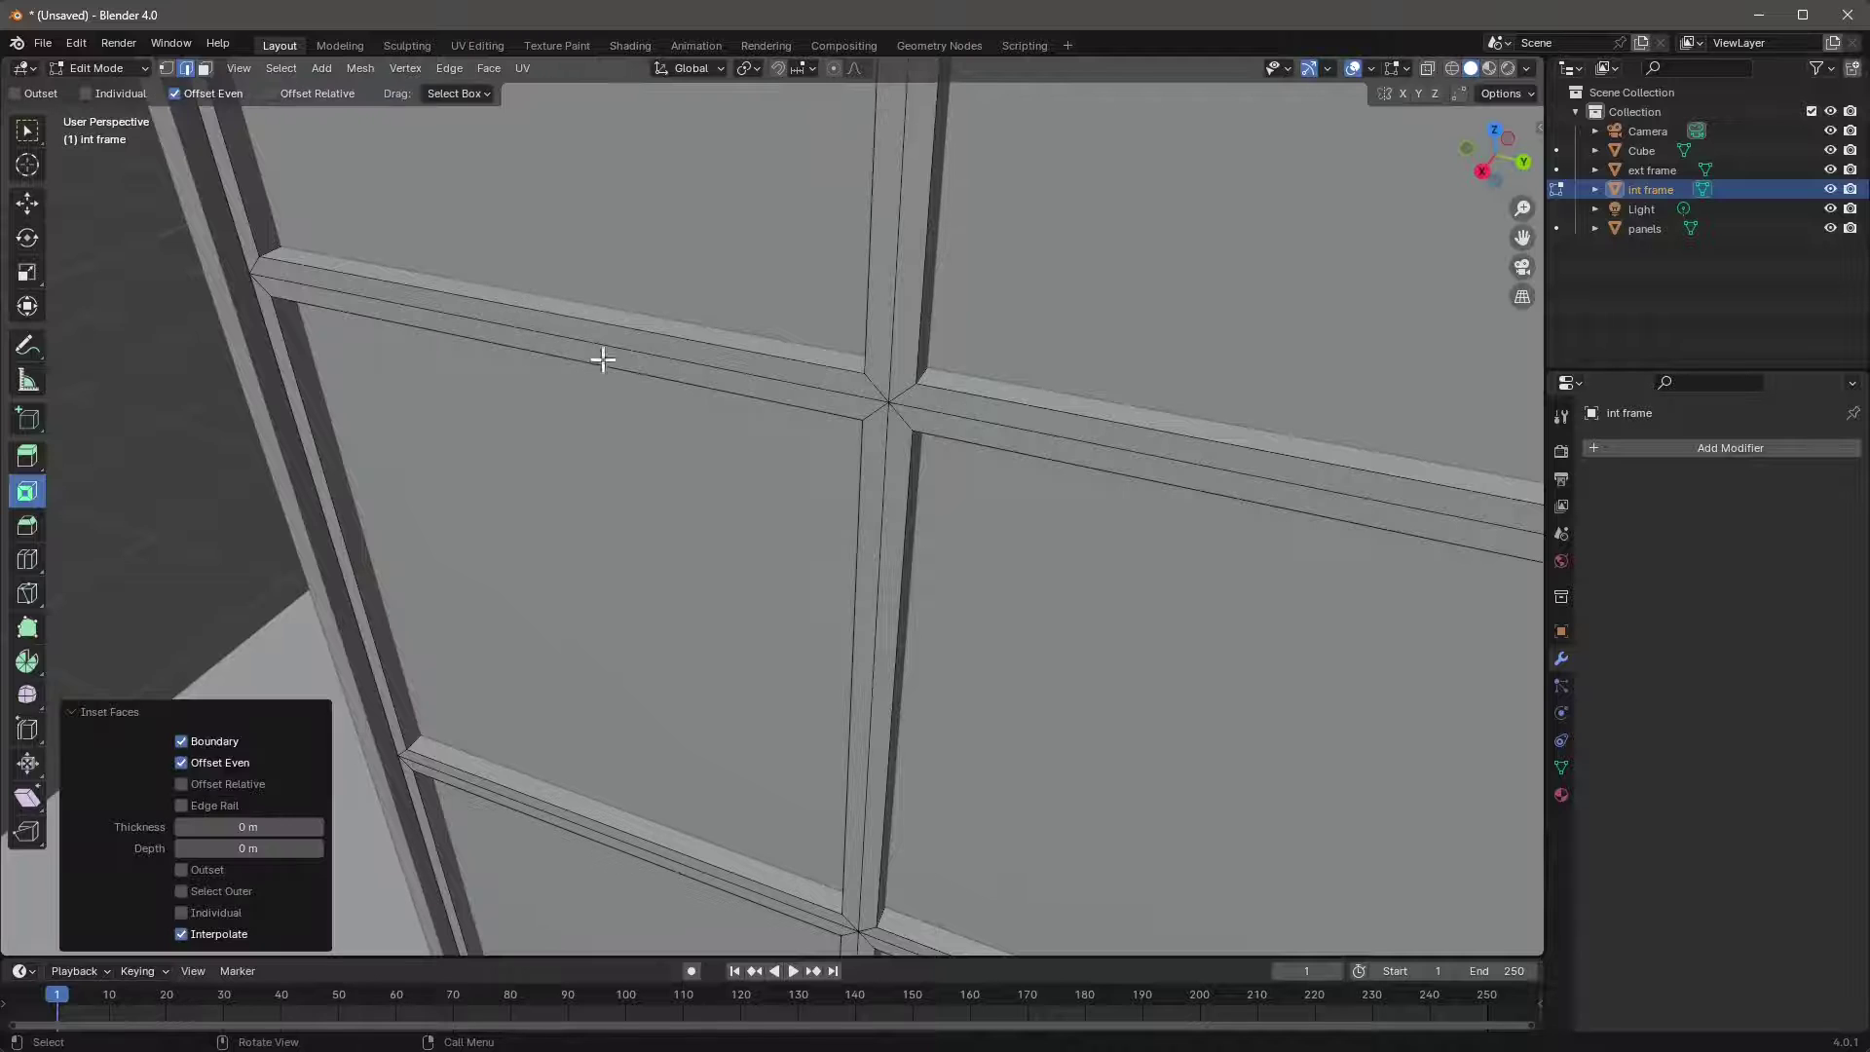
# - Try beveling the bar's two long edges with 4 segments and a 0.0165 m width, undo it and return to Object Mode
pyautogui.click(26, 525)
pyautogui.click(511, 300)
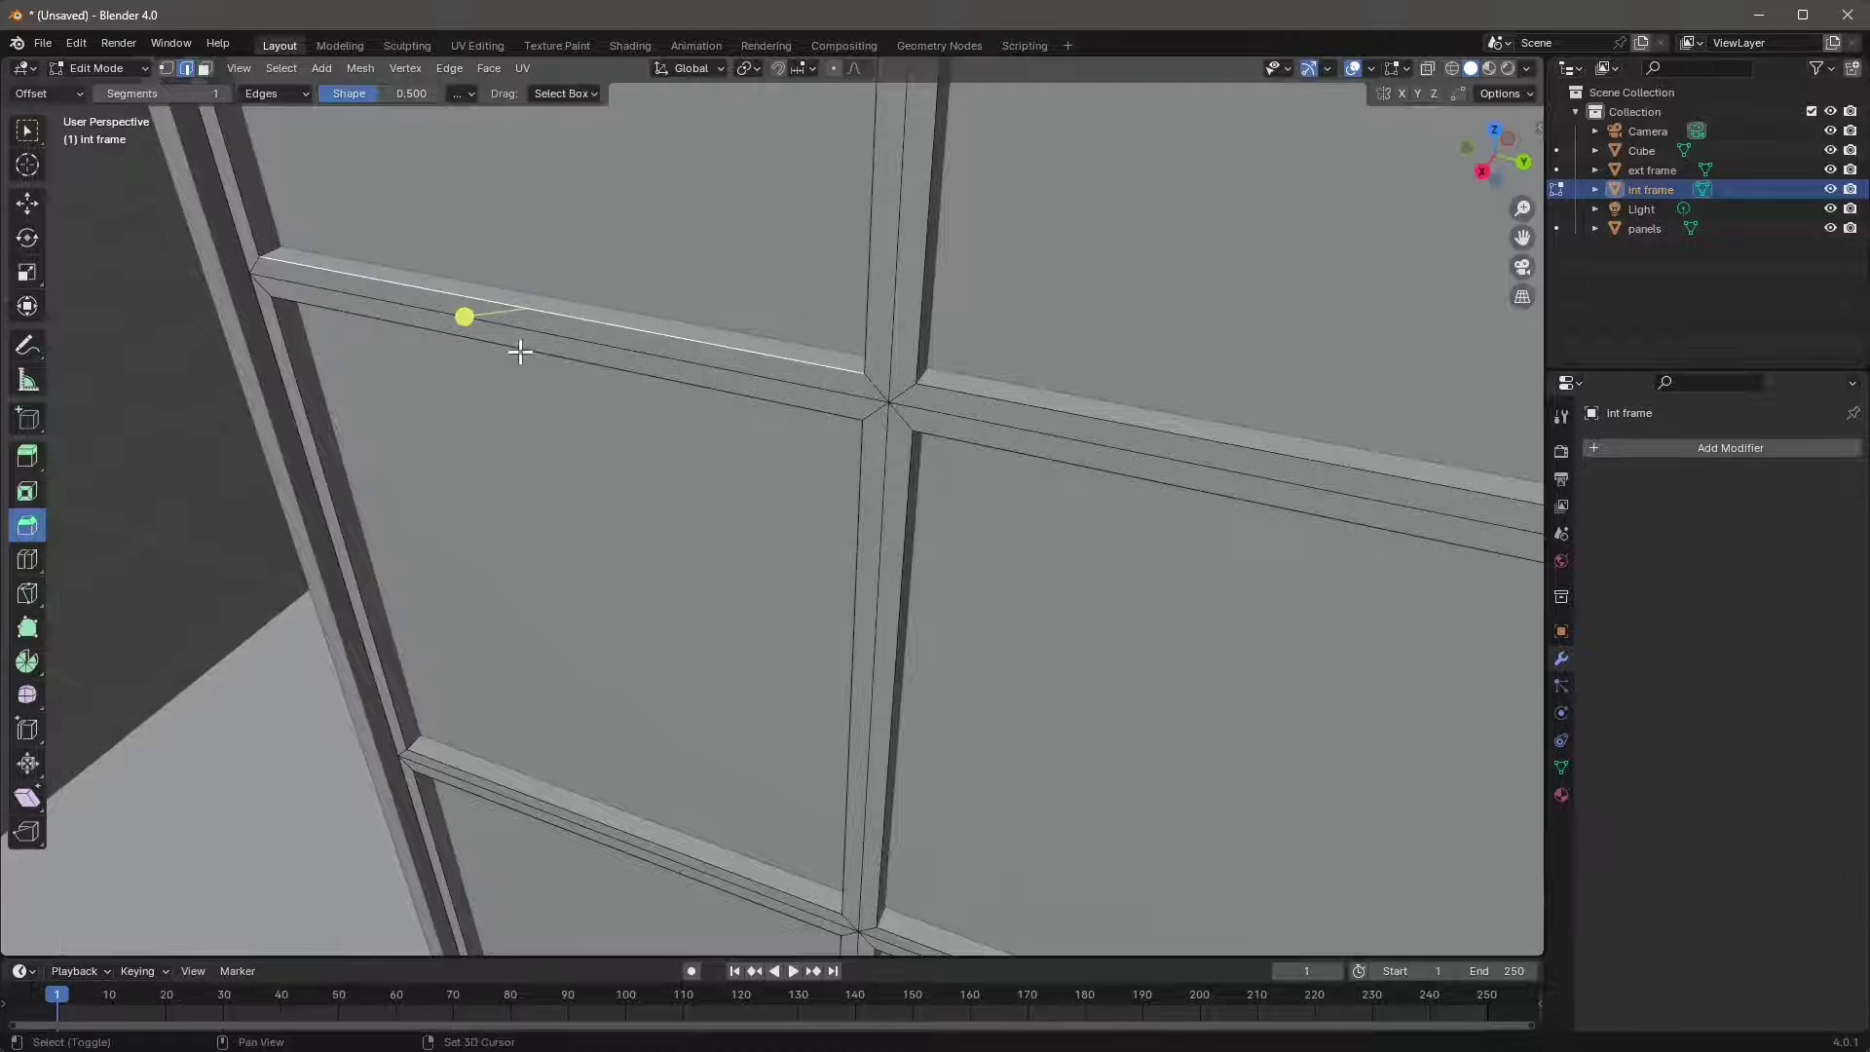
pyautogui.keyDown('shift'); pyautogui.click(497, 343); pyautogui.keyUp('shift')
pyautogui.moveTo(472, 367)
pyautogui.mouseDown()
pyautogui.moveTo(409, 413)
pyautogui.moveTo(472, 392)
pyautogui.moveTo(448, 386)
pyautogui.mouseUp()
pyautogui.click(317, 660)
pyautogui.click(318, 660)
pyautogui.click(317, 659)
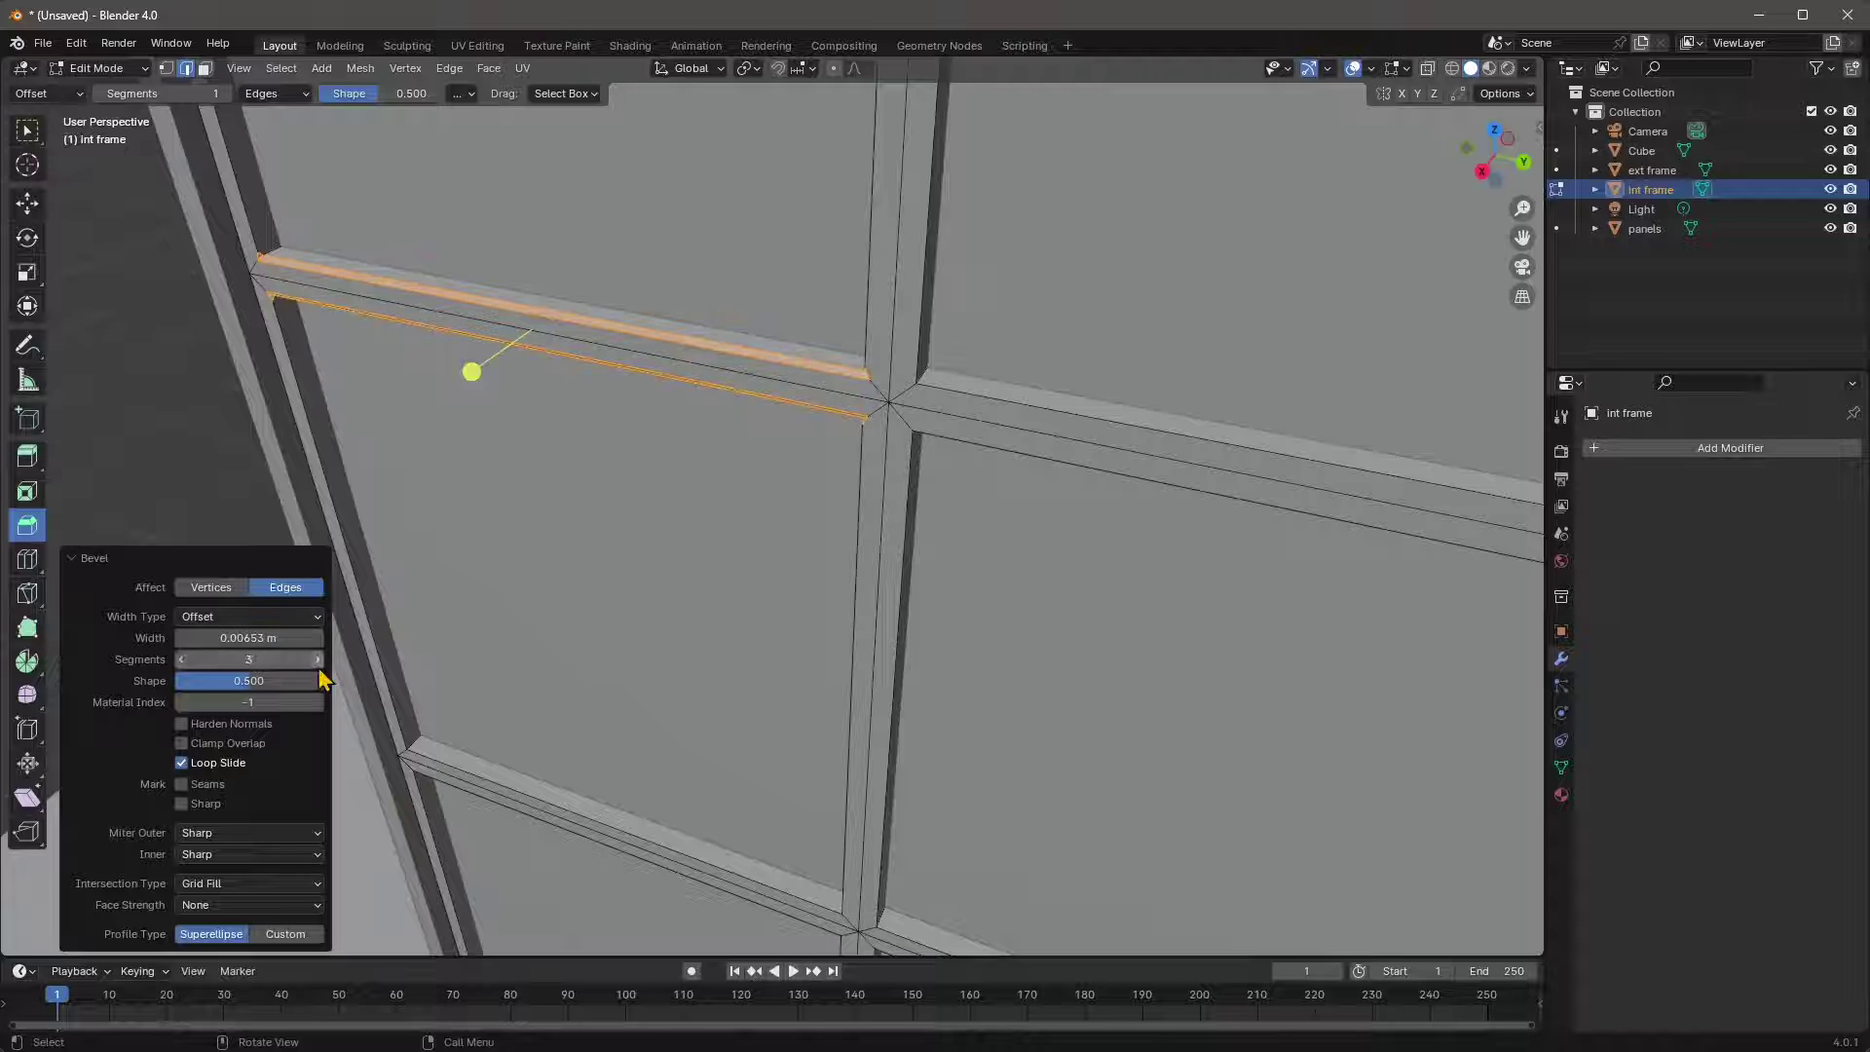
pyautogui.moveTo(246, 634)
pyautogui.mouseDown()
pyautogui.moveTo(311, 634)
pyautogui.moveTo(195, 634)
pyautogui.moveTo(273, 634)
pyautogui.mouseUp()
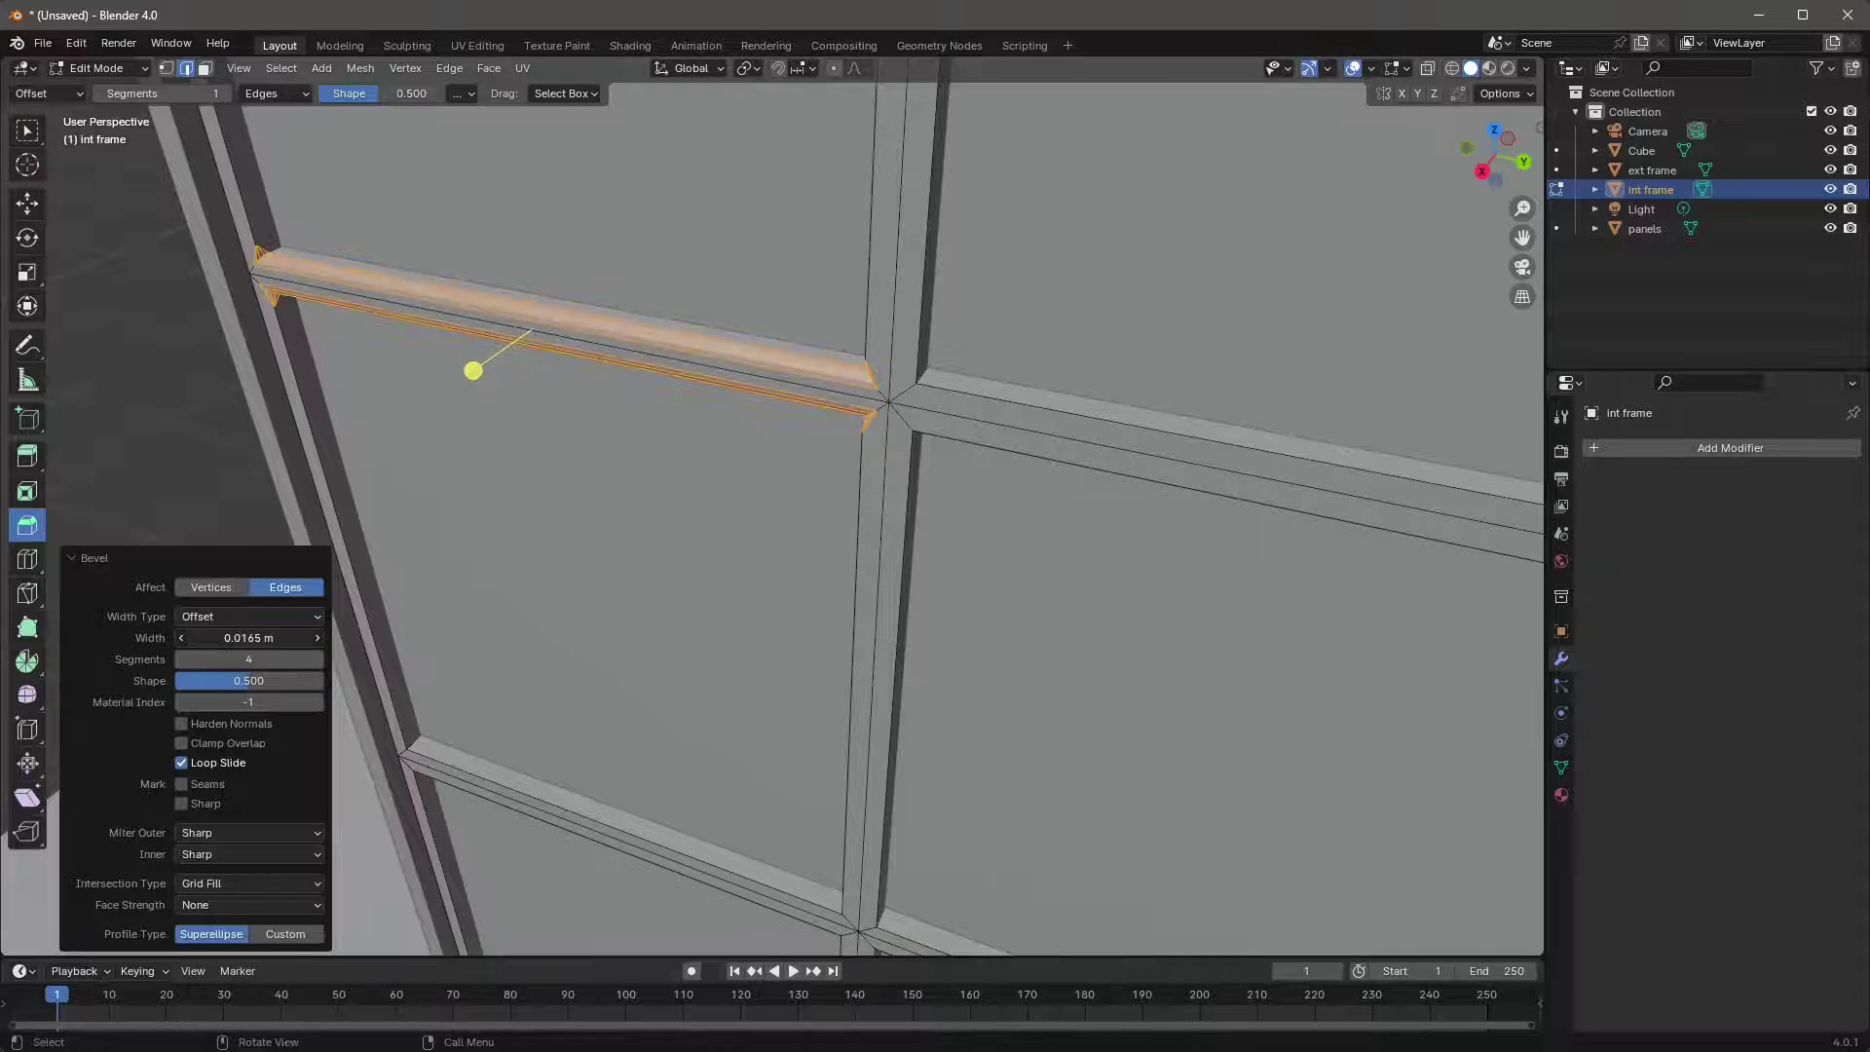
pyautogui.scroll(-1, 610, 451)
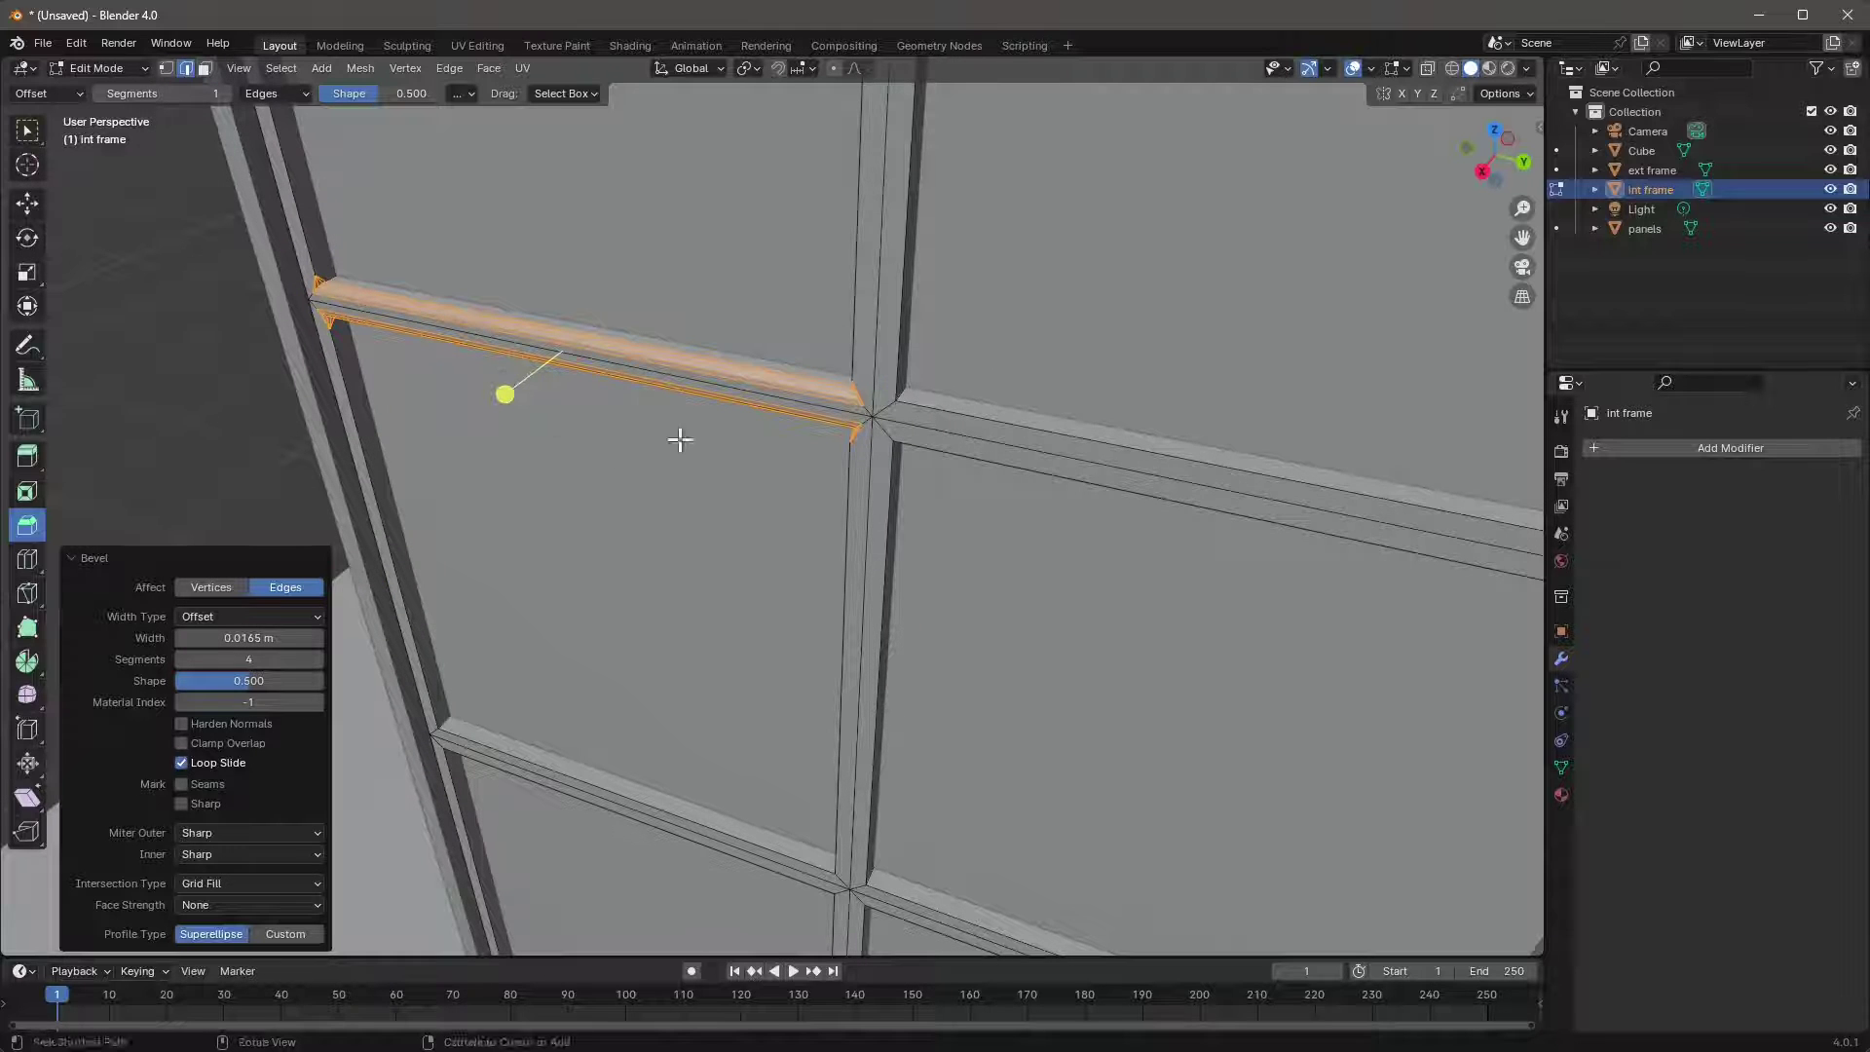
pyautogui.hotkey('ctrl', 'z')
pyautogui.scroll(-2, 477, 399)
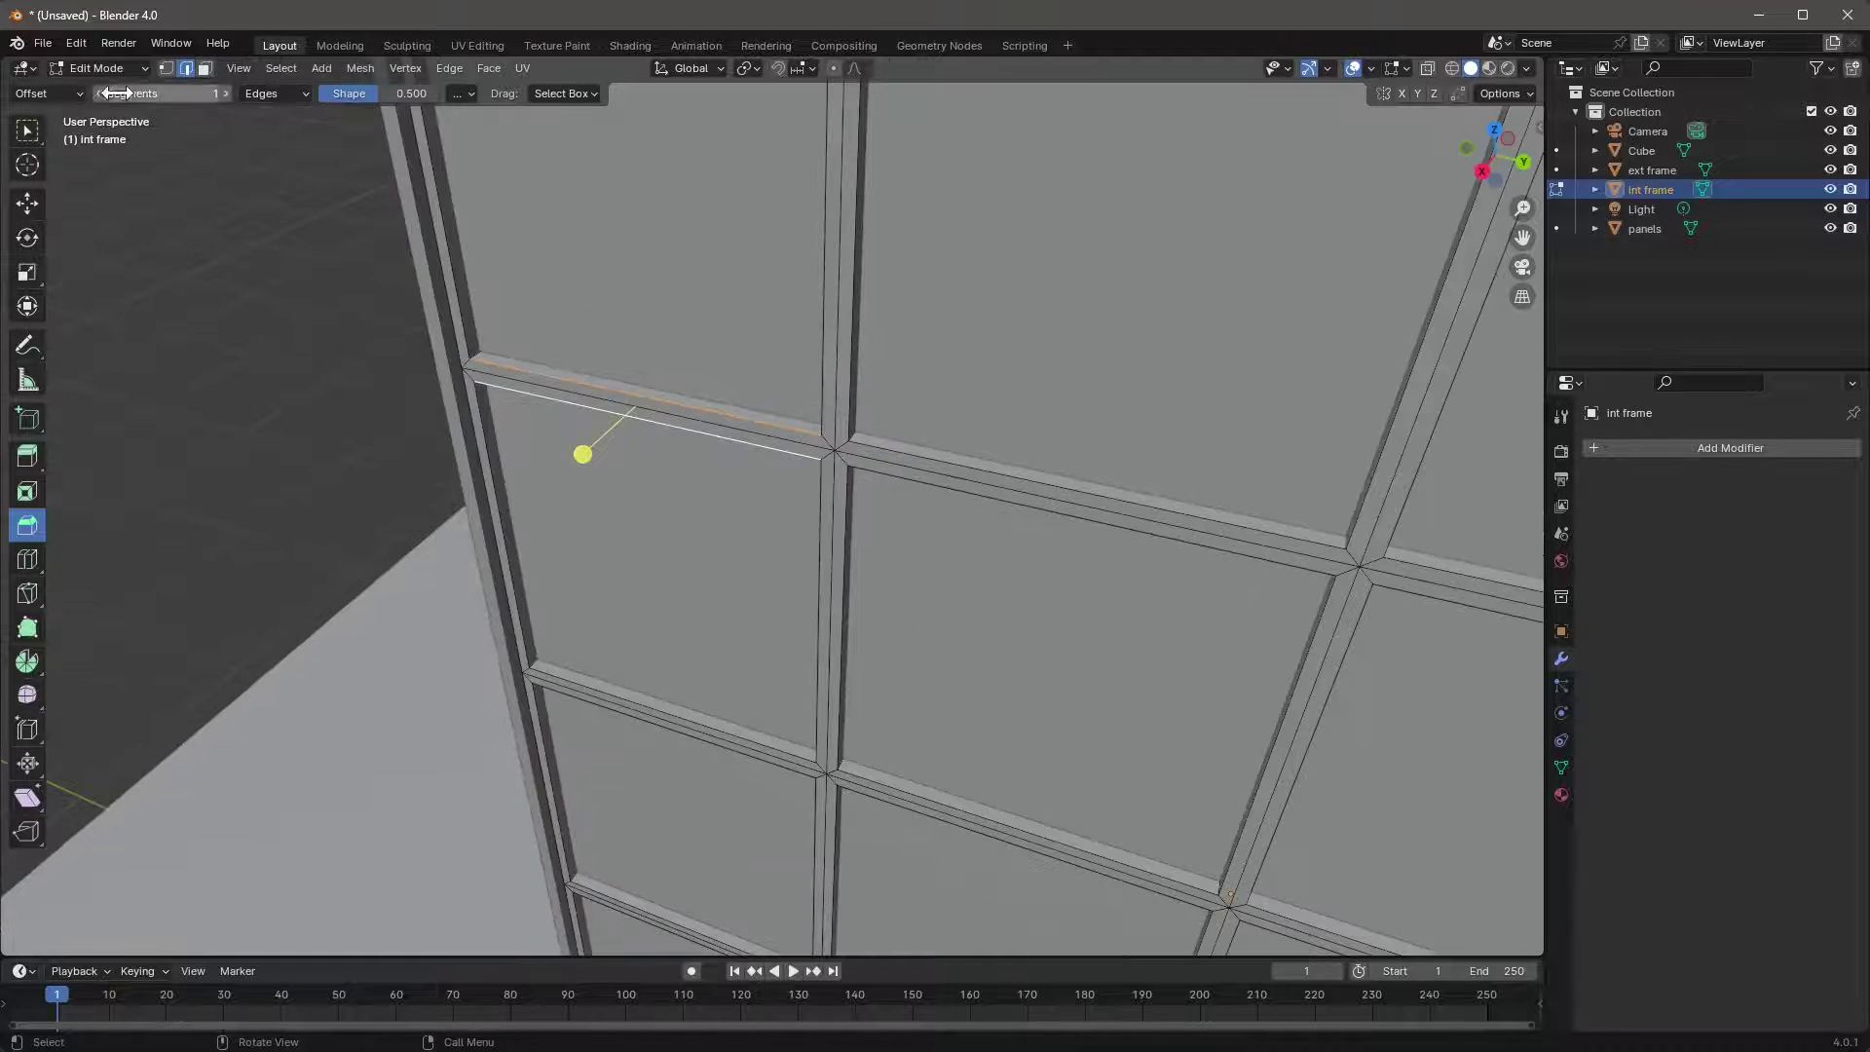
pyautogui.click(98, 68)
pyautogui.click(97, 88)
# - Select the int frame and add a Bevel modifier to it
pyautogui.scroll(-2, 341, 389)
pyautogui.moveTo(991, 568); pyautogui.dragTo(743, 467, button='middle')
pyautogui.hotkey('alt', 'a')
pyautogui.click(716, 429)
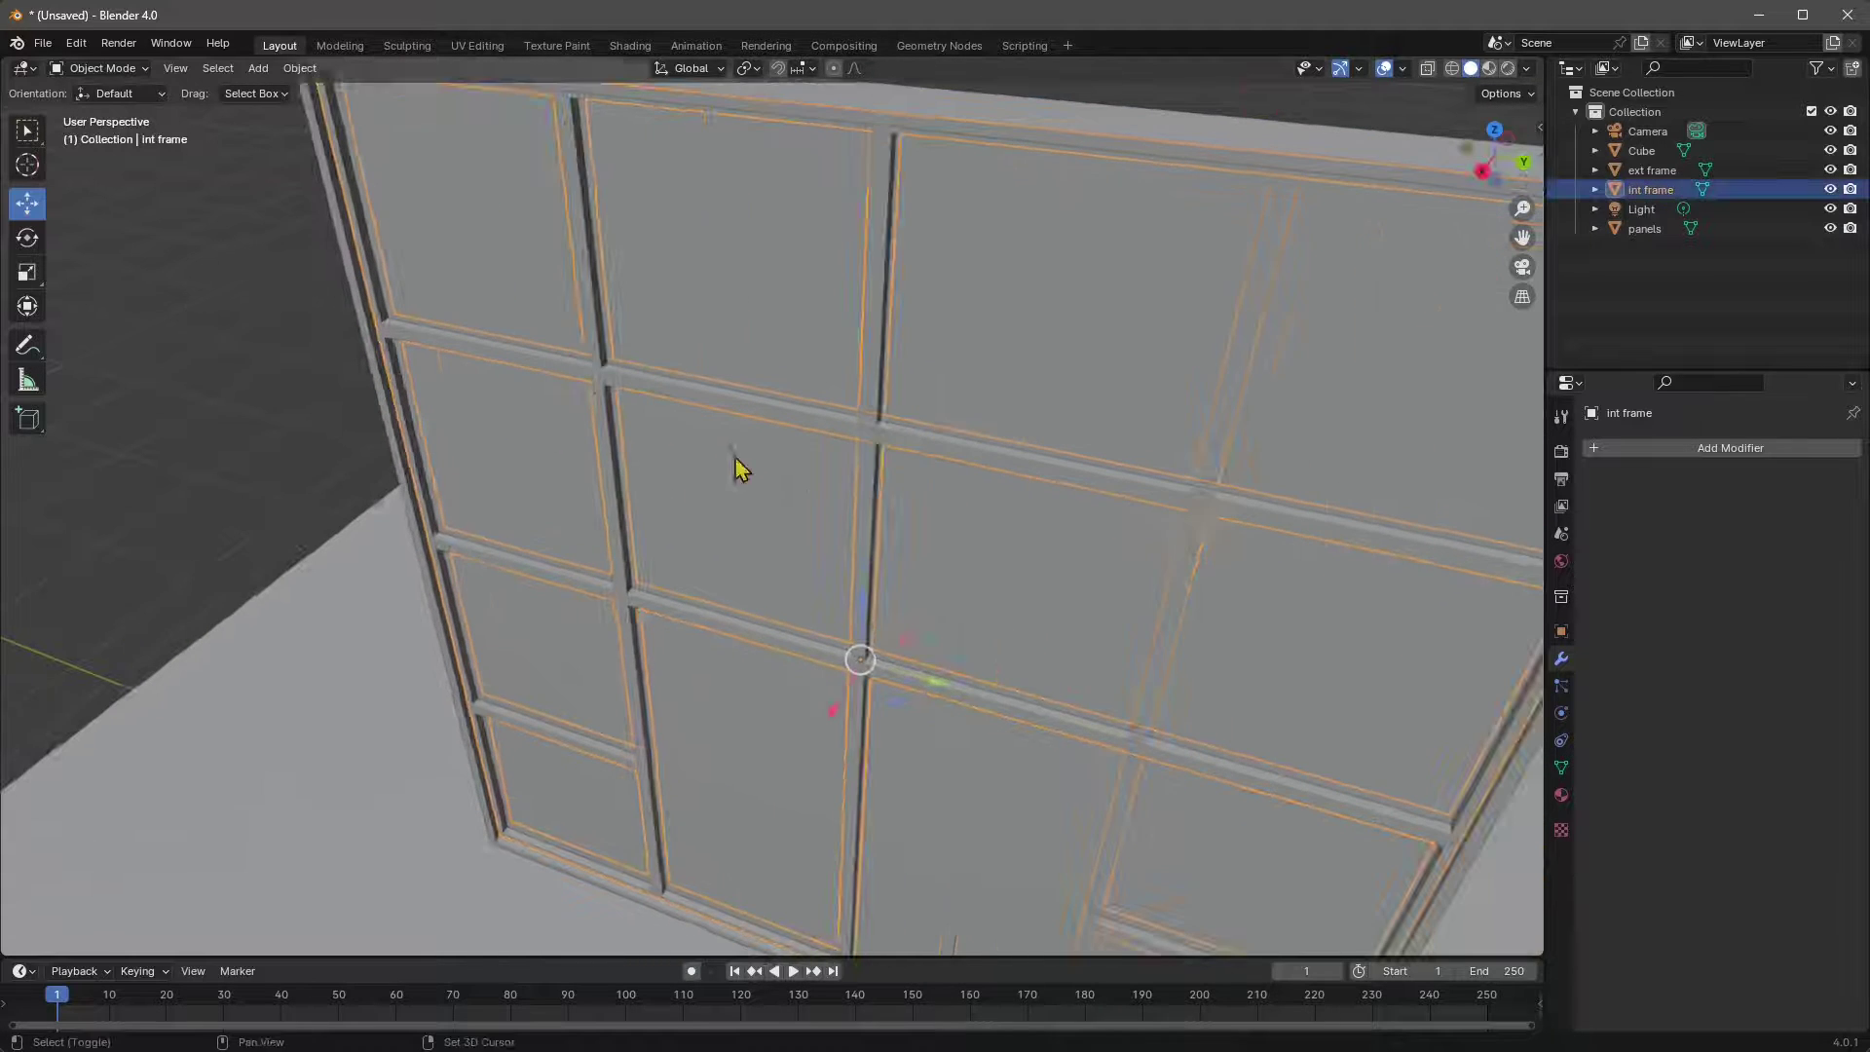
pyautogui.click(1649, 448)
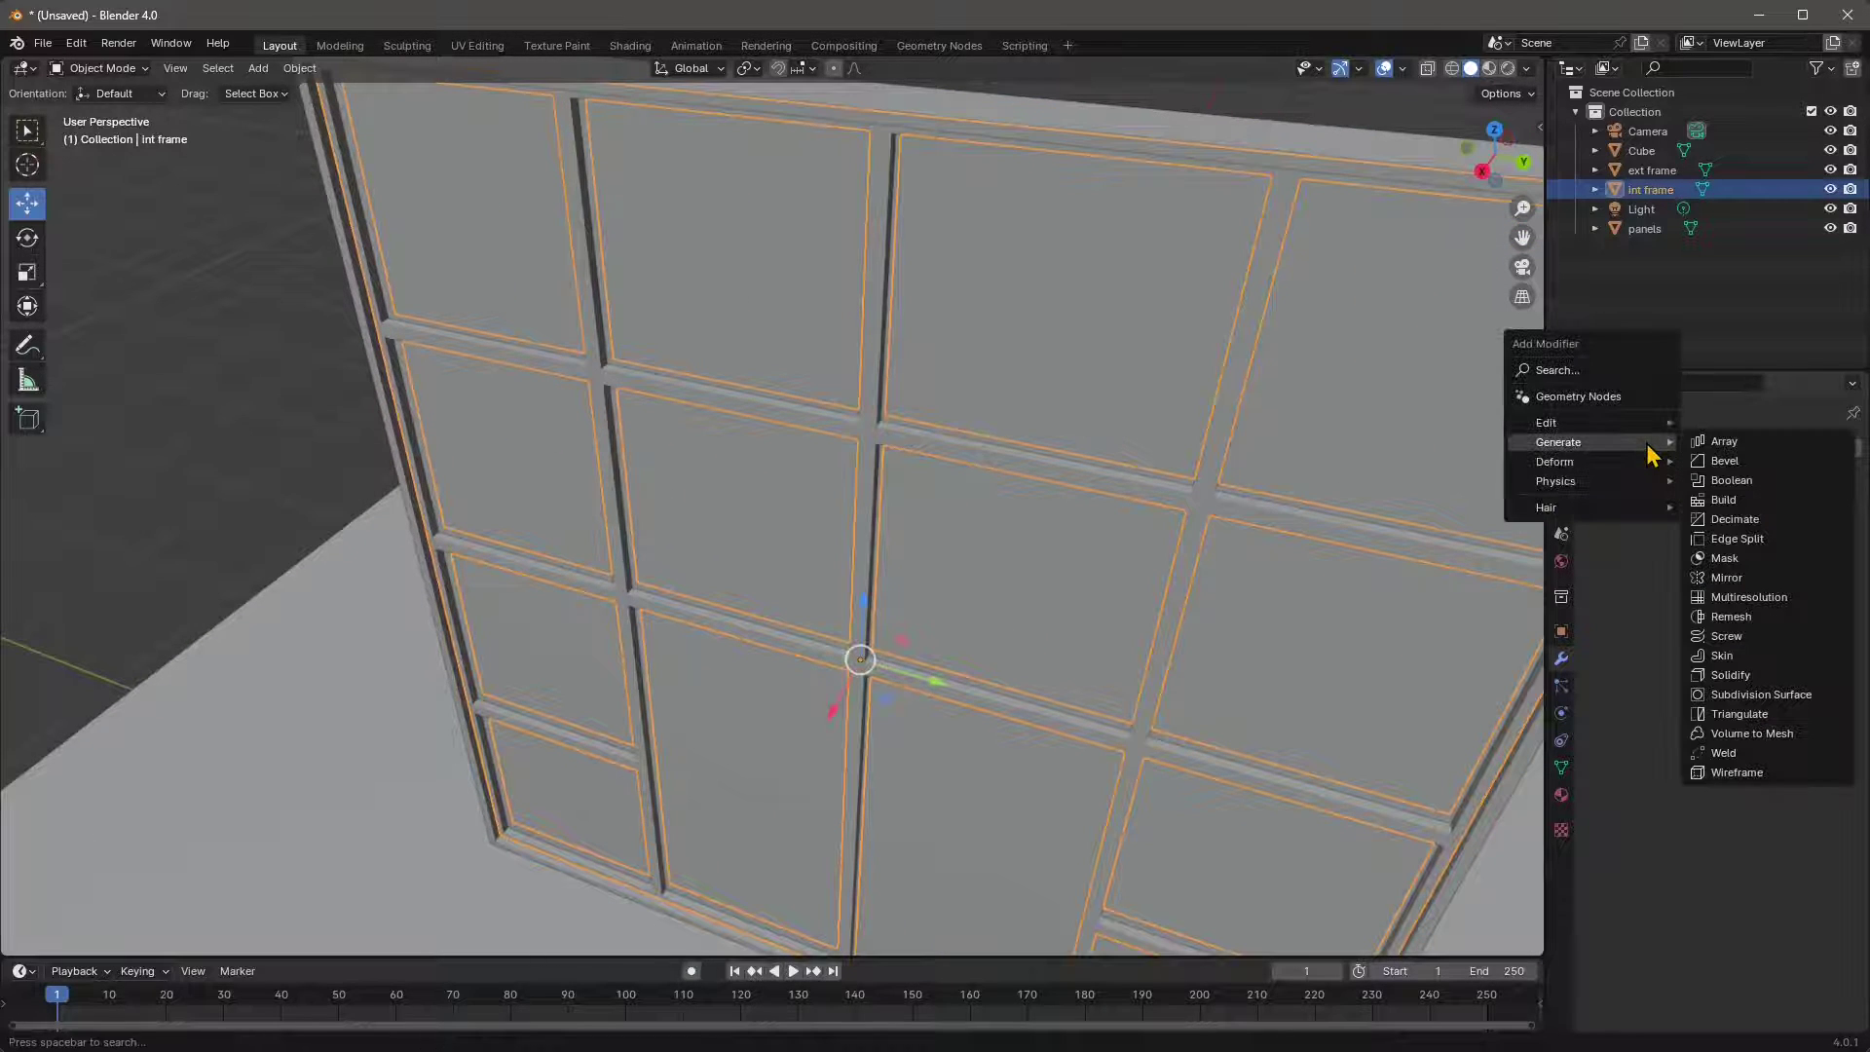
pyautogui.click(1732, 470)
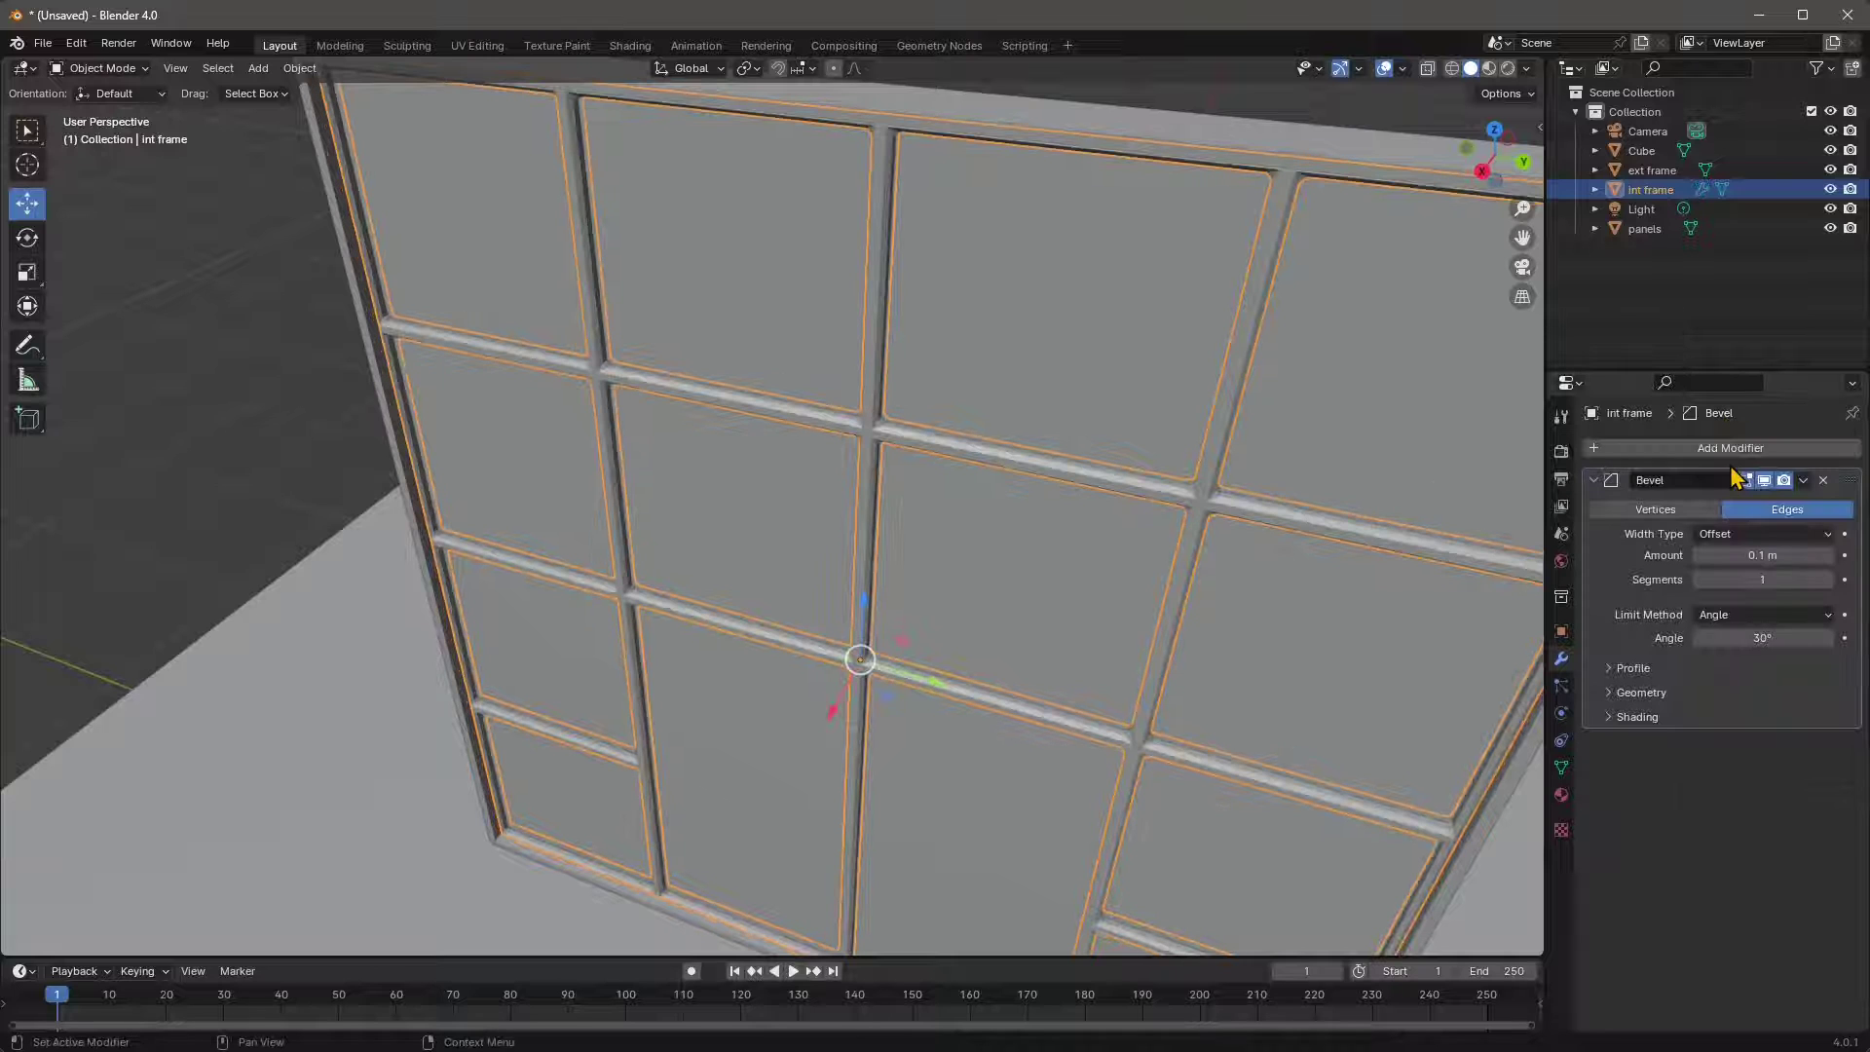
# - Set the int frame's Bevel modifier to an amount of 0.01 m and 6 segments
pyautogui.moveTo(1089, 530); pyautogui.dragTo(1062, 394, button='middle')
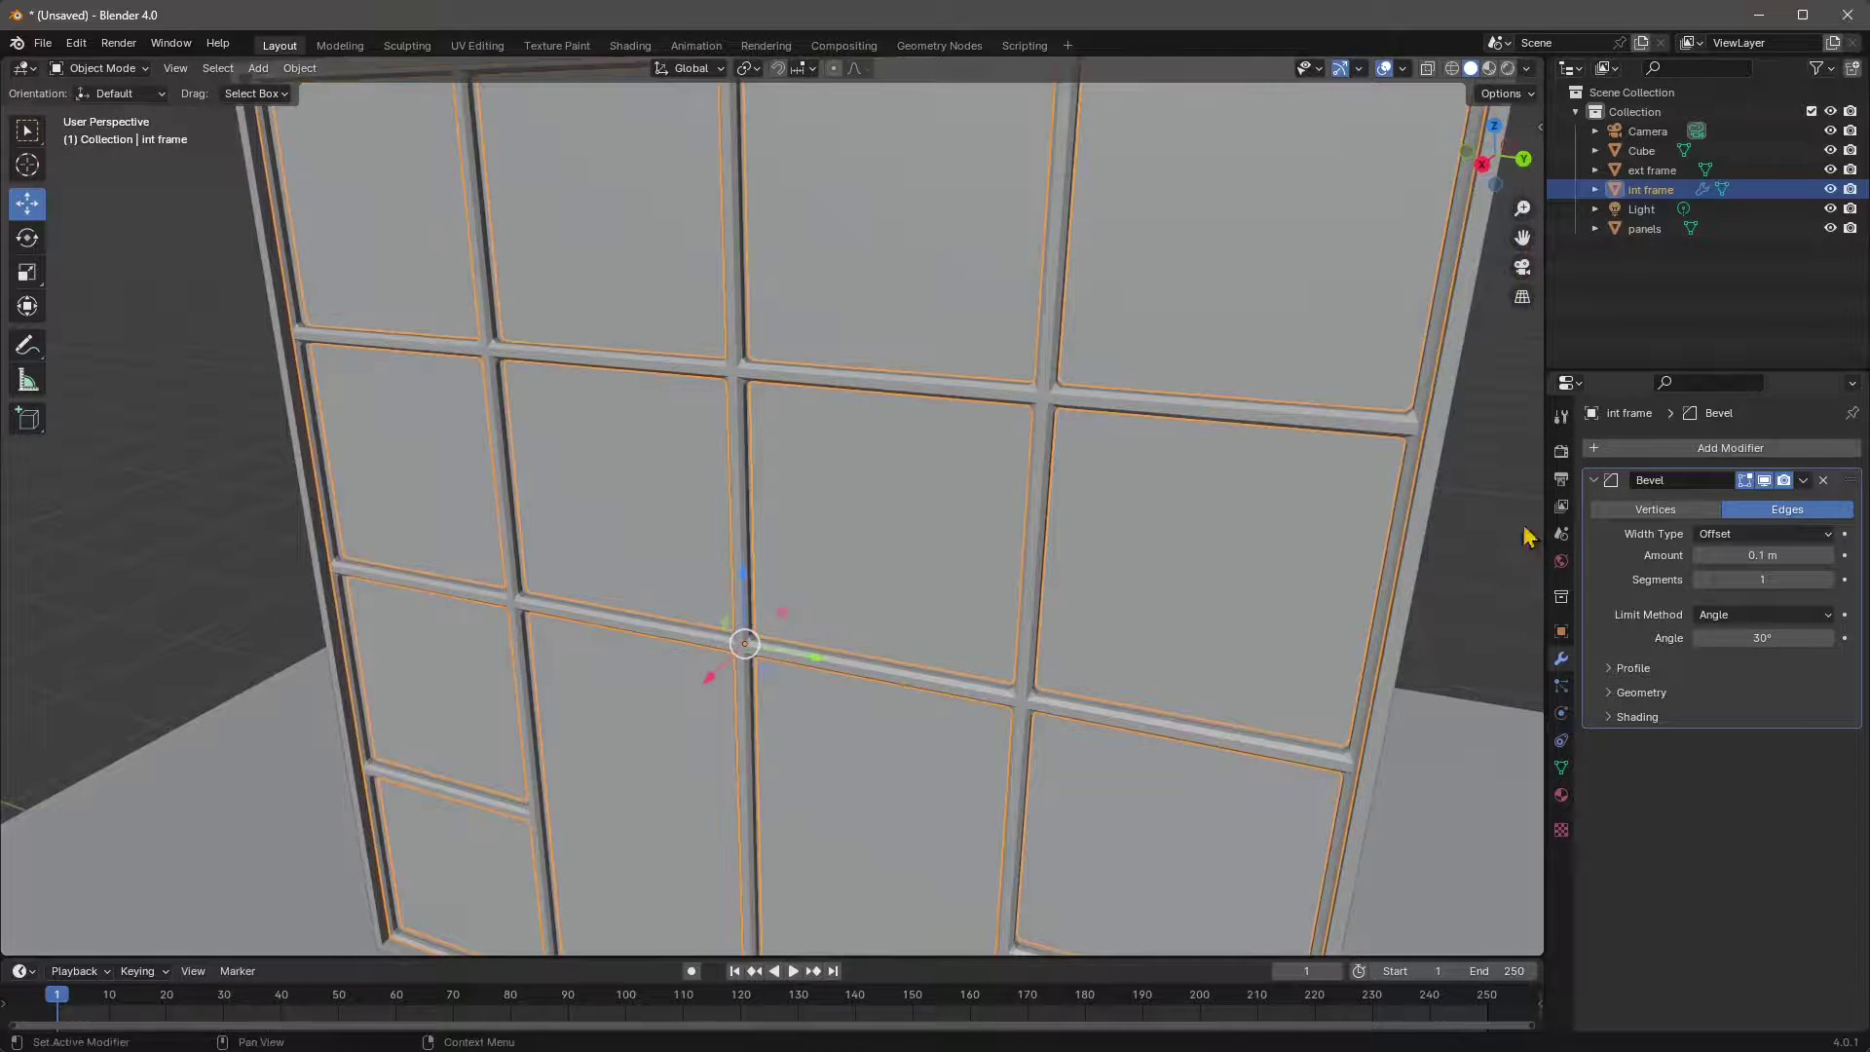
pyautogui.scroll(5, 1290, 455)
pyautogui.click(1767, 584)
pyautogui.write('3')
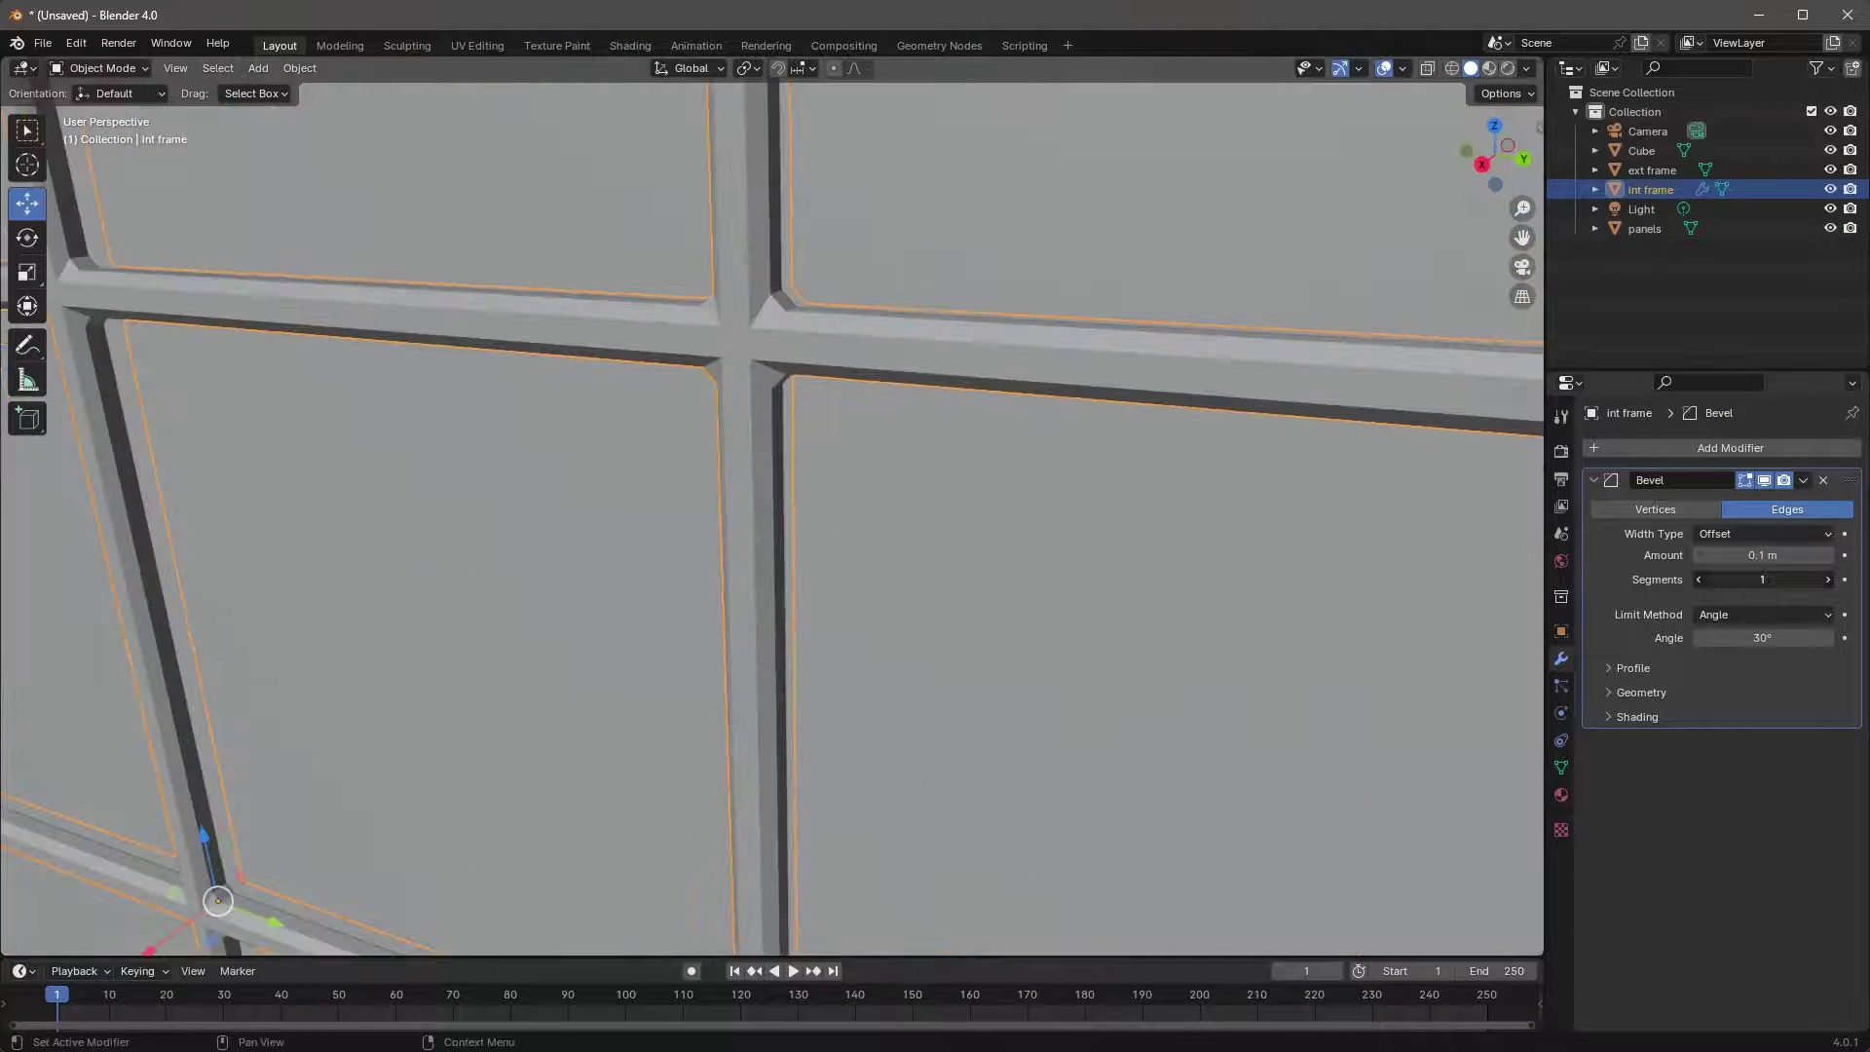
pyautogui.press('Return')
pyautogui.moveTo(1768, 555)
pyautogui.mouseDown()
pyautogui.moveTo(1826, 555)
pyautogui.moveTo(1766, 554)
pyautogui.moveTo(1786, 580)
pyautogui.mouseUp()
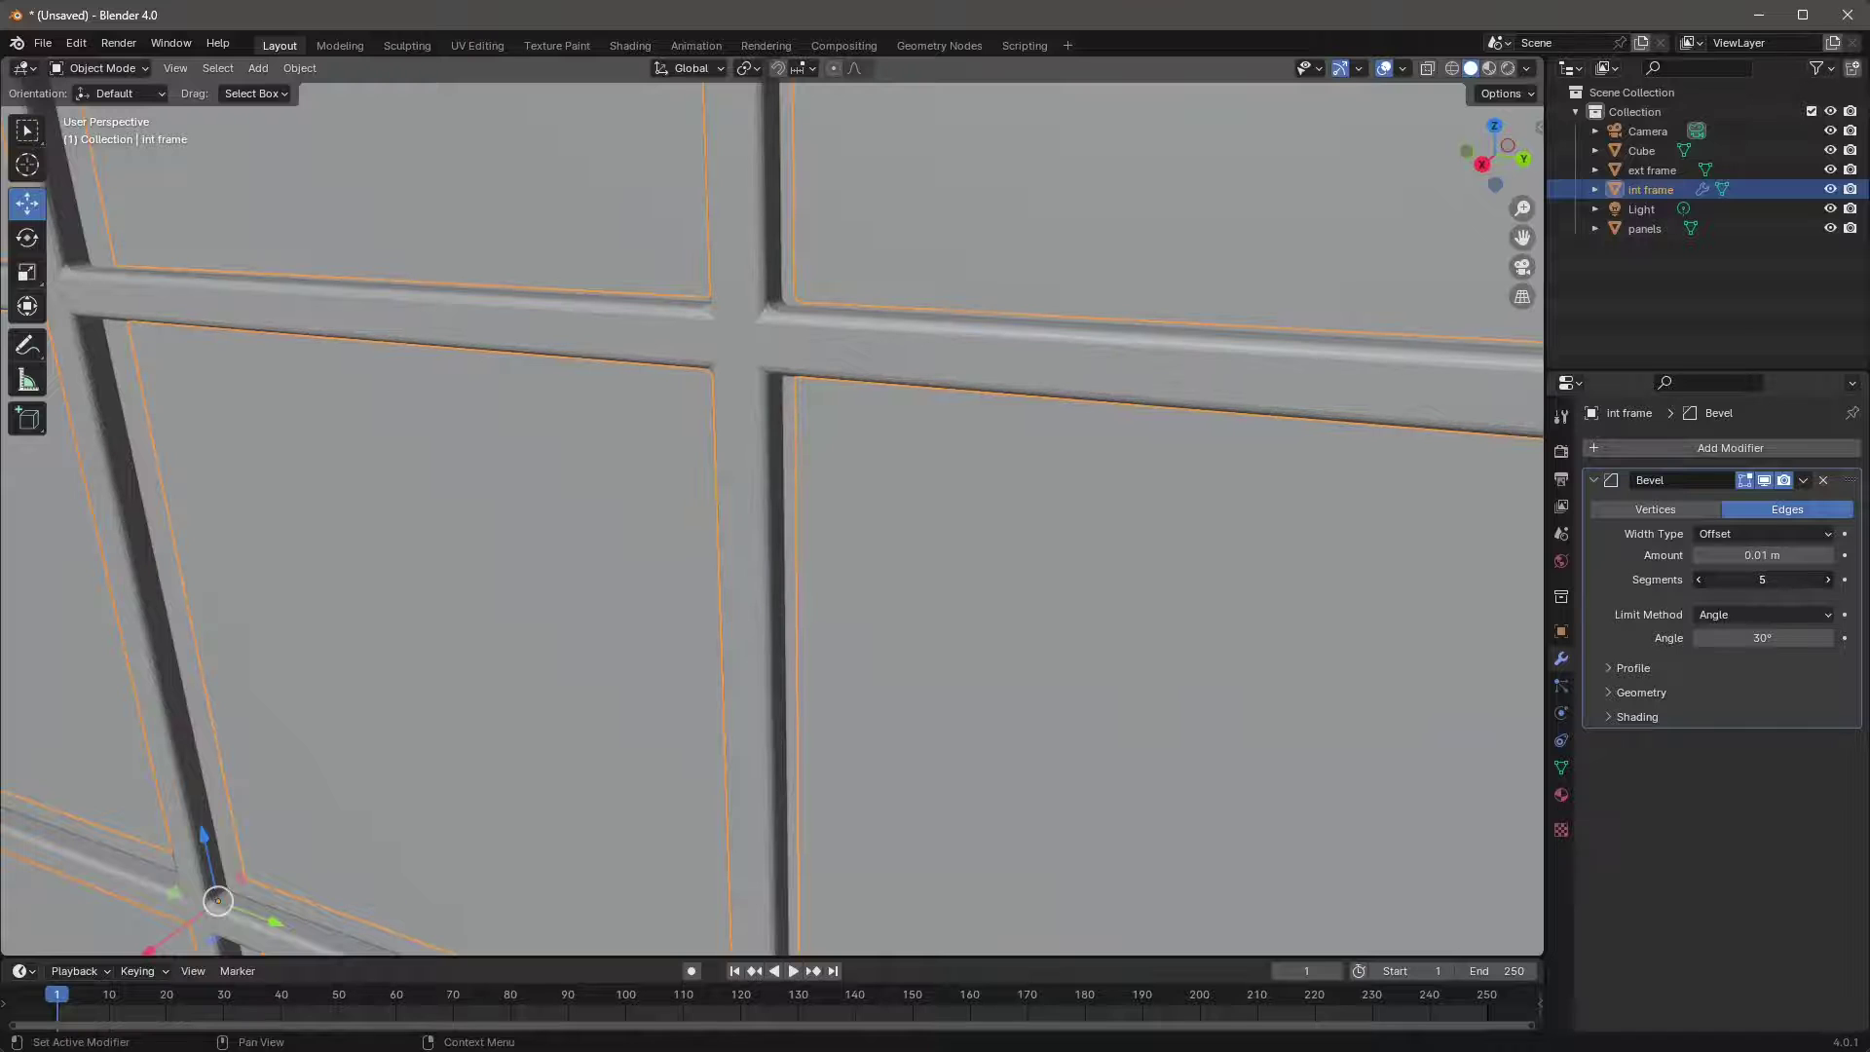
pyautogui.scroll(-6, 989, 451)
pyautogui.moveTo(989, 451); pyautogui.dragTo(805, 526, button='middle')
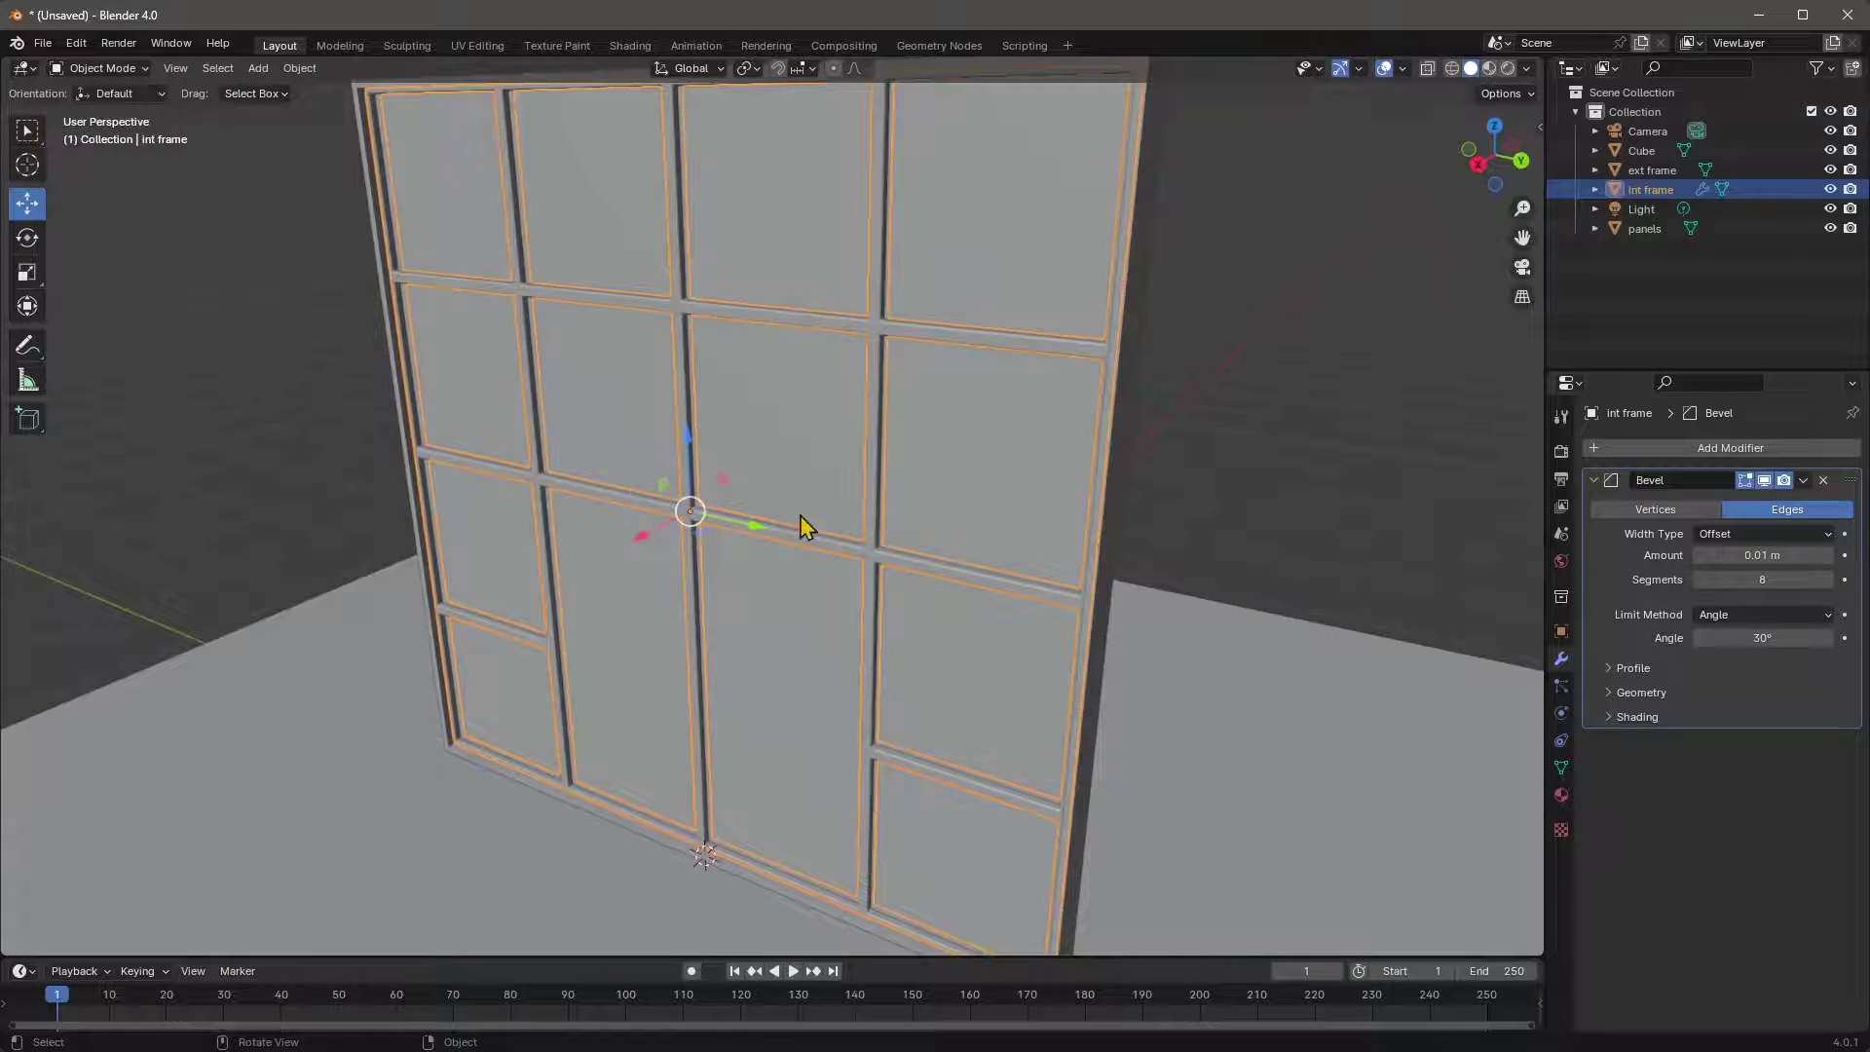
# - Select the ext frame and add a Bevel modifier to it
pyautogui.click(1112, 419)
pyautogui.scroll(-2, 1217, 537)
pyautogui.click(1668, 450)
pyautogui.moveTo(1649, 448)
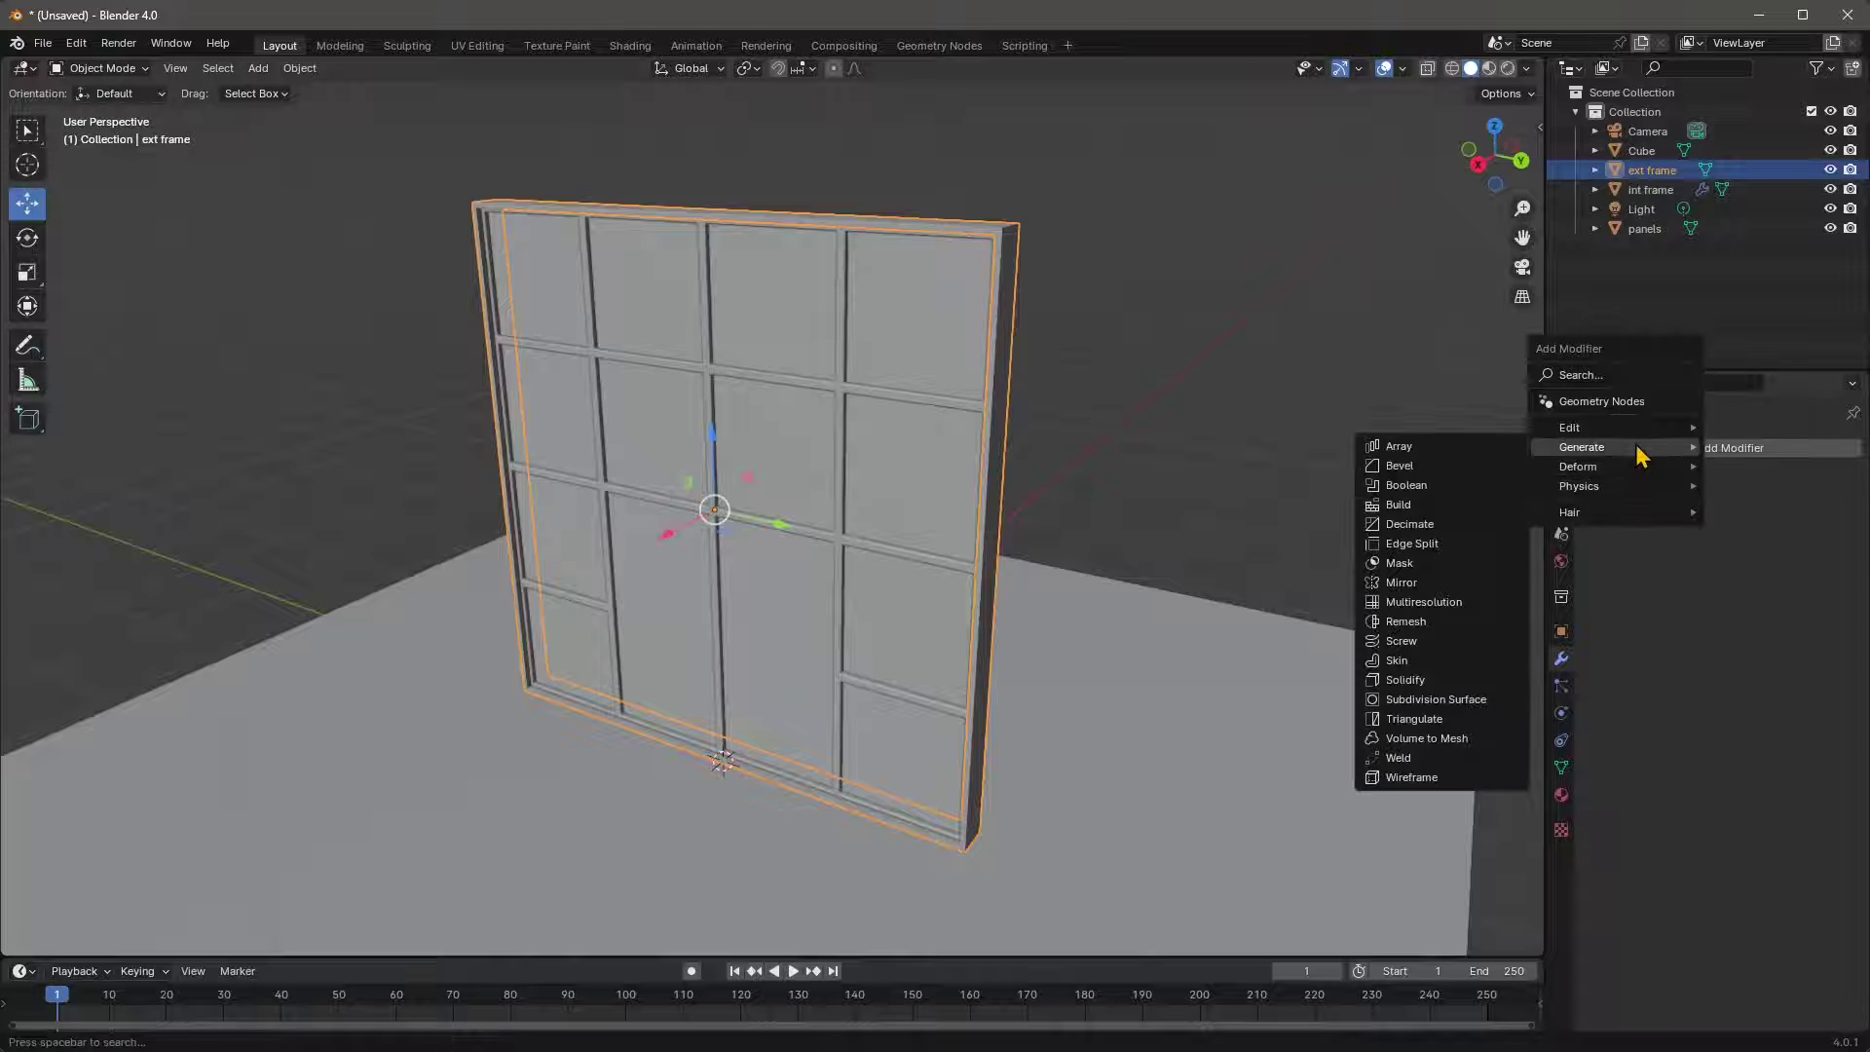
pyautogui.click(1402, 466)
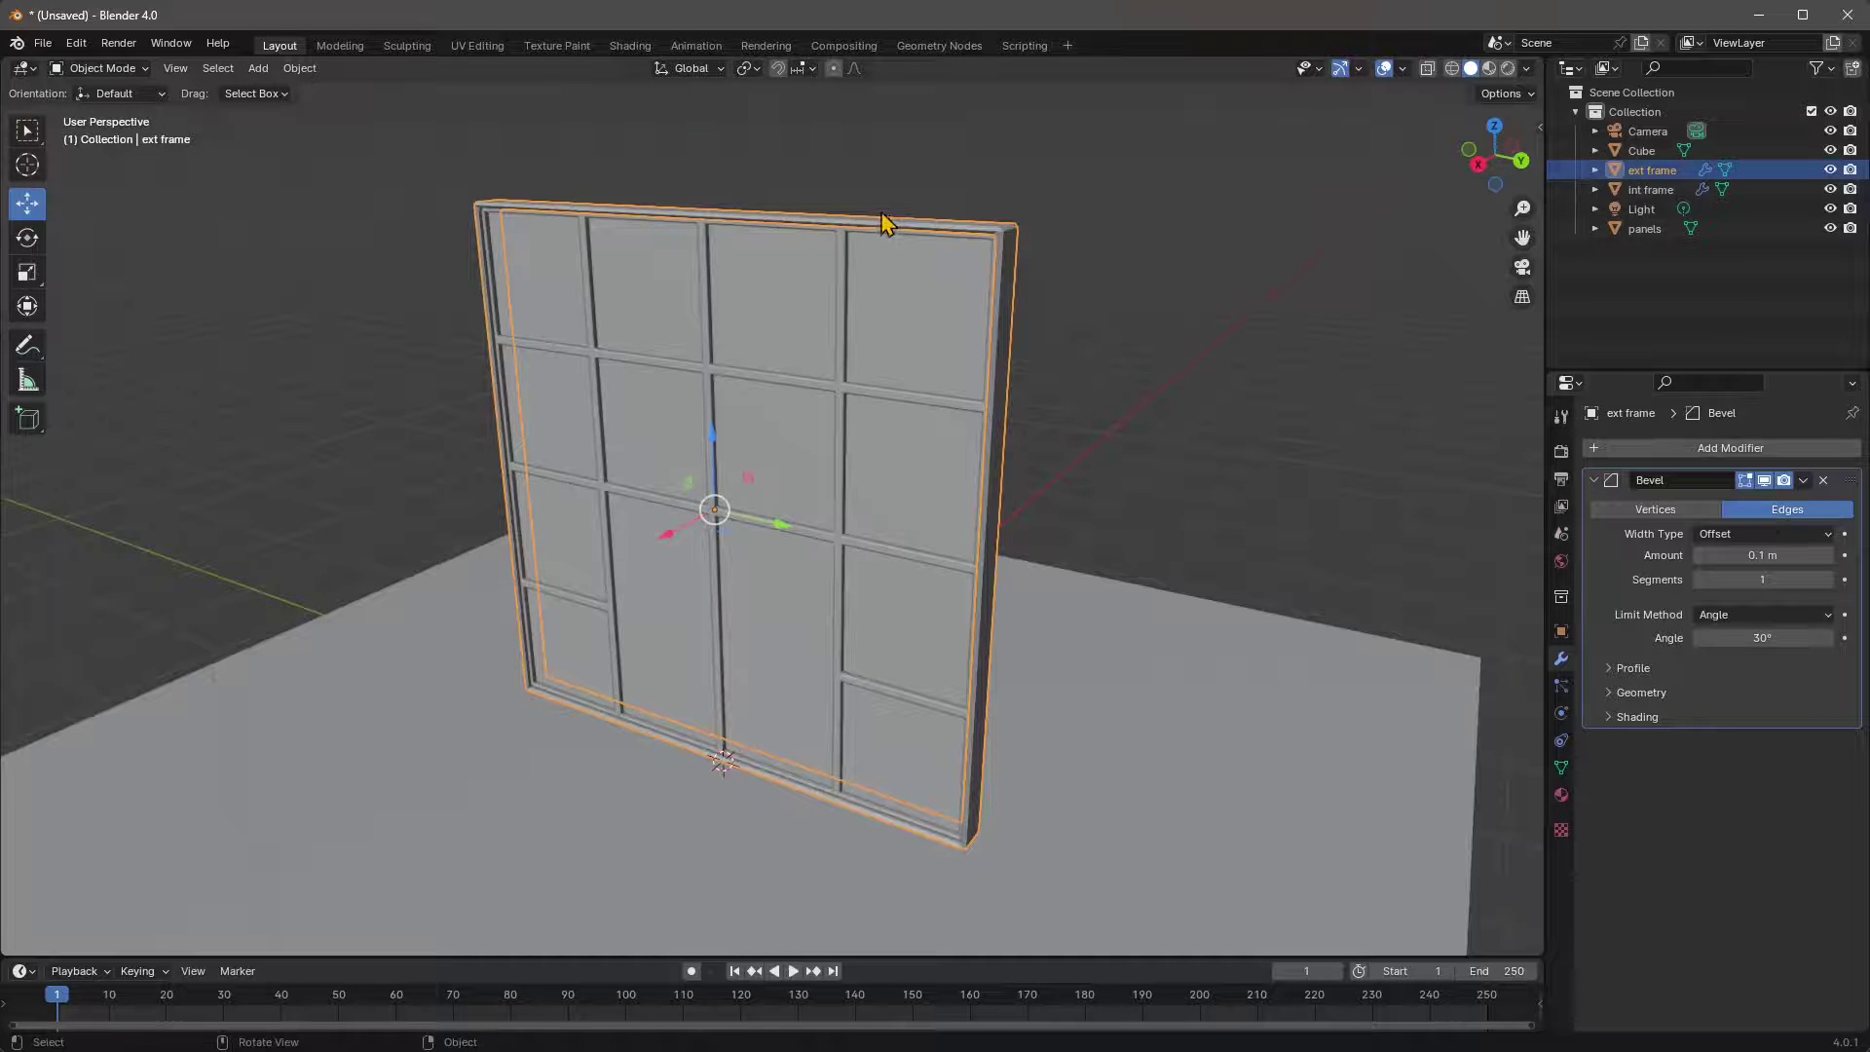
# - Set the ext frame's Bevel modifier to an amount of 0.01 m and 3 segments
pyautogui.keyDown('ctrl'); pyautogui.moveTo(890, 224); pyautogui.dragTo(1145, 466, button='middle'); pyautogui.keyUp('ctrl')
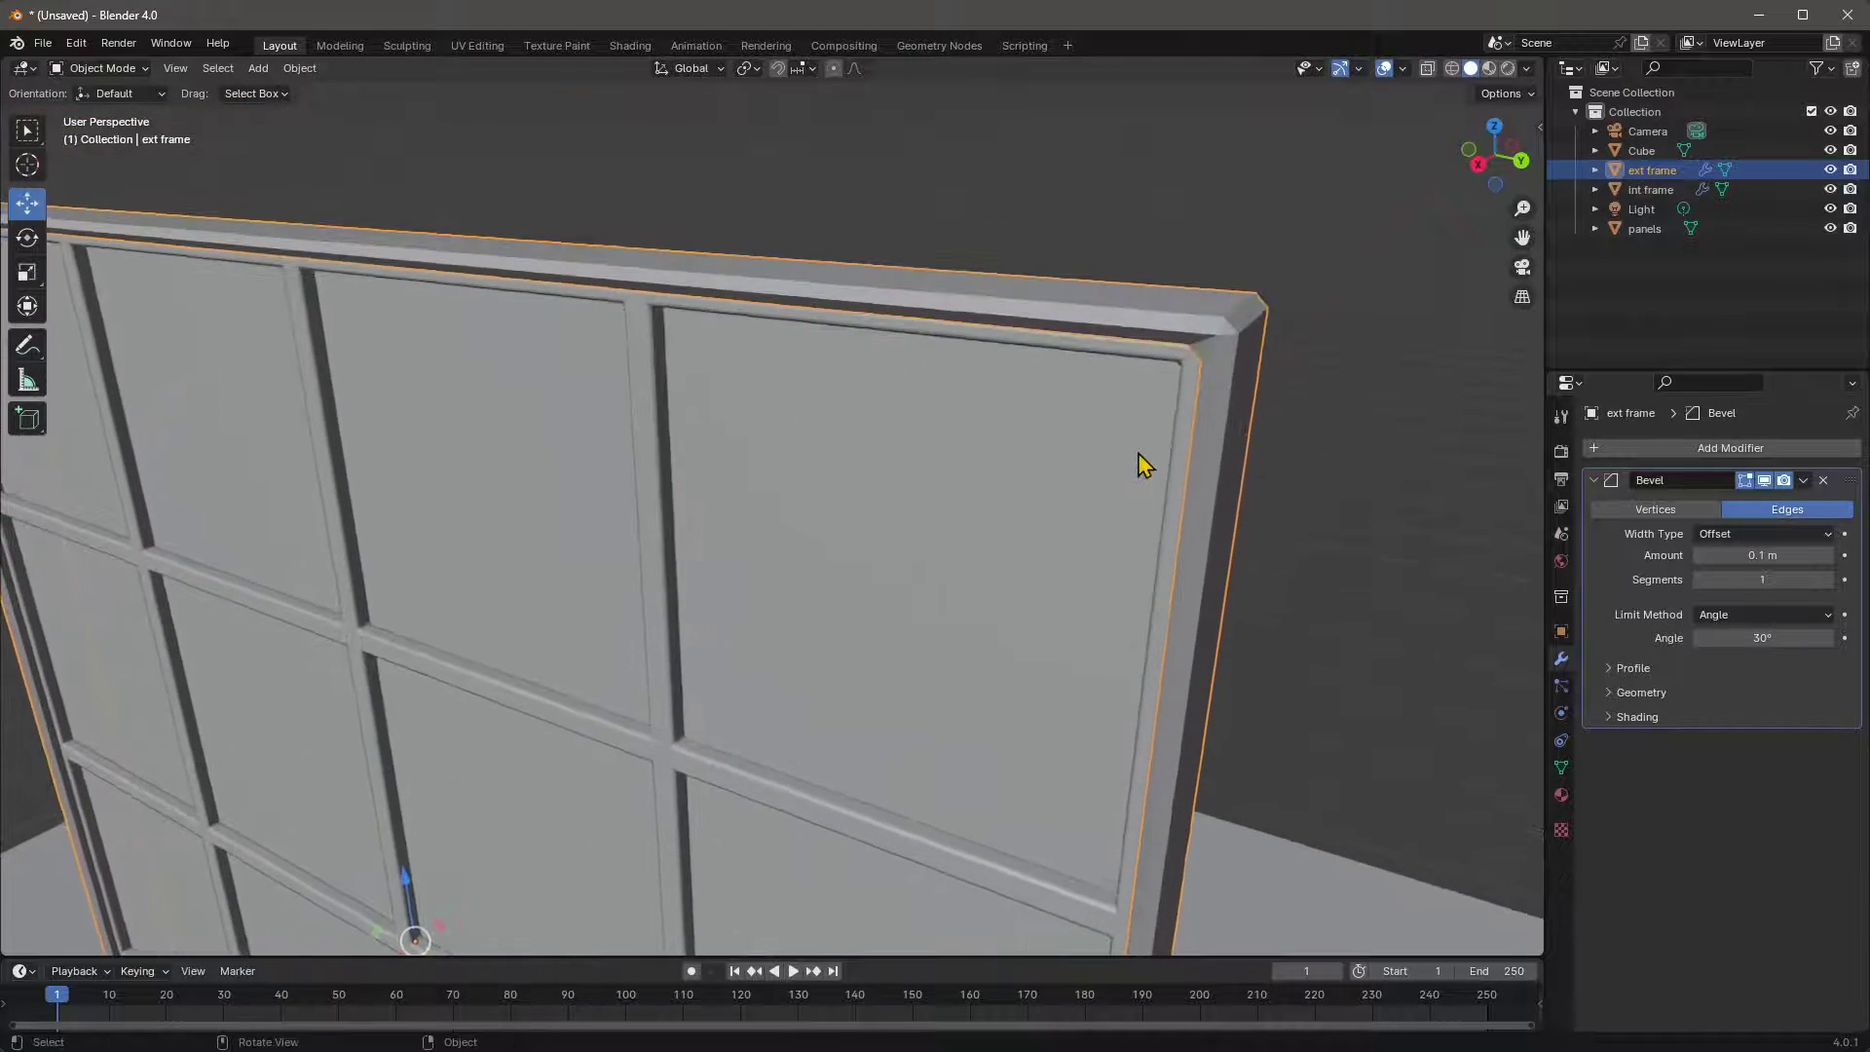
pyautogui.moveTo(1763, 556); pyautogui.dragTo(1792, 555)
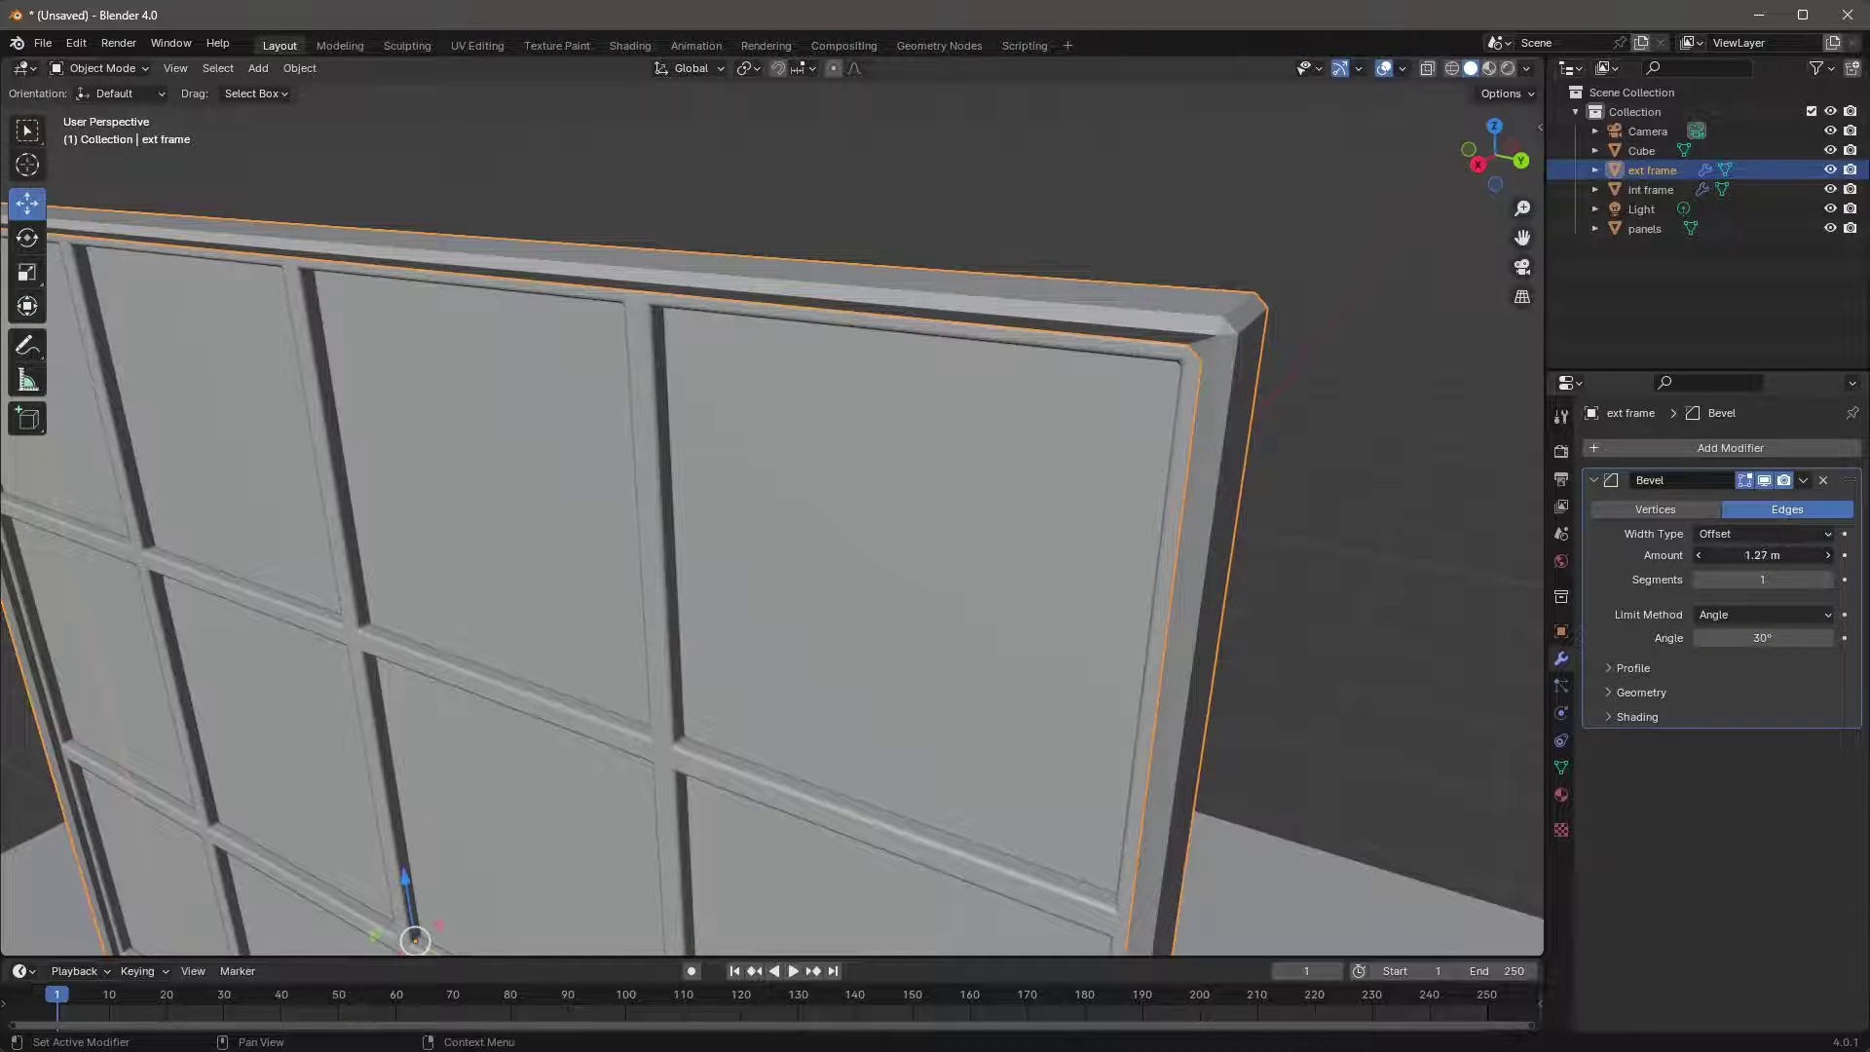
pyautogui.moveTo(1763, 555)
pyautogui.mouseDown()
pyautogui.moveTo(1747, 536)
pyautogui.moveTo(1793, 582)
pyautogui.moveTo(1822, 582)
pyautogui.moveTo(1736, 555)
pyautogui.mouseUp()
pyautogui.hotkey('ctrl', 'z')
pyautogui.hotkey('ctrl', 'z')
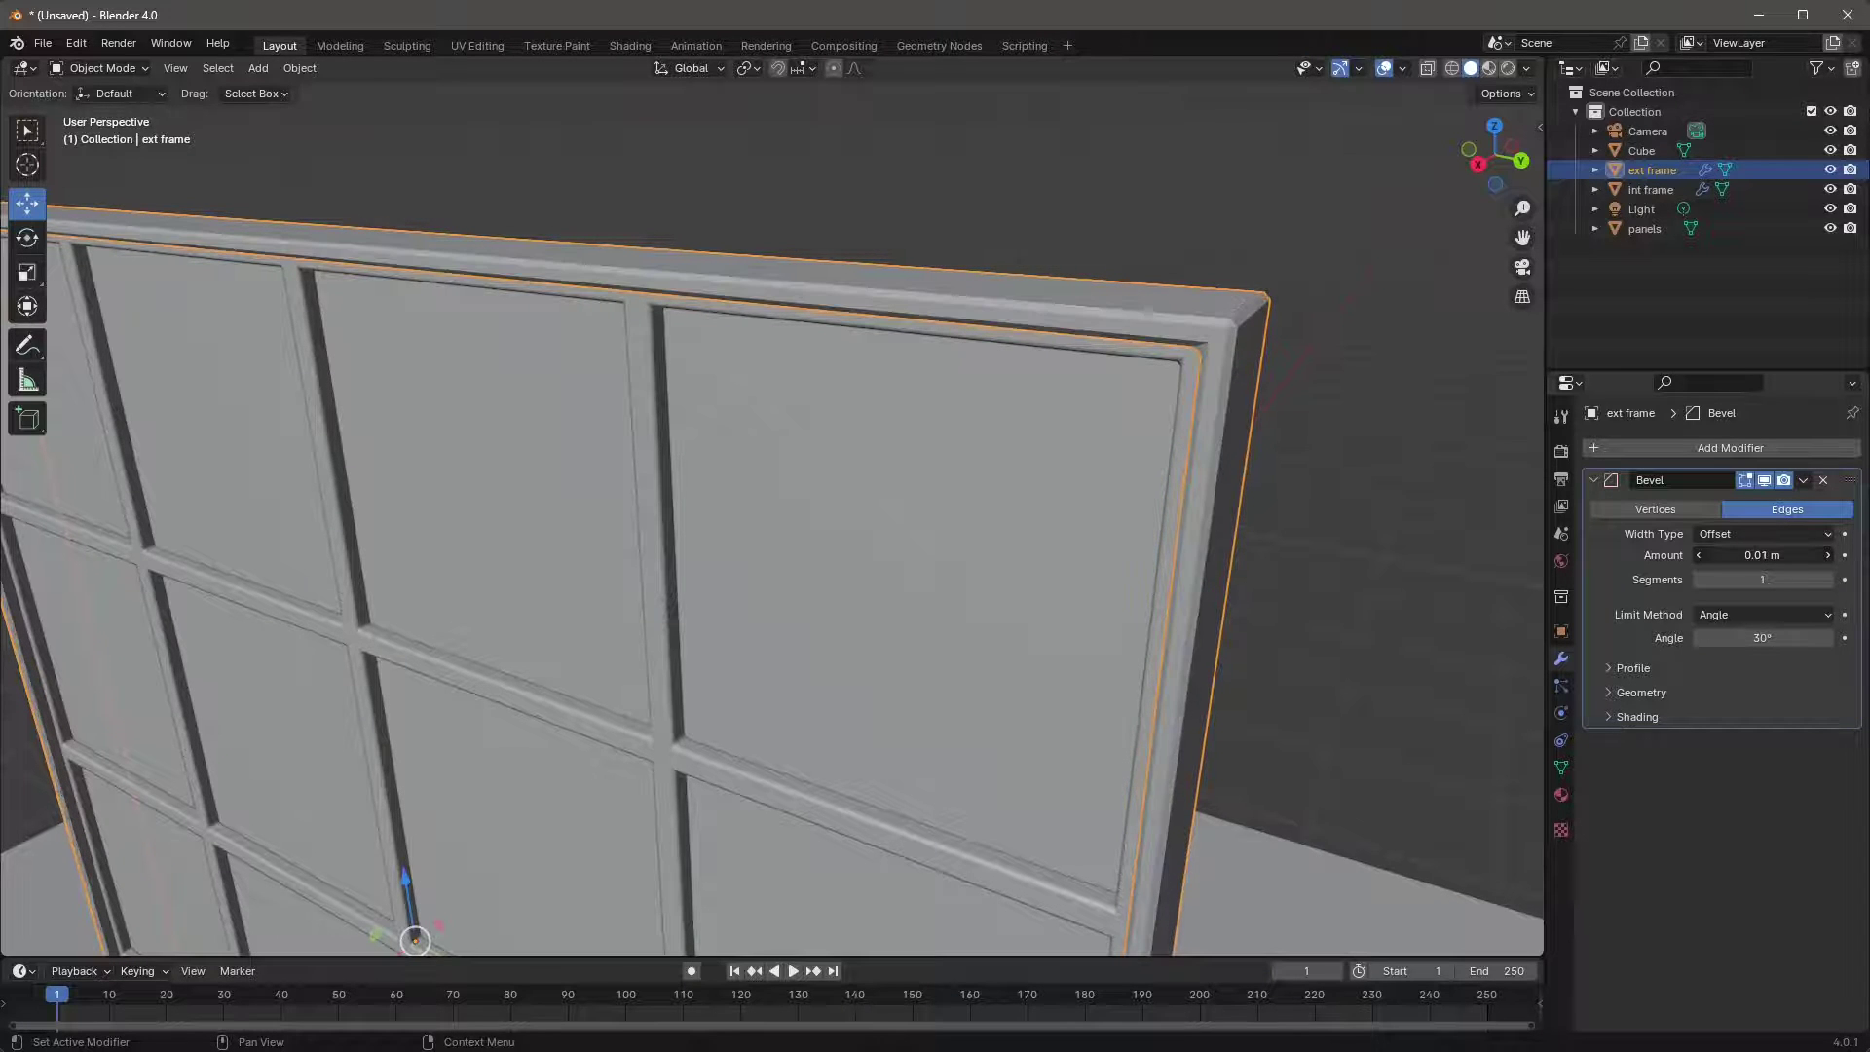
pyautogui.click(1348, 439)
pyautogui.scroll(-5, 1348, 438)
pyautogui.moveTo(1348, 439); pyautogui.dragTo(799, 469, button='middle')
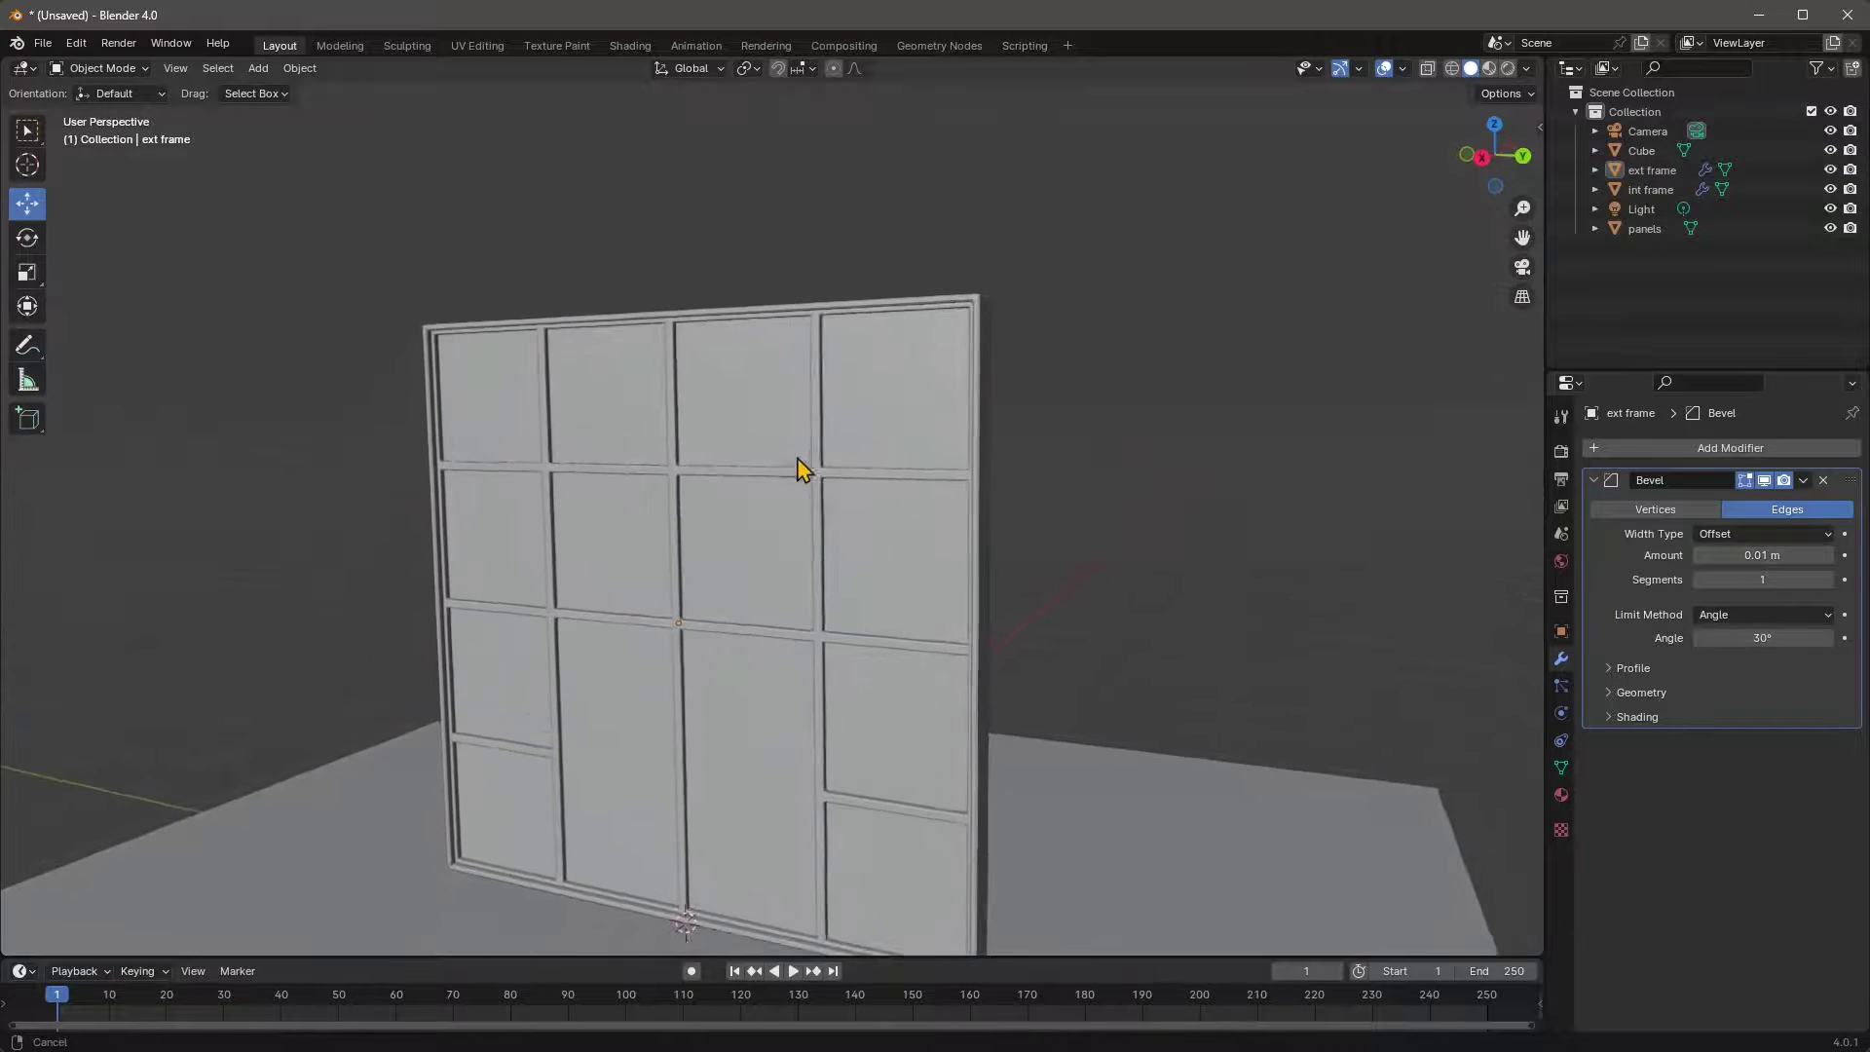
pyautogui.moveTo(1763, 579); pyautogui.dragTo(1788, 579)
# - Apply the ext frame's Bevel modifier
pyautogui.scroll(-3, 1076, 526)
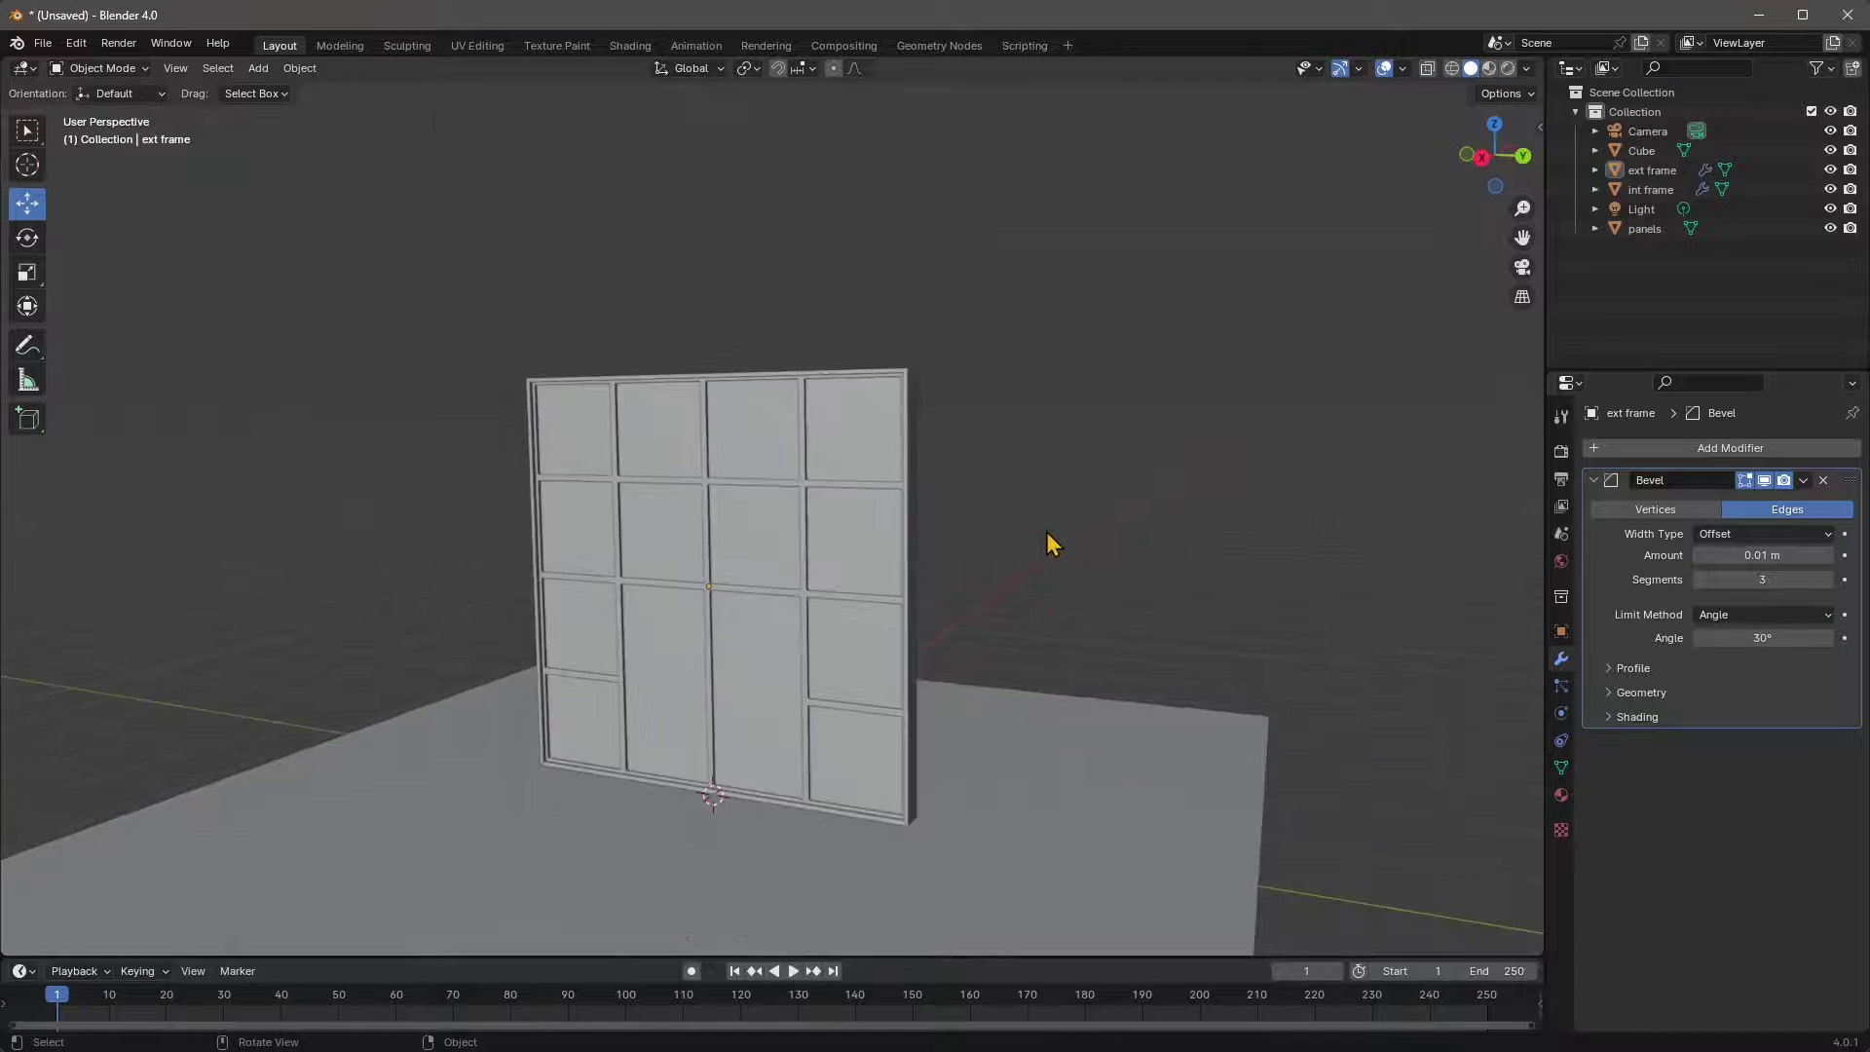
pyautogui.scroll(2, 780, 556)
pyautogui.click(1803, 480)
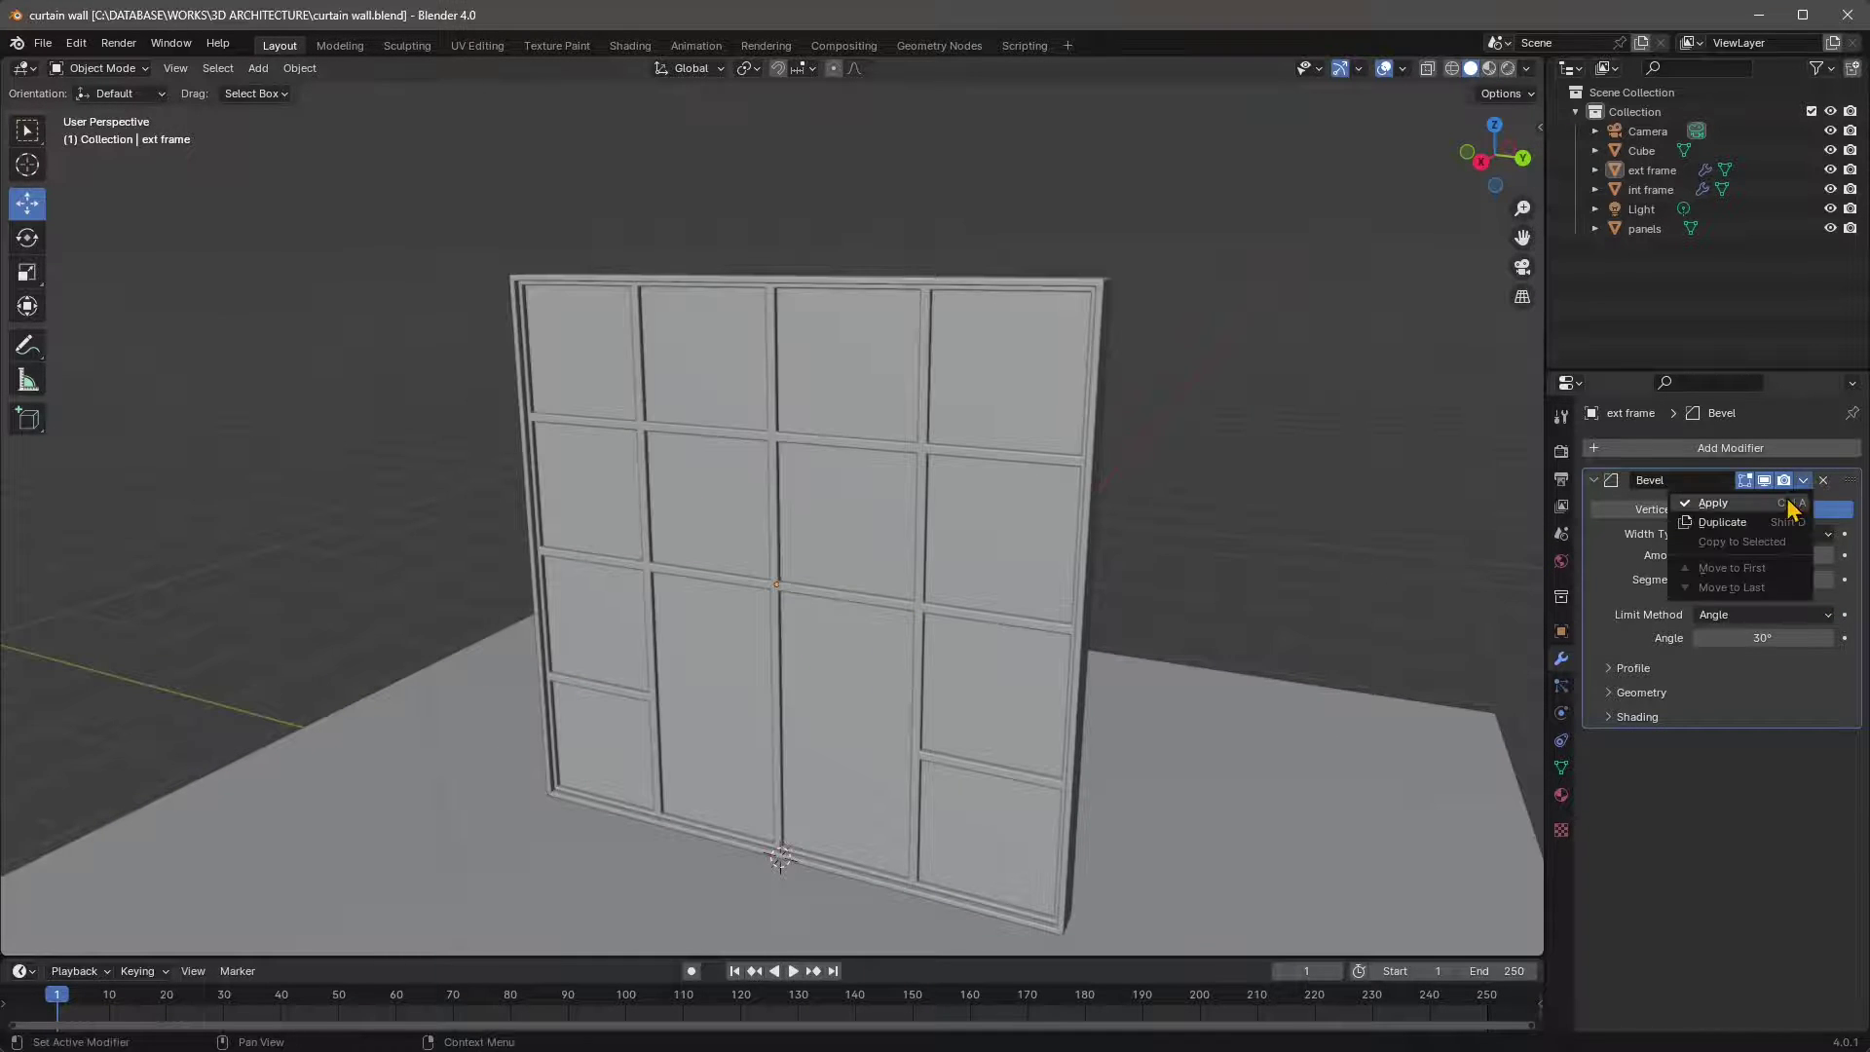
pyautogui.click(1754, 504)
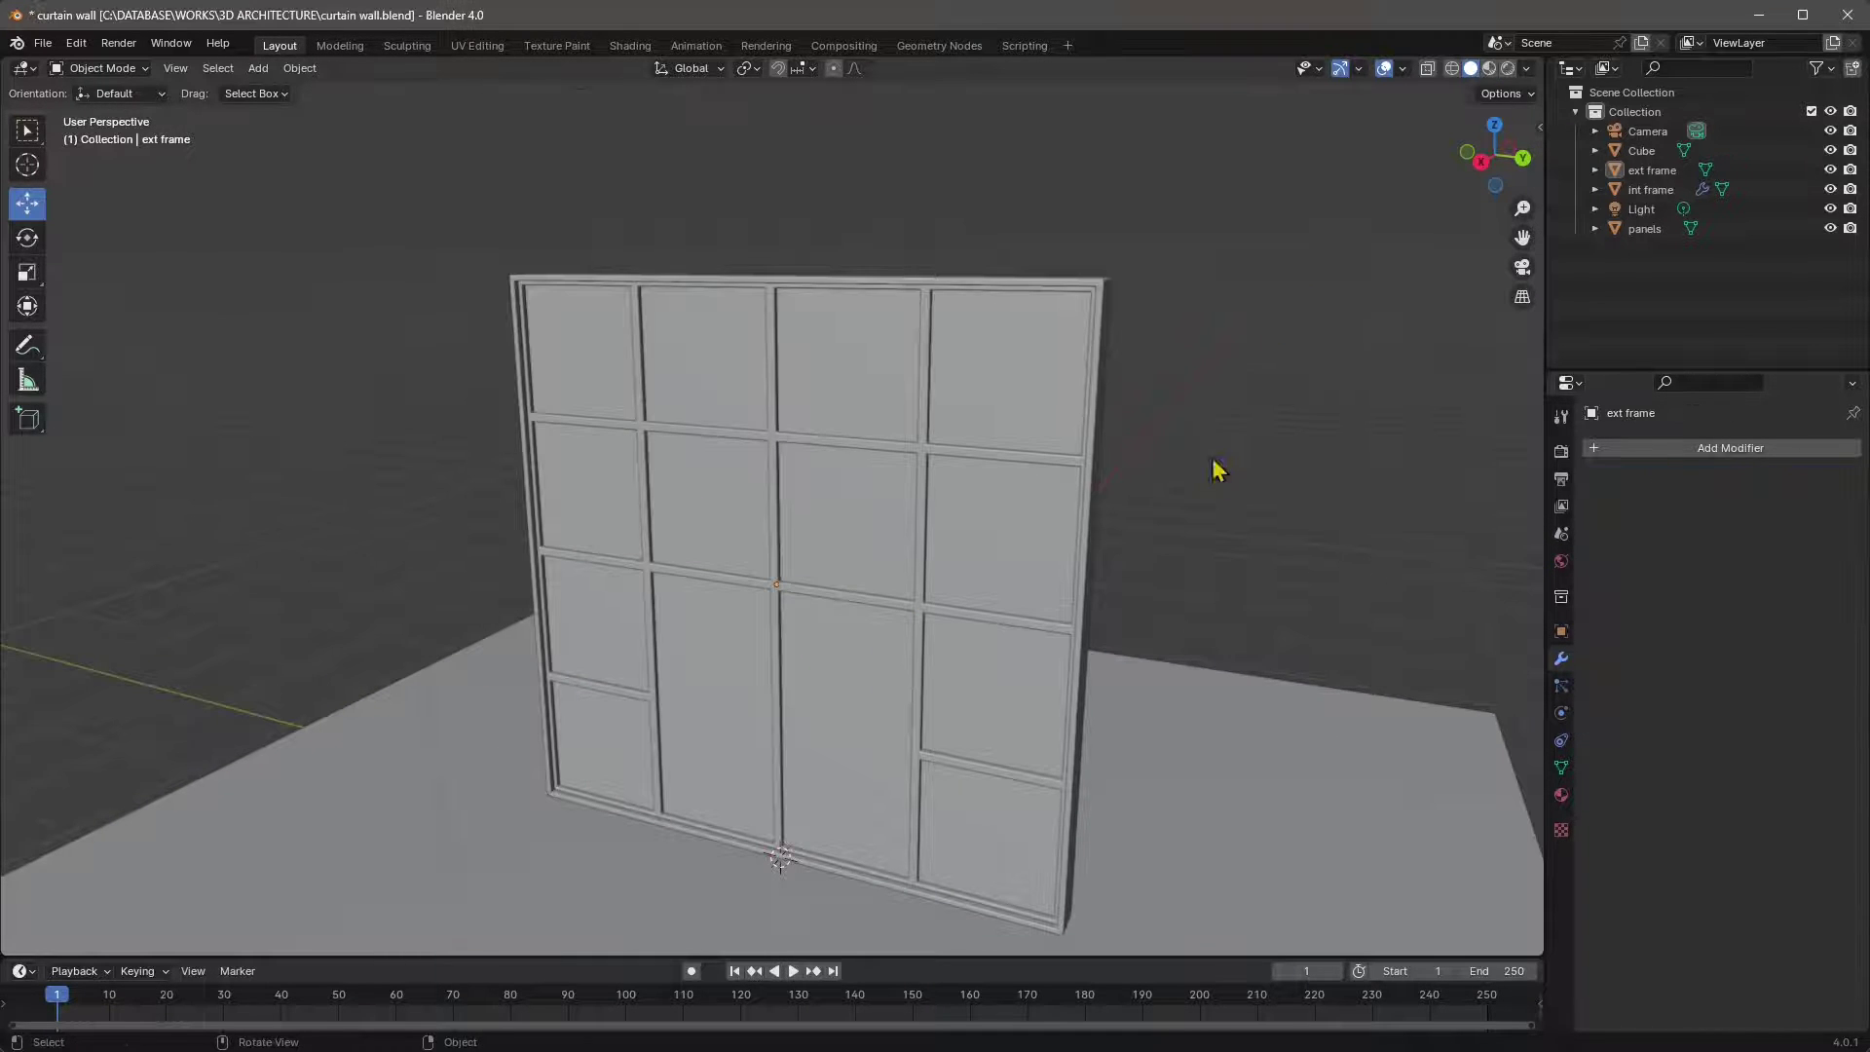
# - Search the add-ons in Preferences for "lib" to check whether the Material Library add-on is enabled, and close Preferences
pyautogui.scroll(-2, 1169, 472)
pyautogui.moveTo(662, 454); pyautogui.dragTo(647, 452, button='middle')
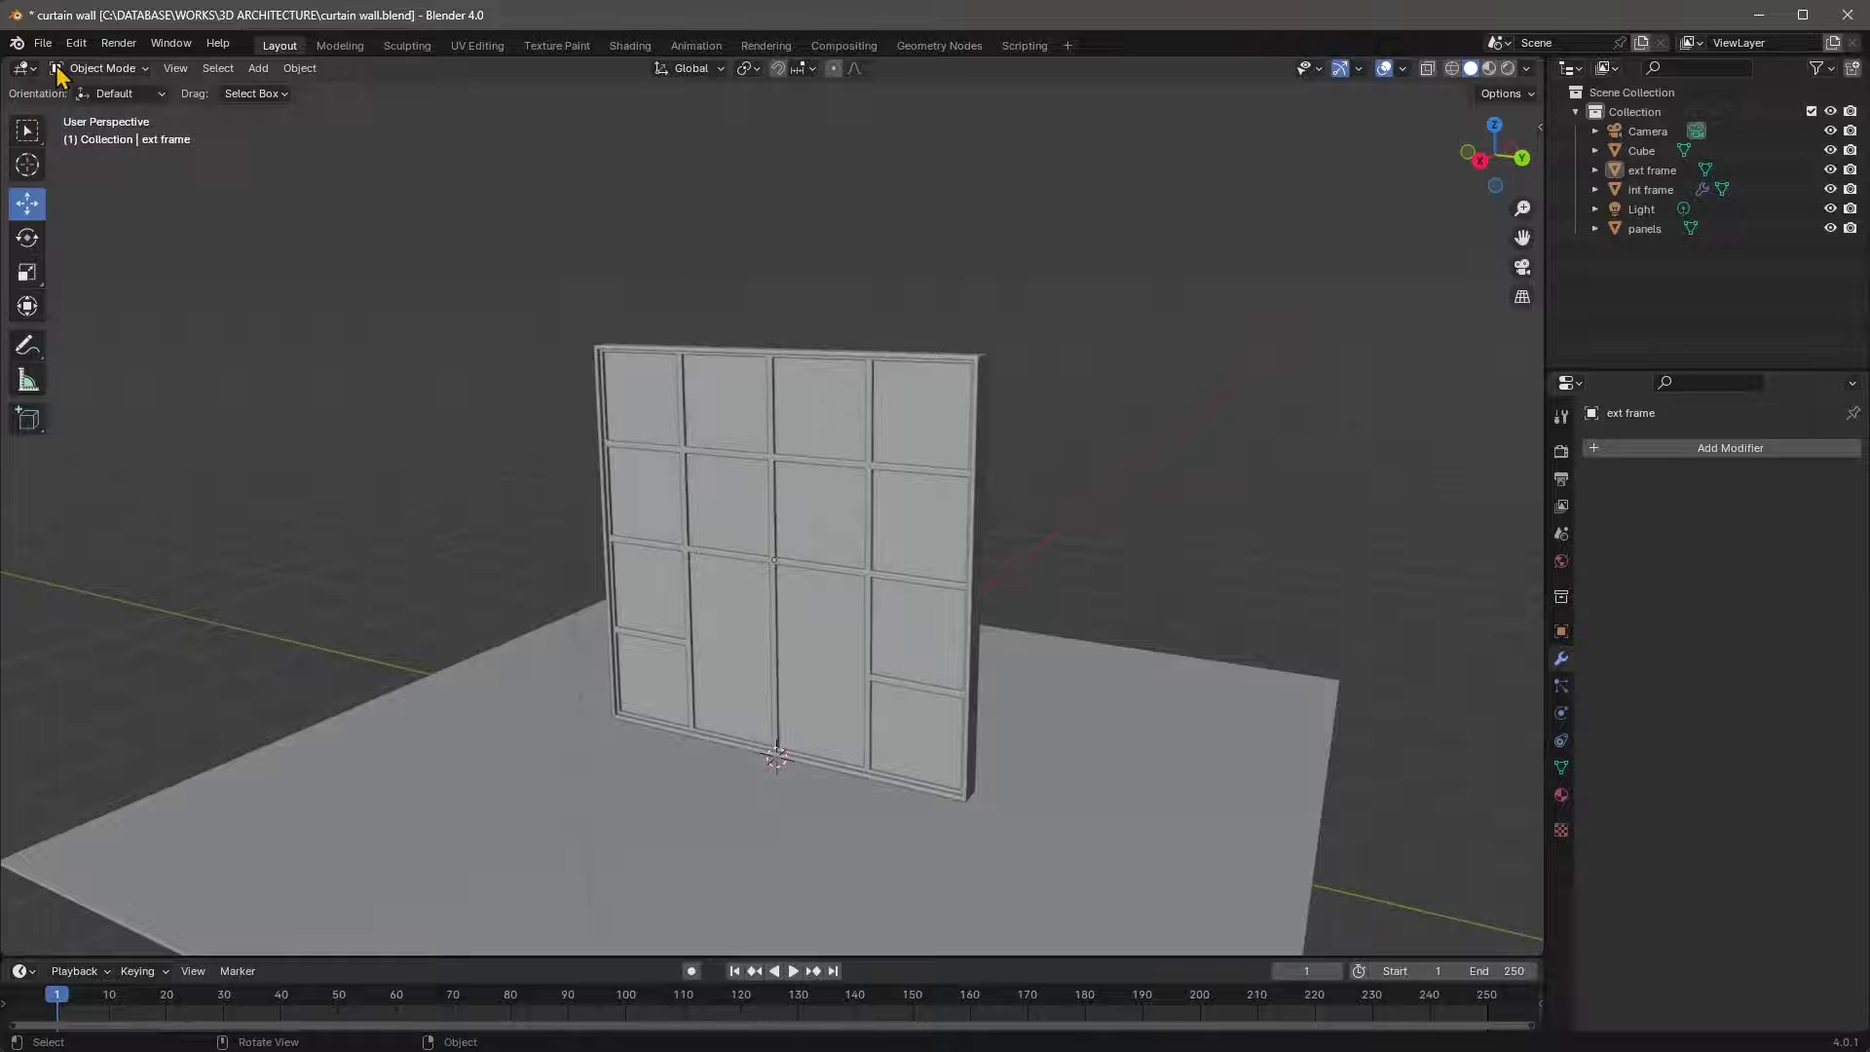
pyautogui.click(77, 44)
pyautogui.click(141, 307)
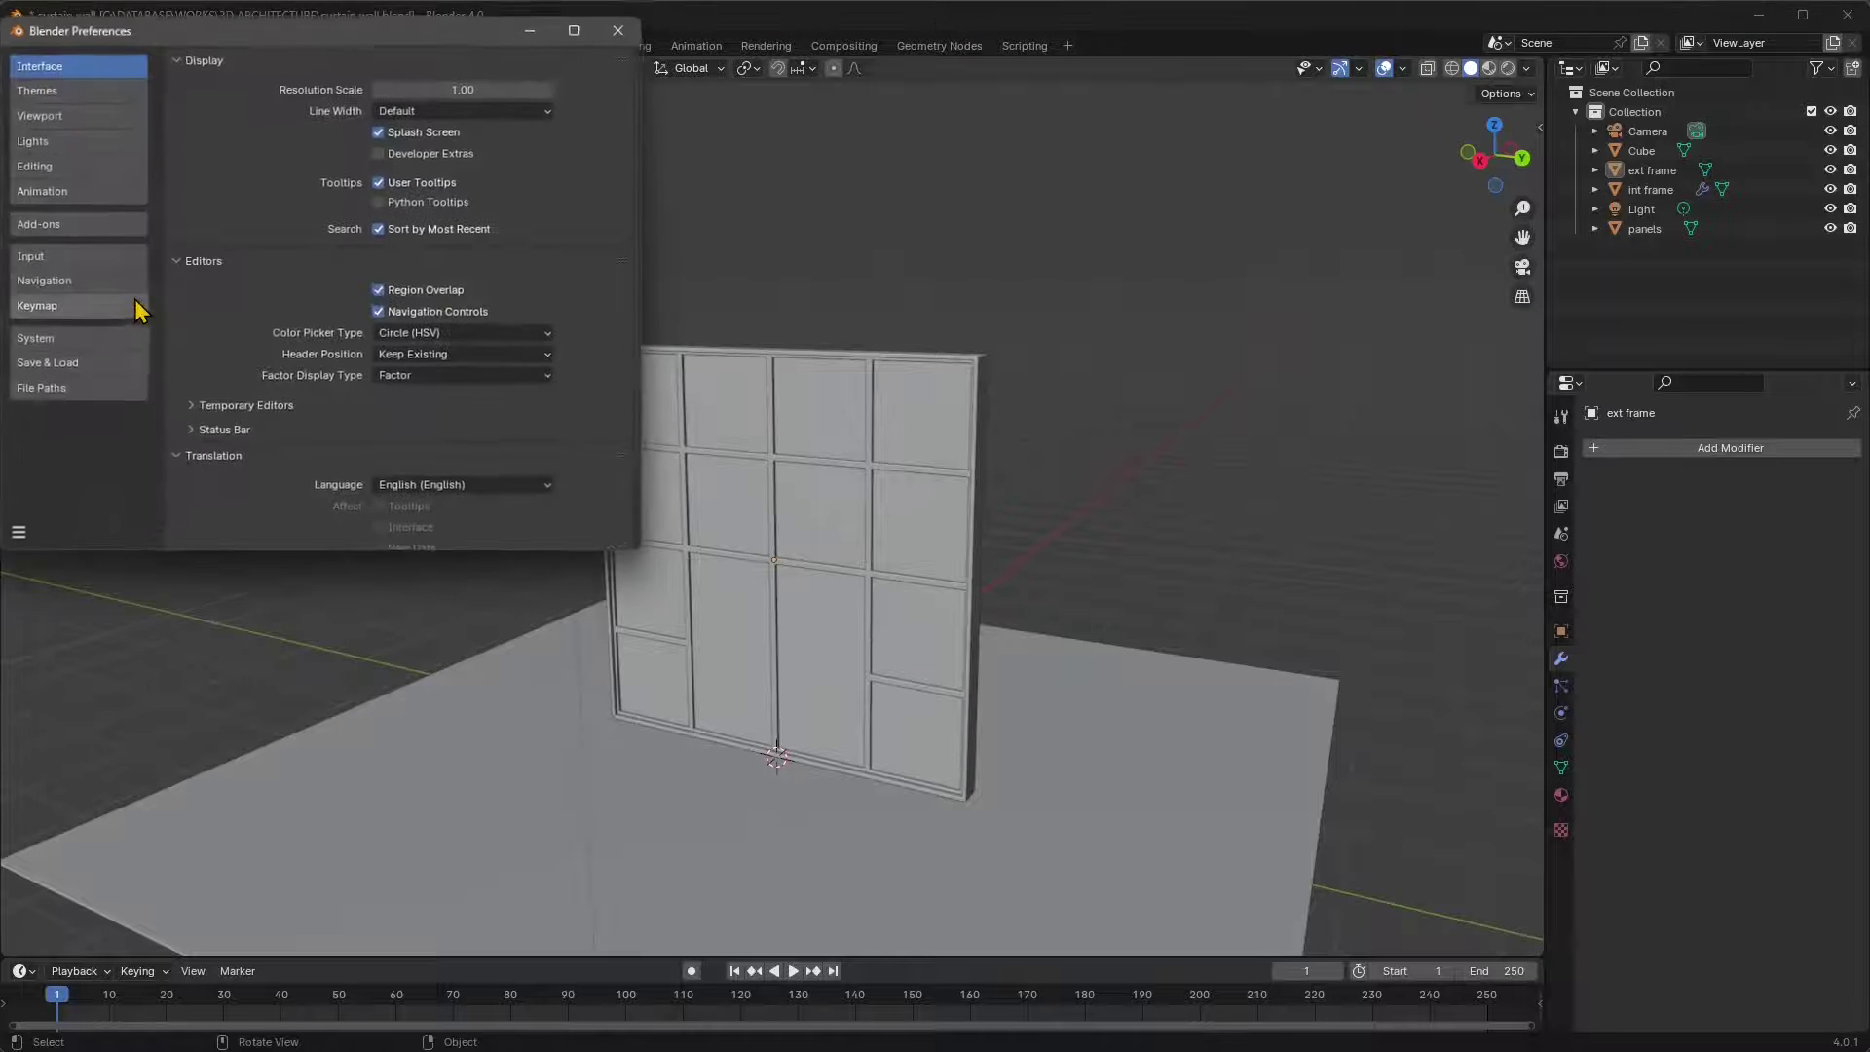
pyautogui.click(78, 226)
pyautogui.click(542, 88)
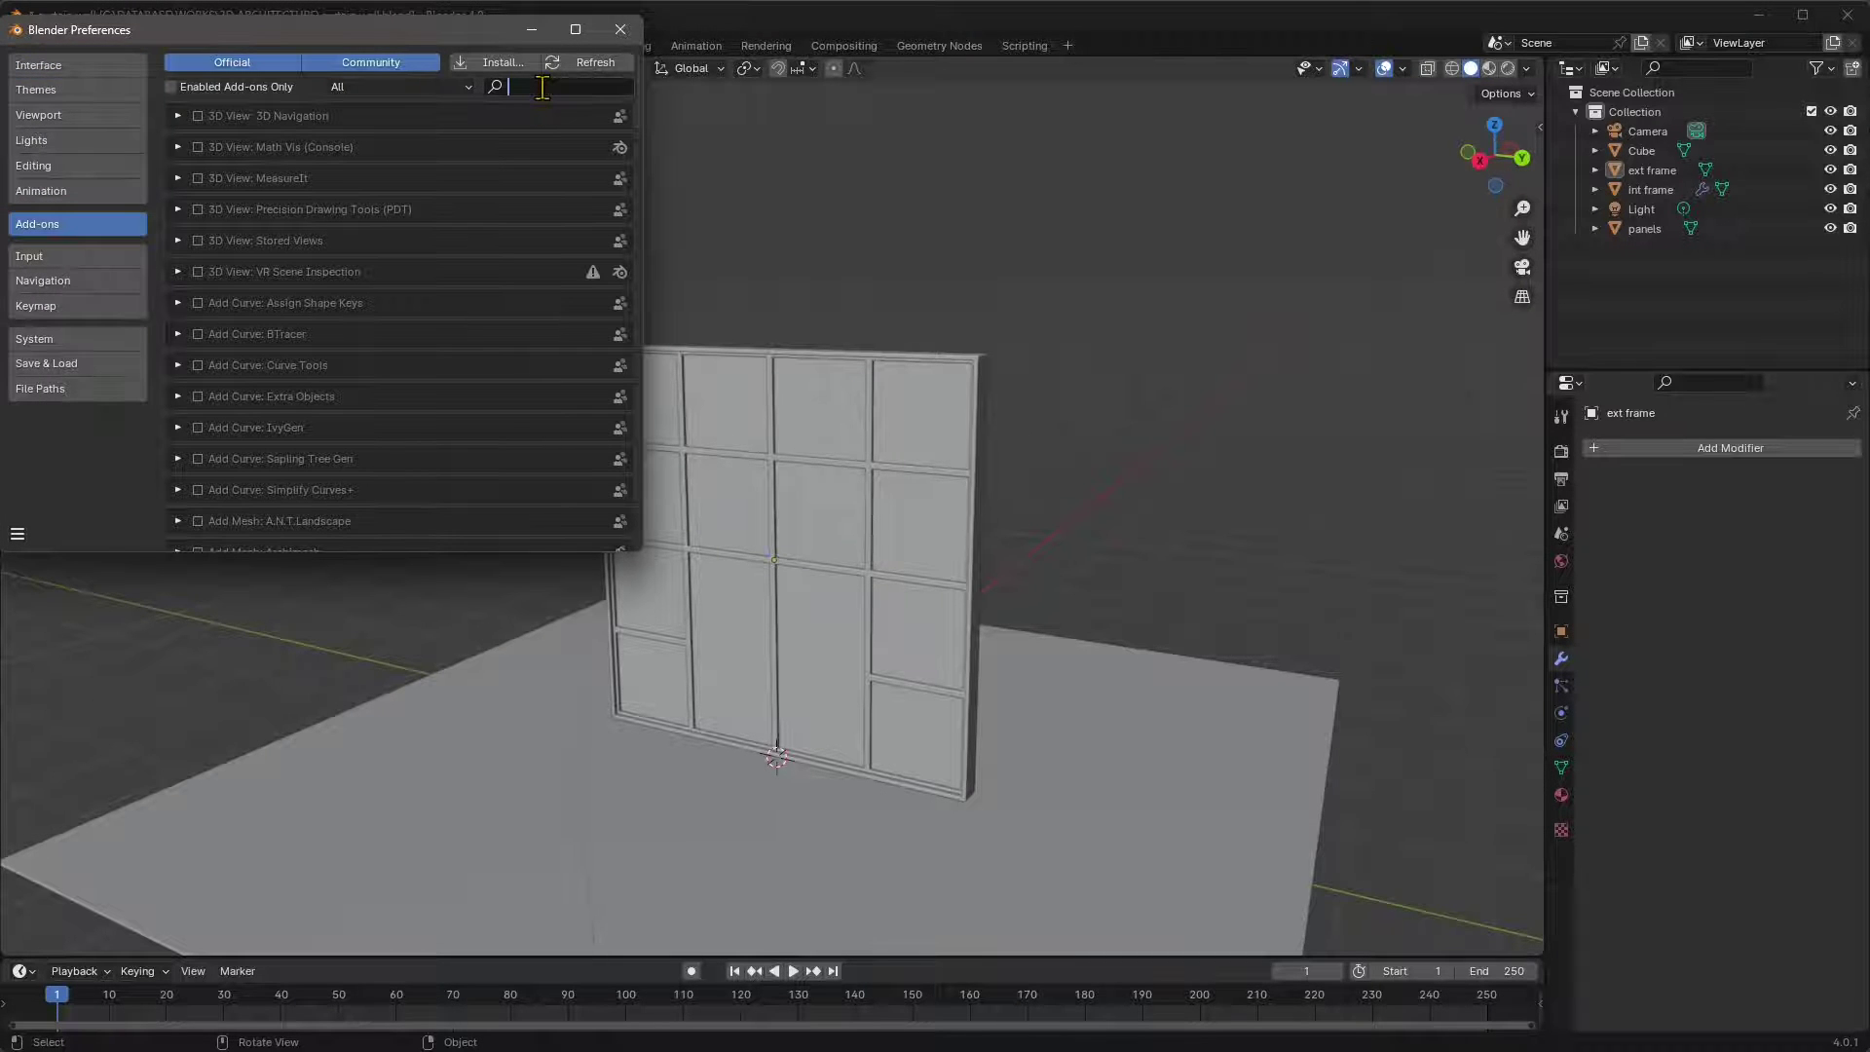
pyautogui.write('lib')
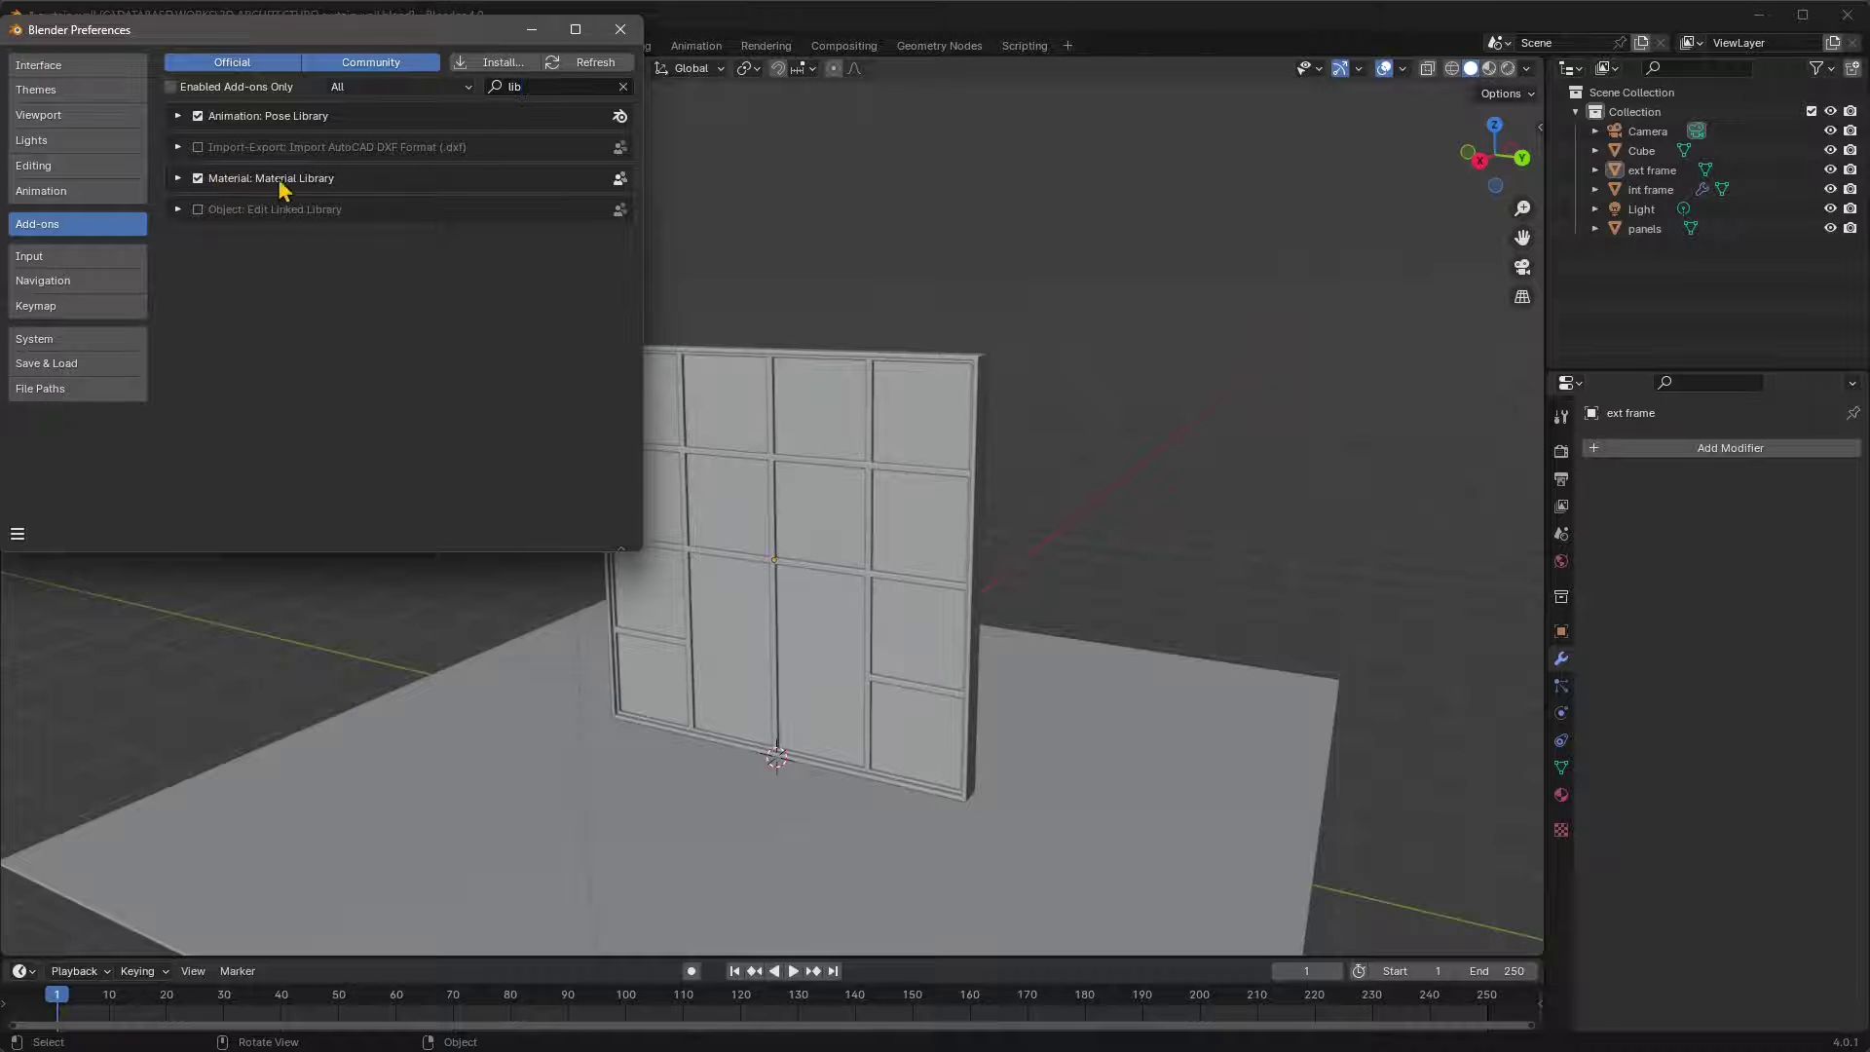
pyautogui.click(620, 29)
# - Select the ext frame and create a new material for it
pyautogui.scroll(3, 669, 451)
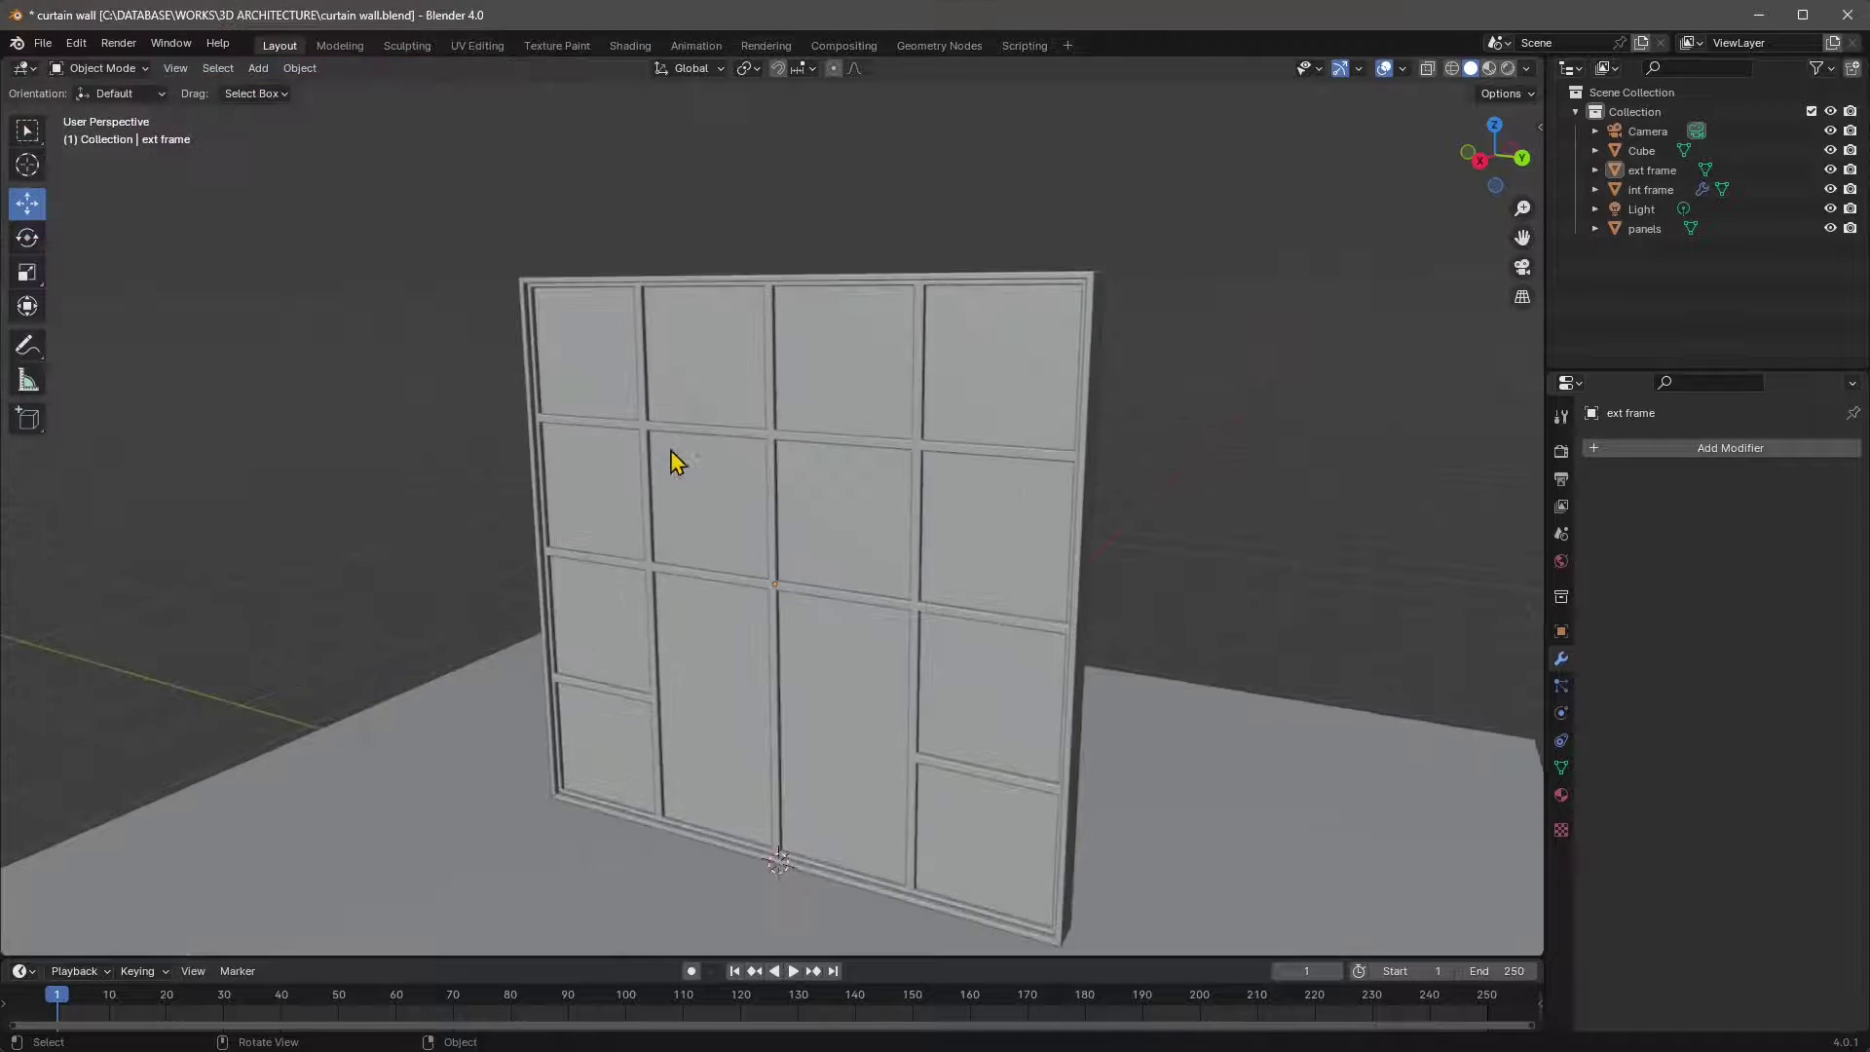
pyautogui.moveTo(958, 546); pyautogui.dragTo(1114, 525, button='middle')
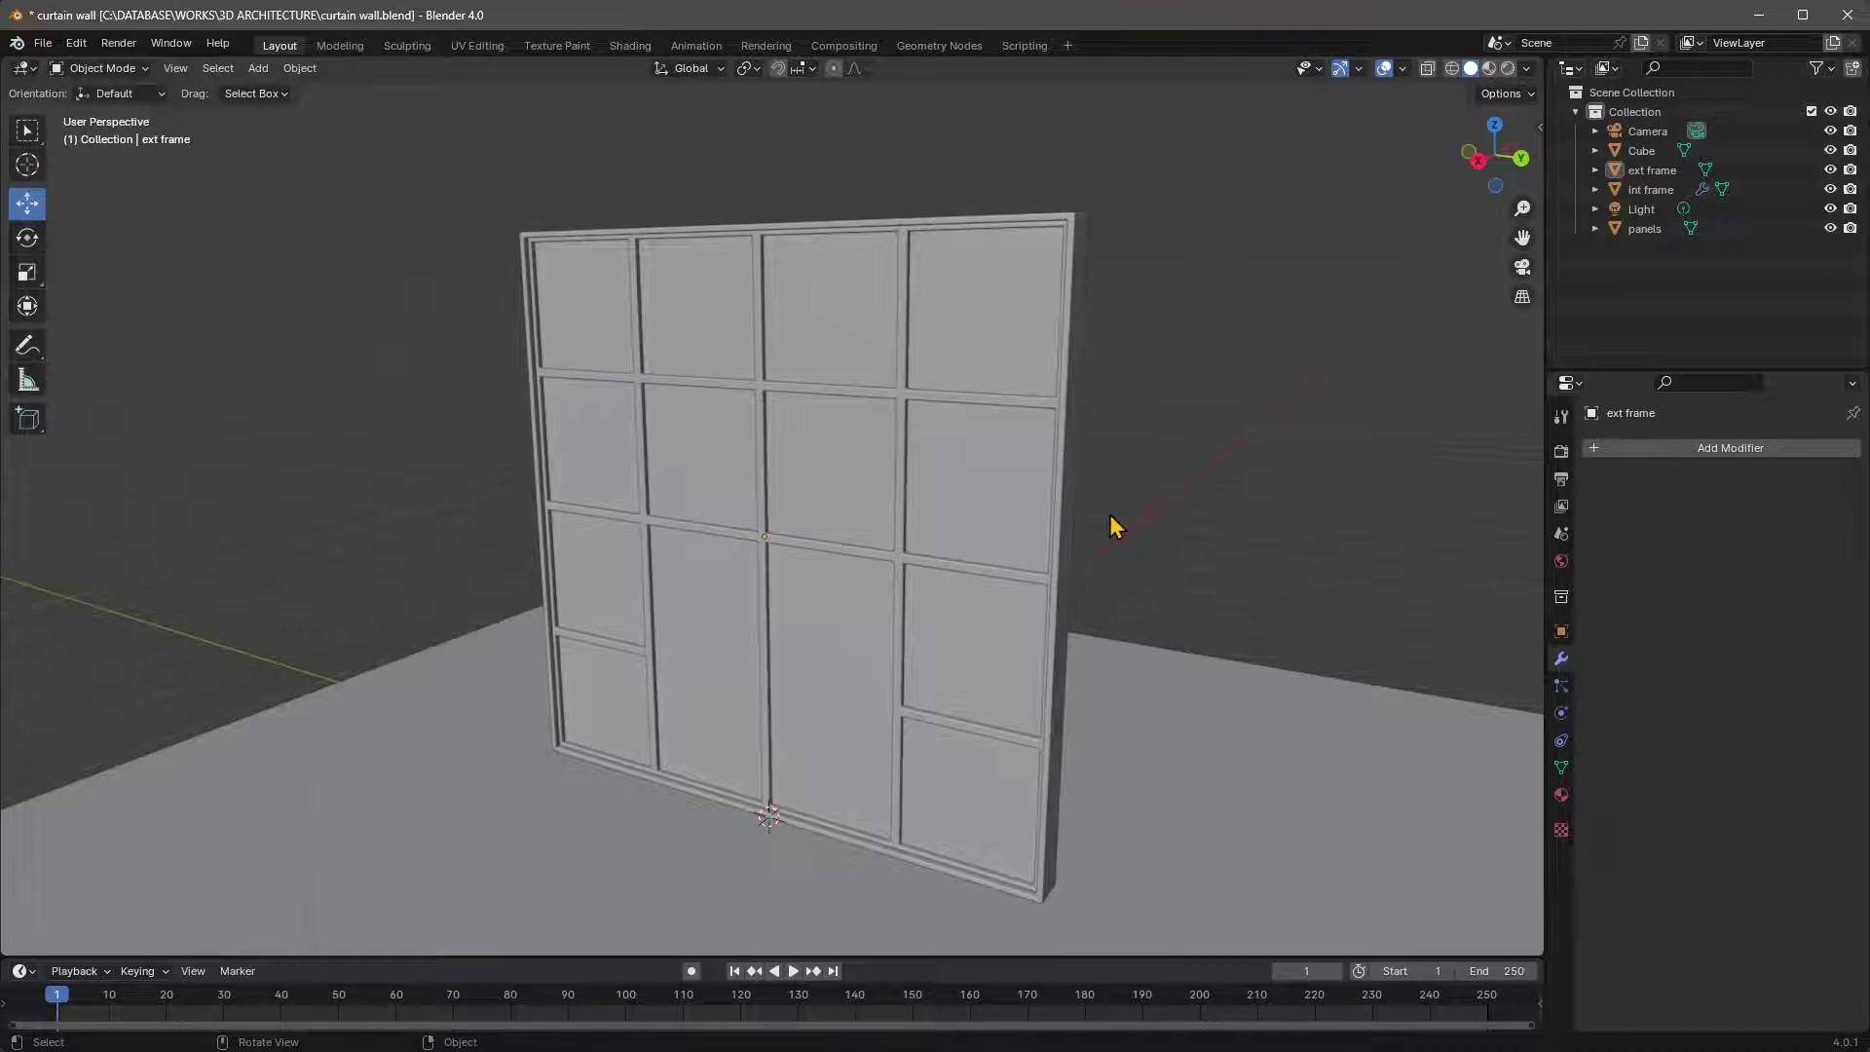
pyautogui.click(1066, 479)
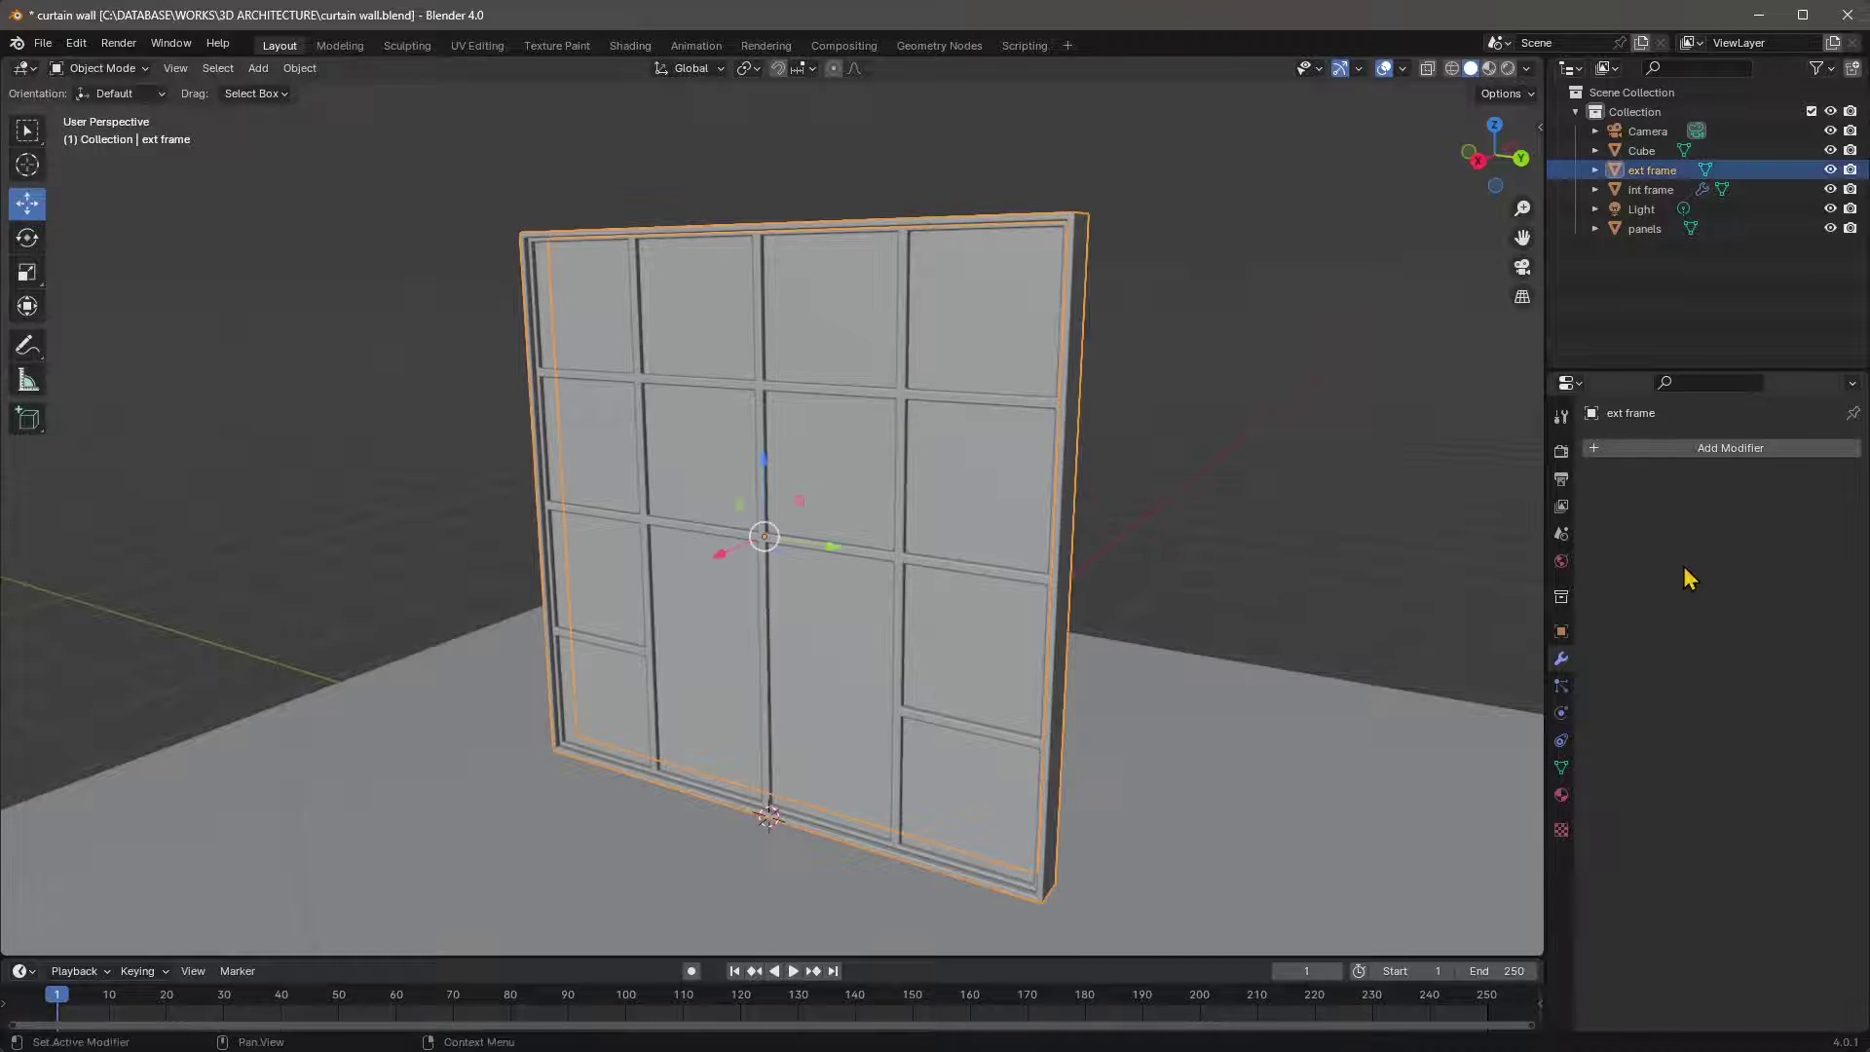
pyautogui.click(1561, 795)
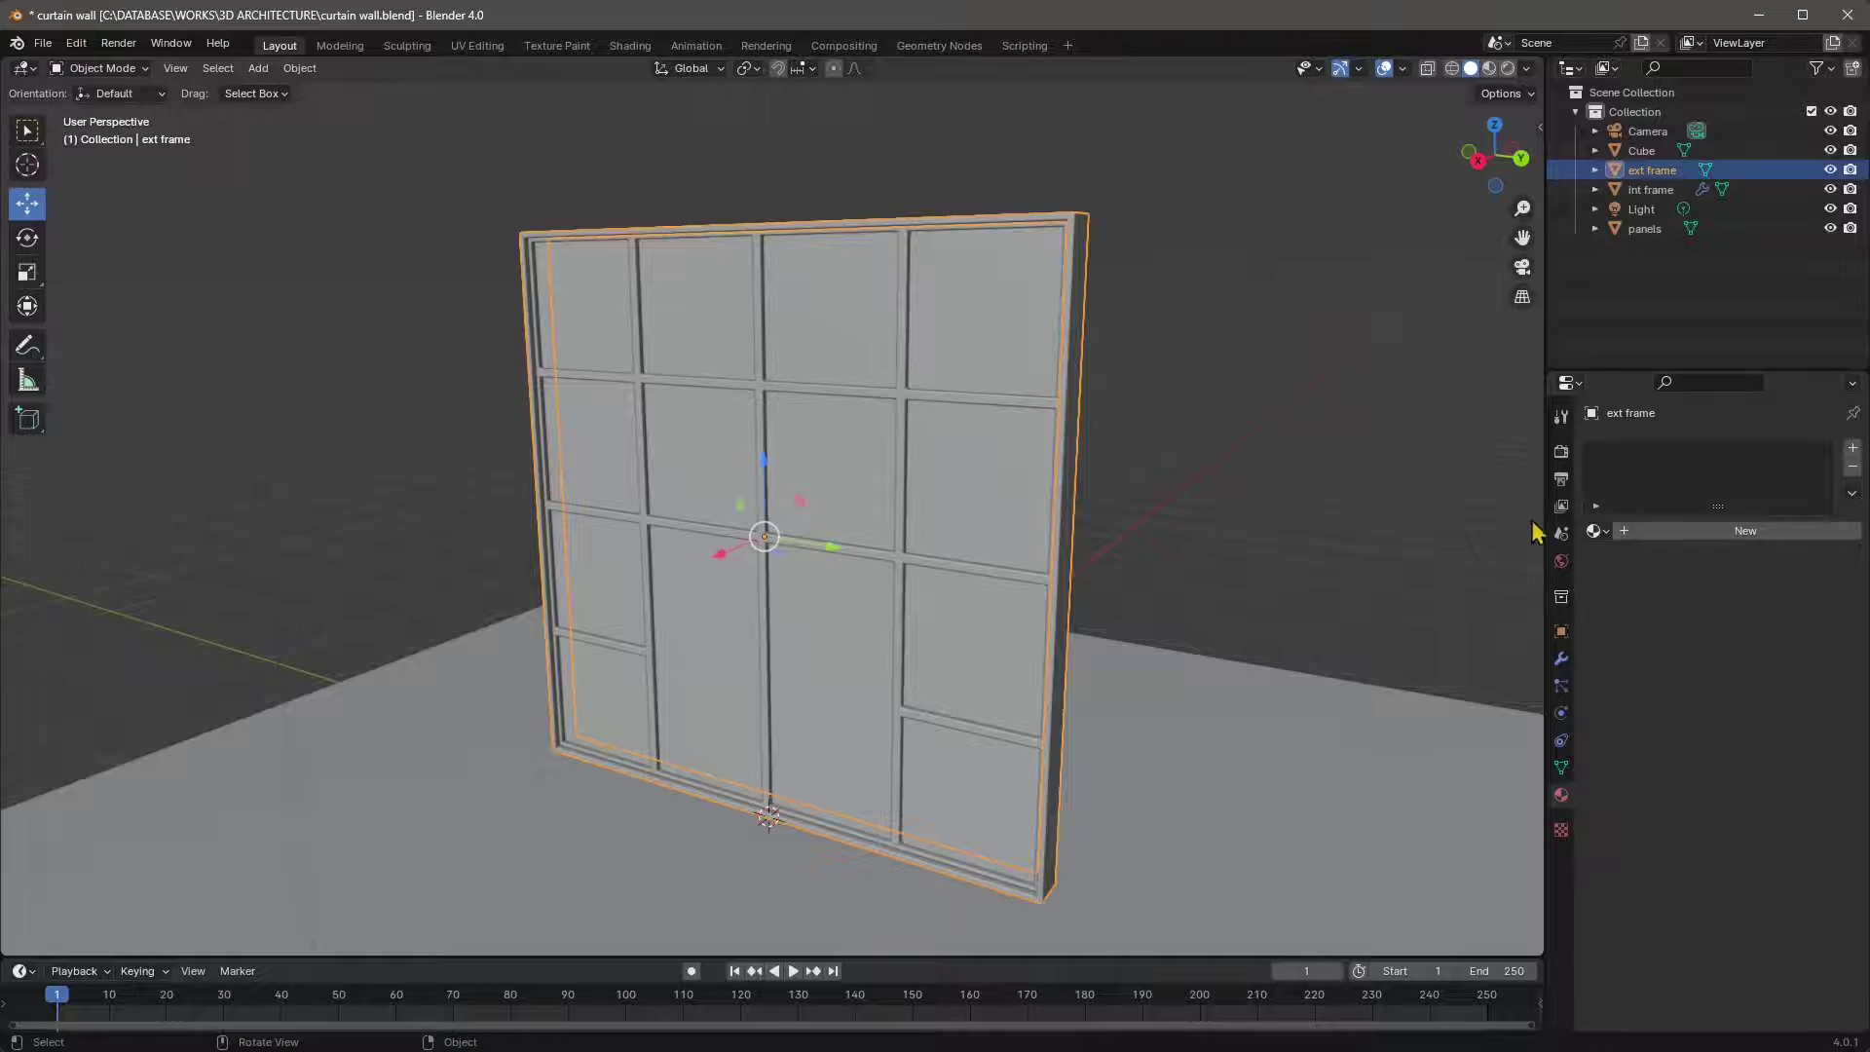
pyautogui.click(1645, 533)
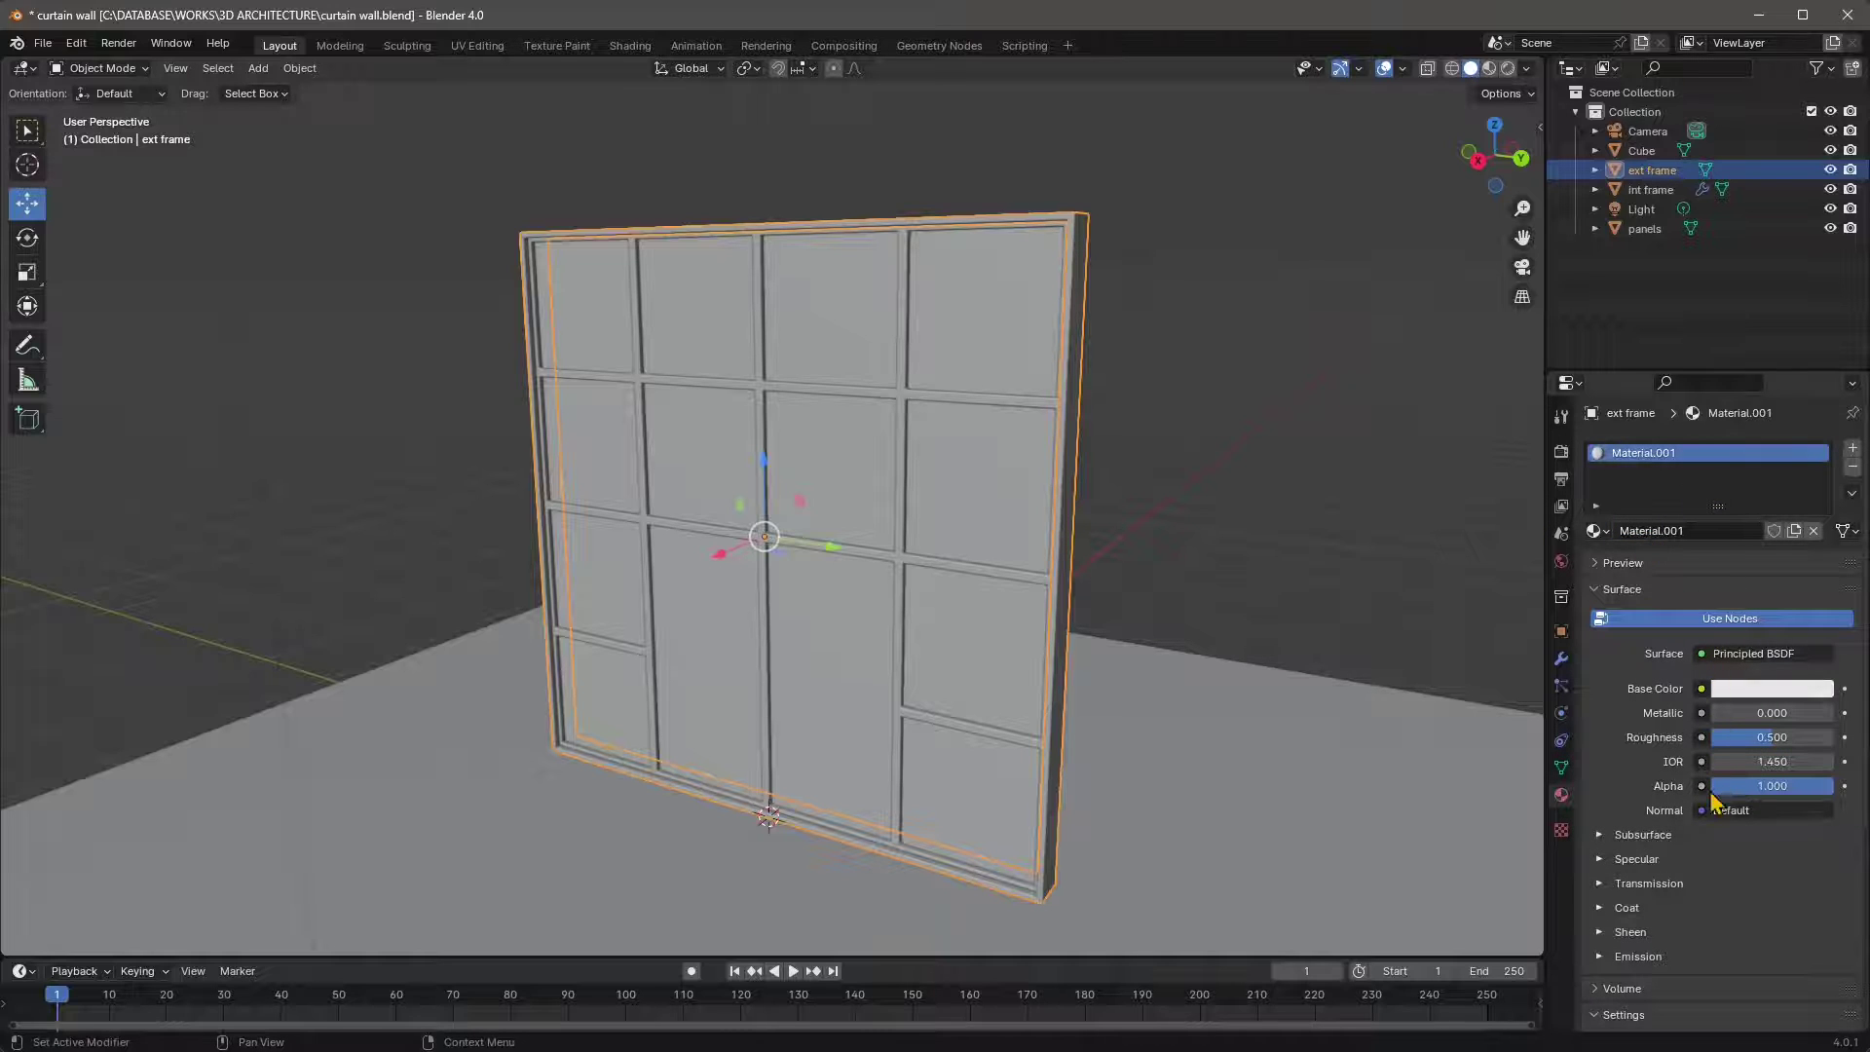
# - Choose the Sample Materials library in Material Library VX for the ext frame's material and browse its material list
pyautogui.scroll(-1, 1745, 837)
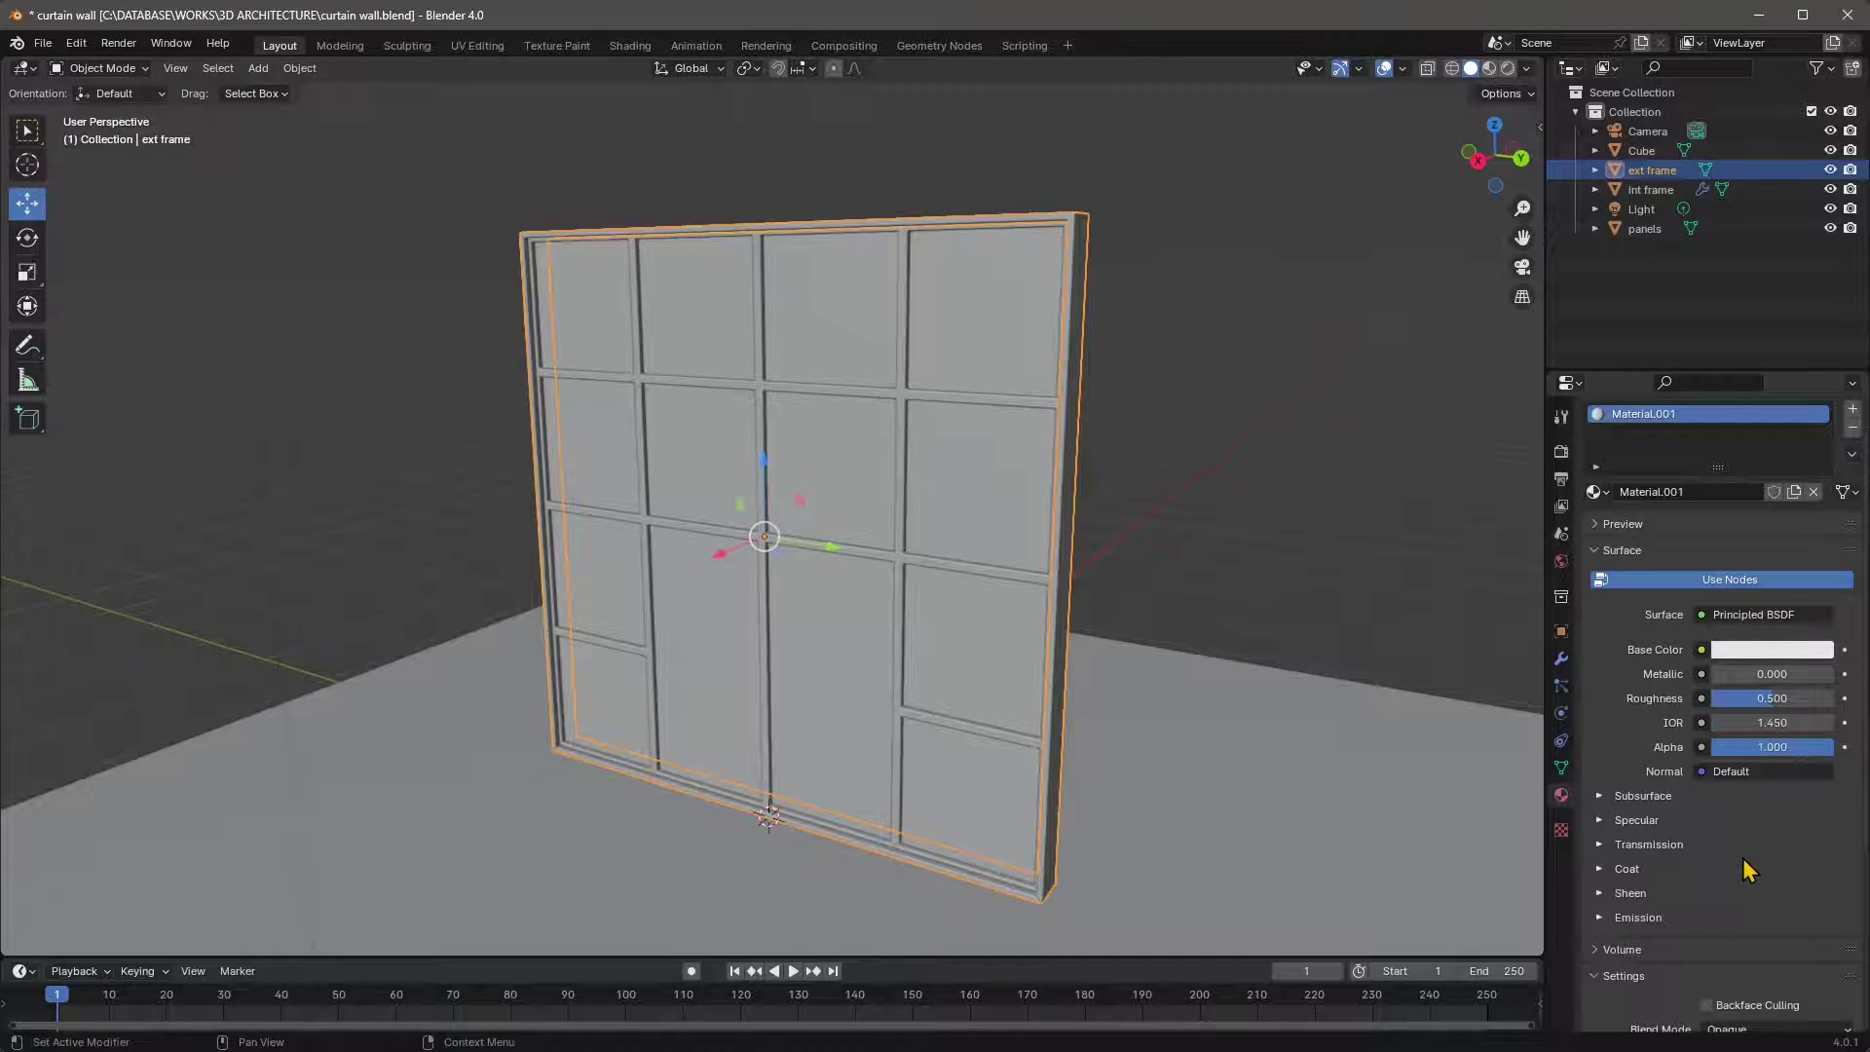
pyautogui.scroll(-6, 1745, 870)
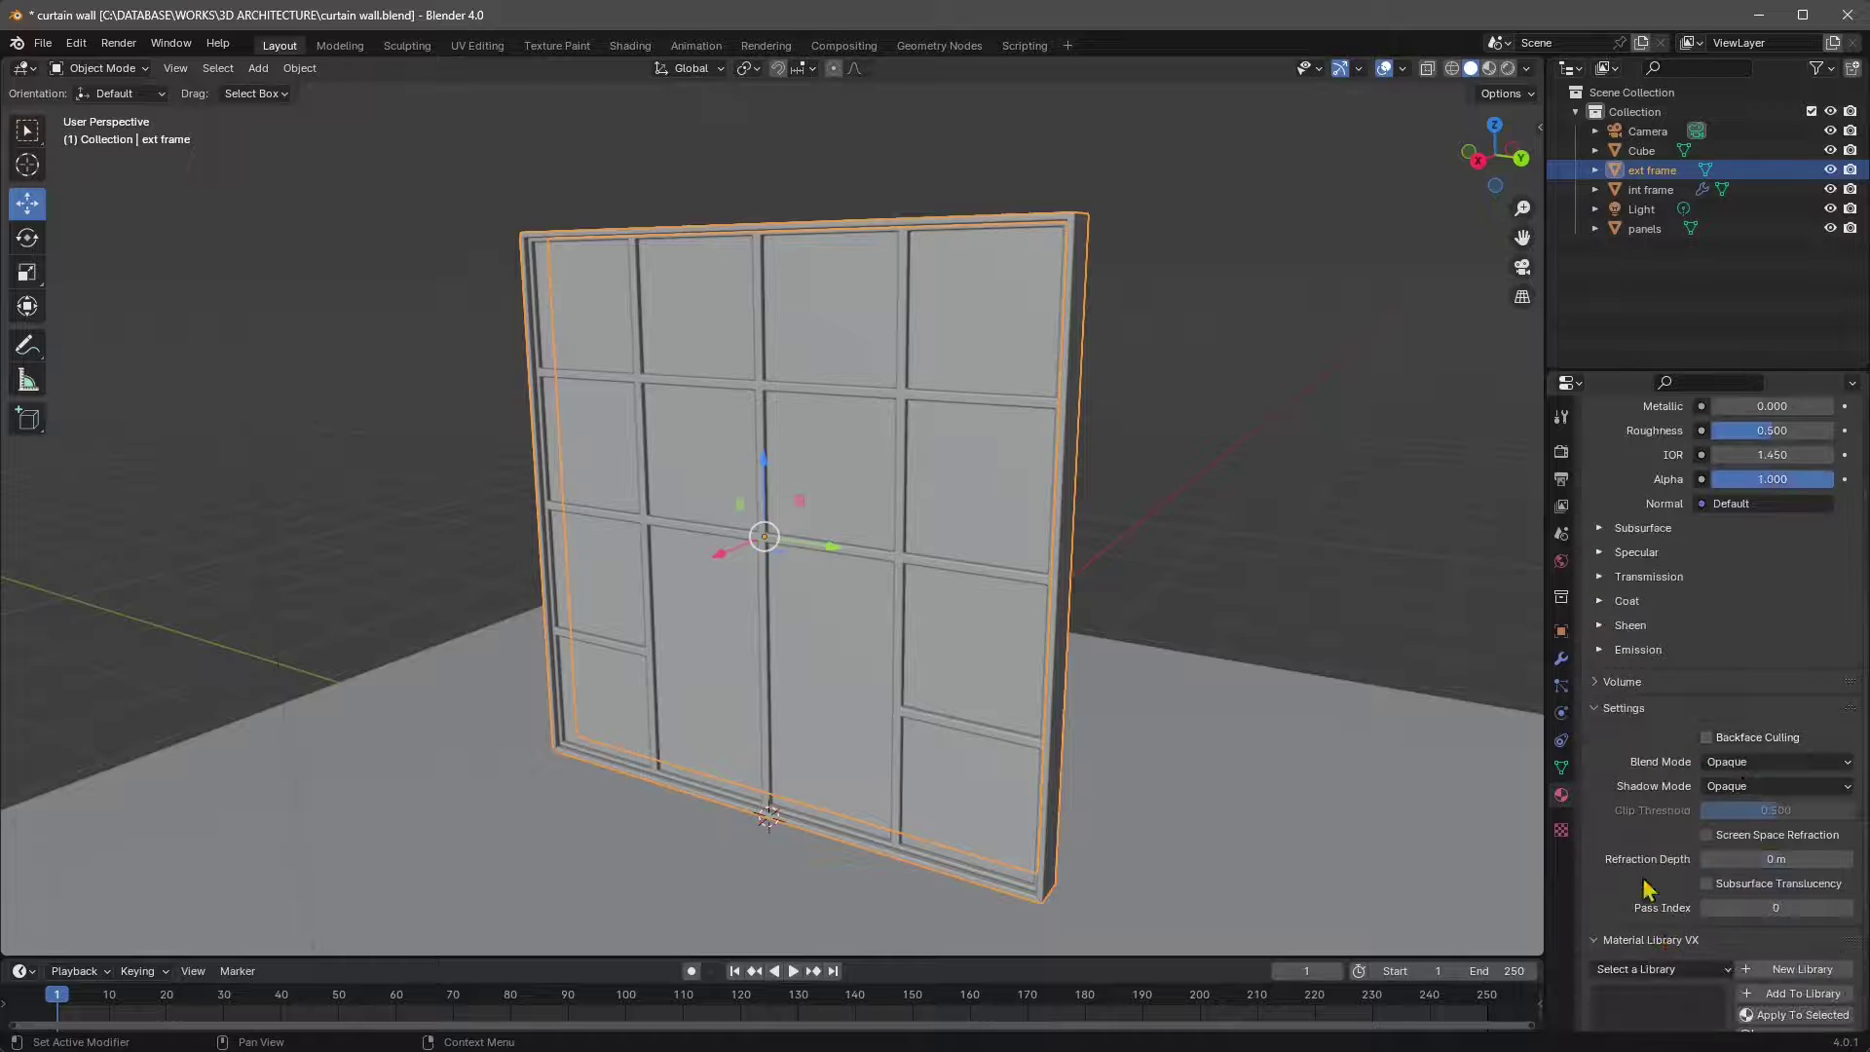
pyautogui.scroll(-4, 1647, 889)
pyautogui.click(1651, 775)
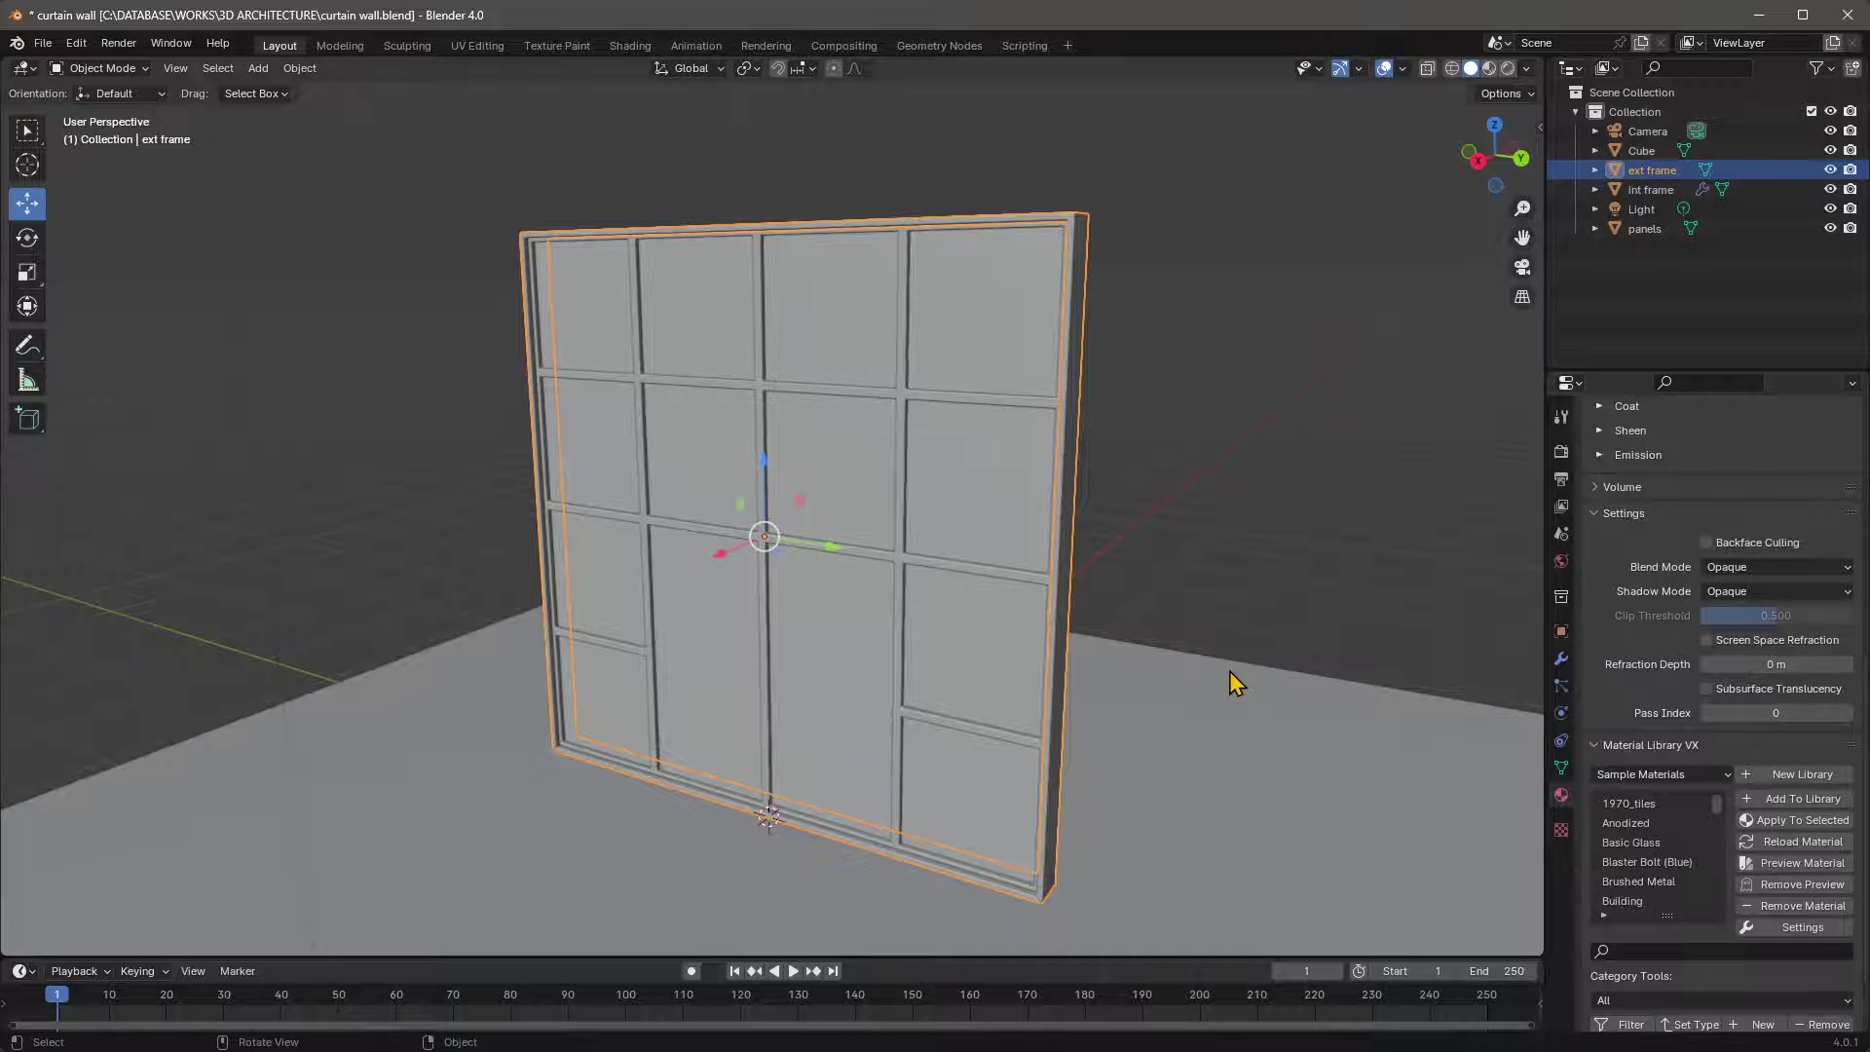
pyautogui.scroll(-1, 1673, 855)
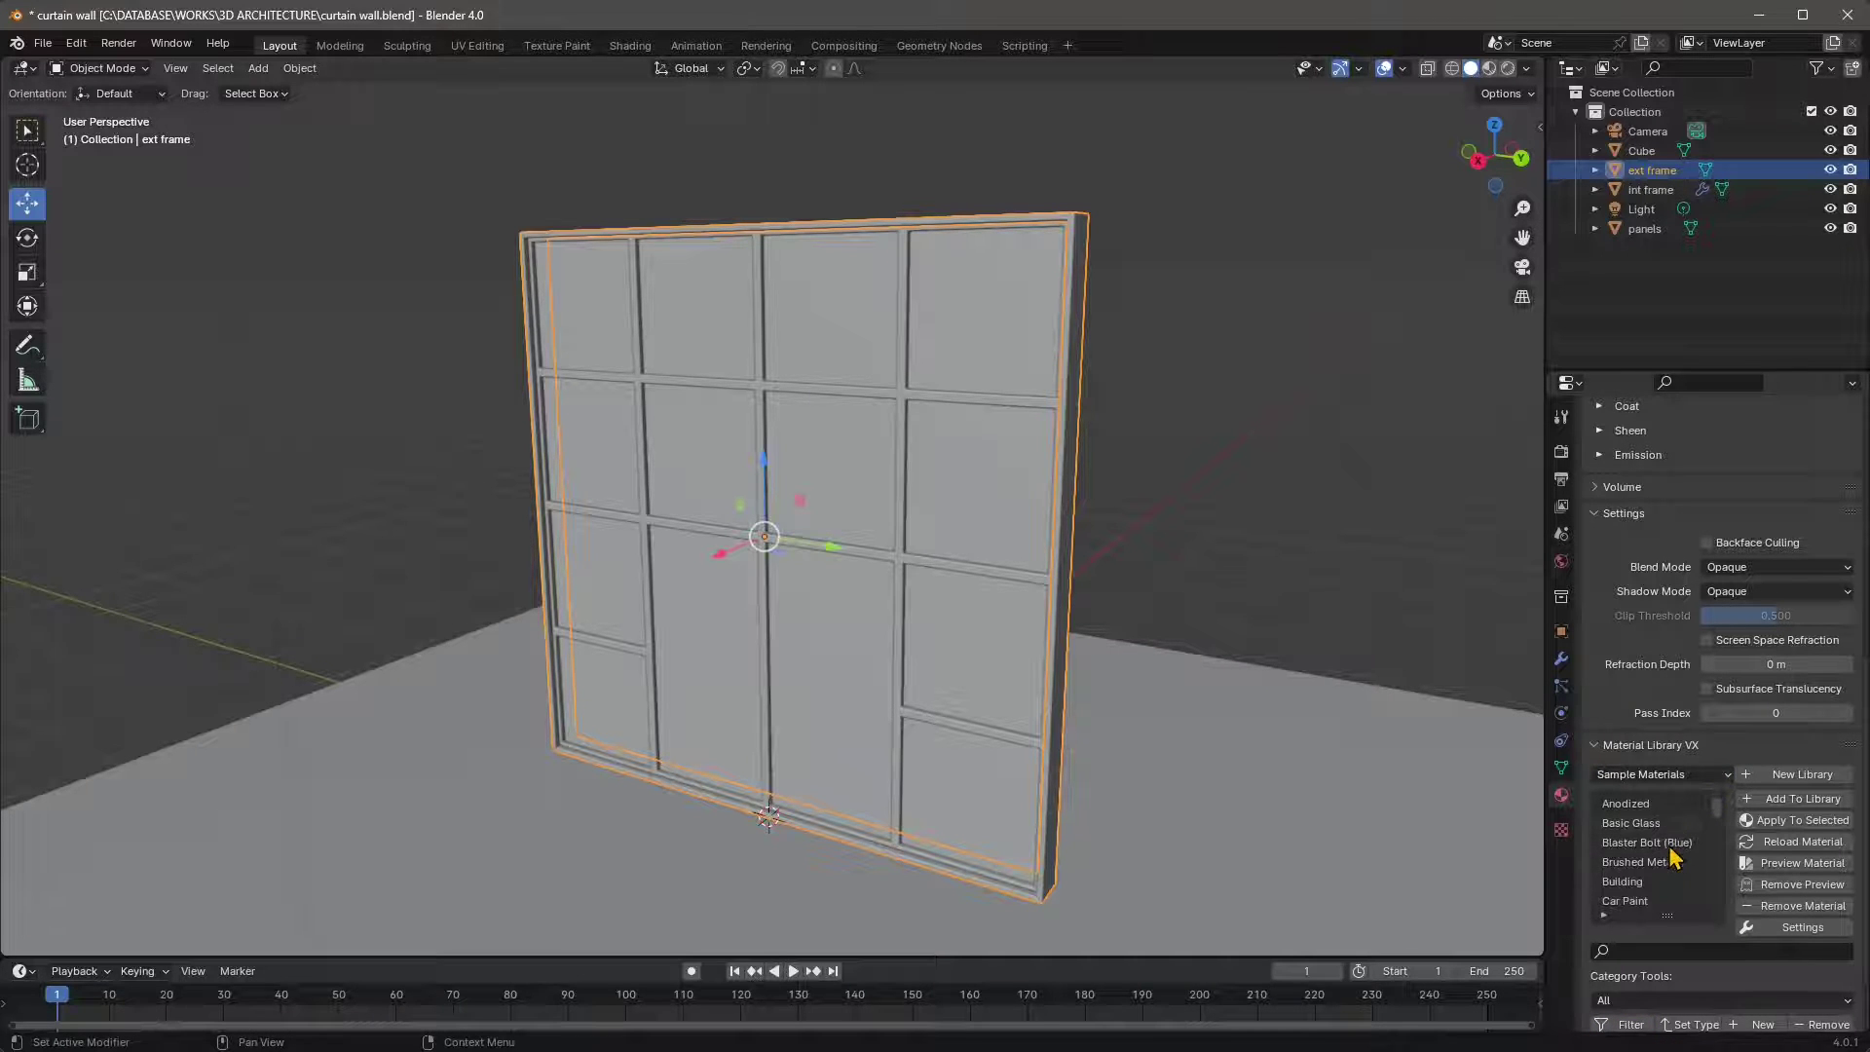
pyautogui.scroll(-1, 1673, 900)
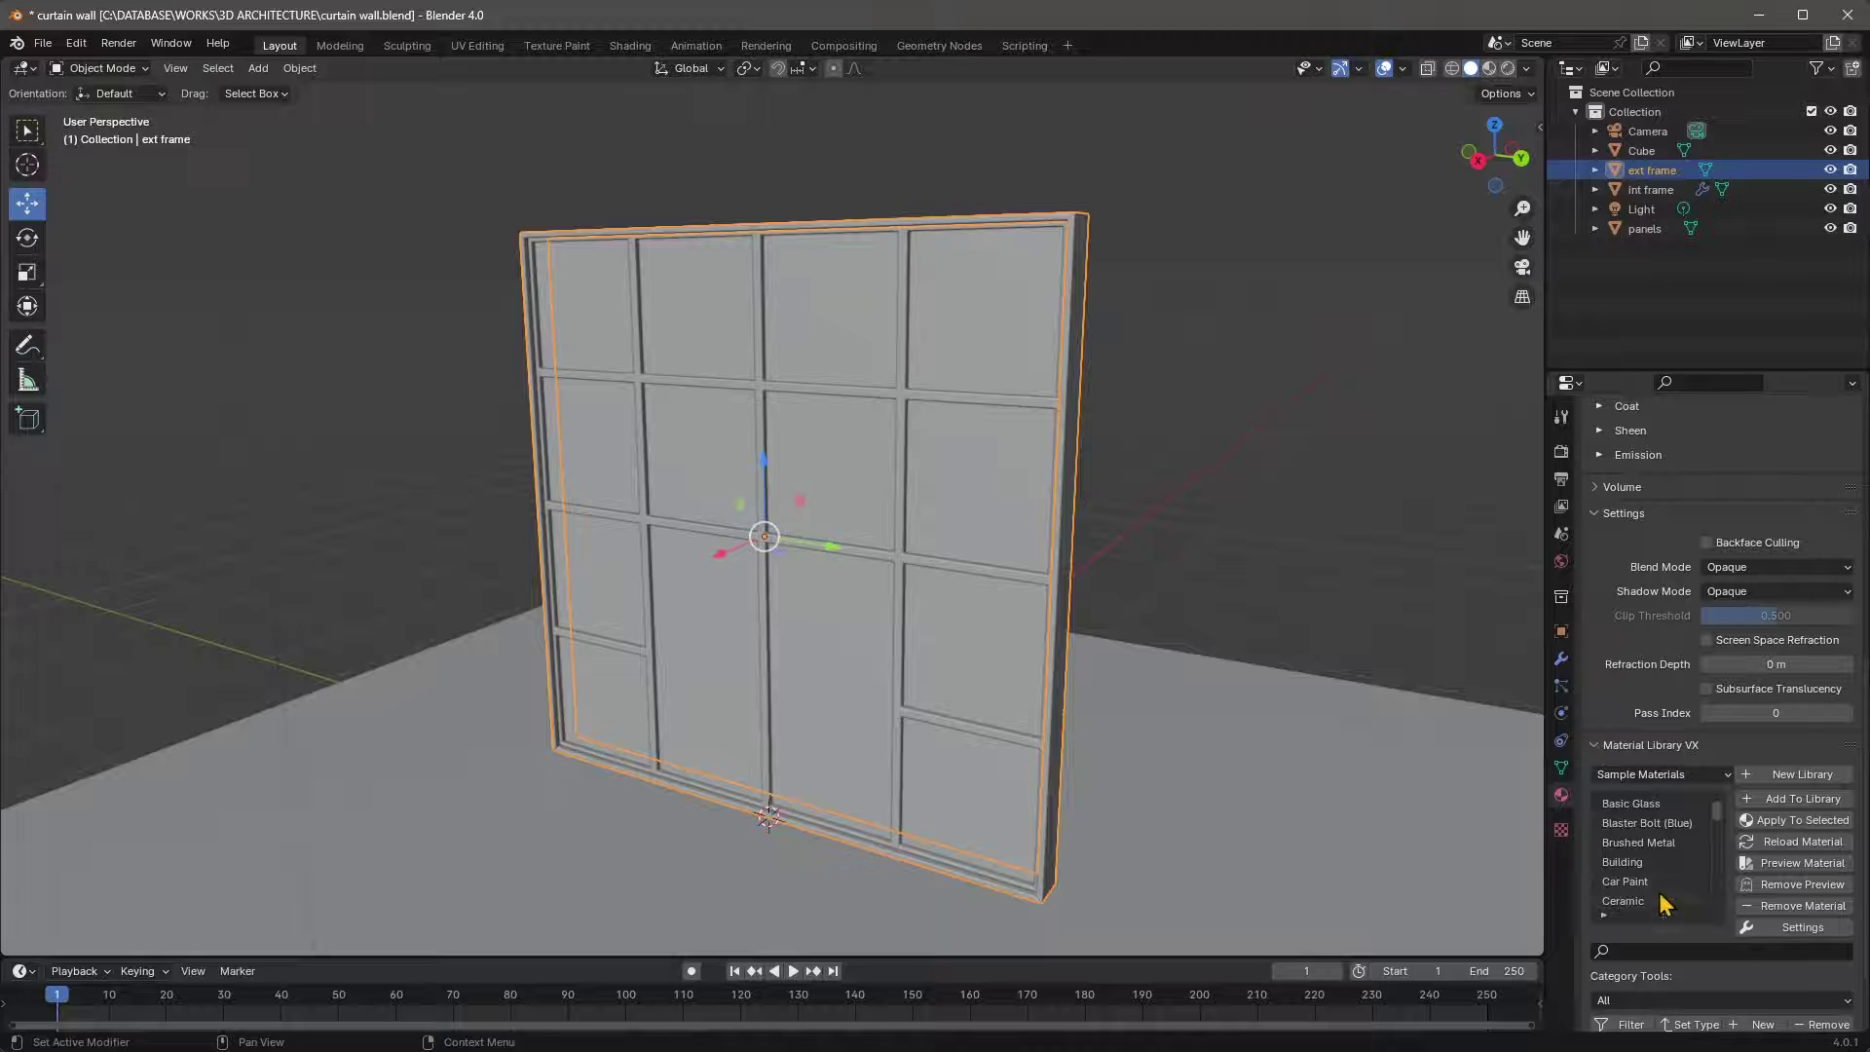
pyautogui.scroll(-4, 1664, 904)
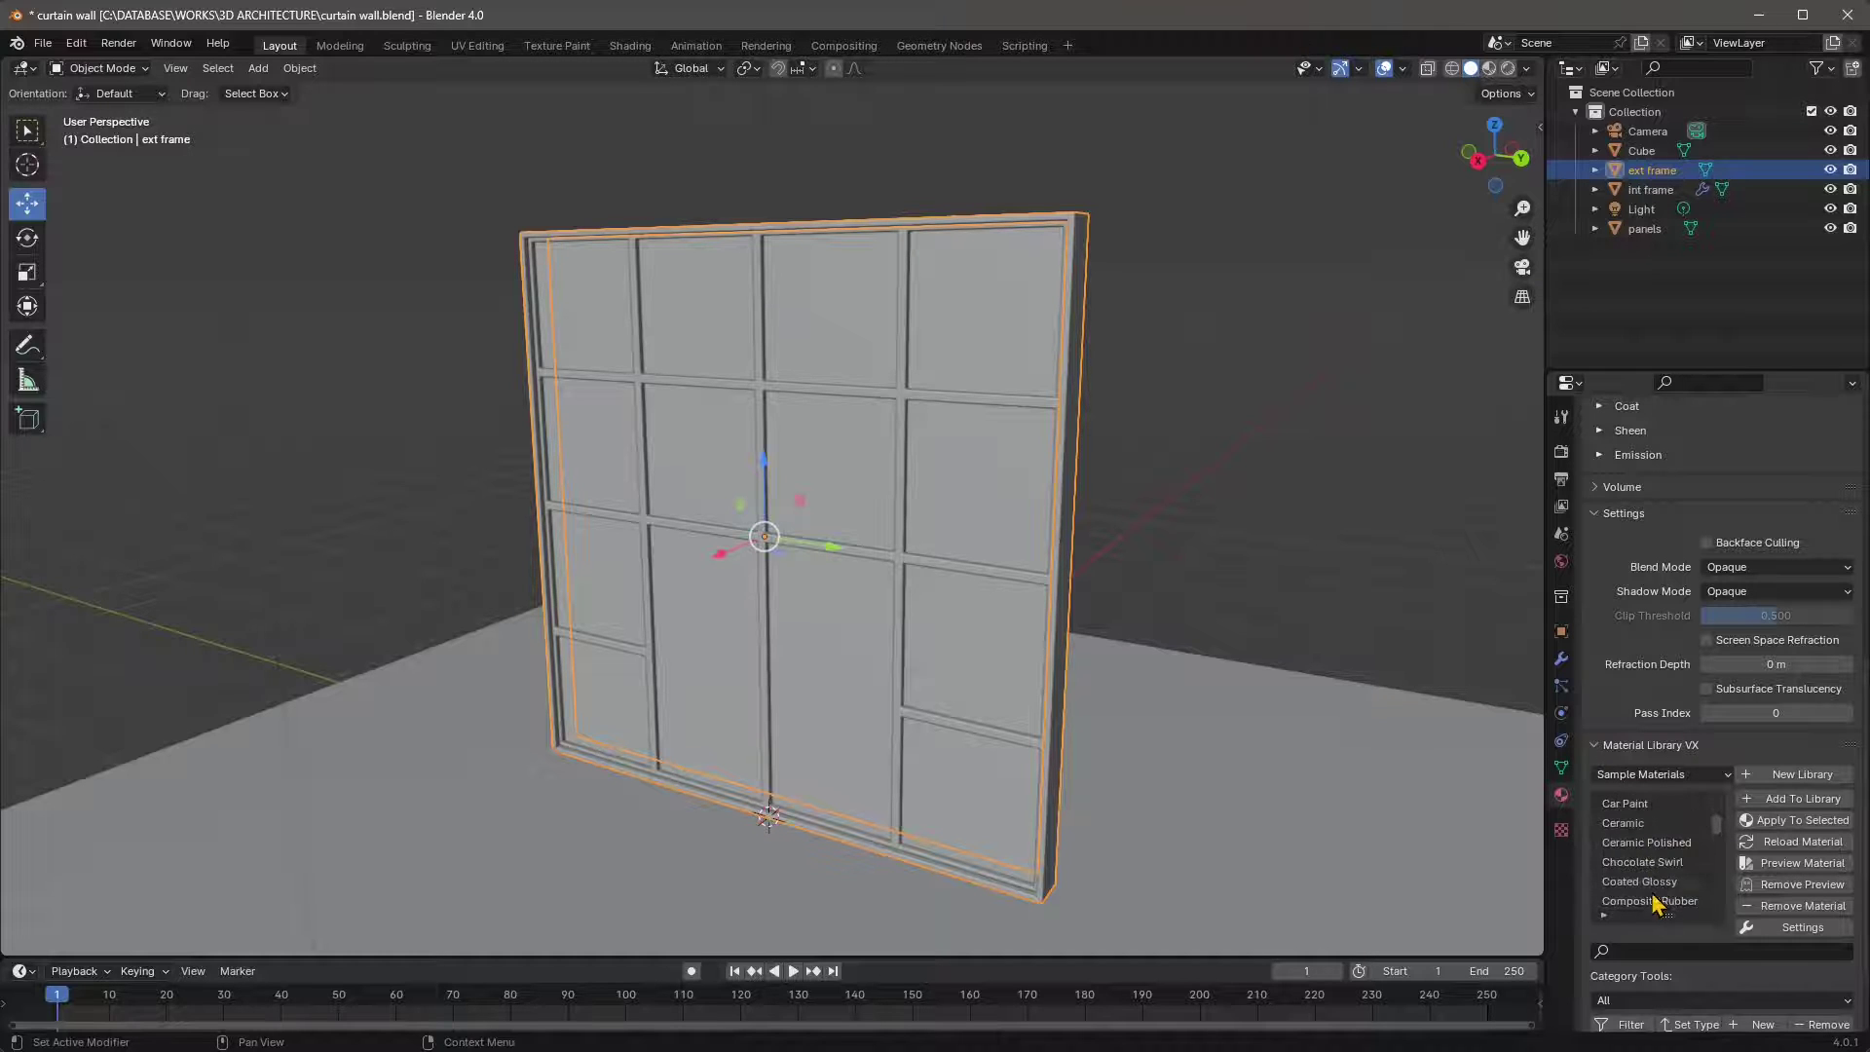
pyautogui.scroll(-2, 1657, 904)
pyautogui.scroll(-1, 1673, 890)
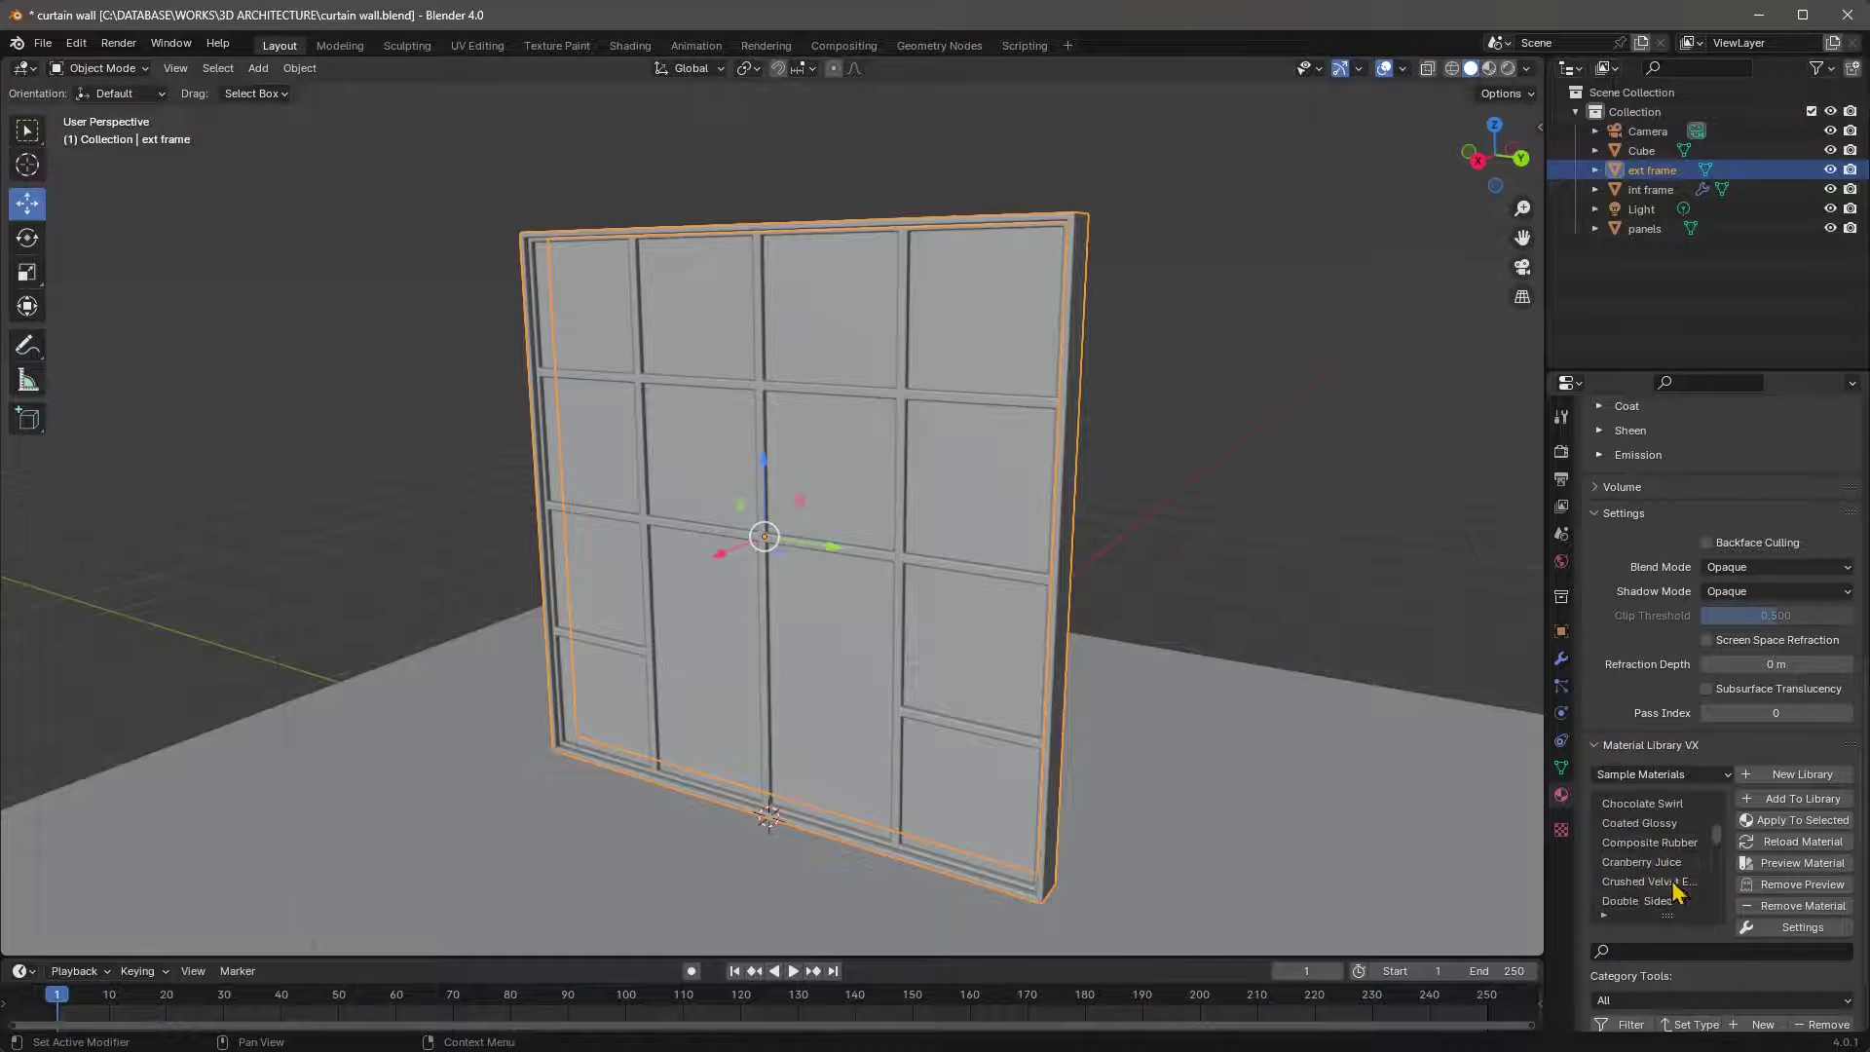
pyautogui.scroll(-4, 1666, 901)
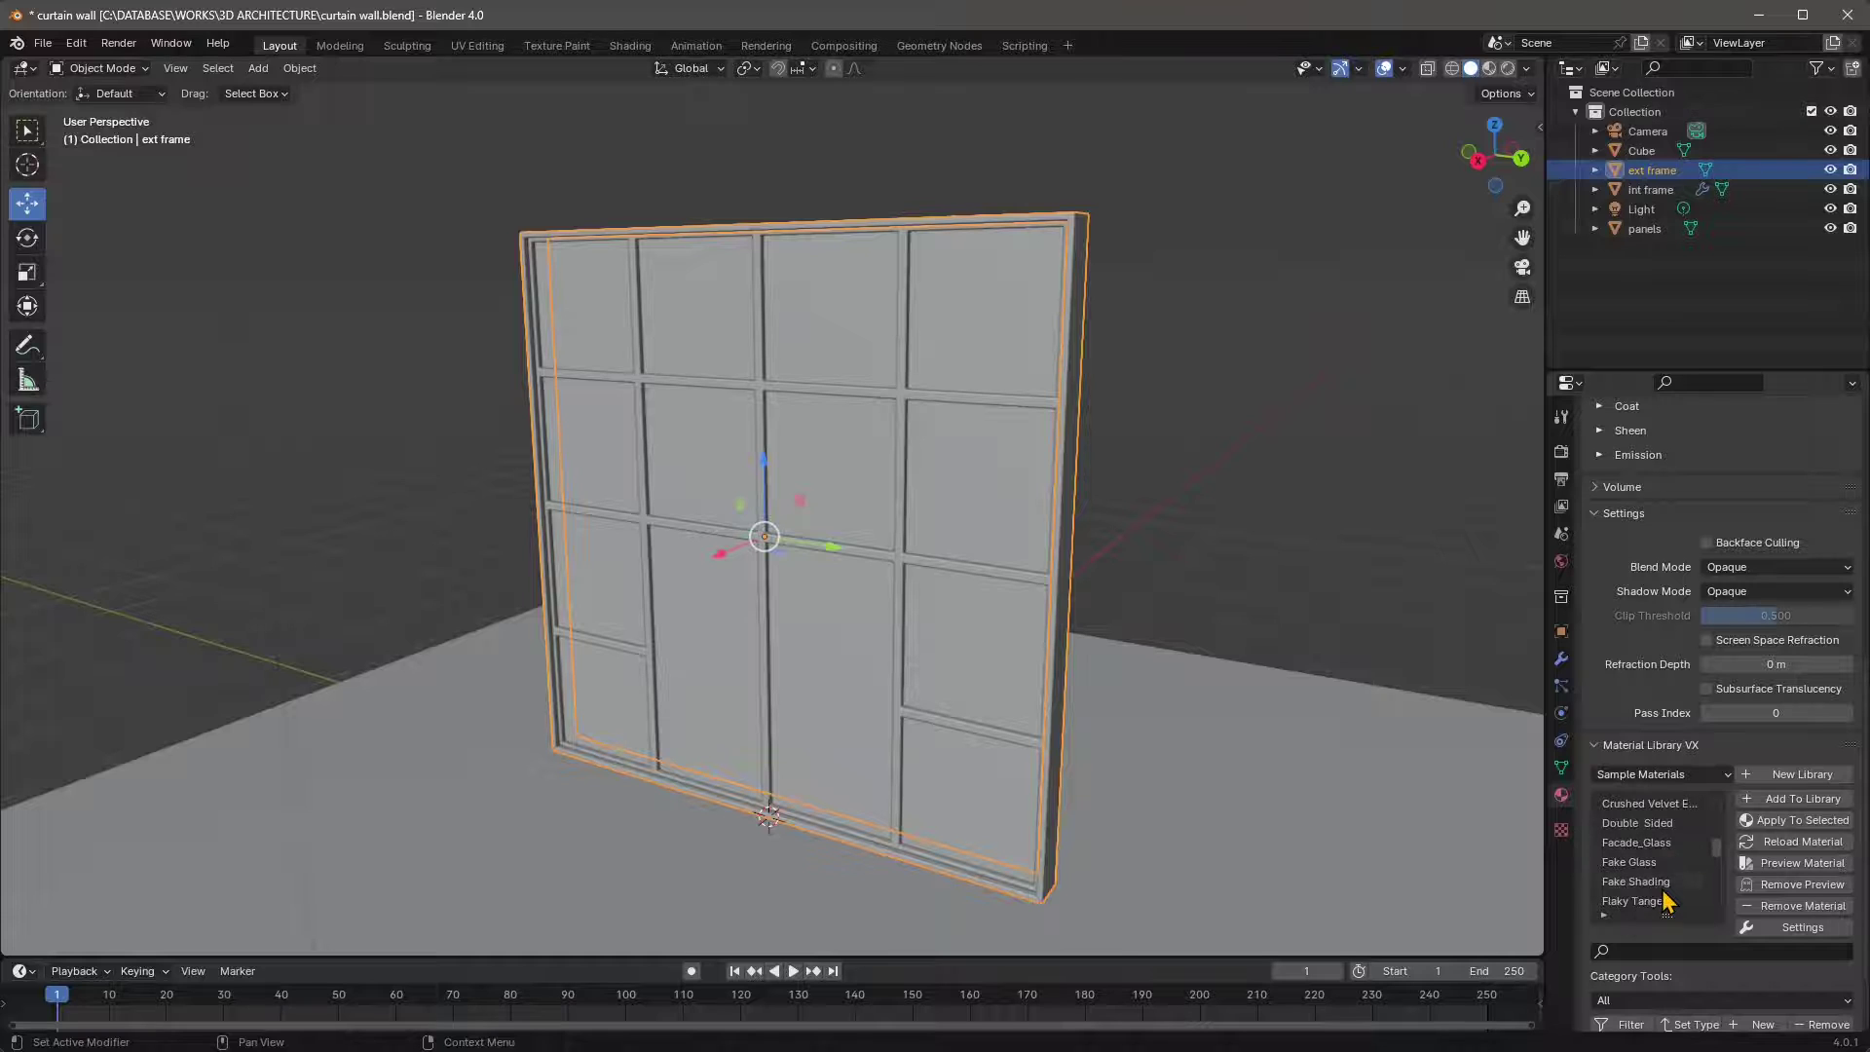
pyautogui.scroll(-1, 1668, 876)
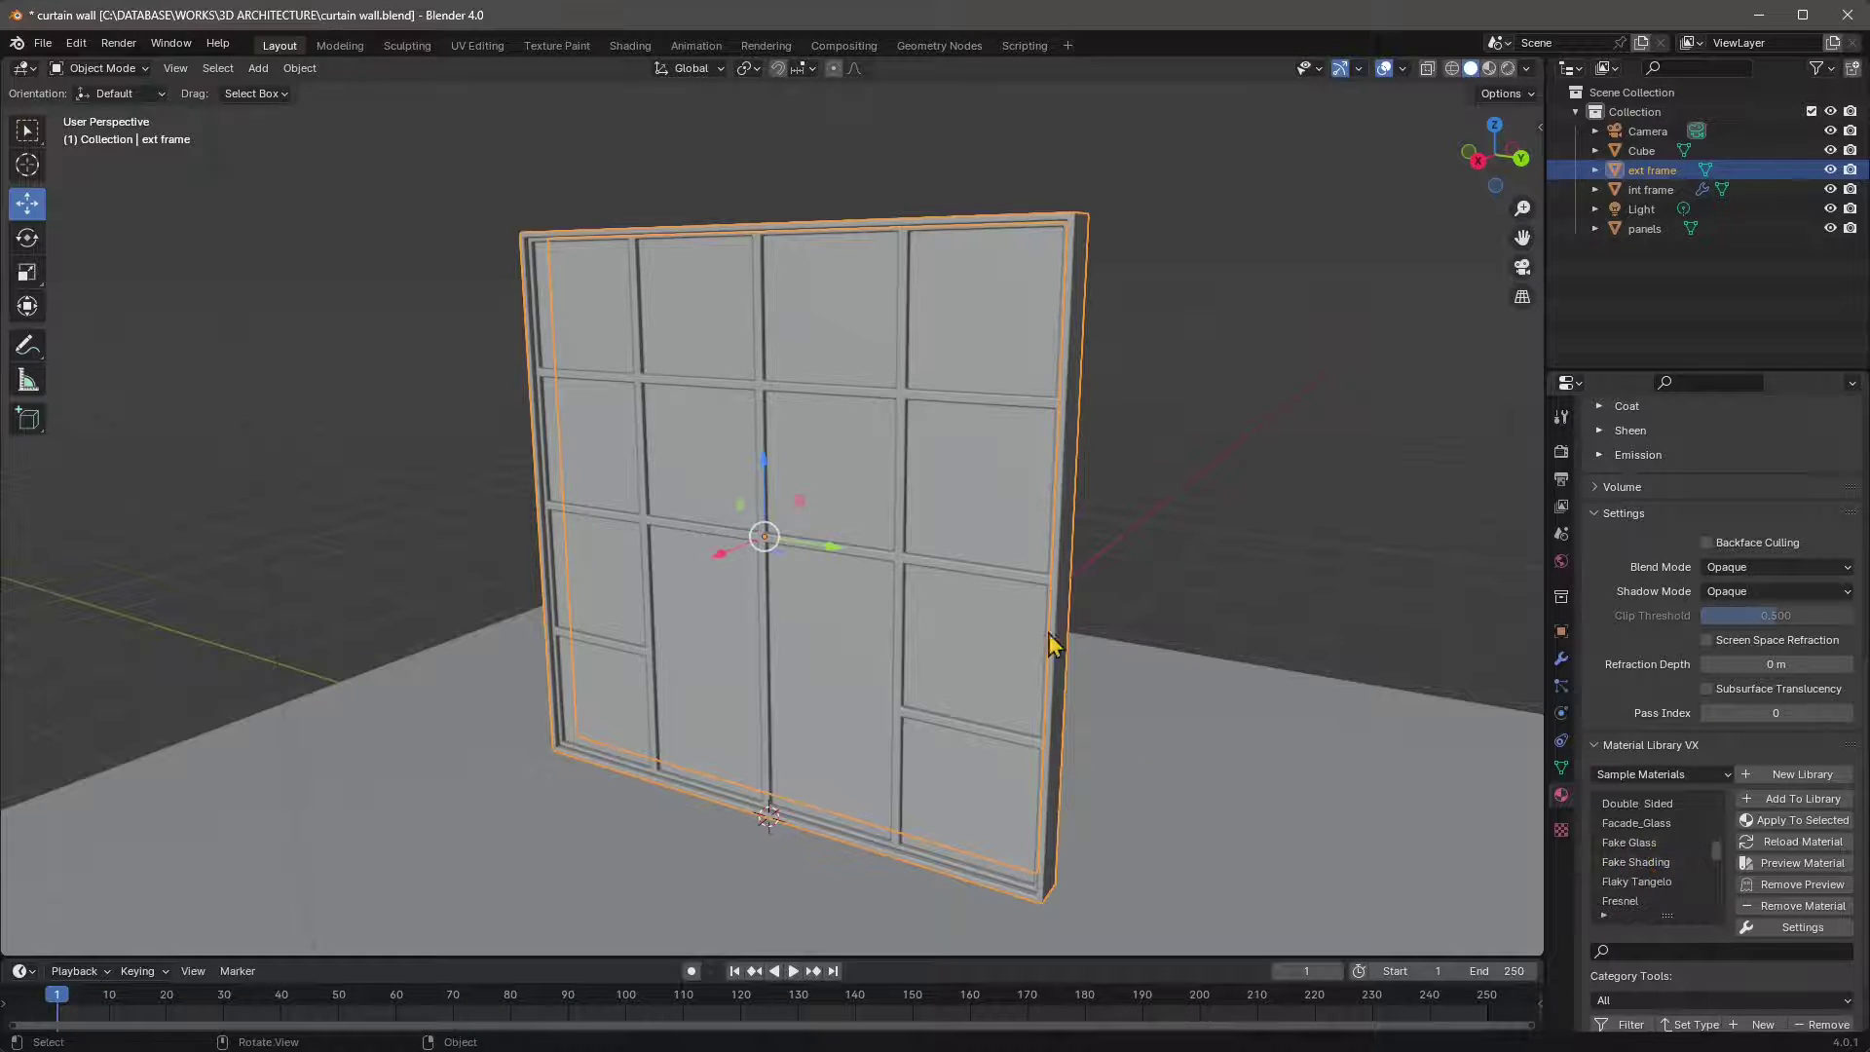
# - Create a new material on the panels and apply the Basic Glass material from the Sample Materials library
pyautogui.click(984, 528)
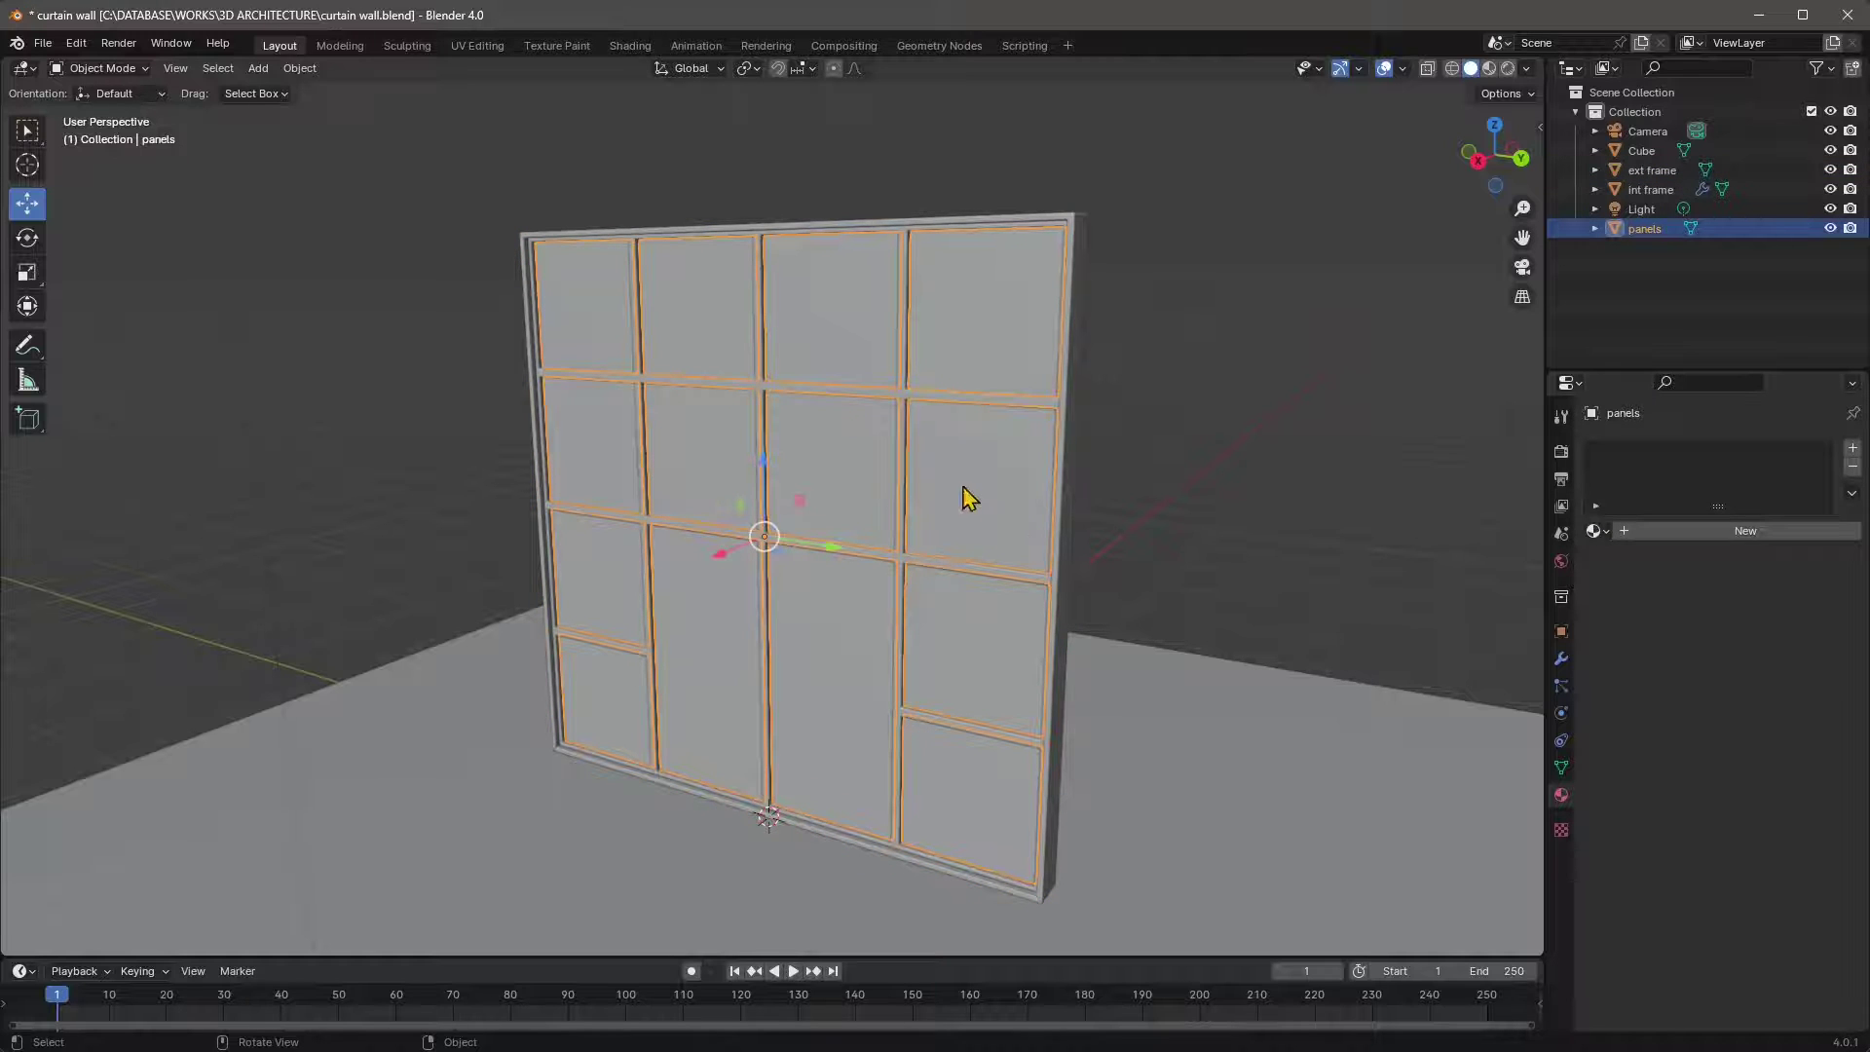
pyautogui.click(1707, 534)
pyautogui.scroll(-8, 1637, 952)
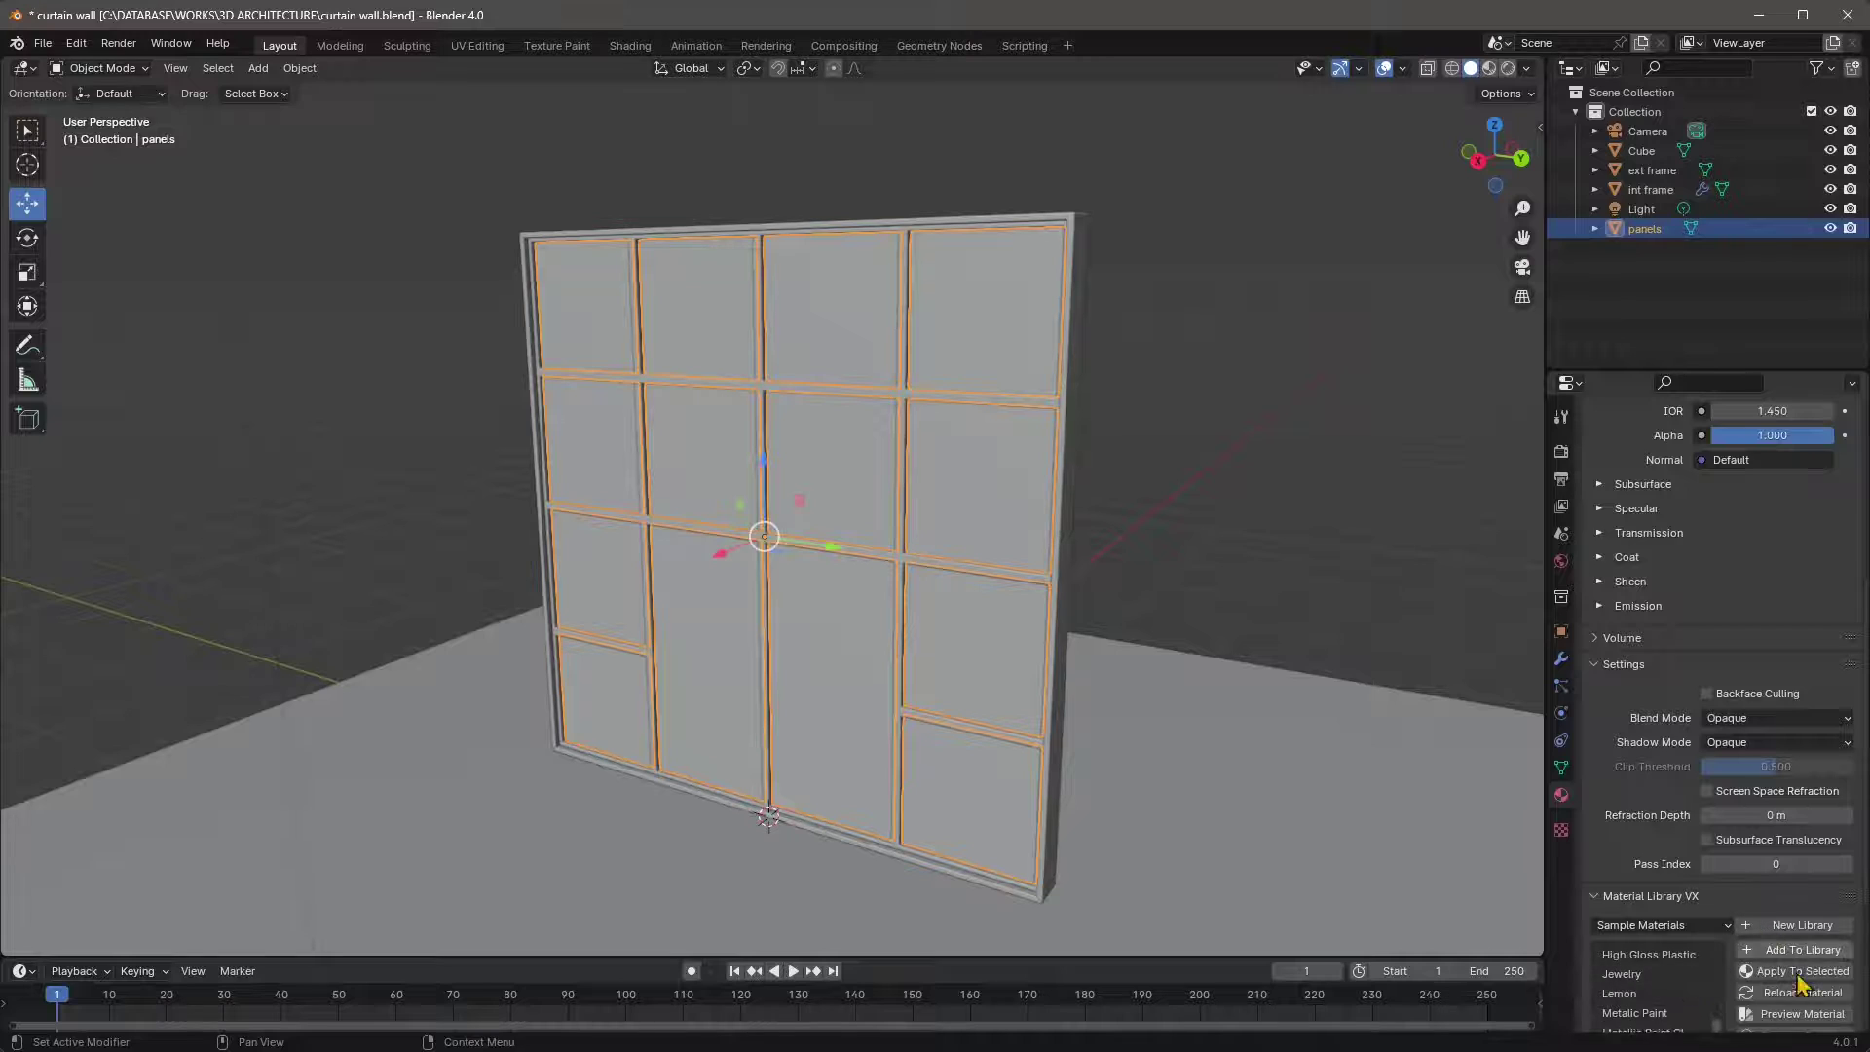
pyautogui.scroll(-2, 1678, 989)
pyautogui.scroll(5, 1668, 935)
pyautogui.scroll(4, 1656, 925)
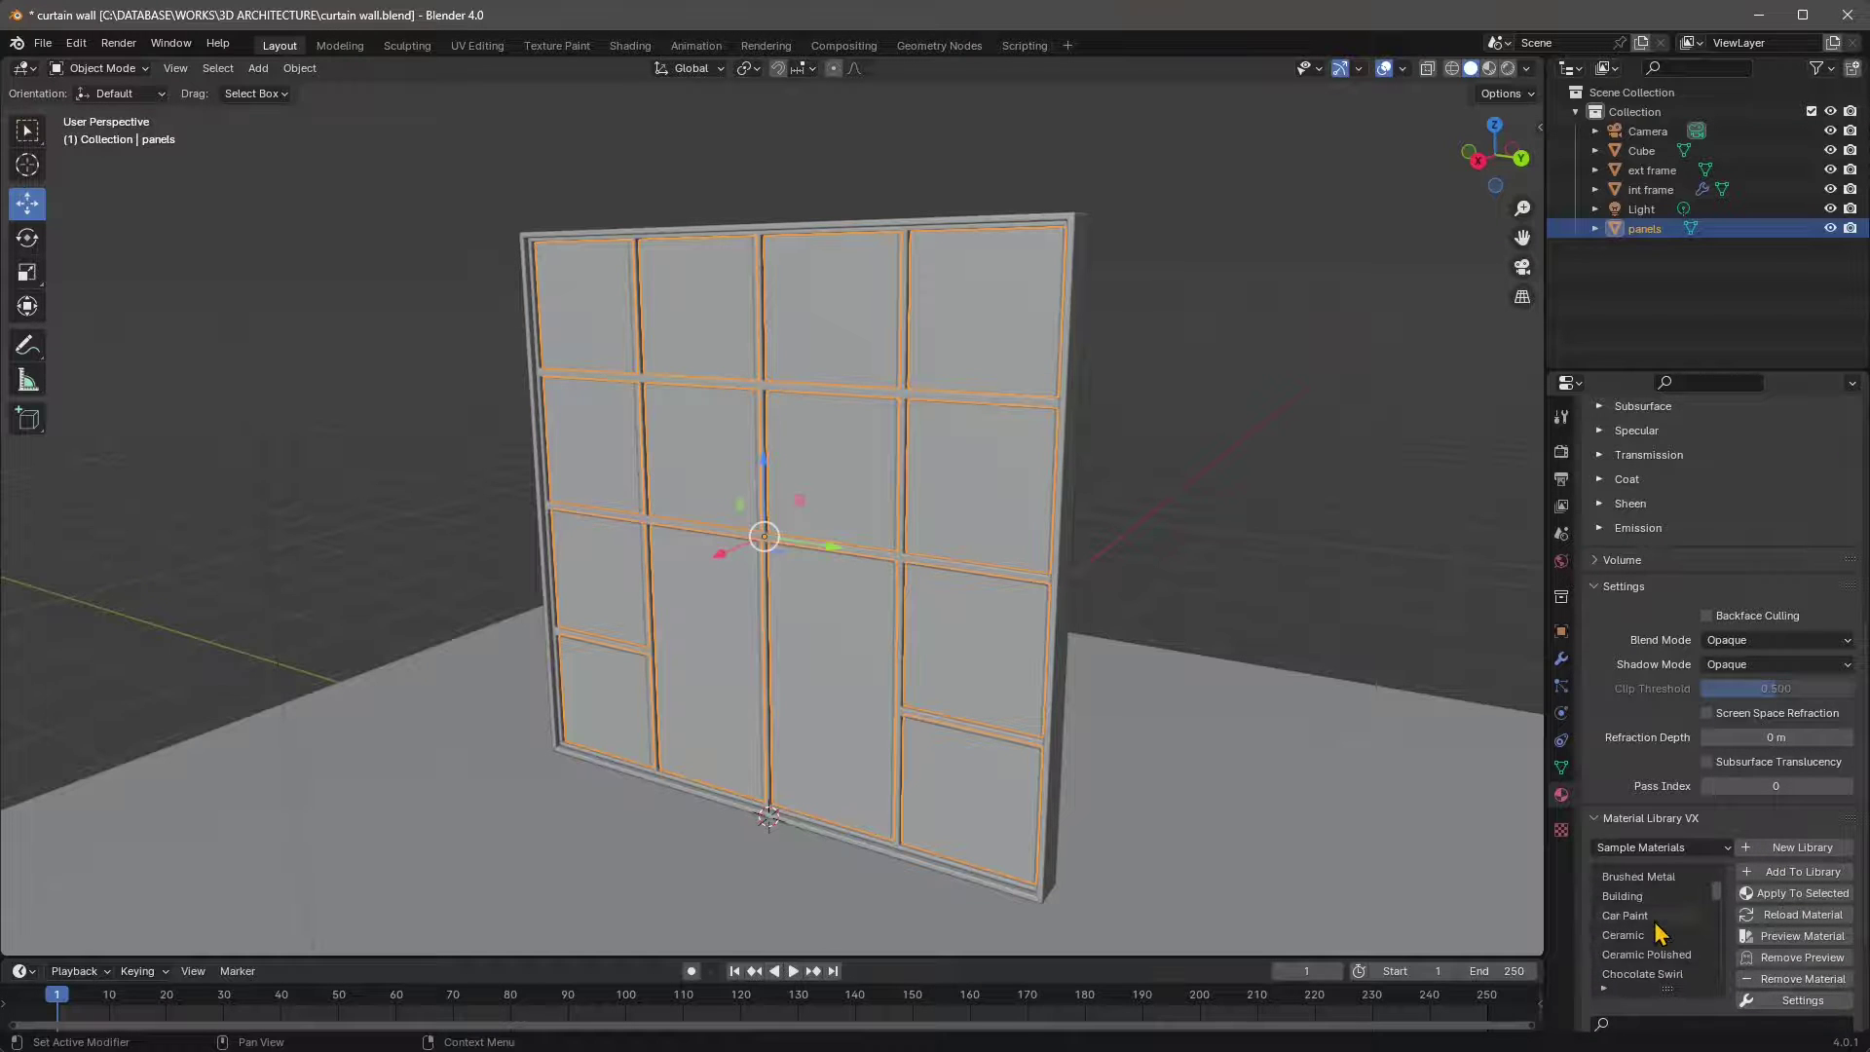
pyautogui.click(1634, 883)
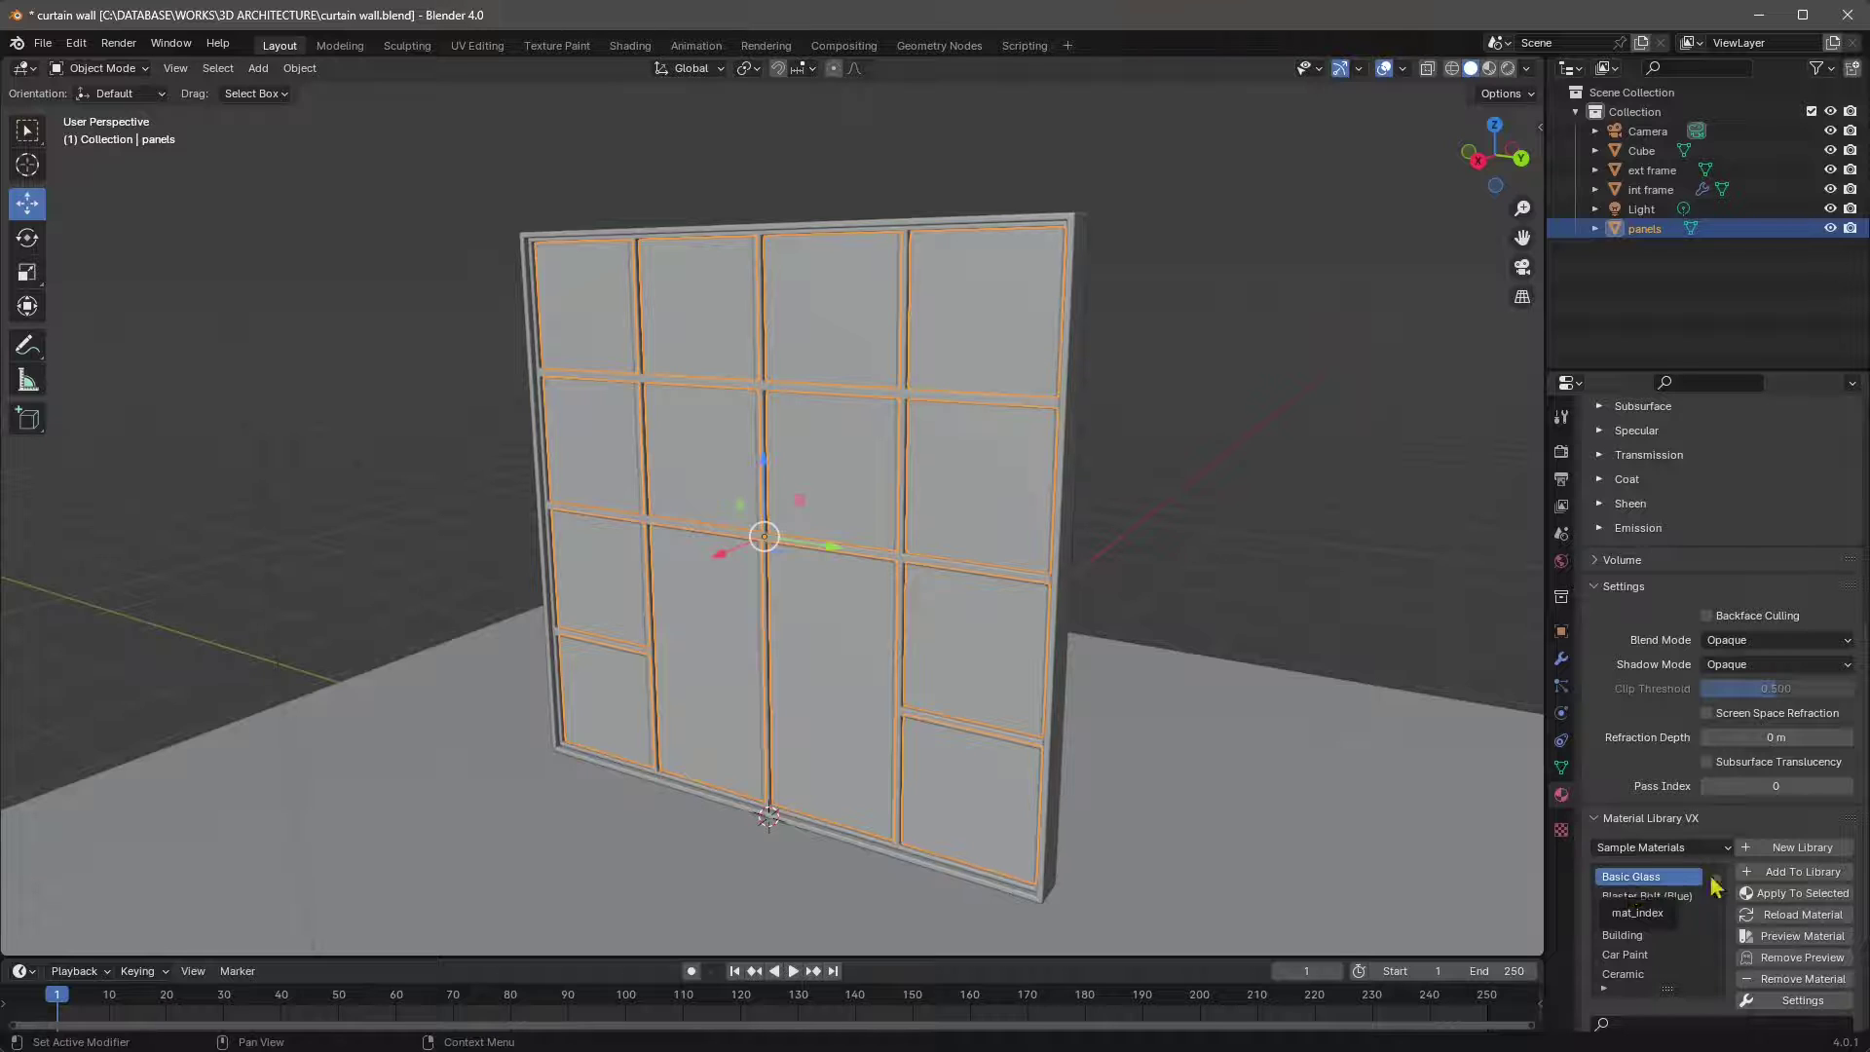
pyautogui.click(1800, 894)
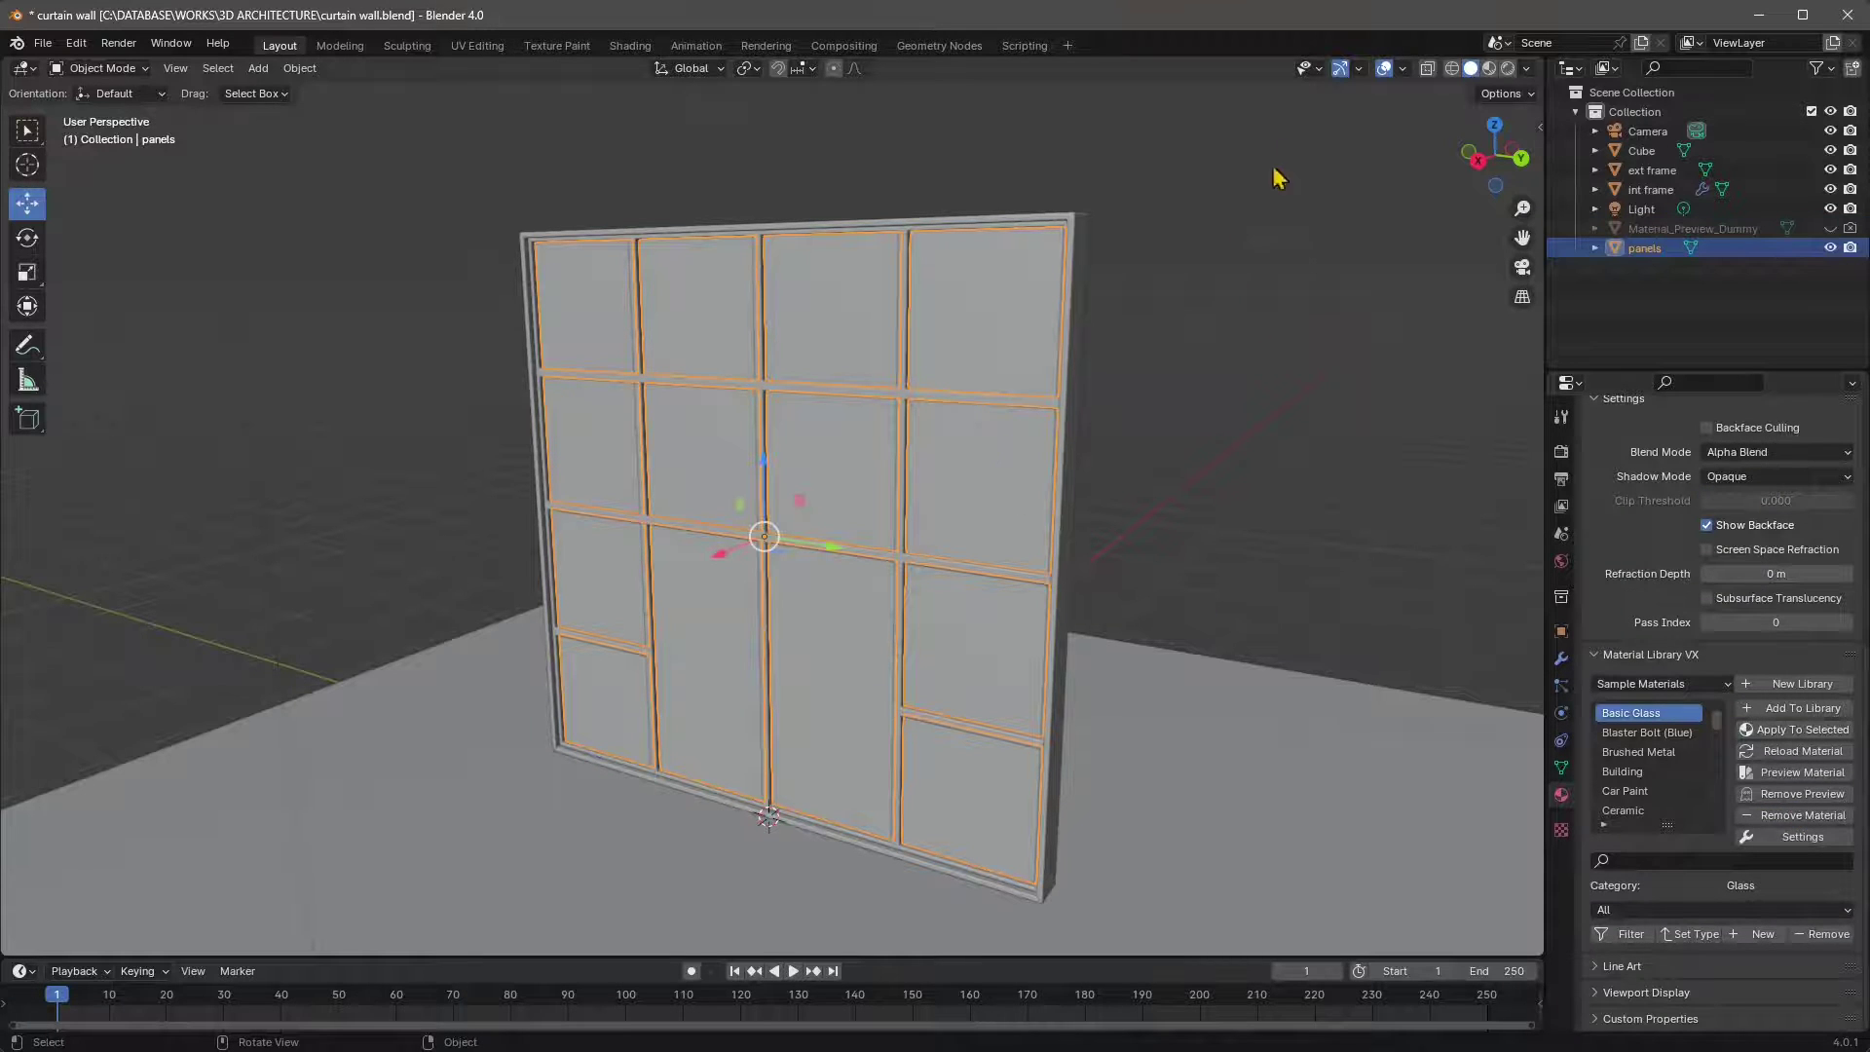
# - Switch the viewport to Material Preview shading and inspect the glass panels
pyautogui.click(1490, 68)
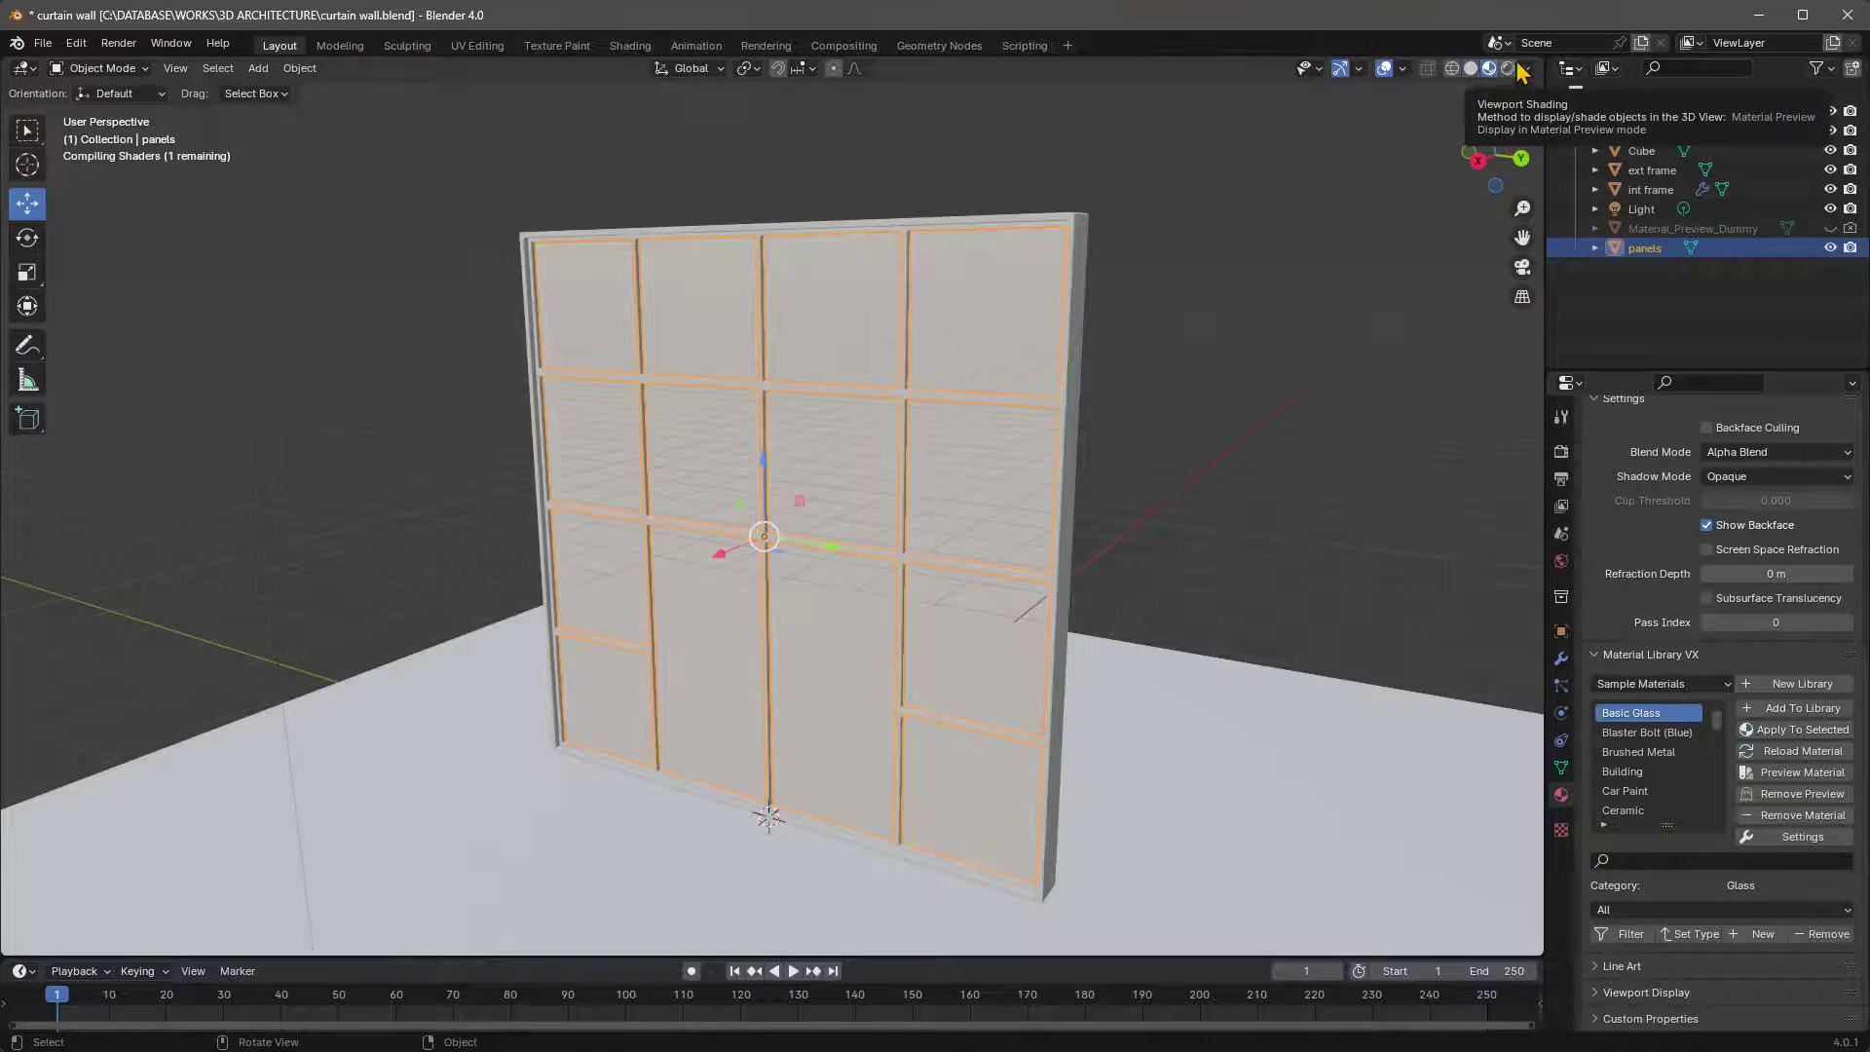
pyautogui.click(1311, 384)
pyautogui.moveTo(968, 704)
pyautogui.mouseDown(button='middle')
pyautogui.moveTo(1065, 691)
pyautogui.moveTo(974, 707)
pyautogui.mouseUp(button='middle')
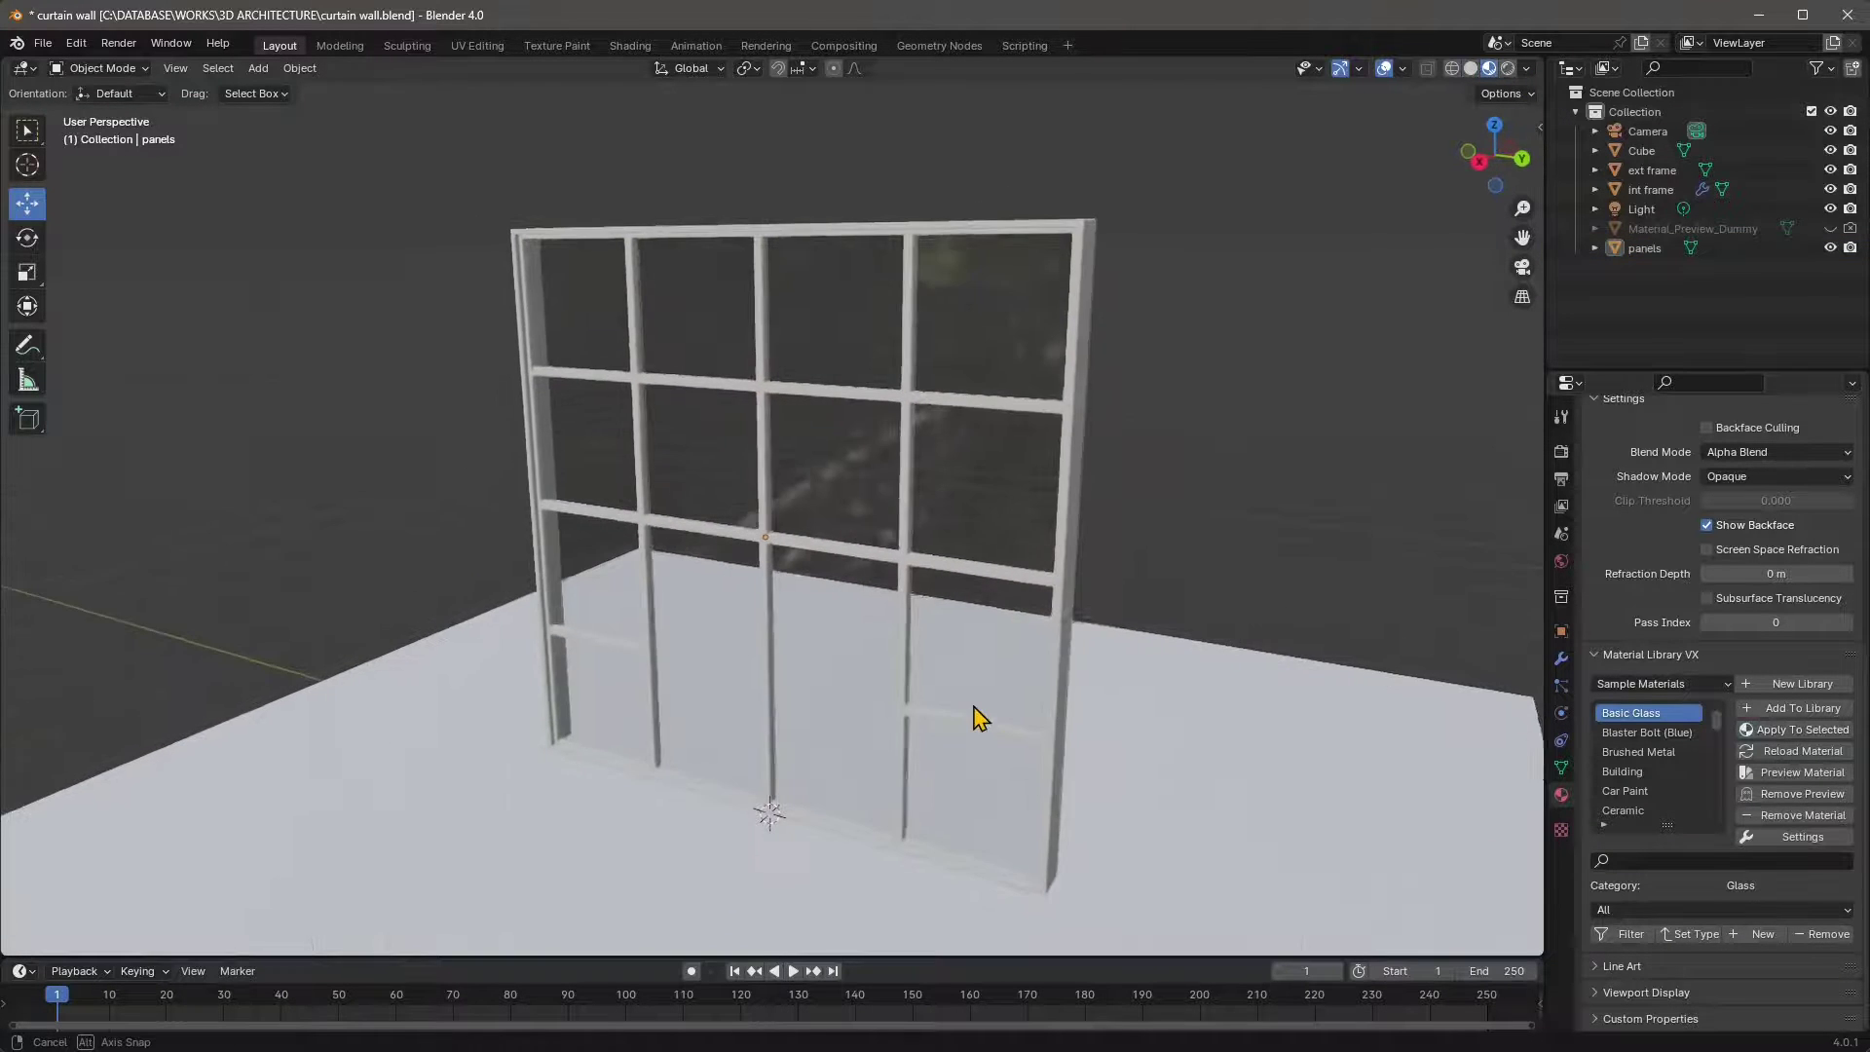
# - Apply the Brushed Metal material from the Sample Materials library to the ext frame
pyautogui.click(1072, 475)
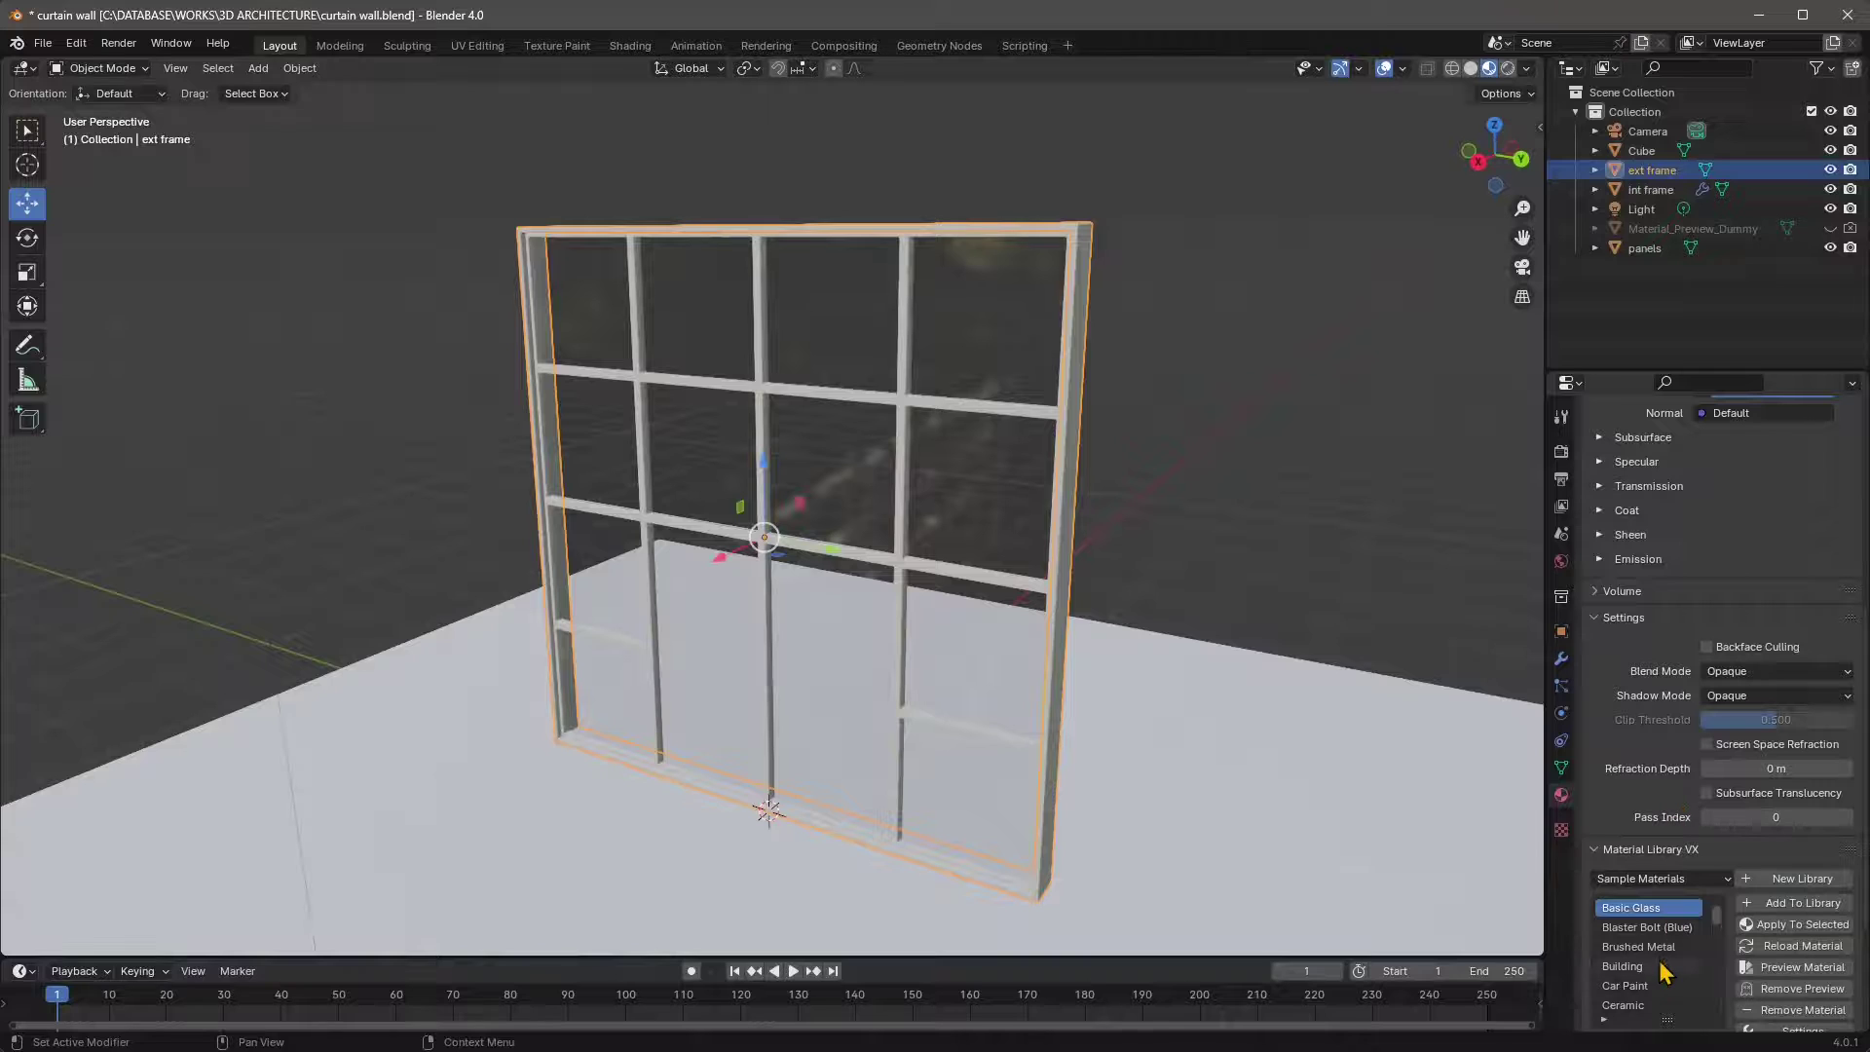
pyautogui.scroll(-1, 1664, 969)
pyautogui.click(1656, 933)
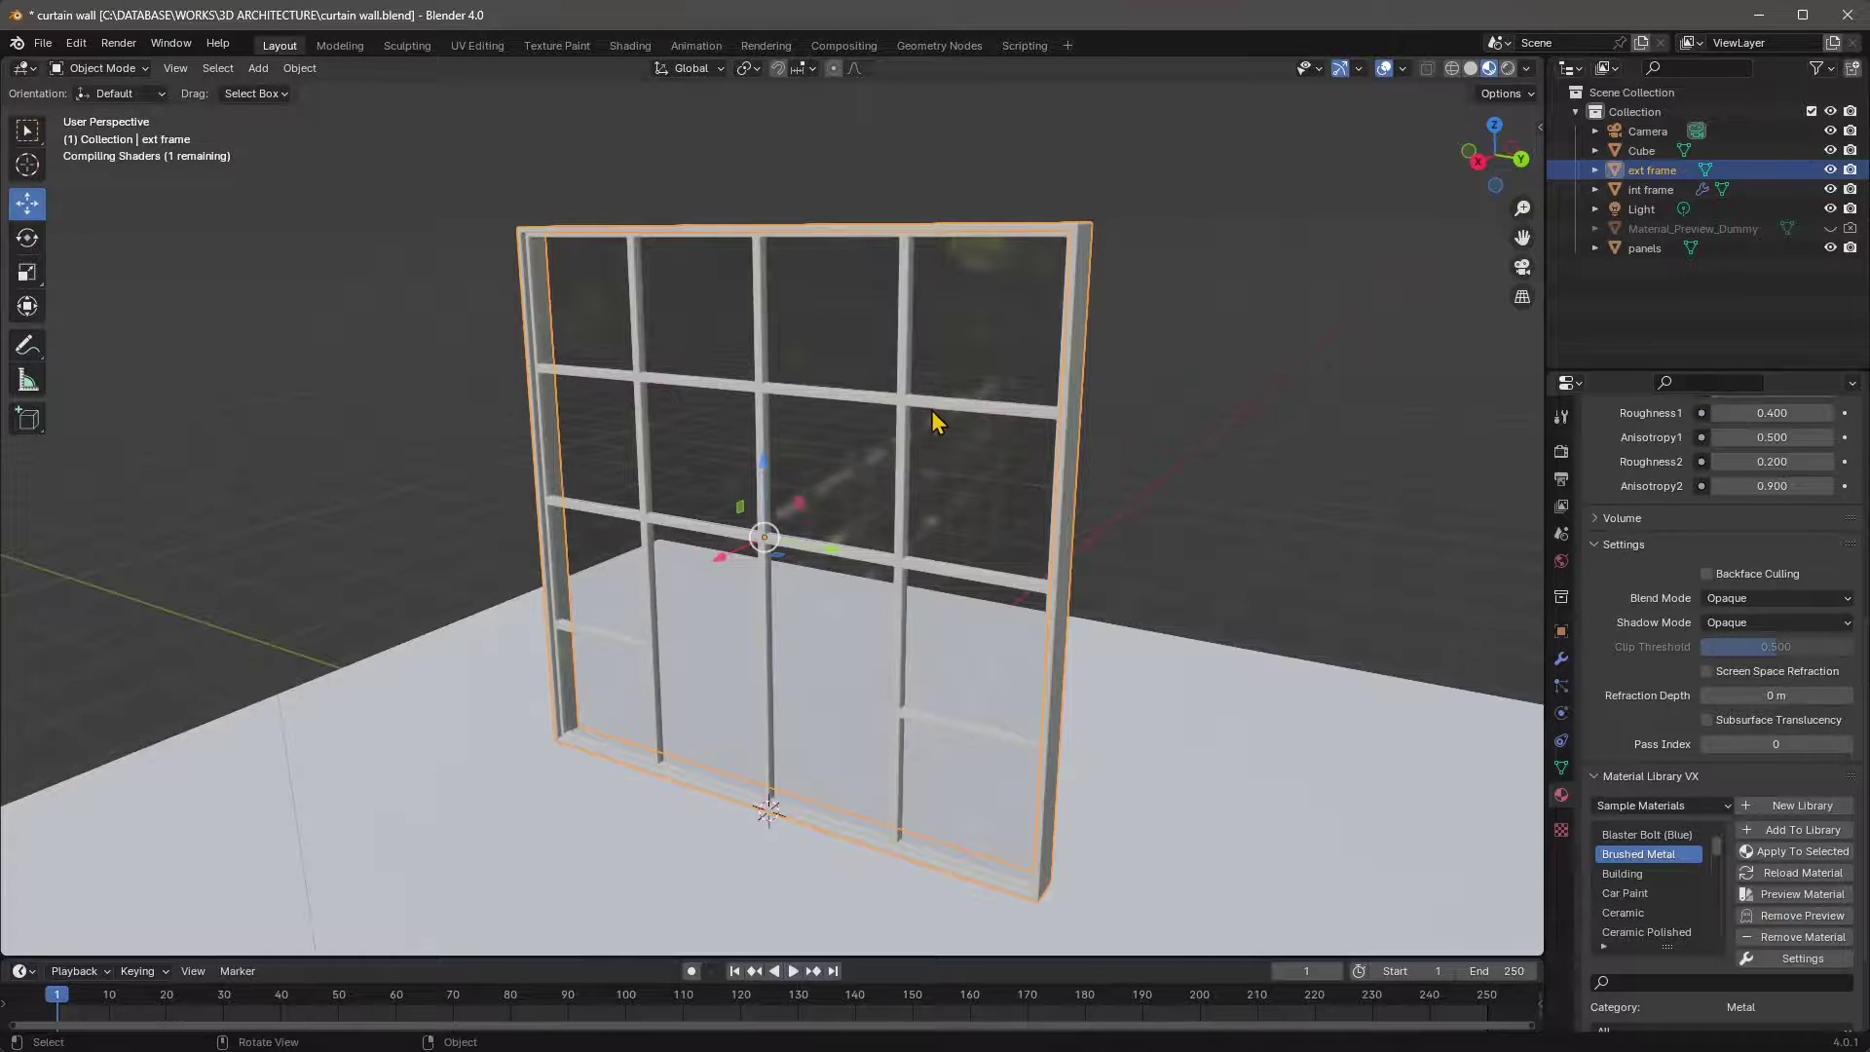
# - Create a new material on the int frame and apply the Metalic Paint library material to it
pyautogui.click(906, 414)
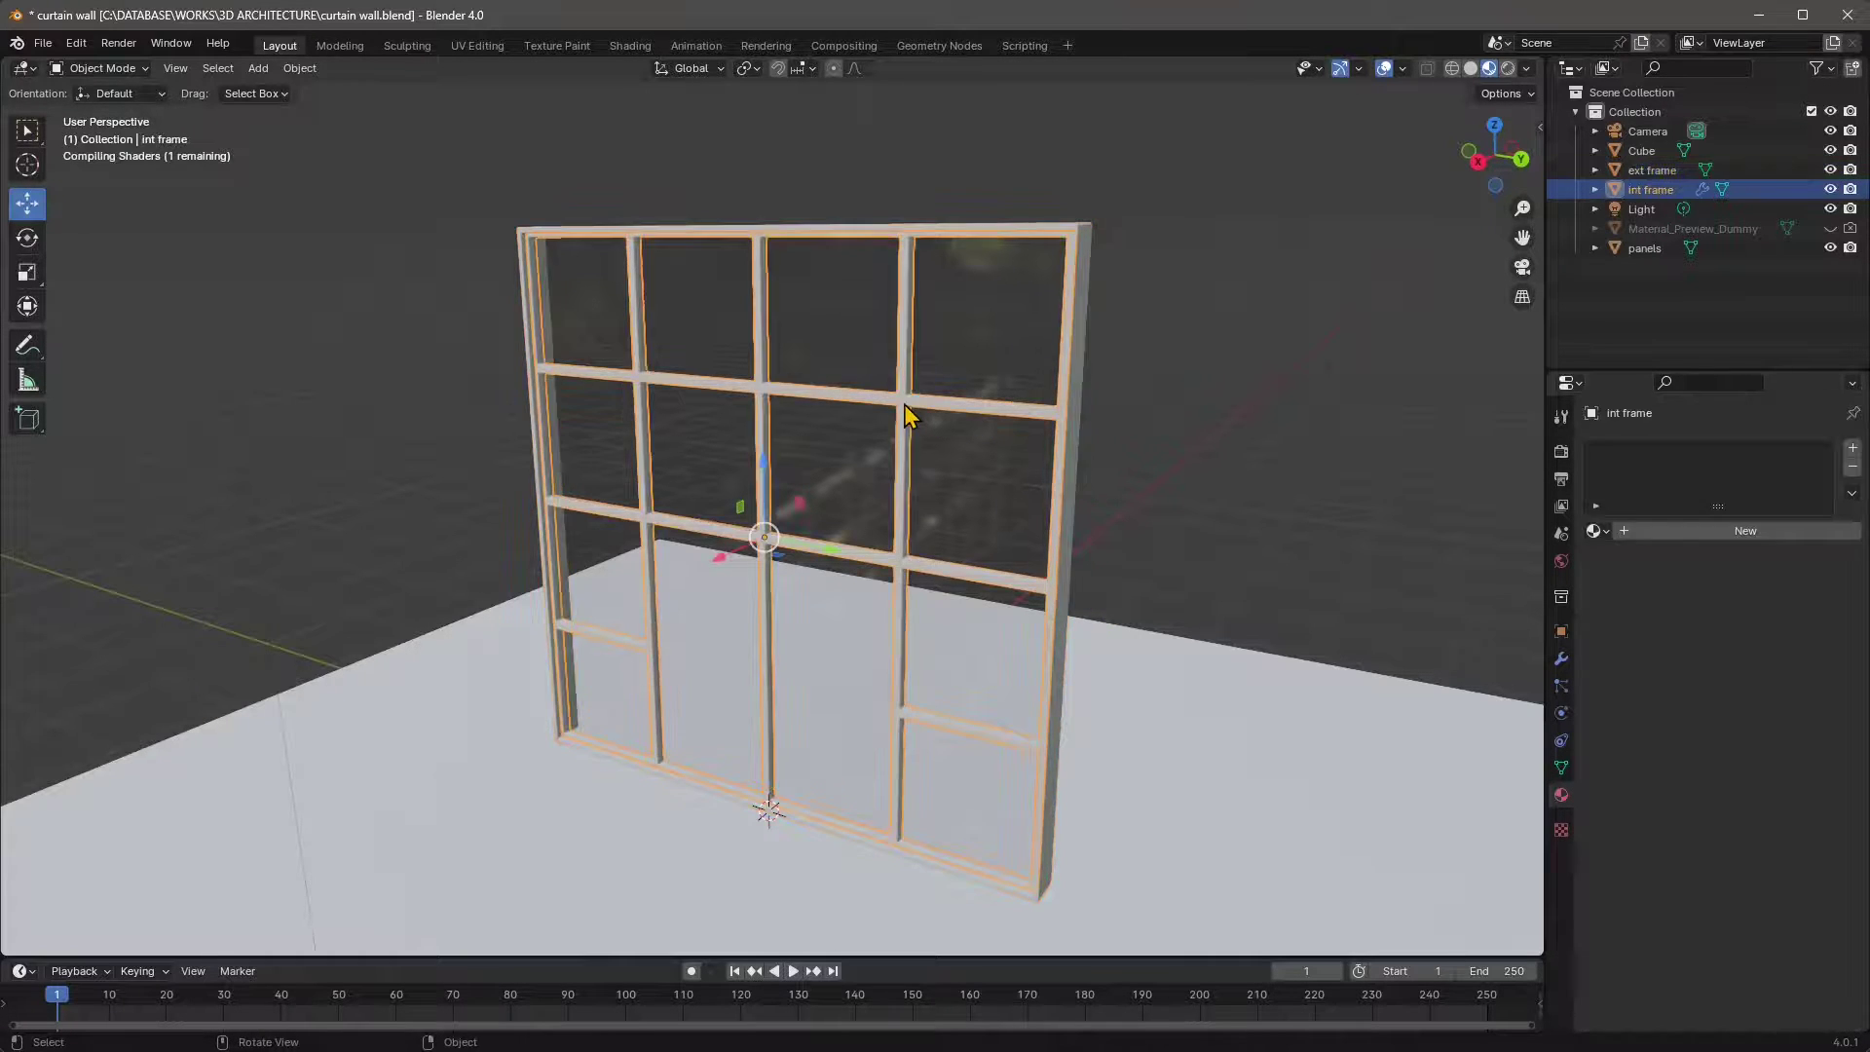
pyautogui.click(1646, 534)
pyautogui.scroll(-5, 1669, 933)
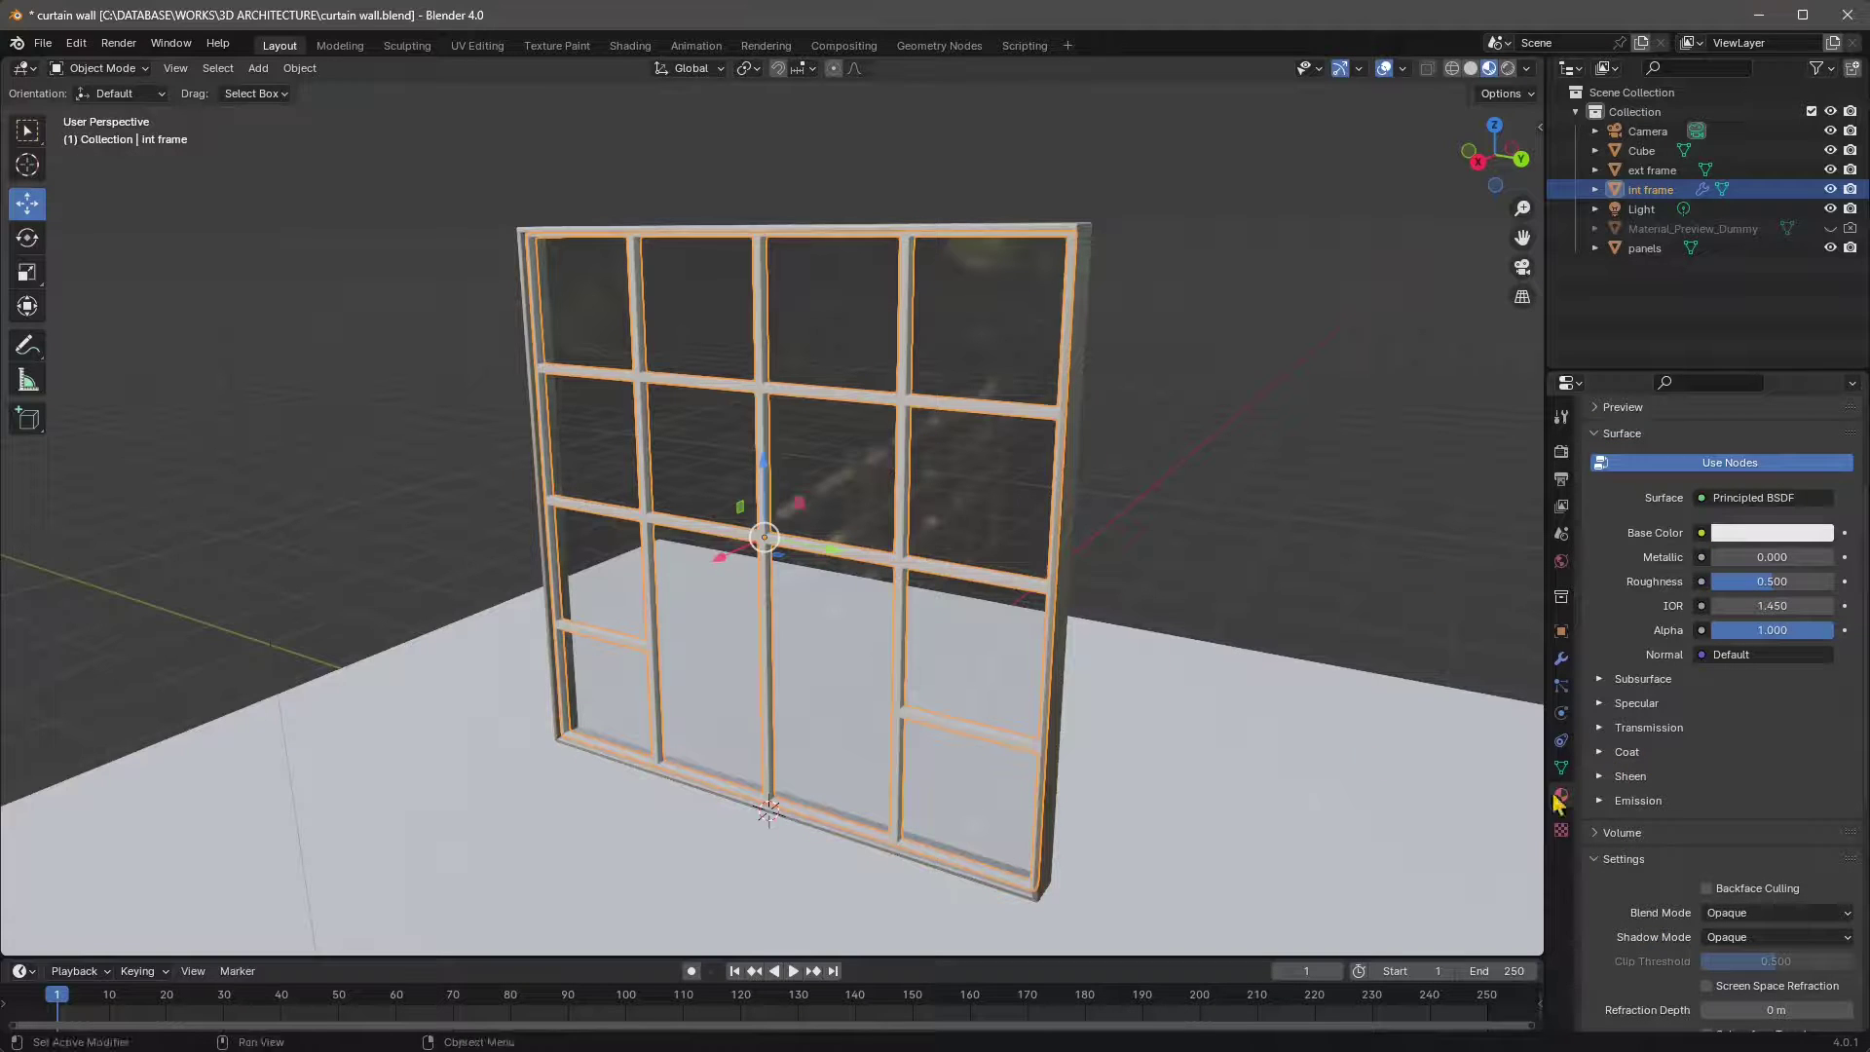
pyautogui.scroll(-2, 1695, 813)
pyautogui.scroll(-5, 1694, 818)
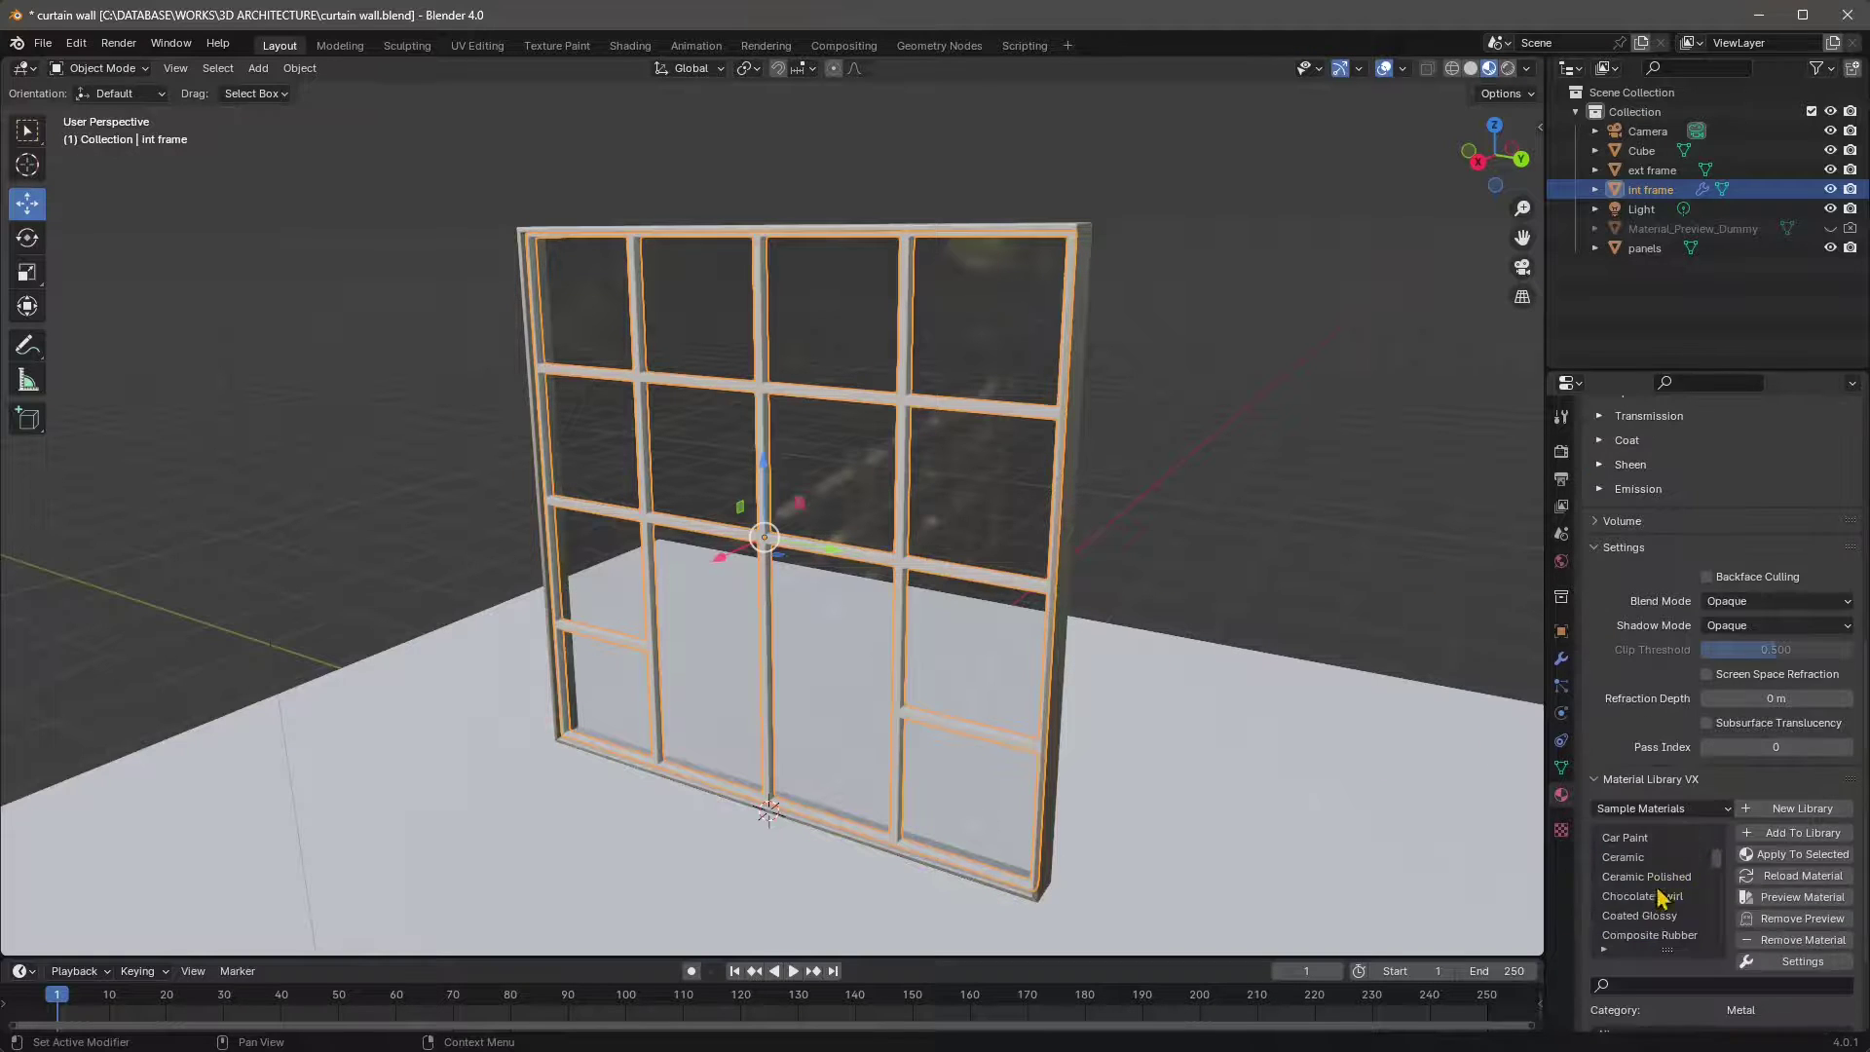
pyautogui.scroll(-8, 1664, 916)
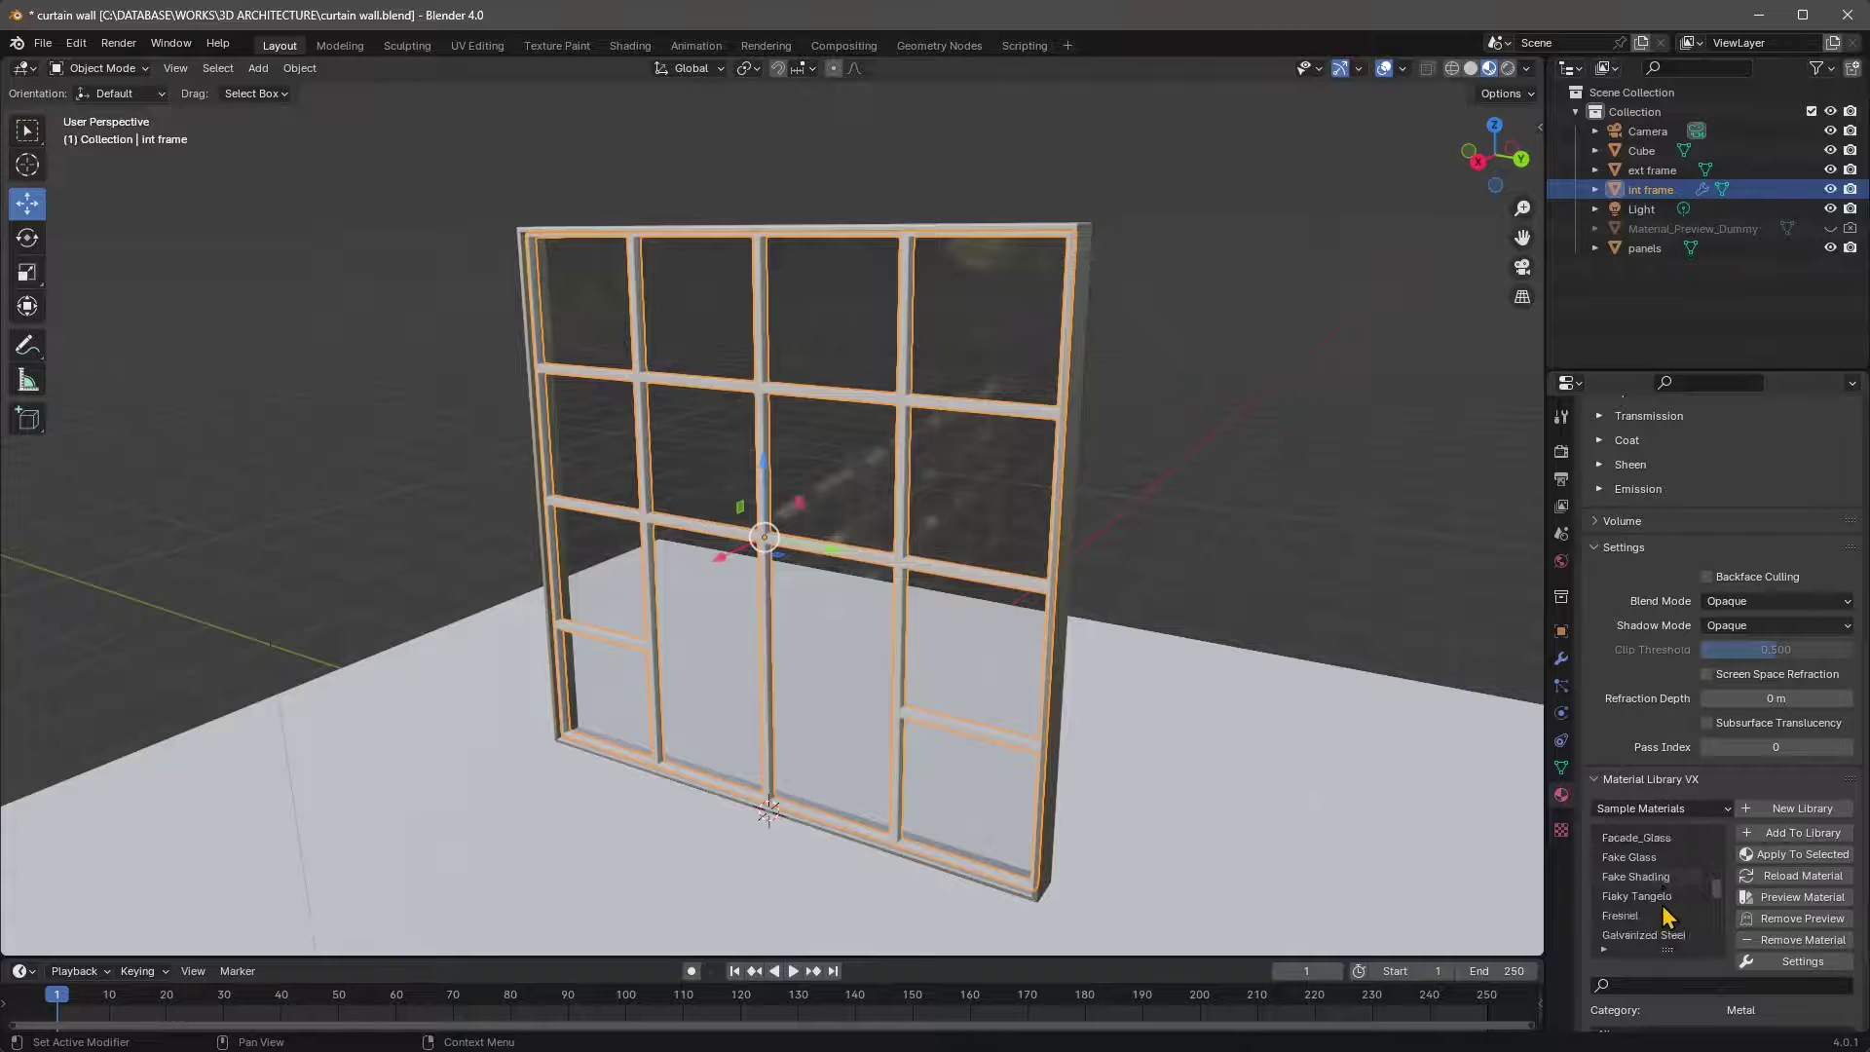
pyautogui.scroll(-4, 1669, 916)
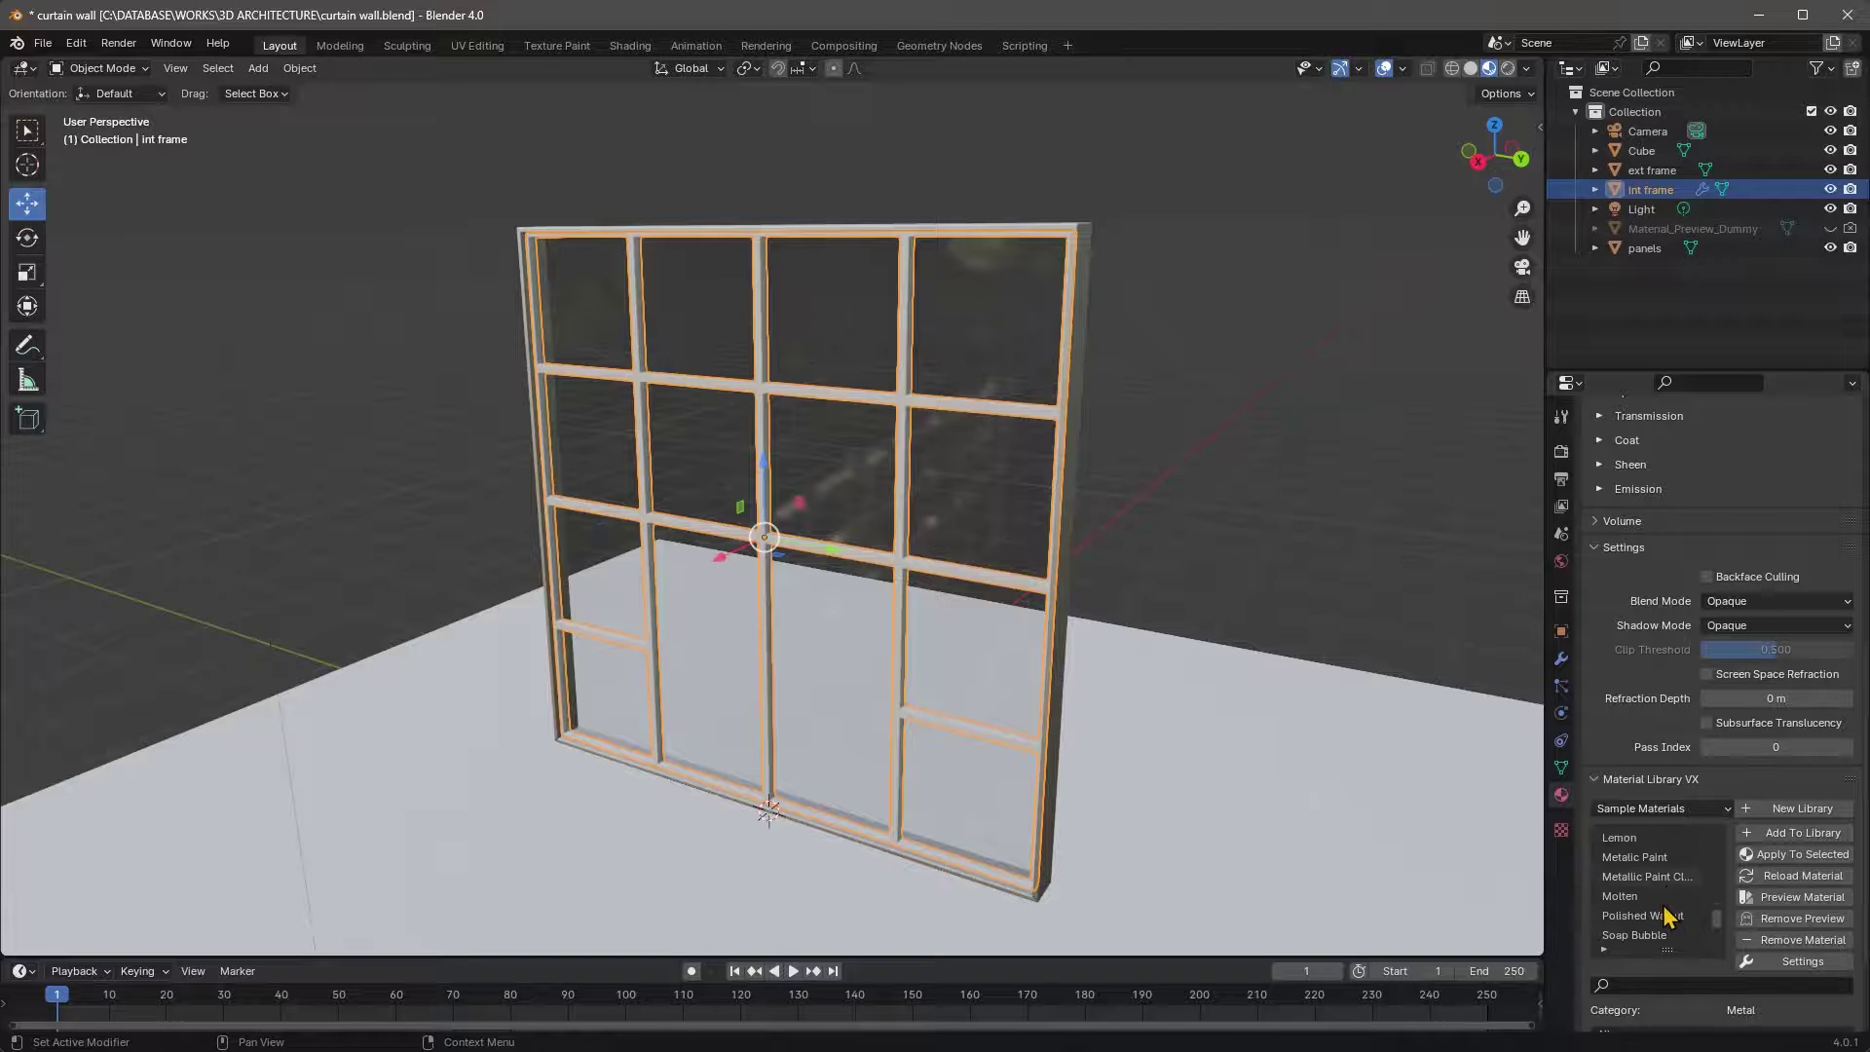
pyautogui.click(1656, 859)
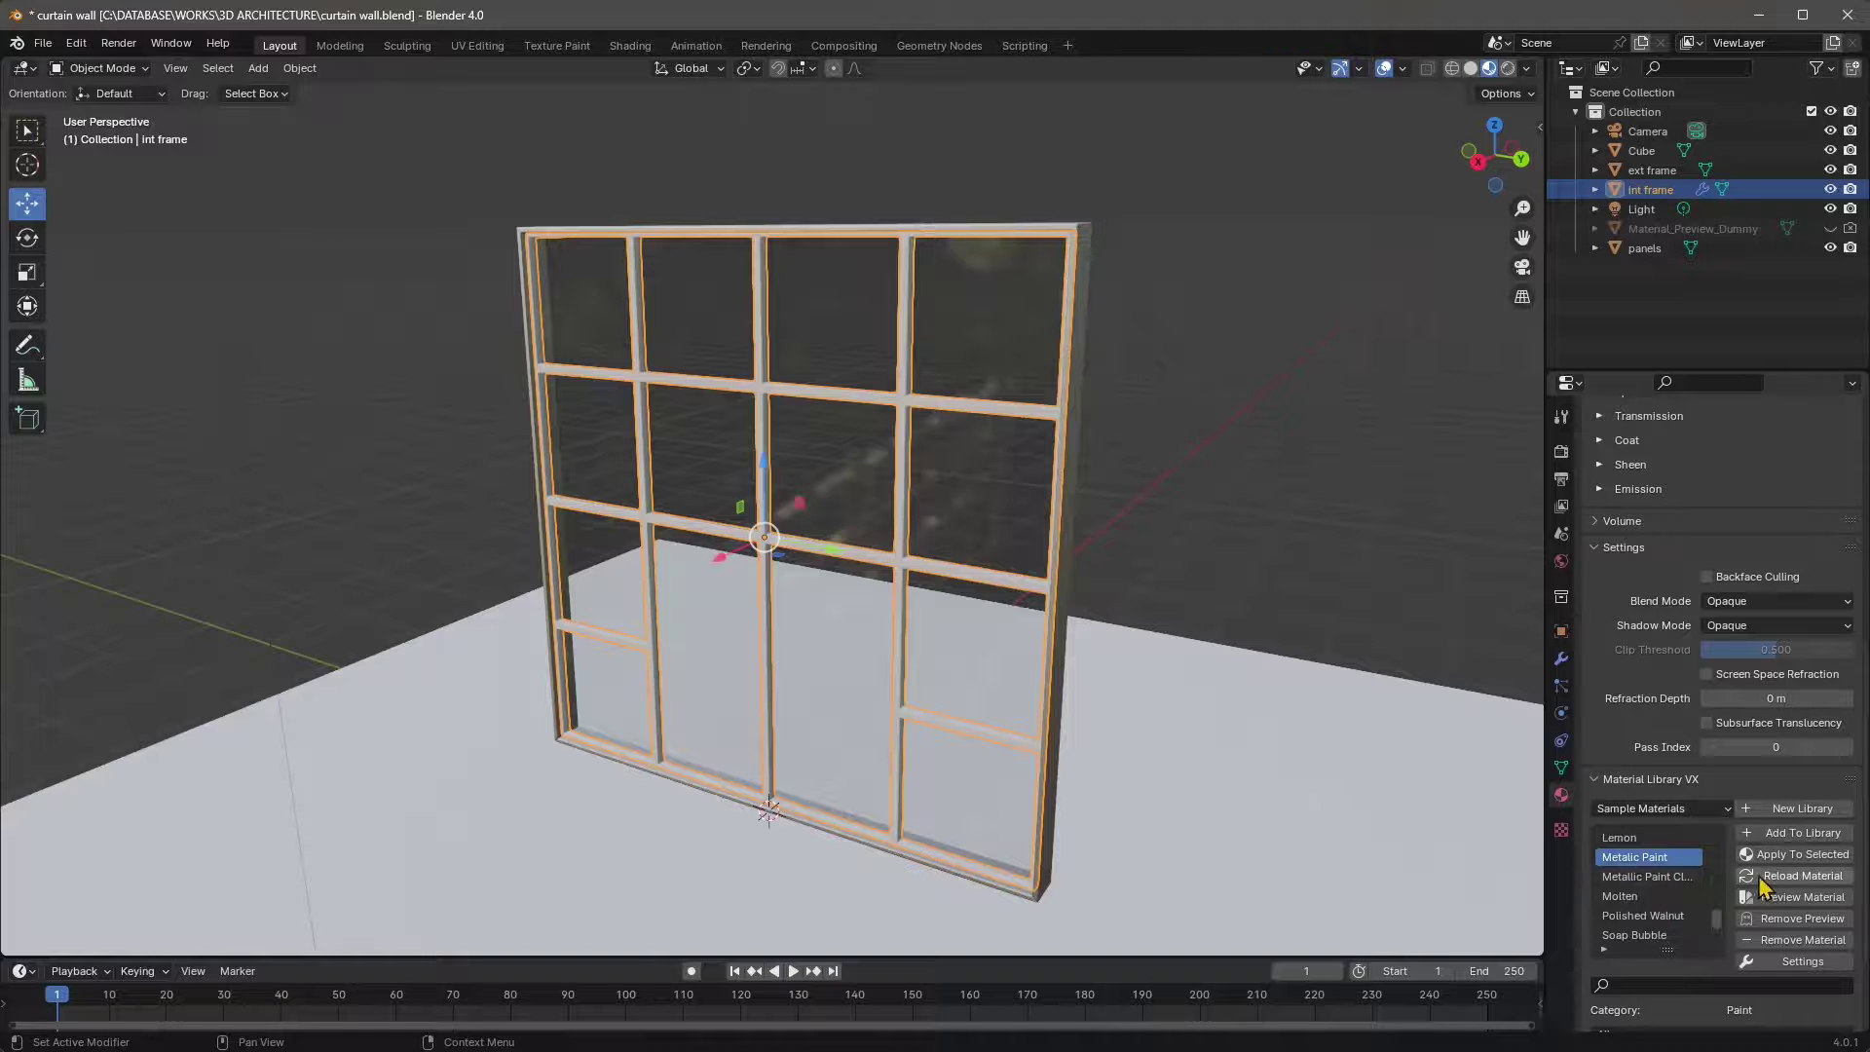
pyautogui.click(1780, 858)
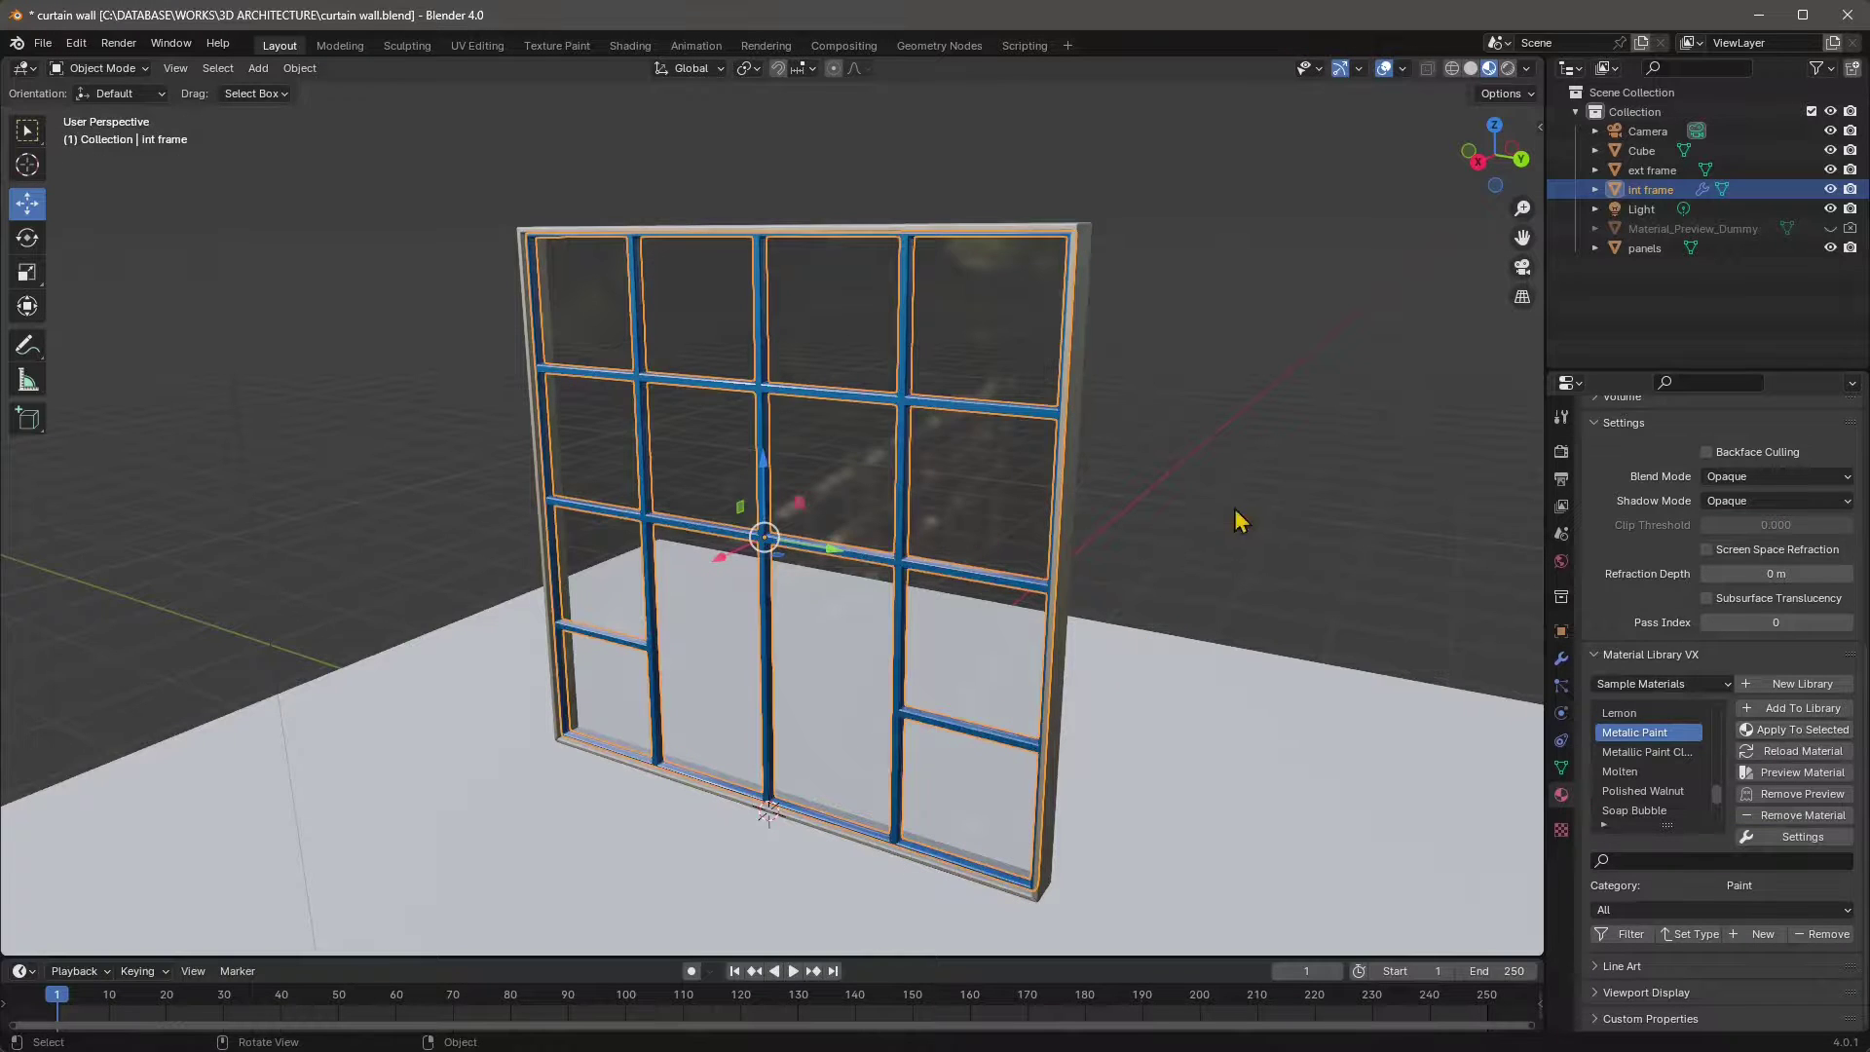
# - Apply the Metalic Paint library material to the ext frame
pyautogui.click(1074, 555)
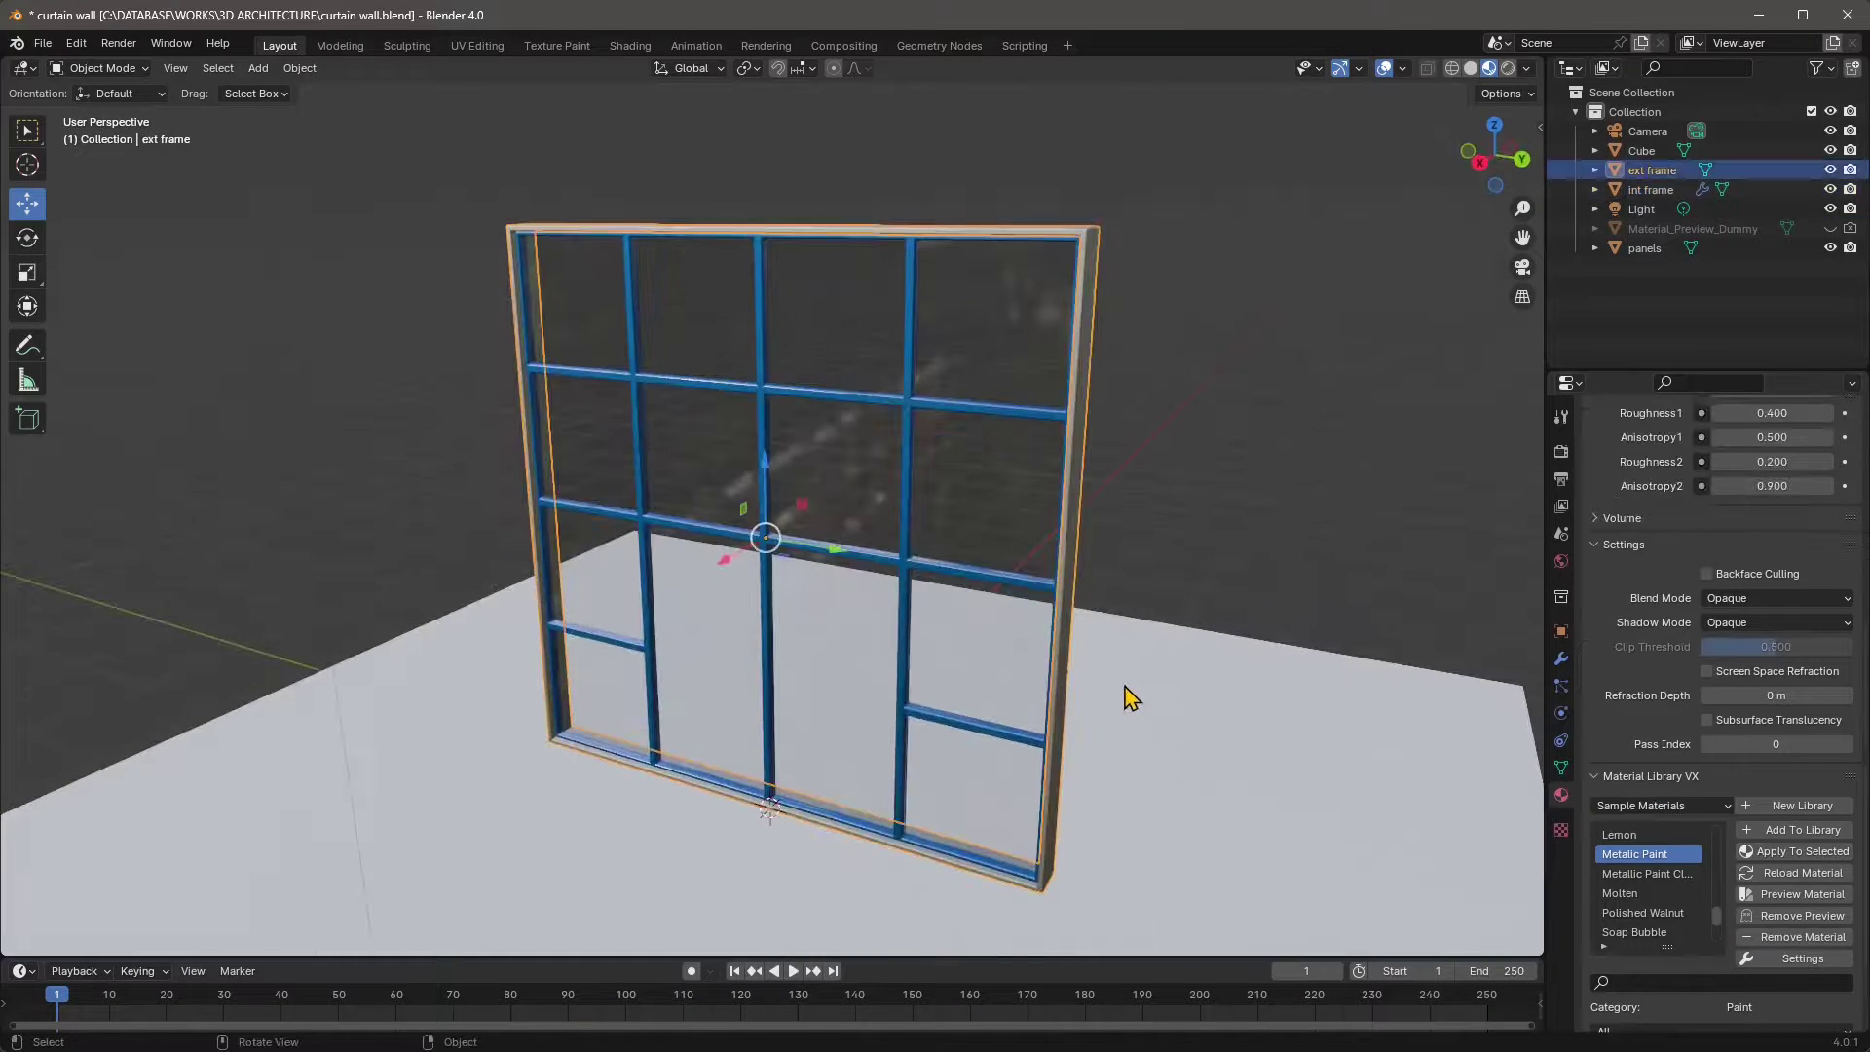
pyautogui.moveTo(1125, 687); pyautogui.dragTo(1126, 676, button='middle')
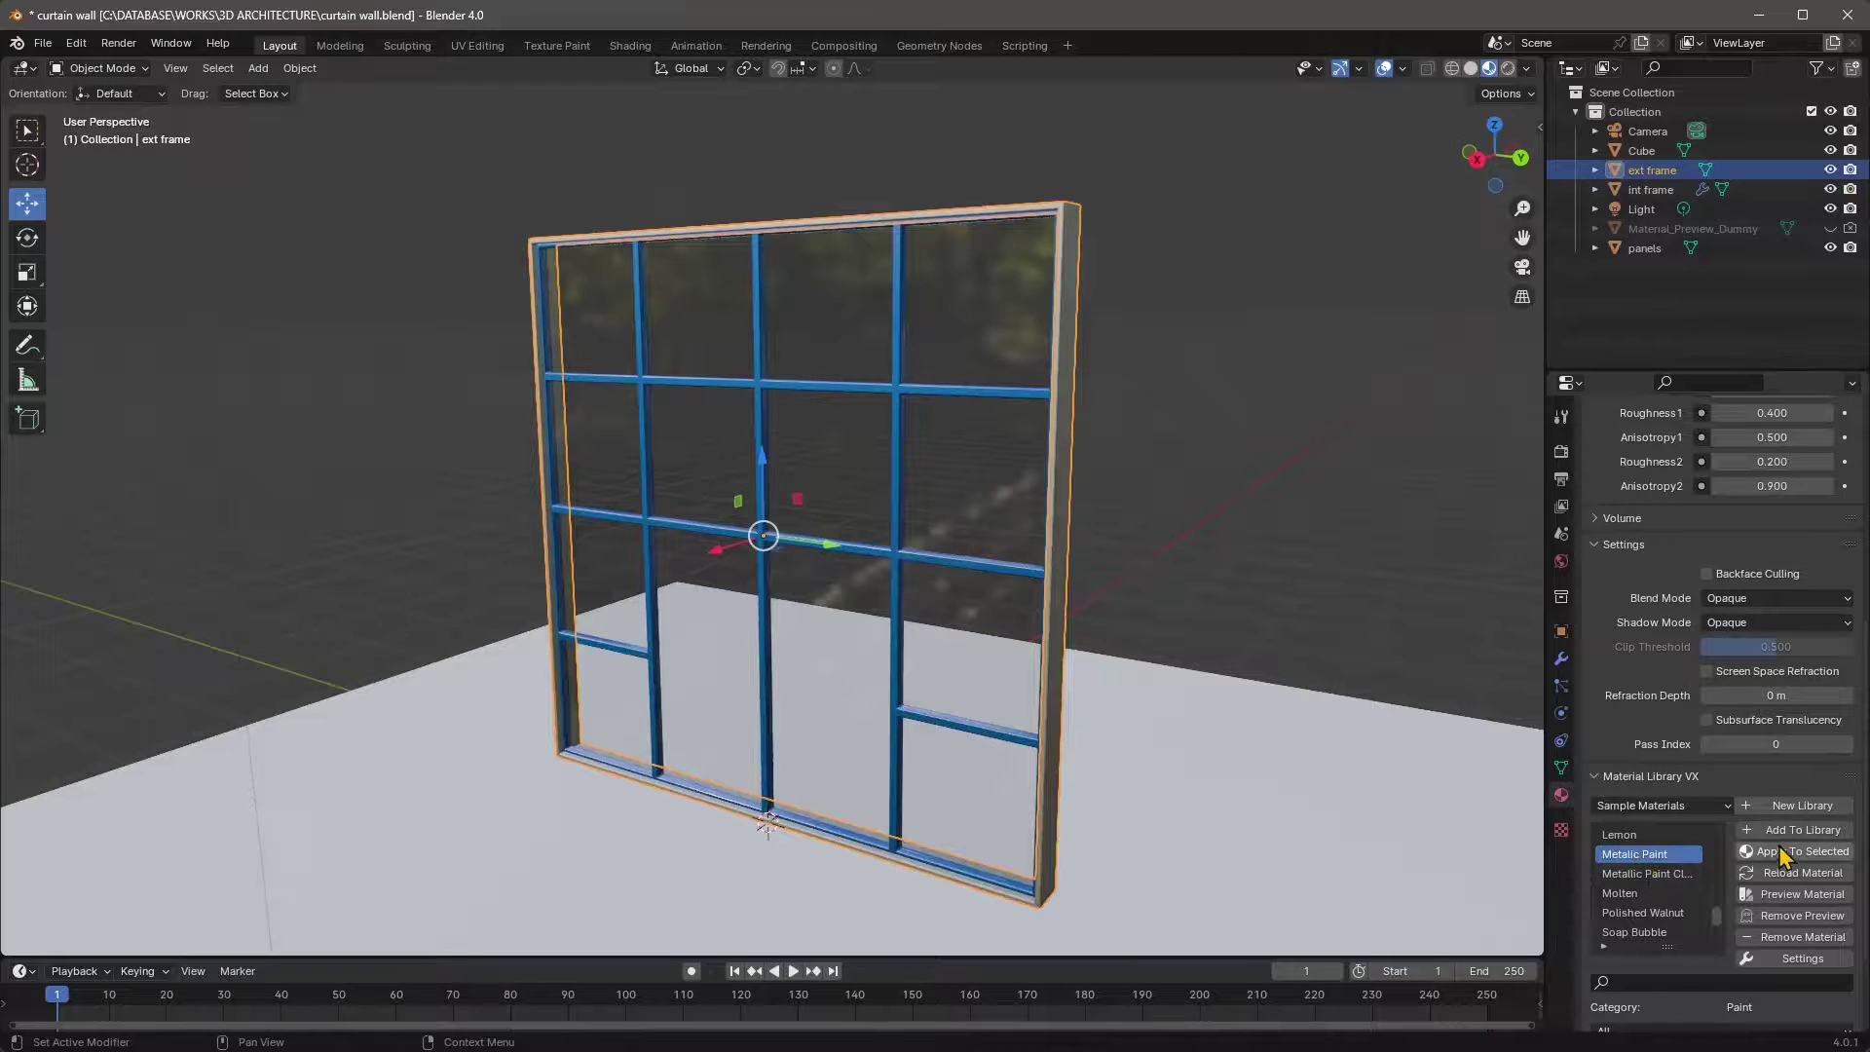
pyautogui.click(1746, 852)
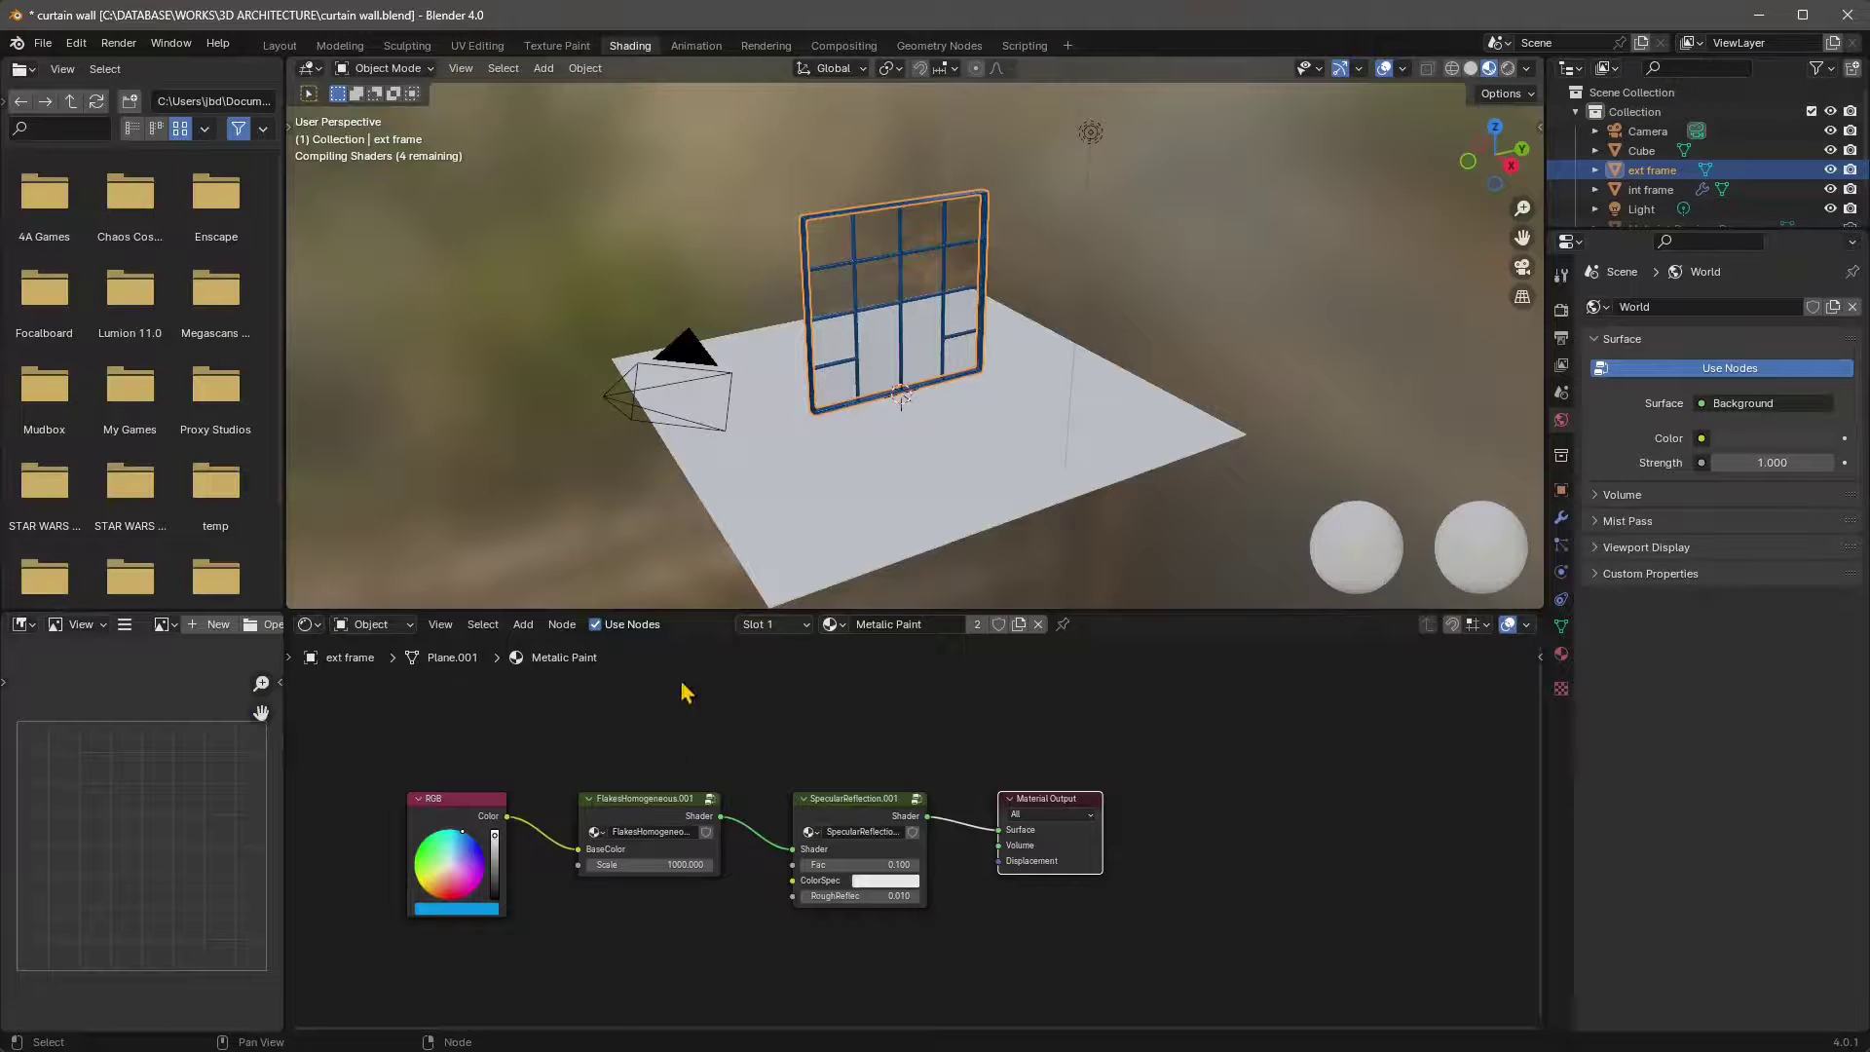
# - In the Shading workspace, change the Metalic Paint material's RGB colour to dark grey and inspect the frames
pyautogui.press('a')
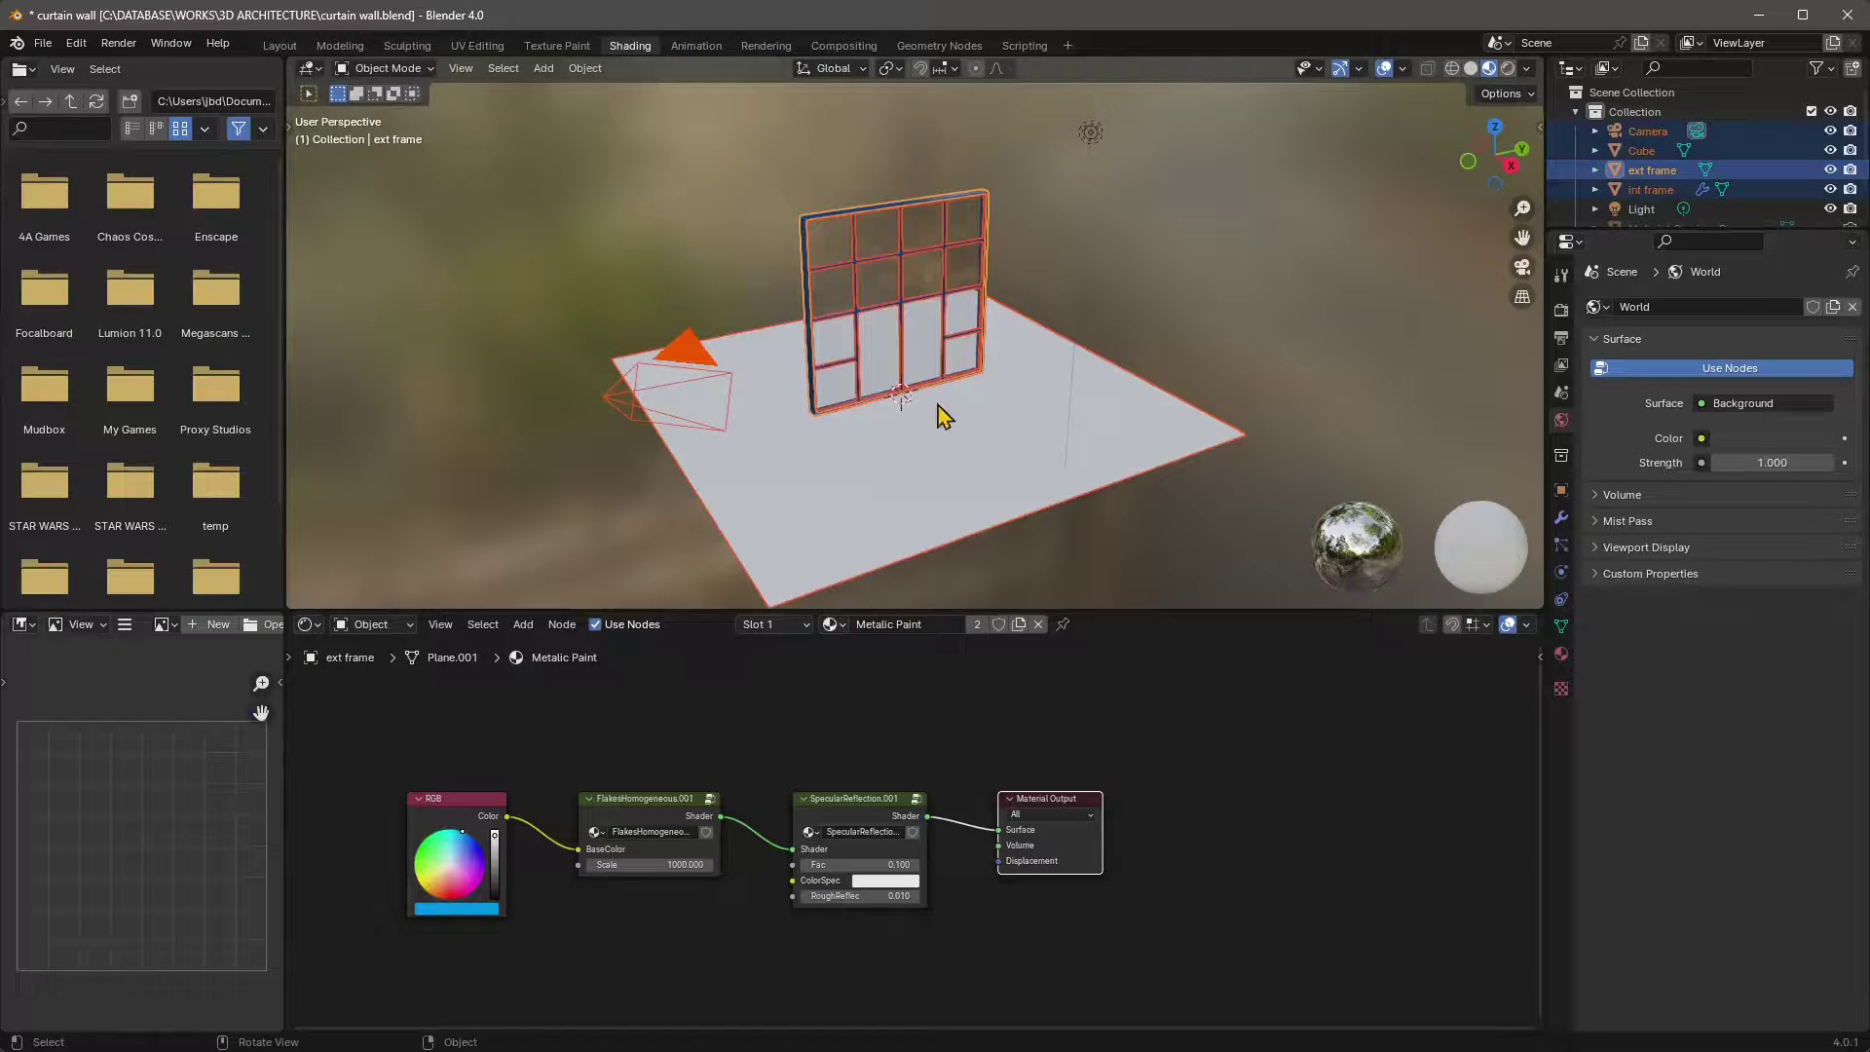
pyautogui.click(1070, 266)
pyautogui.scroll(5, 906, 297)
pyautogui.moveTo(906, 297)
pyautogui.keyDown('shift'); pyautogui.mouseDown(button='middle')
pyautogui.moveTo(936, 380)
pyautogui.moveTo(812, 338)
pyautogui.moveTo(755, 603)
pyautogui.moveTo(848, 534)
pyautogui.mouseUp(button='middle'); pyautogui.keyUp('shift')
pyautogui.click(843, 539)
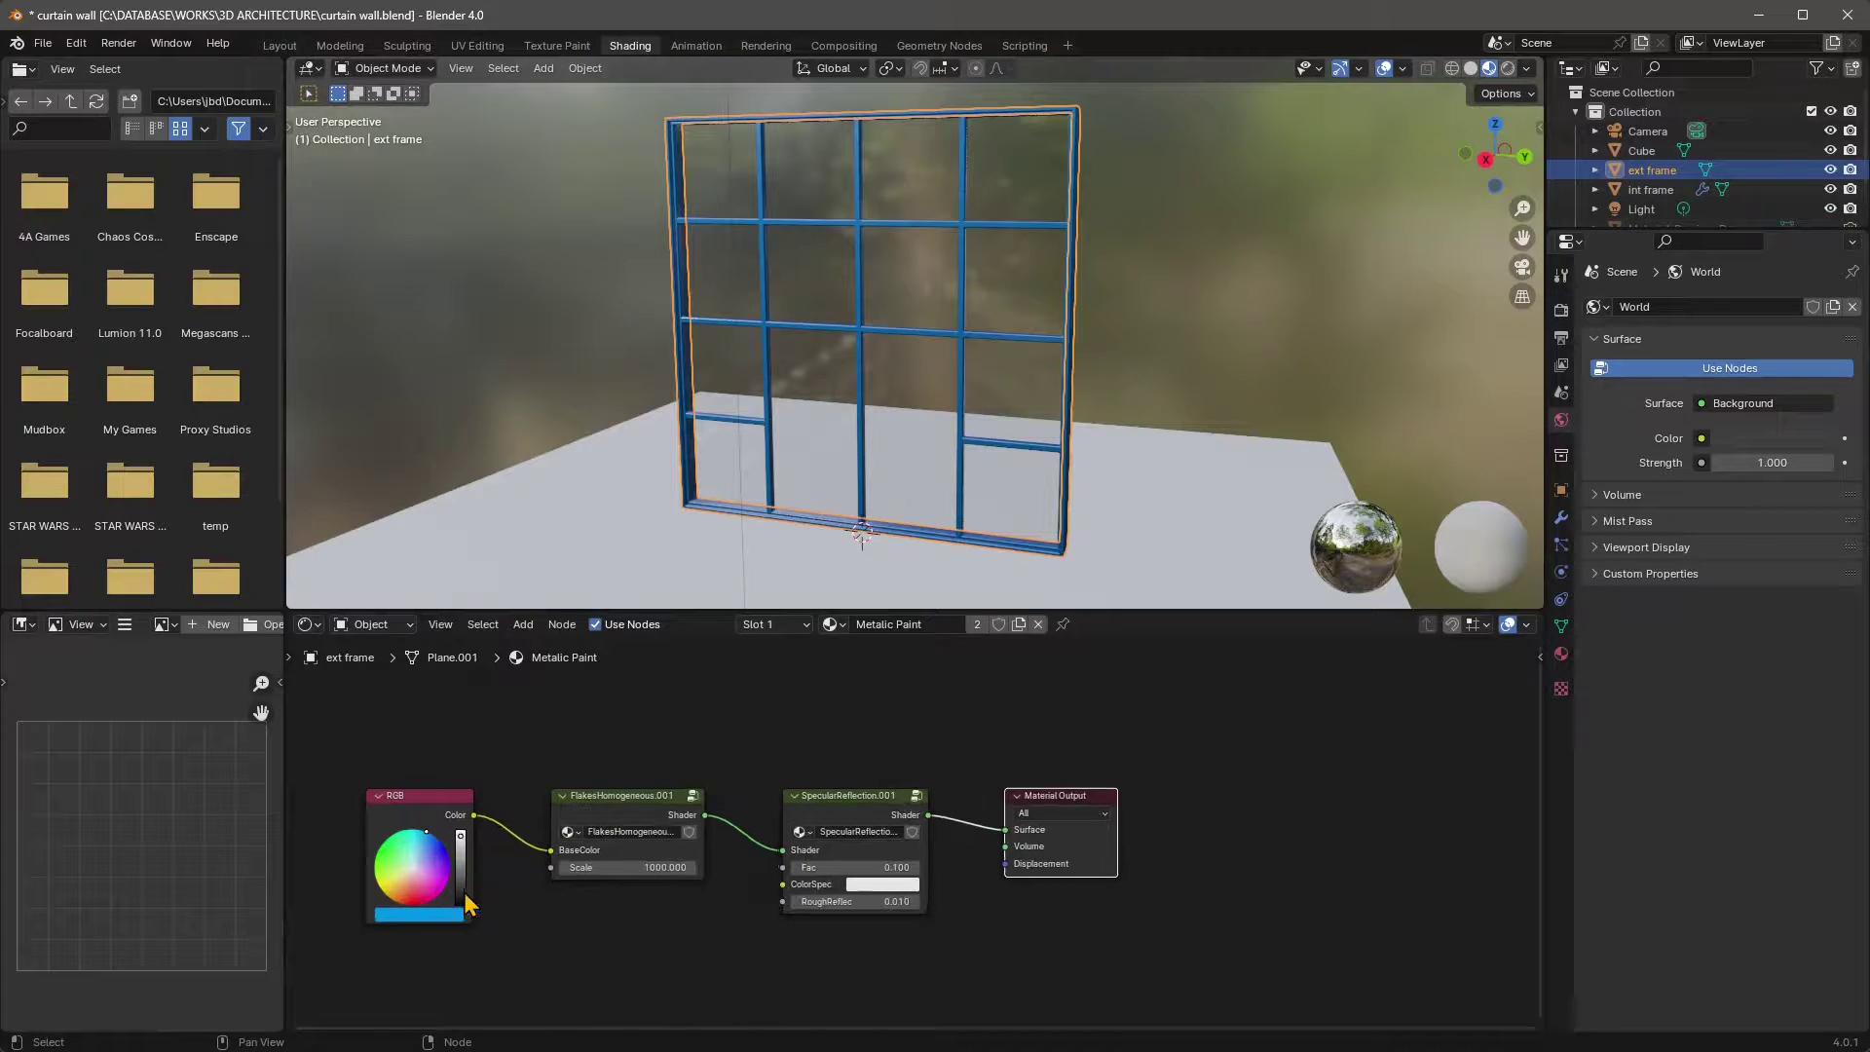
pyautogui.moveTo(458, 846)
pyautogui.mouseDown()
pyautogui.moveTo(460, 898)
pyautogui.moveTo(460, 857)
pyautogui.moveTo(409, 867)
pyautogui.moveTo(461, 876)
pyautogui.mouseUp()
pyautogui.click(461, 888)
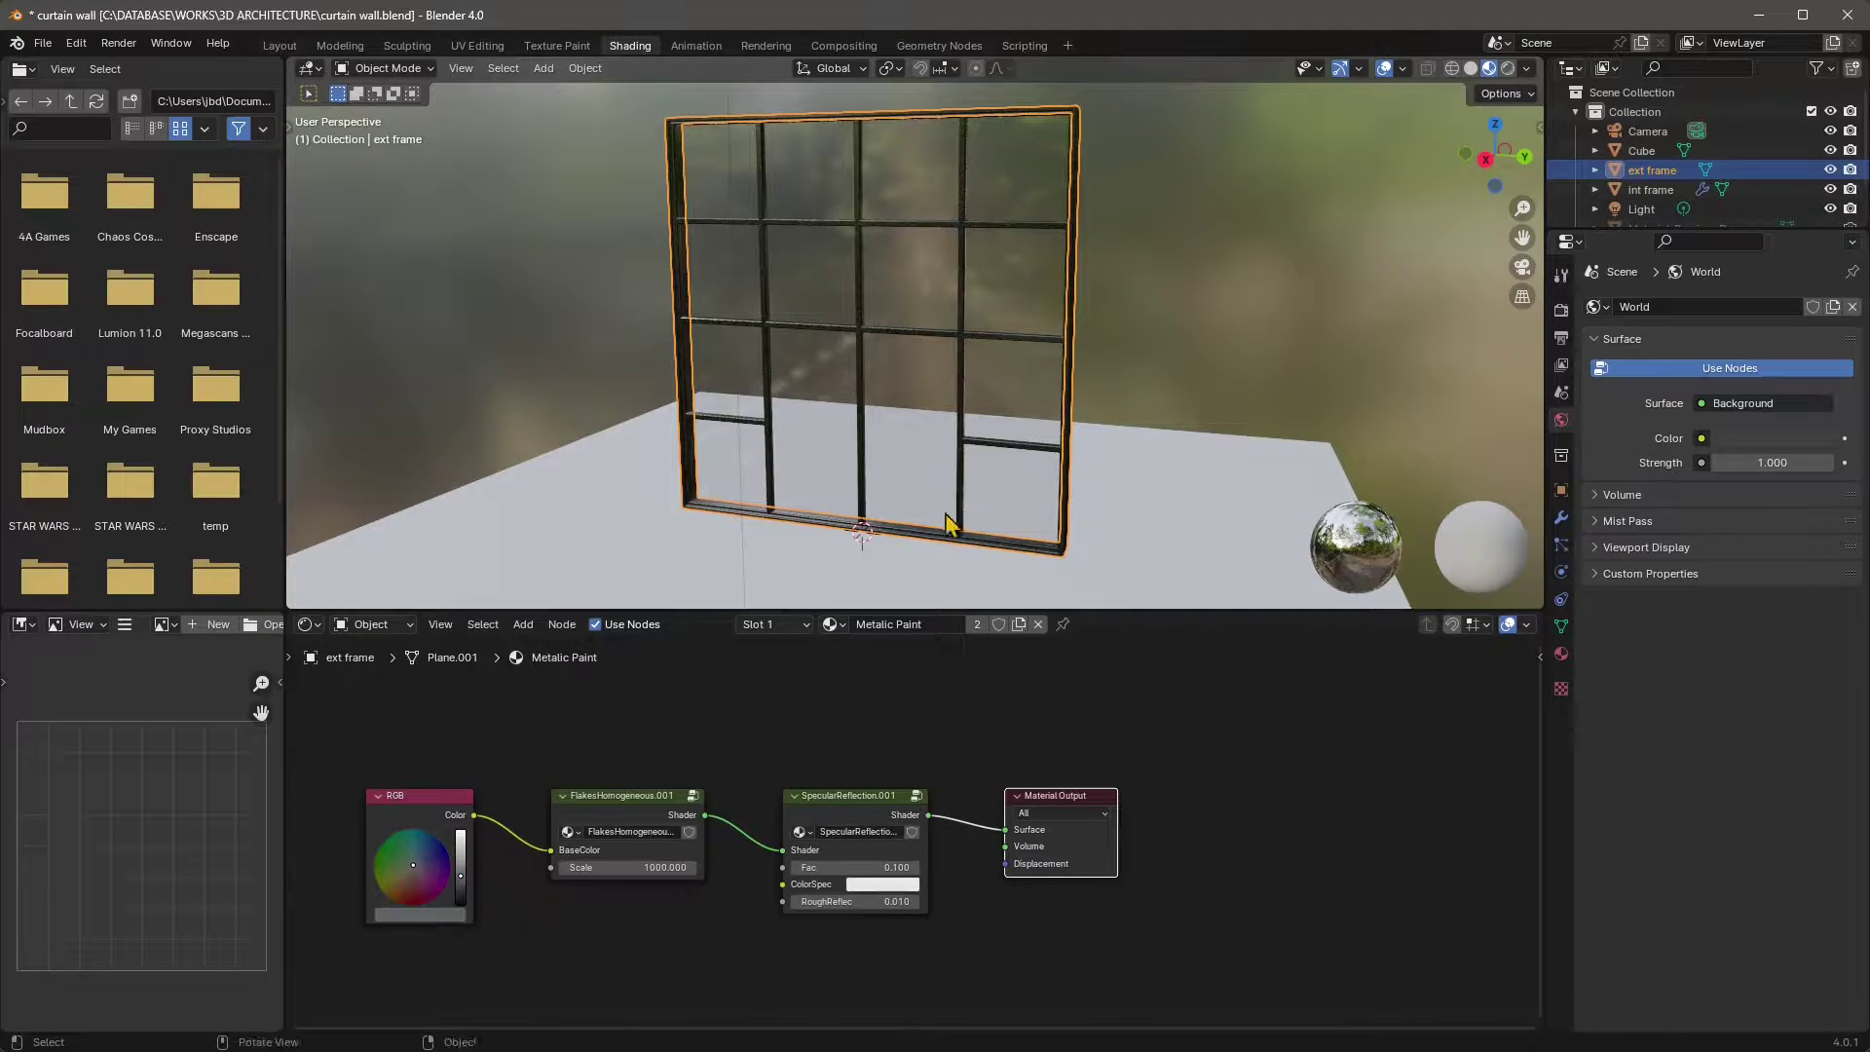
pyautogui.click(634, 421)
pyautogui.moveTo(634, 422); pyautogui.dragTo(672, 277, button='middle')
pyautogui.moveTo(690, 369); pyautogui.dragTo(1109, 317, button='middle')
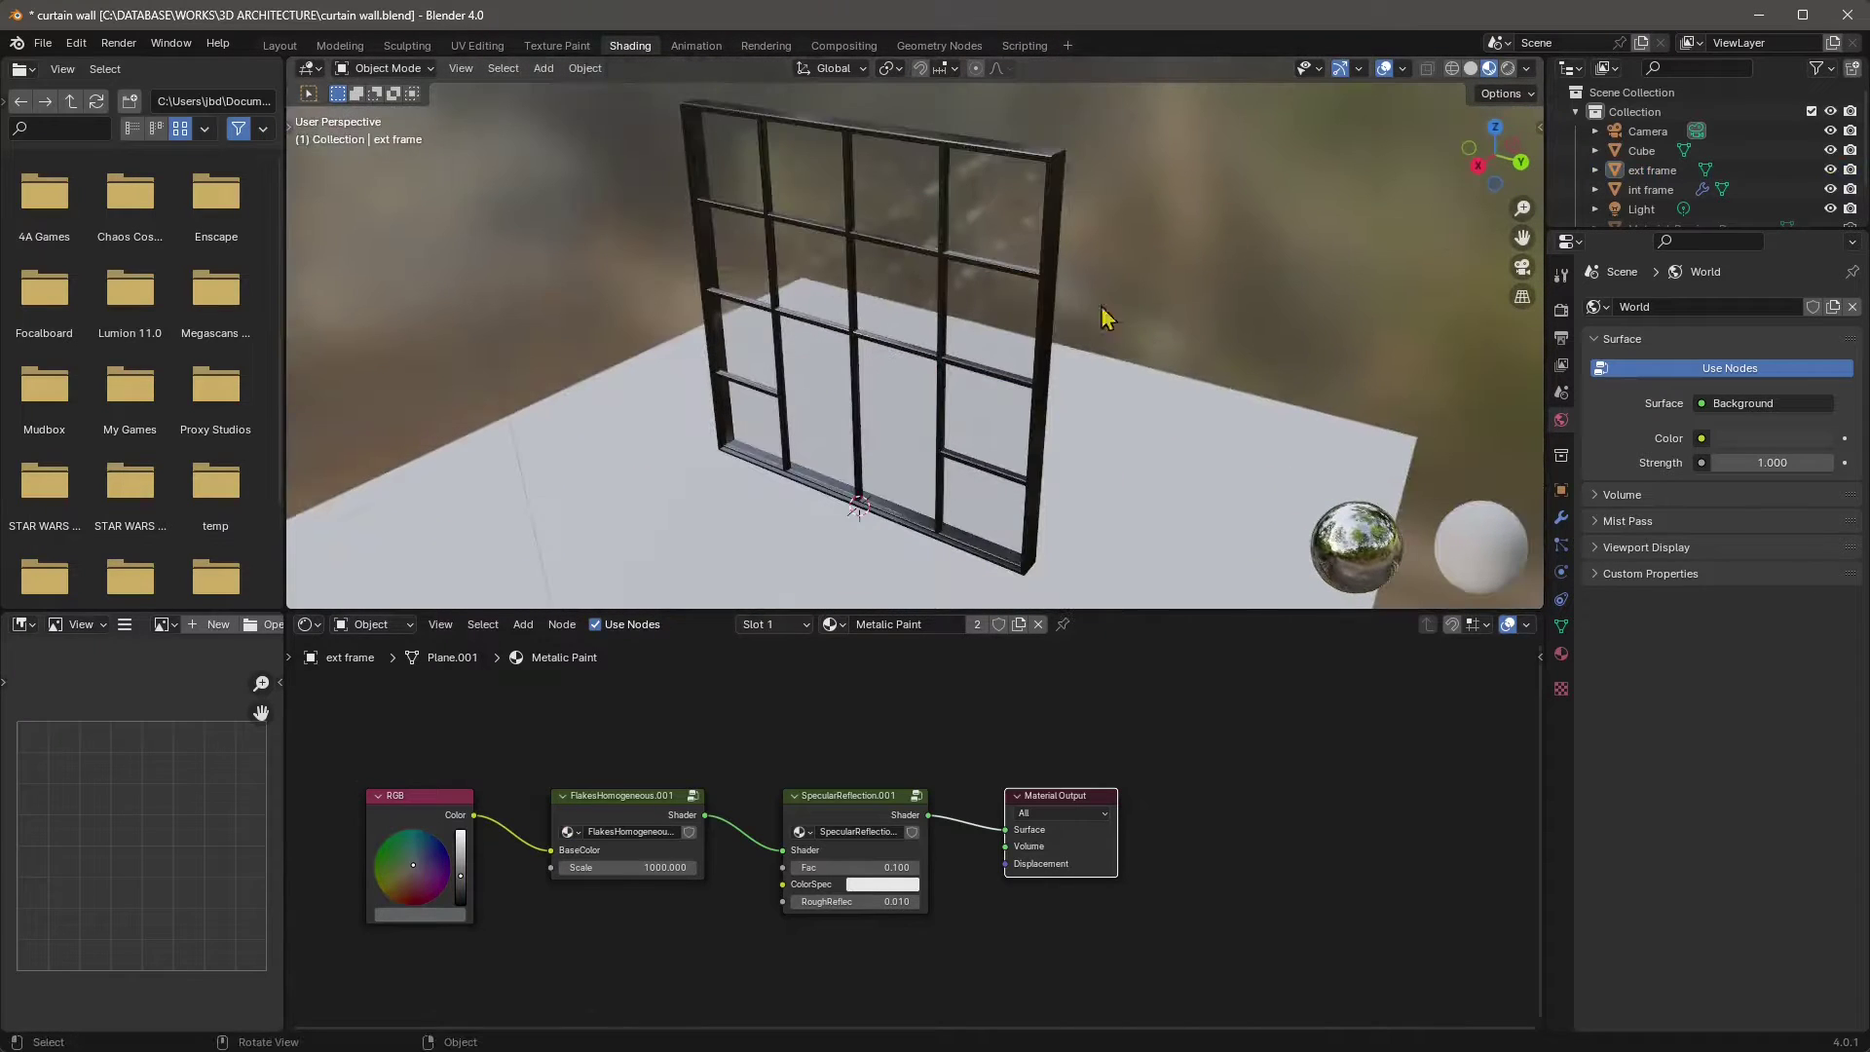
# - Return to the Layout workspace and view the glass wall in Rendered viewport shading
pyautogui.click(1510, 69)
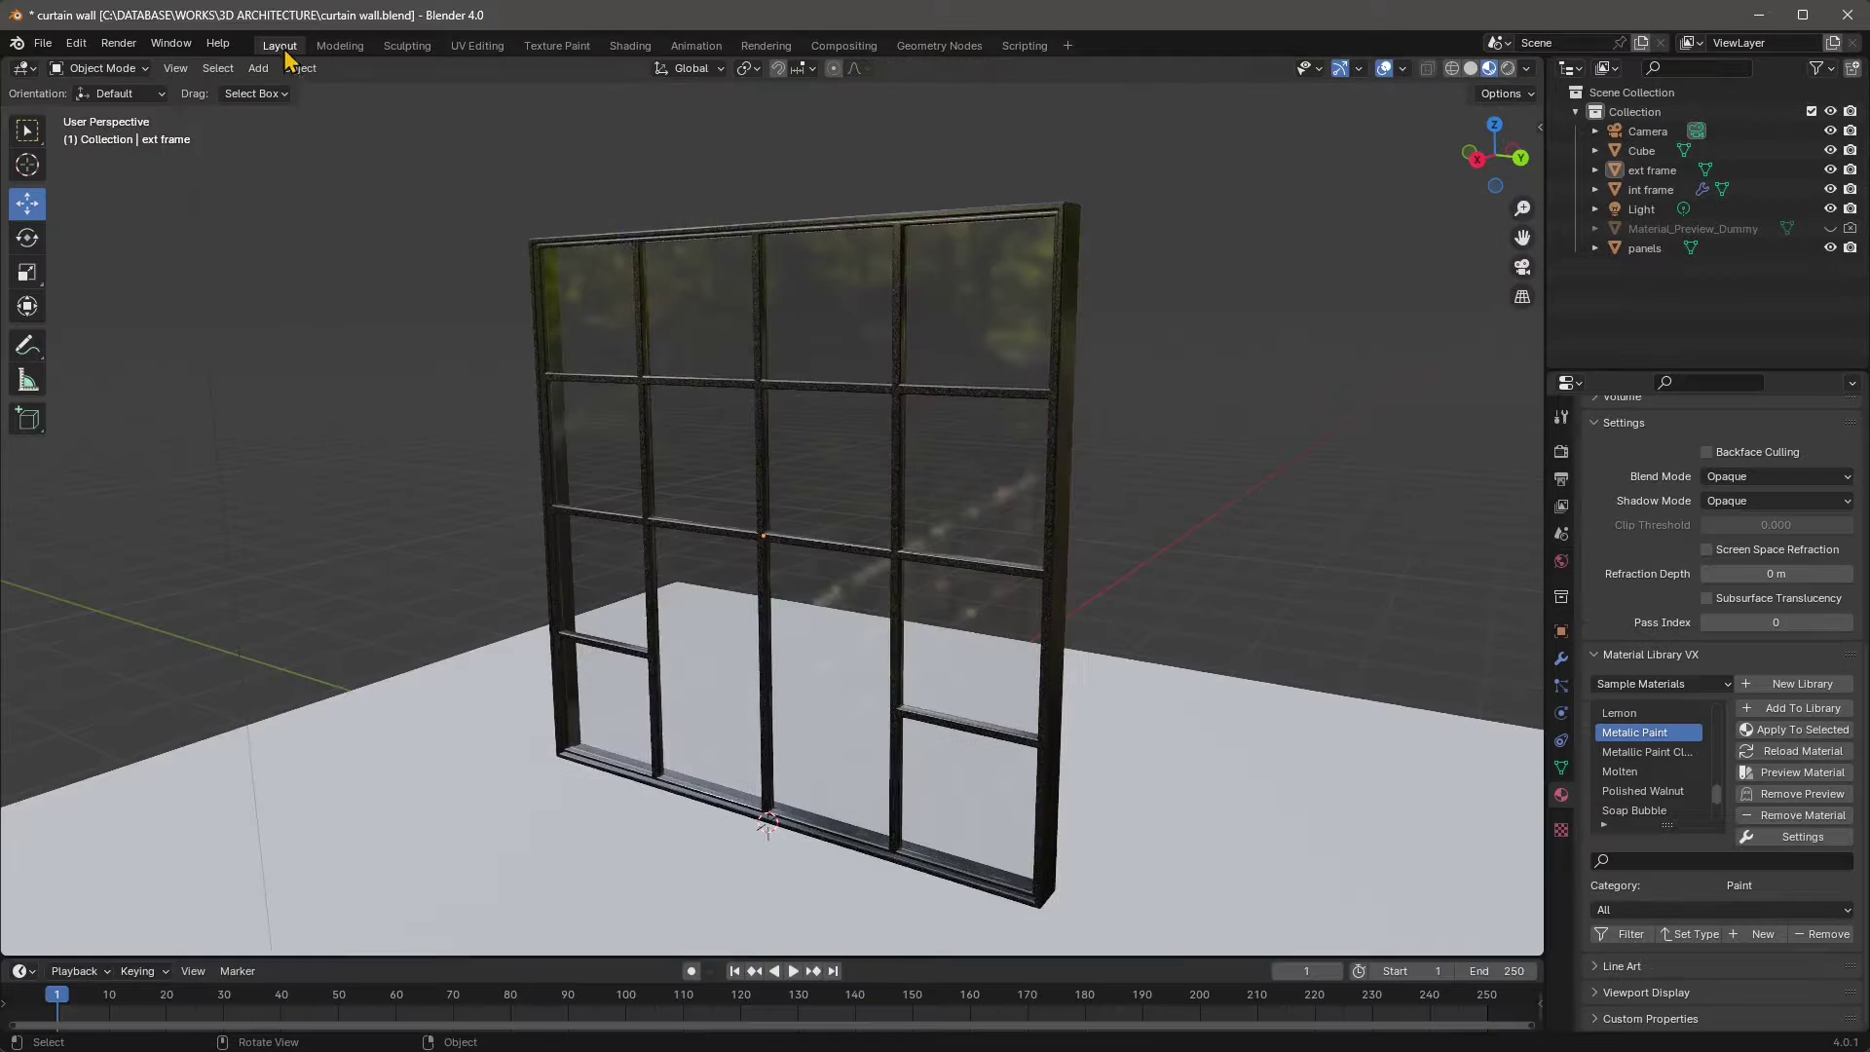
pyautogui.click(280, 46)
pyautogui.click(1509, 69)
pyautogui.scroll(-3, 723, 693)
pyautogui.moveTo(723, 694); pyautogui.dragTo(769, 681, button='middle')
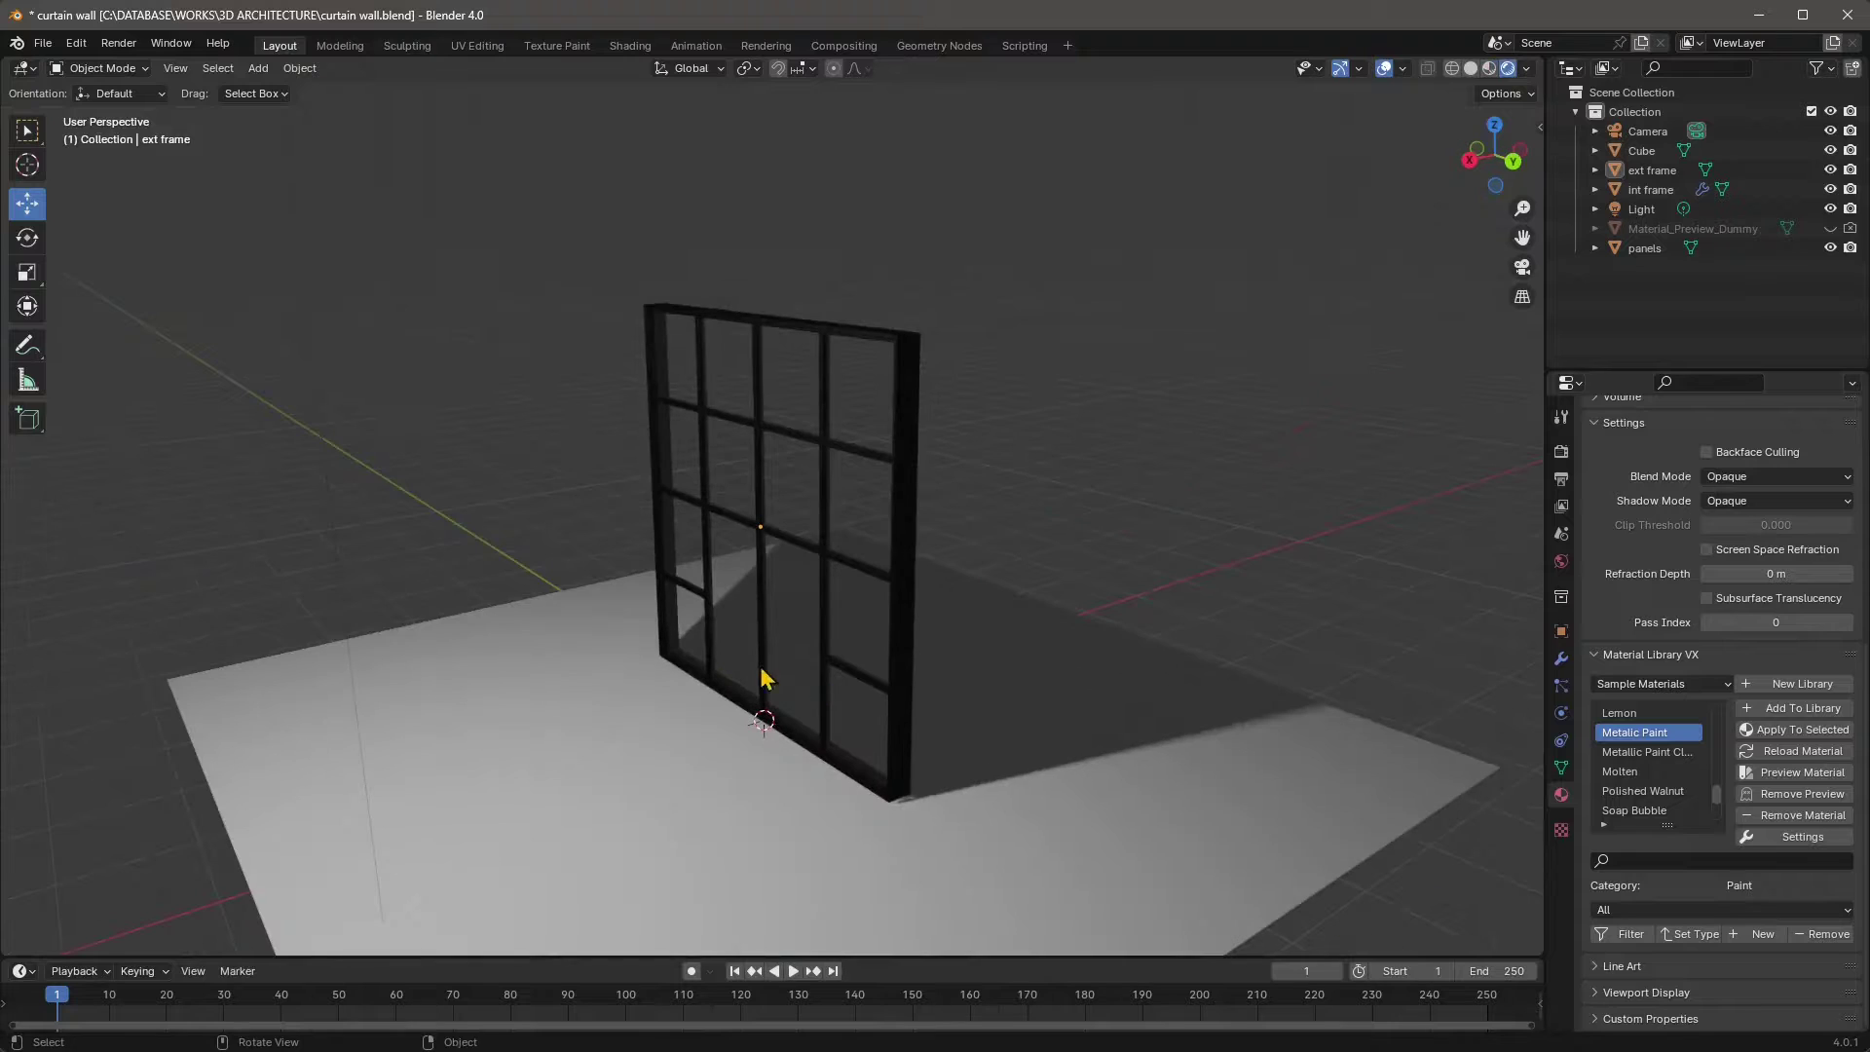
# - Set the render engine to Cycles and inspect the wall and its shadows on the floor
pyautogui.click(1562, 451)
pyautogui.click(1731, 450)
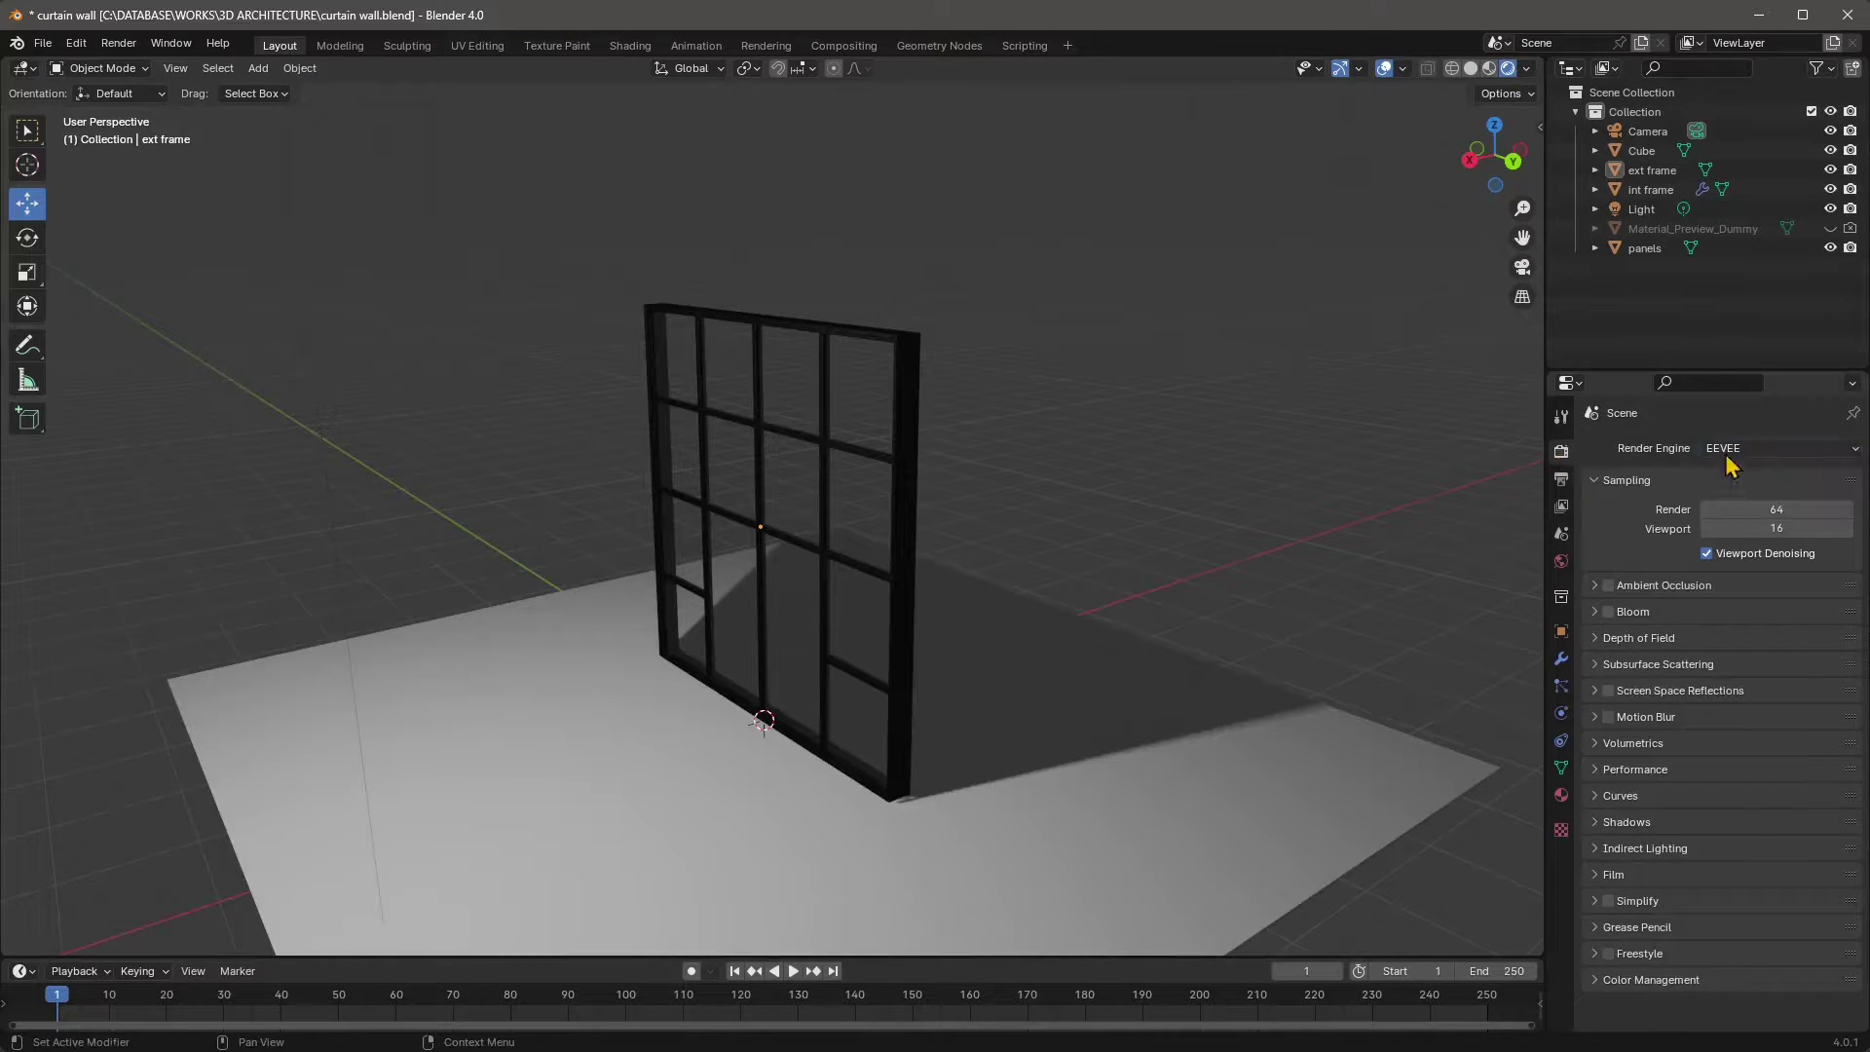
pyautogui.click(1730, 448)
pyautogui.click(1724, 513)
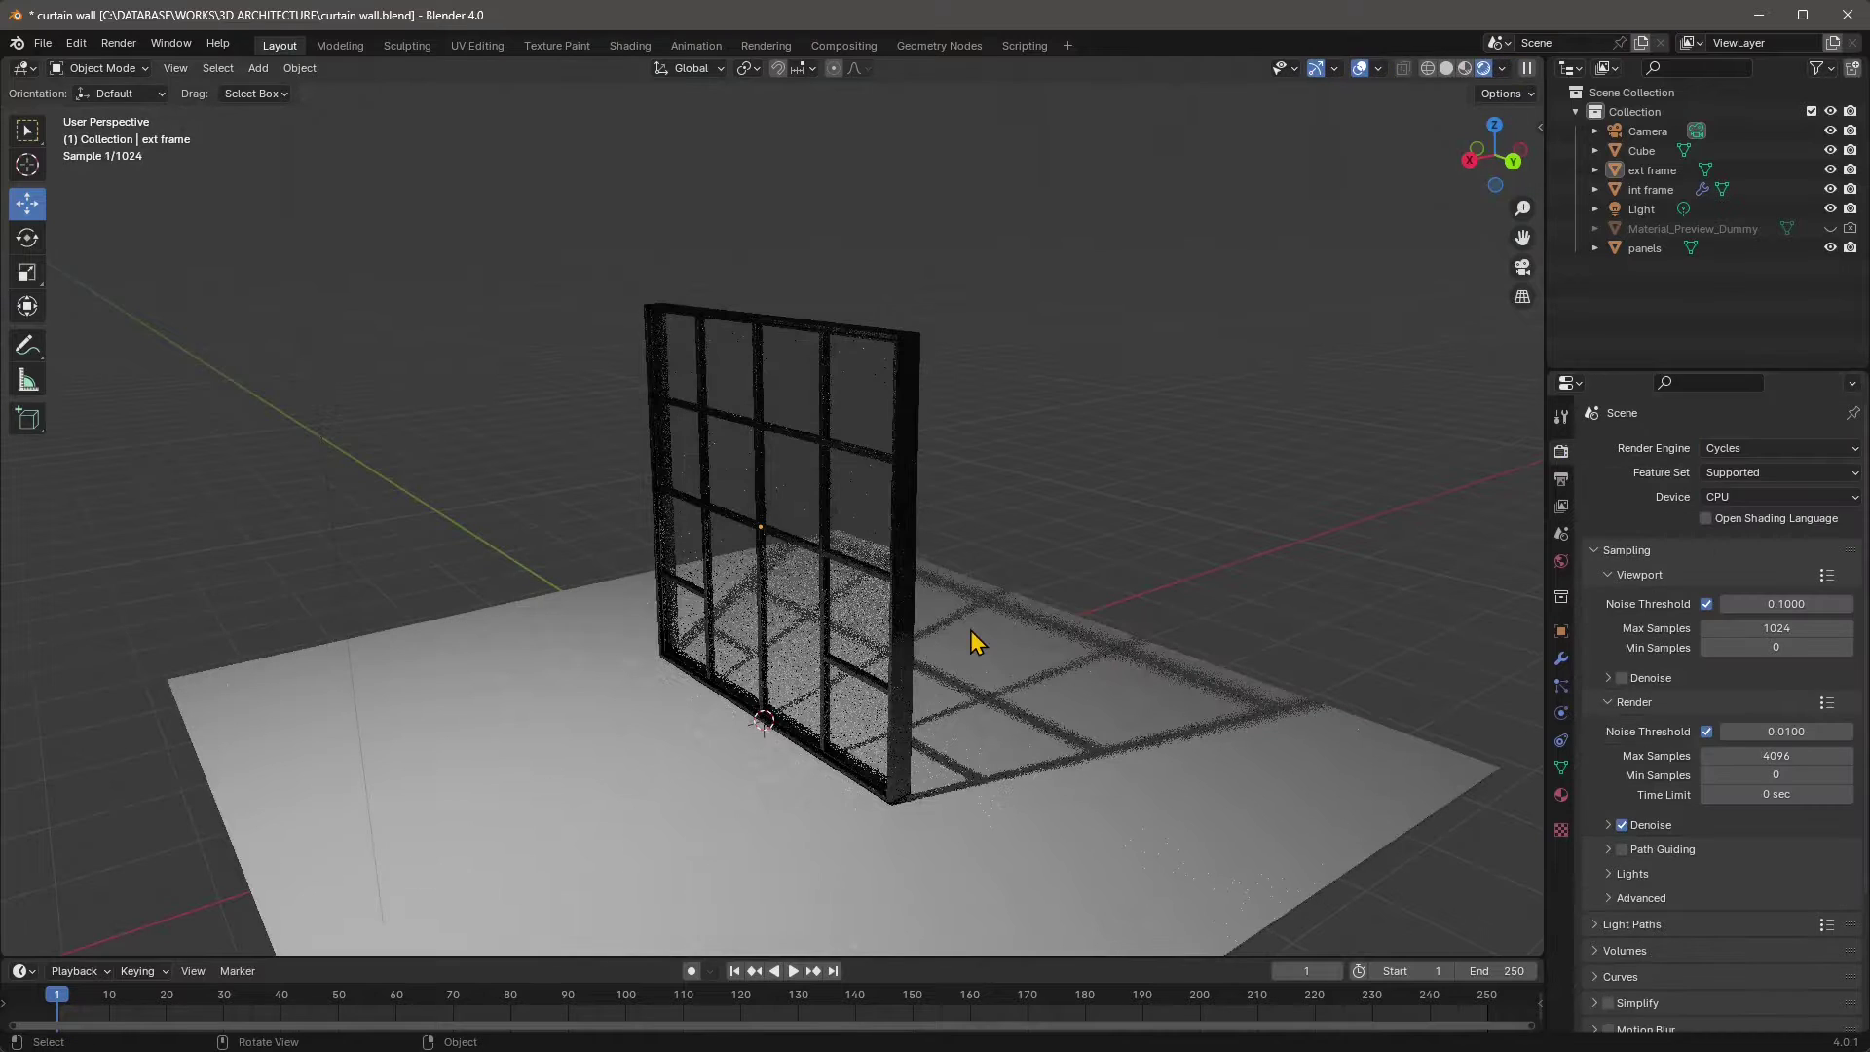
pyautogui.moveTo(974, 643); pyautogui.dragTo(751, 777, button='middle')
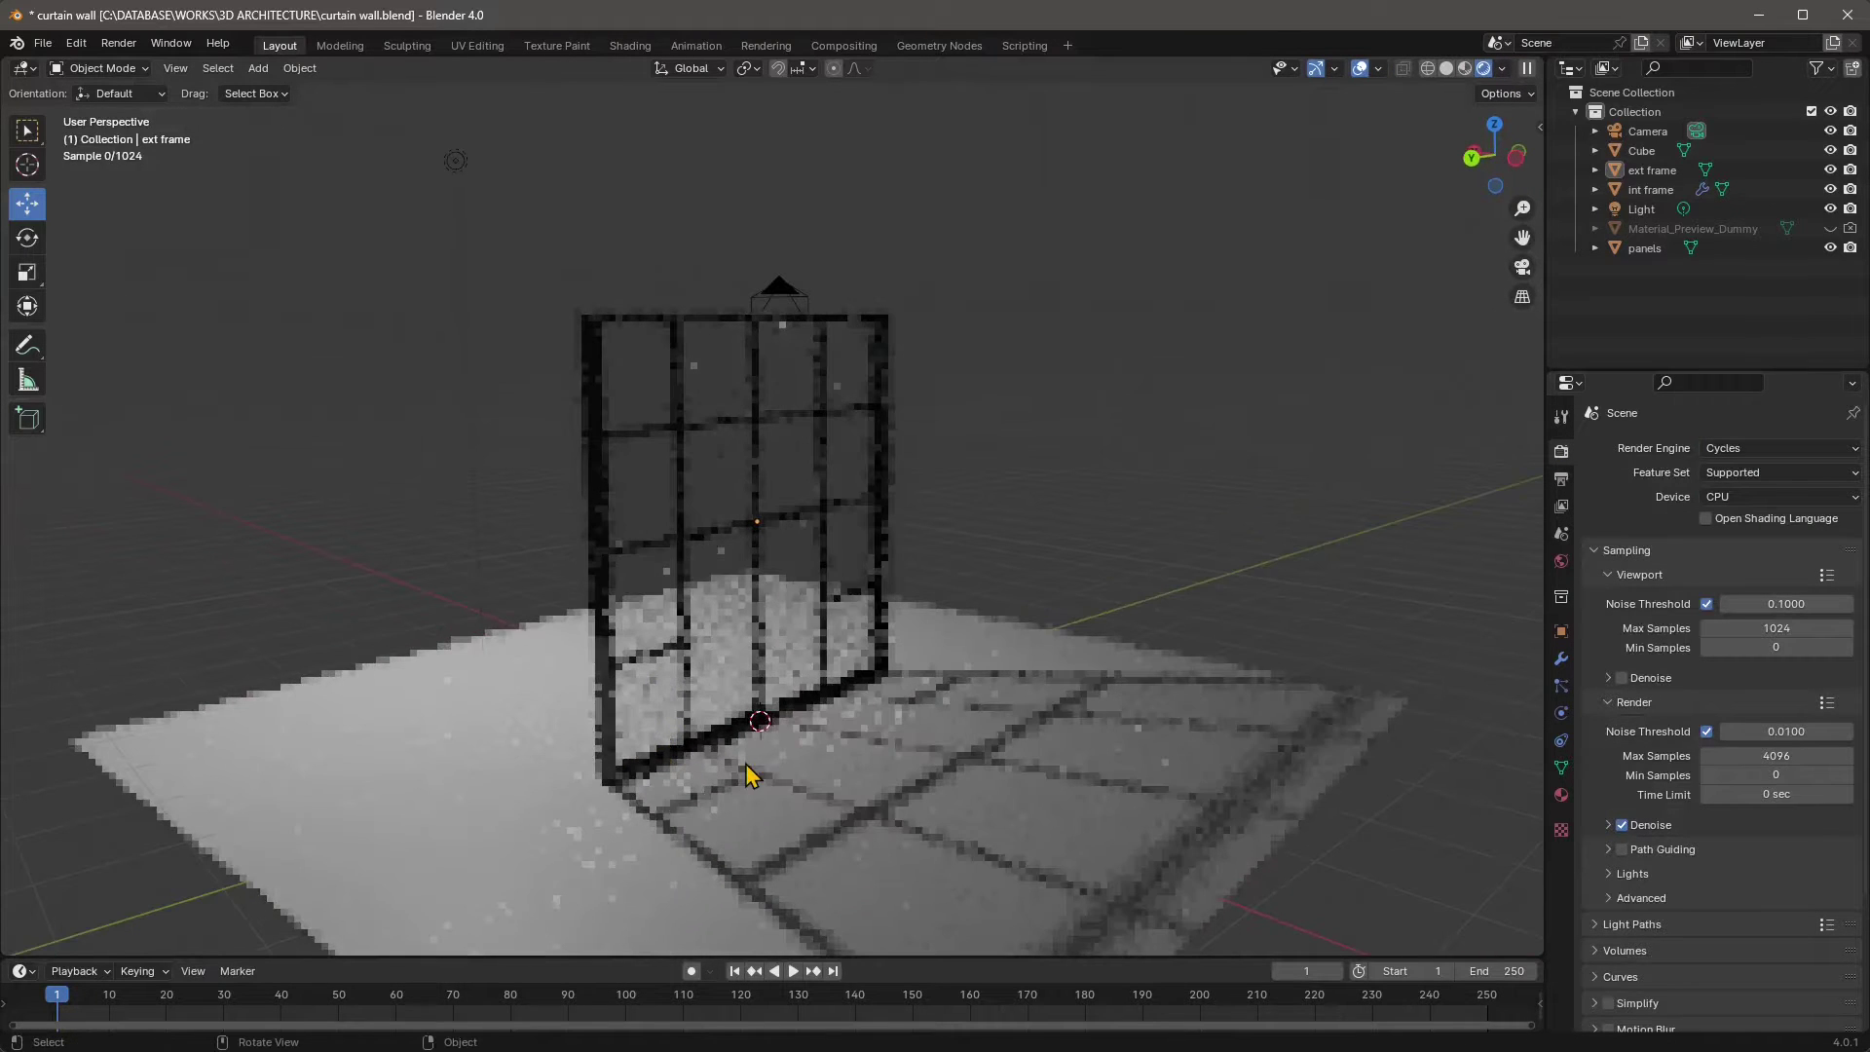
pyautogui.moveTo(898, 795); pyautogui.dragTo(890, 781, button='middle')
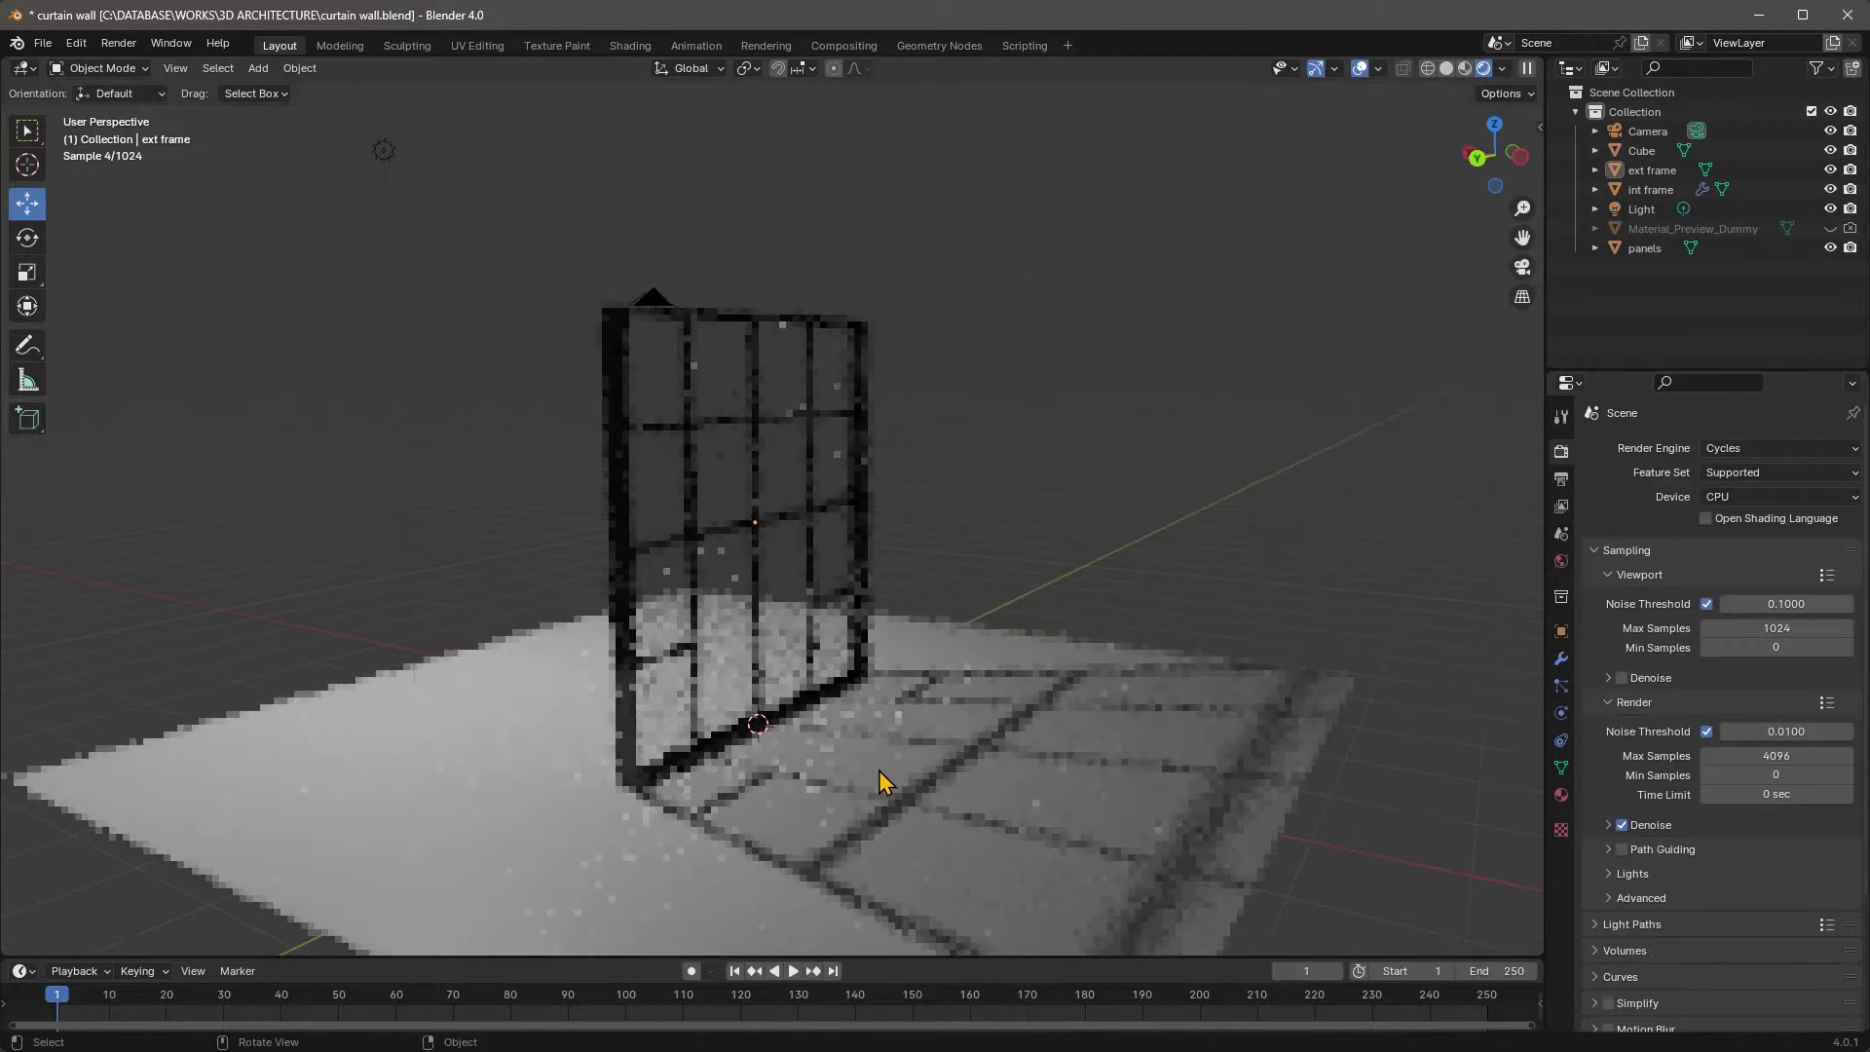